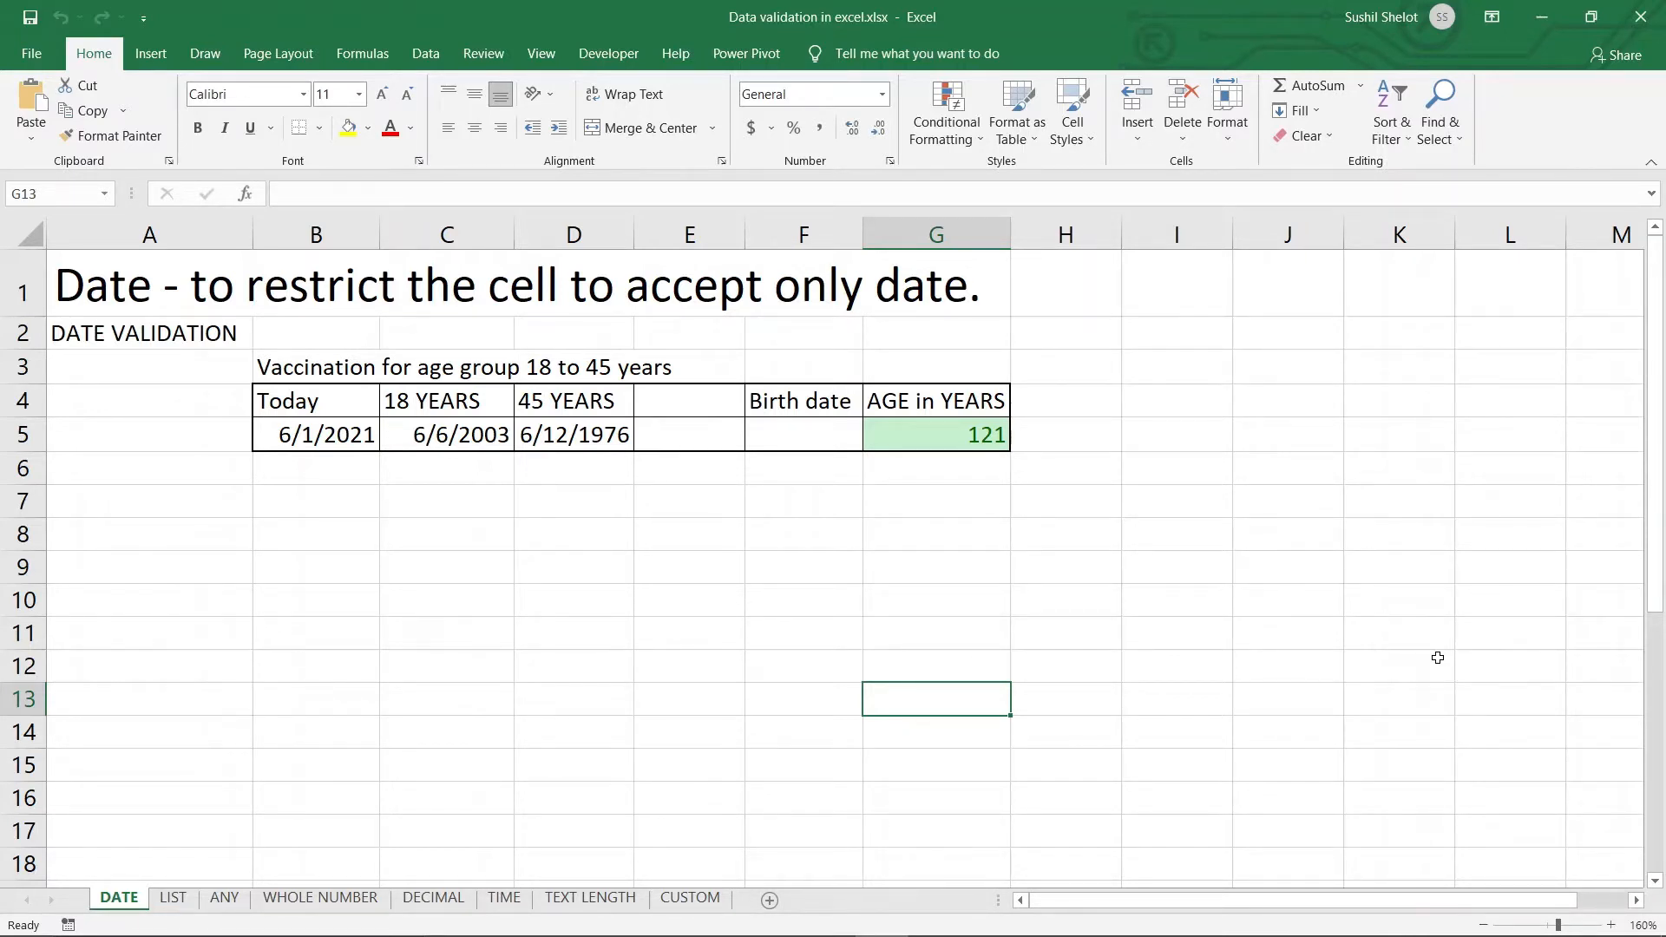
Inspect the today, 18-year and 45-year cutoff, and age formulas in B5, C5, D5 and G5
click(316, 409)
click(316, 435)
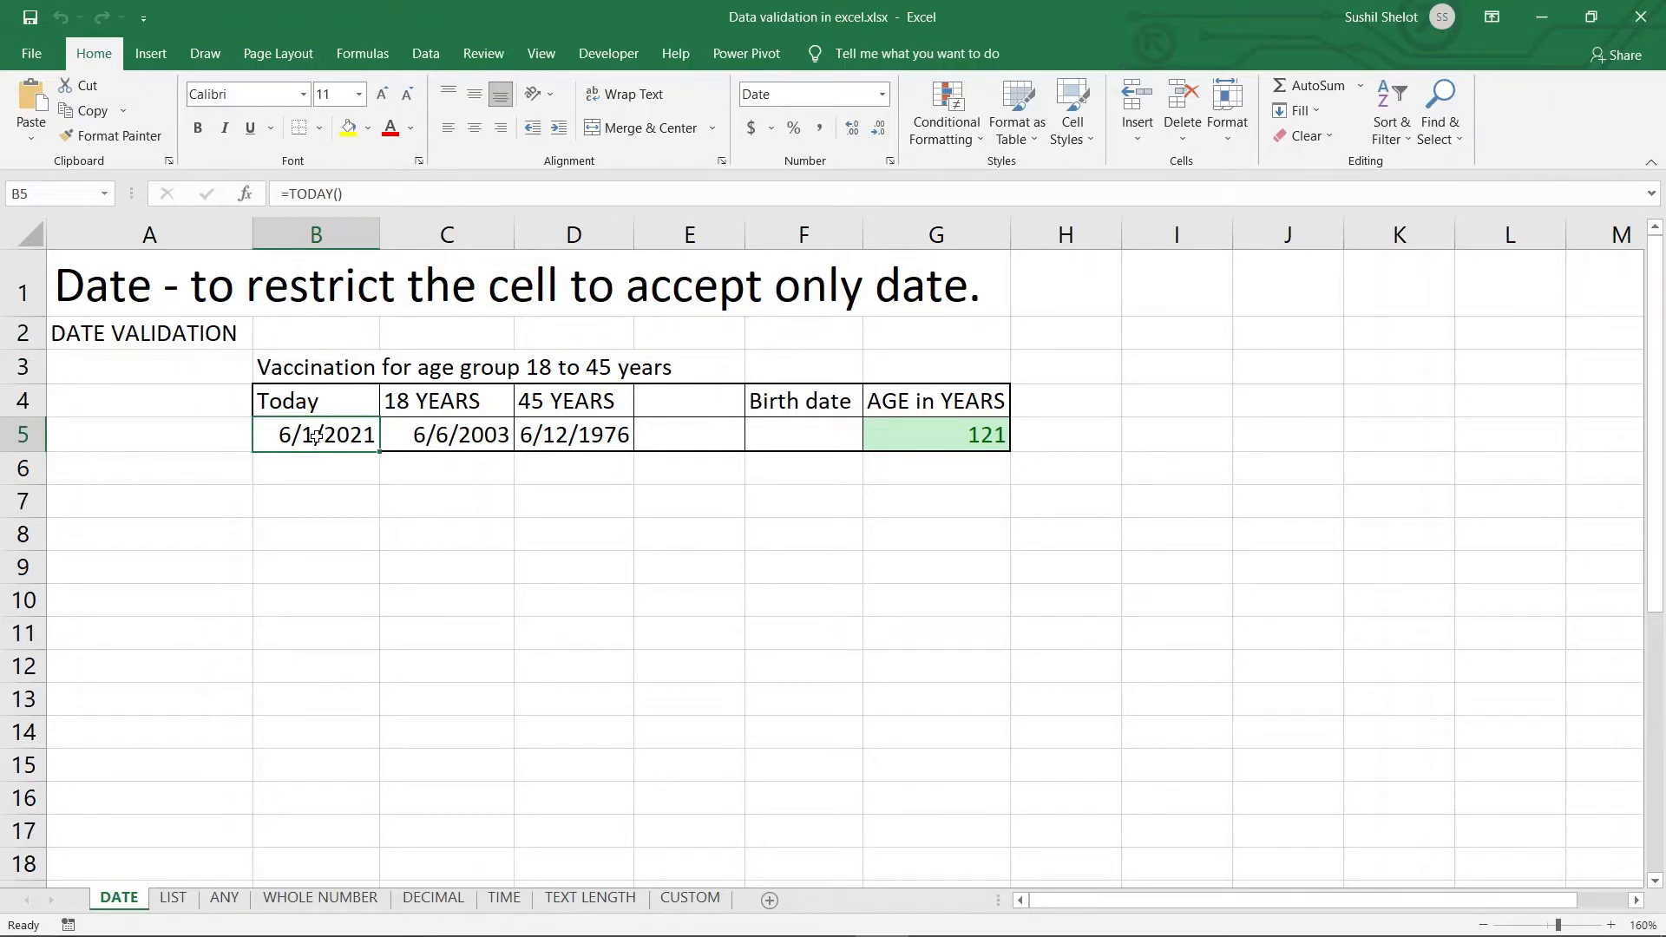
click(445, 436)
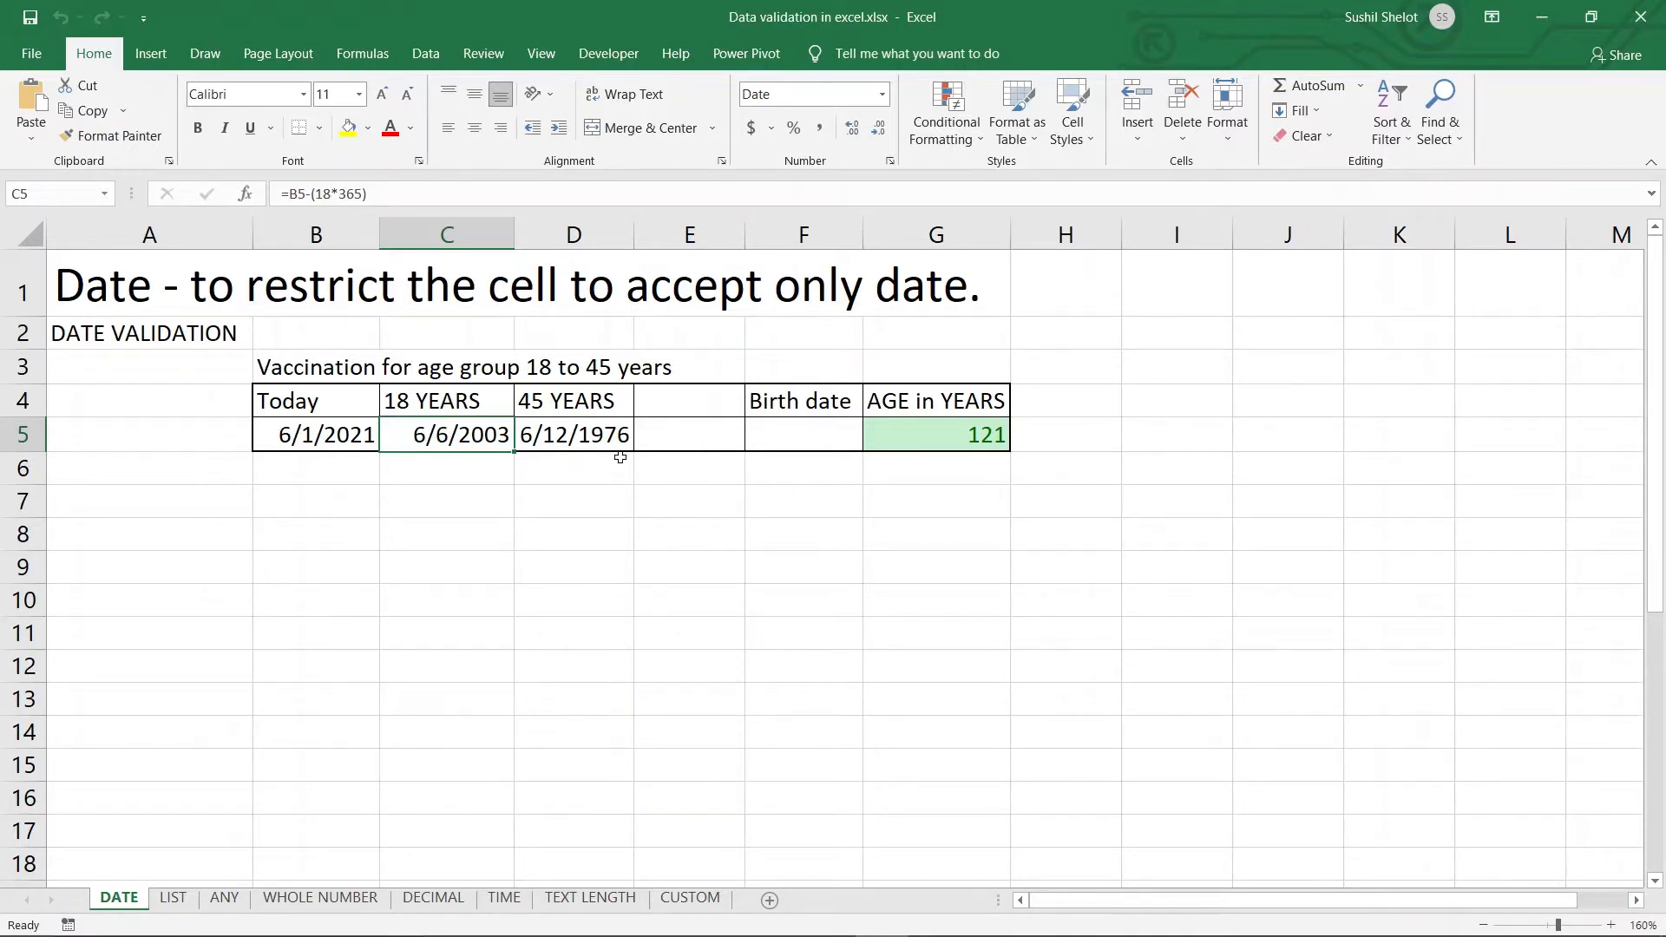
click(597, 434)
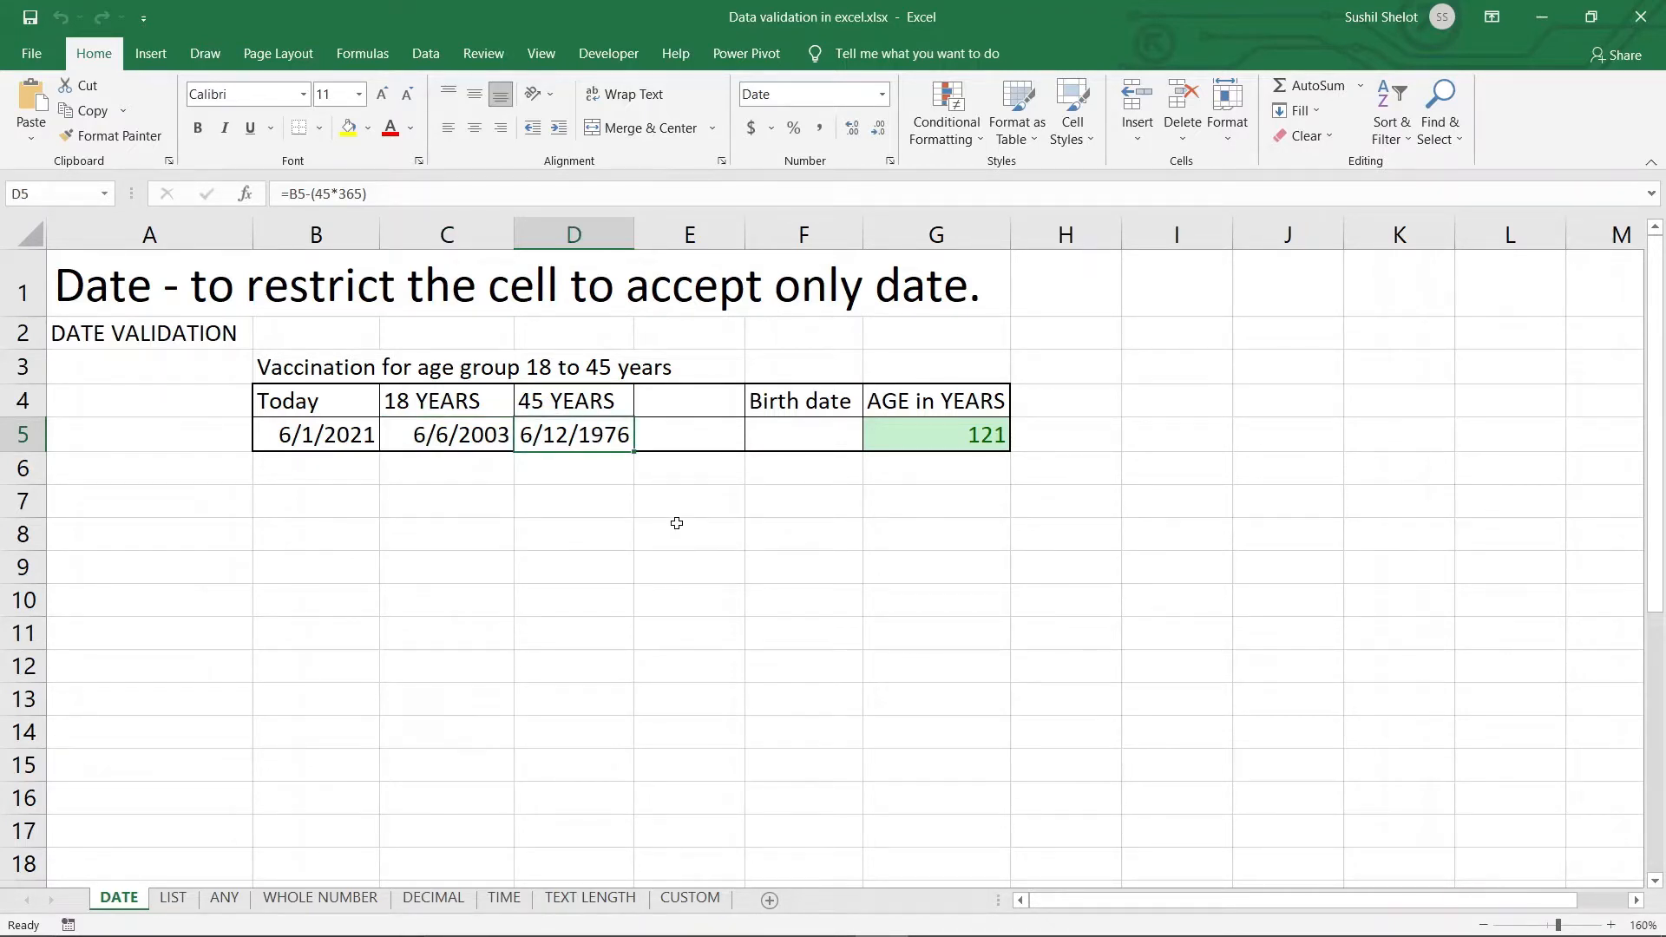
click(813, 434)
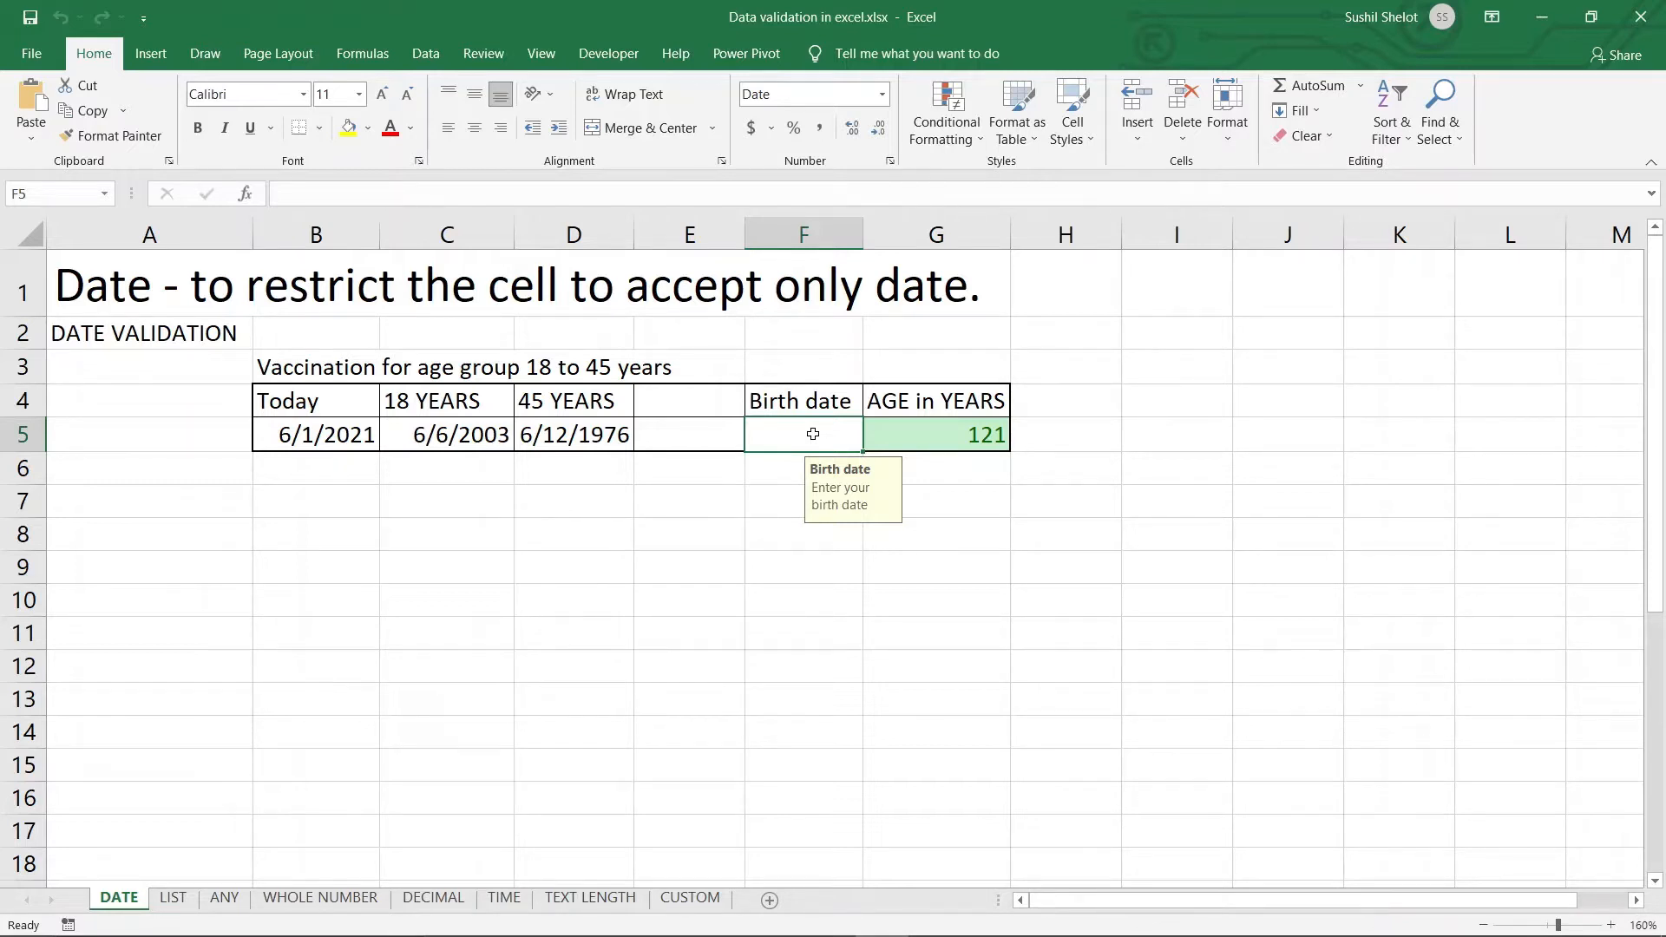
click(922, 432)
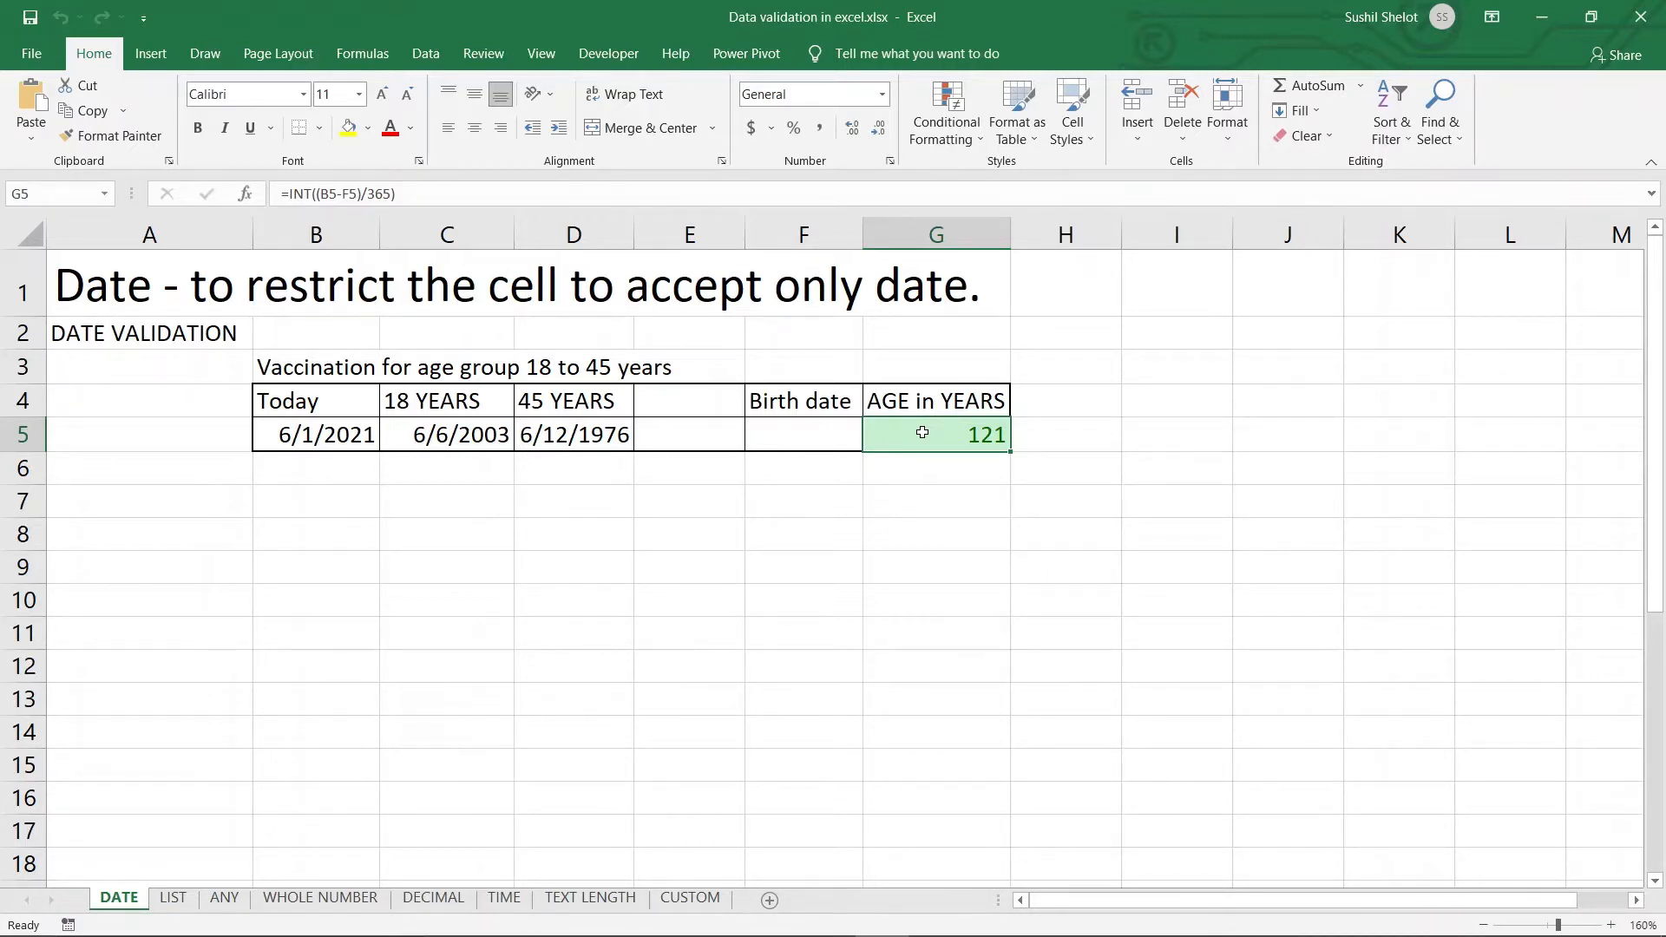
click(826, 441)
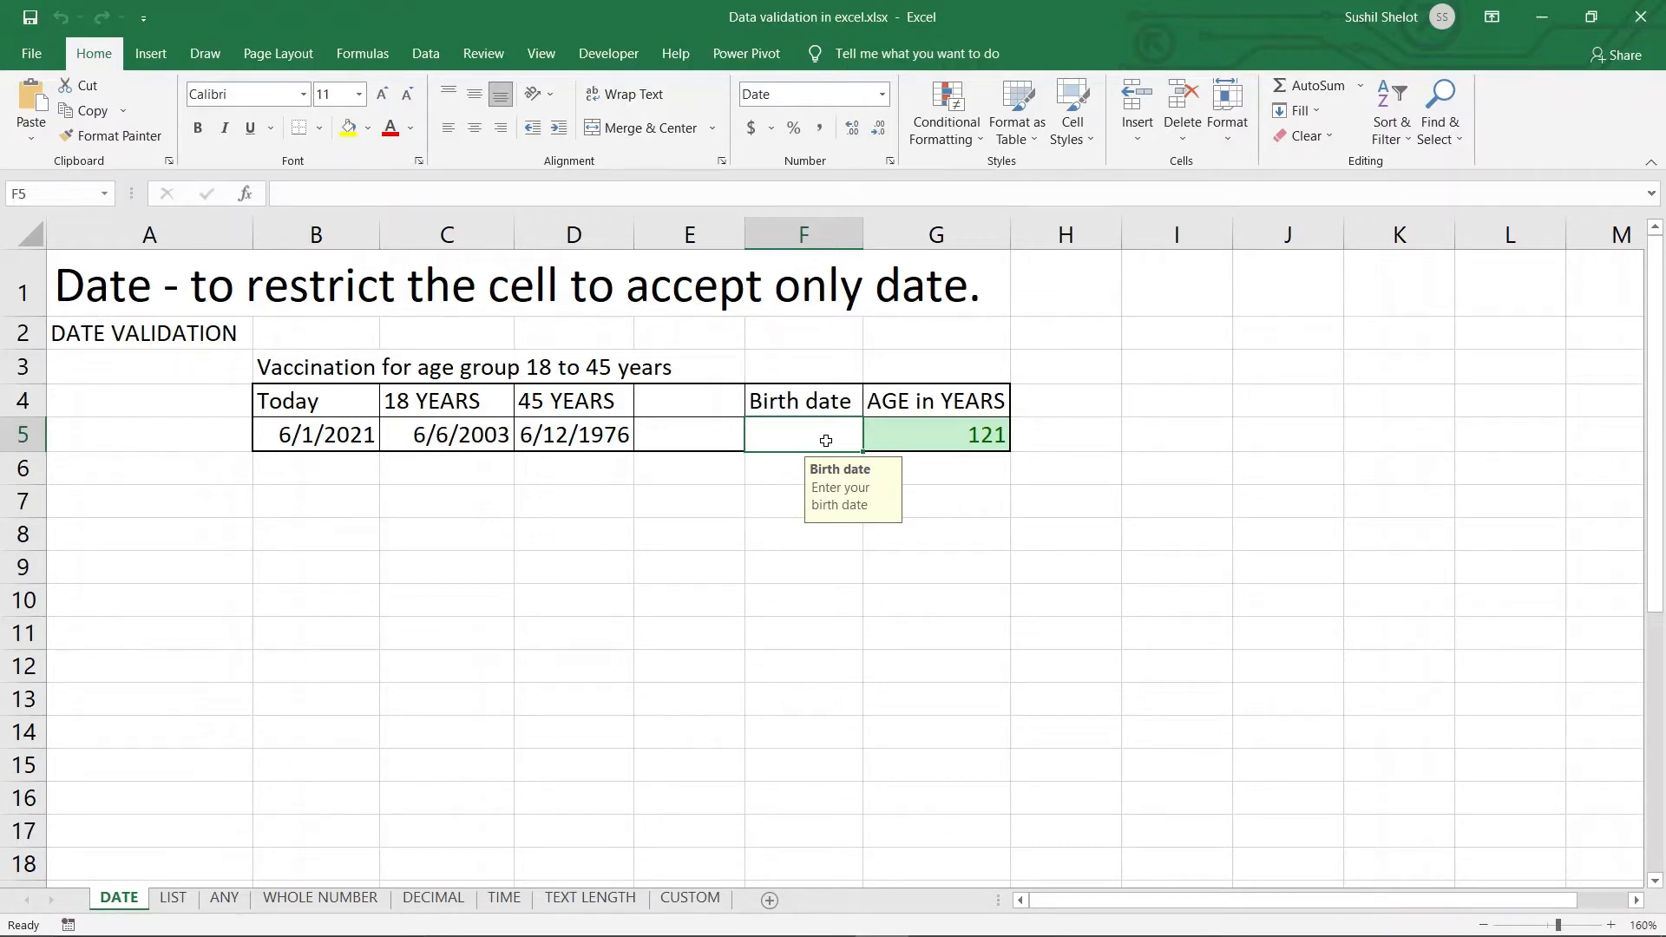
Enter 02-02-1985 as the birth date in F5 and confirm G5 shows age 36
text(02-)
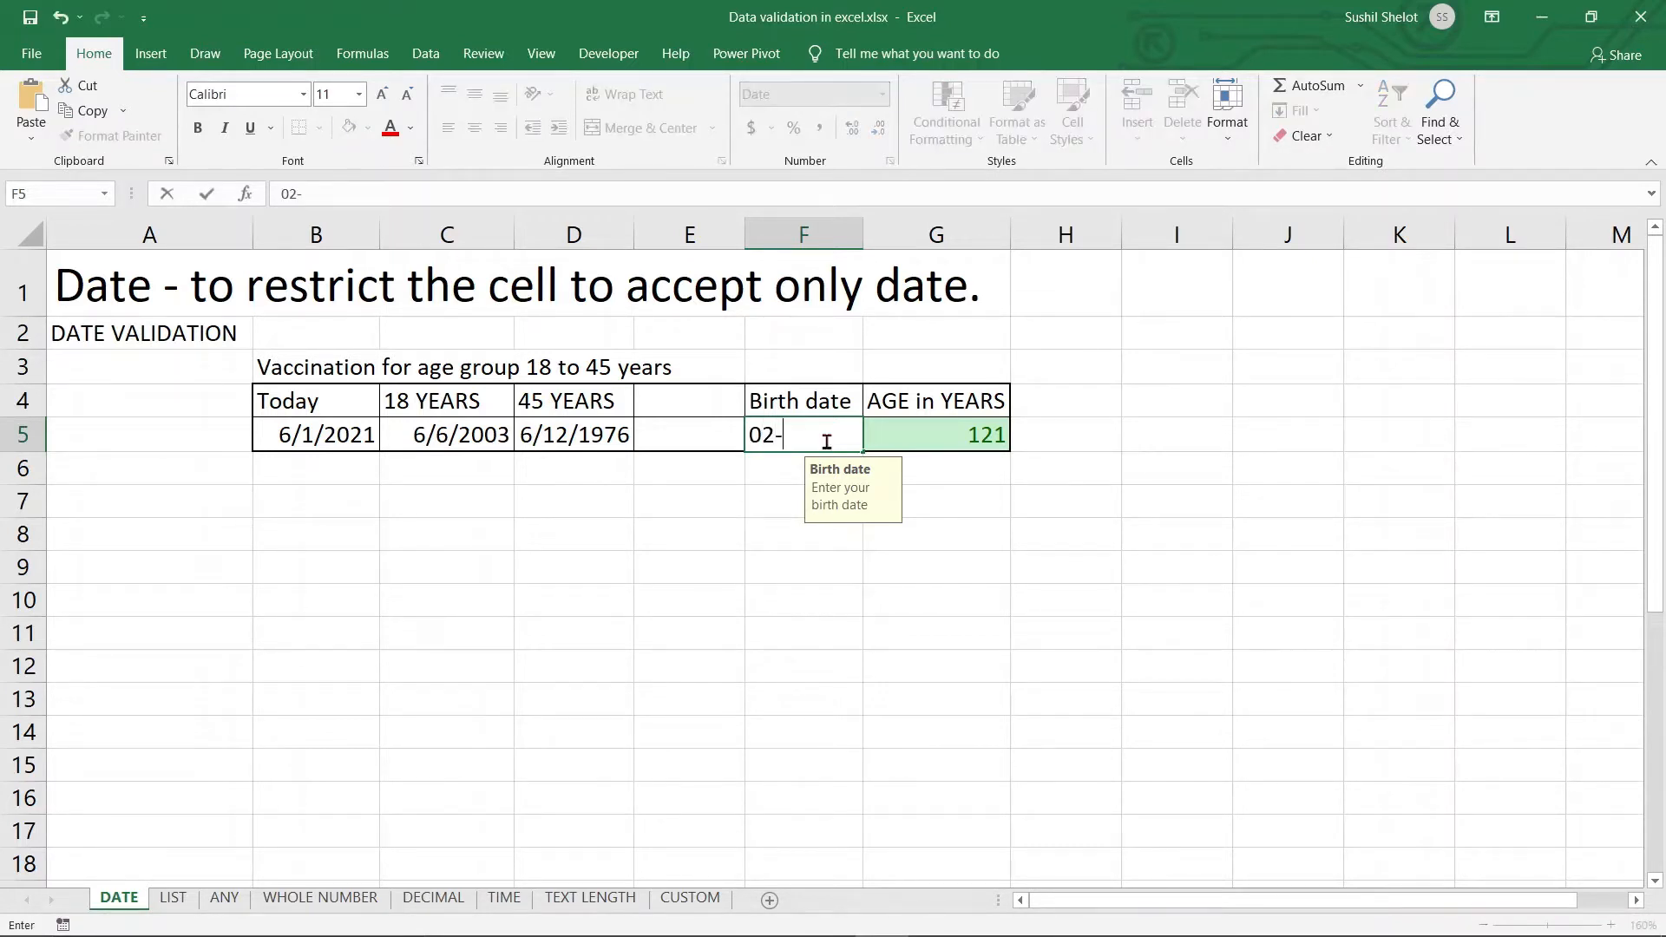
text(02-1985)
key(Return)
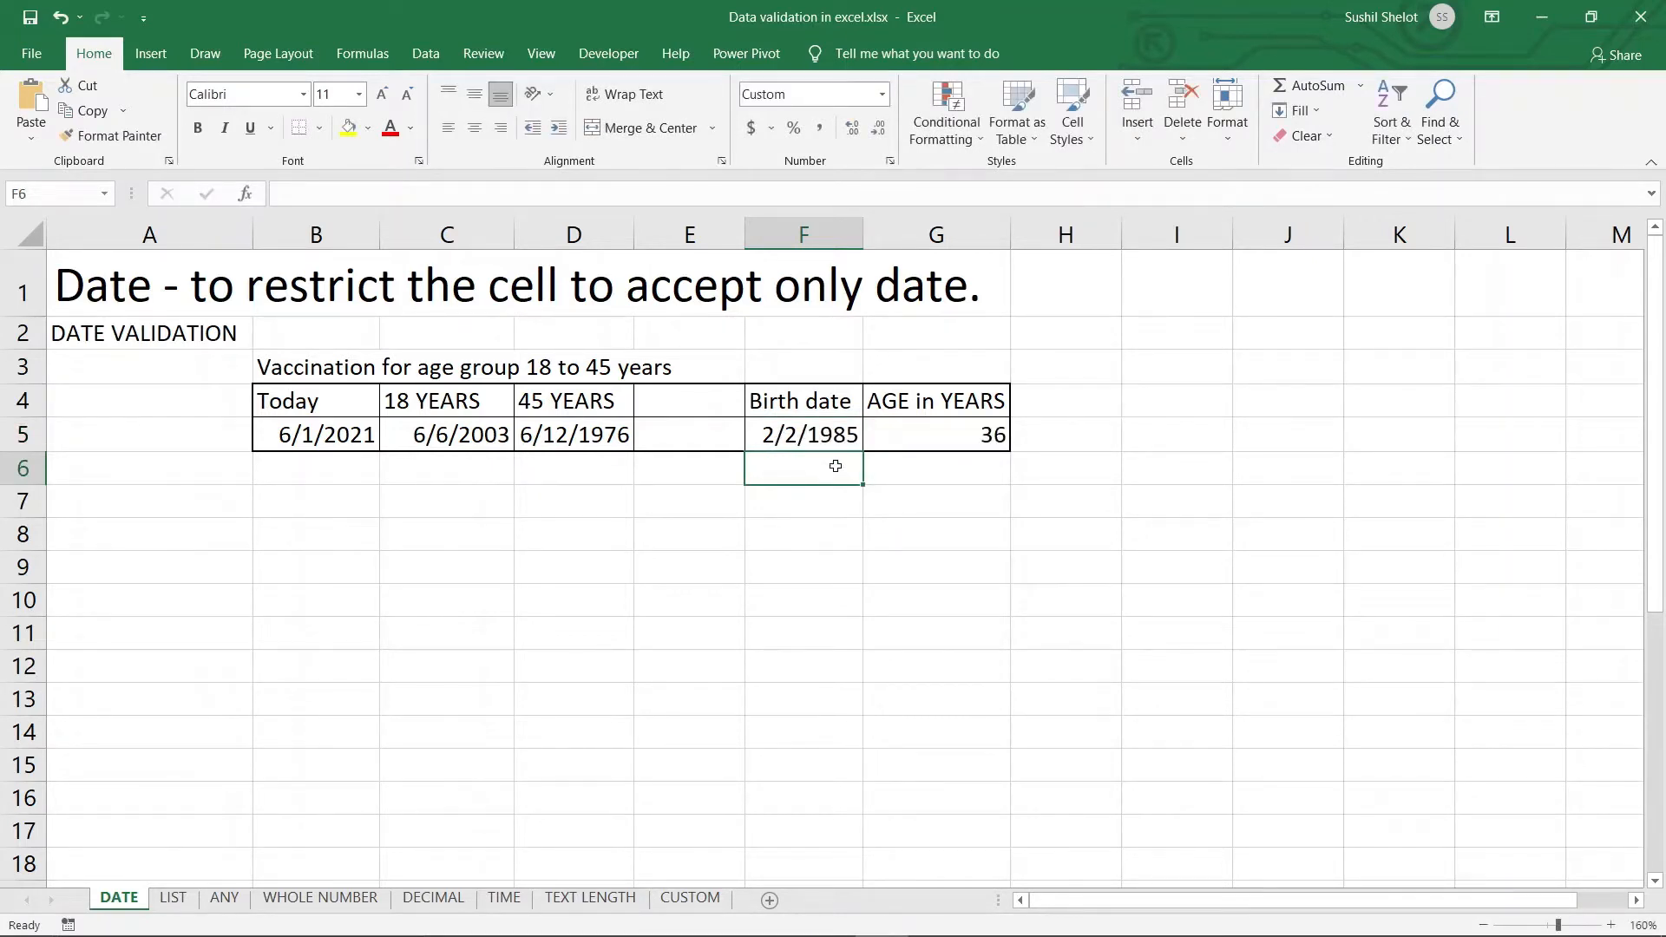
click(958, 443)
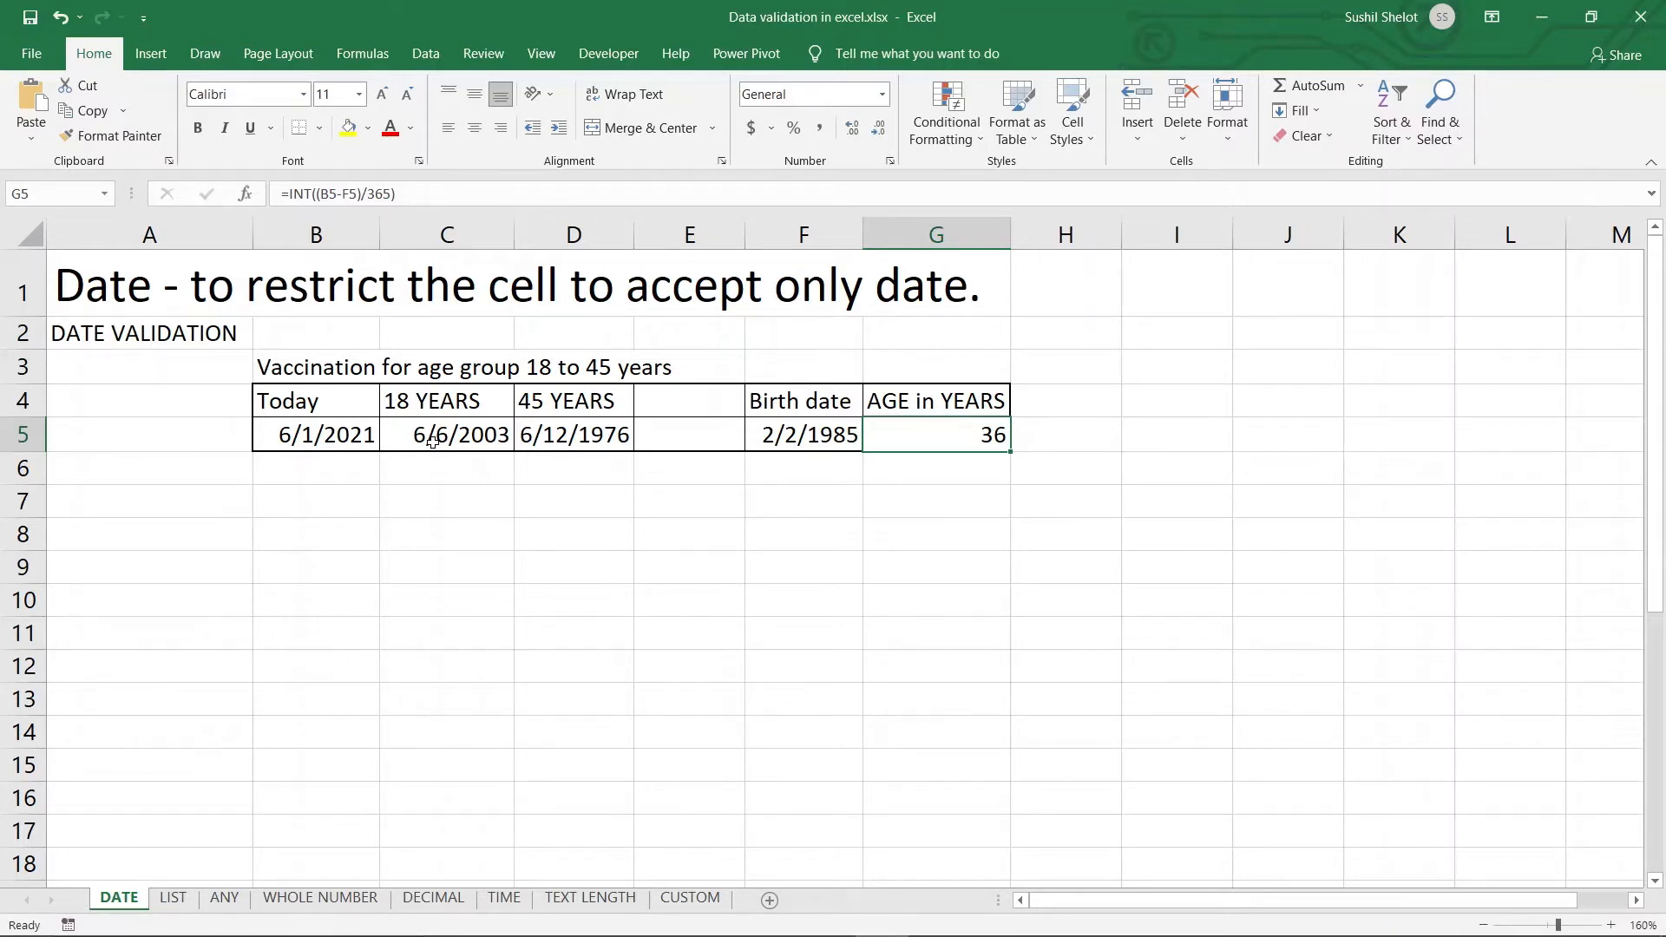
click(764, 438)
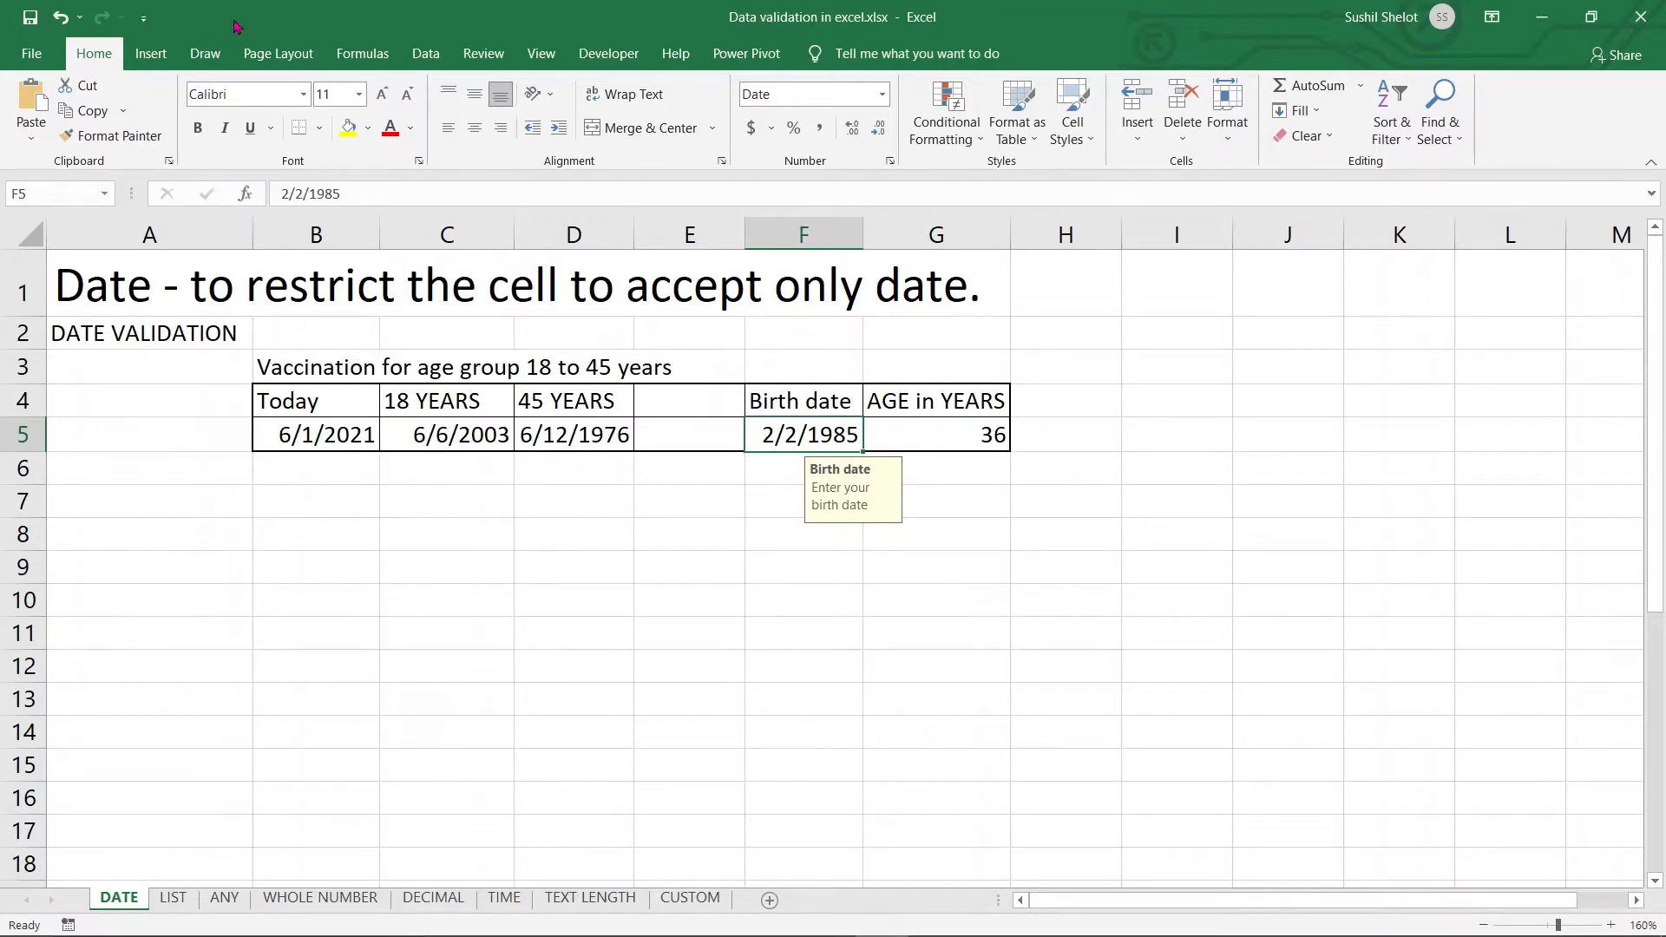
Review F5's existing validation rule, then open Data Validation for the empty cell I5
click(421, 54)
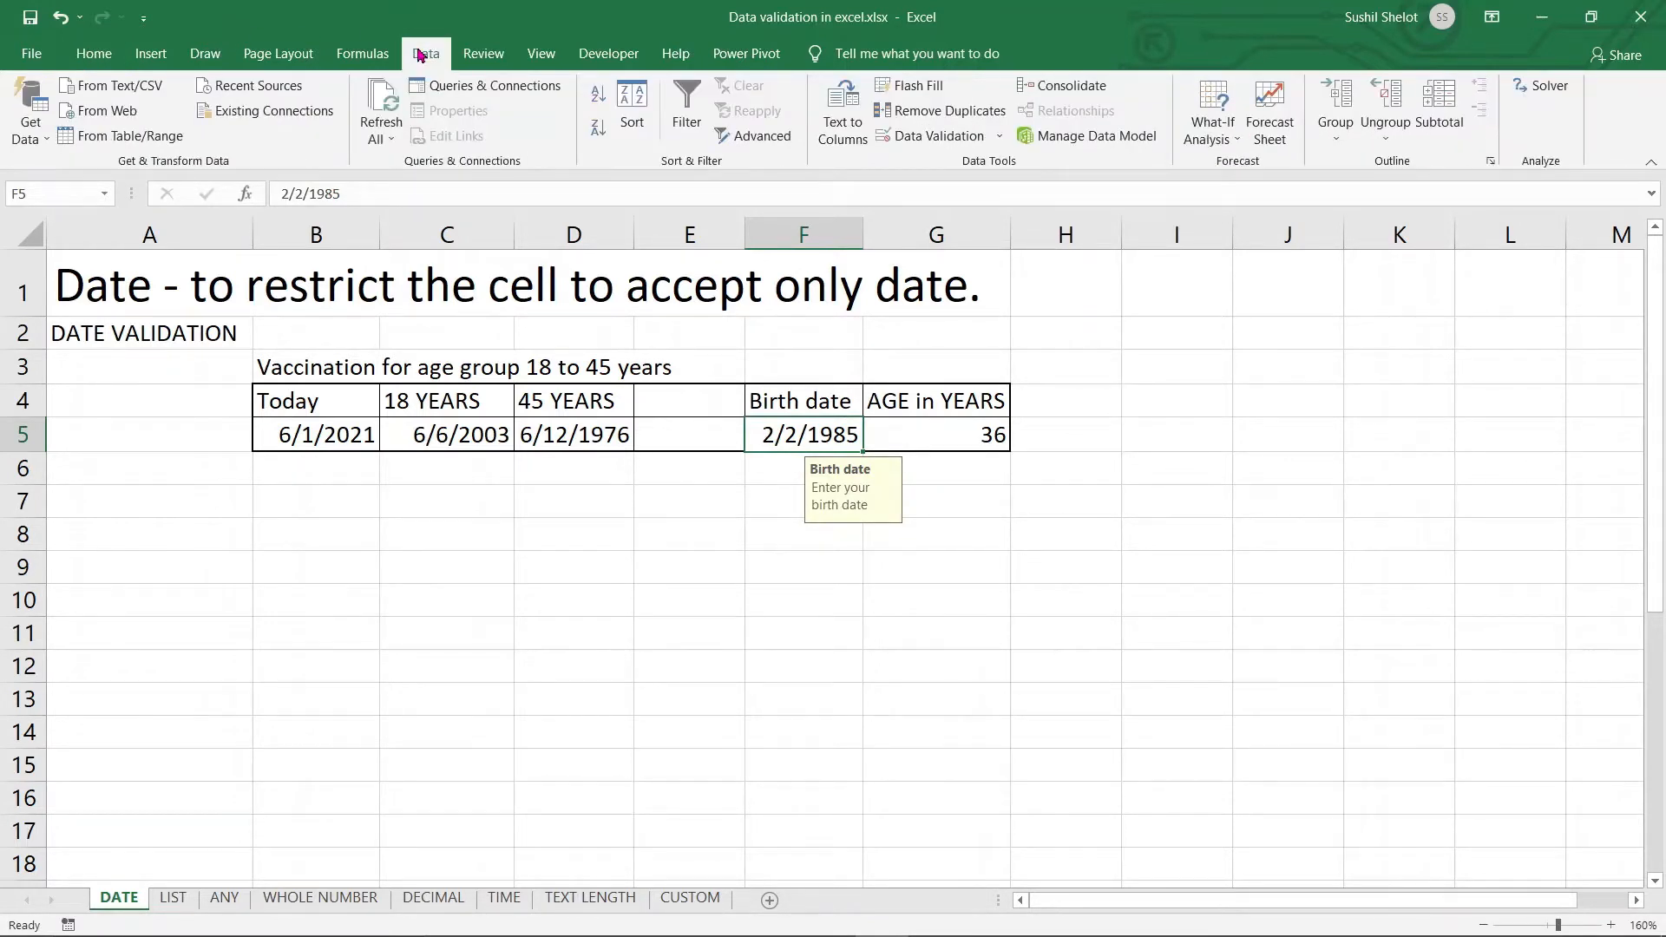
click(933, 147)
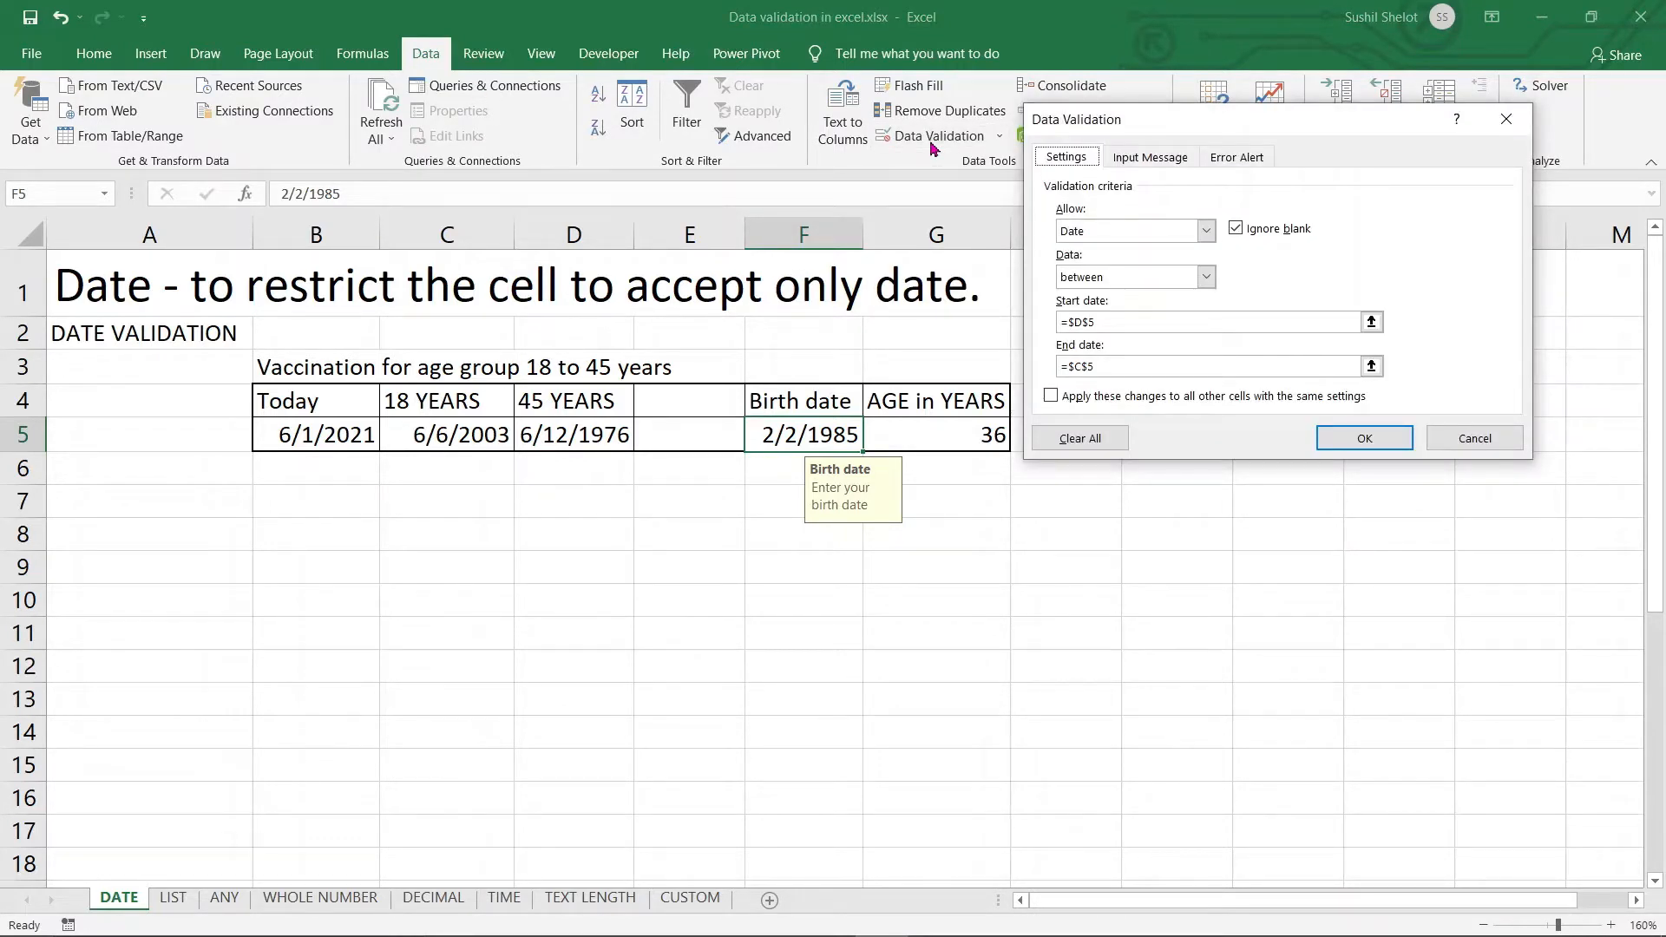
click(1456, 440)
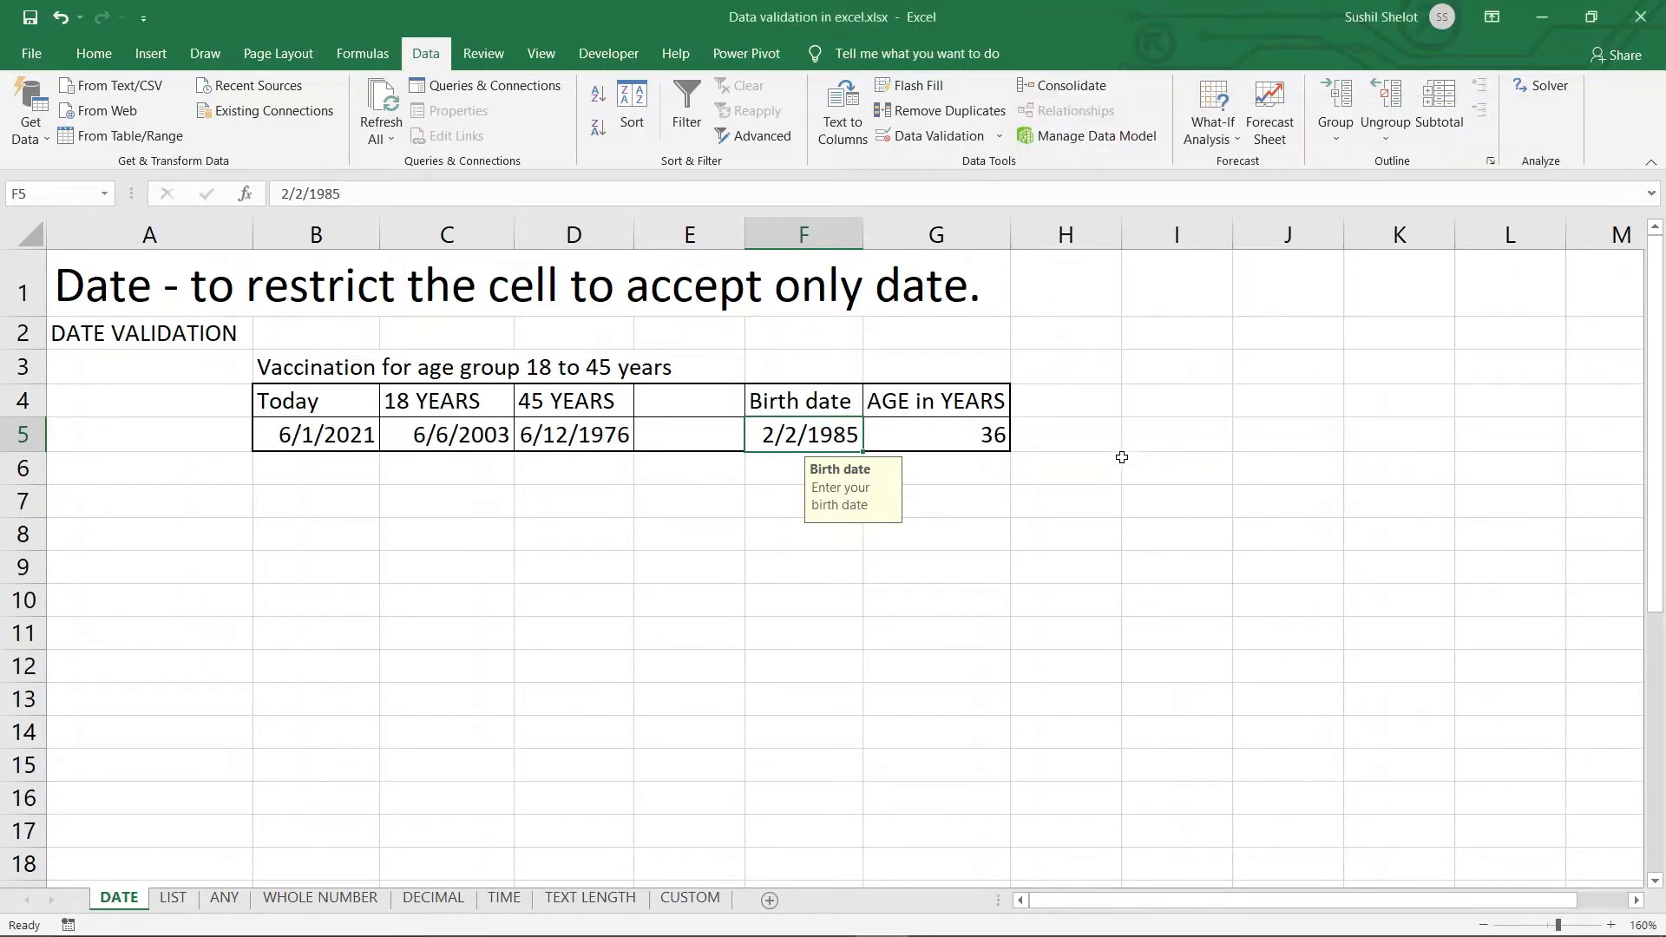
click(1177, 435)
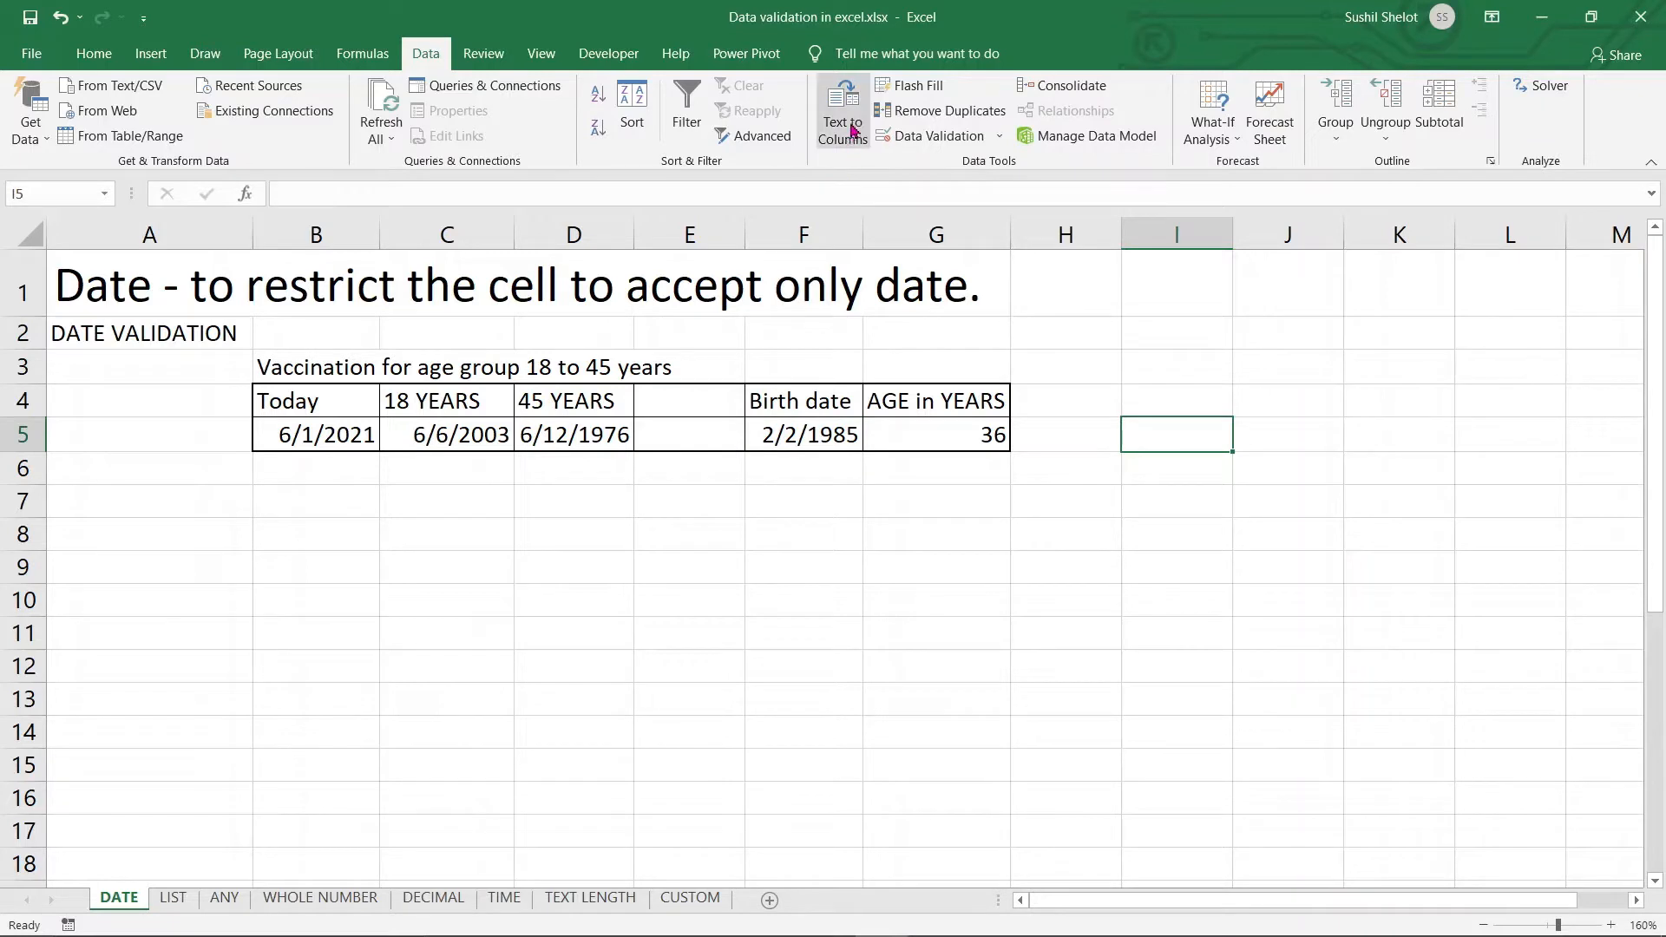
click(939, 134)
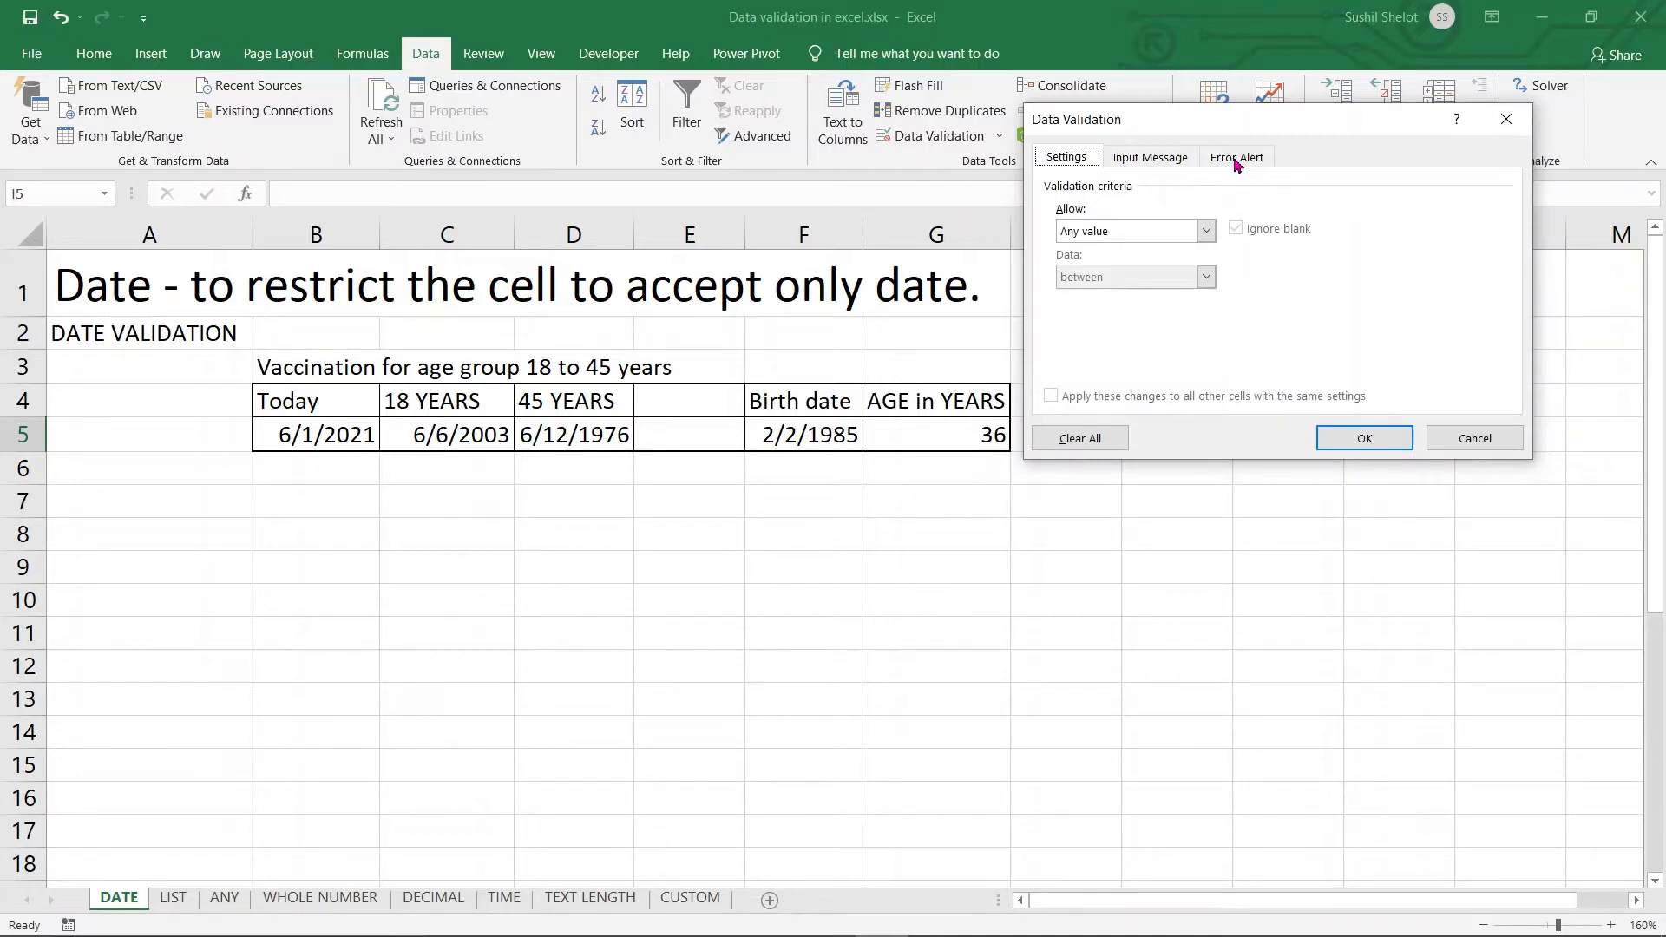
Restrict I5 to dates between =C5 and =D5, then begin its input message
click(1119, 233)
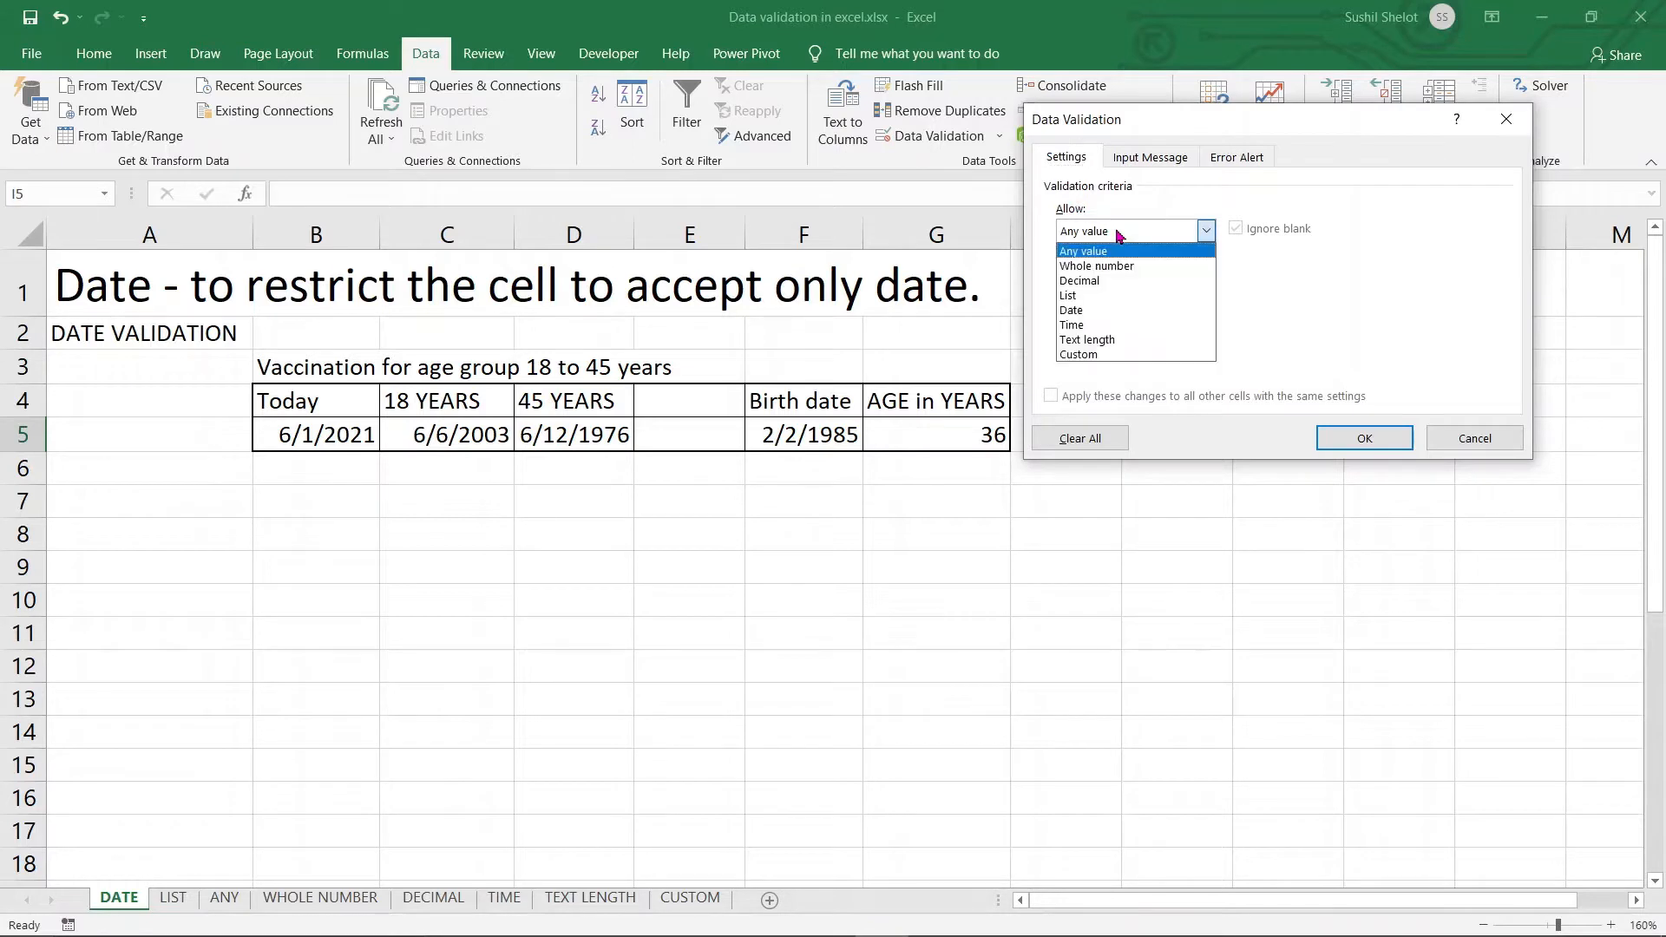
click(1099, 311)
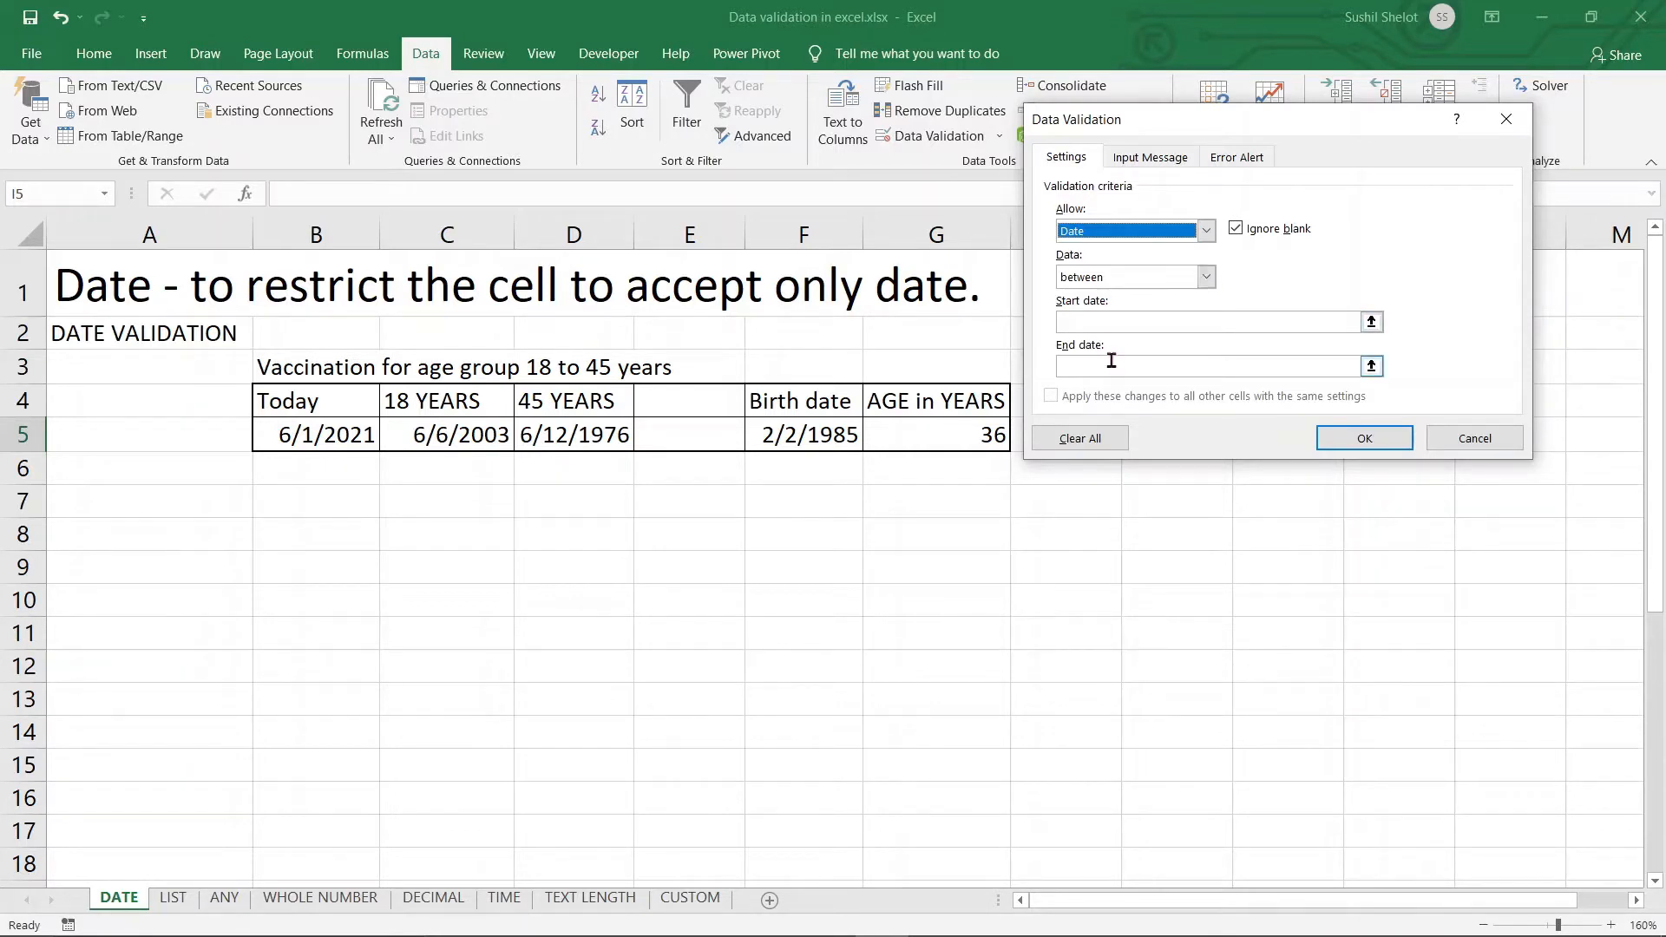
click(1157, 321)
click(455, 435)
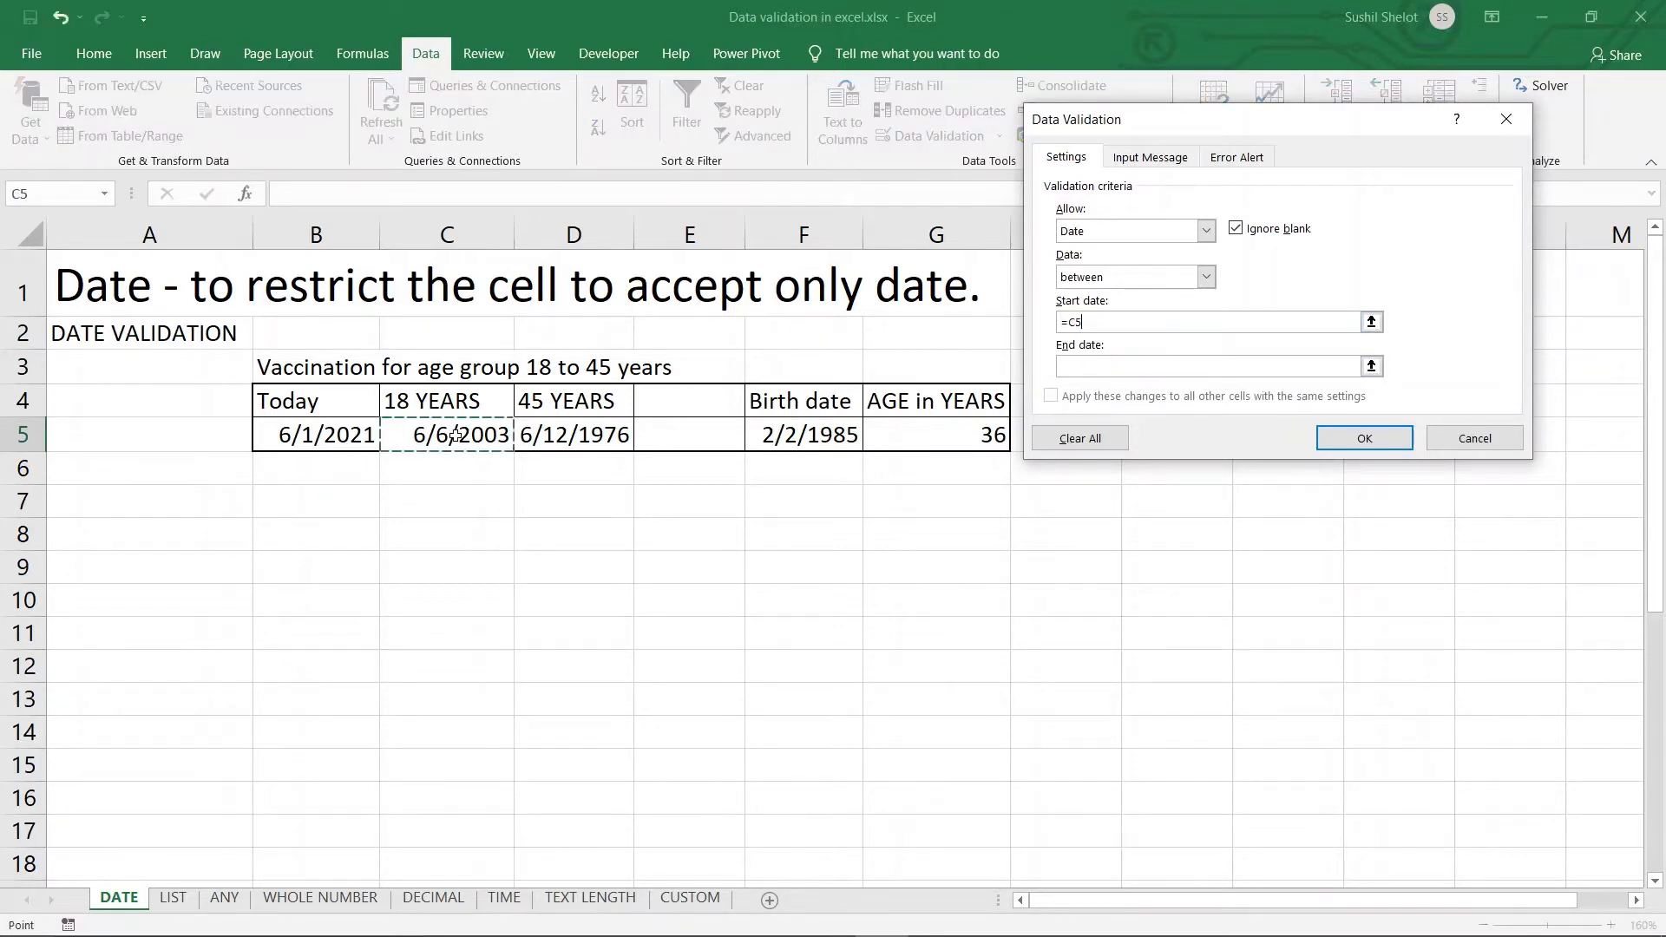
key(Tab)
click(608, 436)
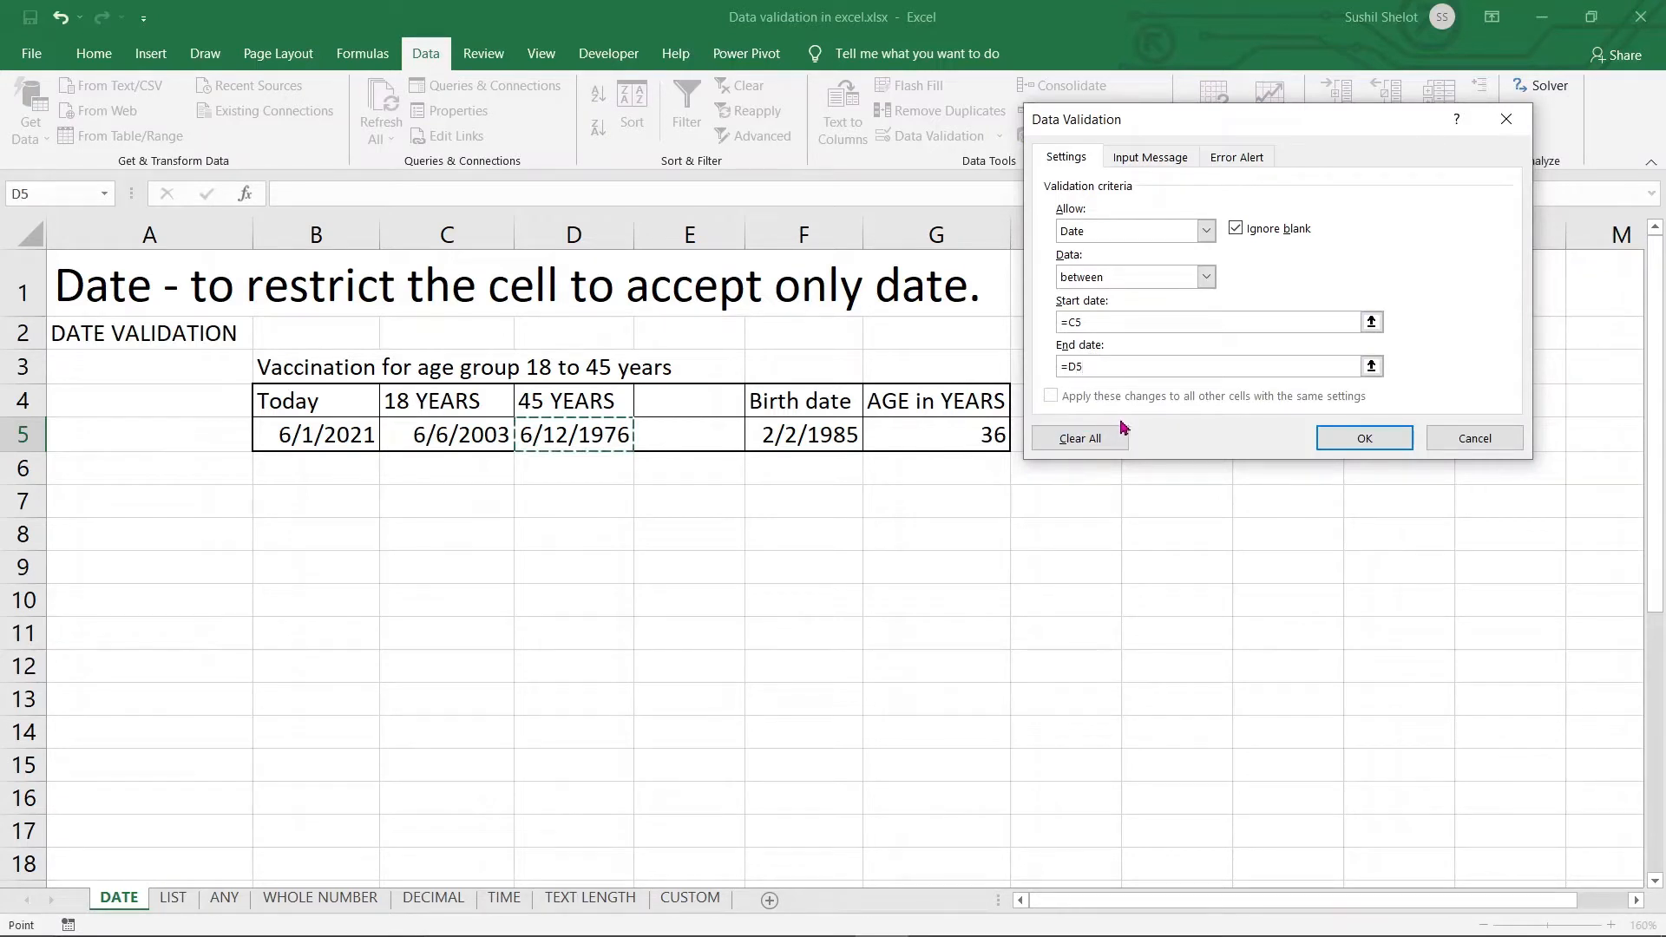
click(1142, 159)
click(1142, 333)
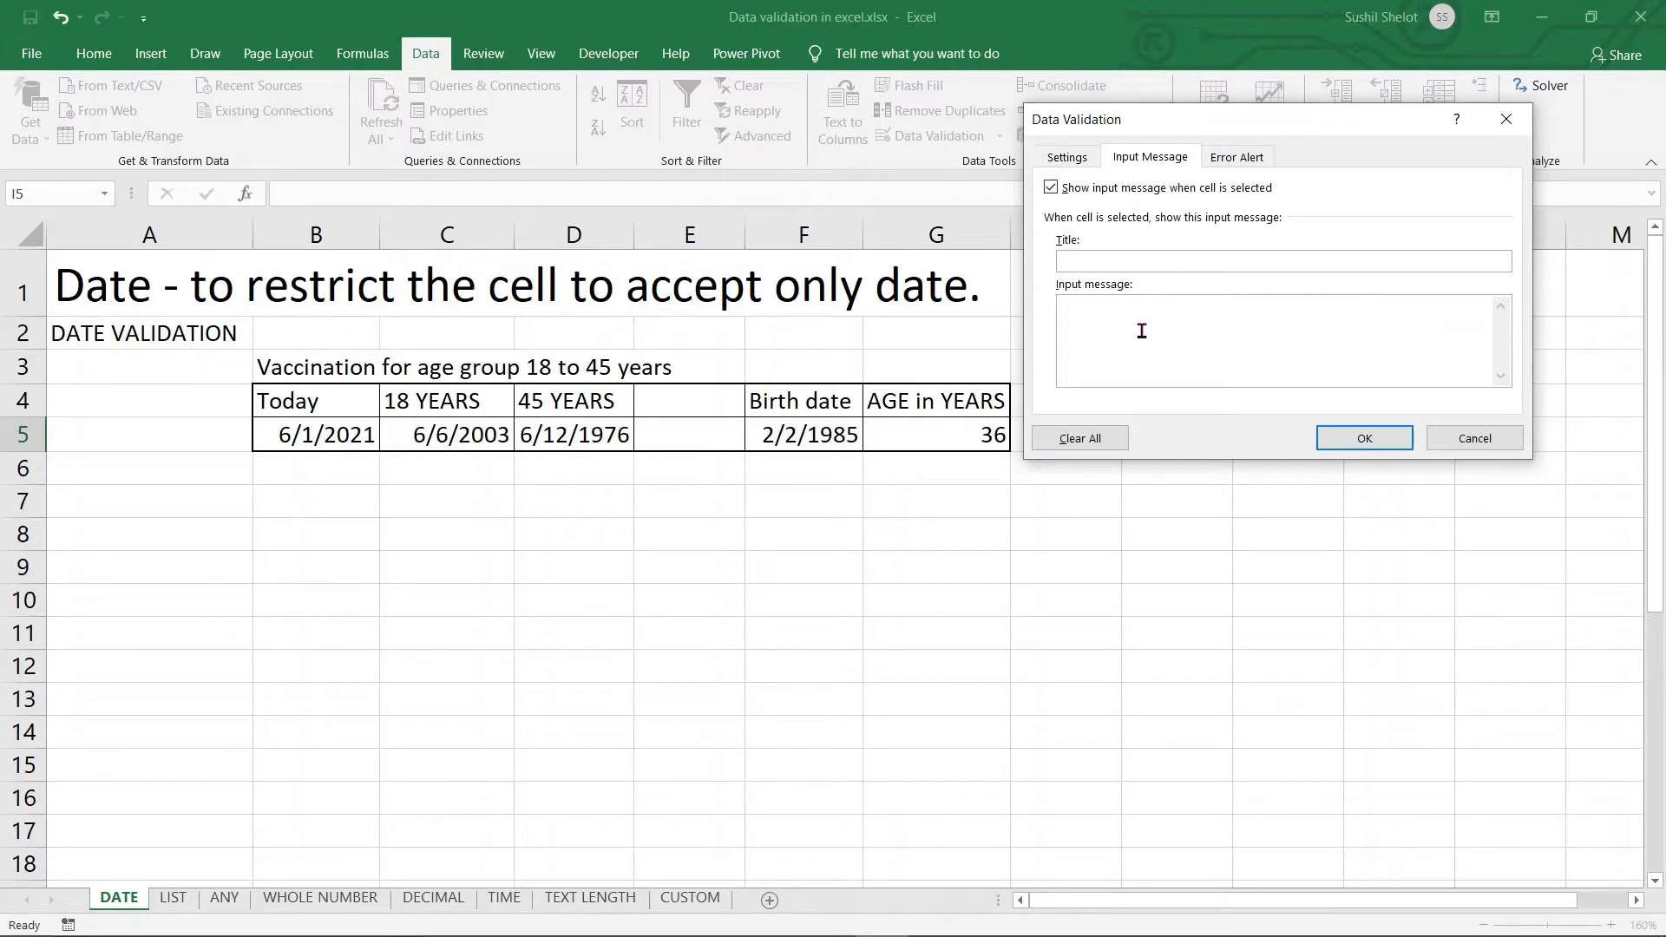
Add the input message 'Enter birth date' and keep the Stop error alert style
text(Enter birth date)
click(1230, 158)
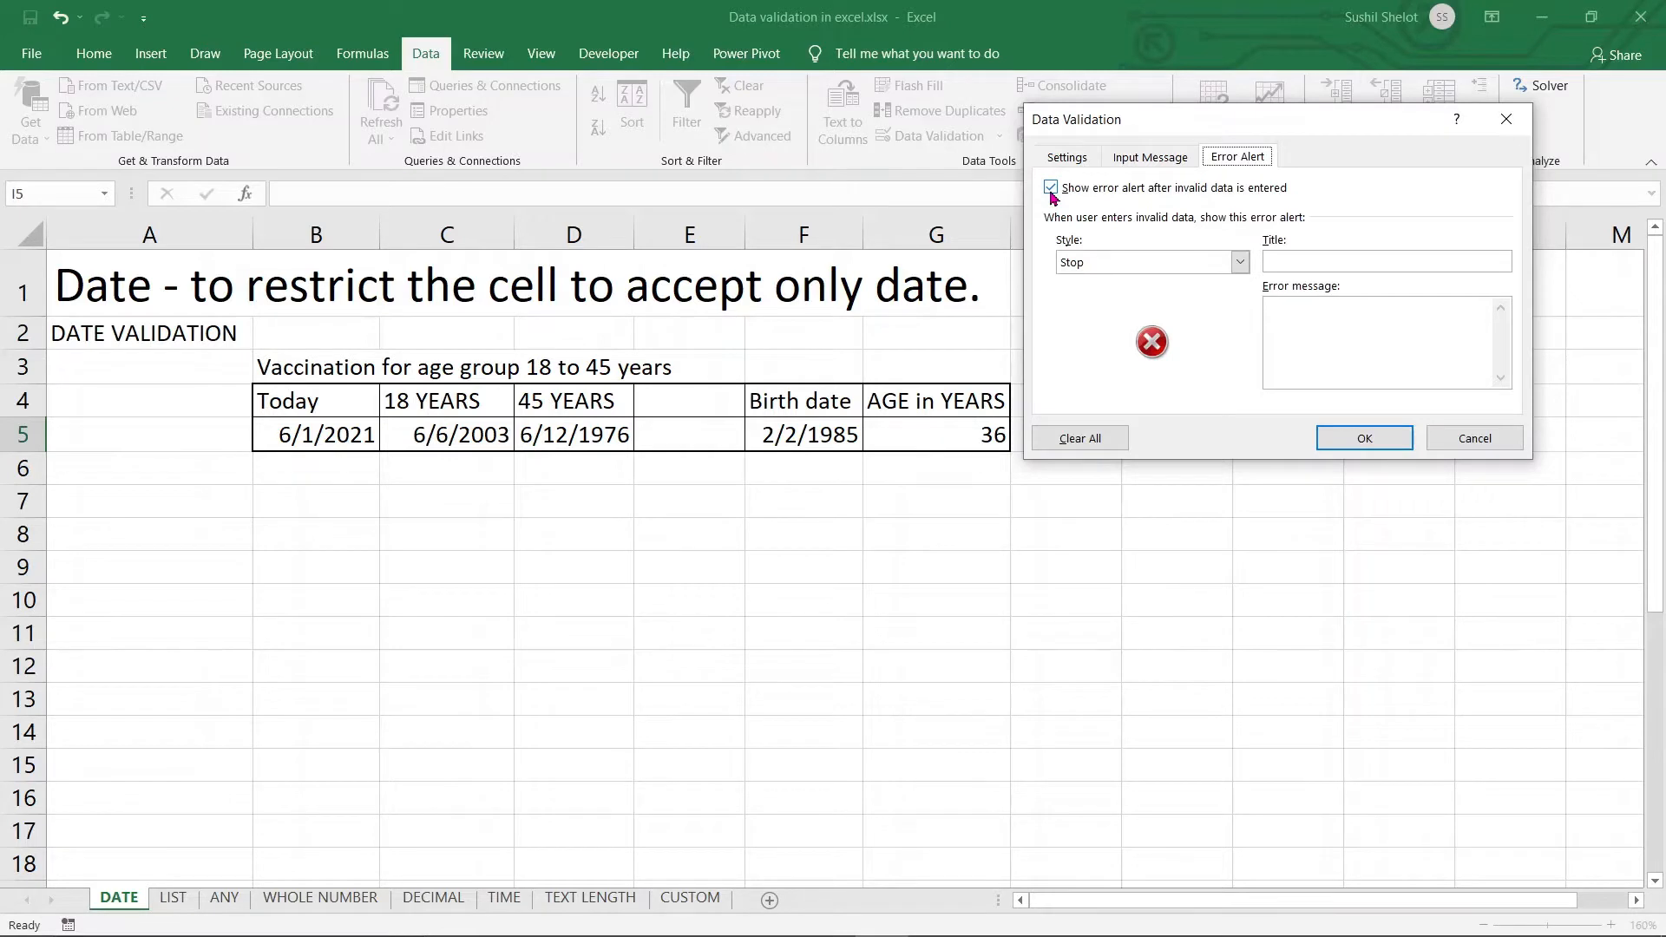
click(1241, 263)
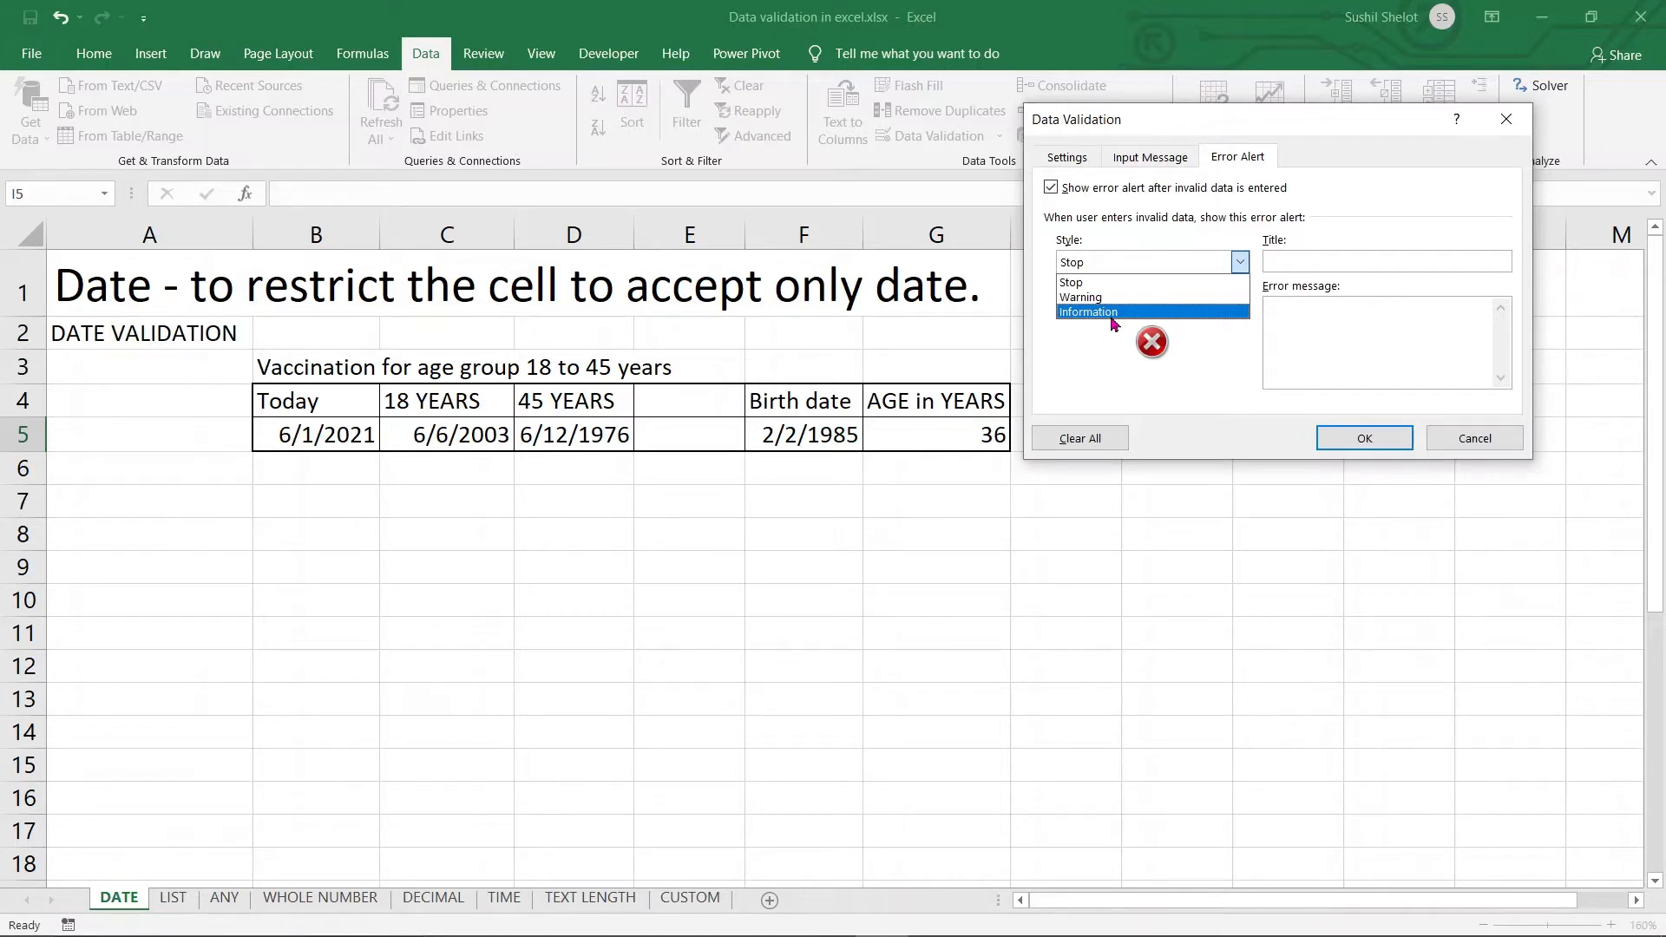
click(1315, 327)
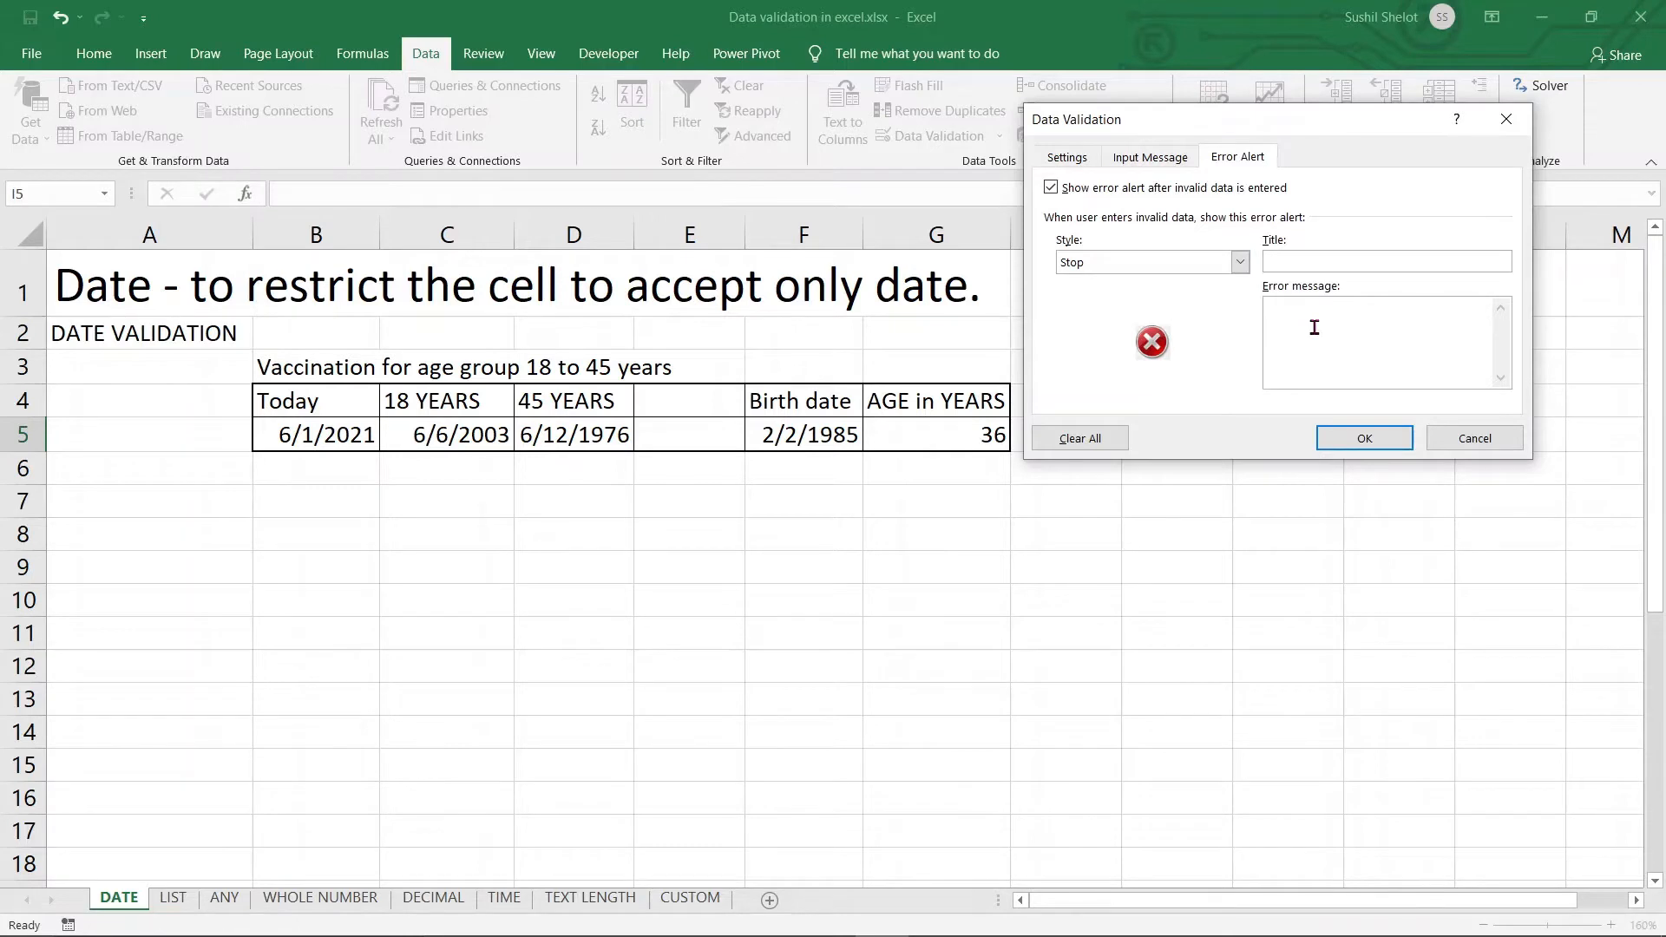
Set the error message to 'Age not valid' and apply the validation rule to I5
text(YoAge)
key(BackSpace)
key(BackSpace)
key(BackSpace)
key(BackSpace)
text(Age not valid)
click(1085, 160)
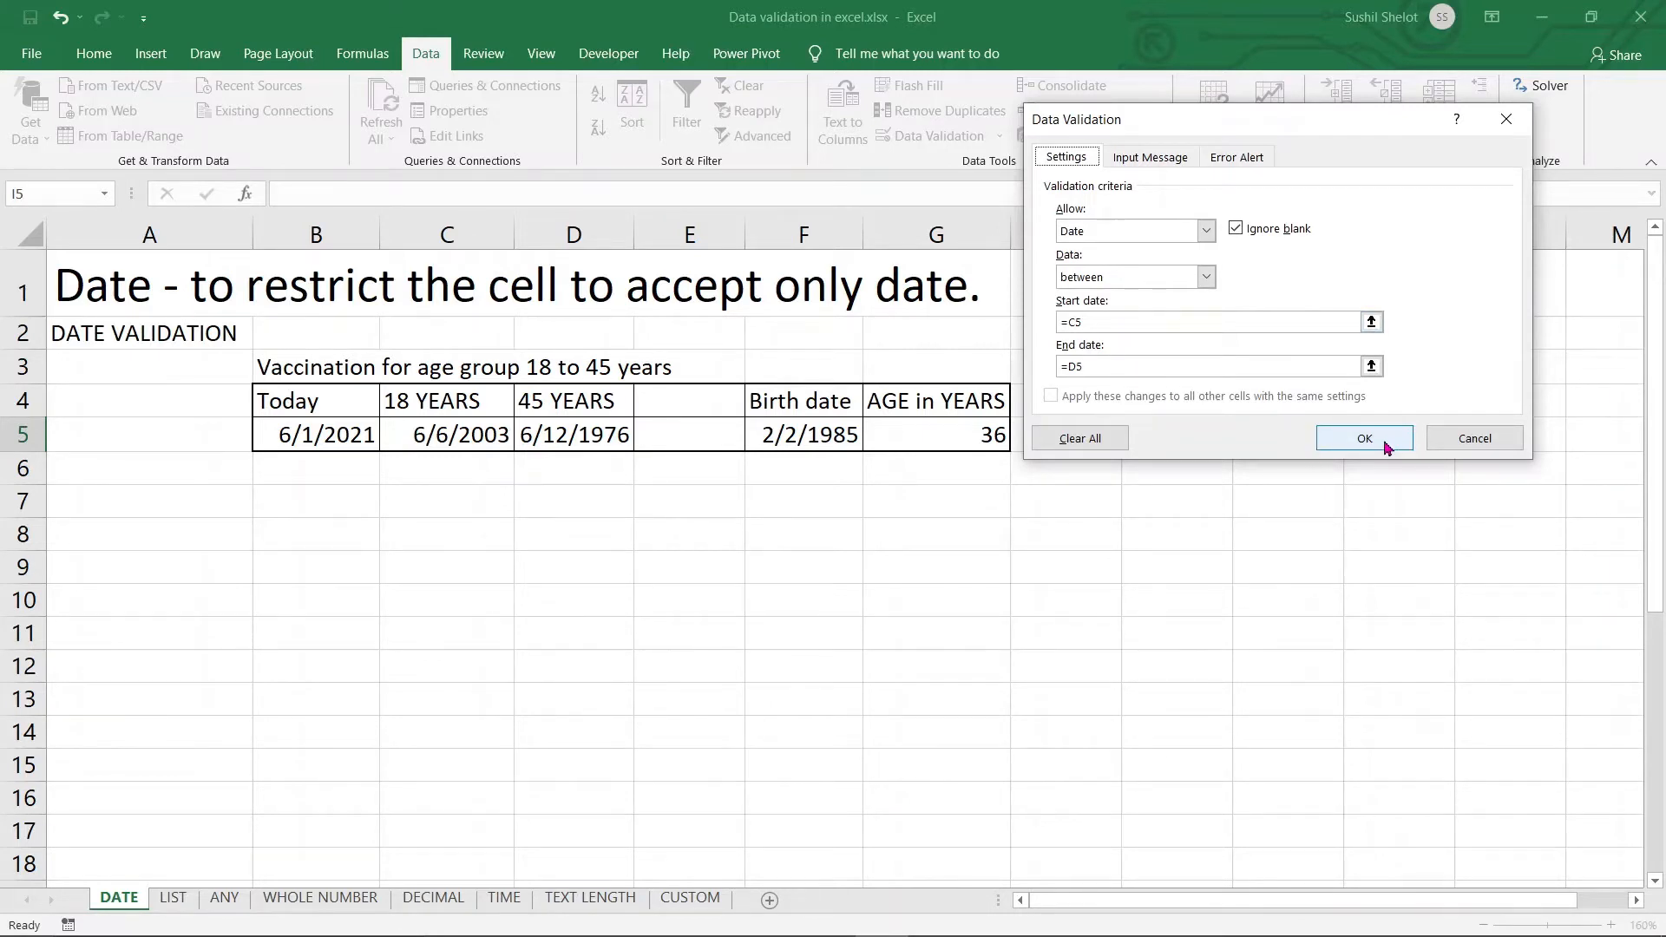
click(1237, 159)
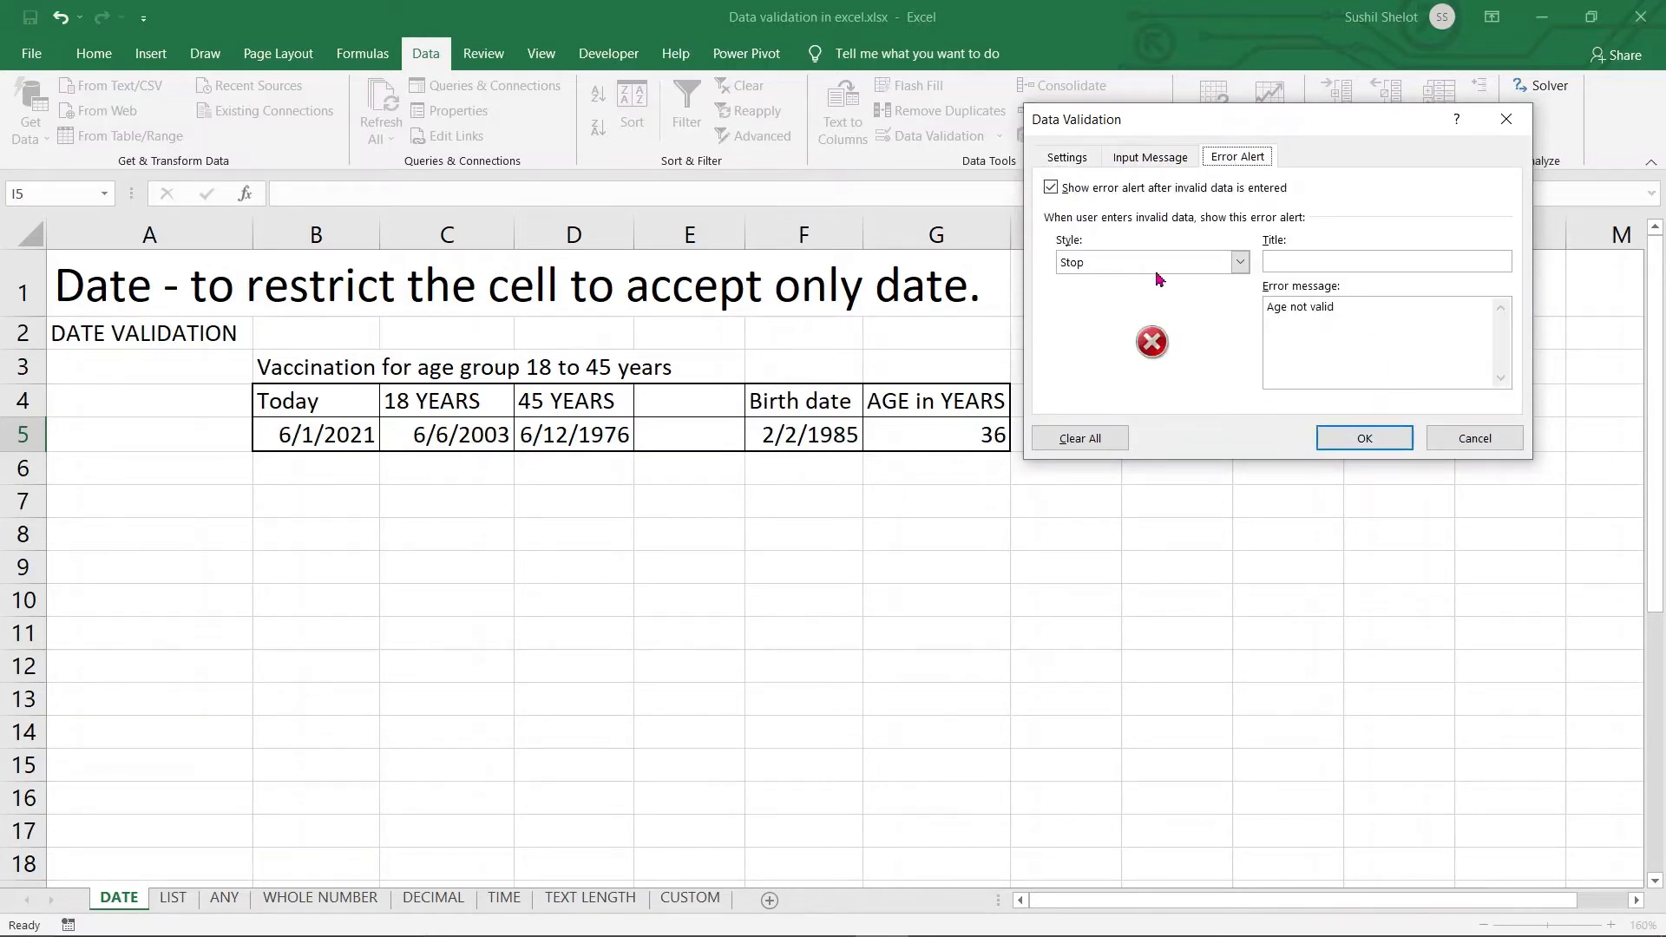
click(1355, 448)
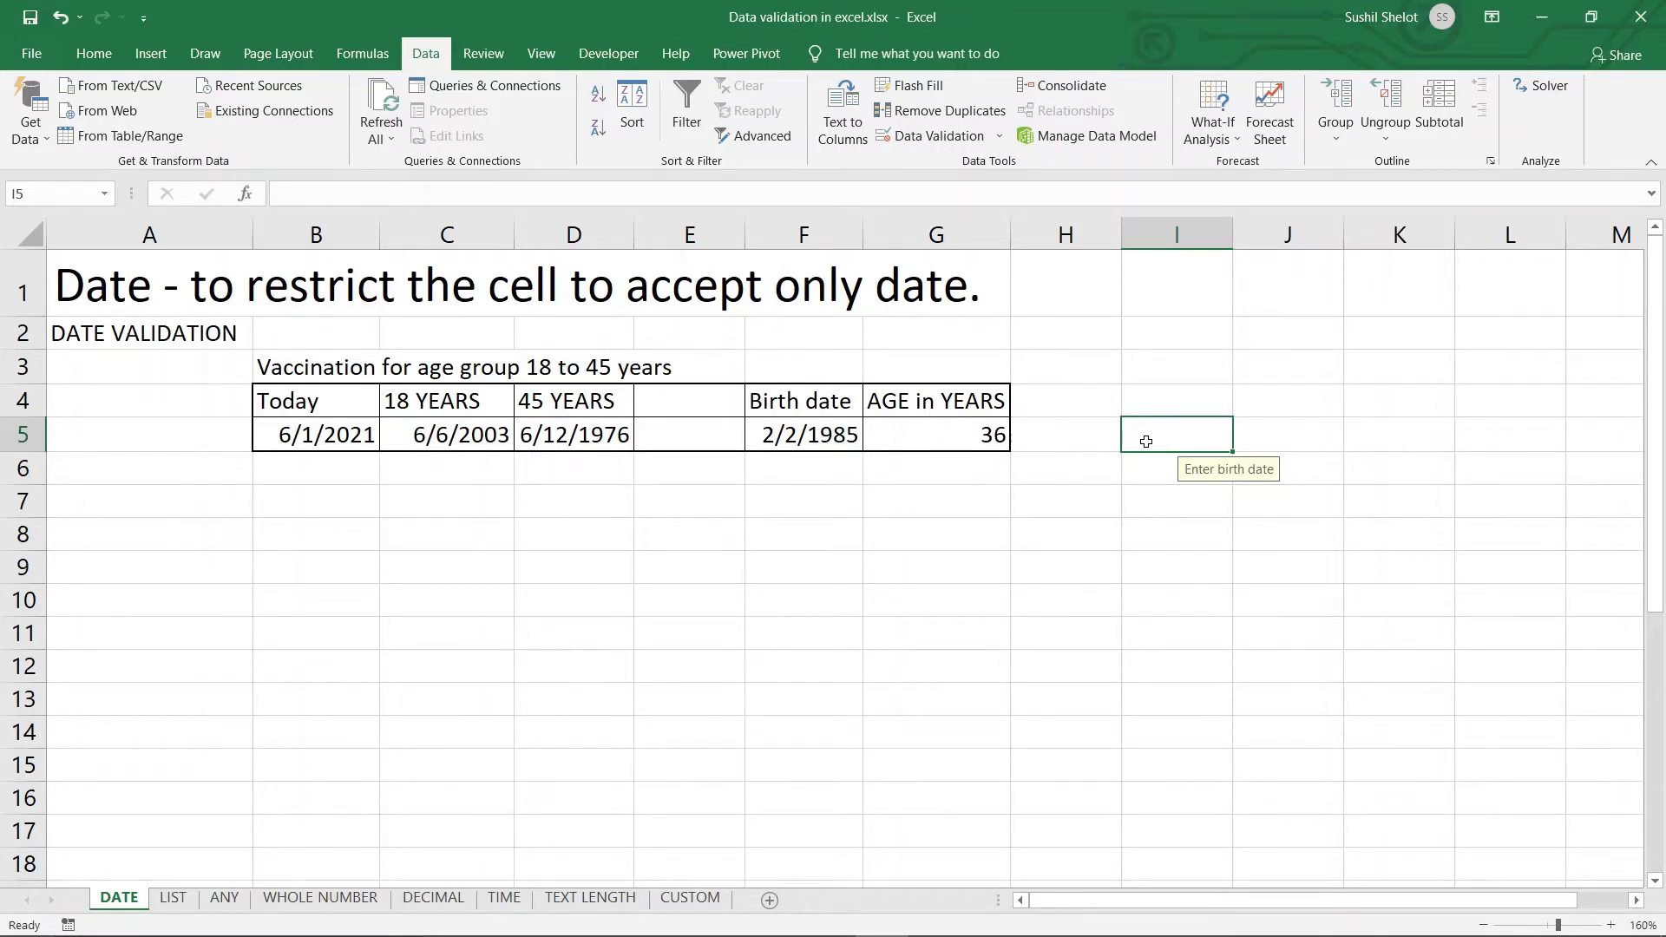
Enter the out-of-range date 03-03-1978 in I5 and move the 'Age not valid' alert aside
text(03-03)
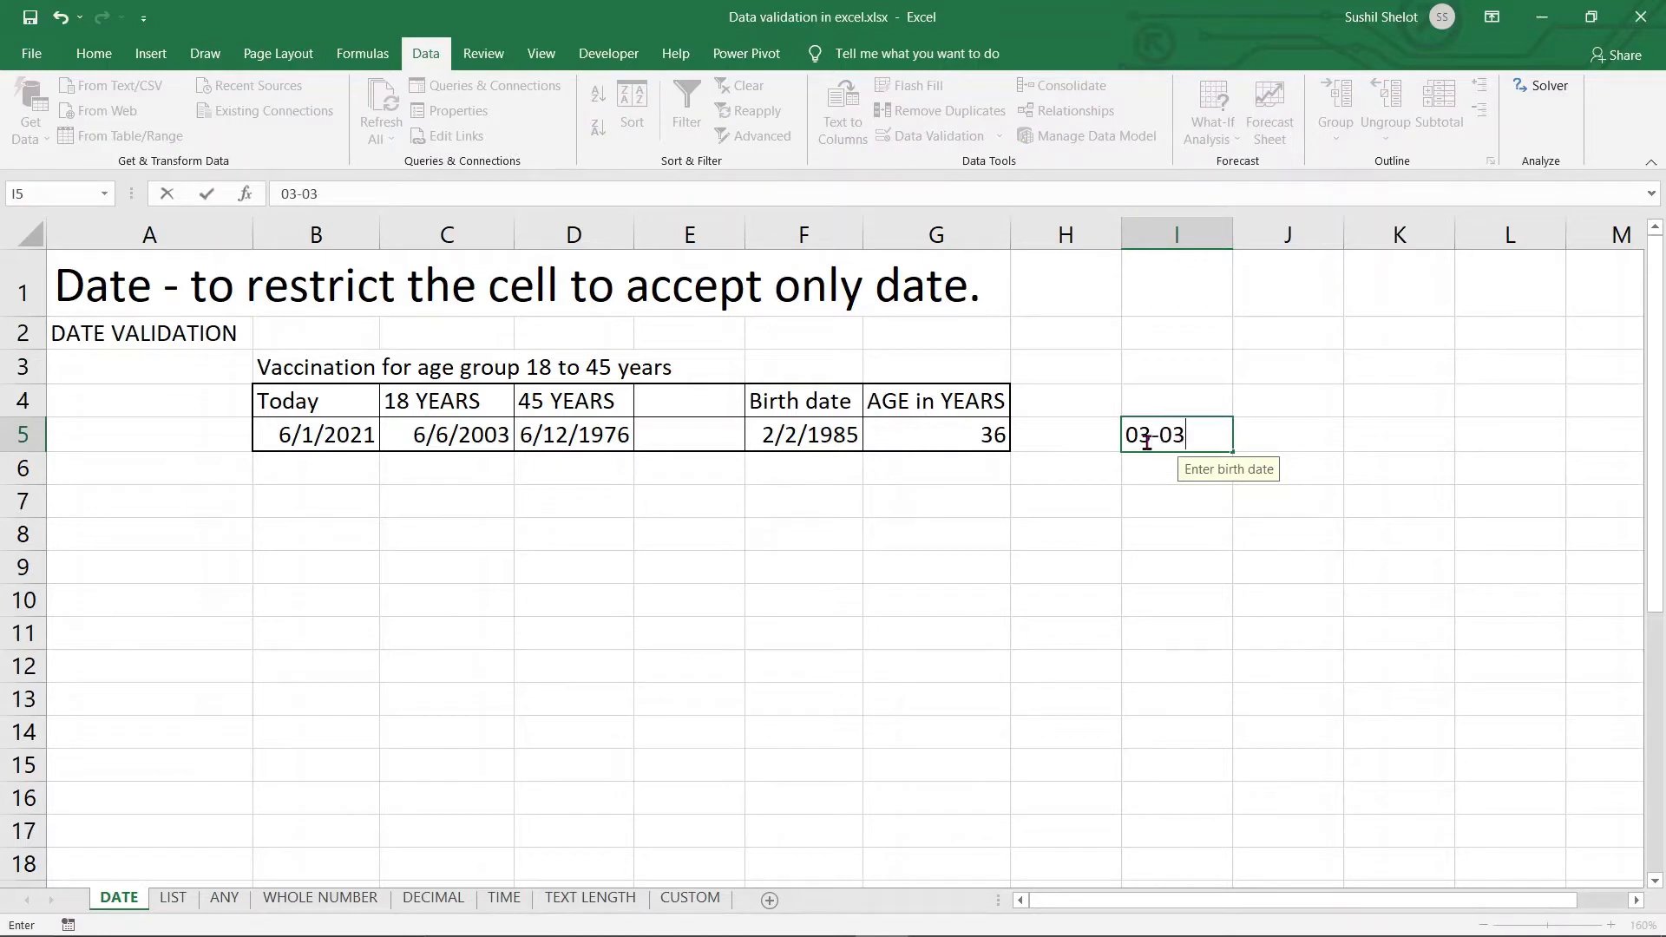
text(-1978)
key(Return)
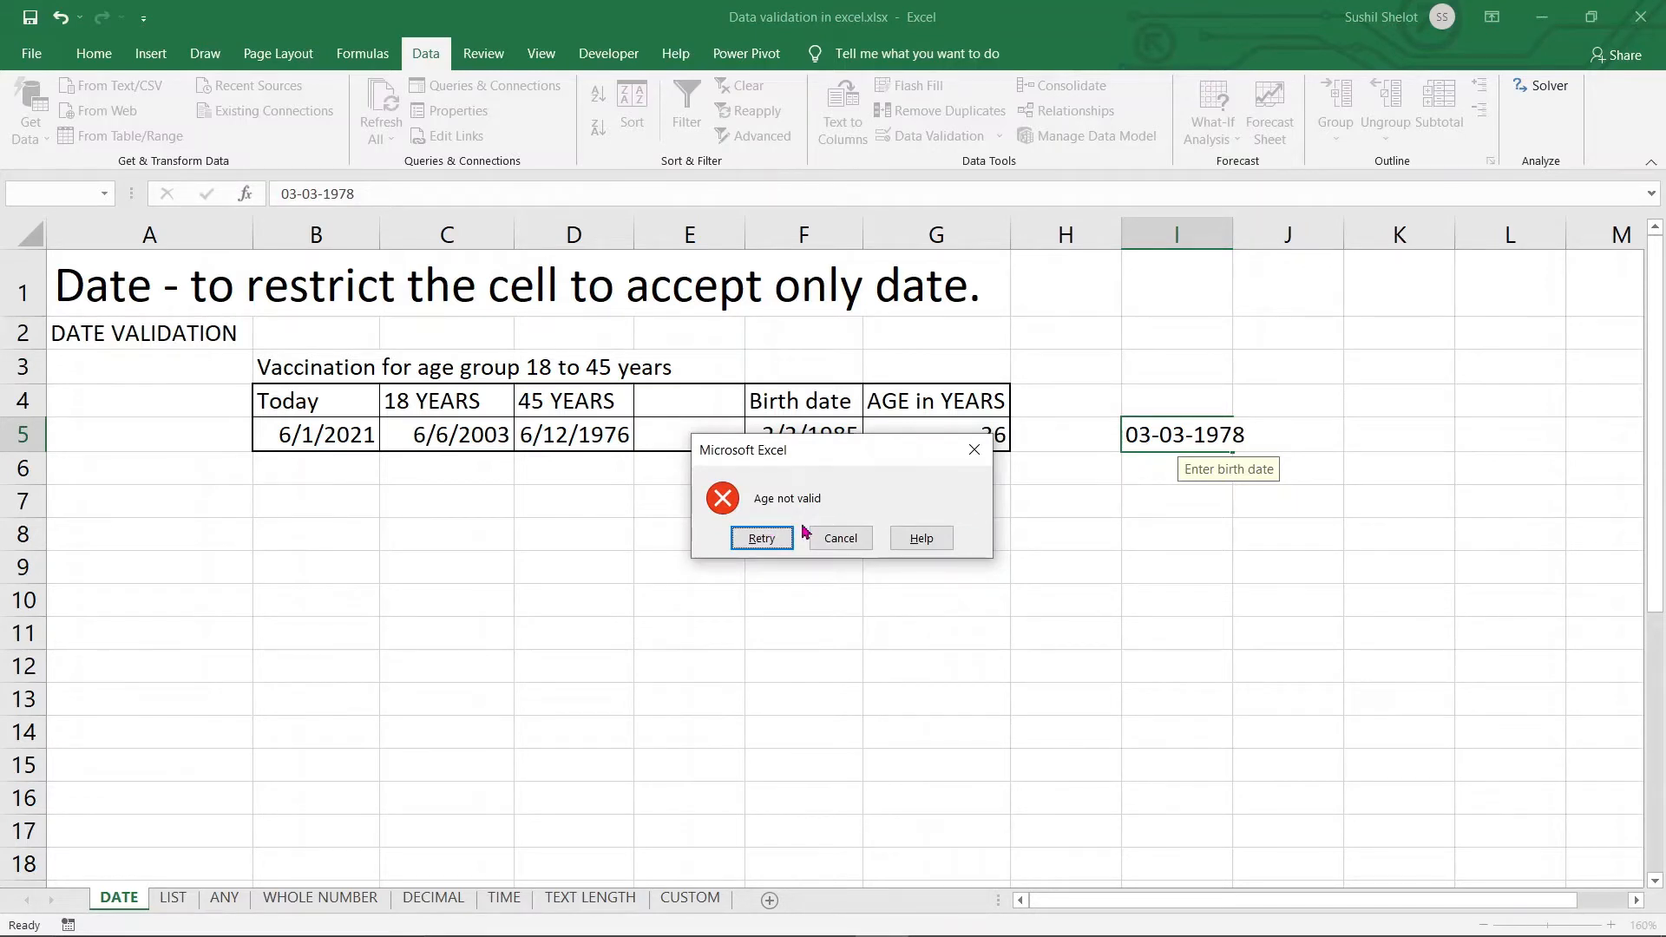
drag(847, 452, 827, 631)
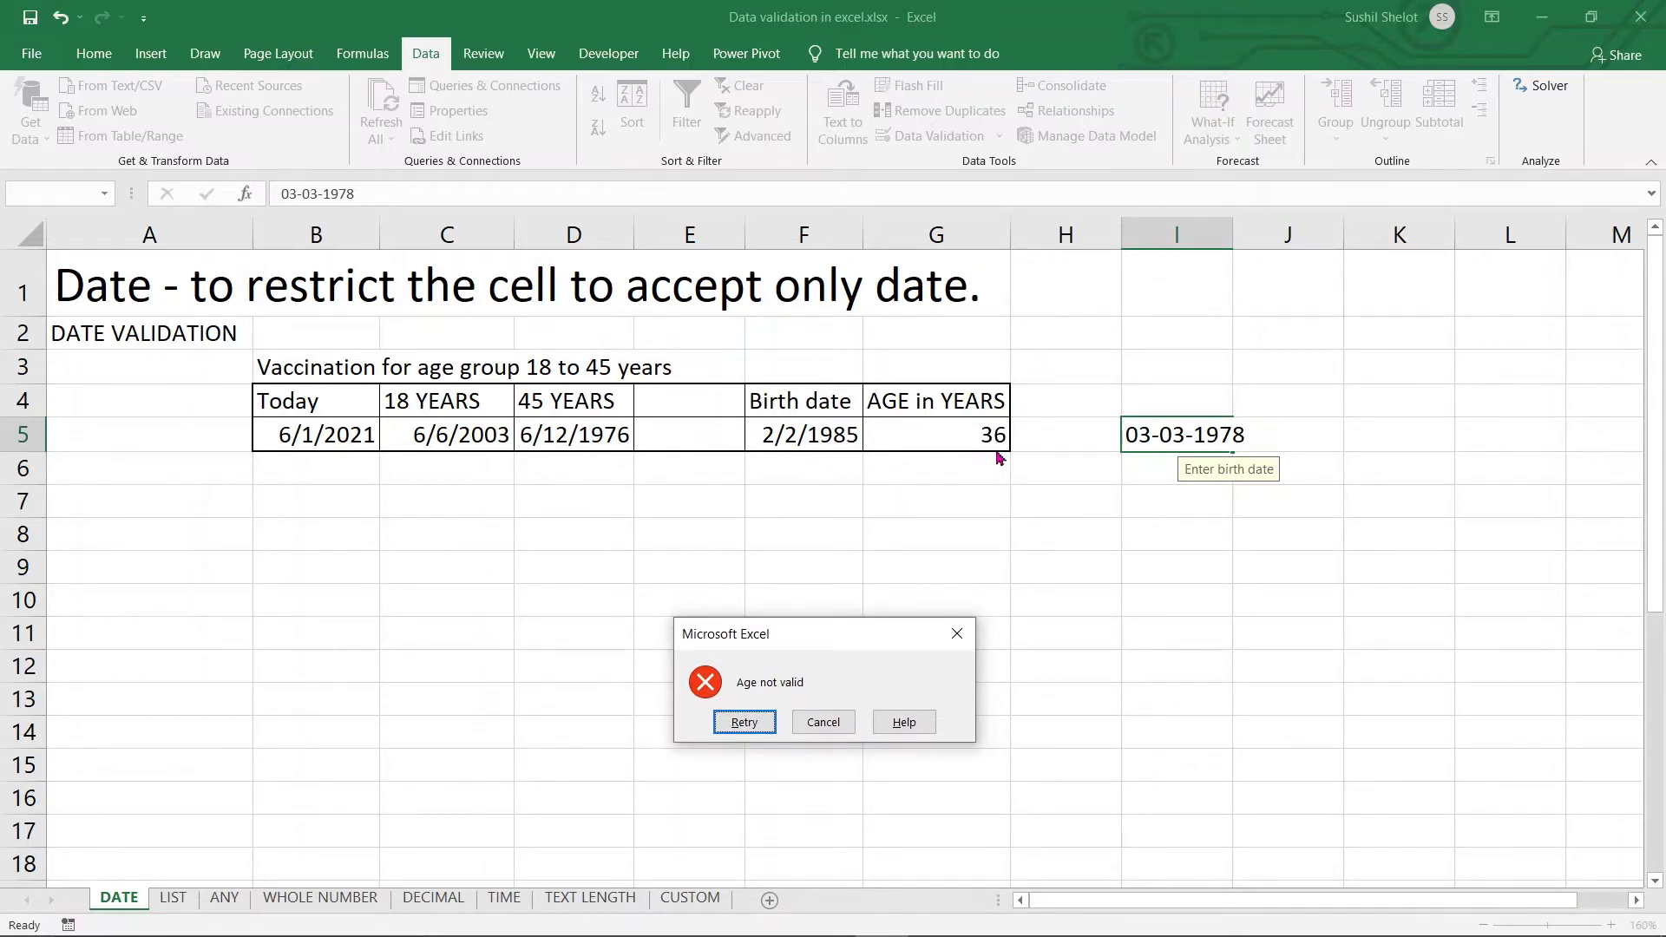
click(907, 724)
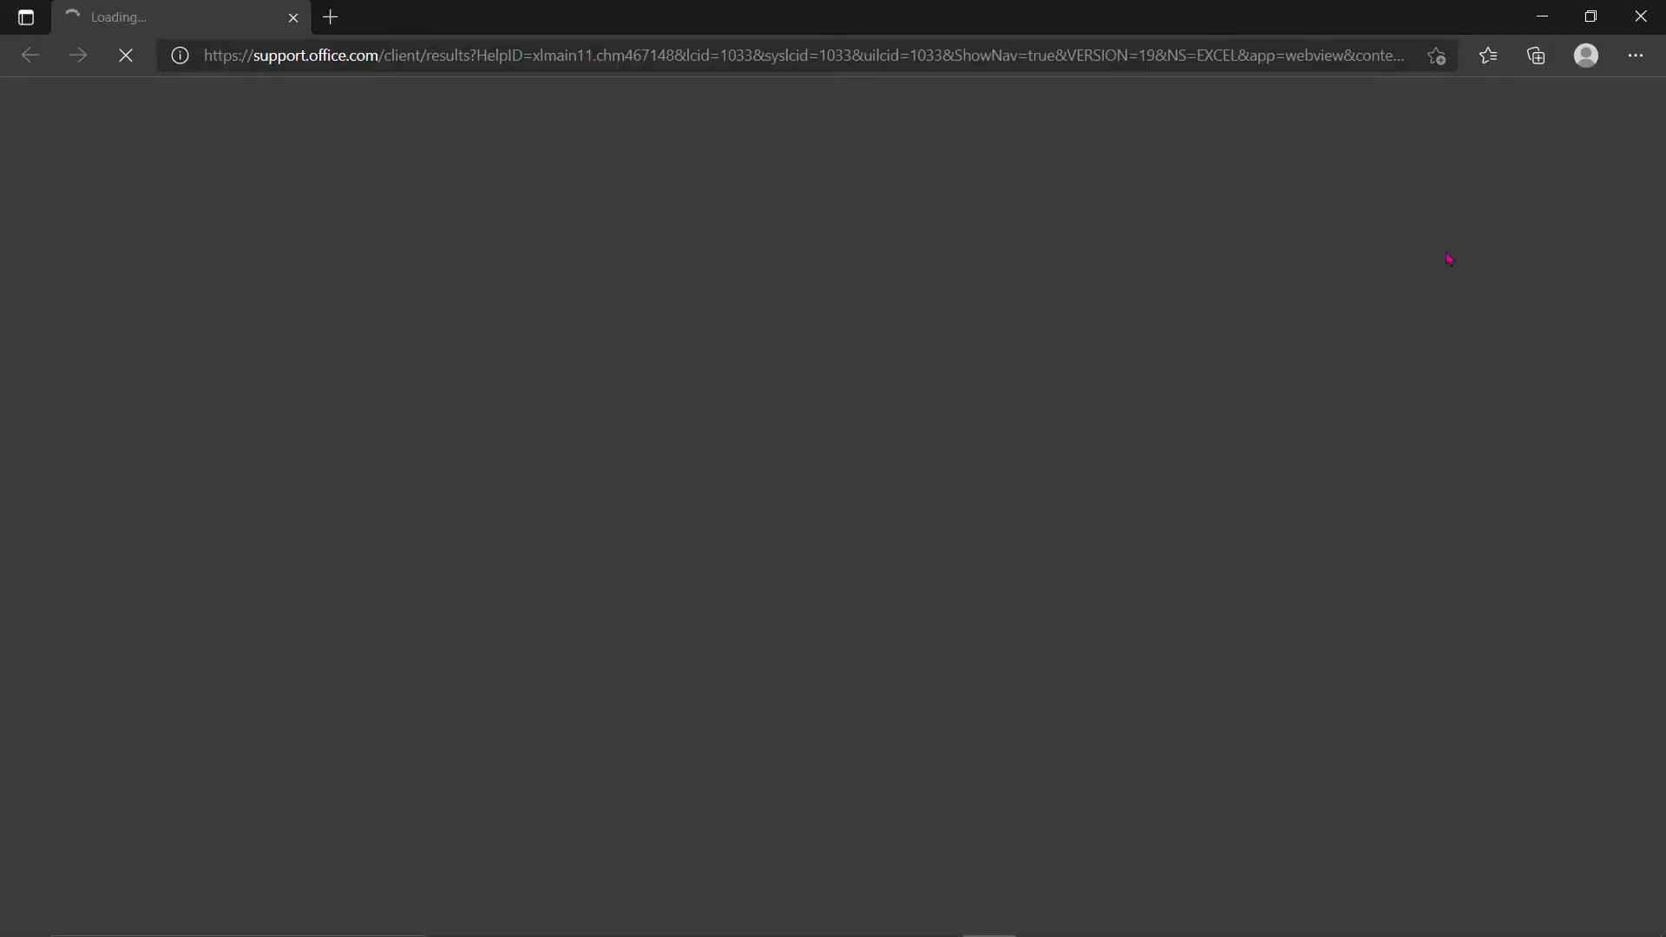
click(1641, 16)
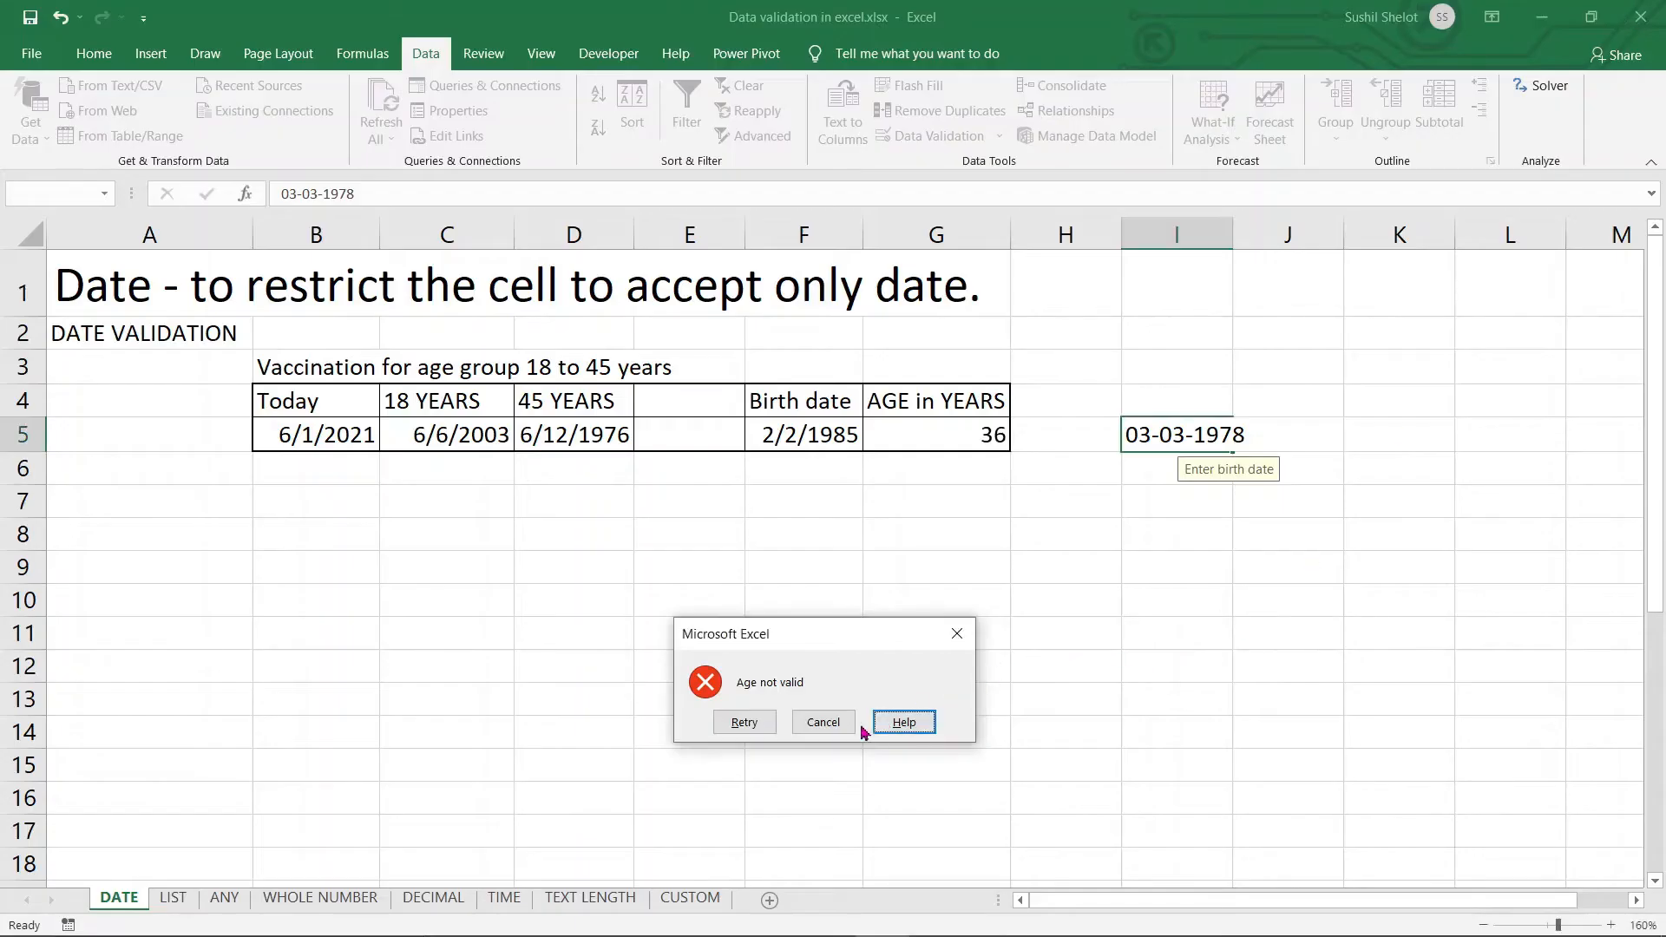
Retry I5 with 01-06-2001, discard the rejected entry, and reopen Data Validation
click(815, 725)
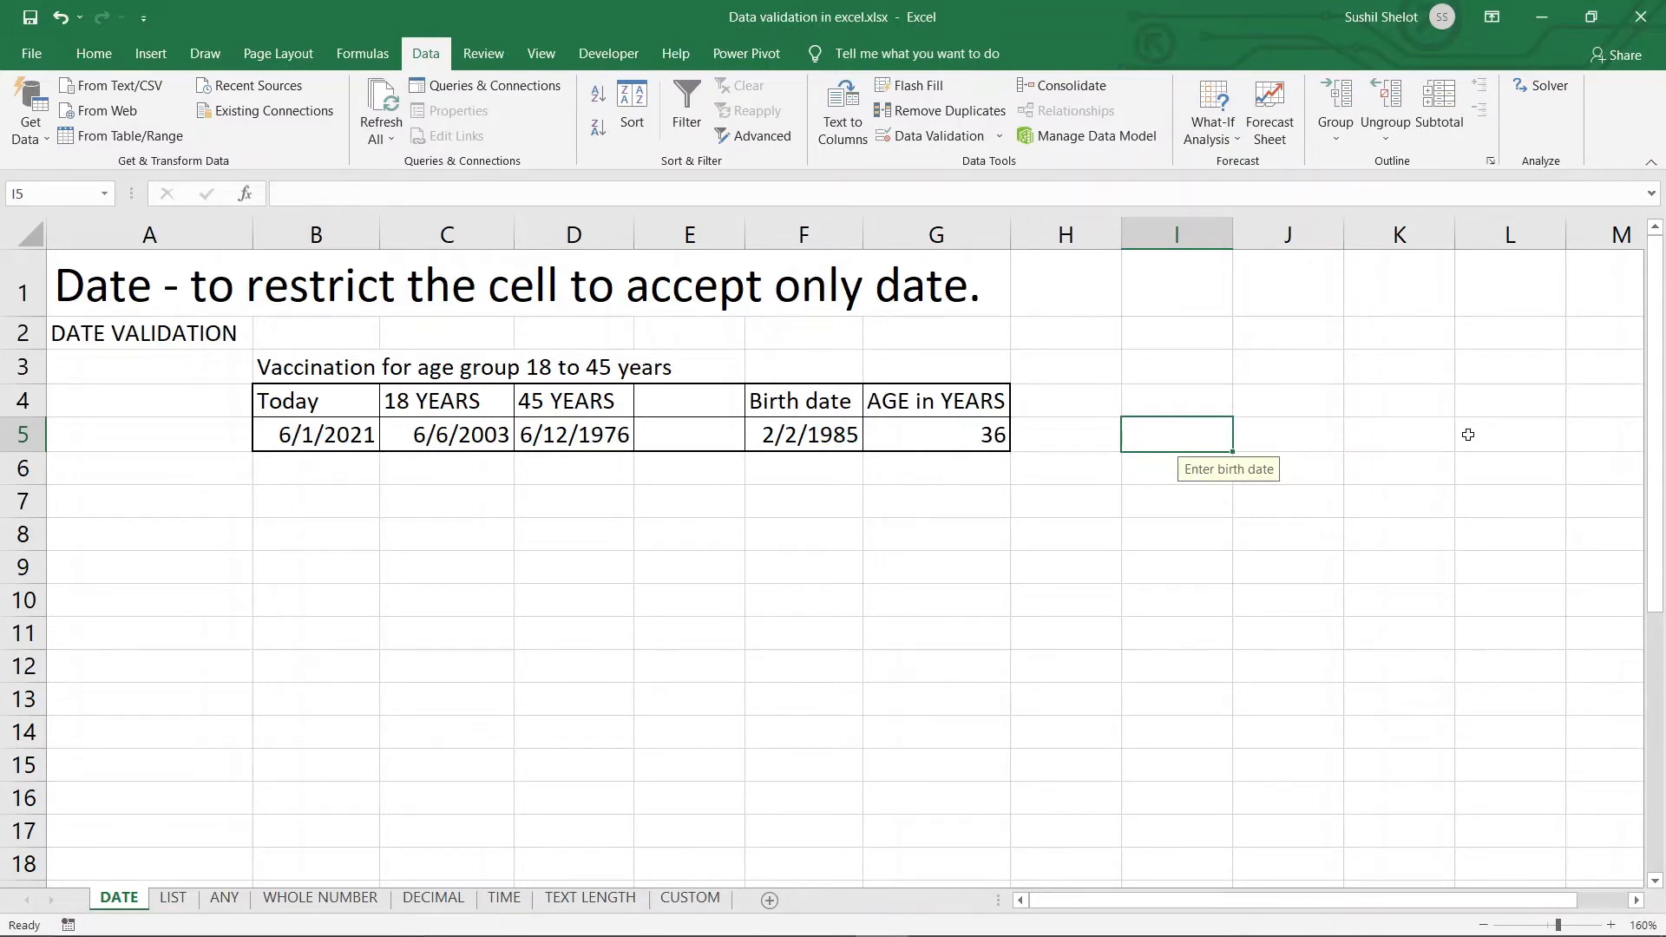
text(01-)
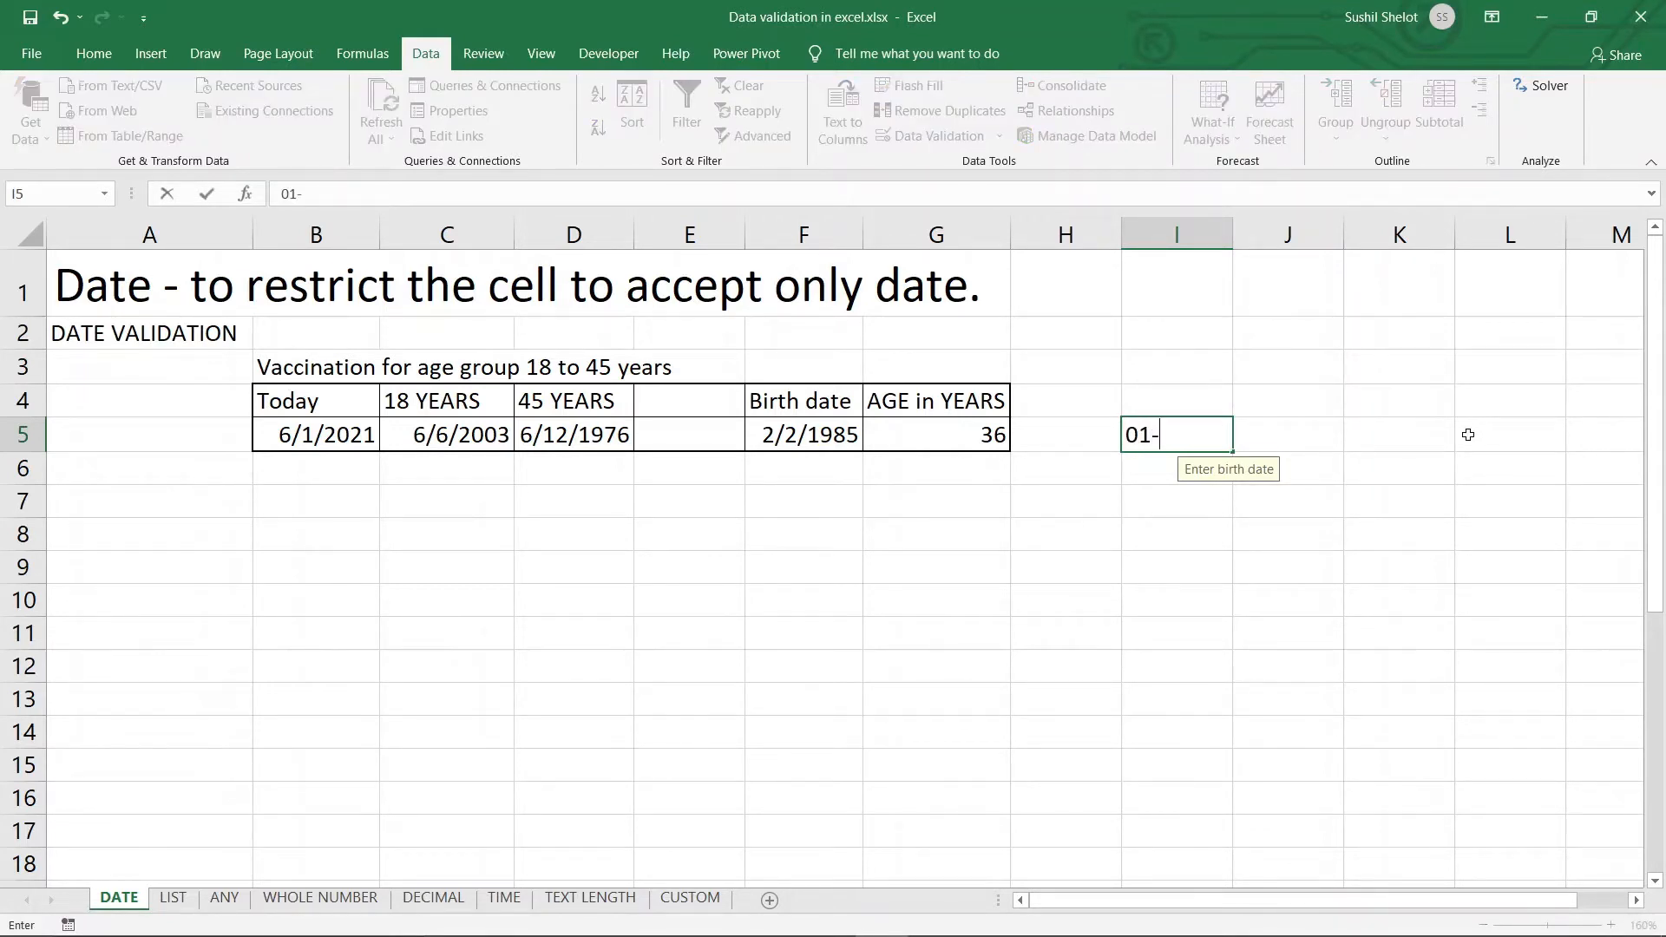
text(06-2001)
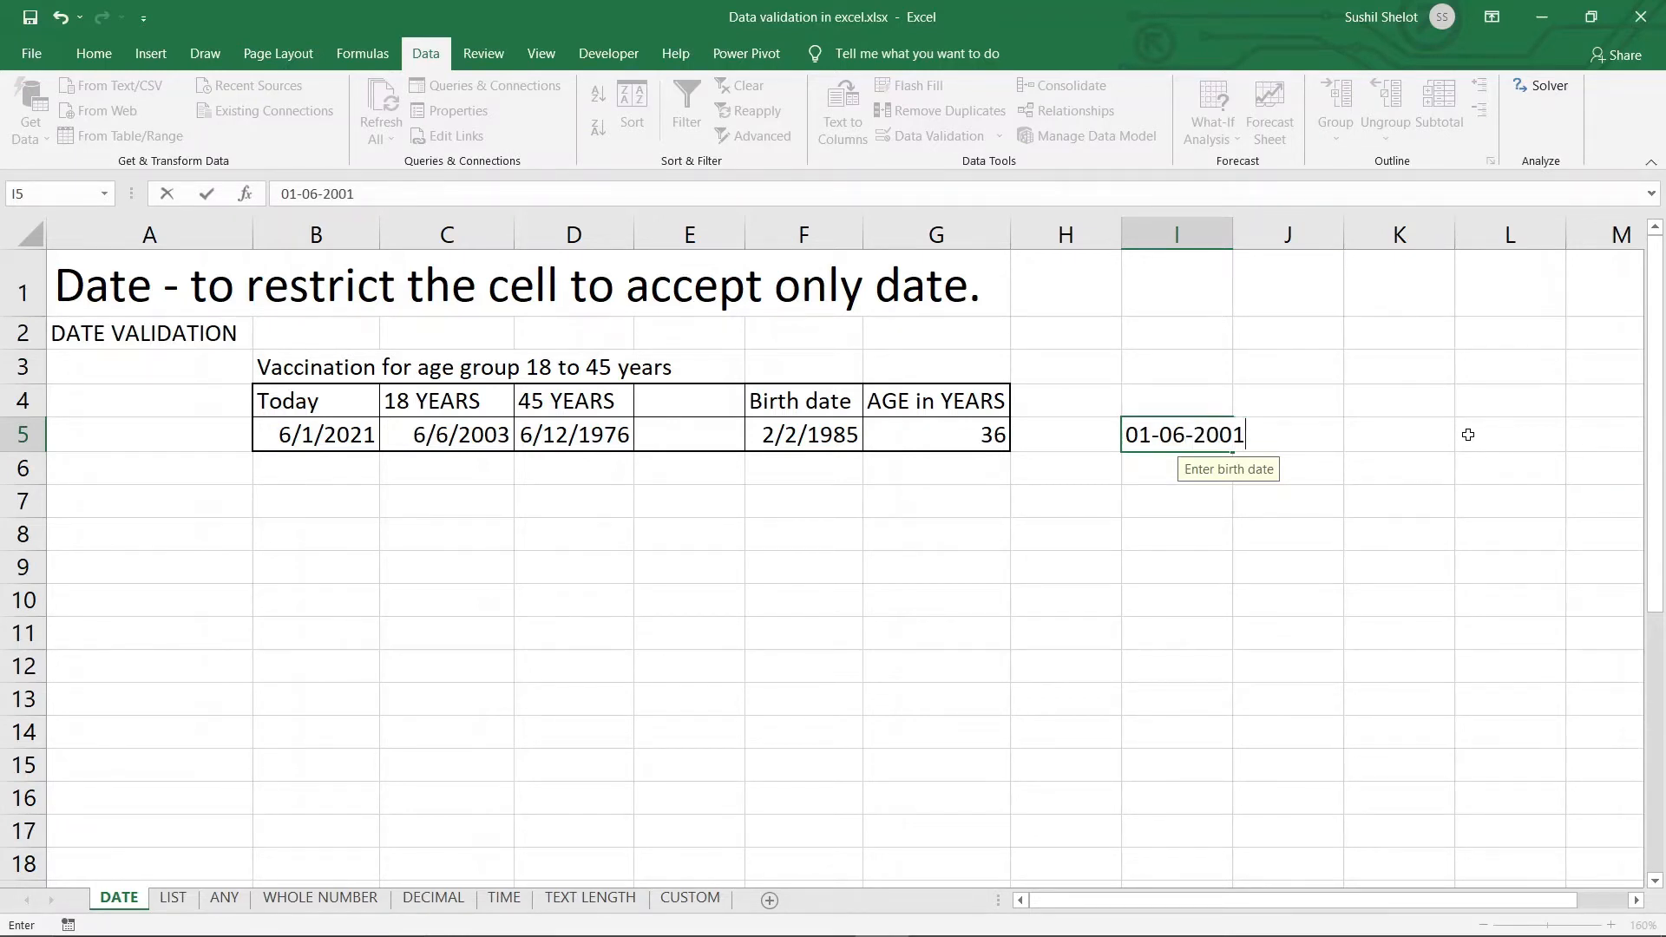
key(Return)
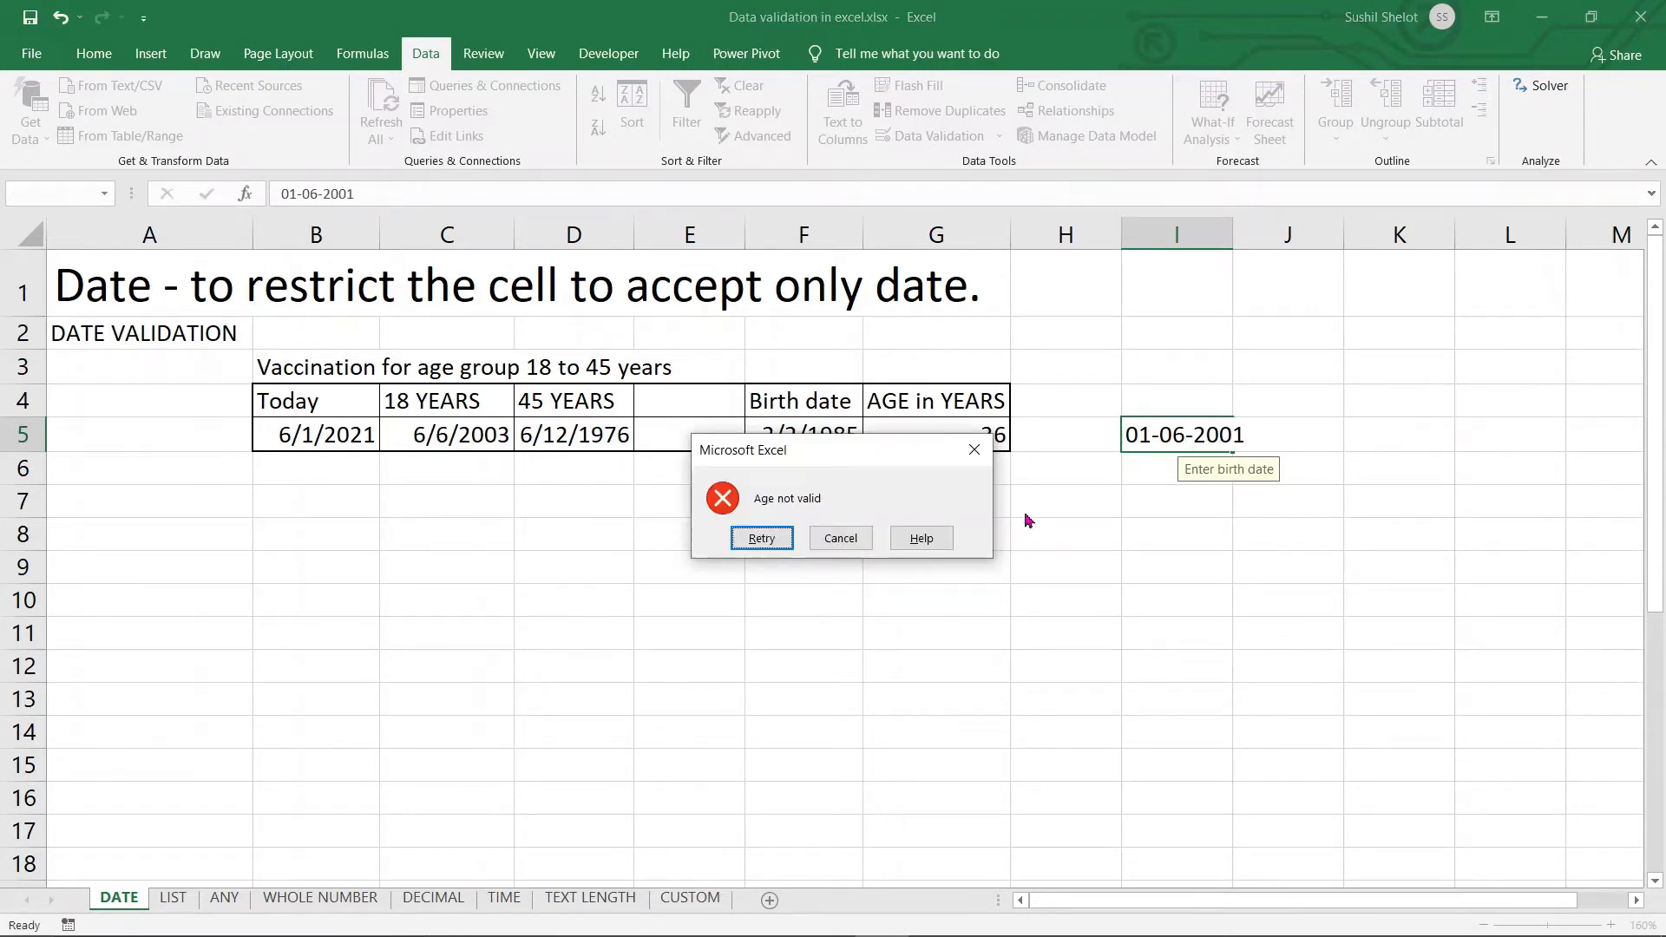
click(840, 538)
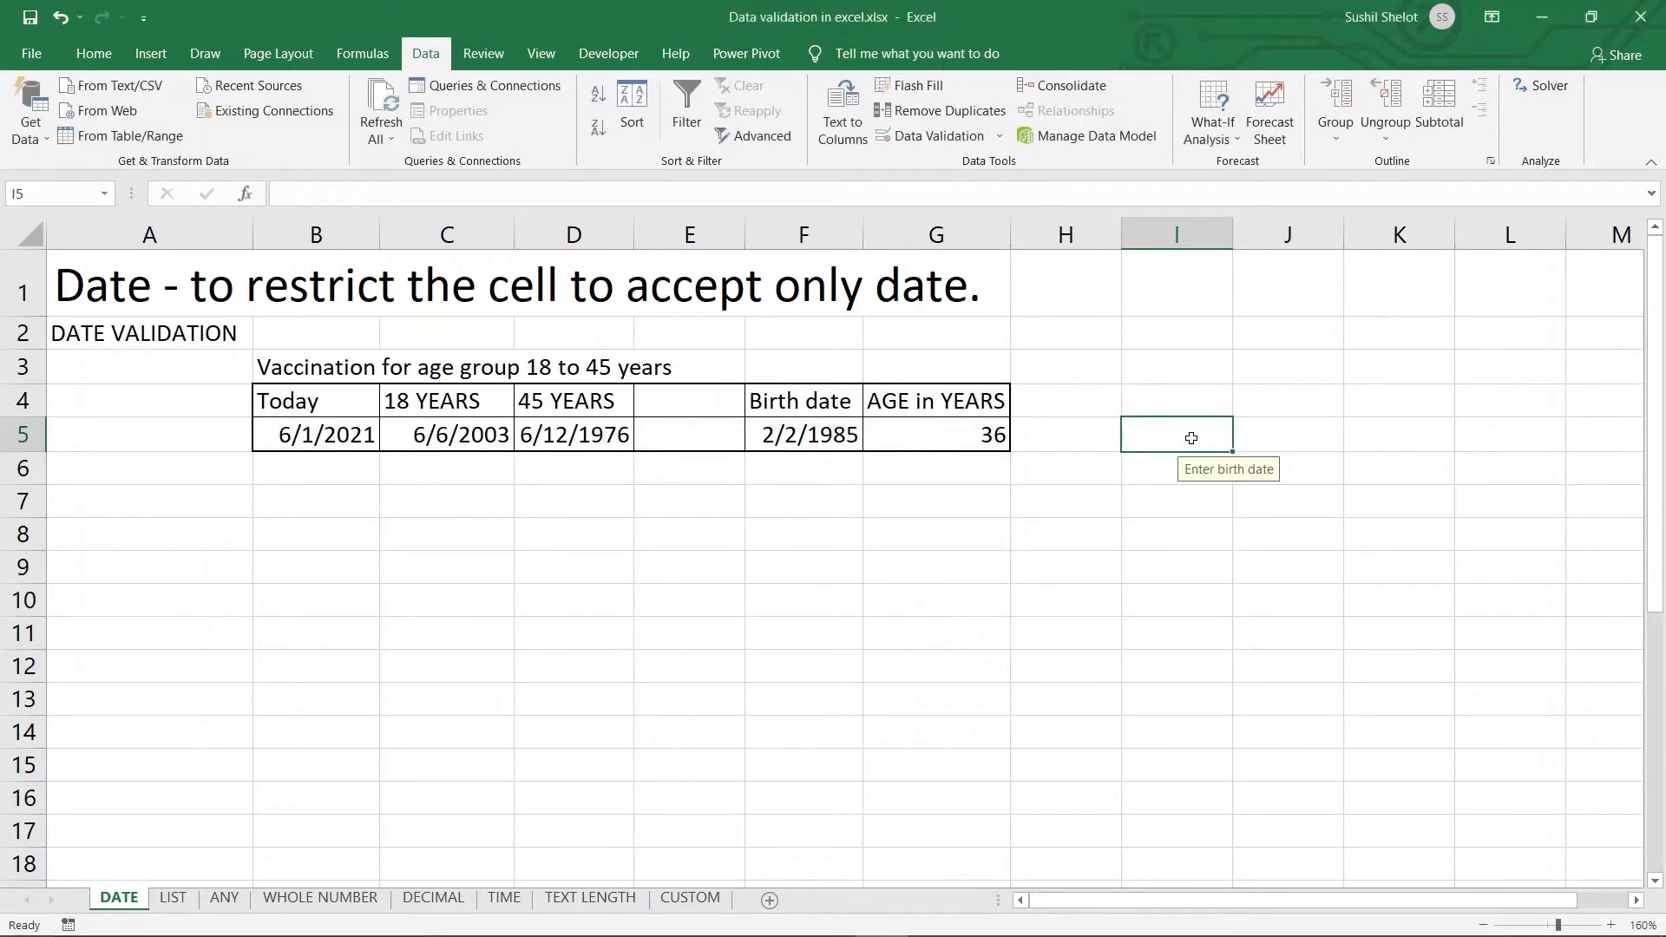
click(935, 153)
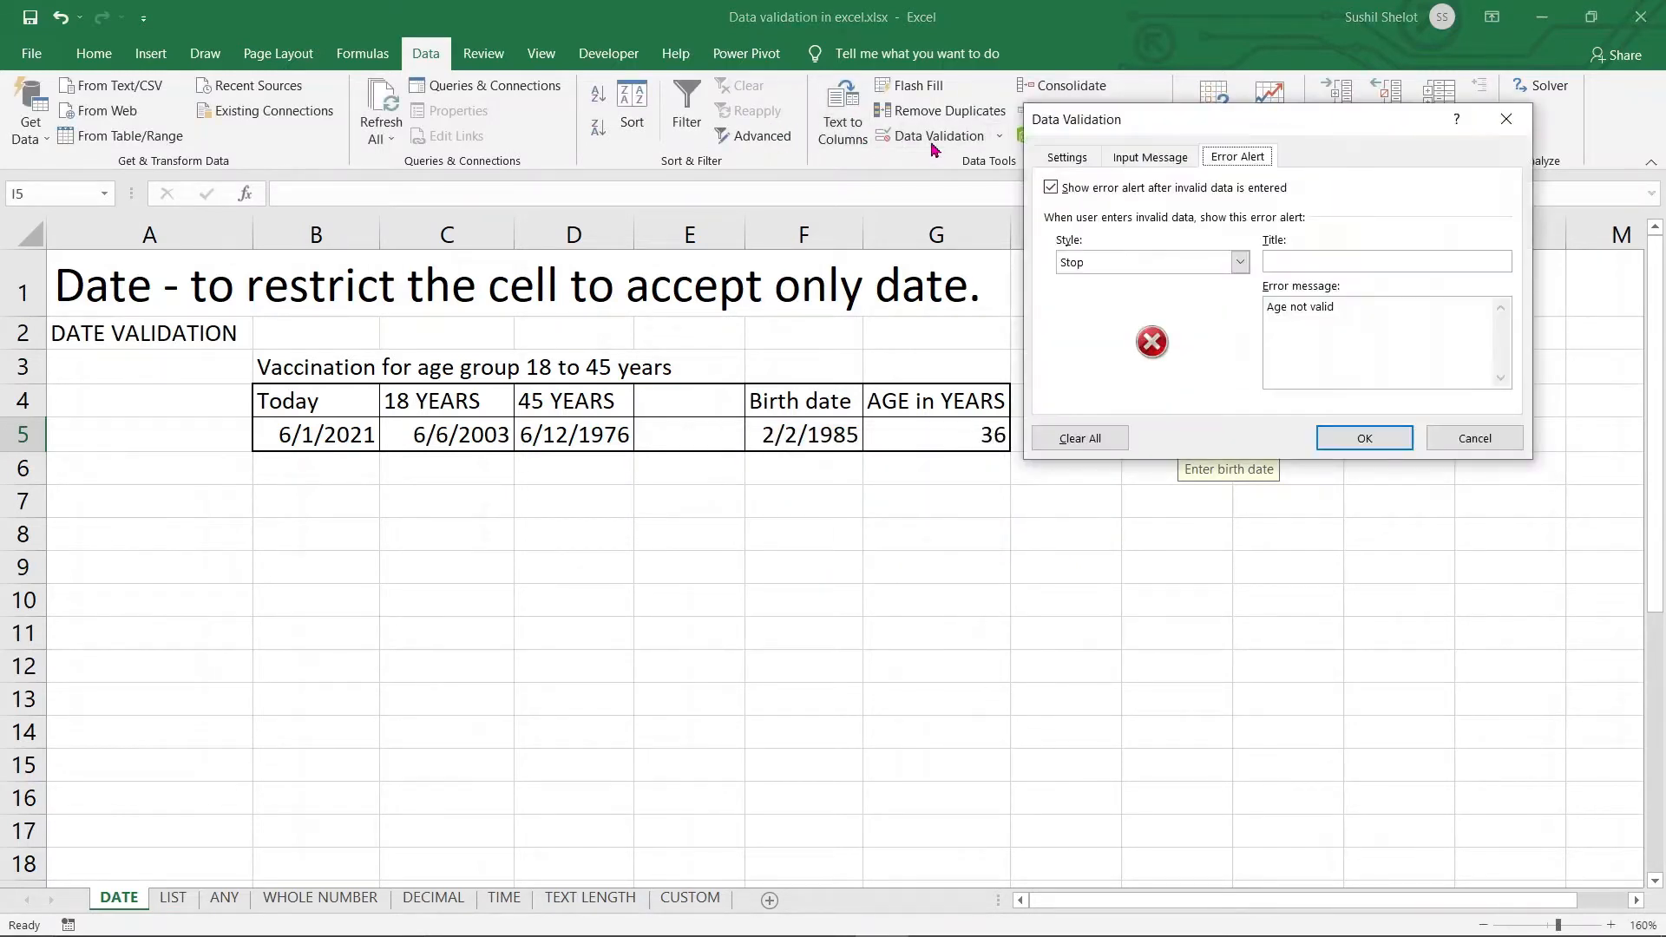
Swap I5's date limits to start at =D5 and end at =C5, then confirm
click(1085, 164)
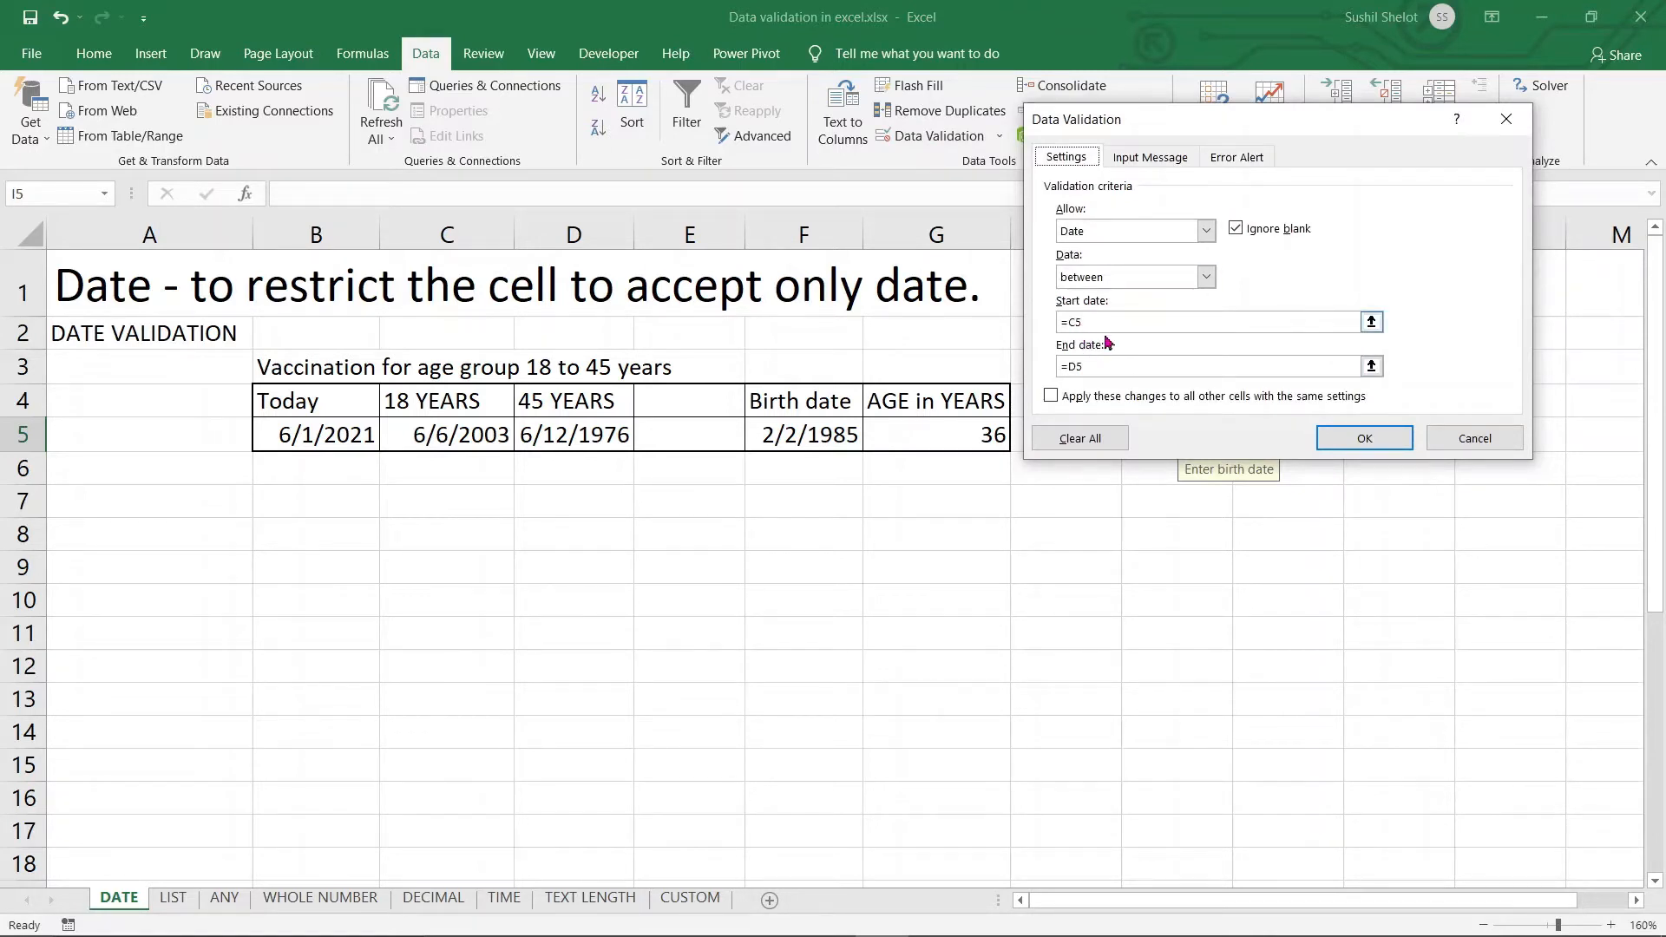
click(1122, 369)
click(1076, 323)
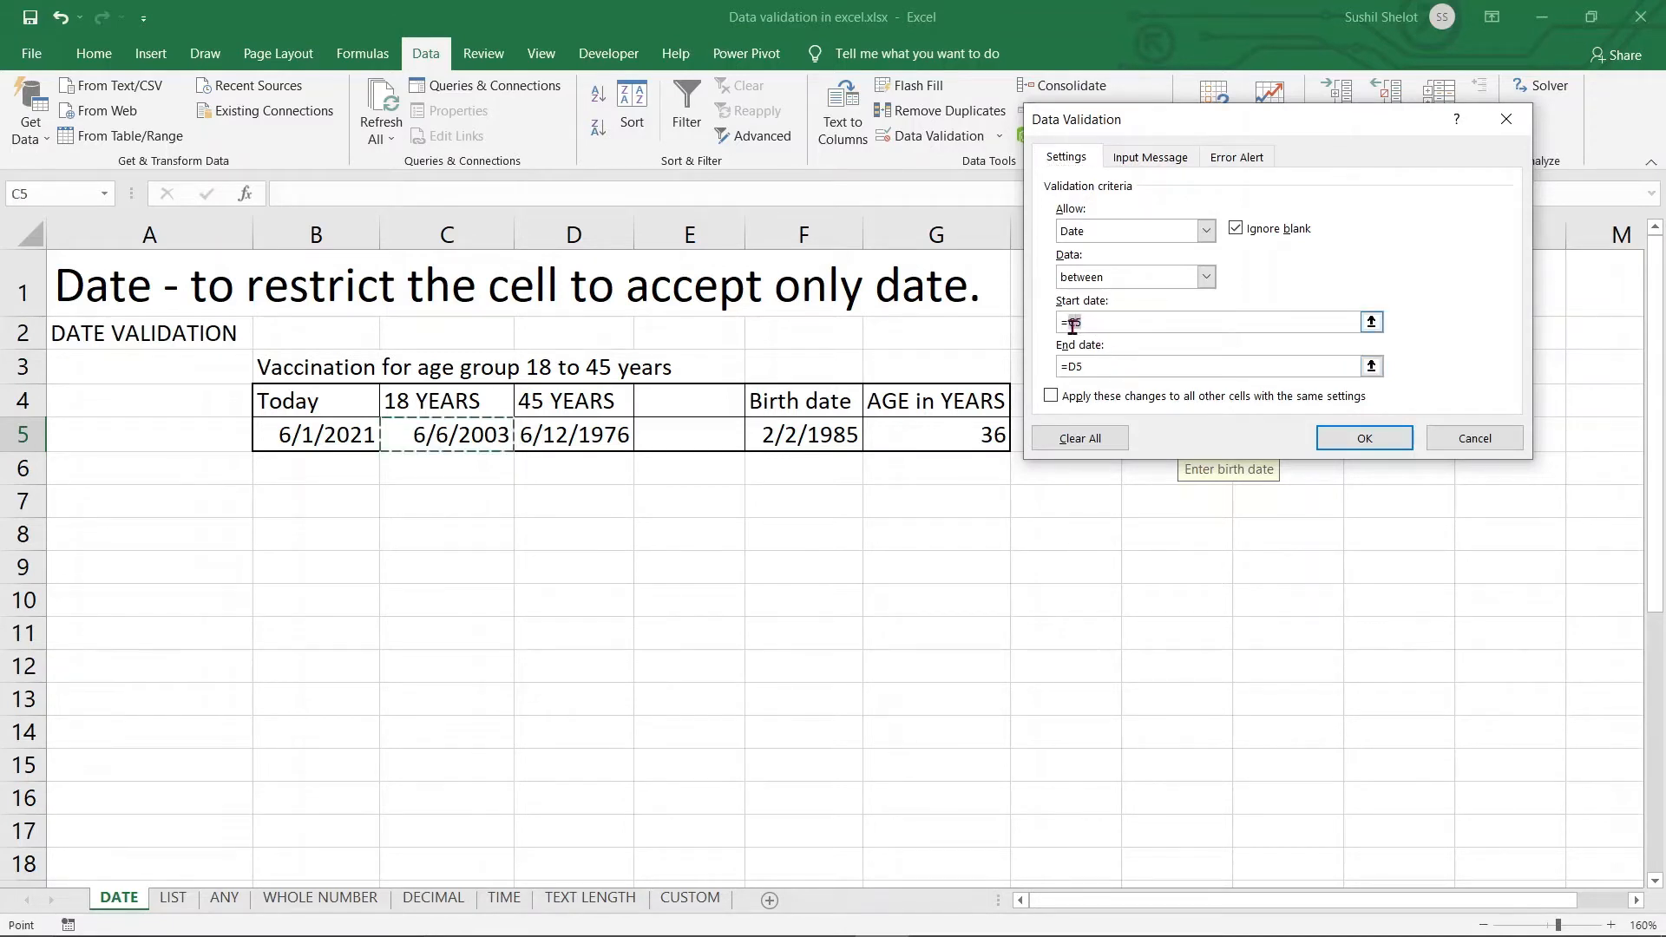
click(593, 432)
click(1086, 365)
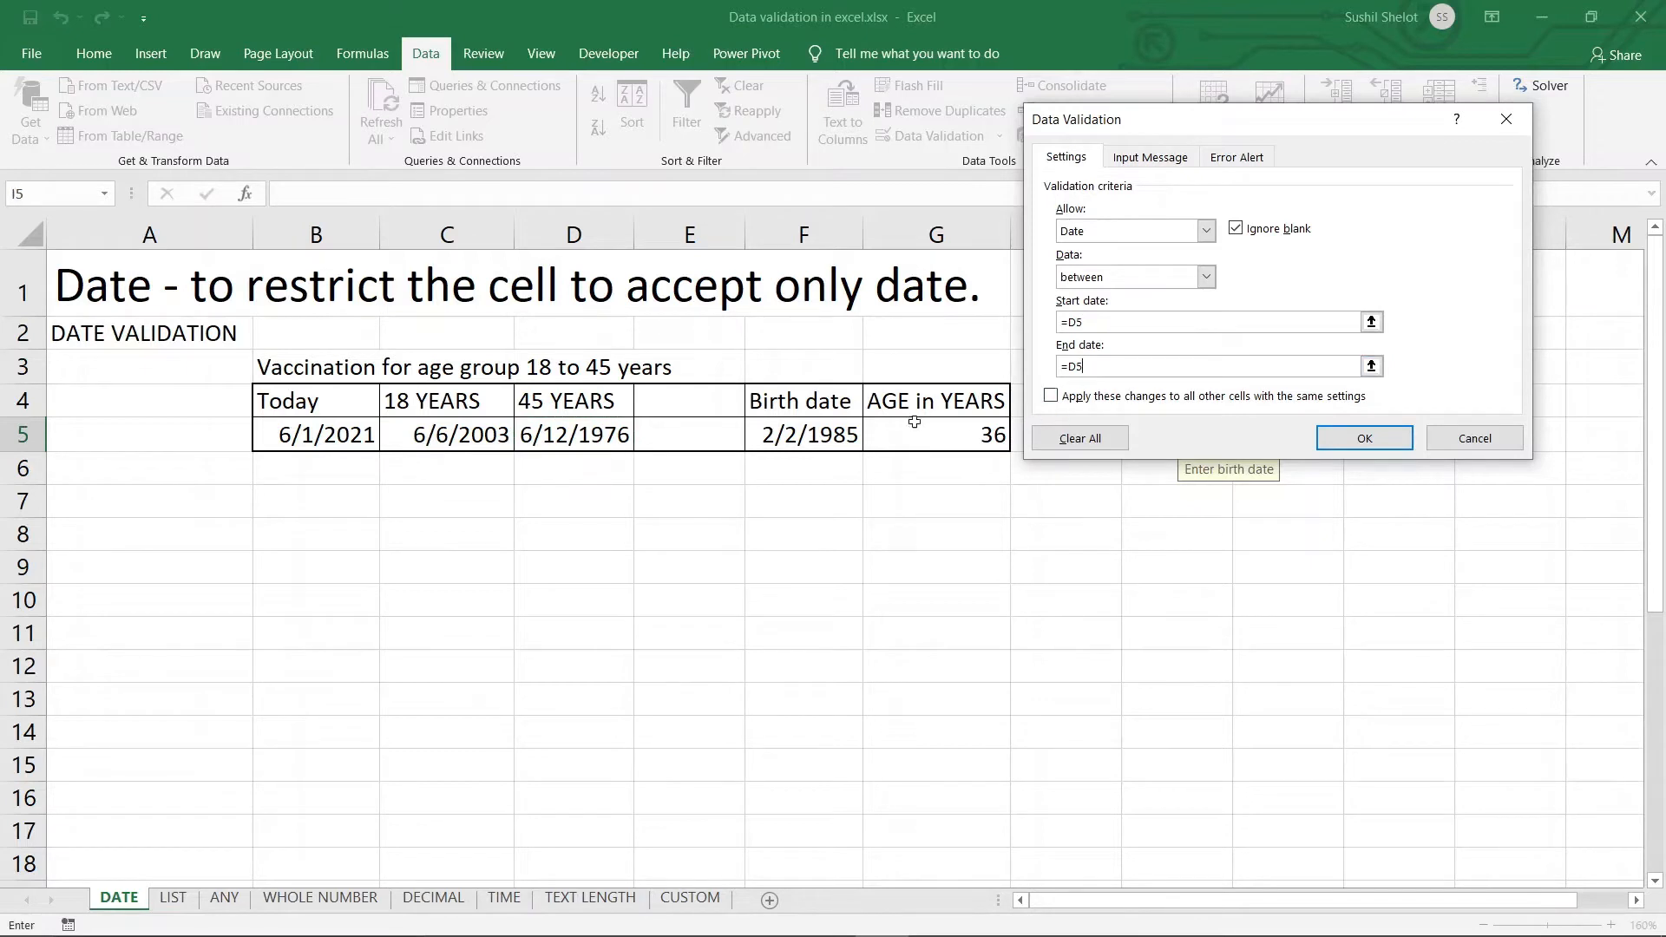
text(+)
click(480, 440)
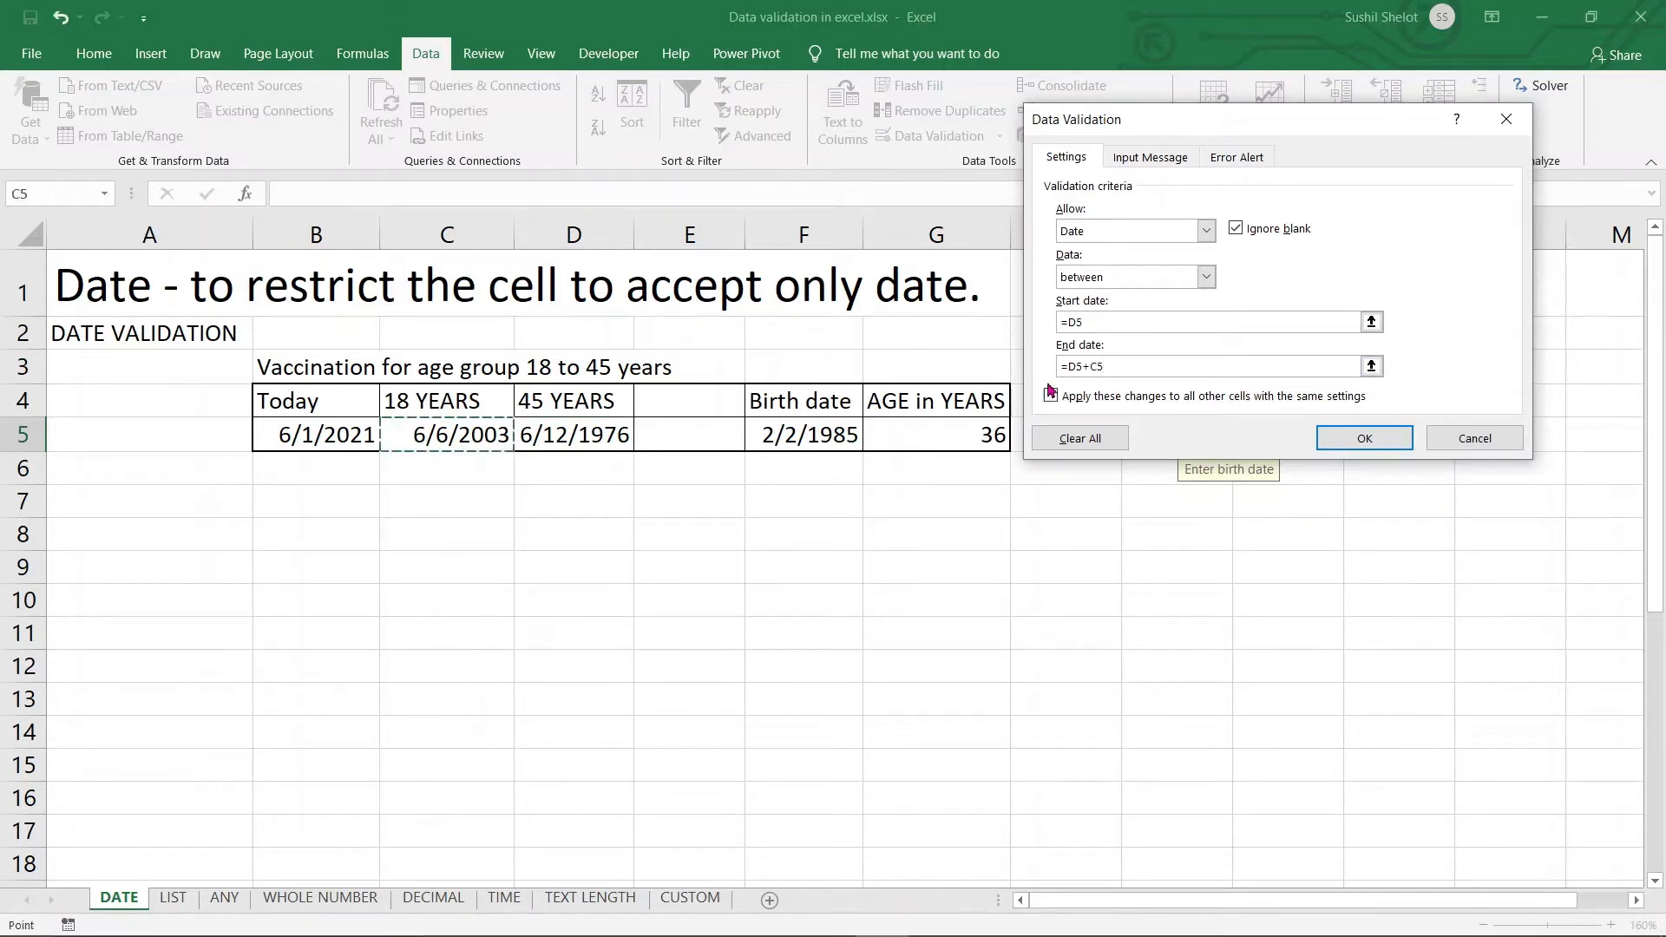
click(1186, 366)
key(BackSpace)
key(BackSpace)
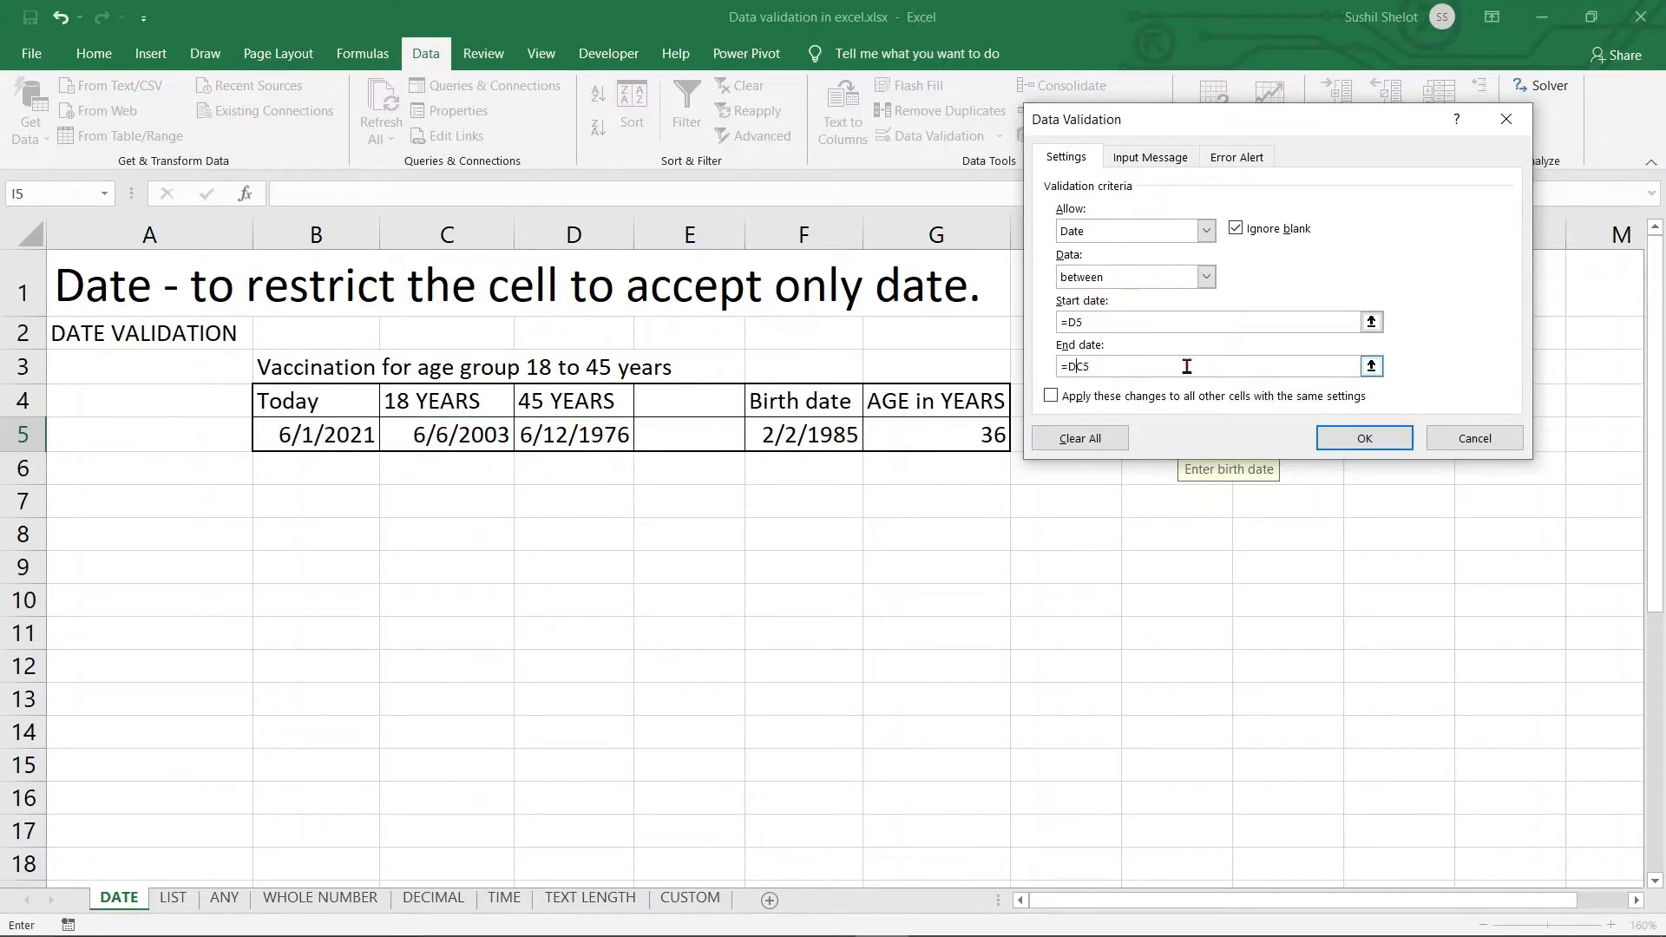
key(BackSpace)
click(1343, 442)
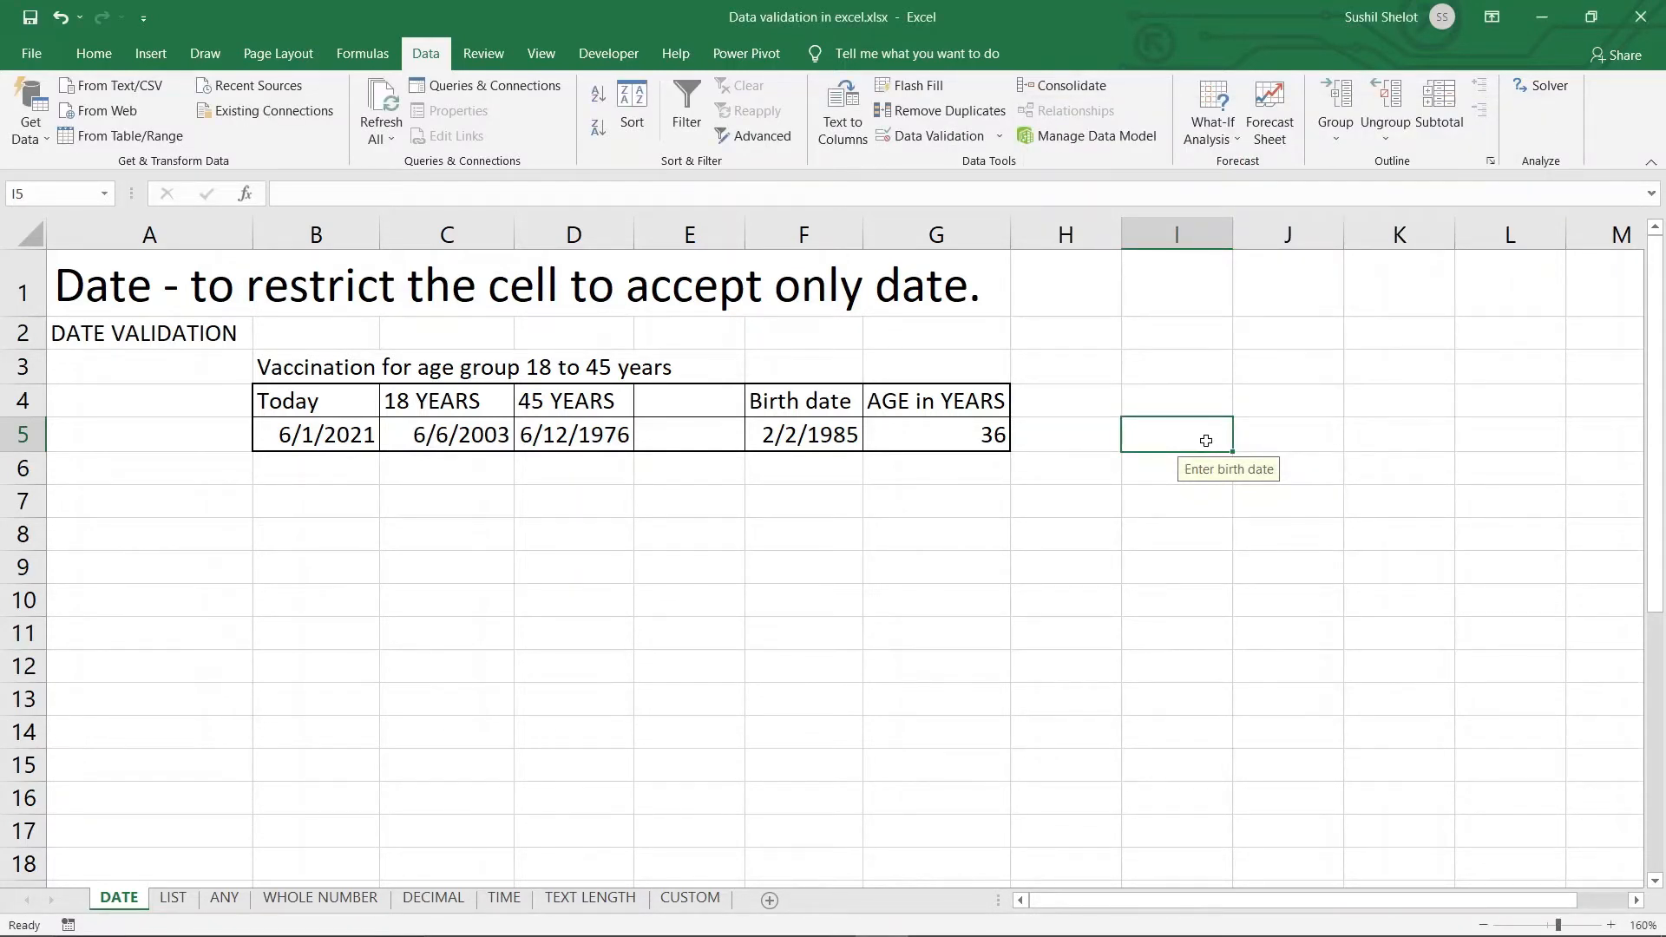
Enter 01-10-2001 in I5, accepted without an alert, and select G5's age formula
text(01-)
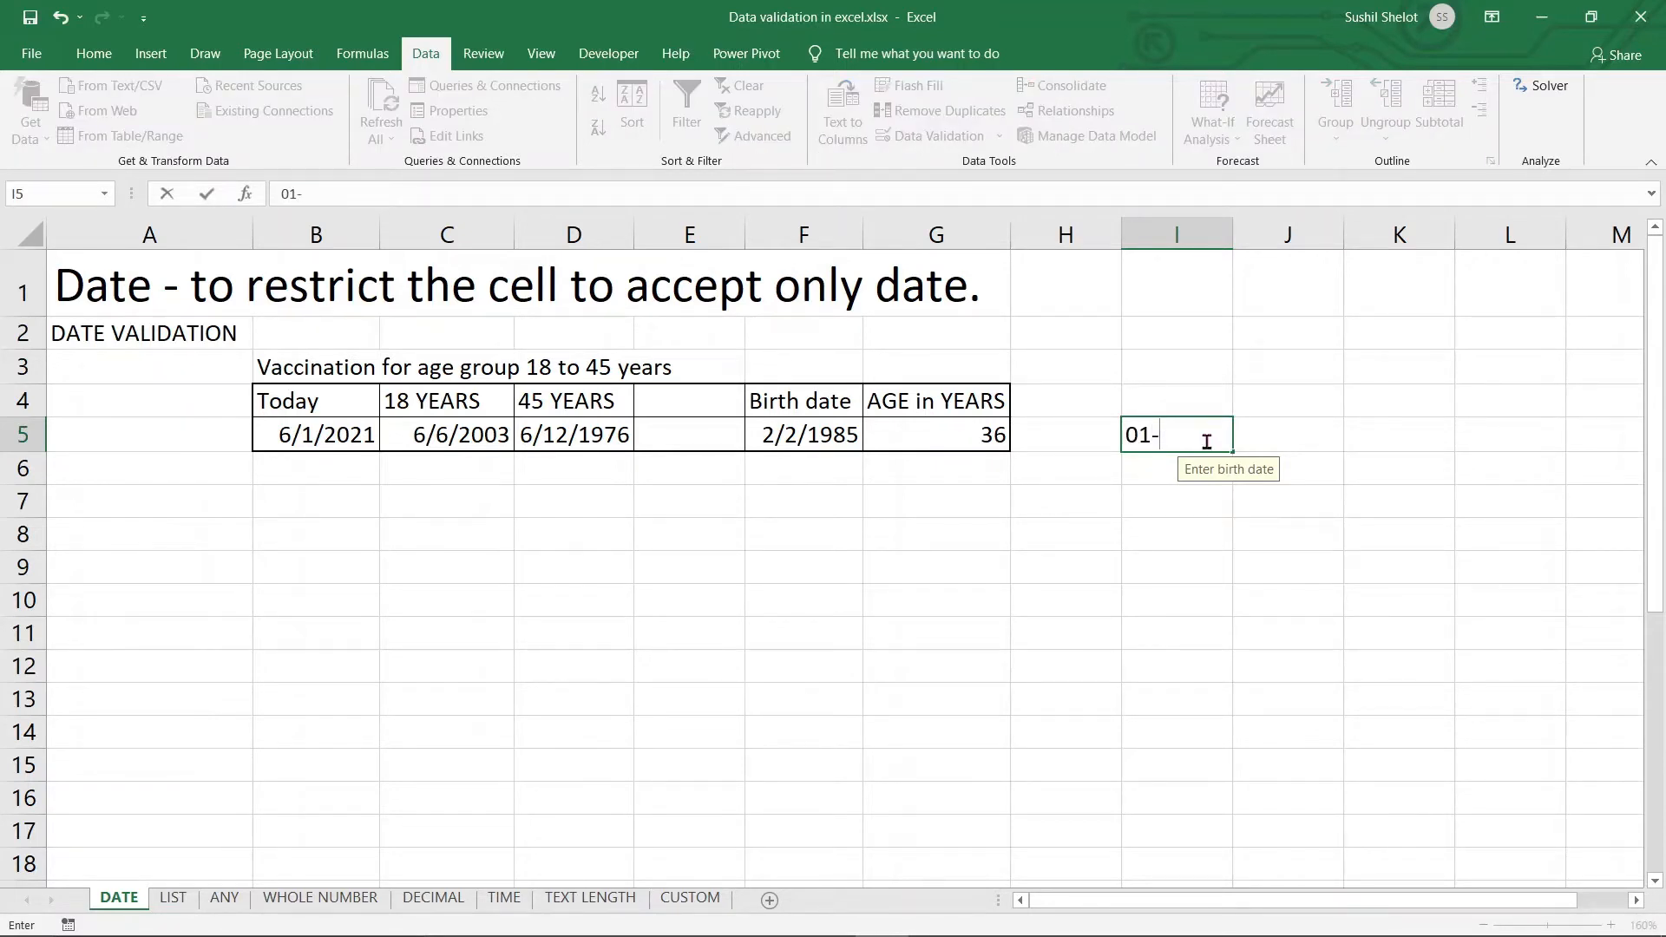
text(10-2001)
key(Return)
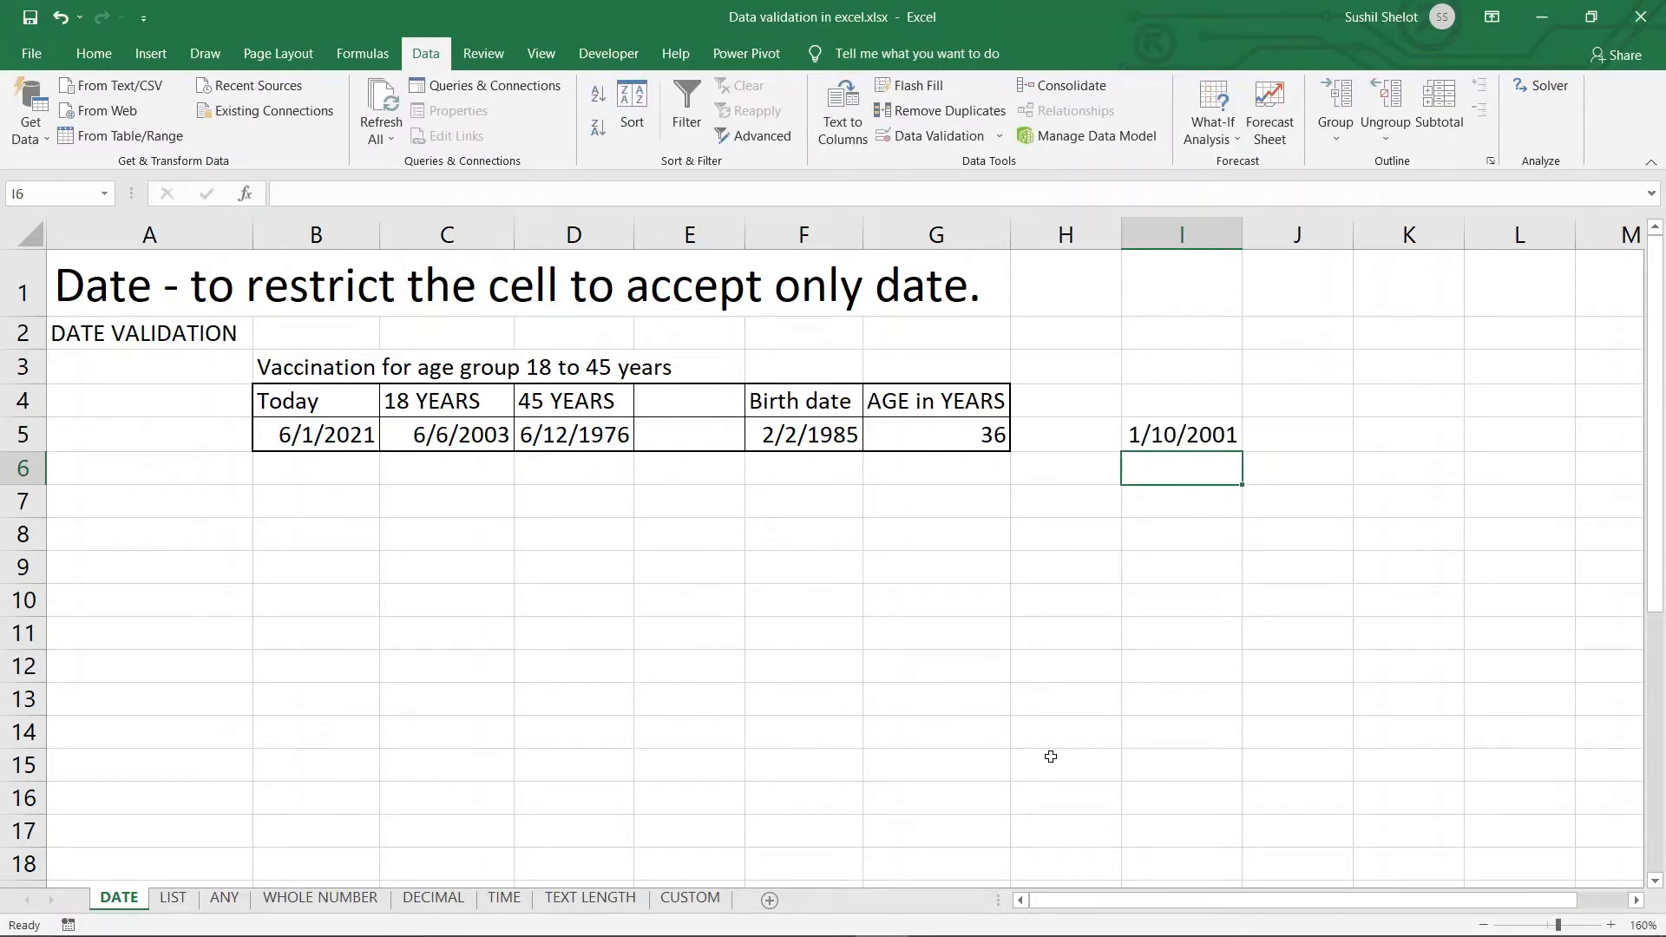
click(965, 444)
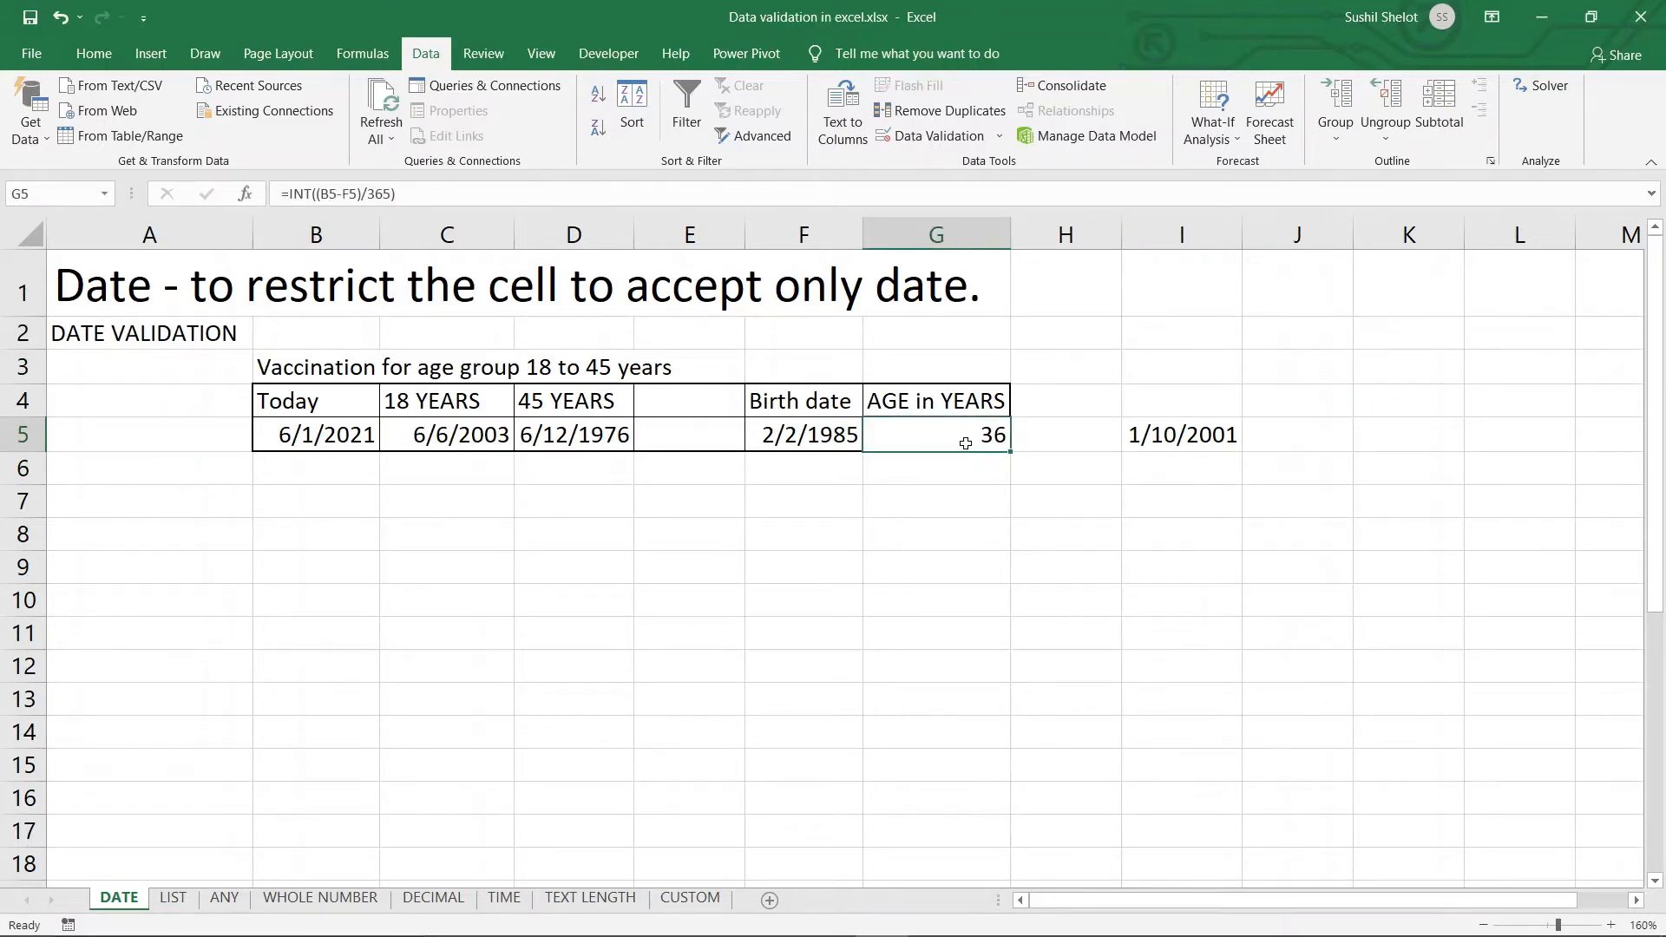
Change G5's formula to =INT((B5-I5)/365) so the age reads 20
click(351, 193)
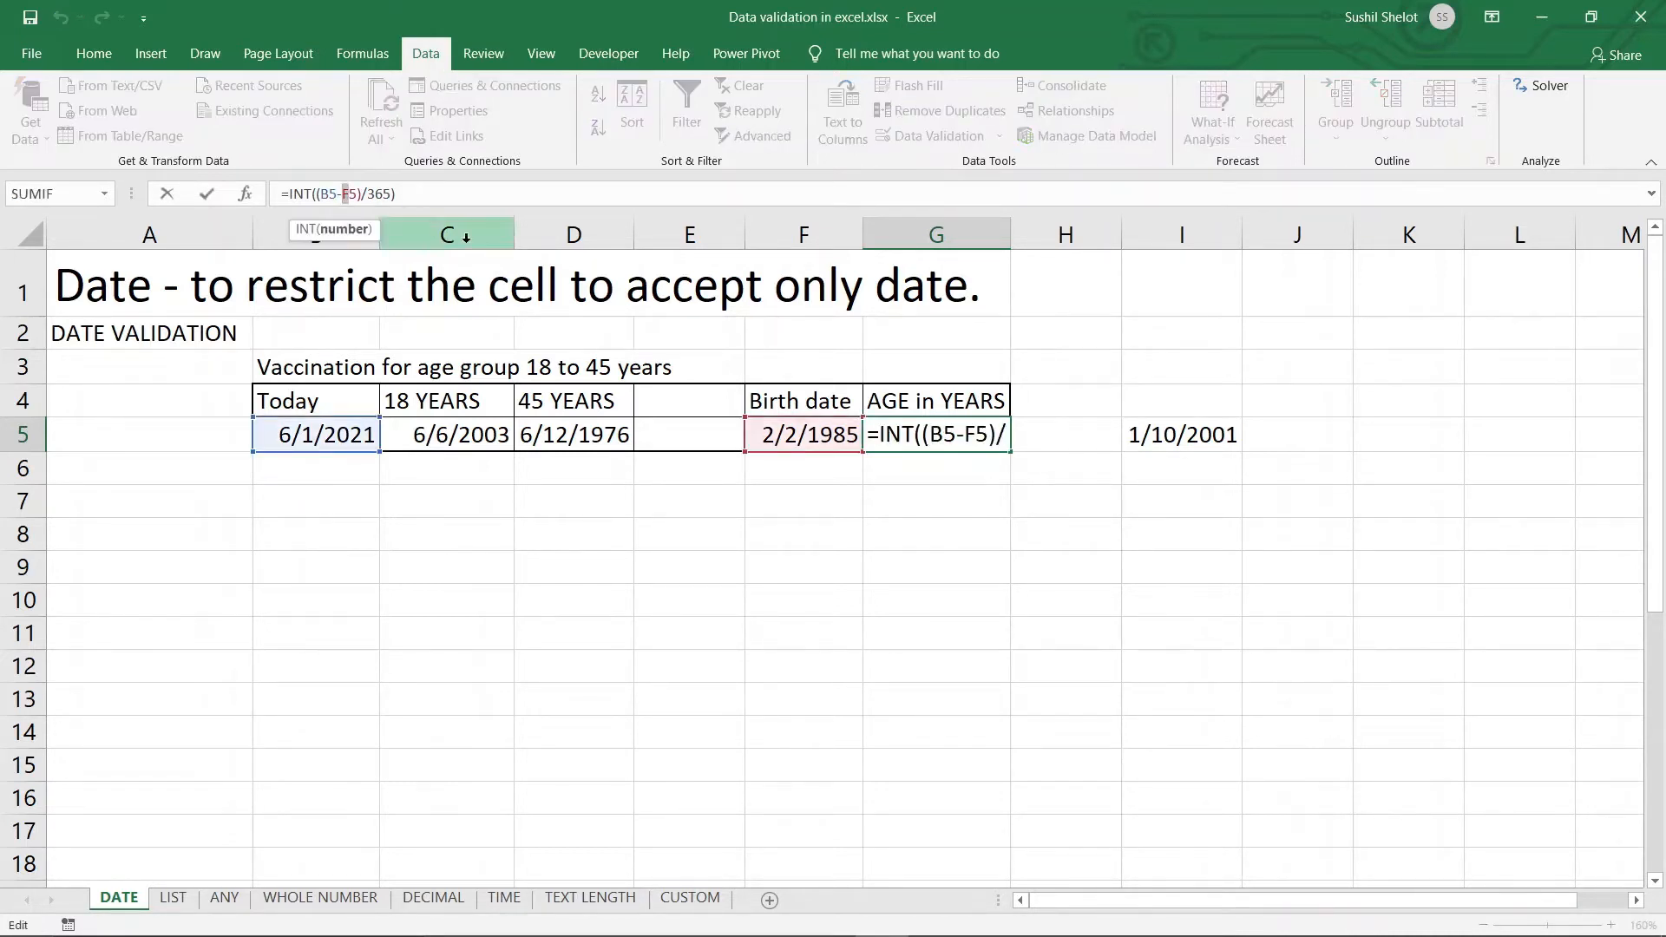
text(I)
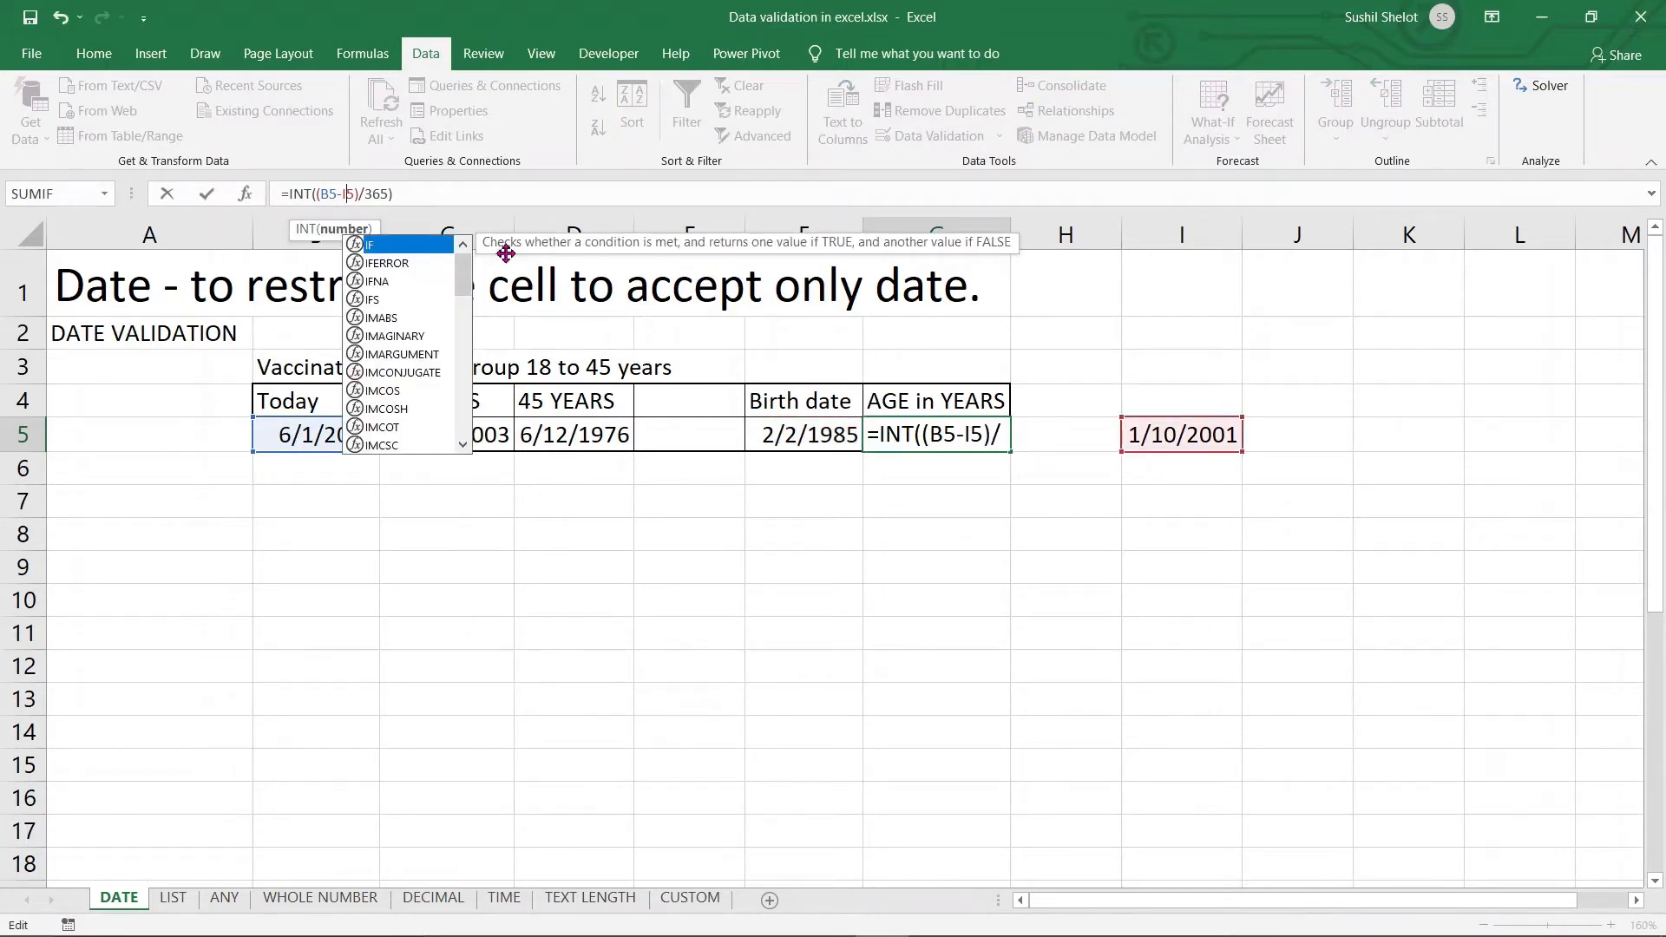
key(Return)
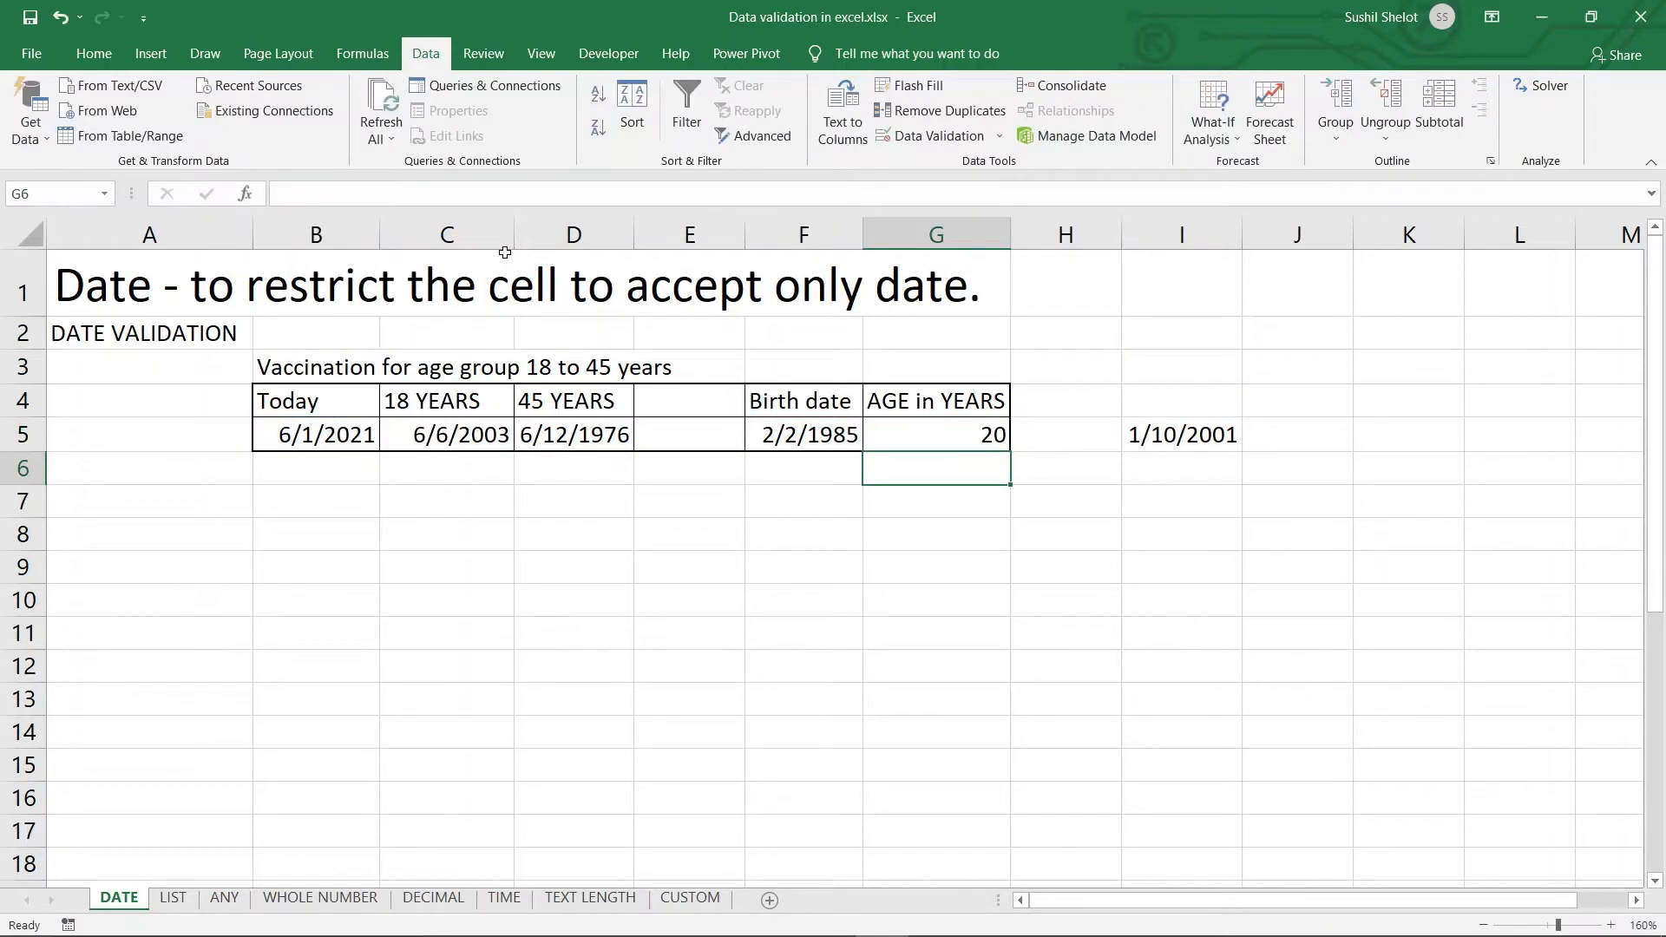
click(991, 440)
click(1168, 445)
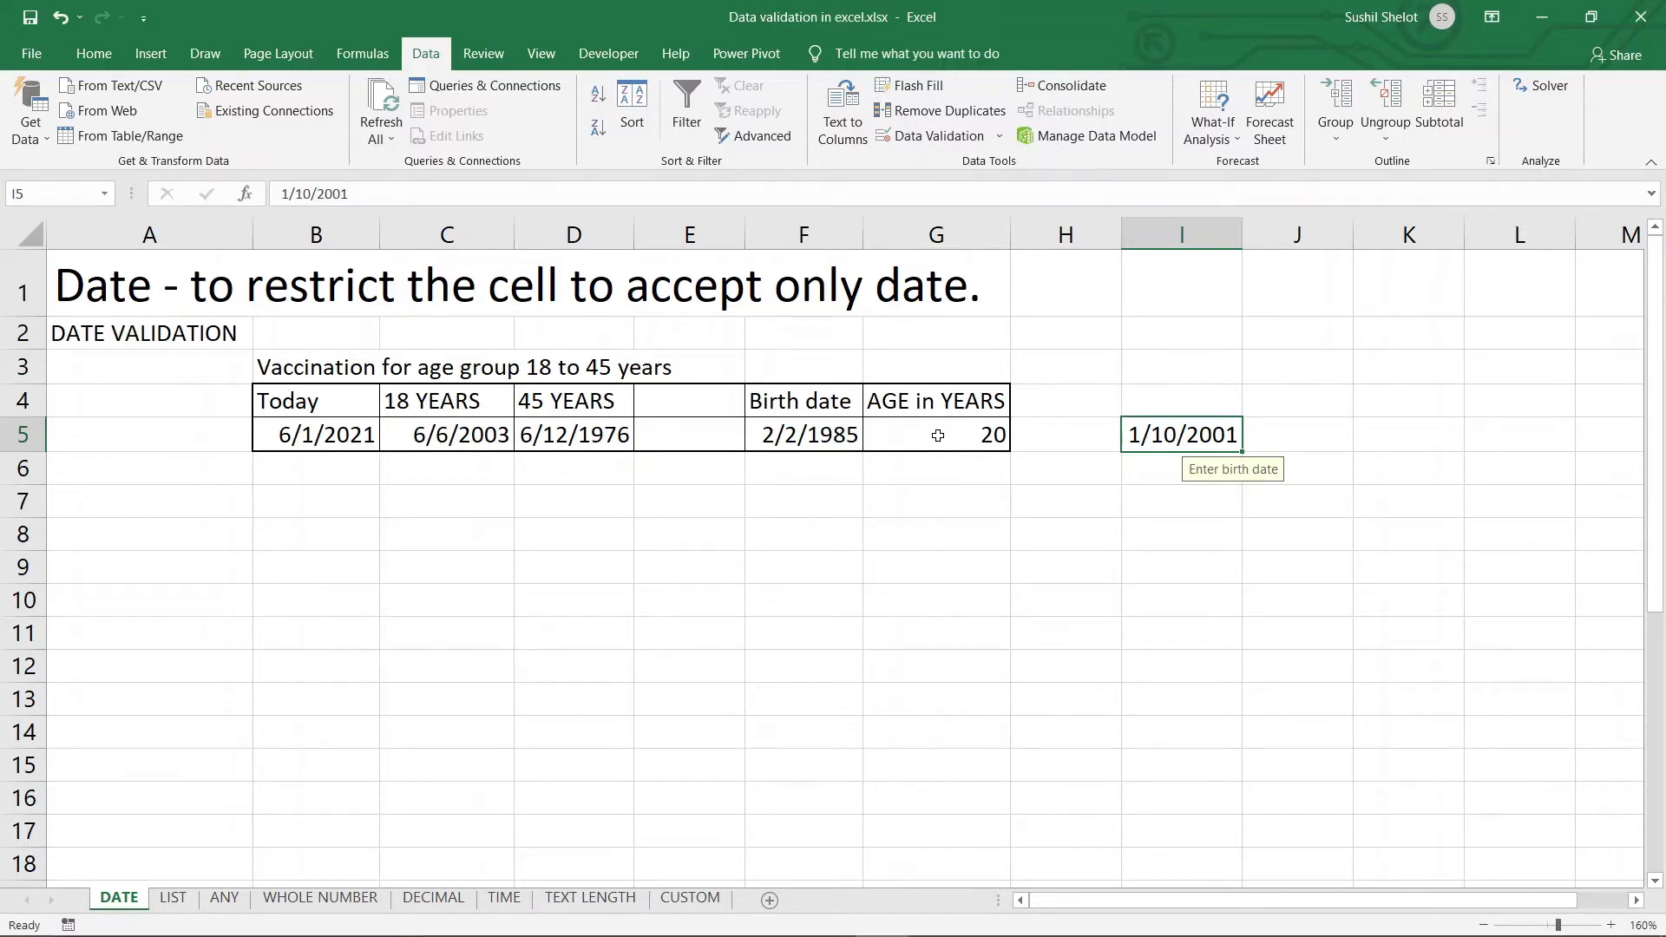
On the LIST sheet, pick 29 from the DAY drop-down in B3
click(174, 899)
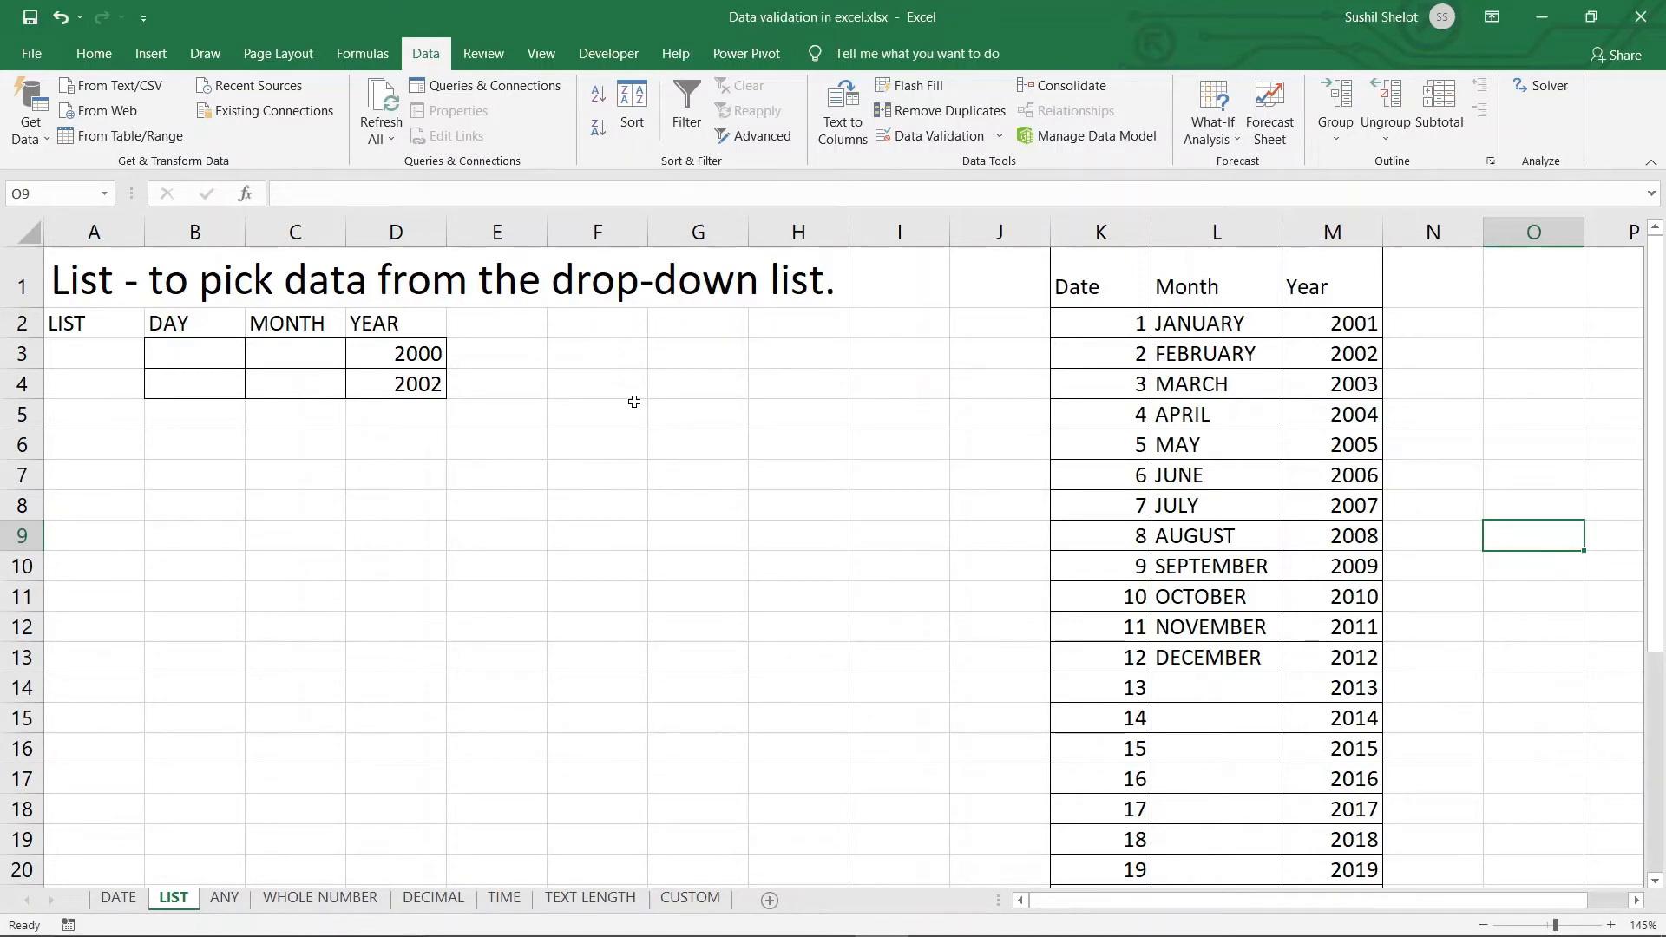
click(224, 360)
click(253, 359)
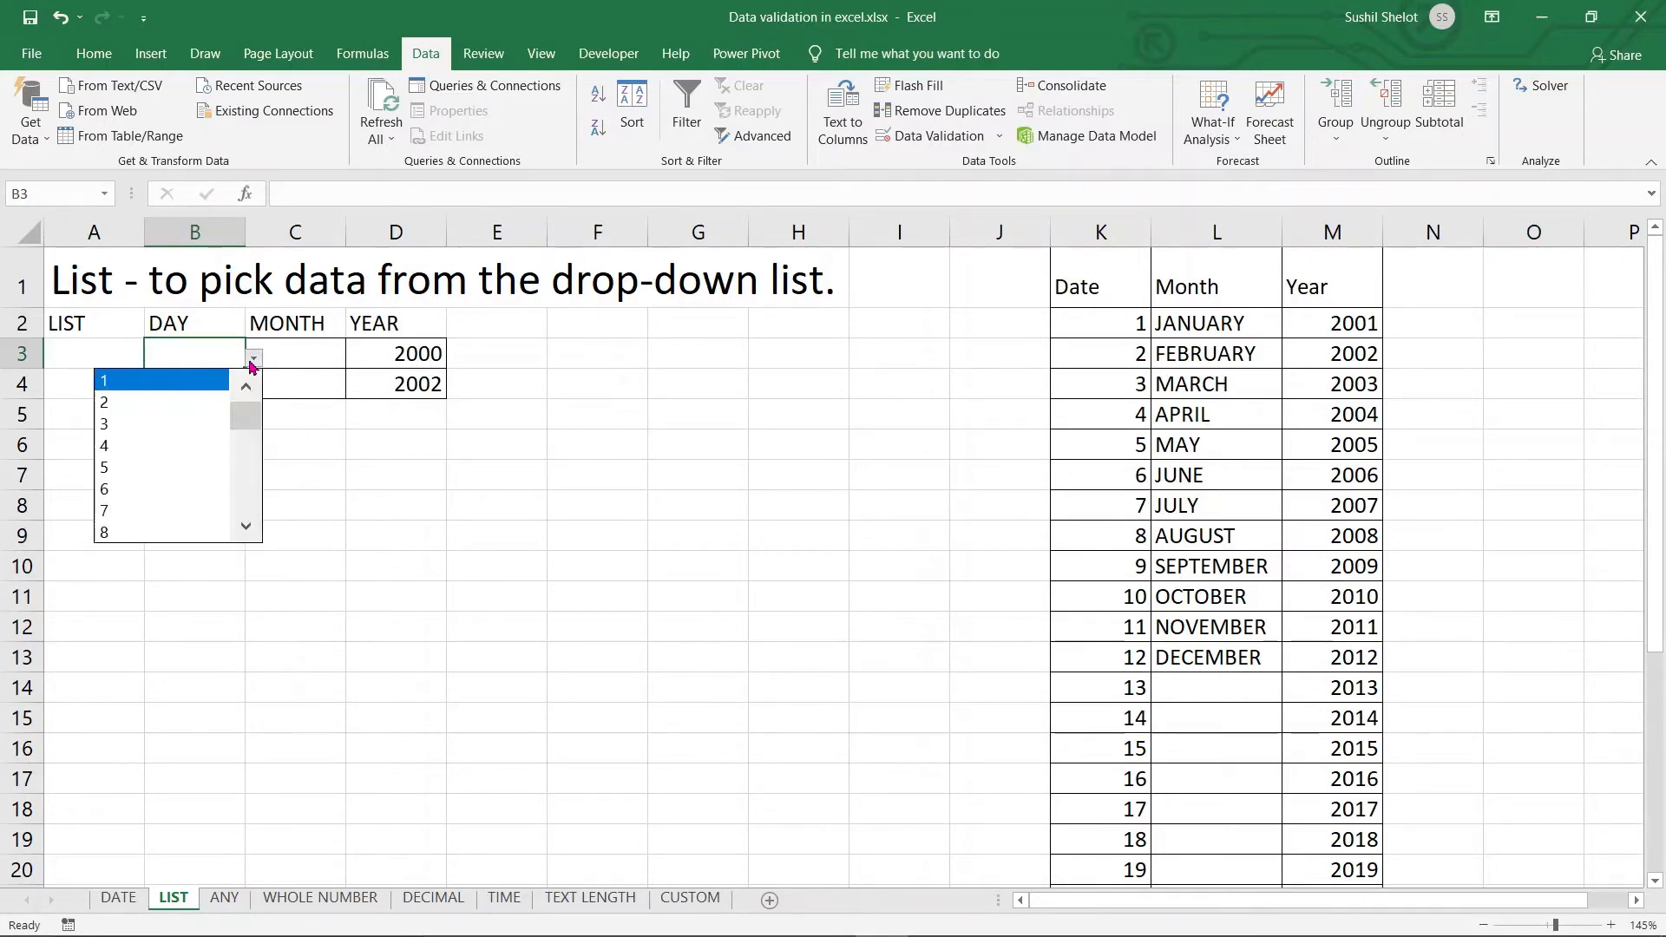
drag(245, 417, 249, 527)
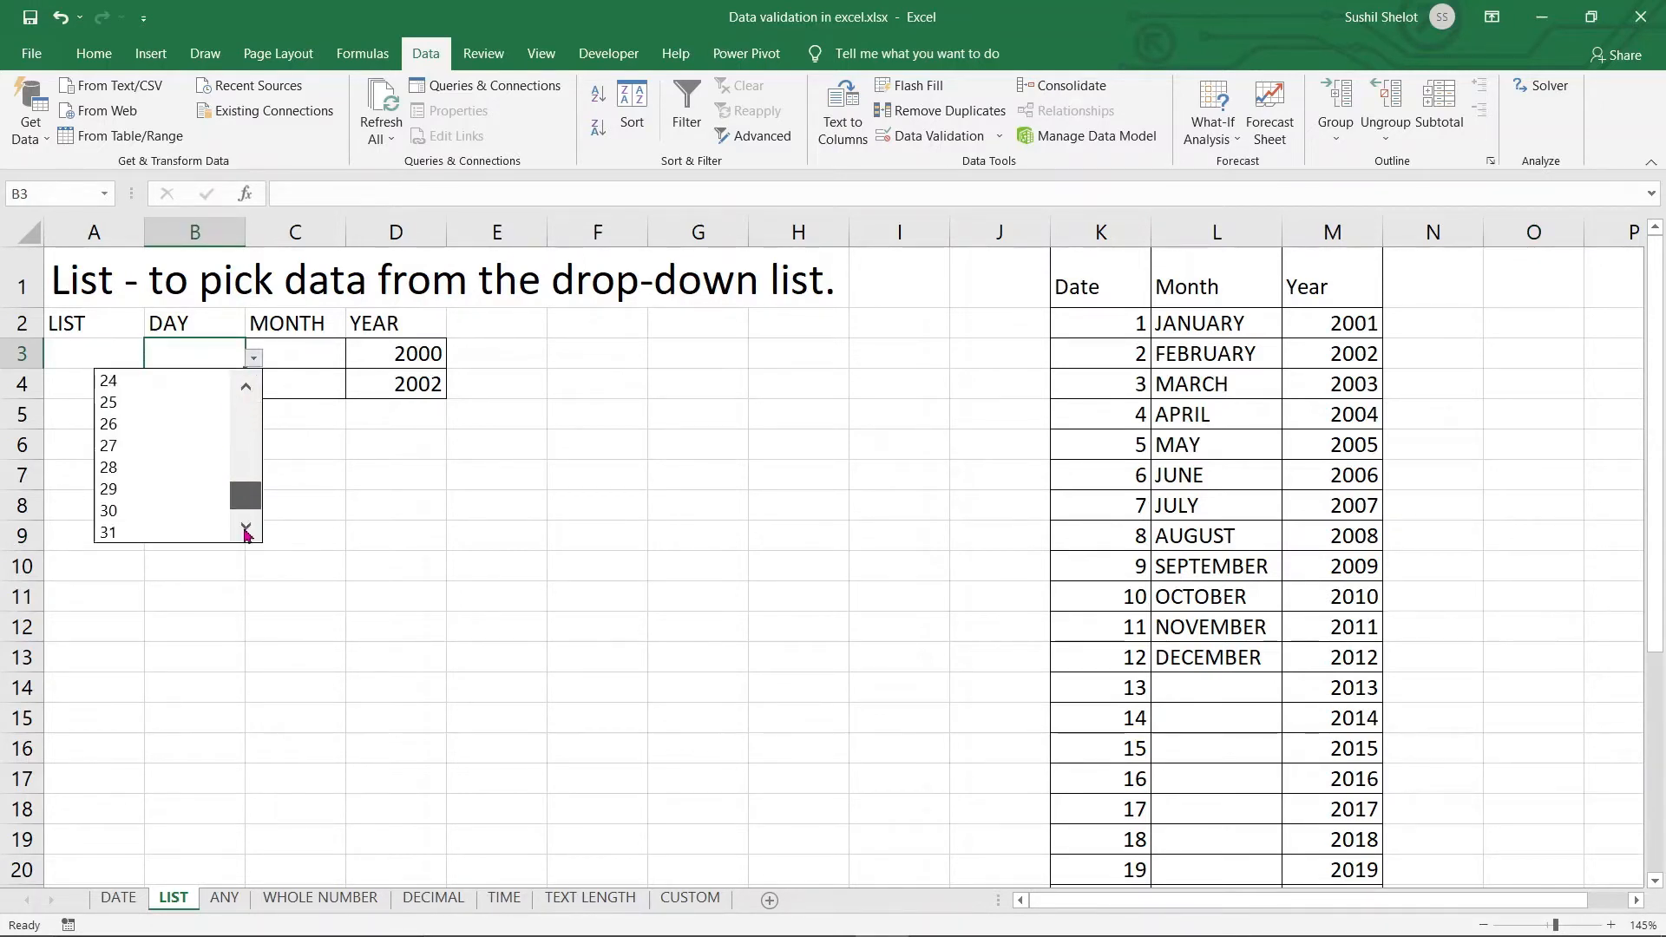
click(137, 489)
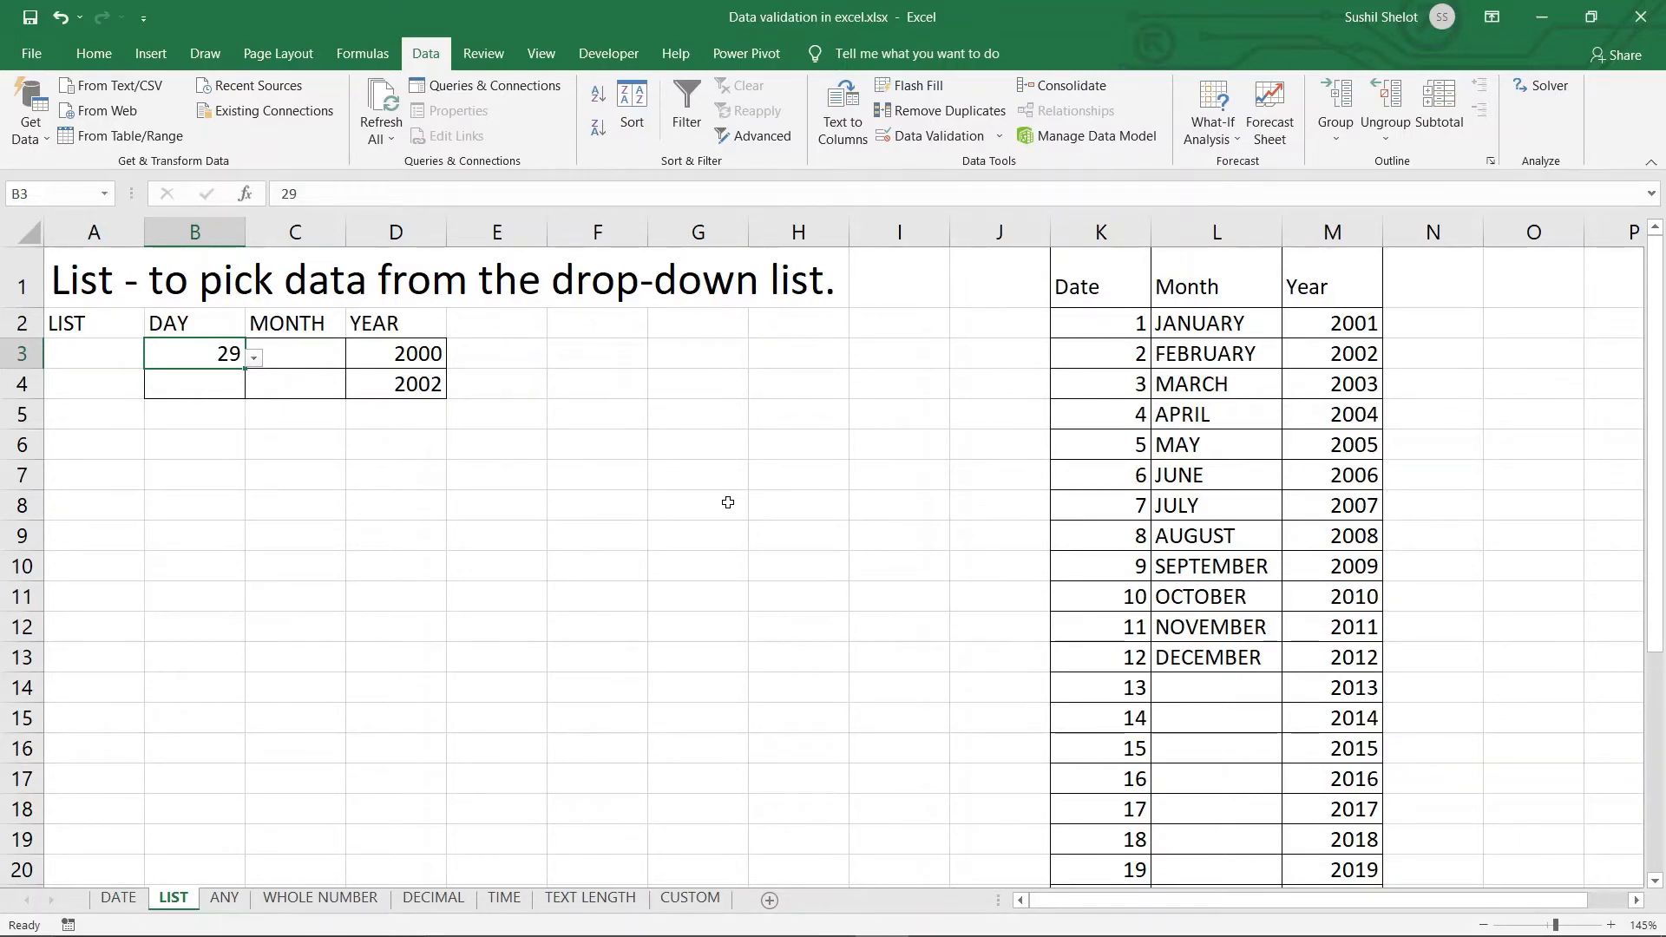
Choose APRIL from C3's month drop-down, leaving the year in D3 at 2000
click(290, 357)
click(355, 358)
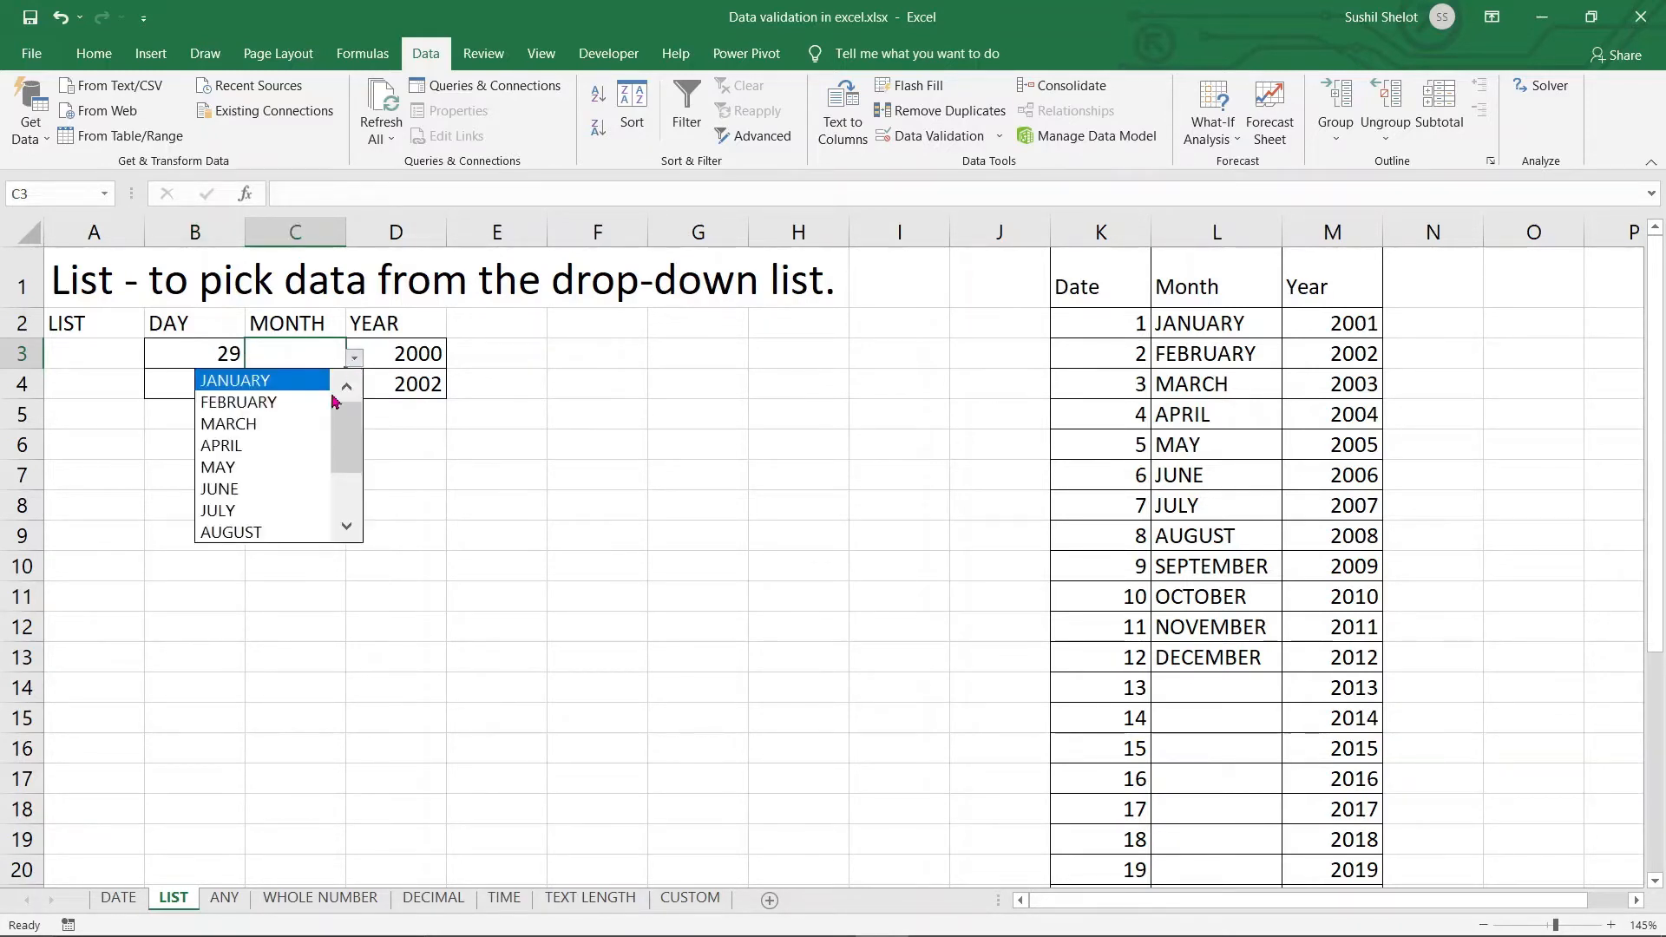
click(290, 445)
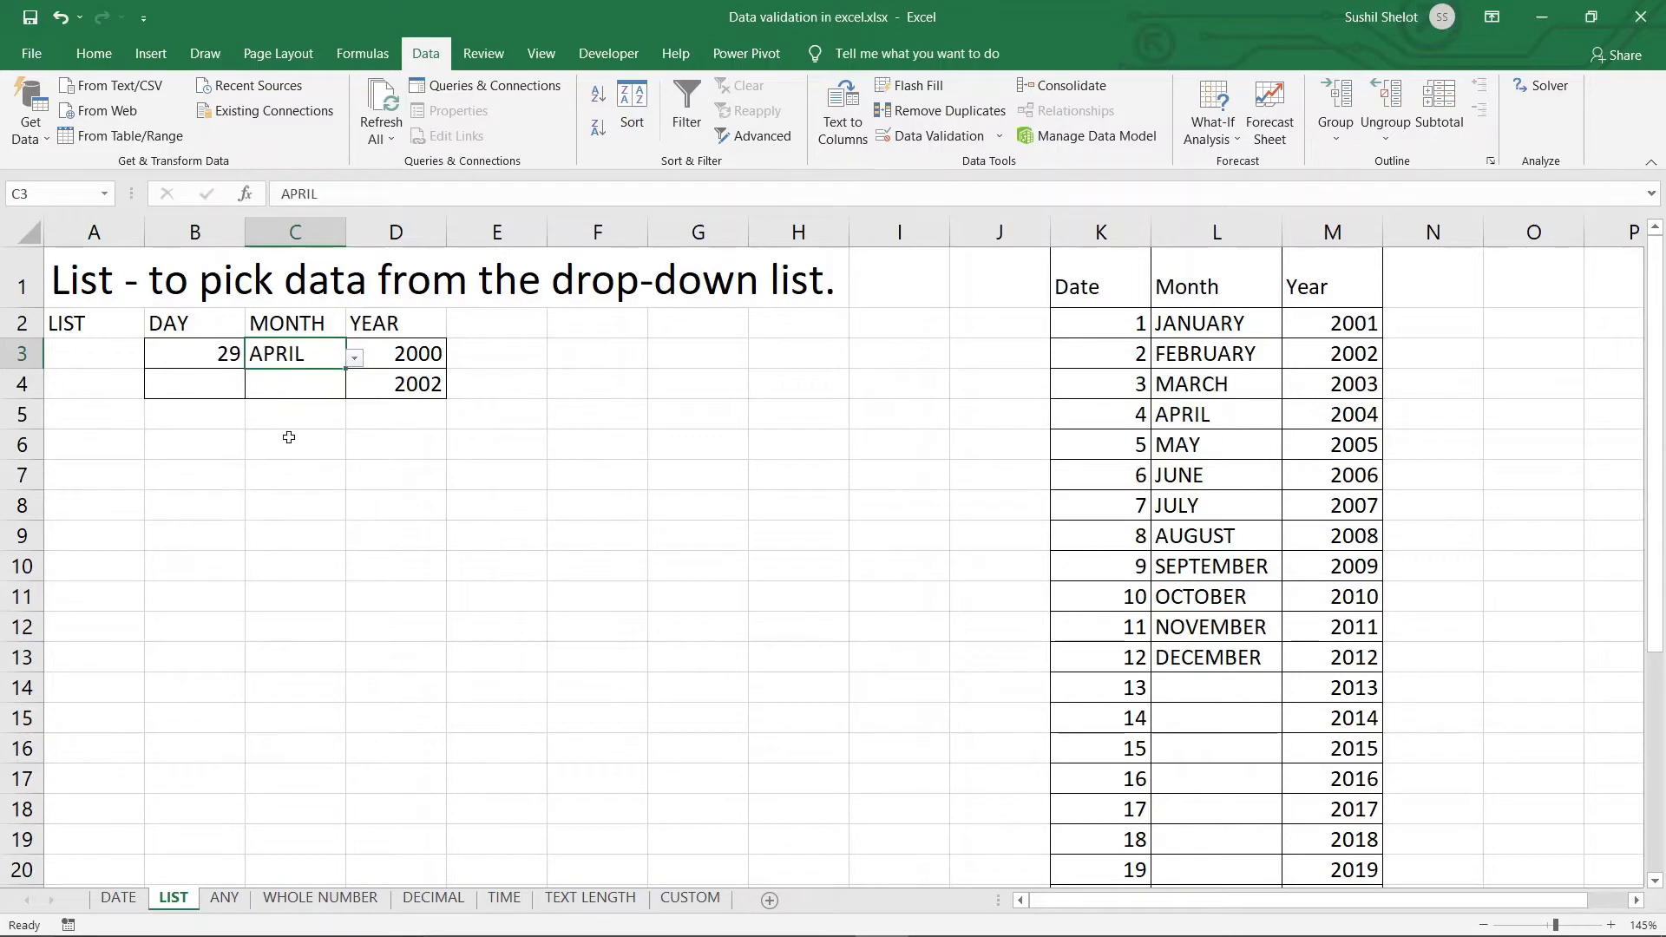
click(412, 358)
click(454, 358)
drag(447, 418, 456, 373)
click(564, 372)
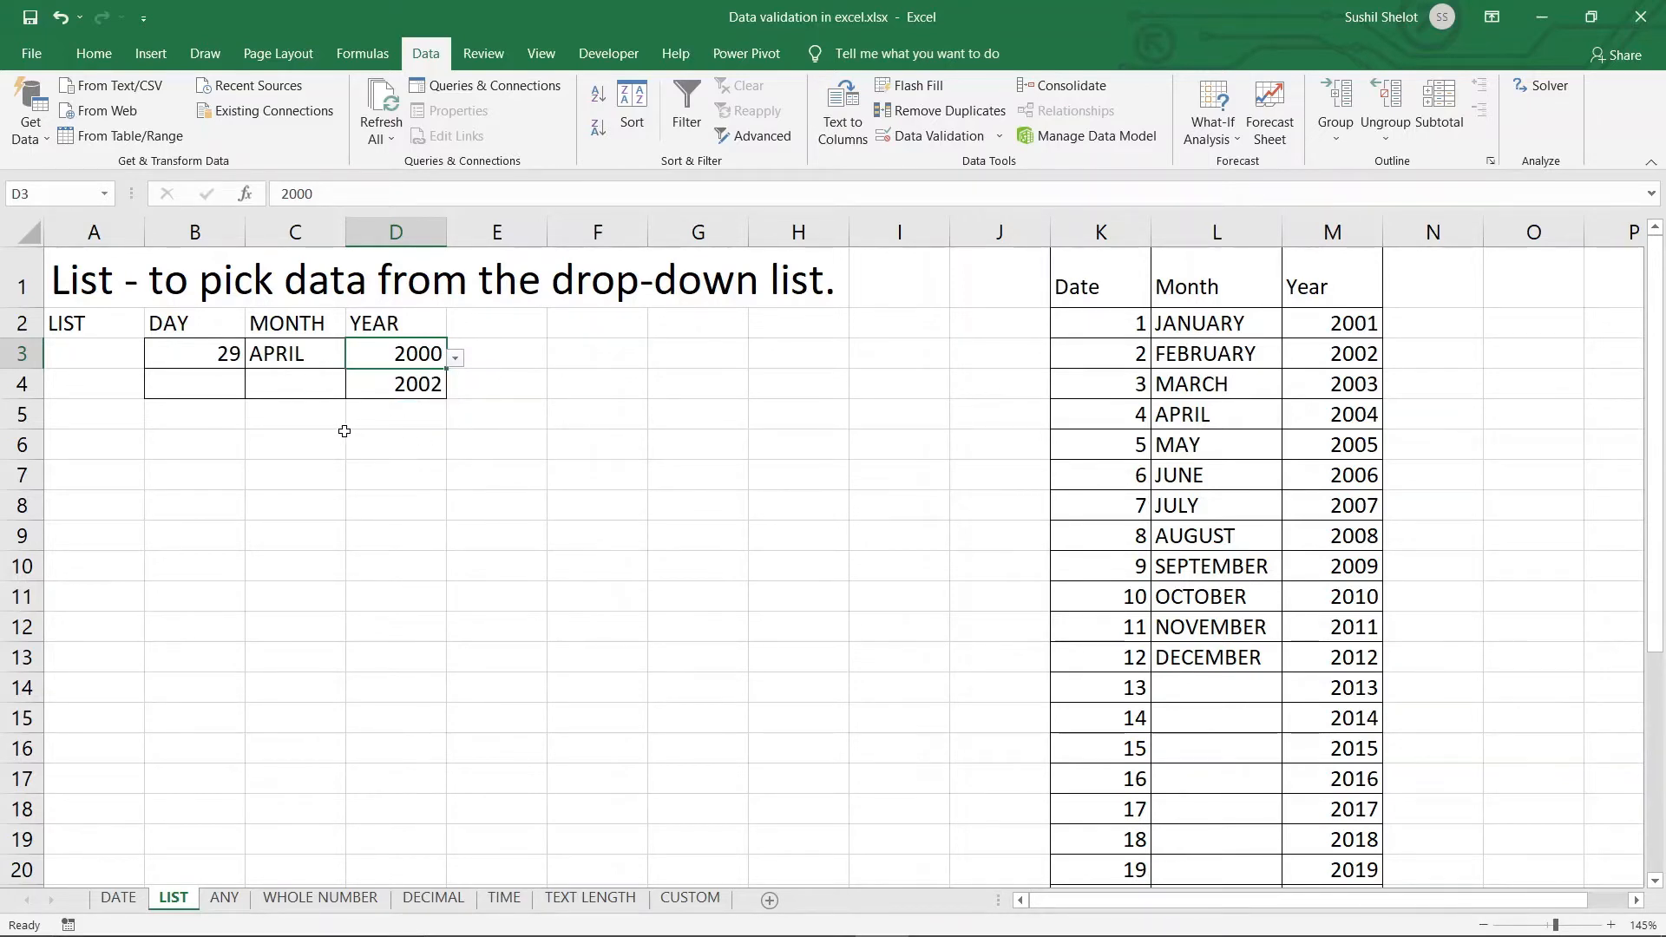
click(377, 444)
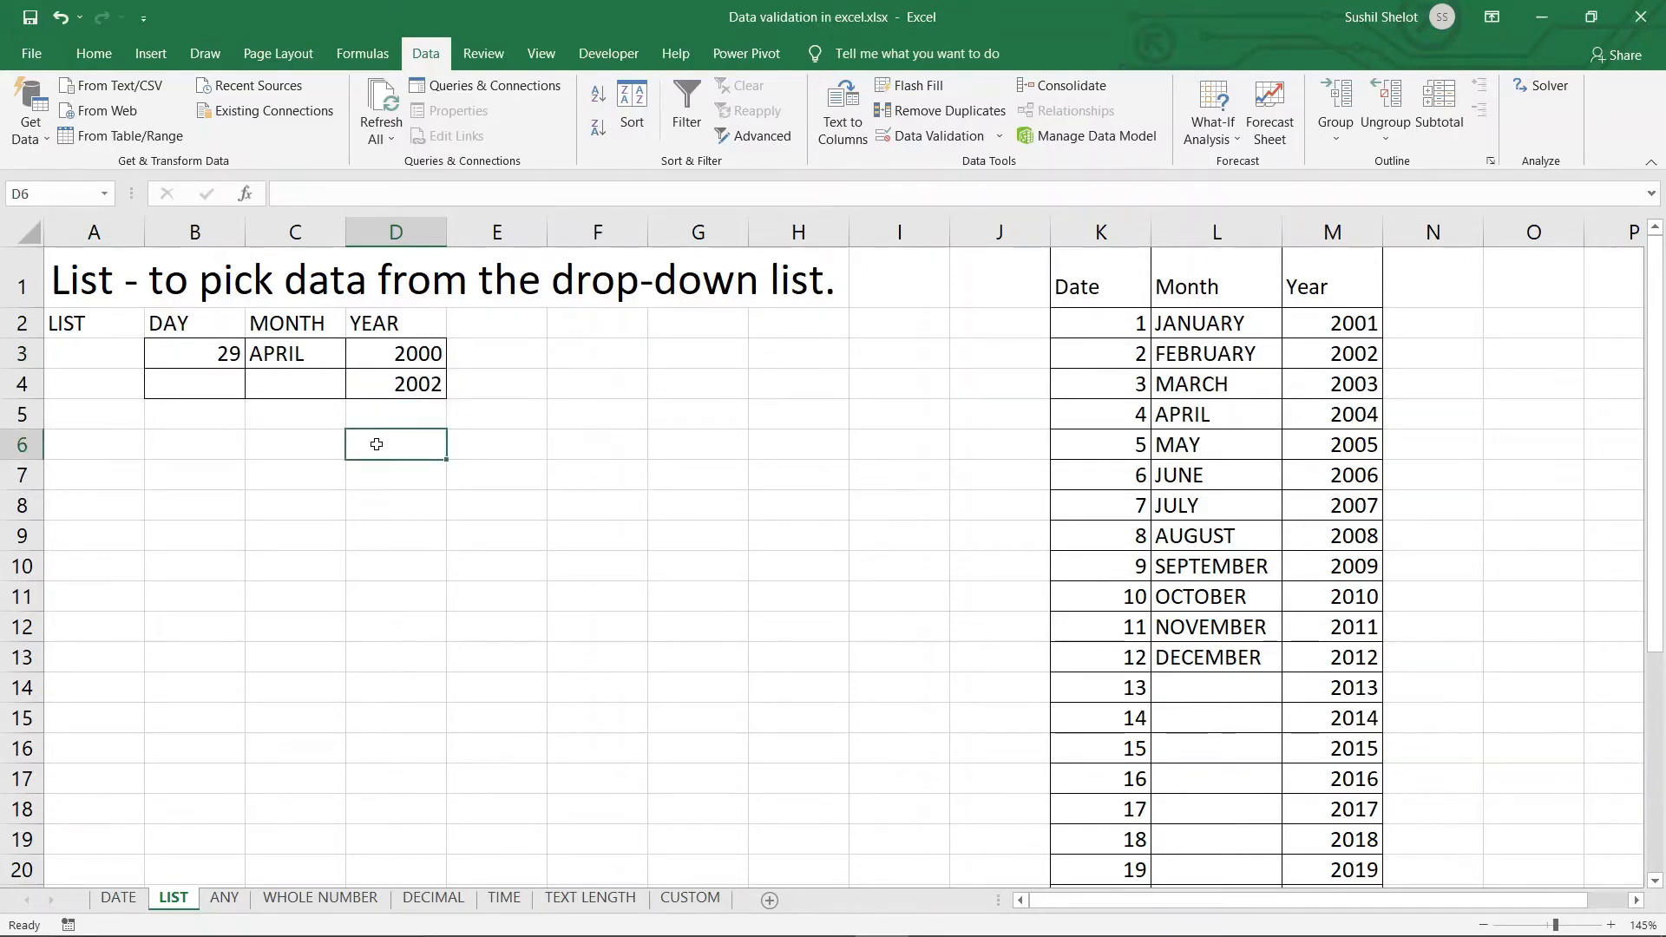
click(194, 446)
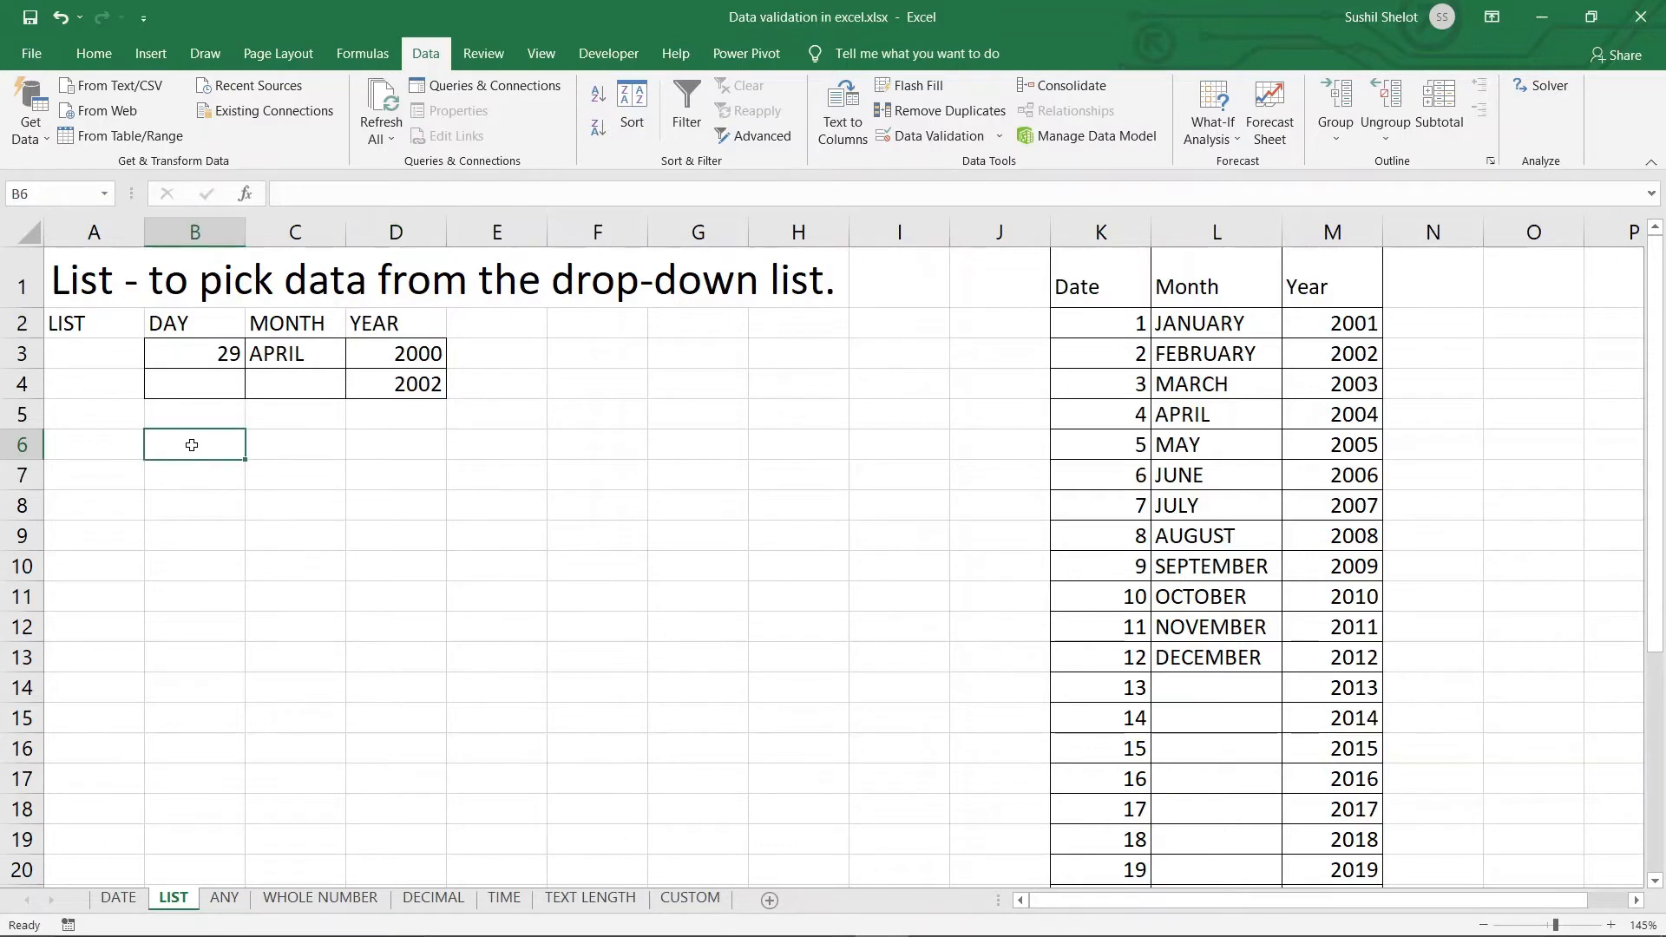
Give B6 a List validation sourced from =$K$2:$K$32, the day numbers 1–31
click(930, 136)
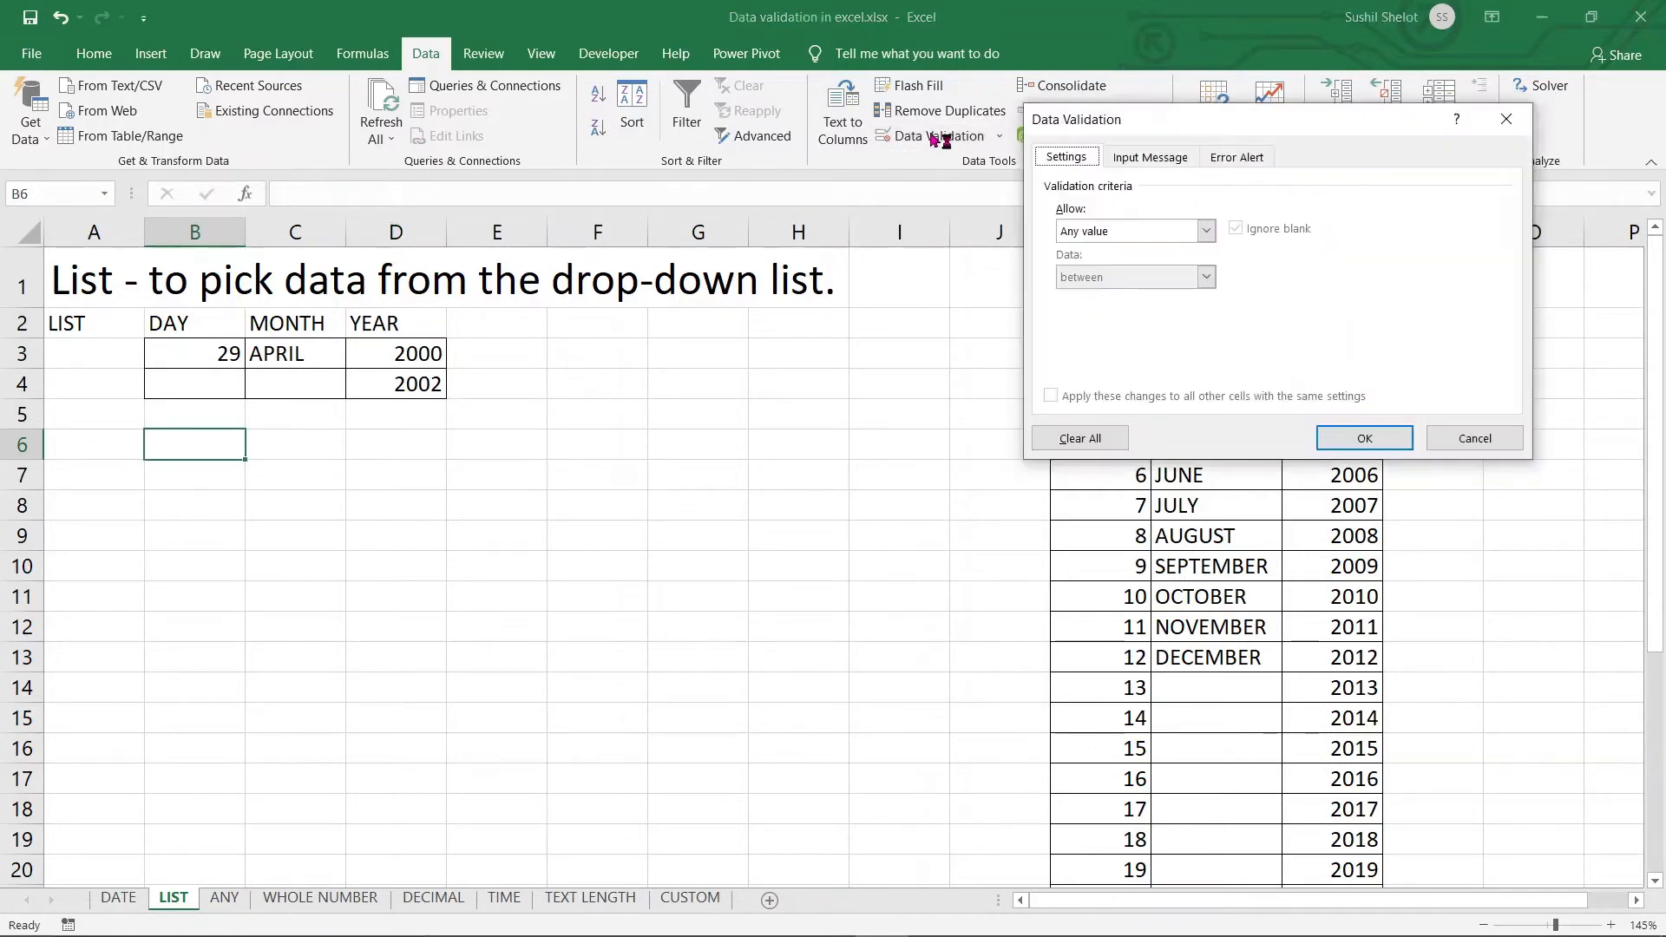
click(1173, 232)
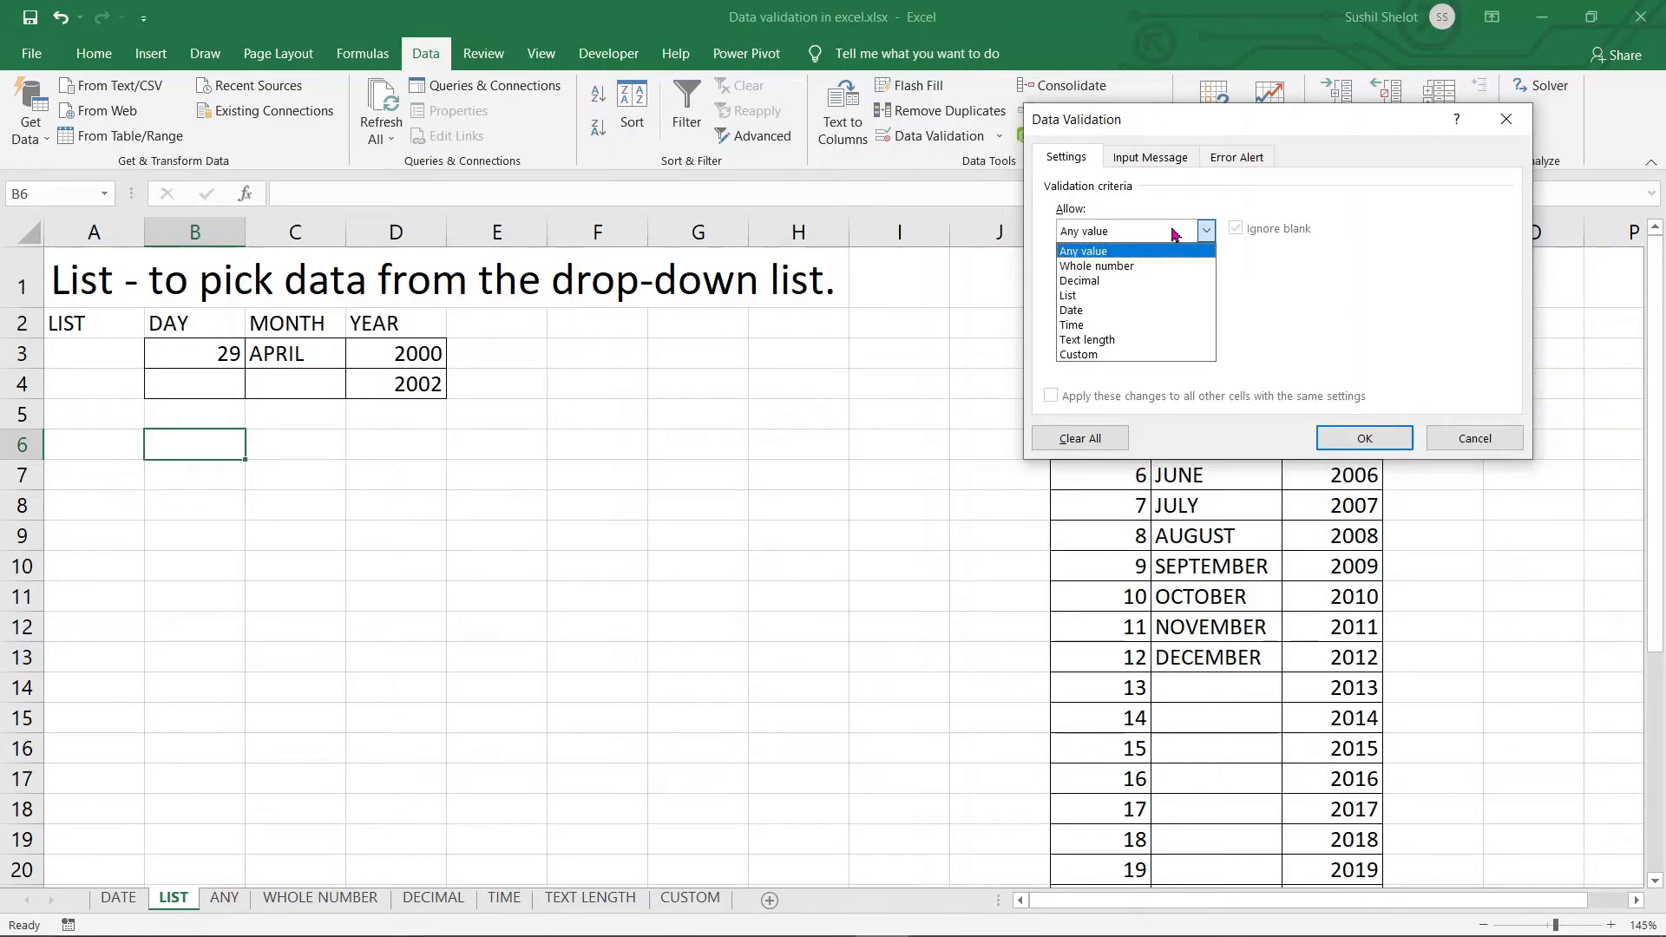
click(1076, 295)
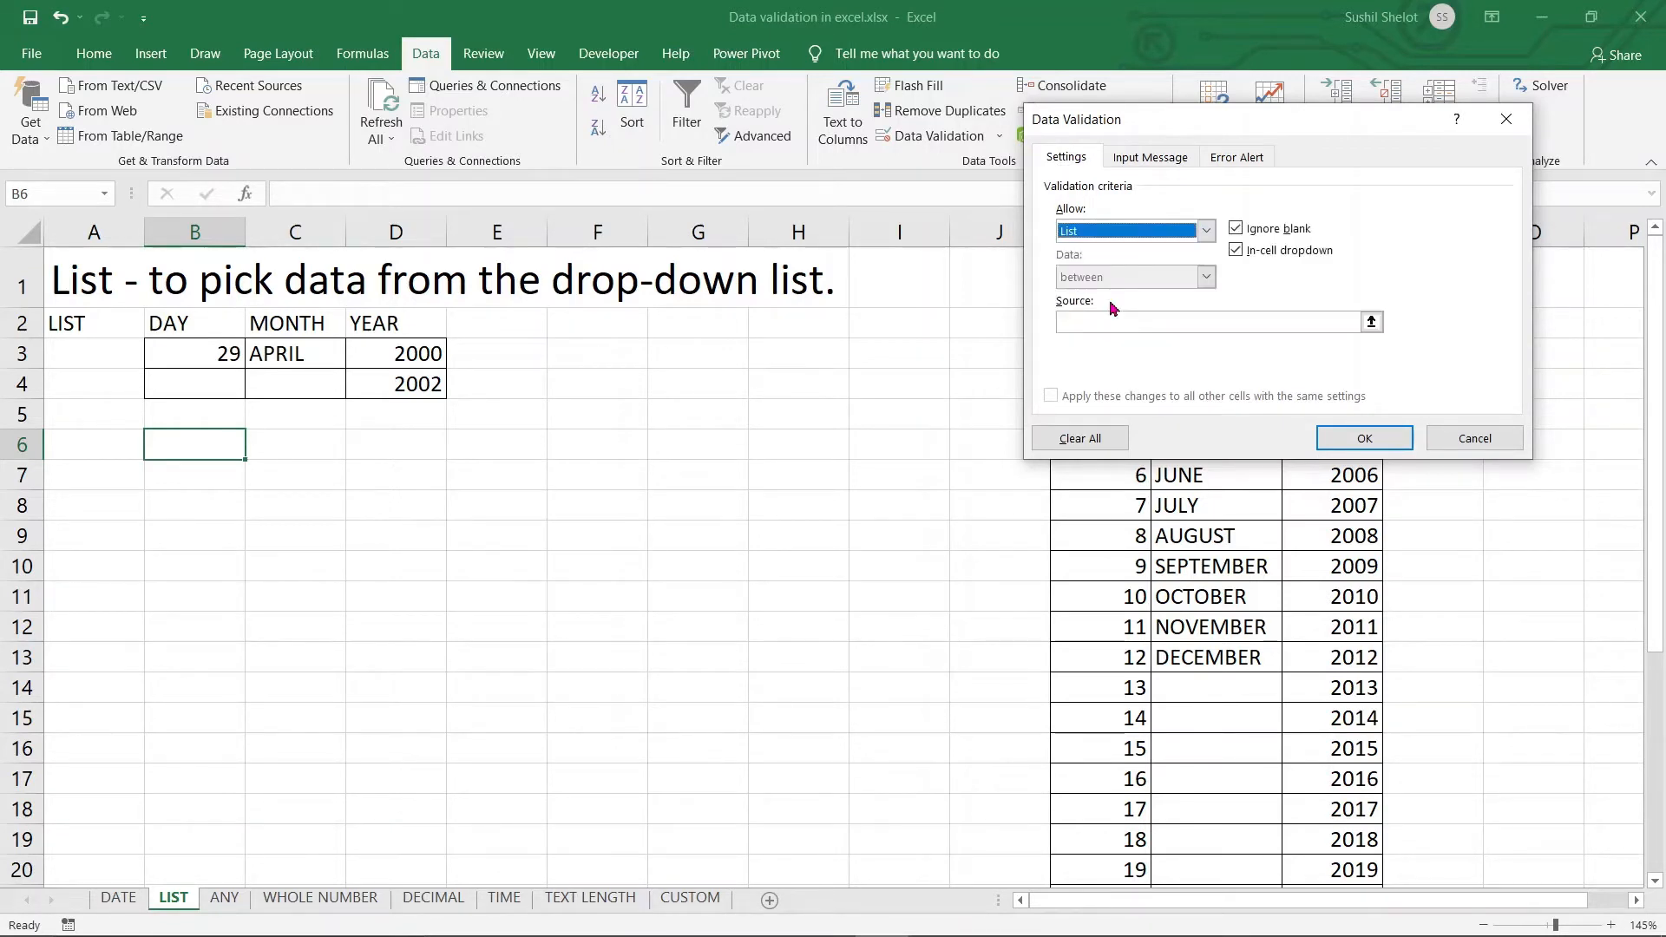
click(1371, 323)
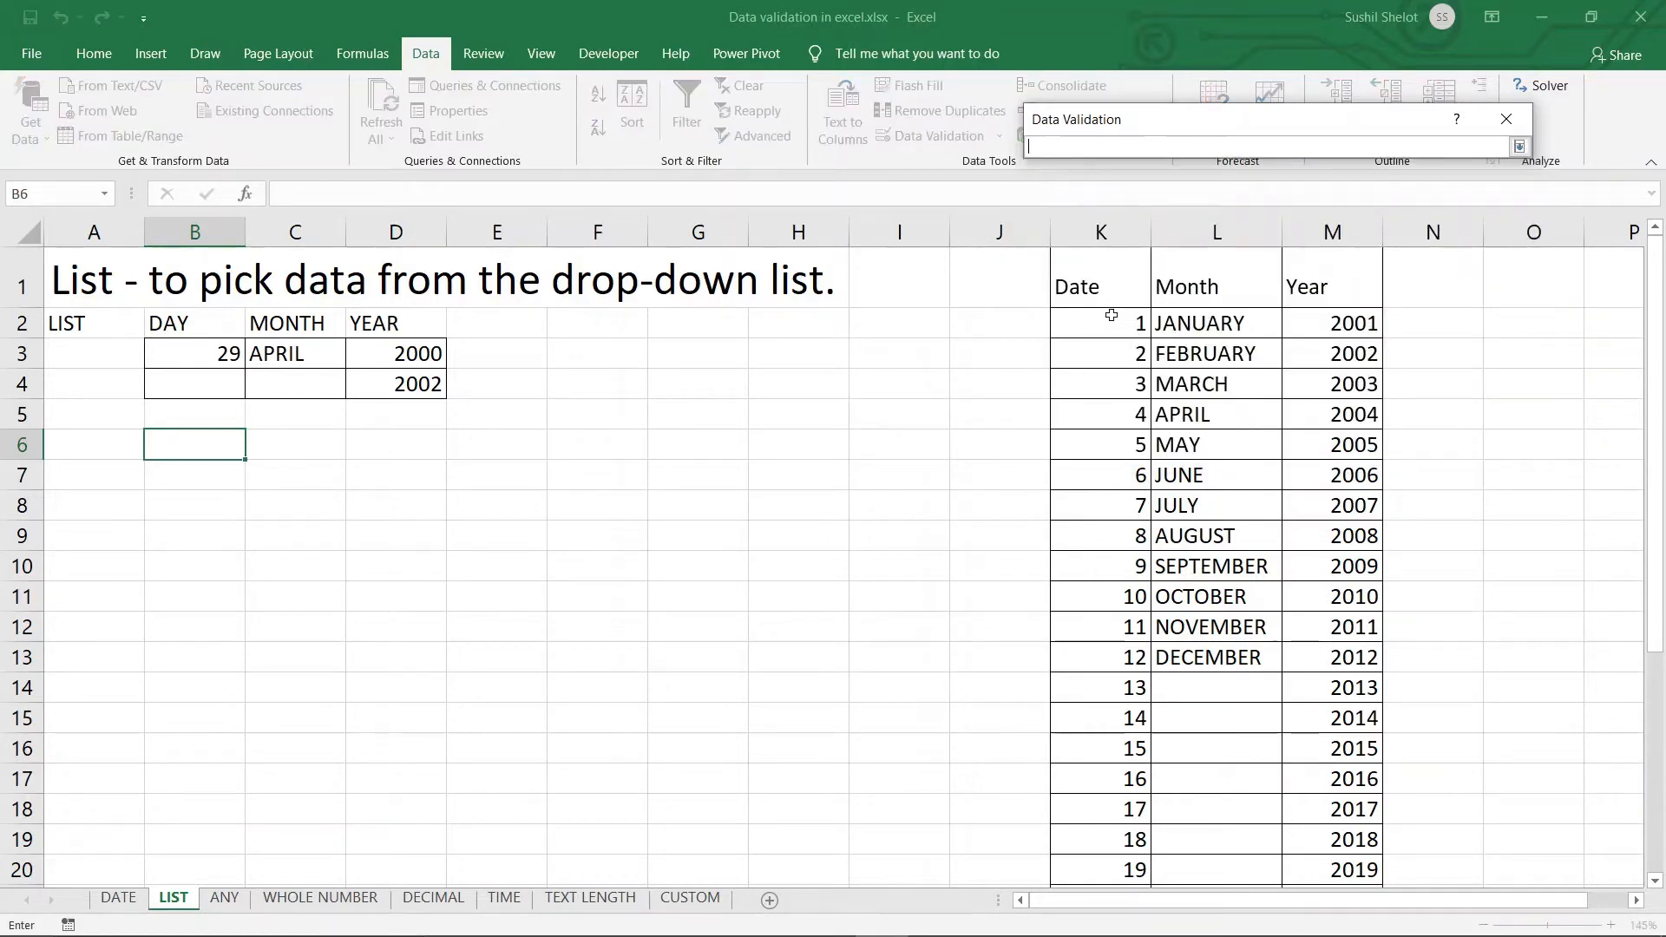
drag(1109, 318, 1103, 832)
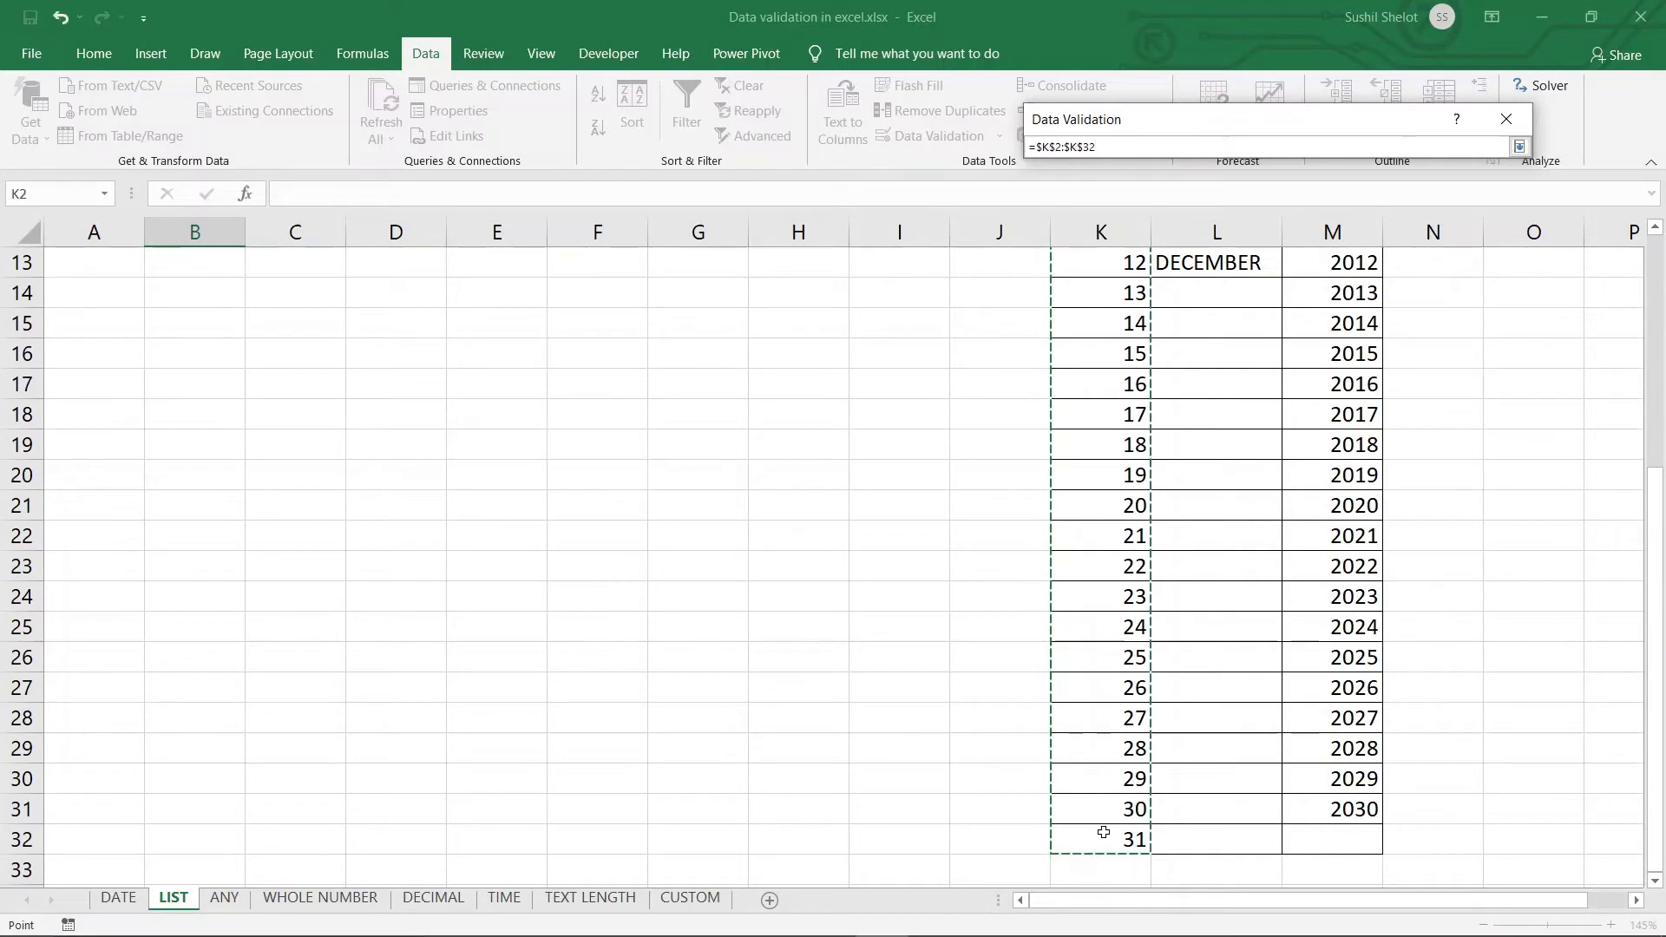
key(Return)
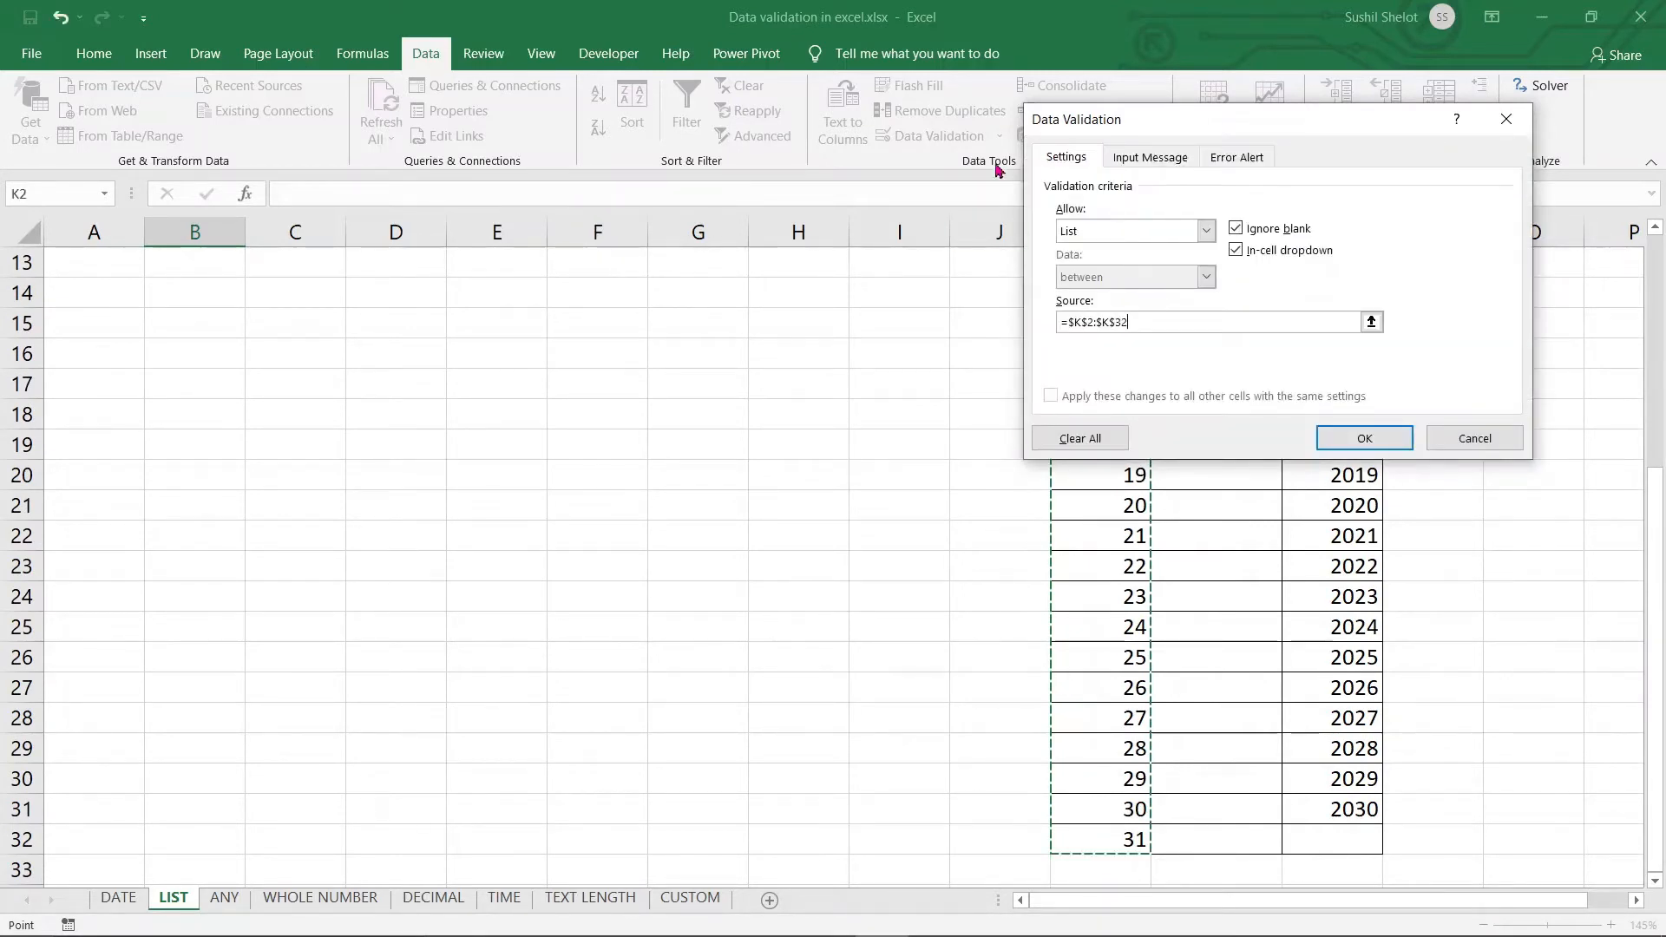
scroll(703, 352, up, 4)
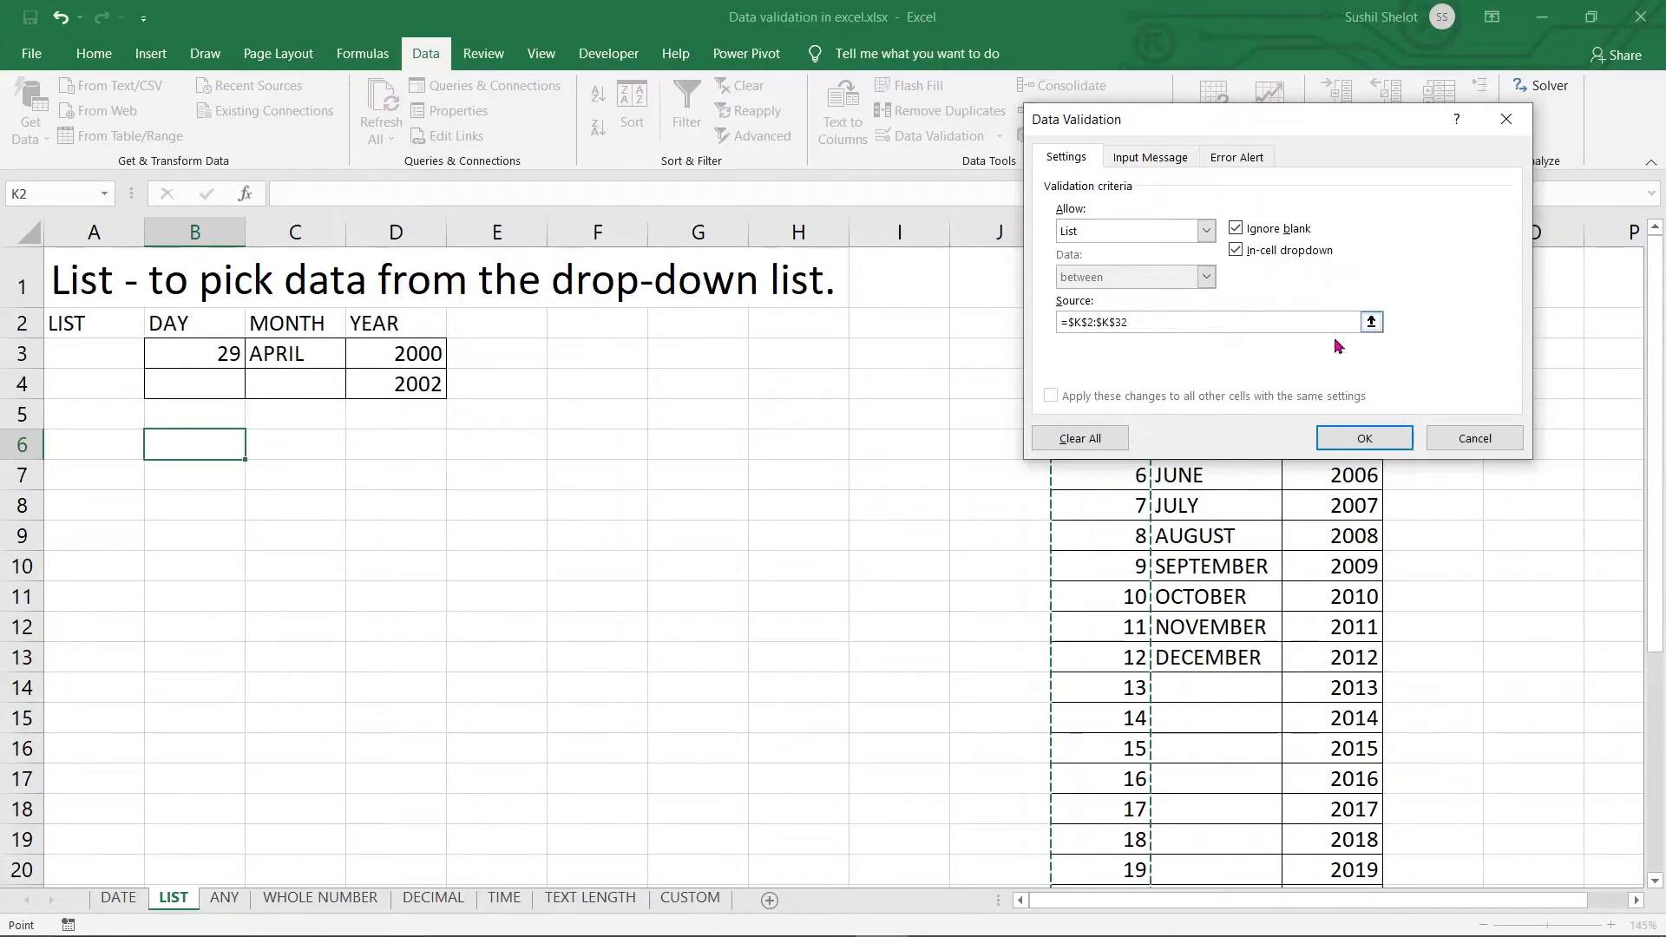
click(1381, 449)
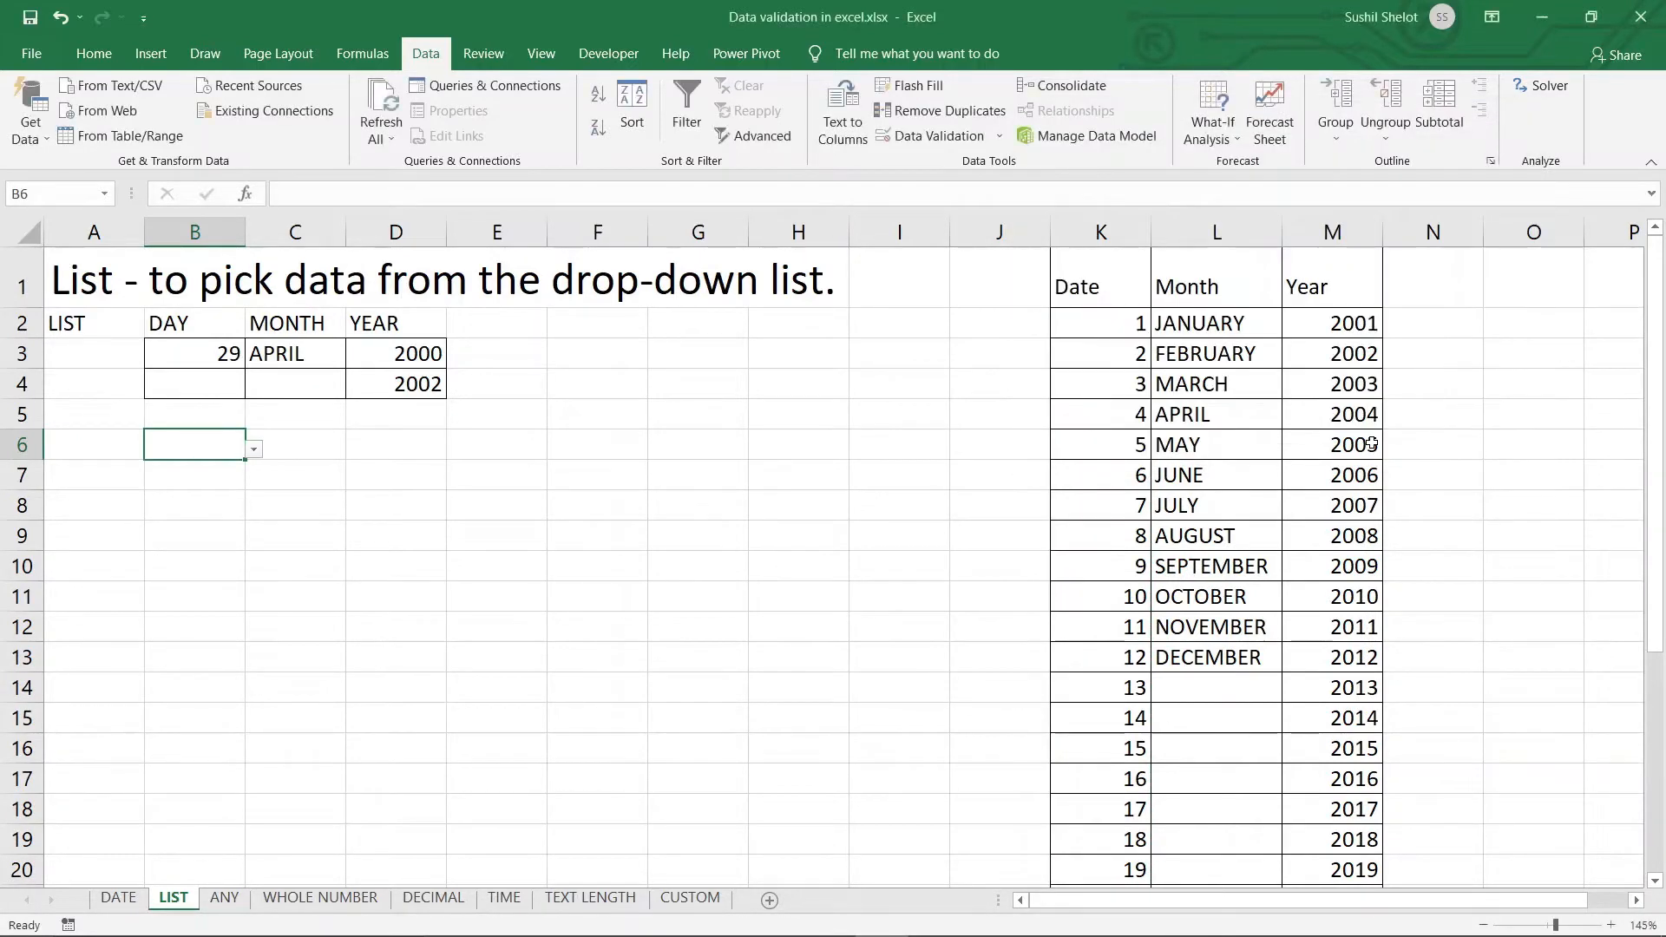
Choose day 30 from B6's drop-down list
click(256, 458)
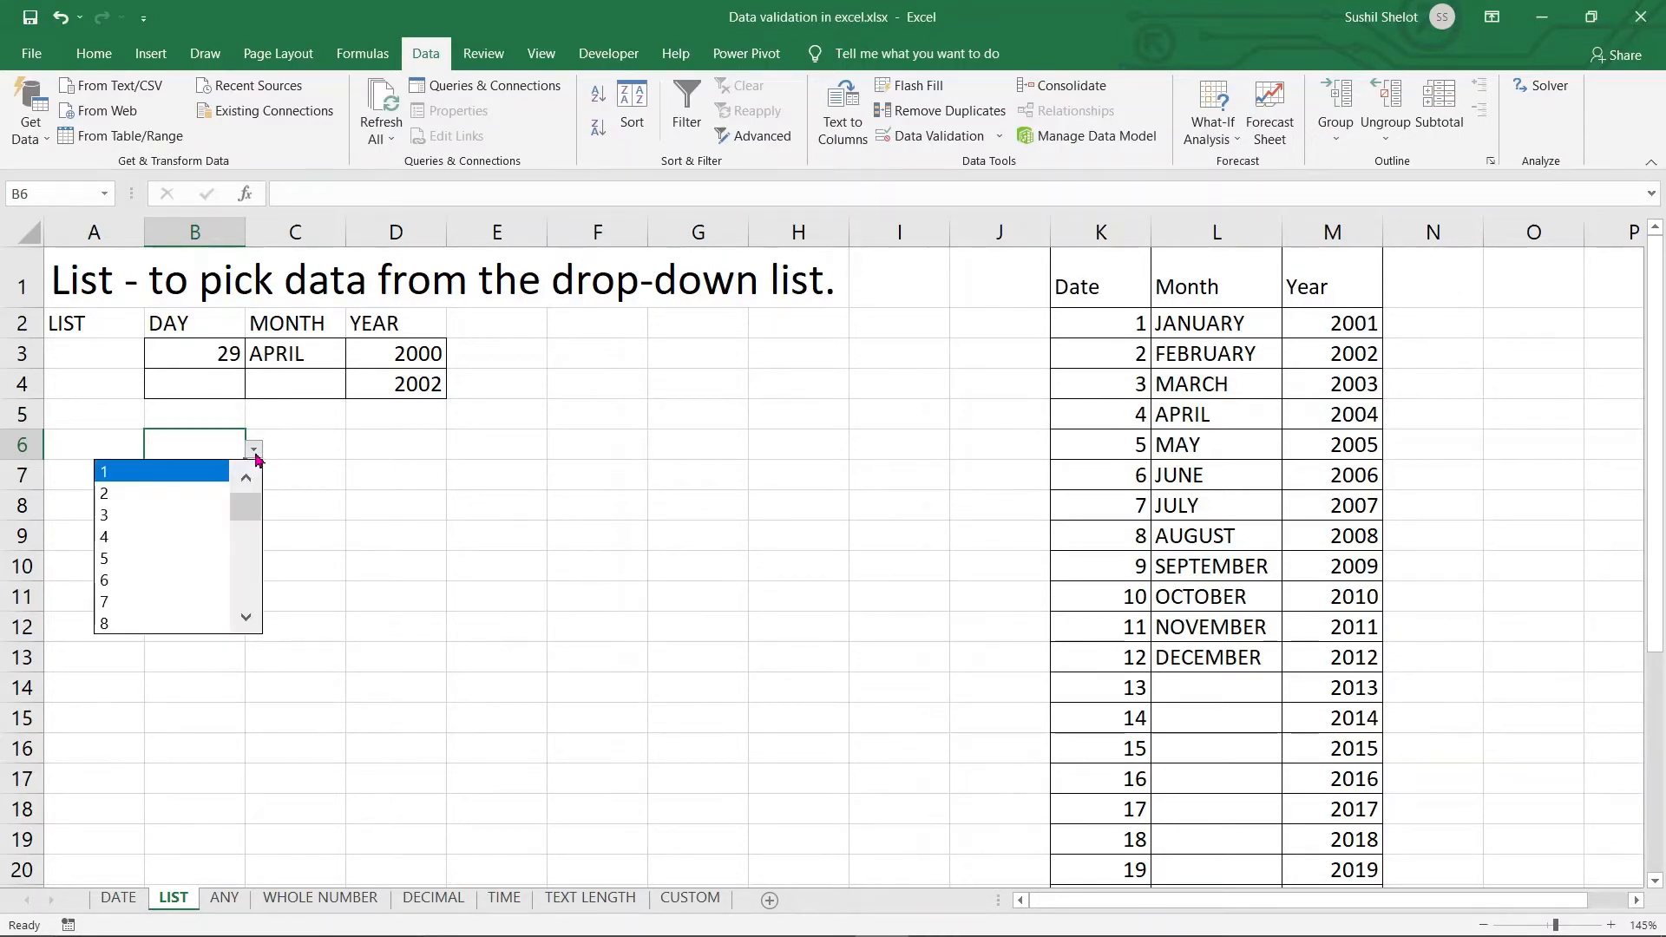
drag(244, 503, 250, 617)
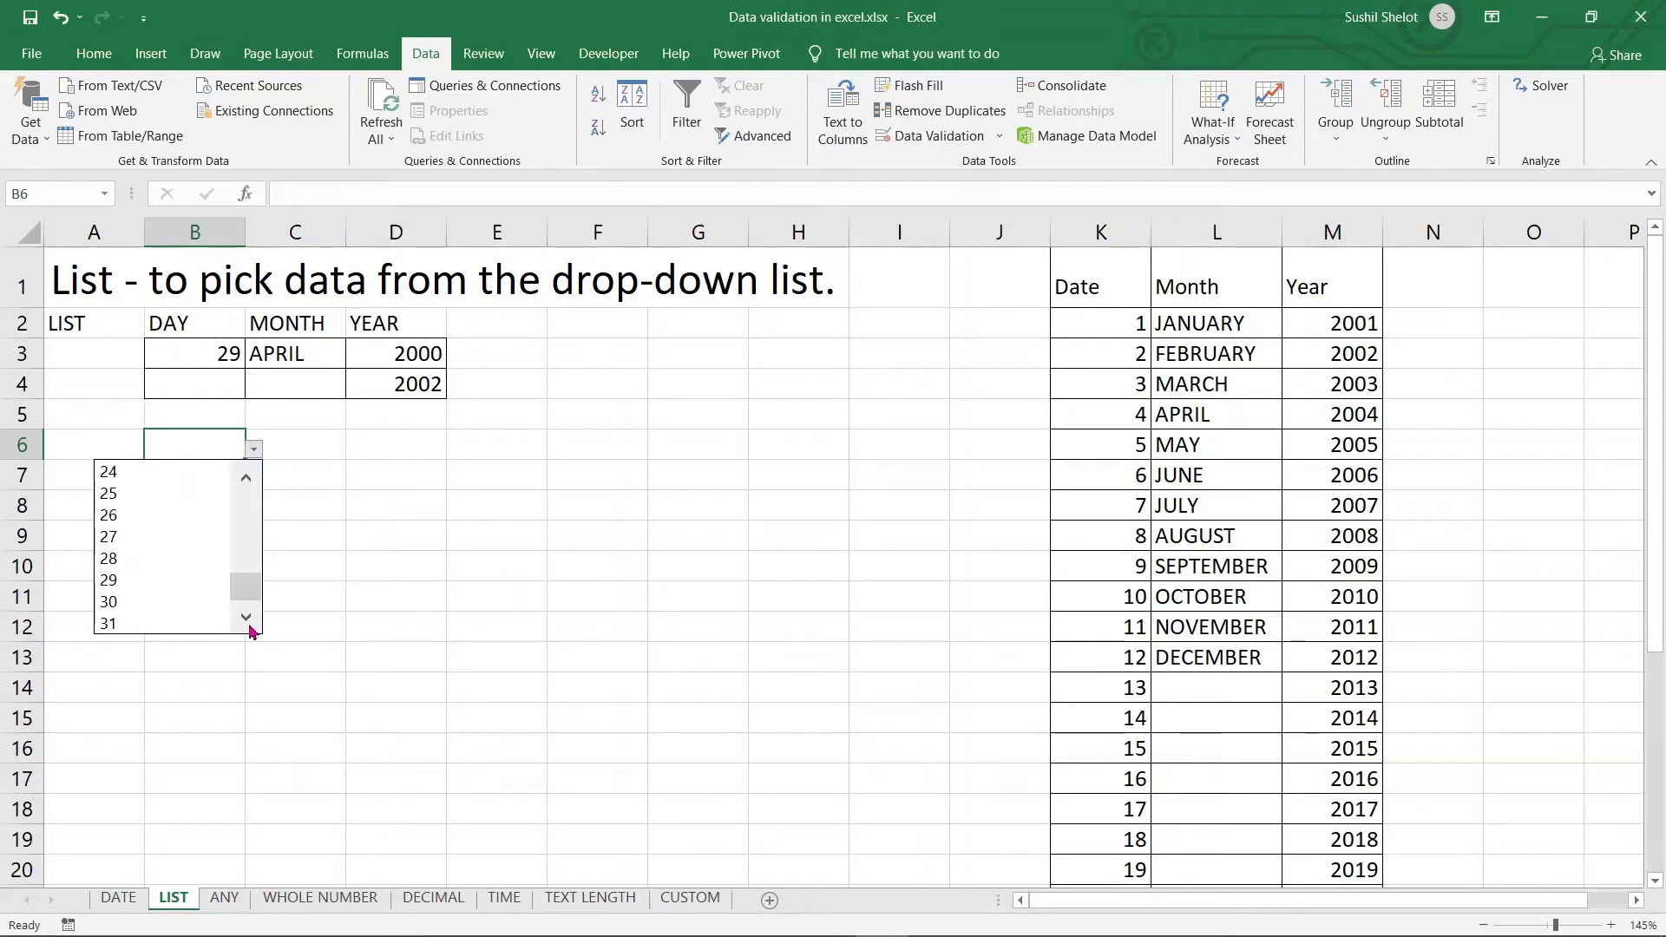
click(142, 603)
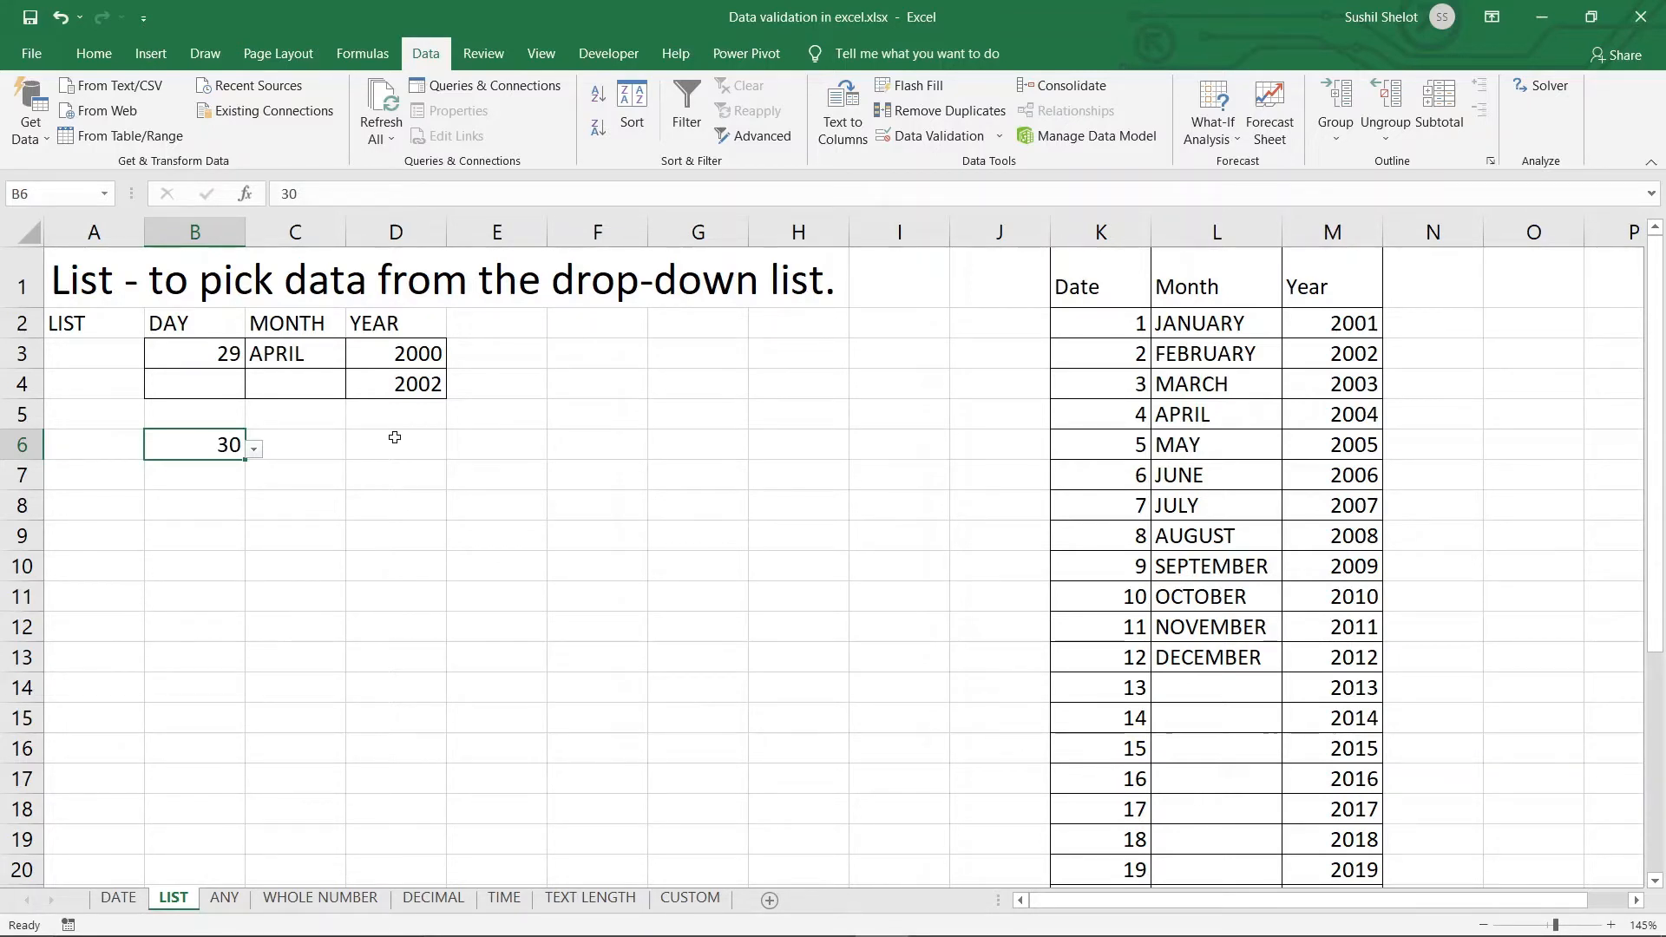
Hide the Date, Month and Year lookup columns K to M
drag(1101, 233, 1327, 232)
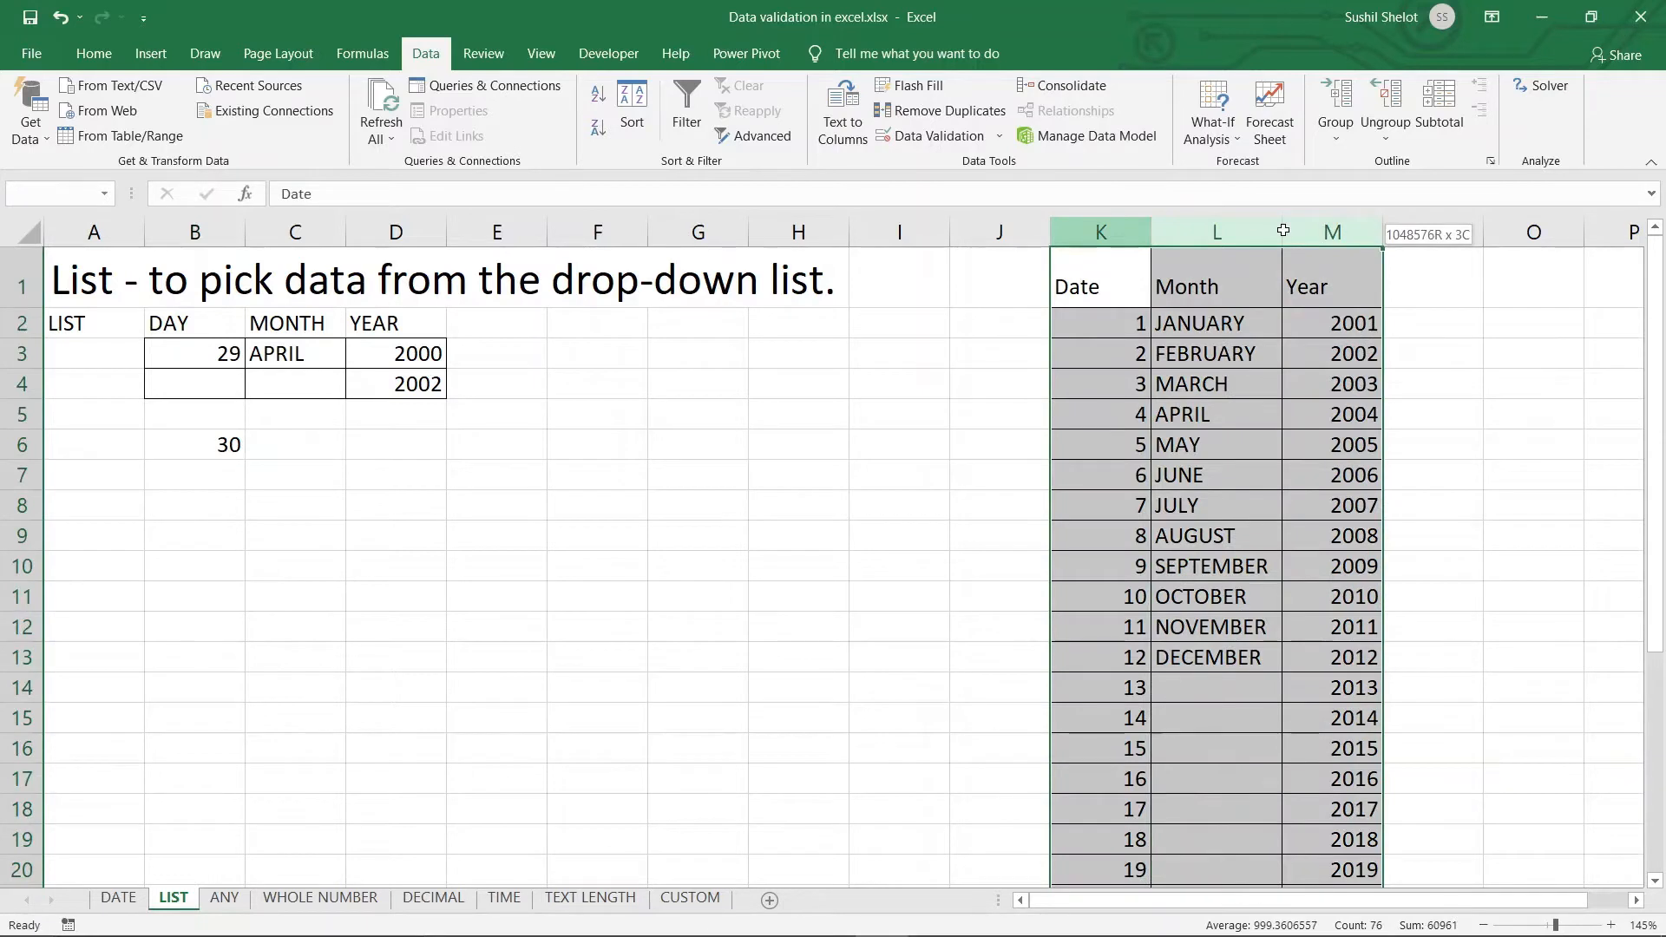
right_click(1286, 236)
click(1364, 526)
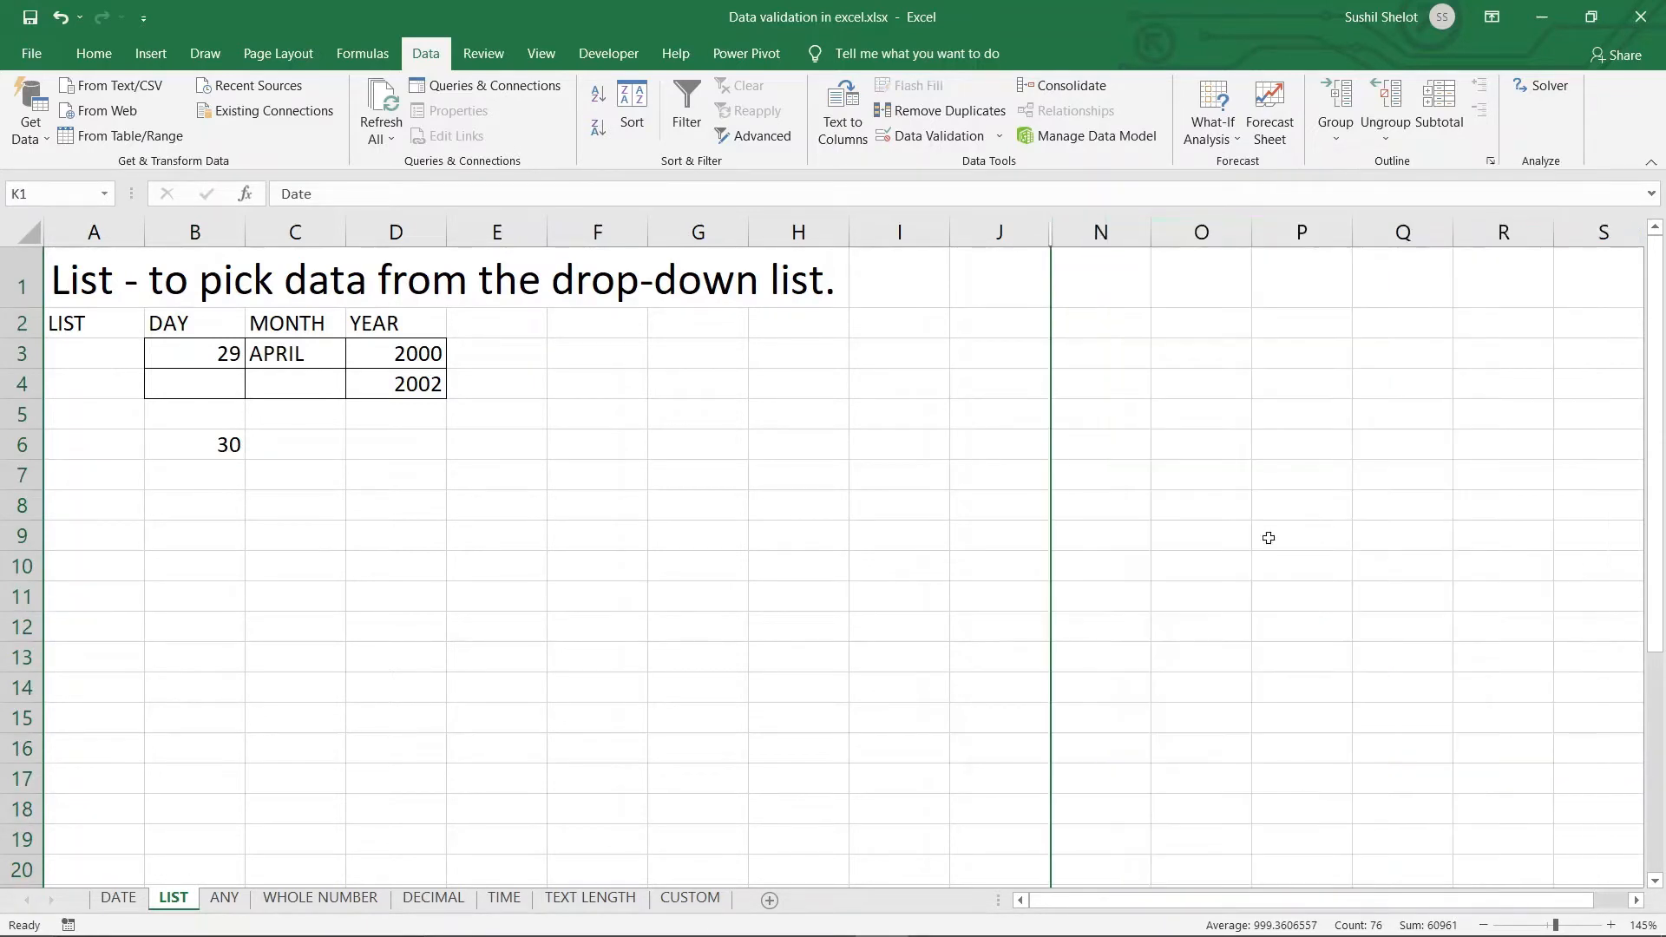
Check the value in B6, then switch to the ANY sheet
click(830, 560)
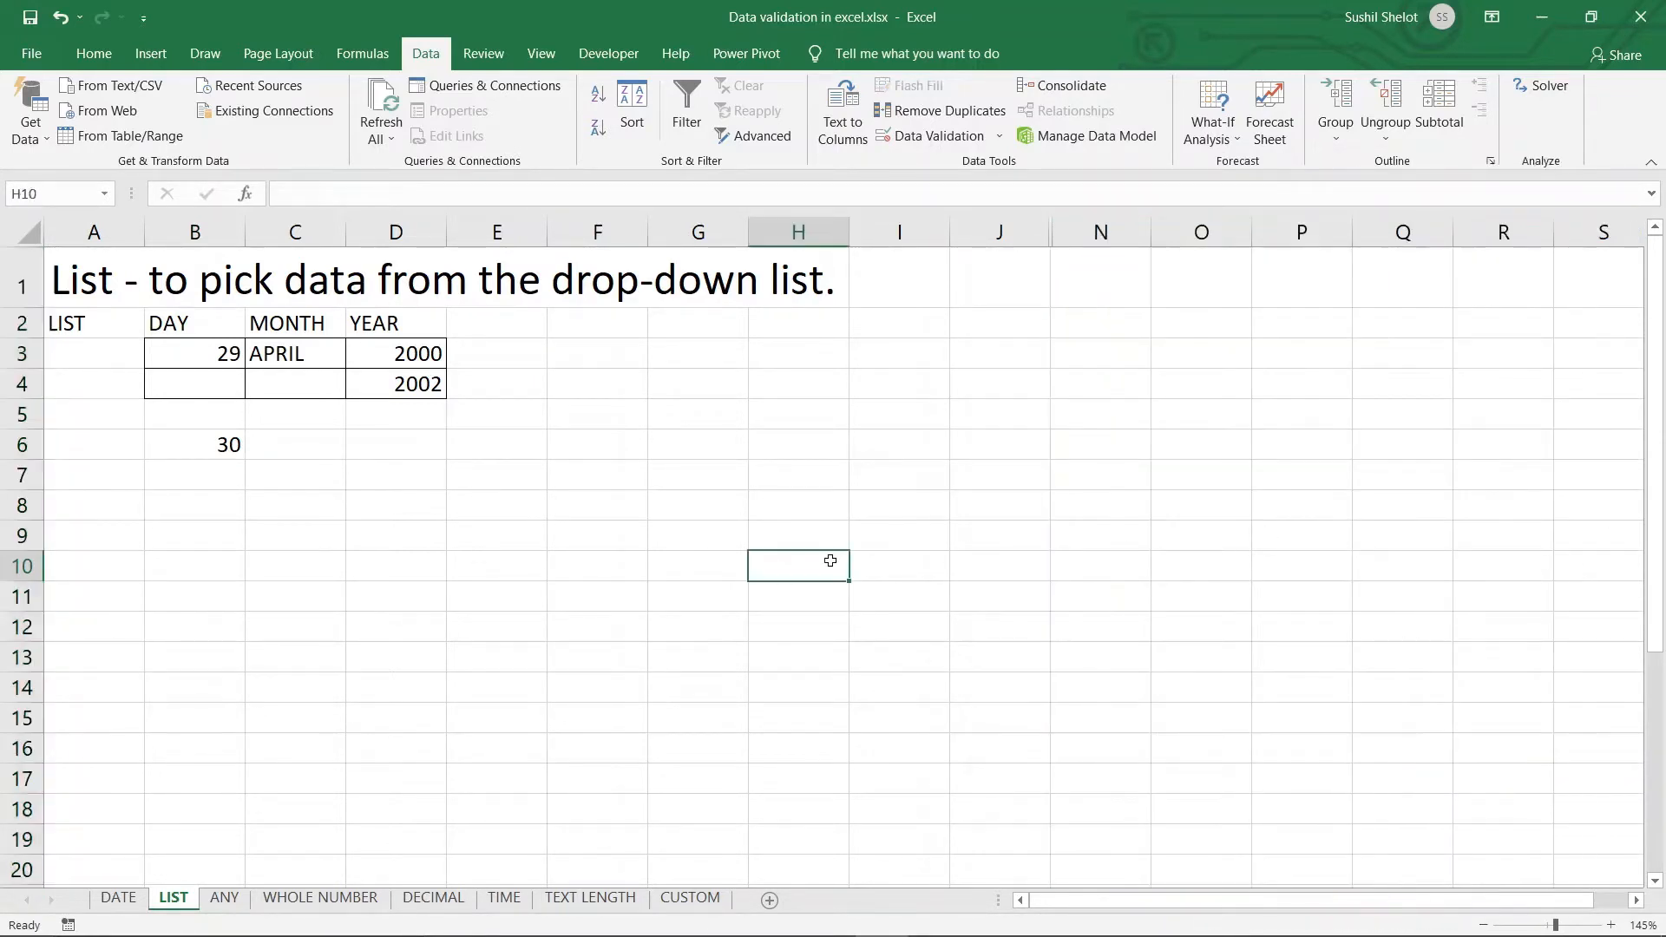
click(222, 445)
click(249, 457)
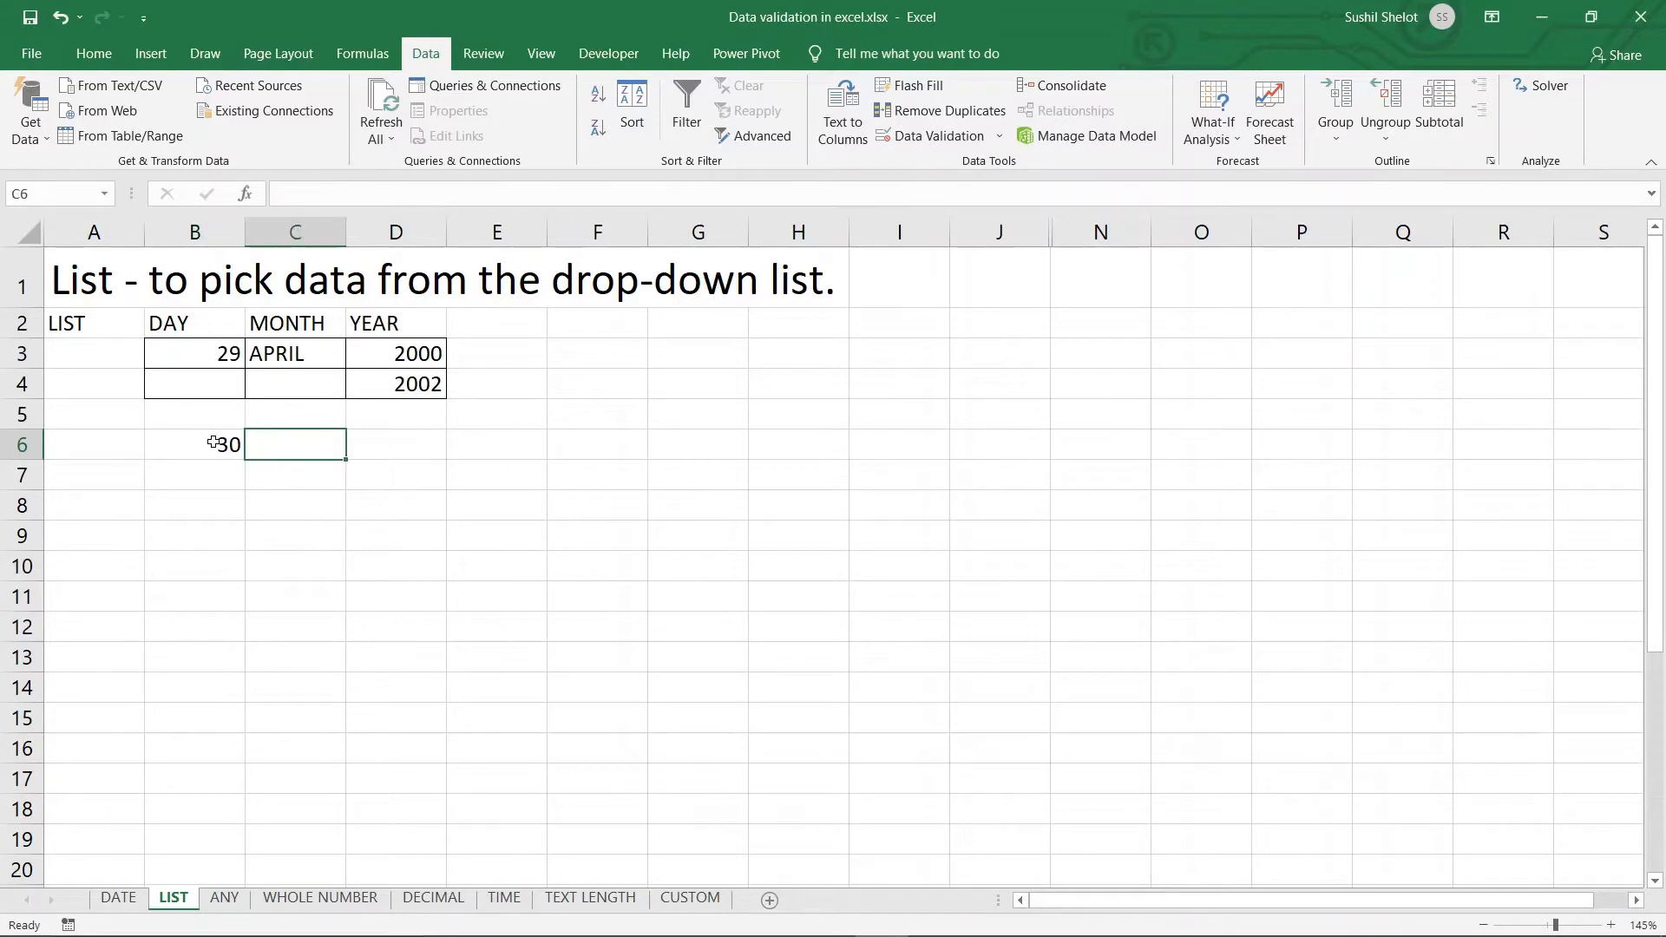
click(213, 443)
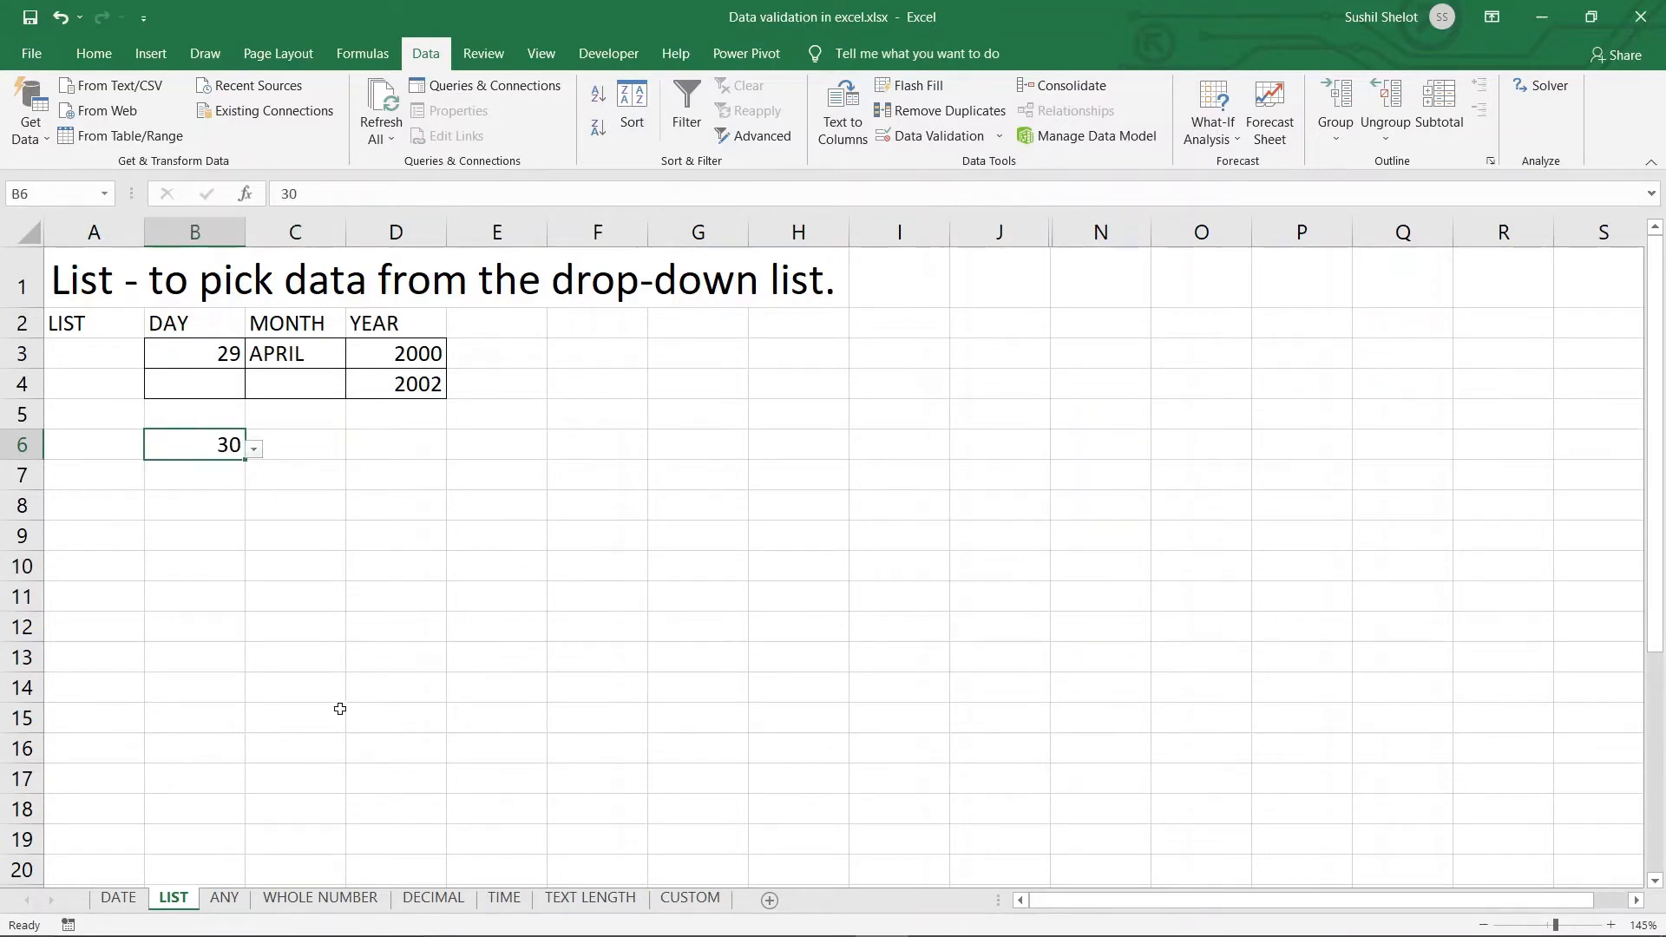
click(238, 902)
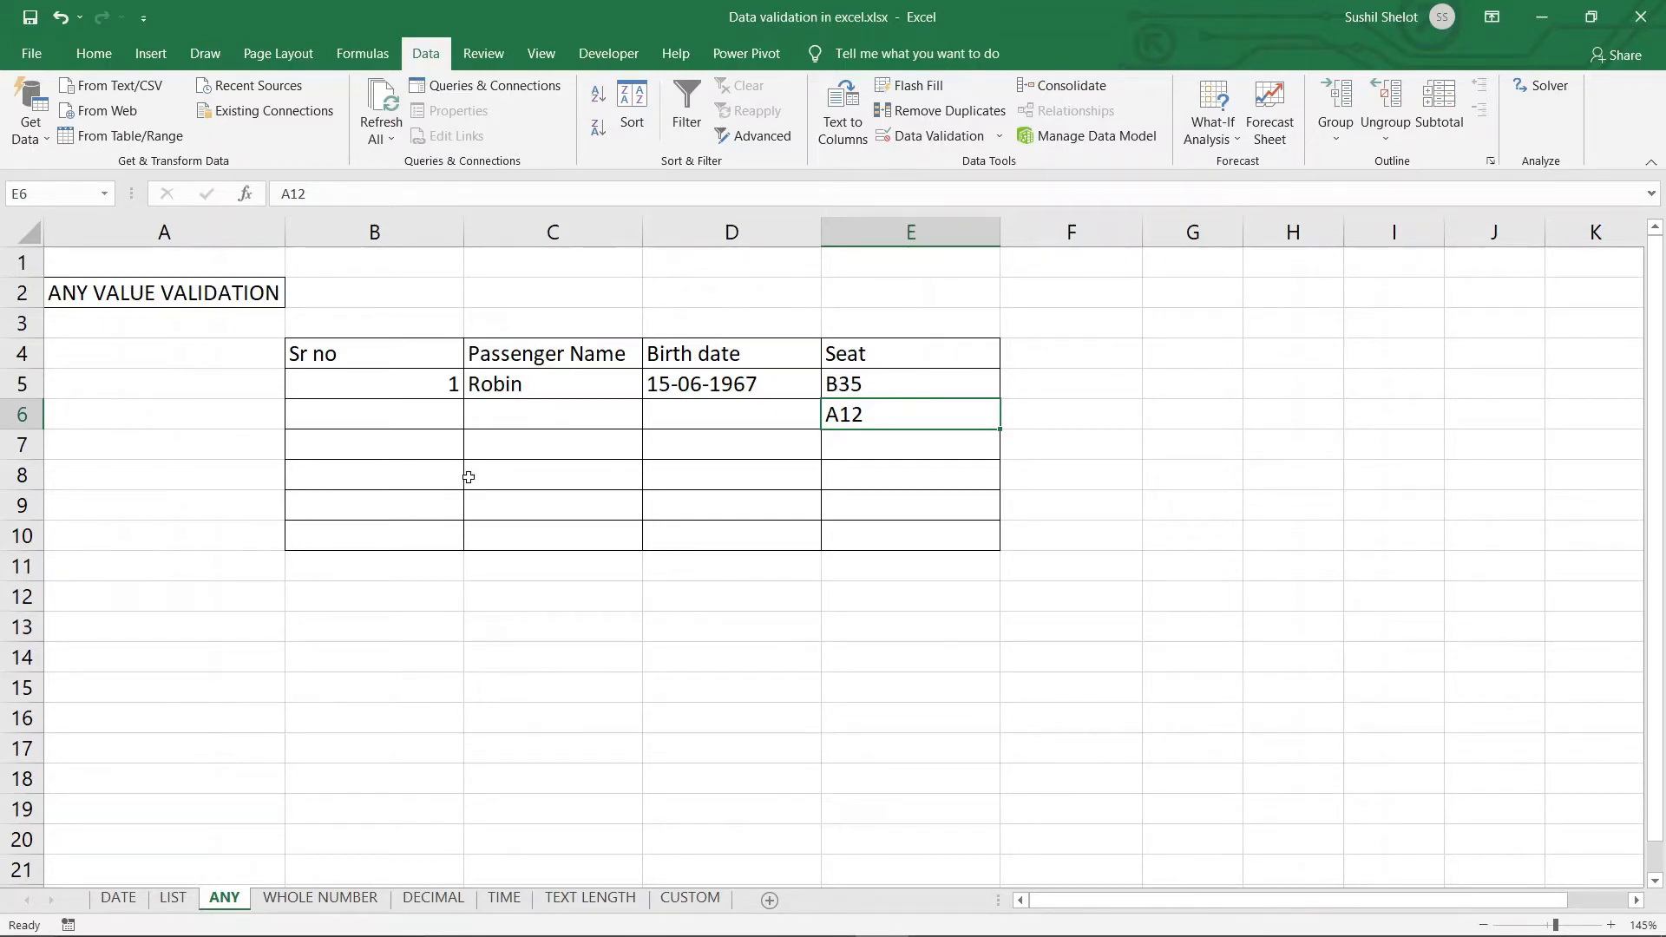
Select the Sr no, Passenger Name, Birth date and Seat cells of the table
drag(441, 386, 423, 536)
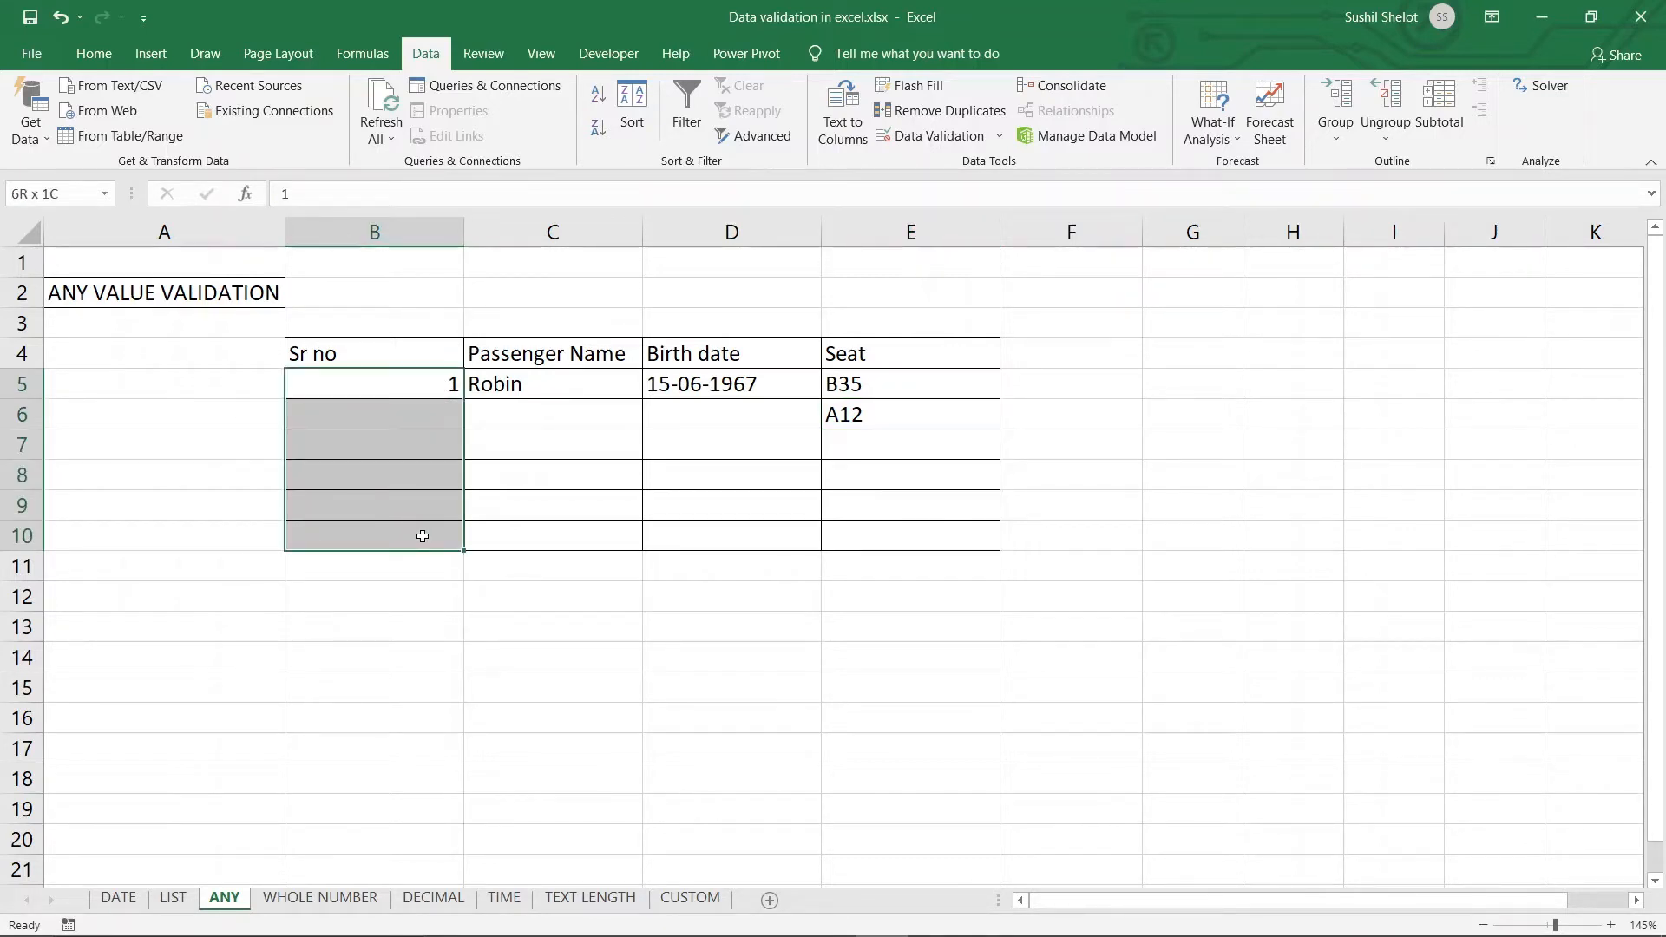
drag(581, 387, 562, 529)
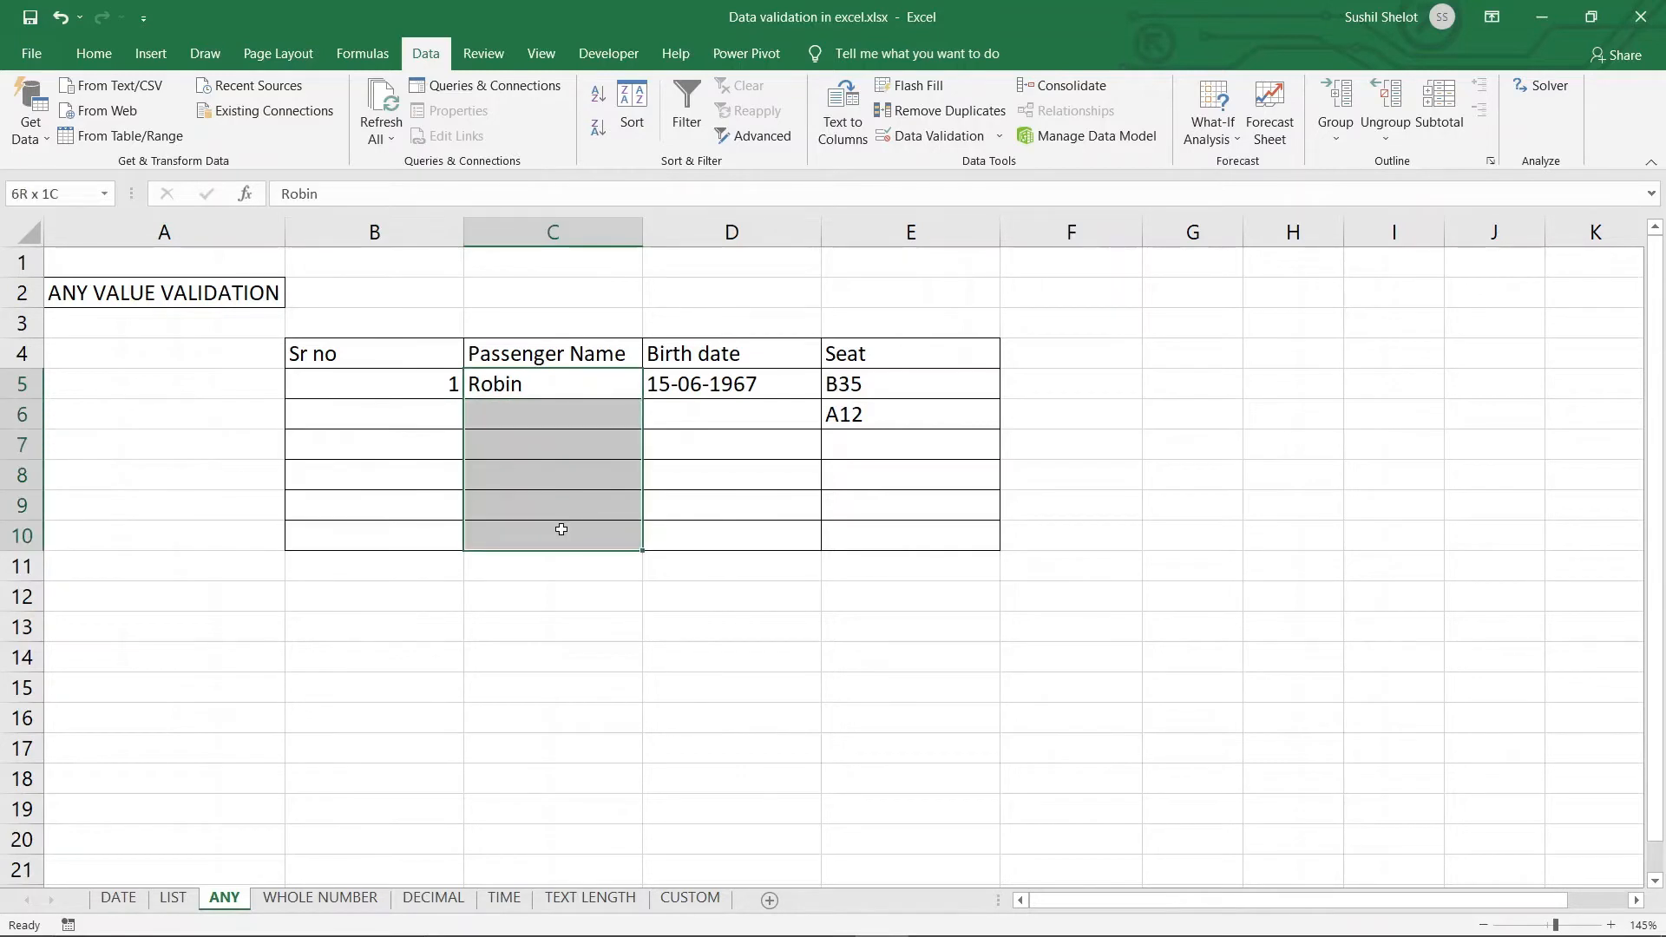
drag(770, 376, 770, 438)
drag(898, 383, 895, 423)
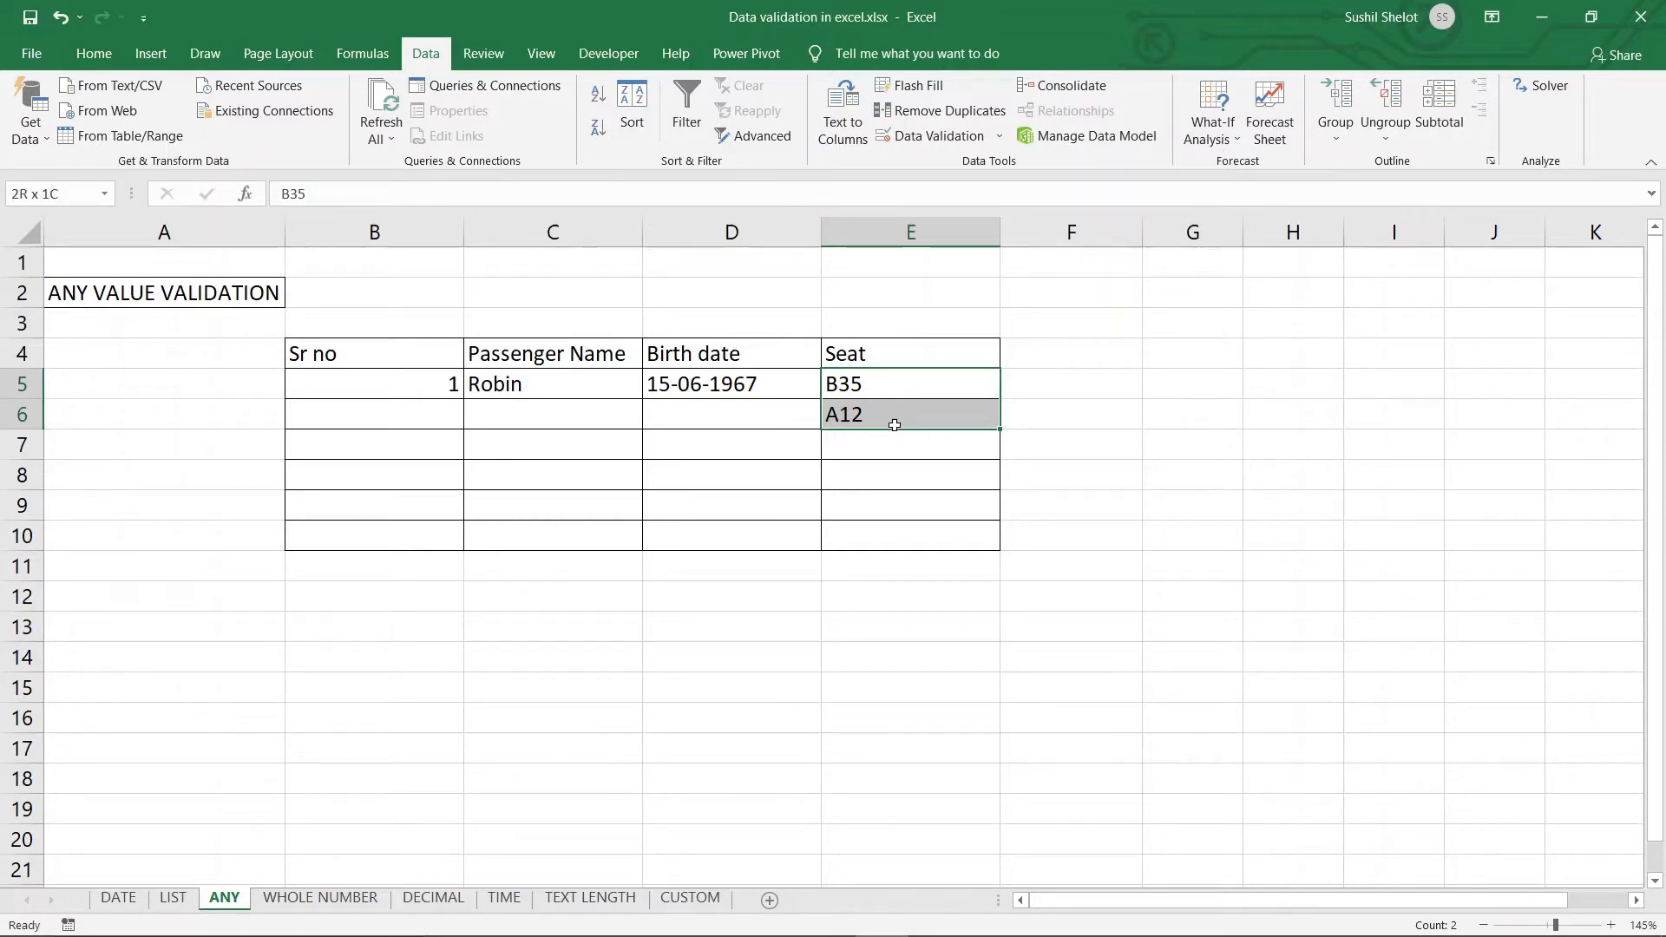
drag(894, 425, 892, 527)
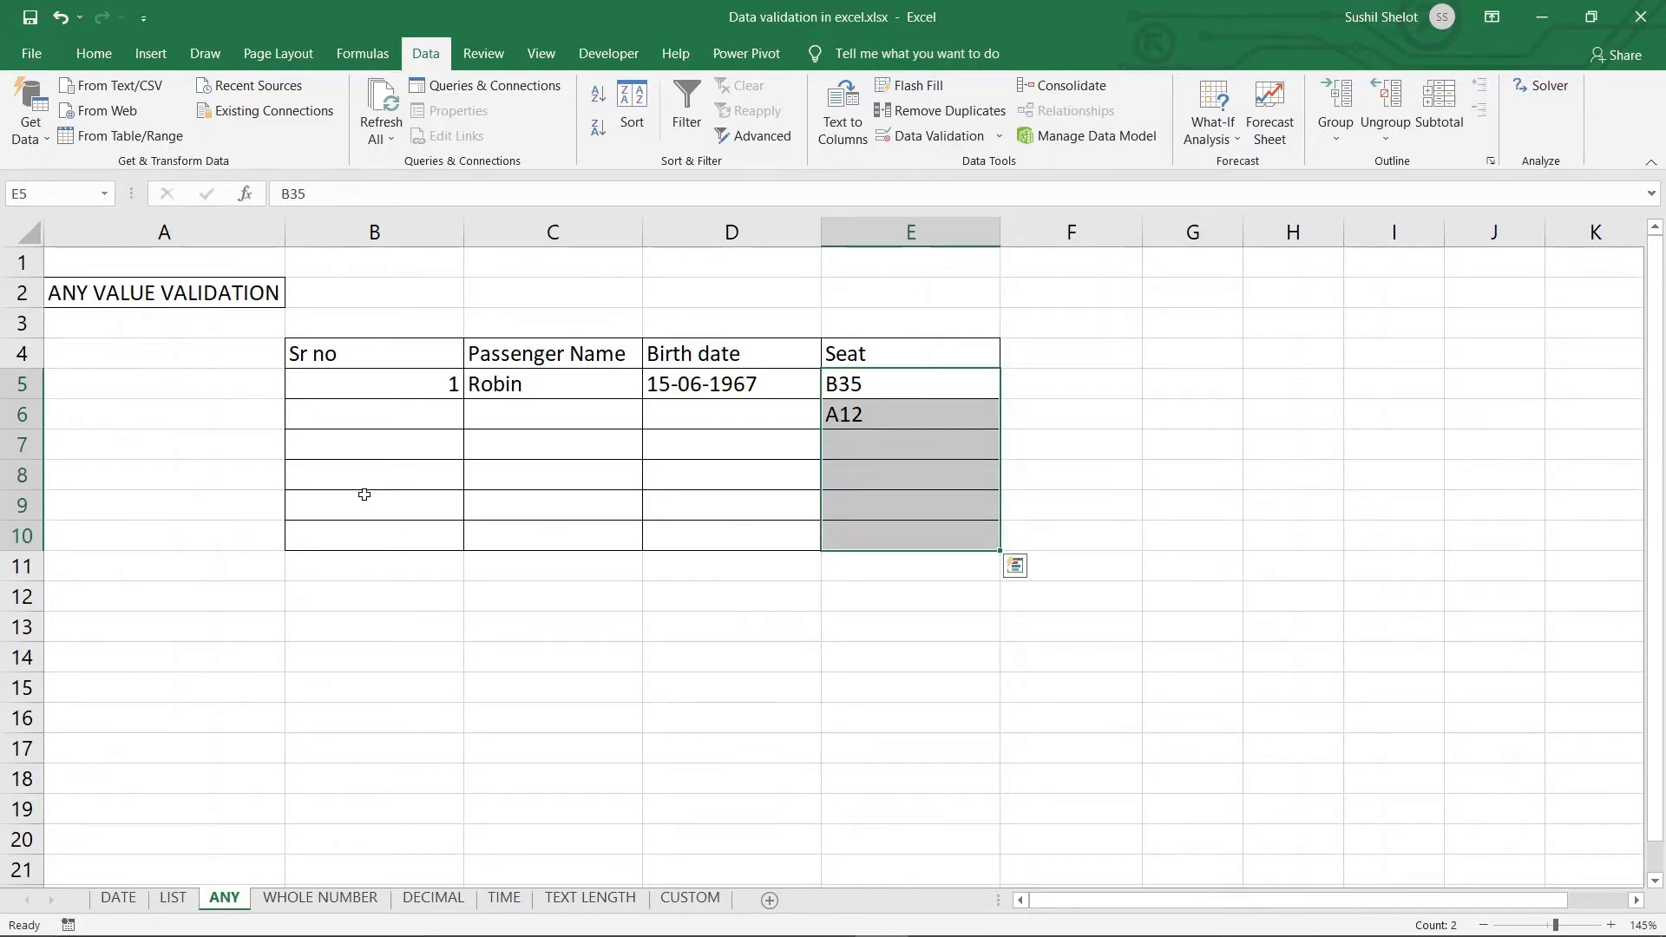
click(365, 494)
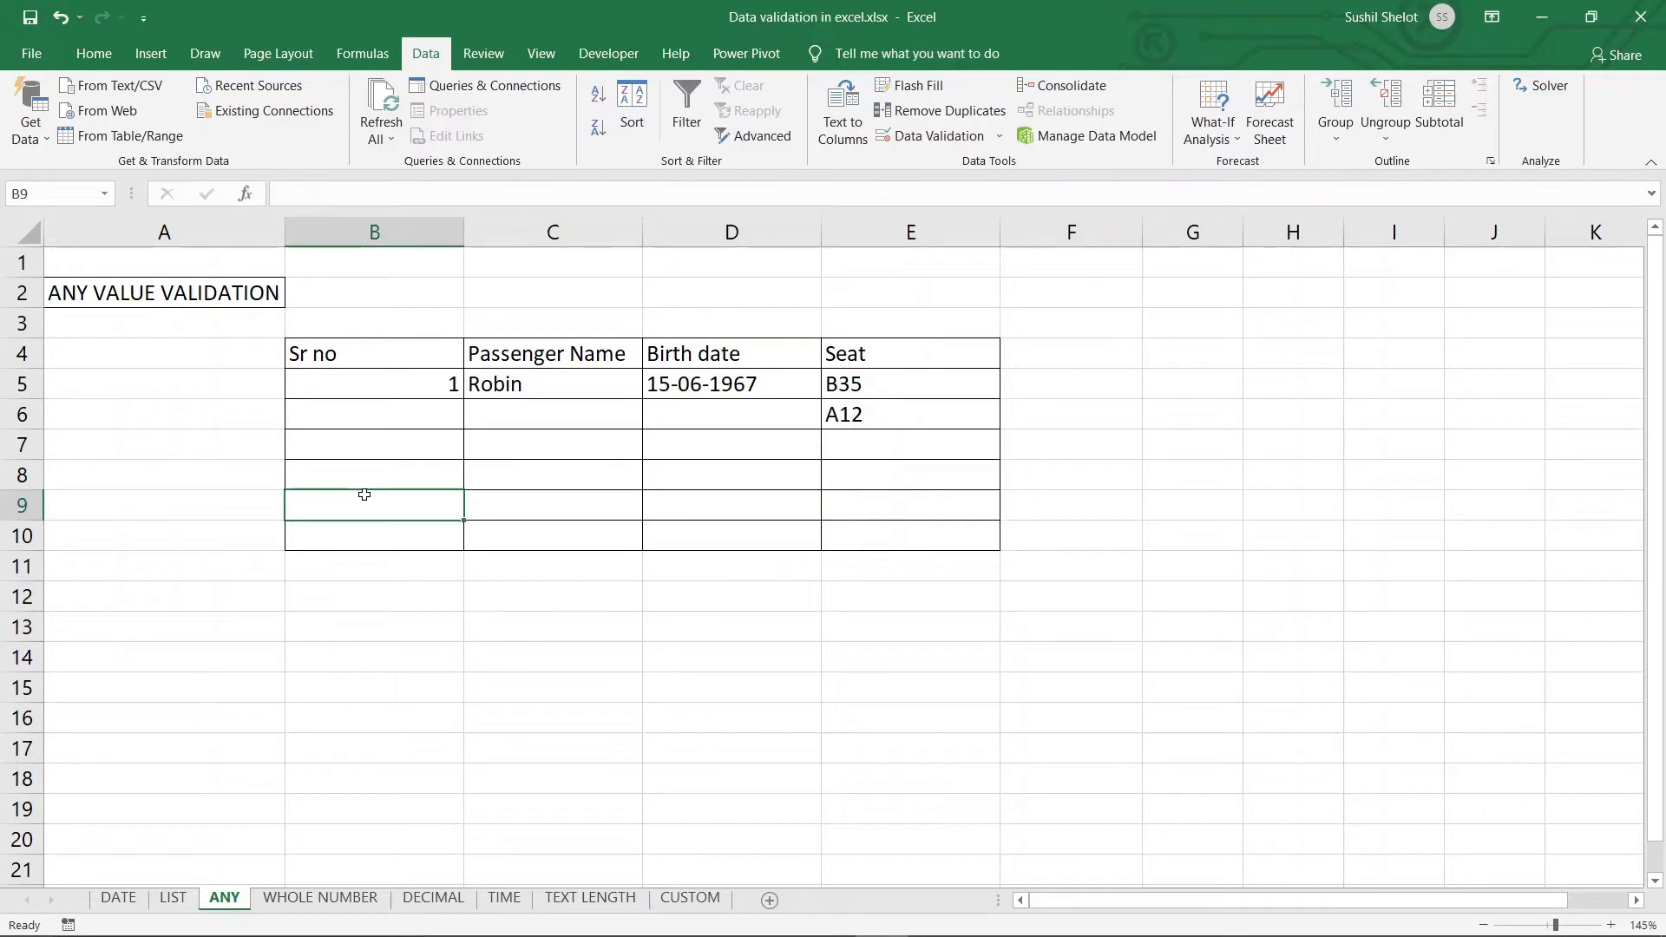
Select the whole passenger table B4:E10 and open Allow Edit Ranges
drag(344, 349, 923, 534)
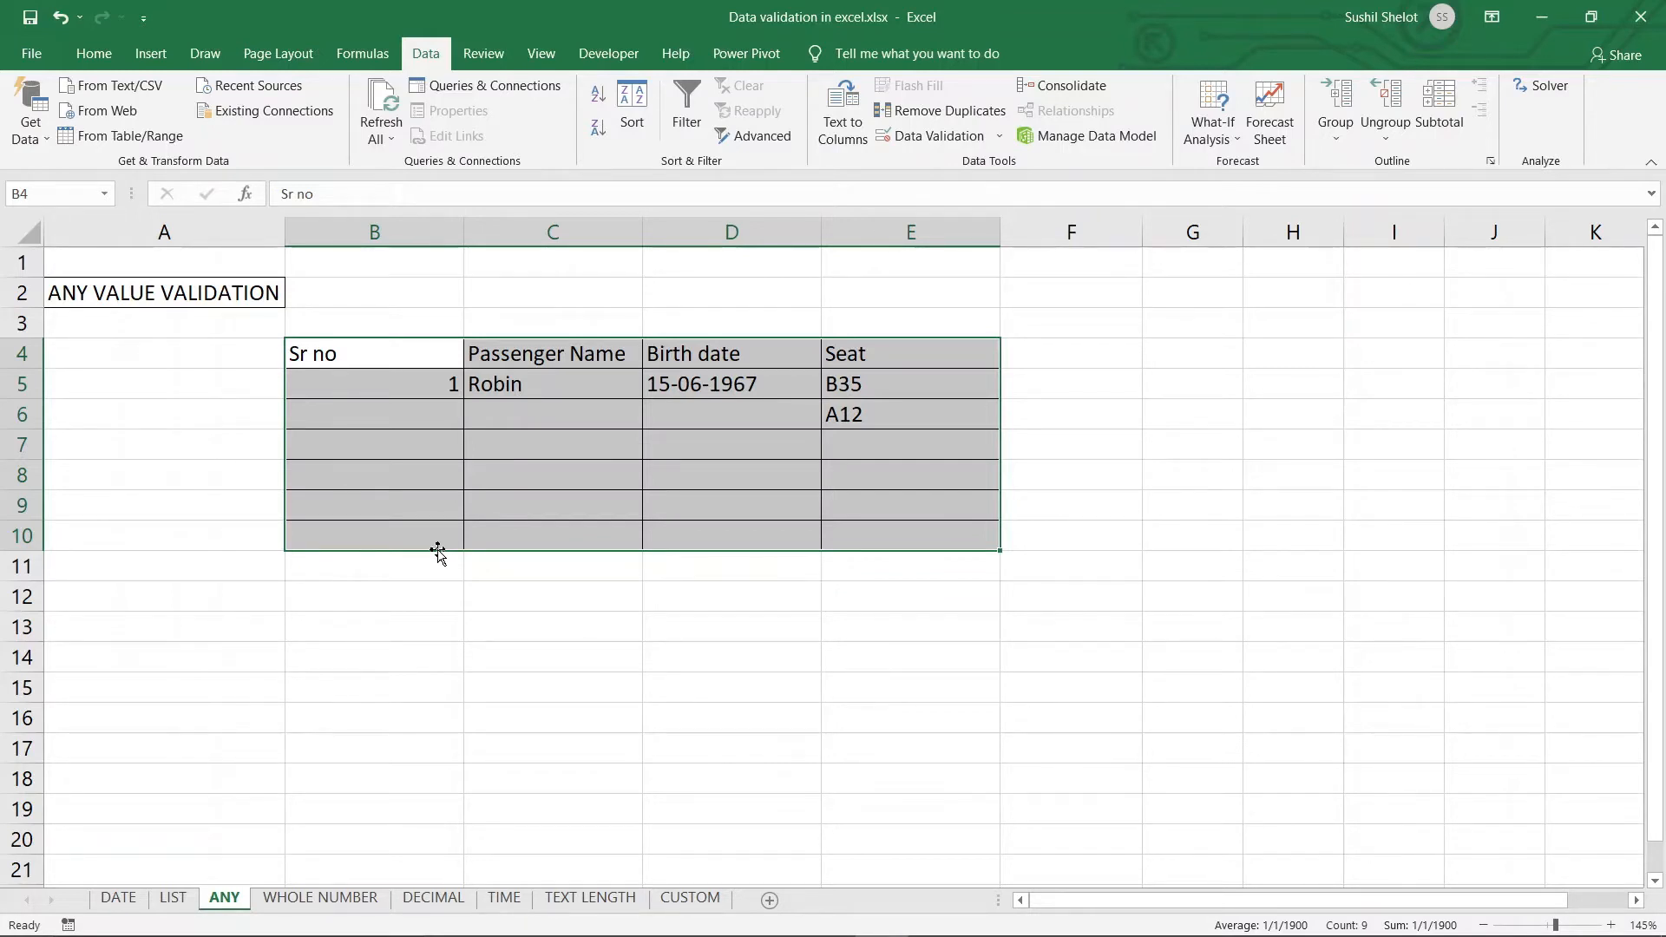
click(493, 56)
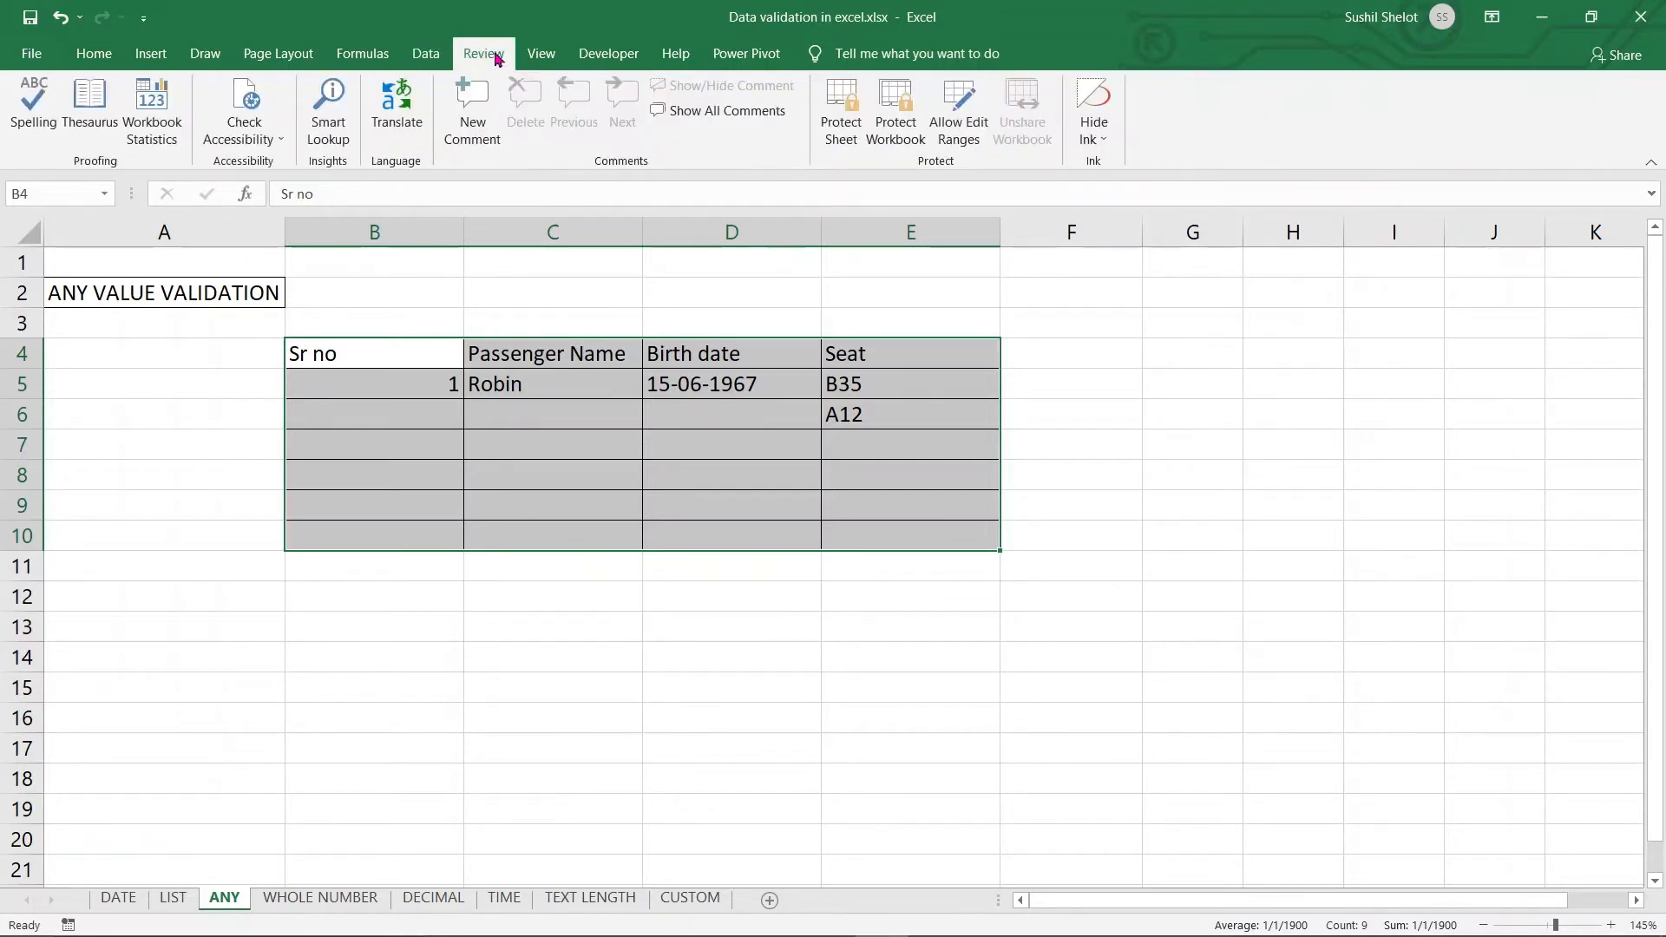
click(959, 113)
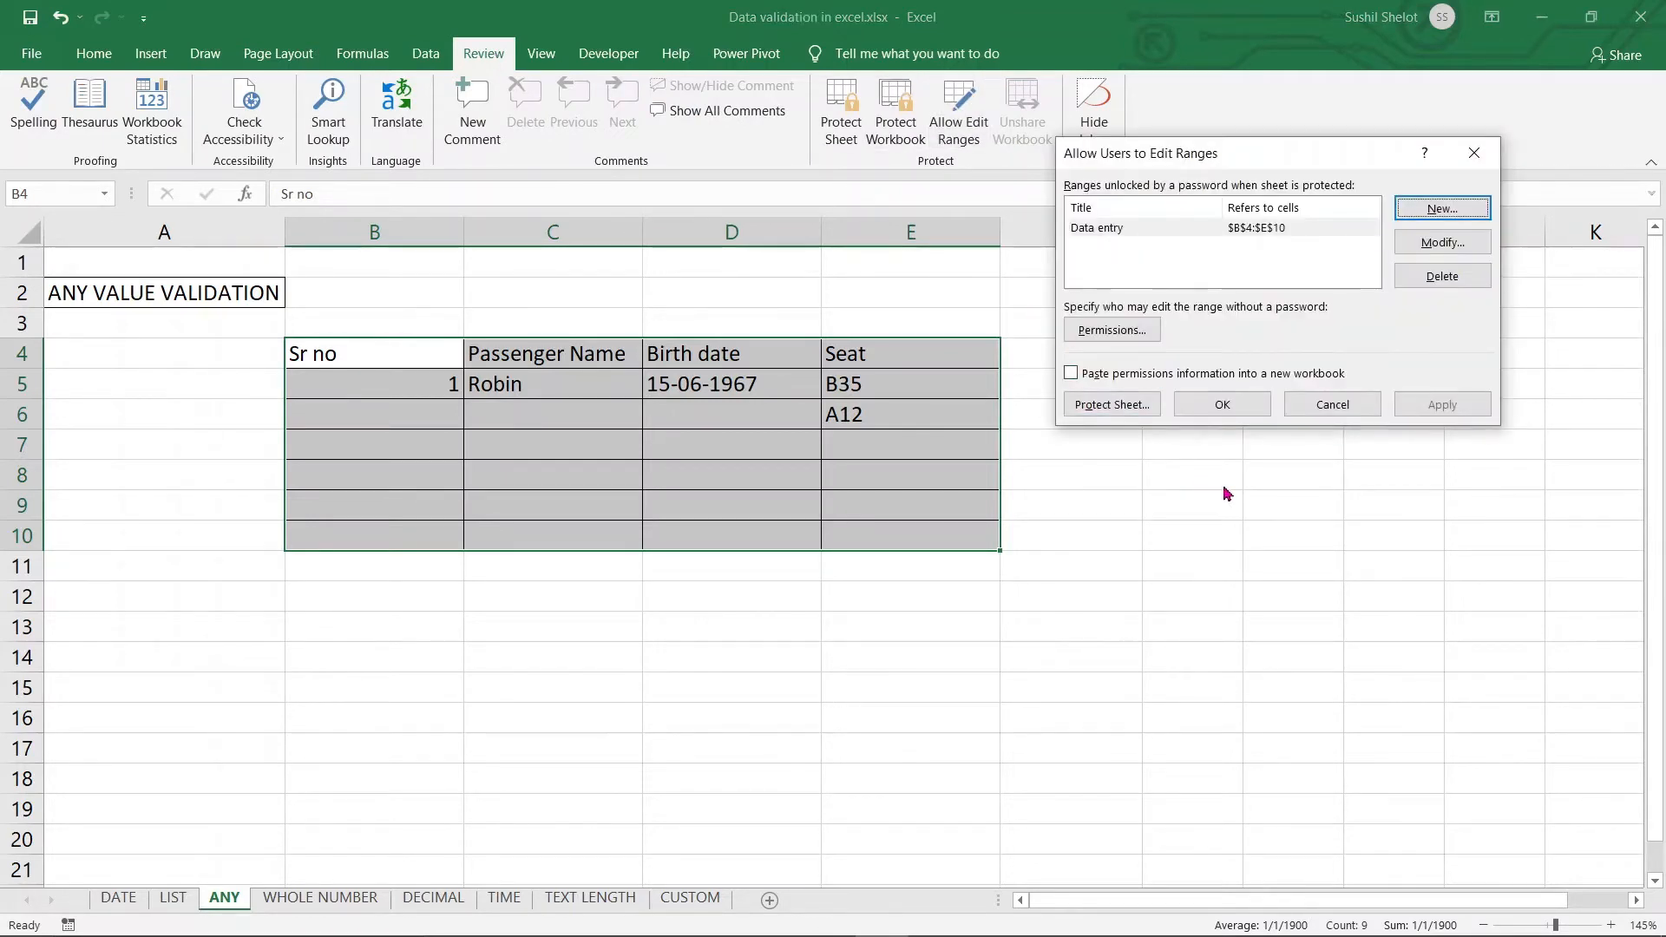
Delete the Data entry range and add an editable range titled Fill for B4:E10
click(1320, 236)
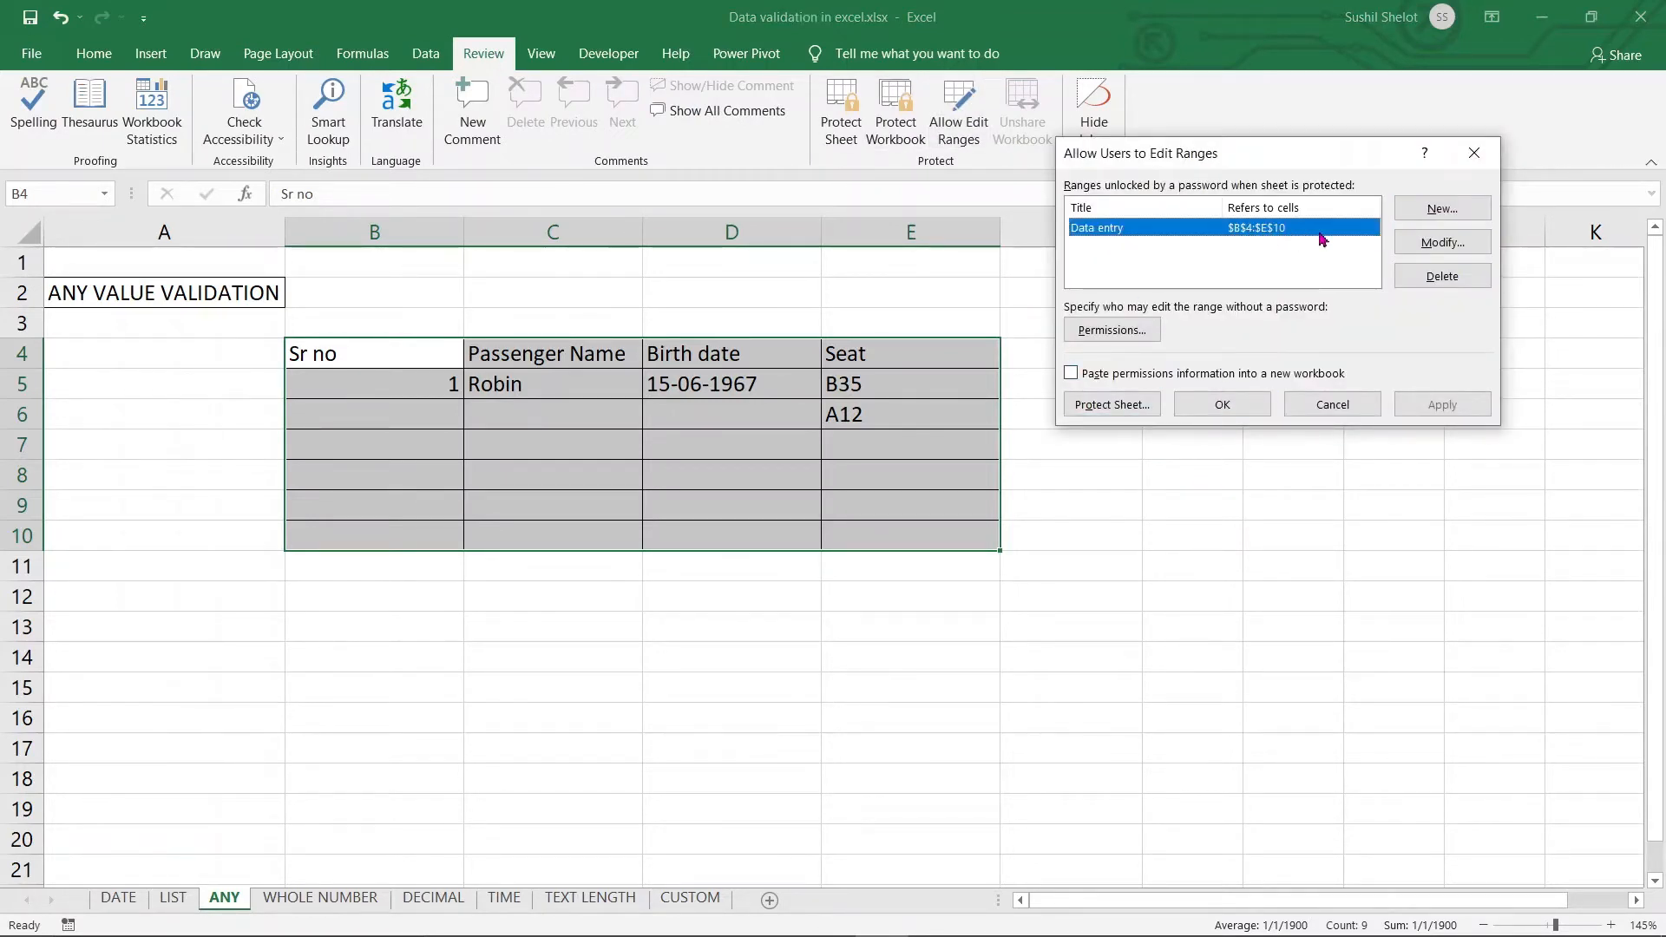
click(1442, 276)
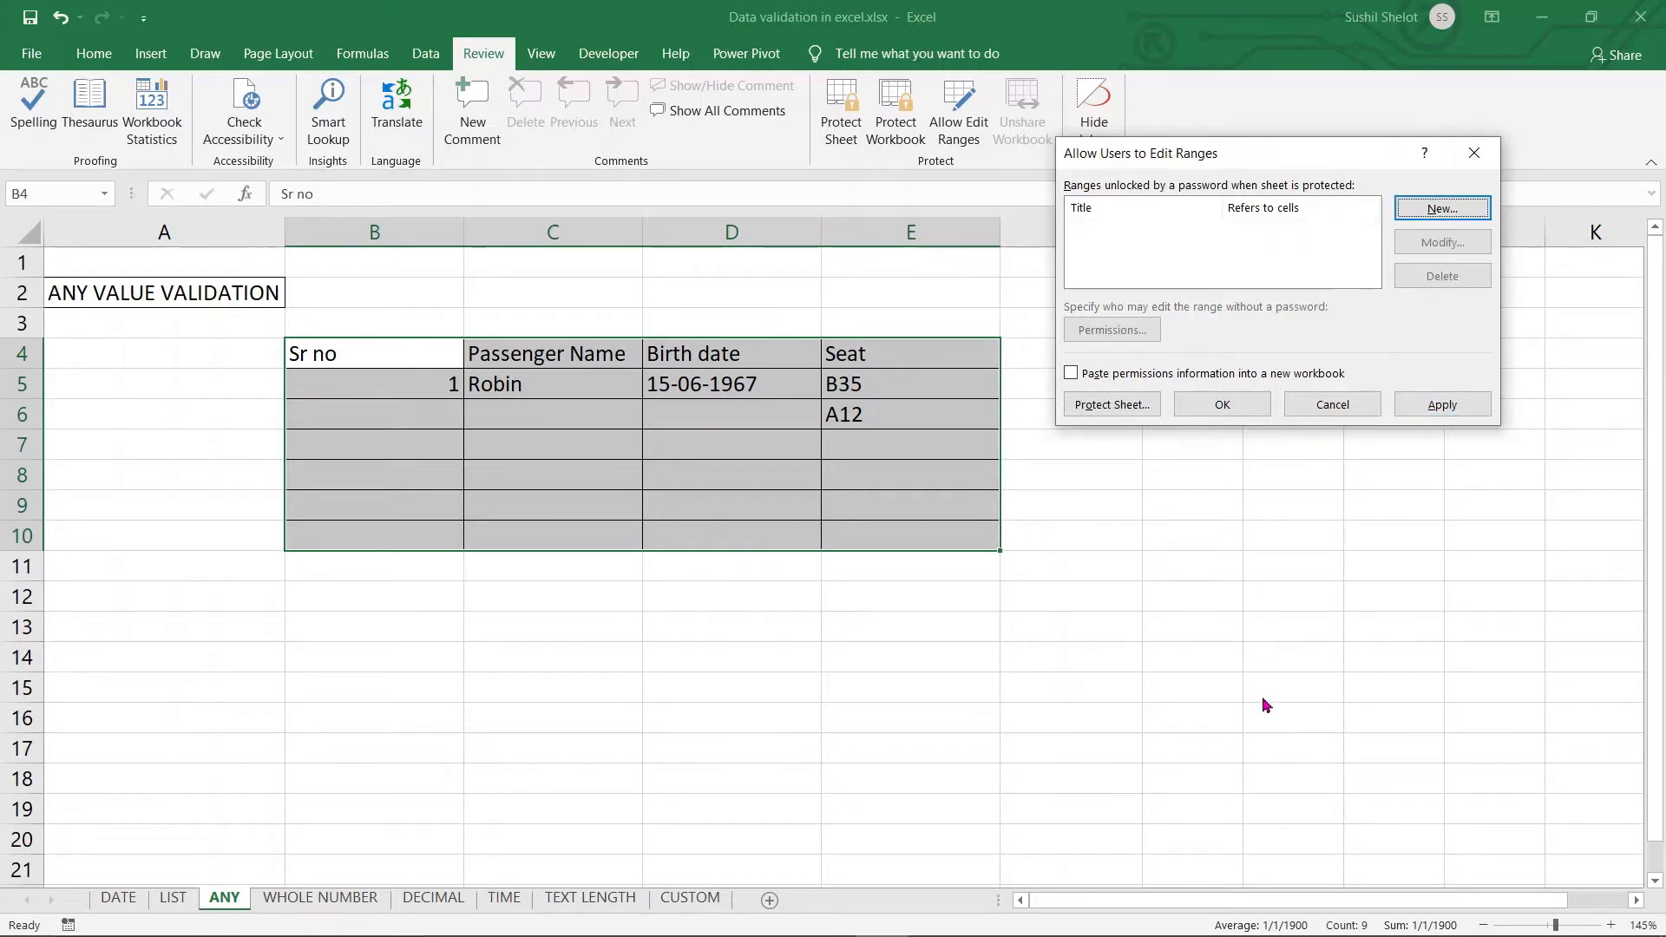
click(1461, 212)
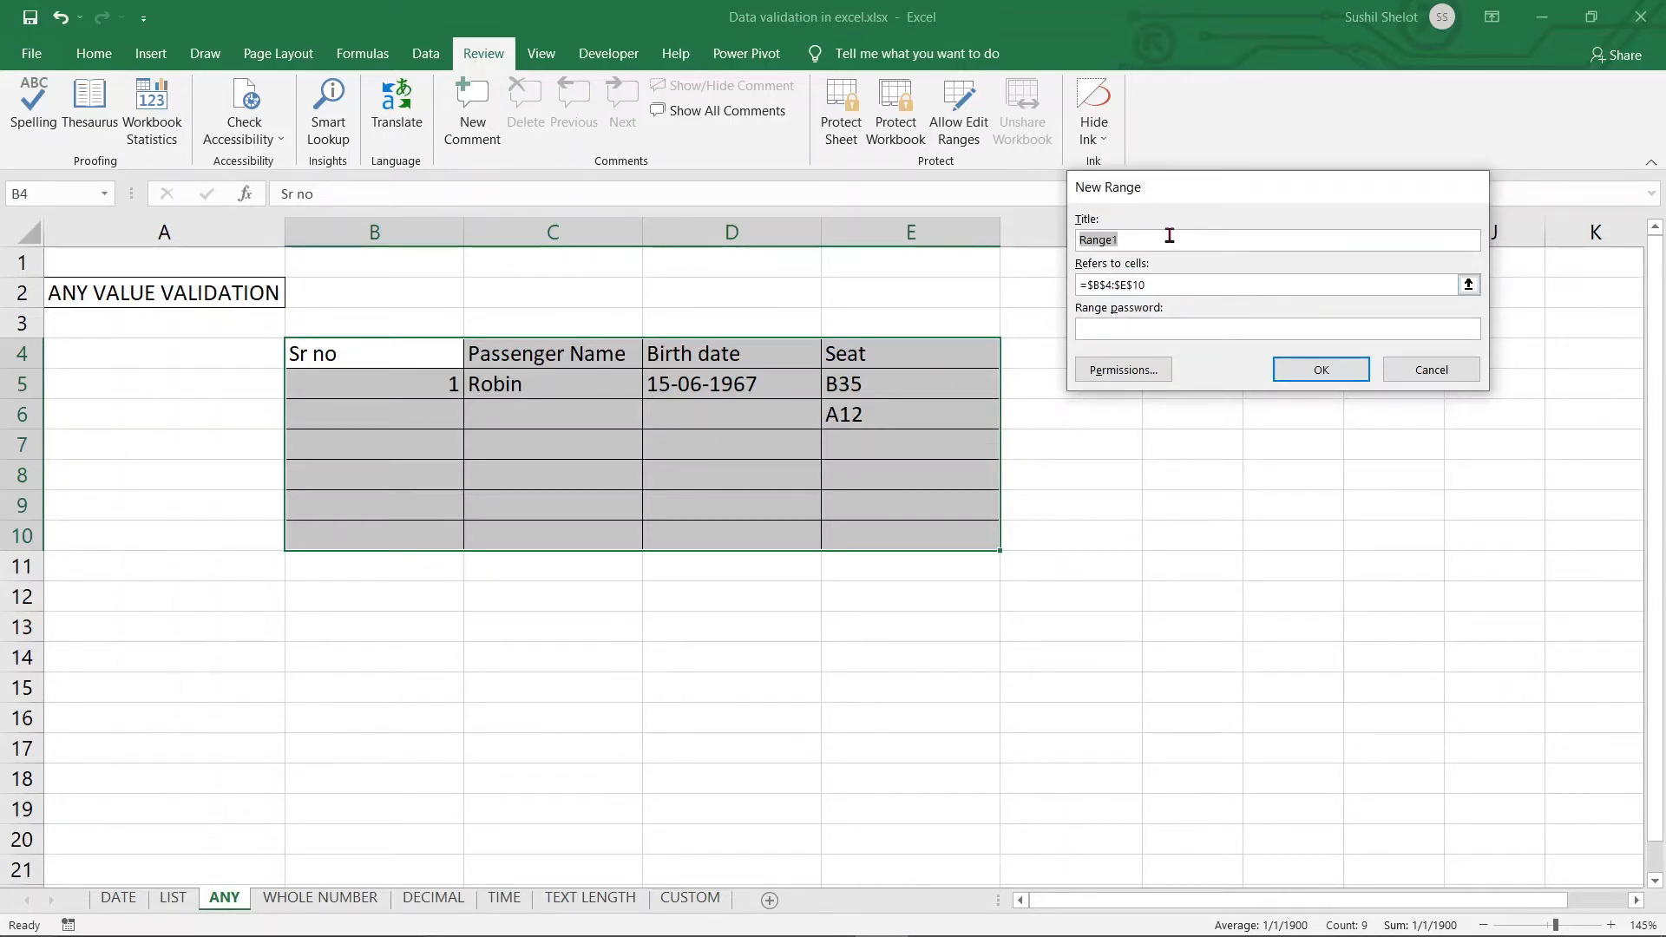
text(Fill)
click(1316, 381)
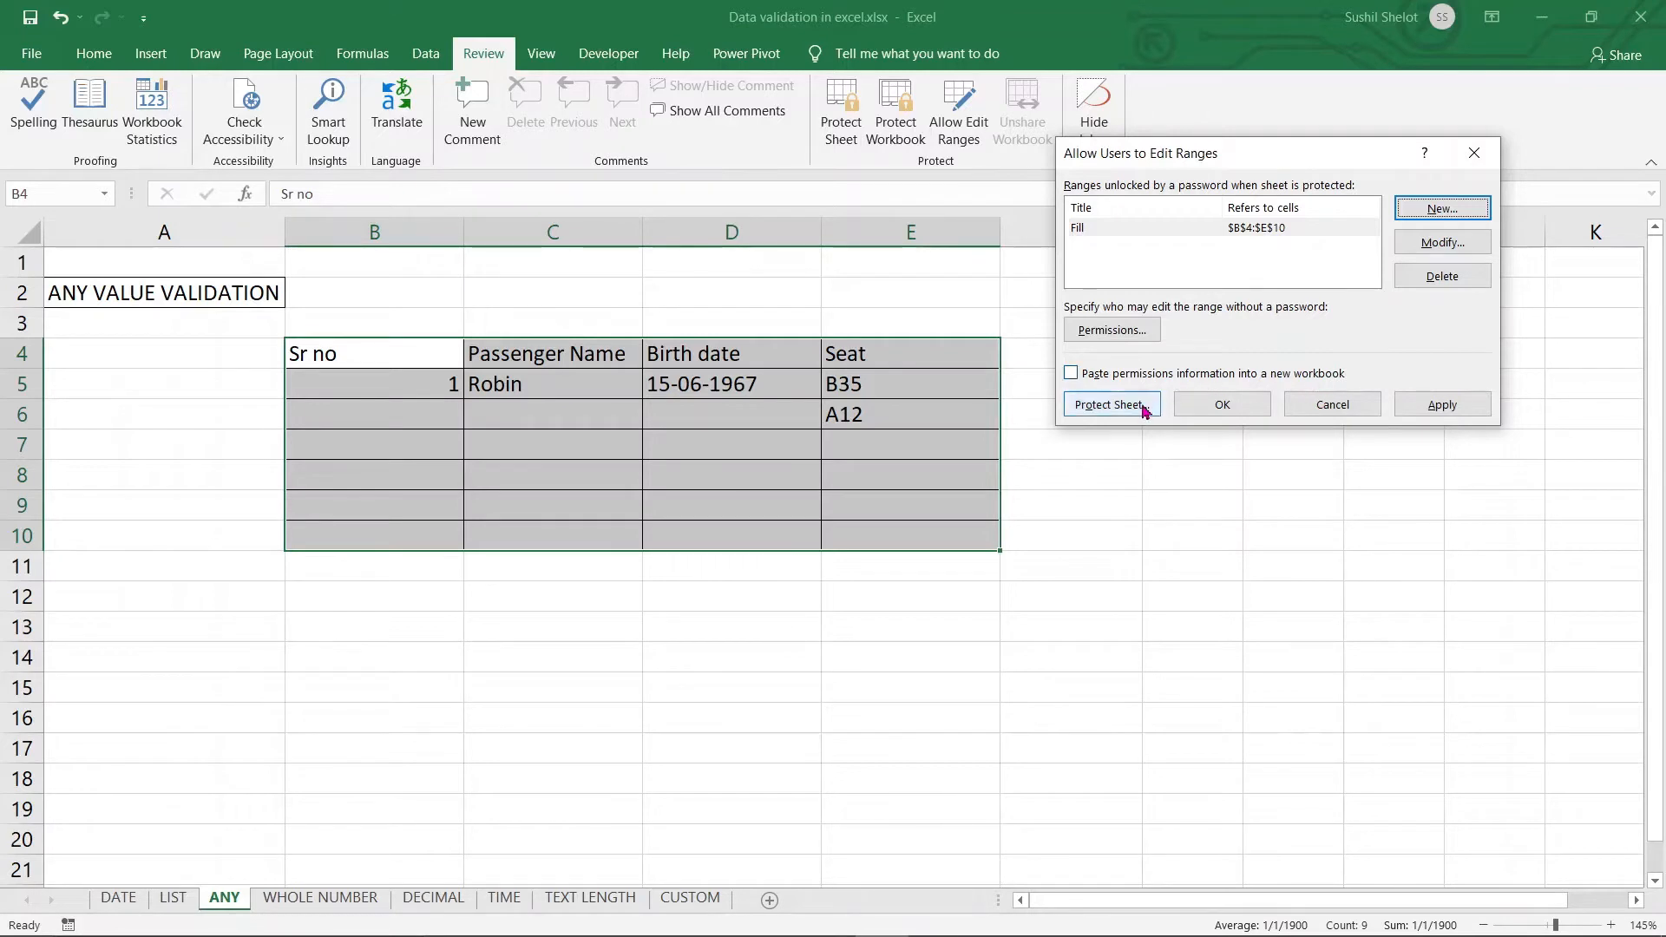
Protect the sheet and confirm that editing H6 outside the range is blocked
click(1111, 406)
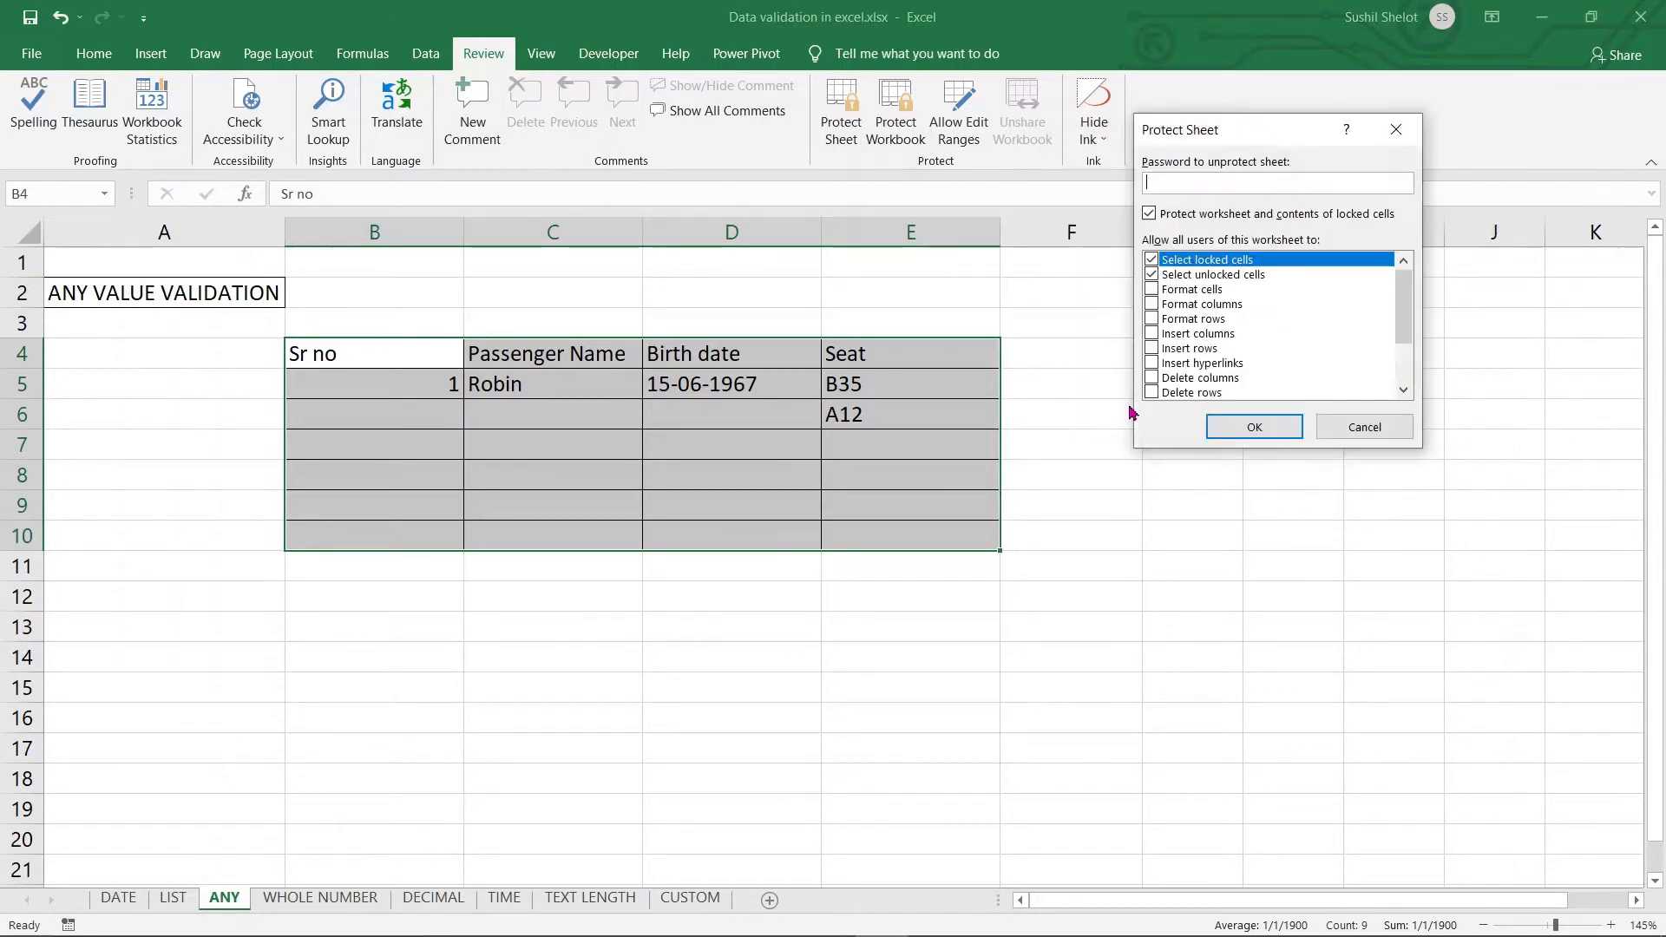
click(1256, 428)
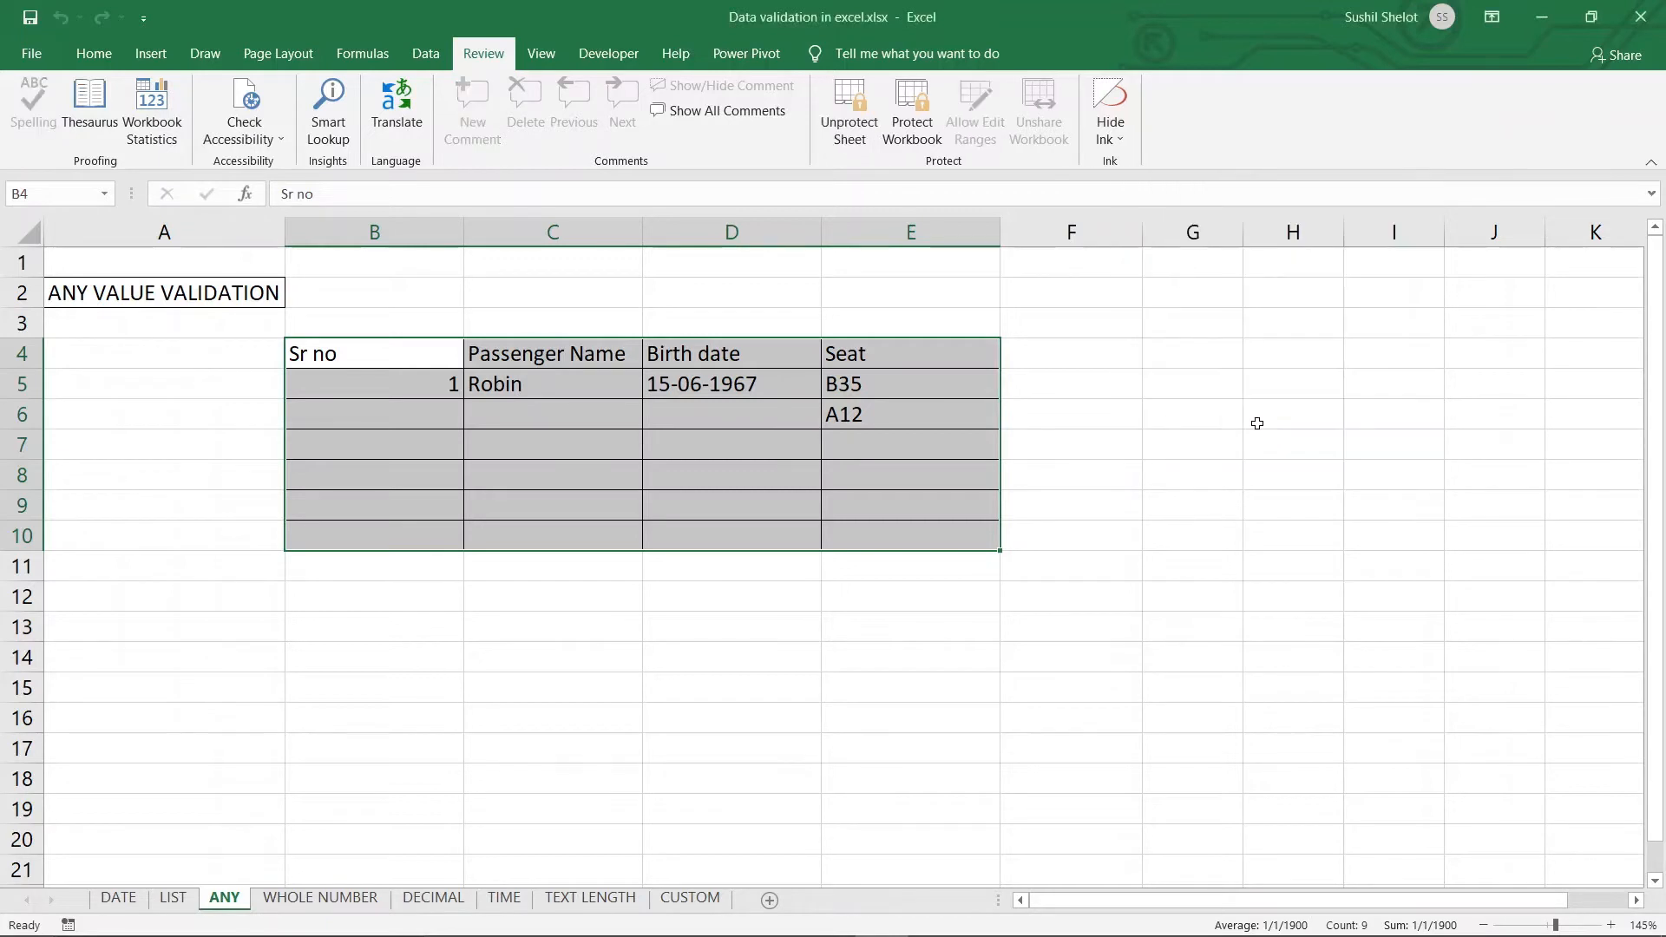
click(1257, 423)
double_click(1257, 423)
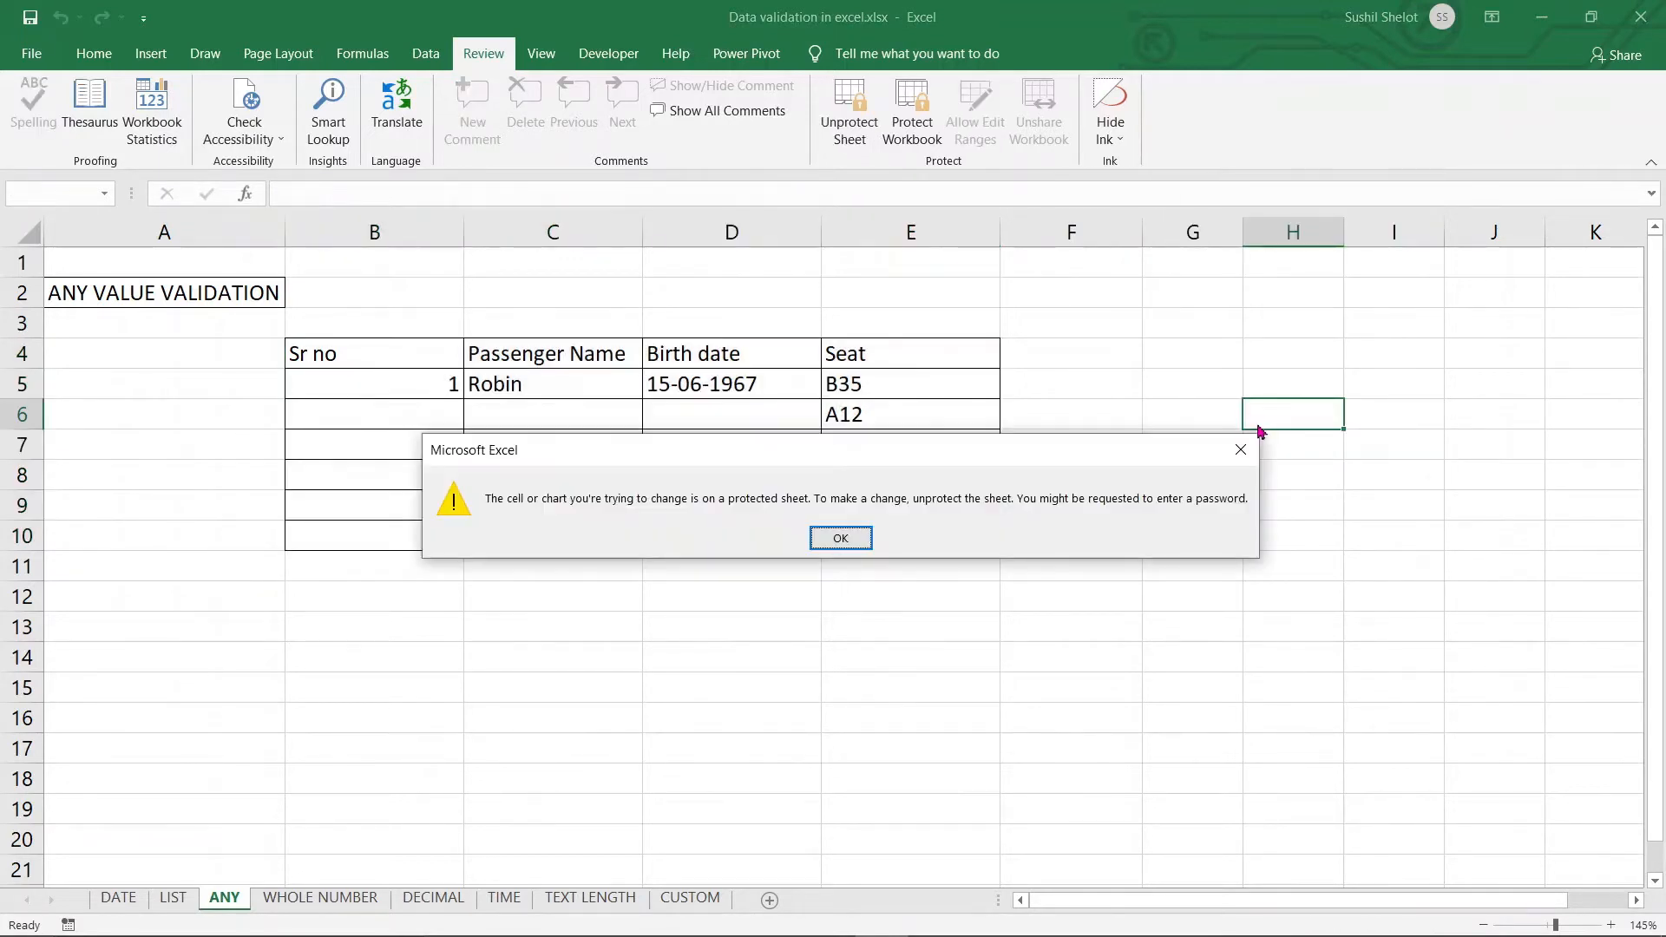
click(846, 542)
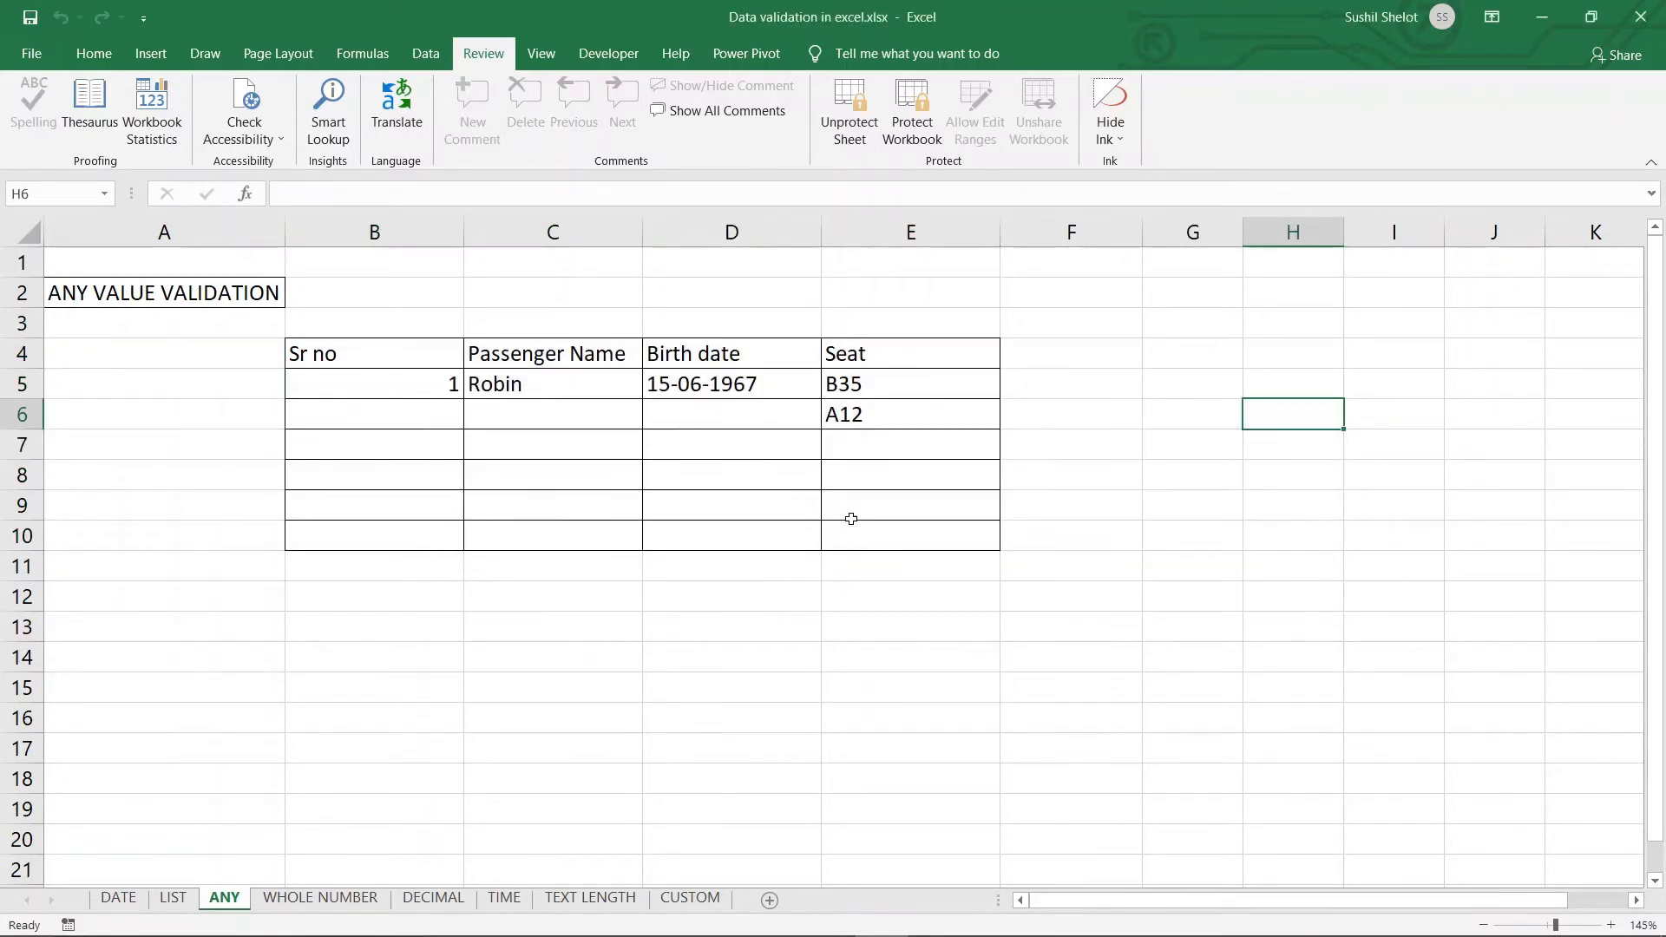
Enter seat D36 in E7 inside the editable Fill range
click(860, 450)
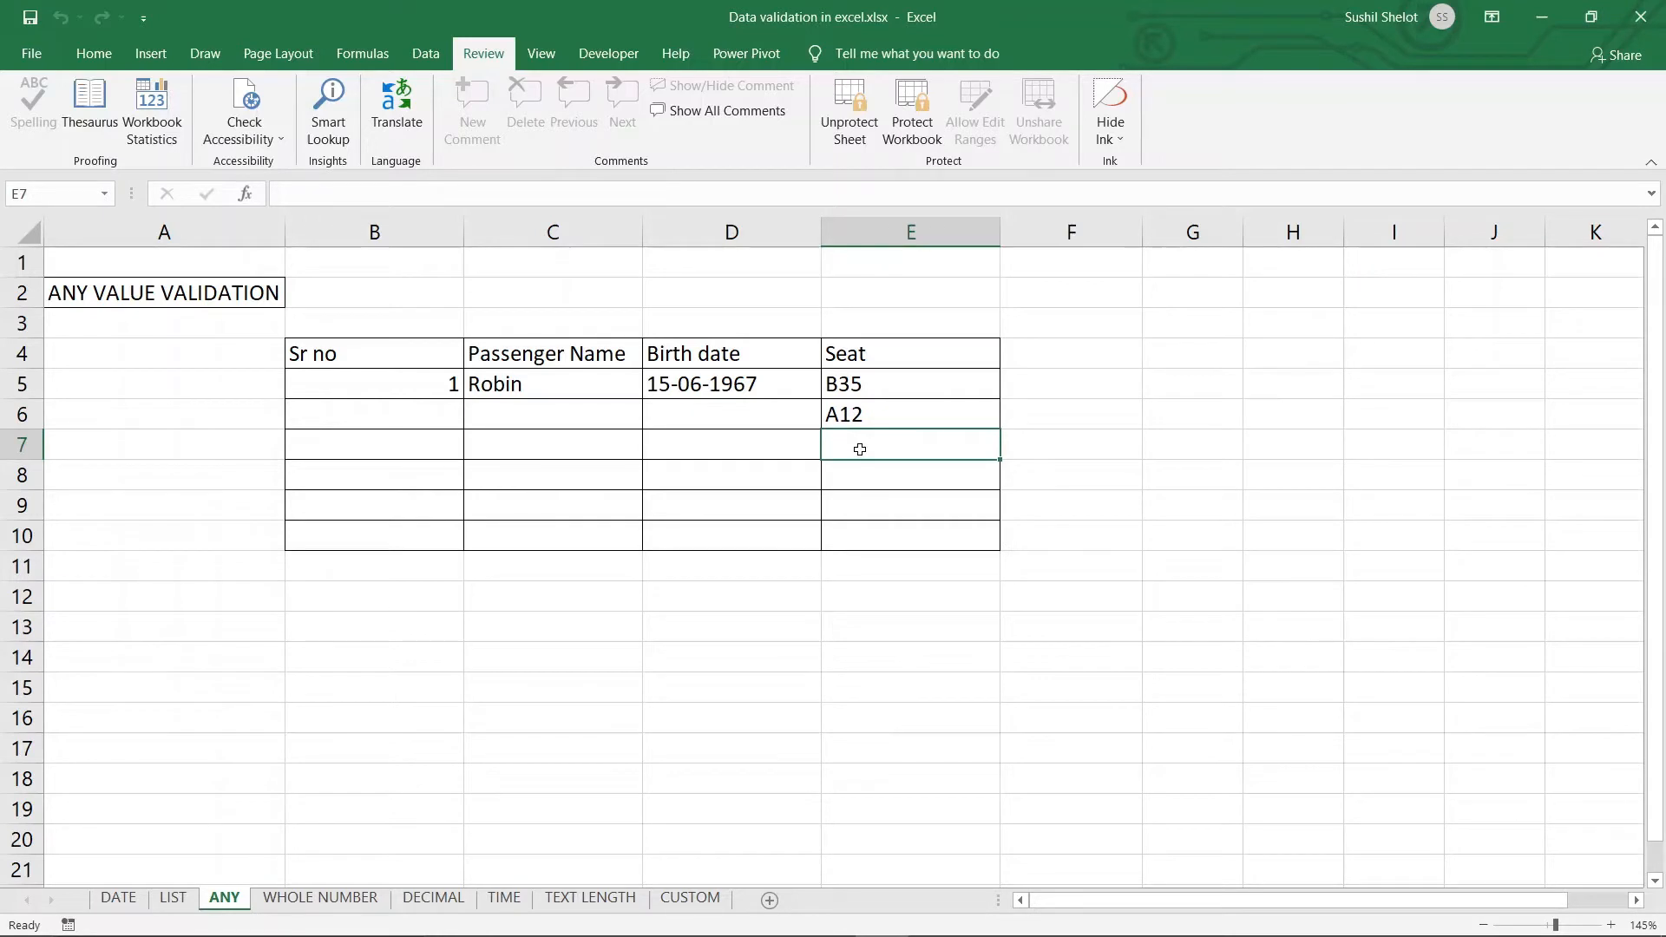
text(D36)
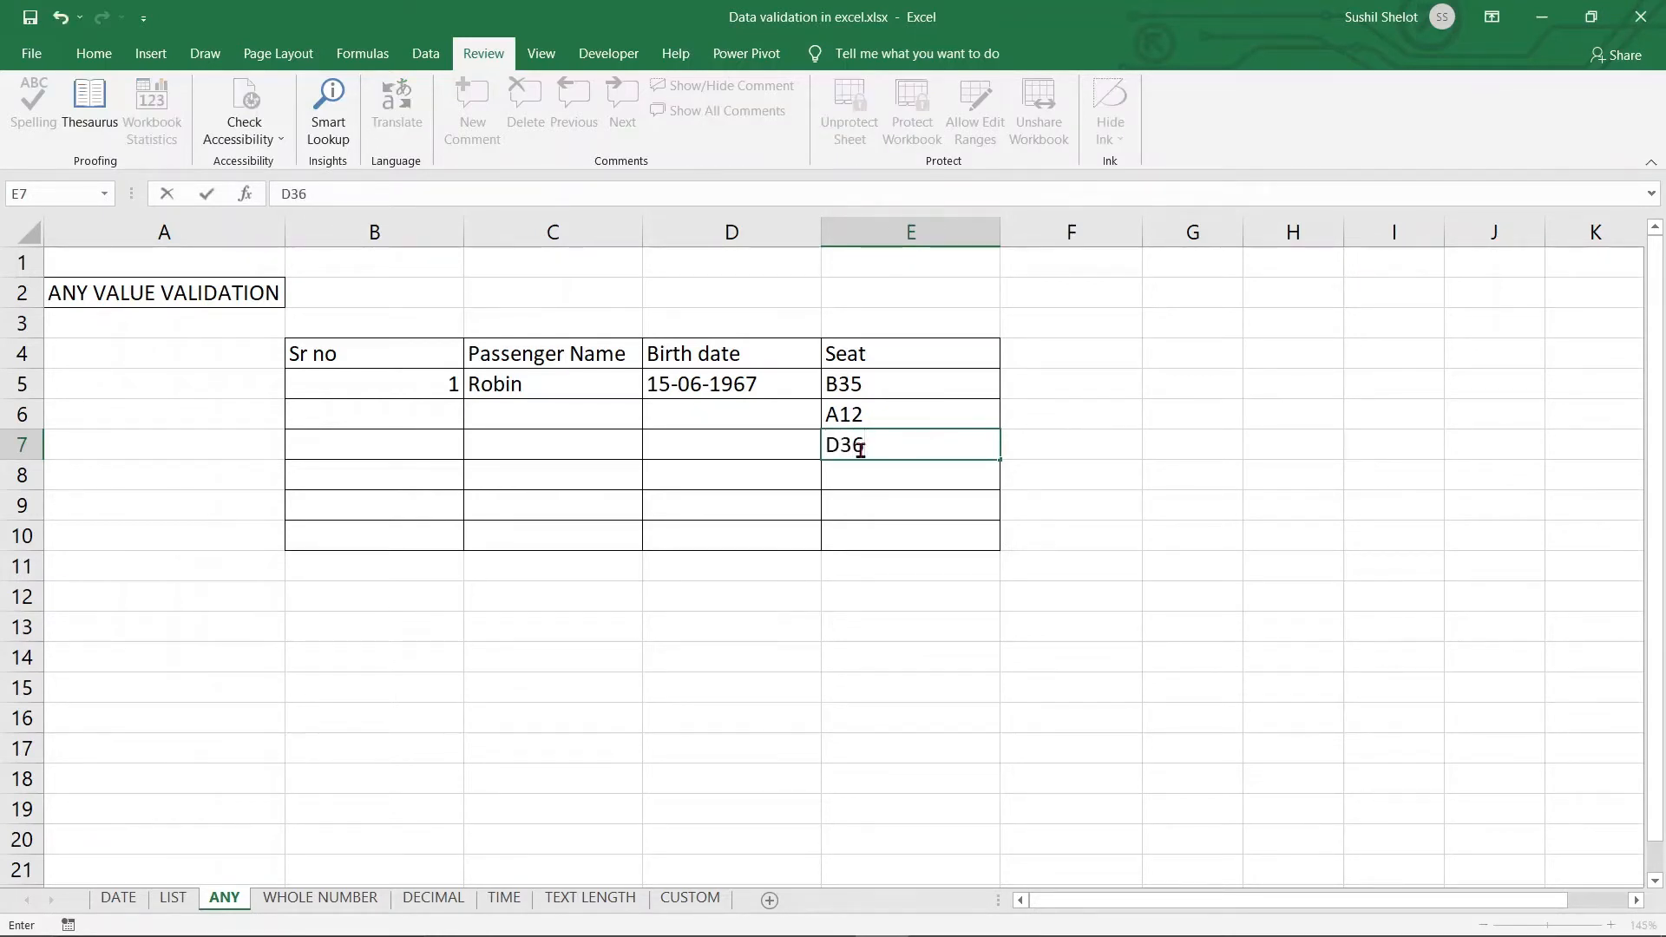
key(Return)
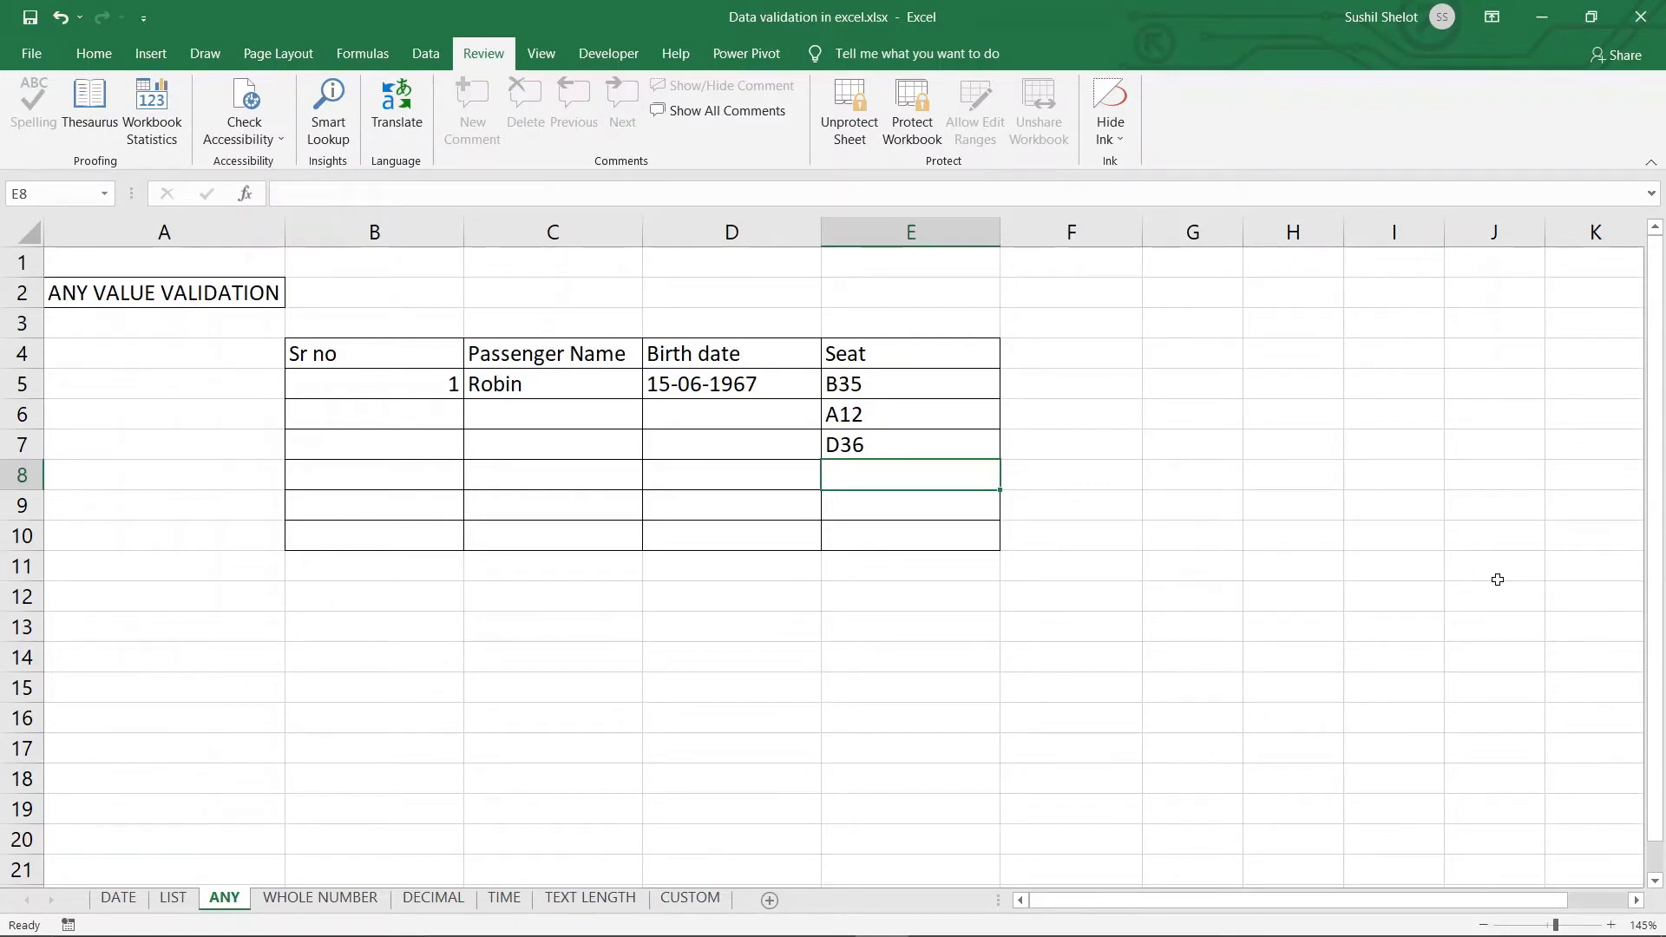
Select the passenger entry rows B5:E10 of the table
click(393, 358)
drag(393, 358, 903, 538)
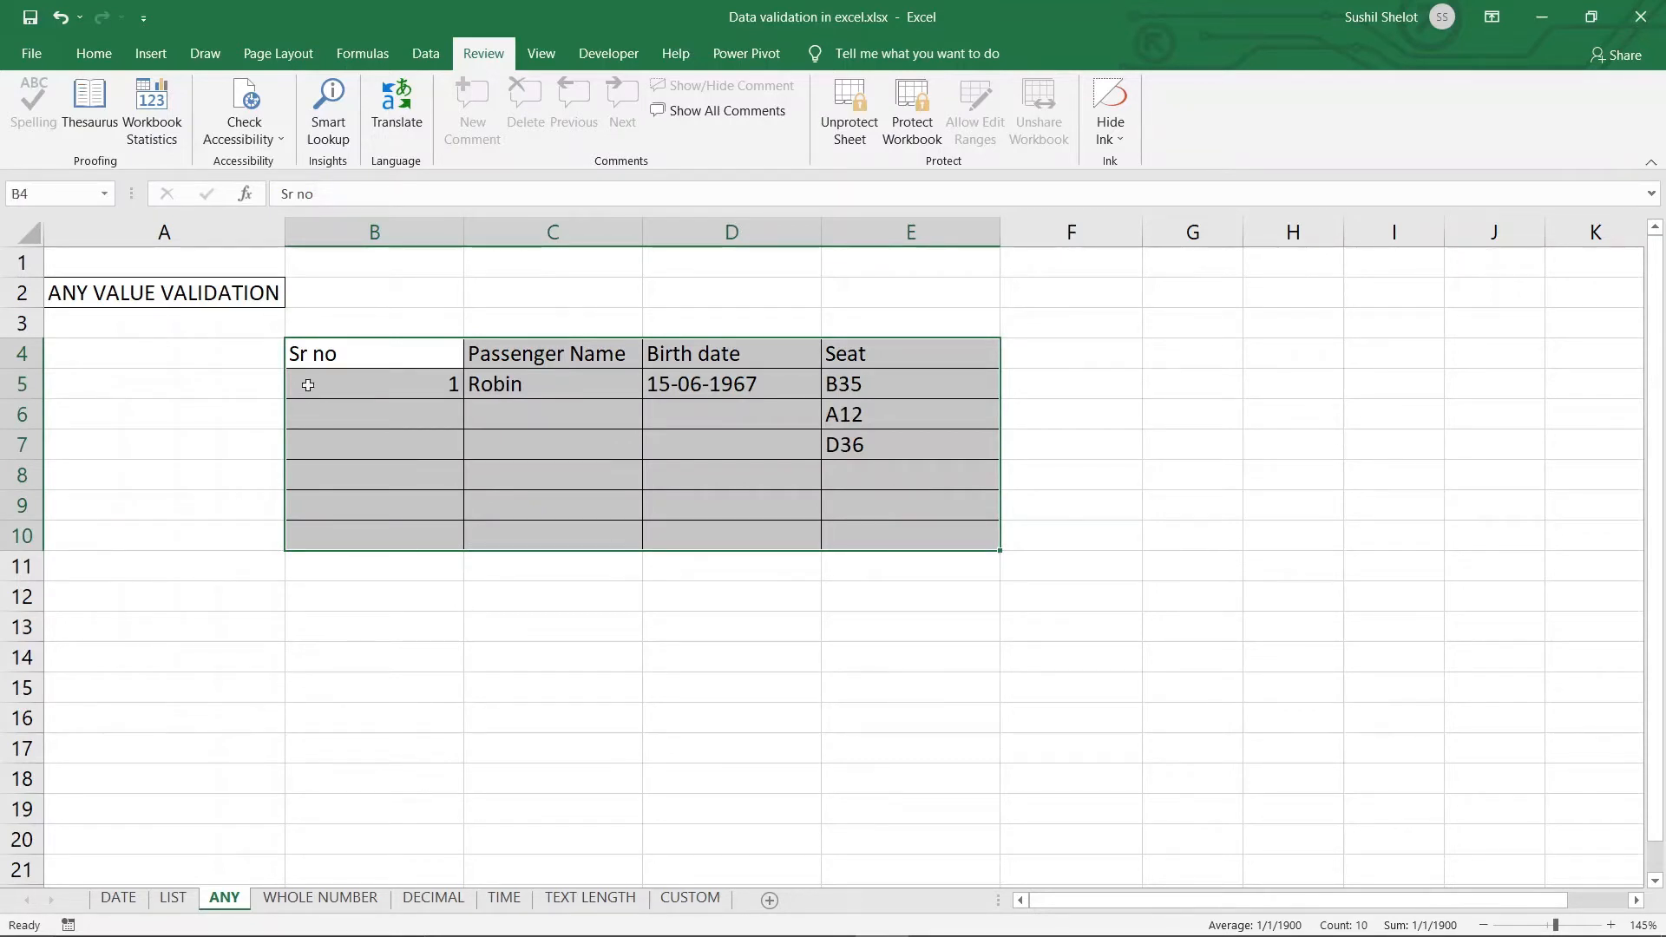
drag(329, 384, 861, 532)
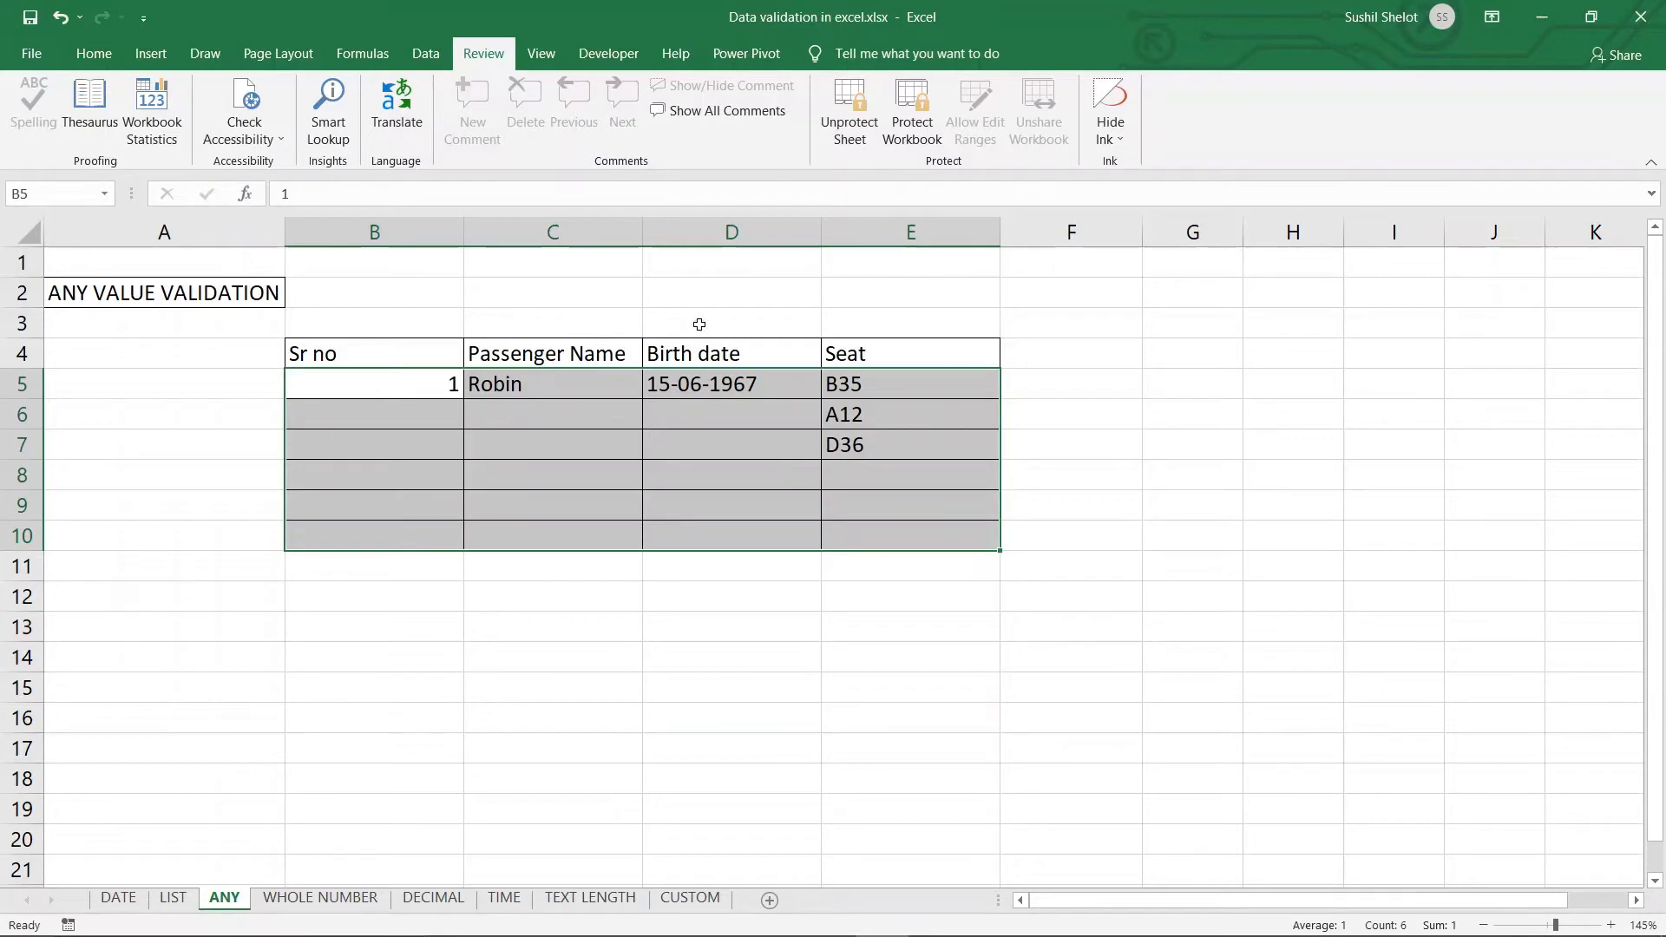
Unprotect the ANY sheet from the Review tab and select the table B4:E10
click(425, 53)
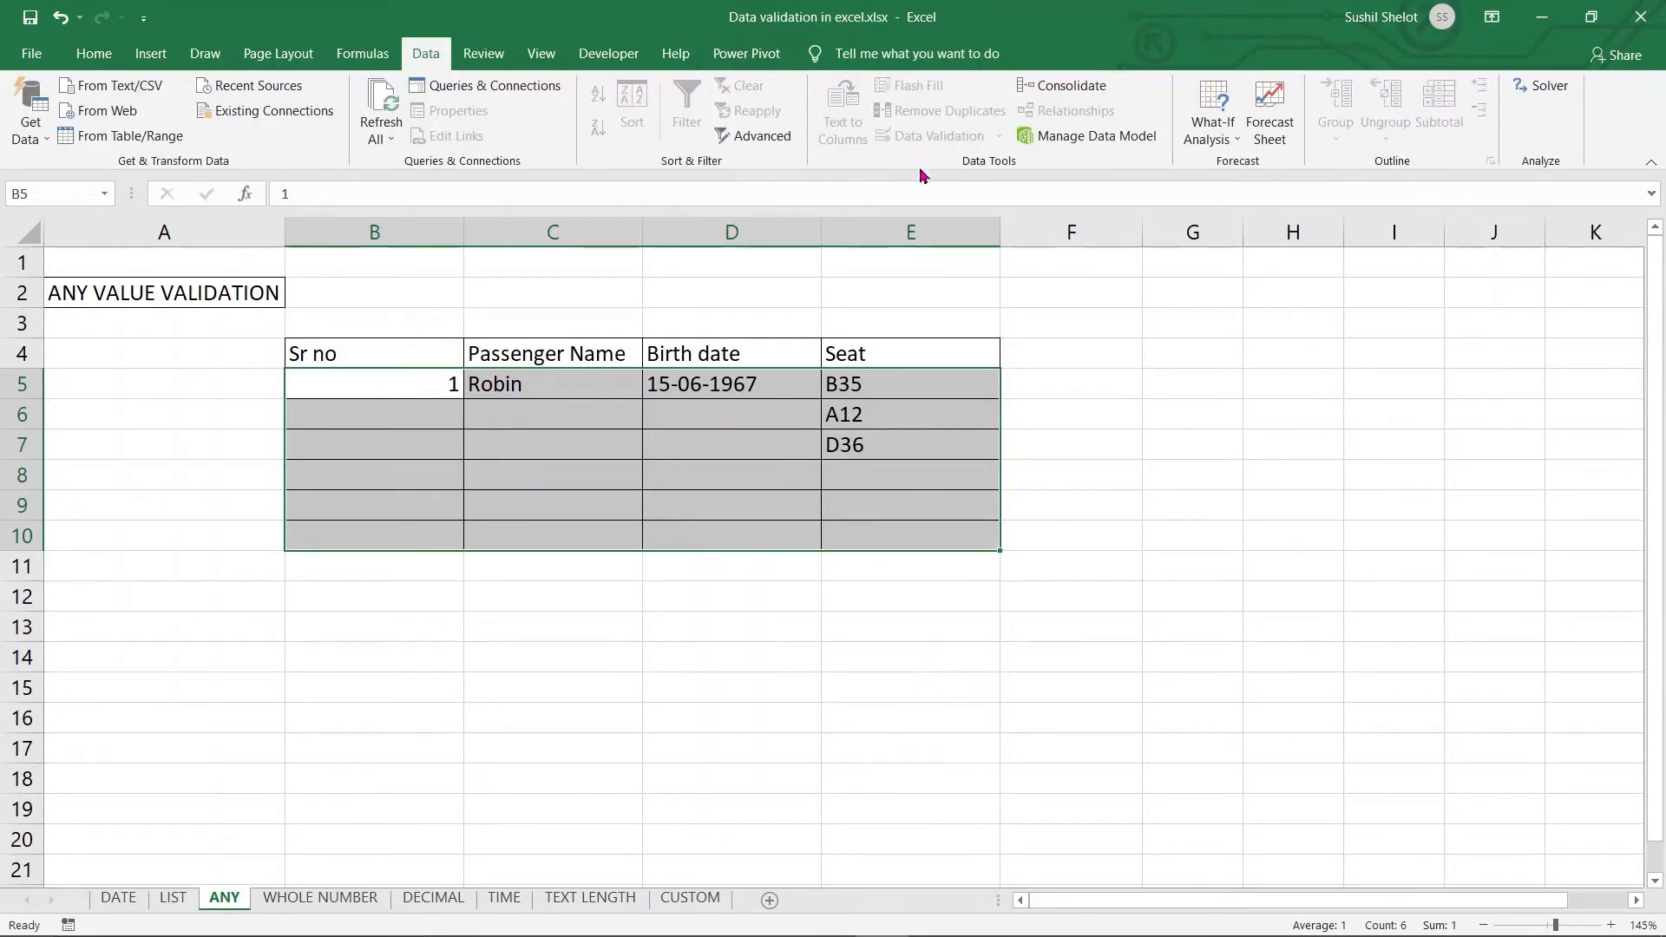
click(922, 503)
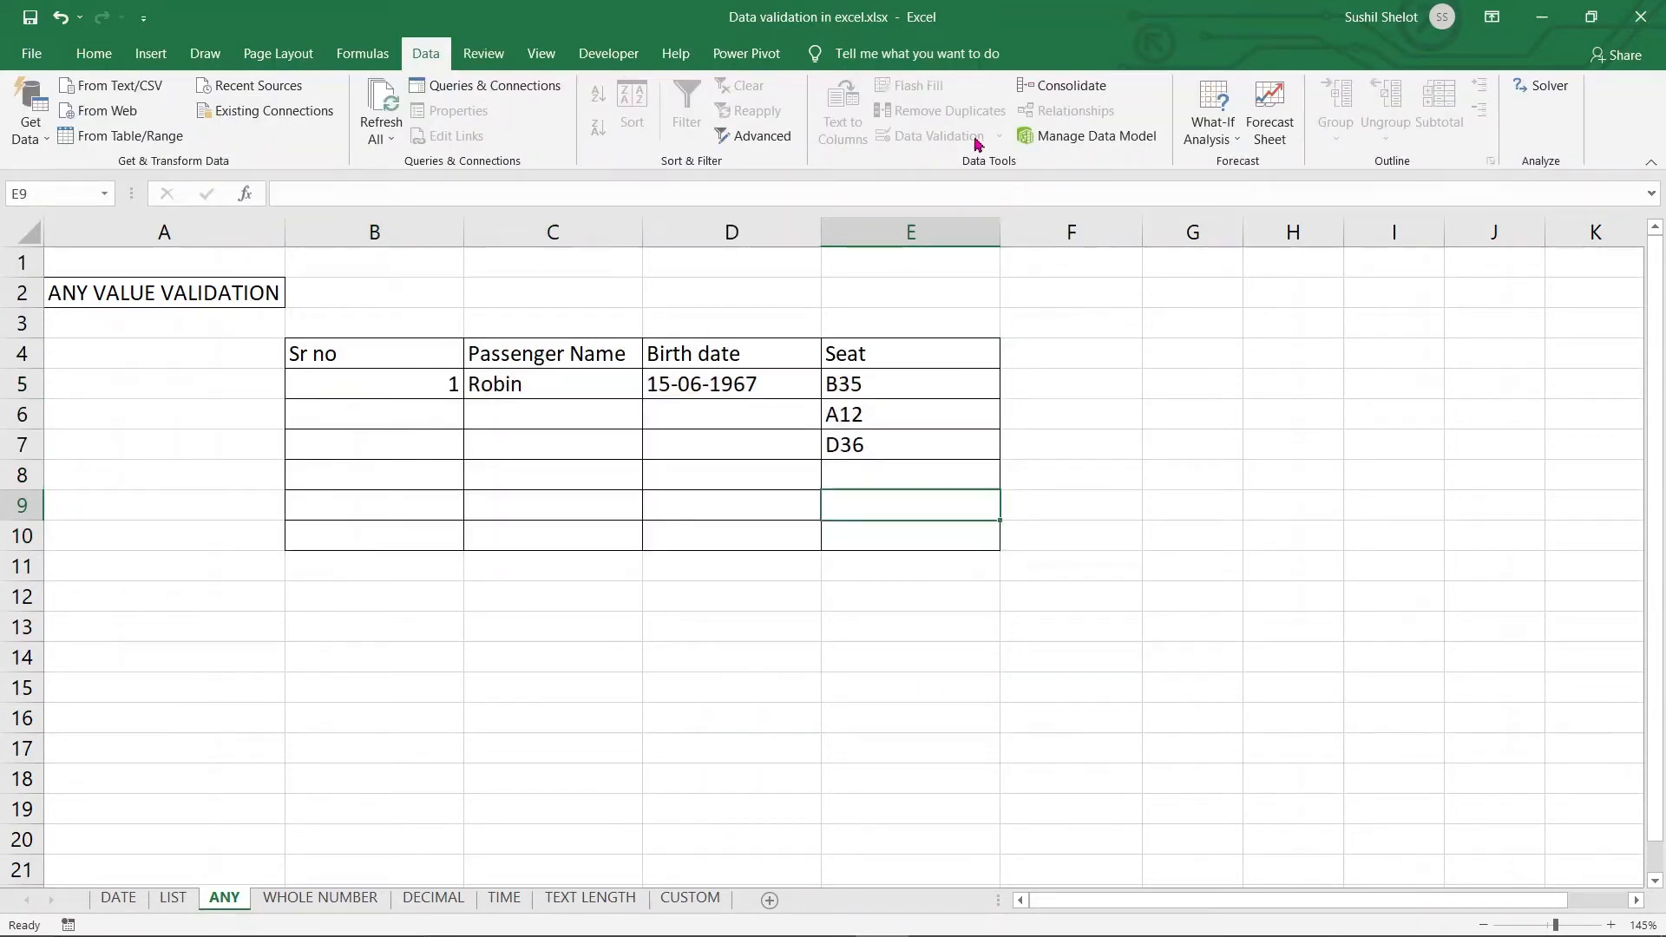
click(1127, 531)
click(499, 55)
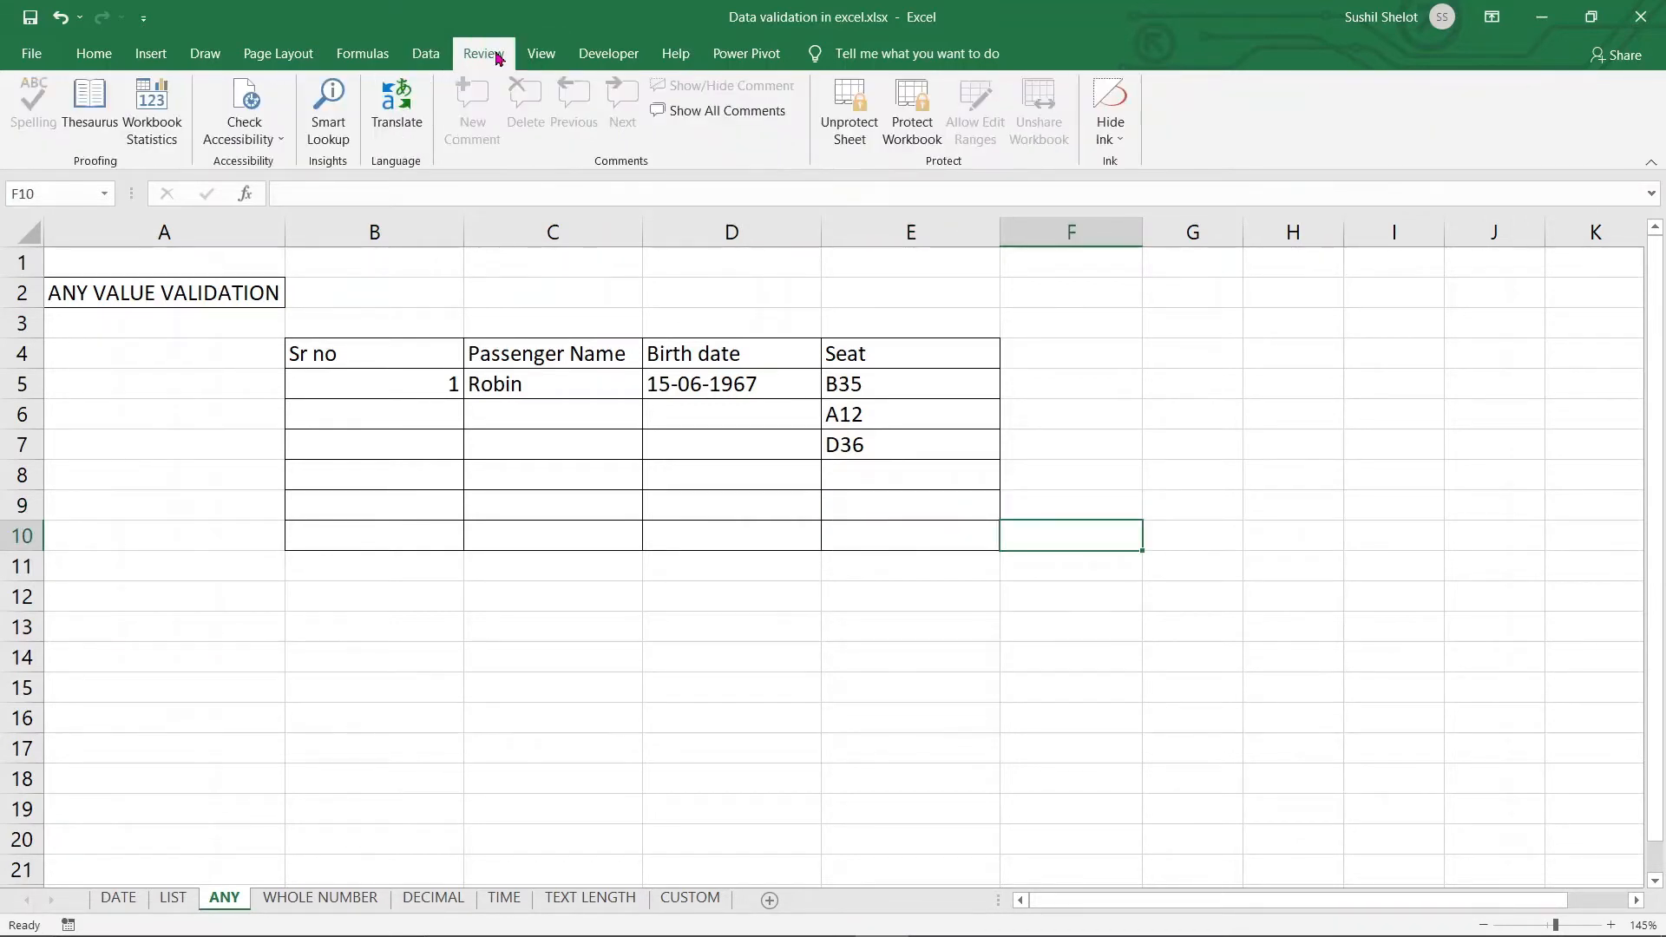
click(859, 103)
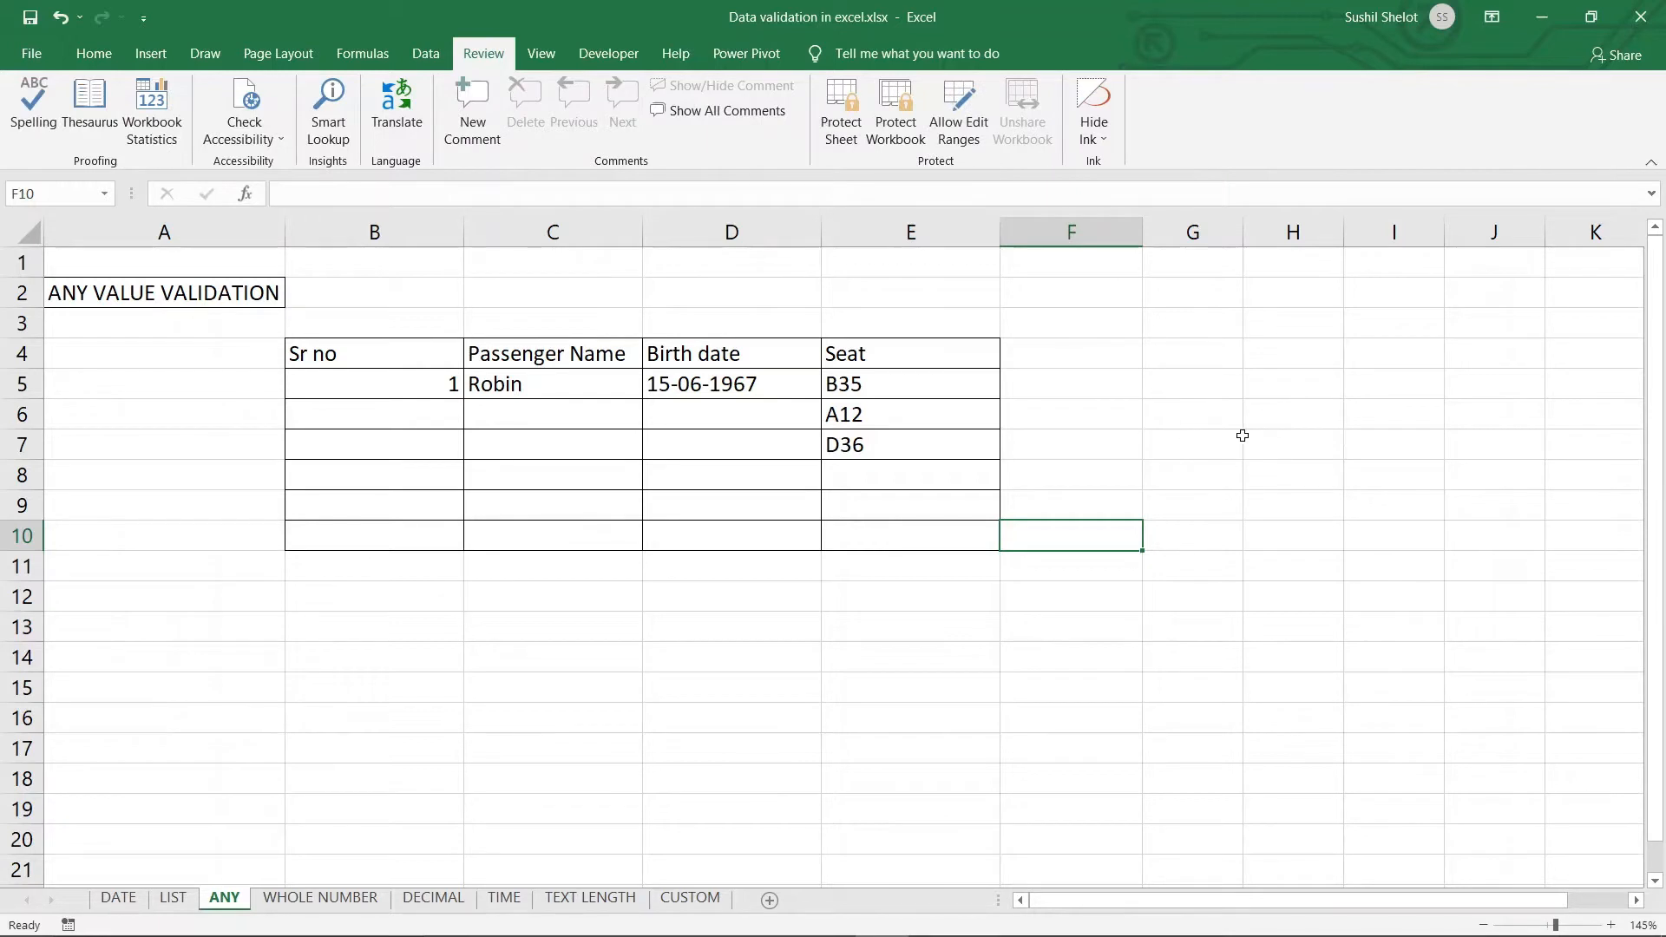
drag(408, 347, 875, 529)
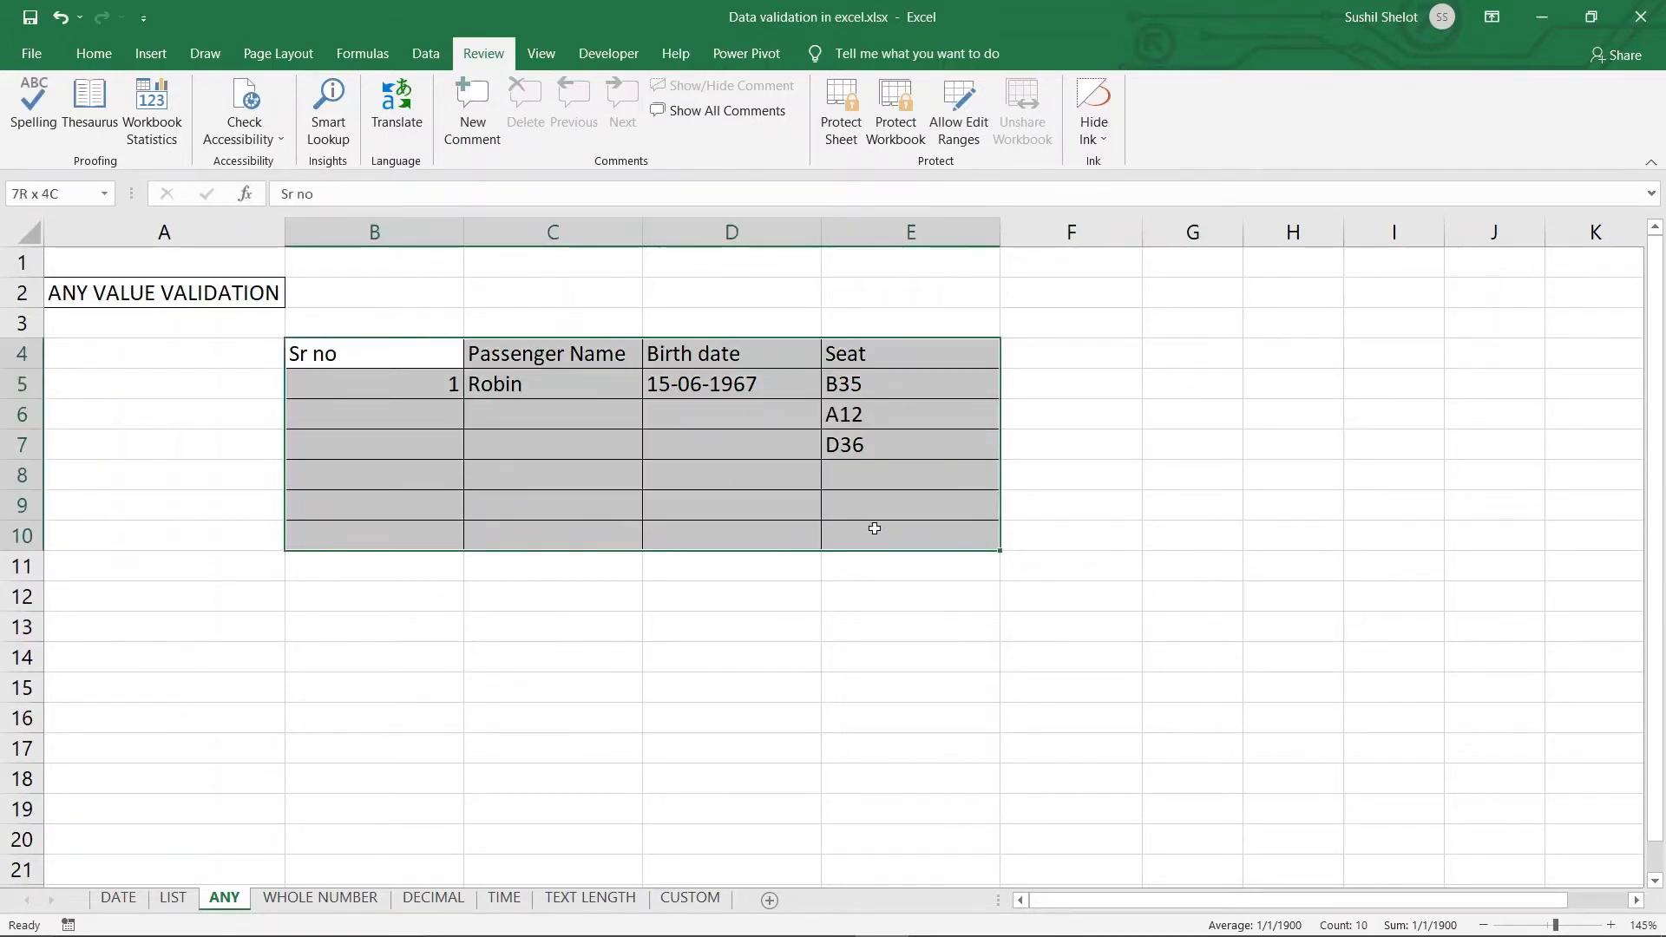
click(425, 54)
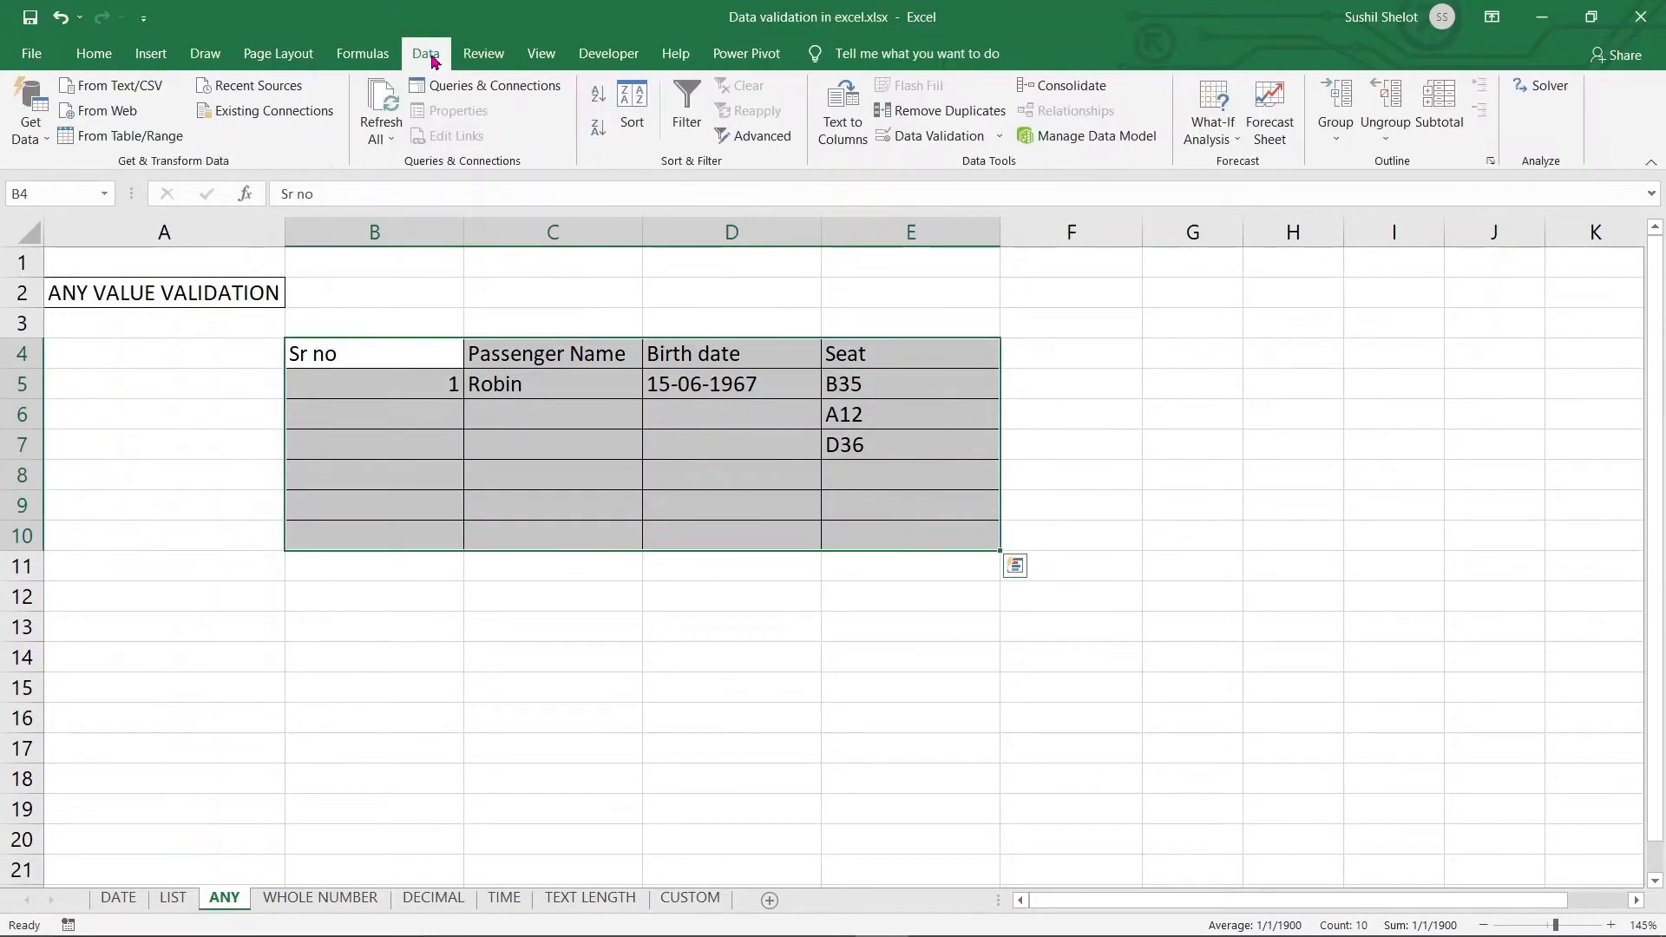
click(945, 136)
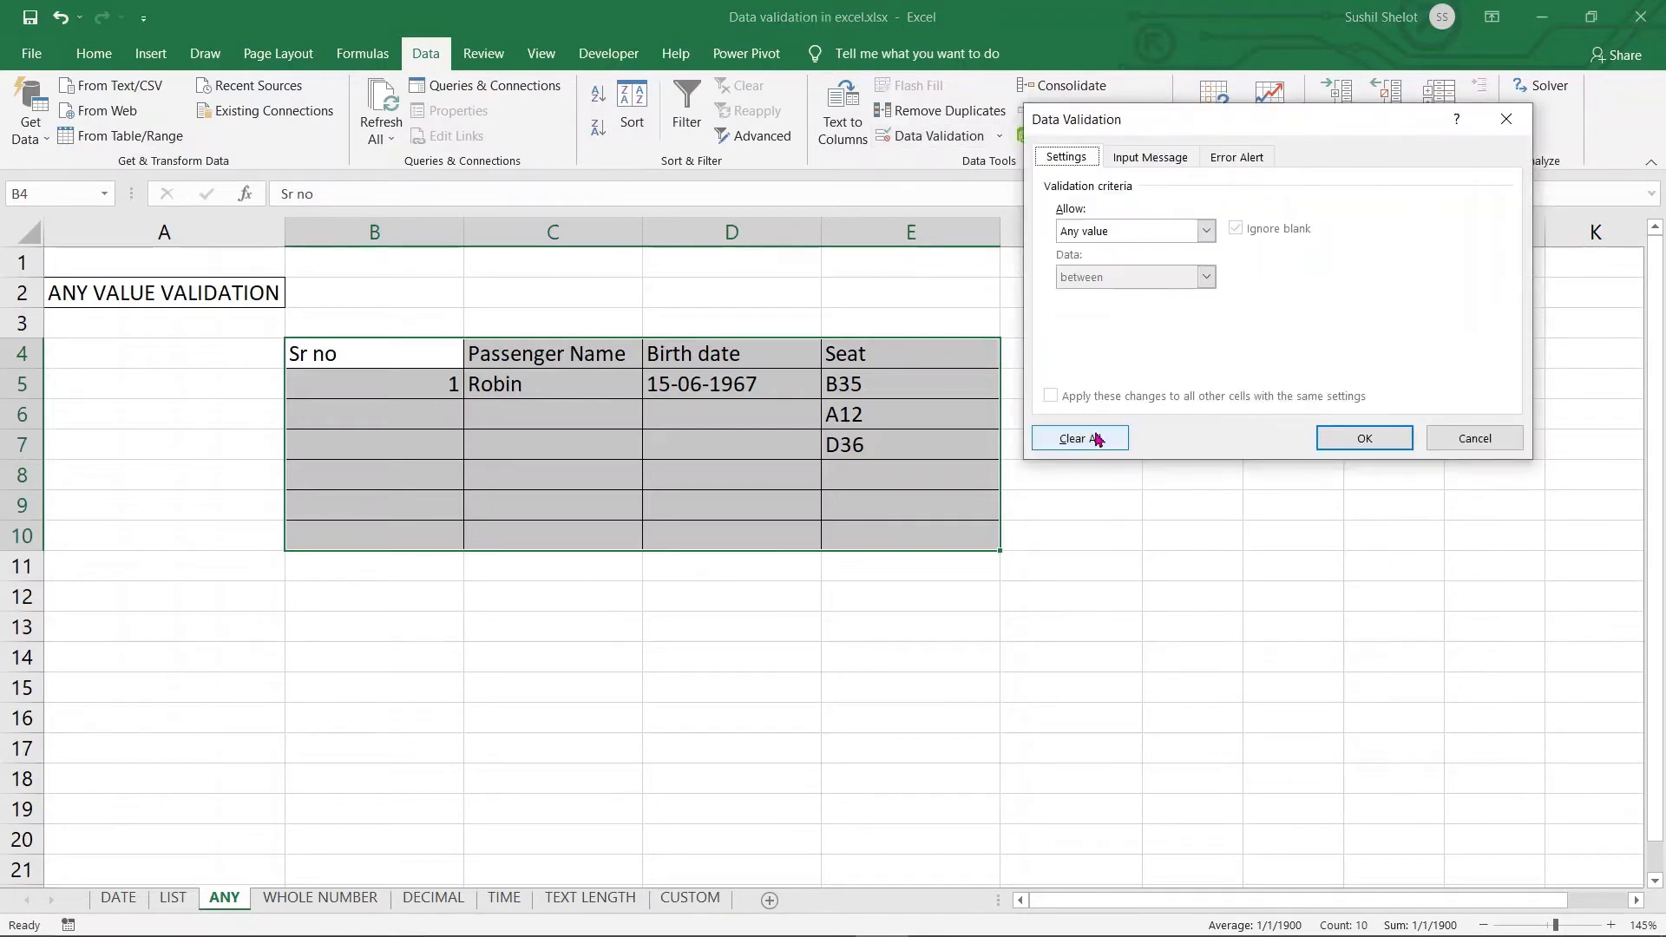
click(1098, 439)
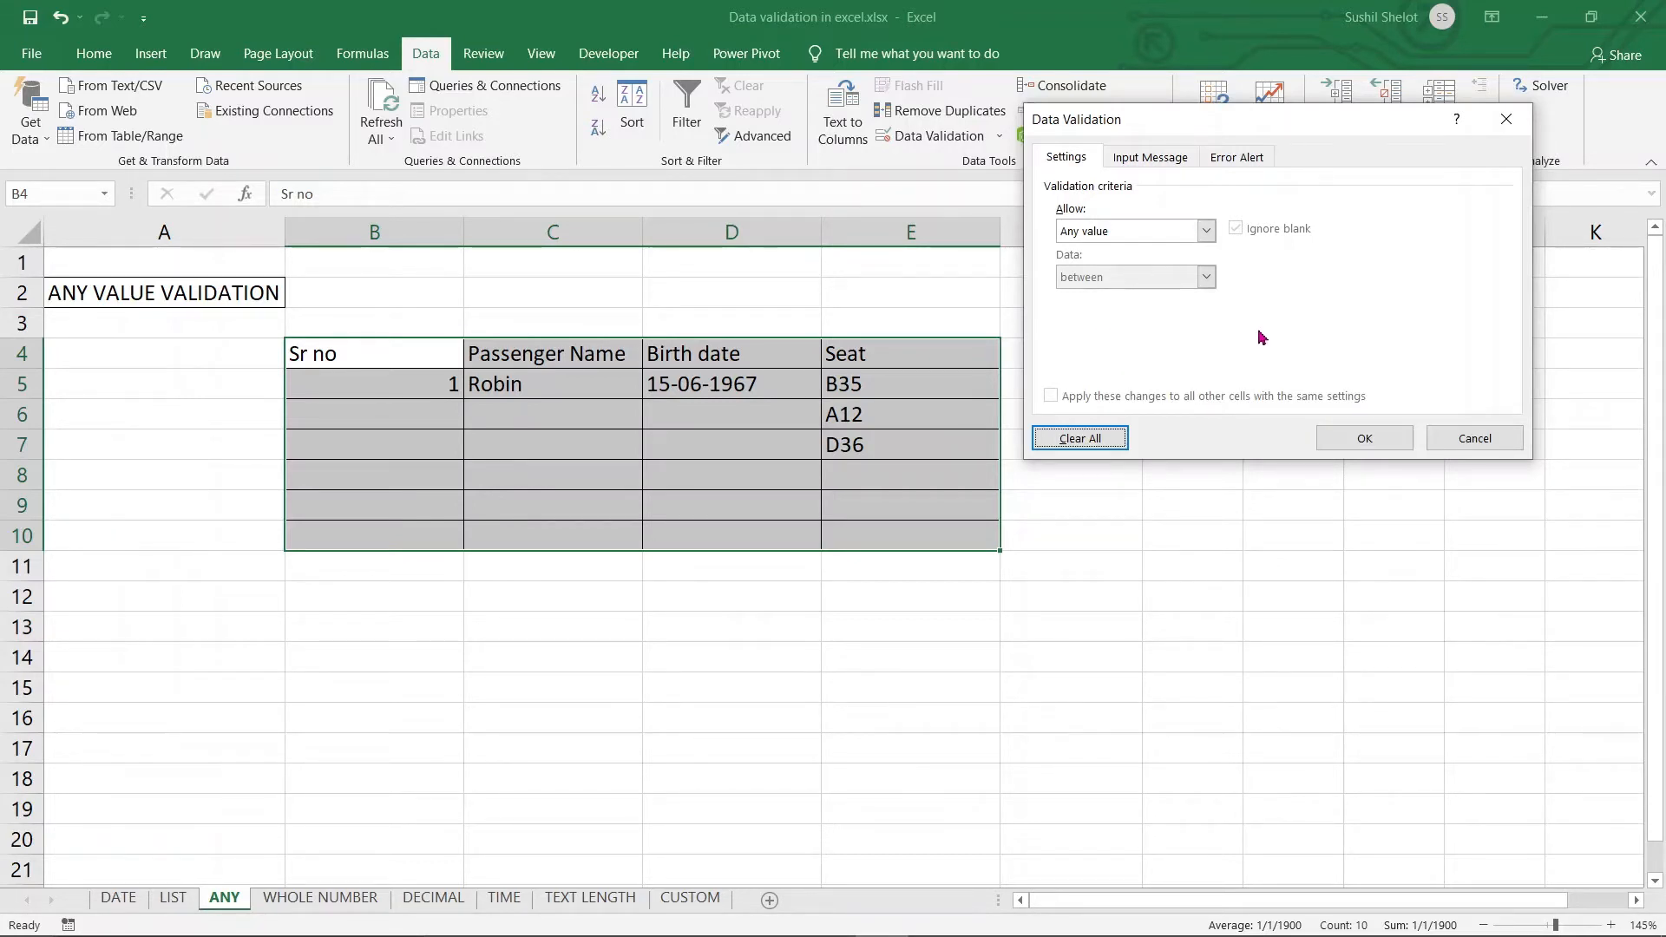
click(1153, 161)
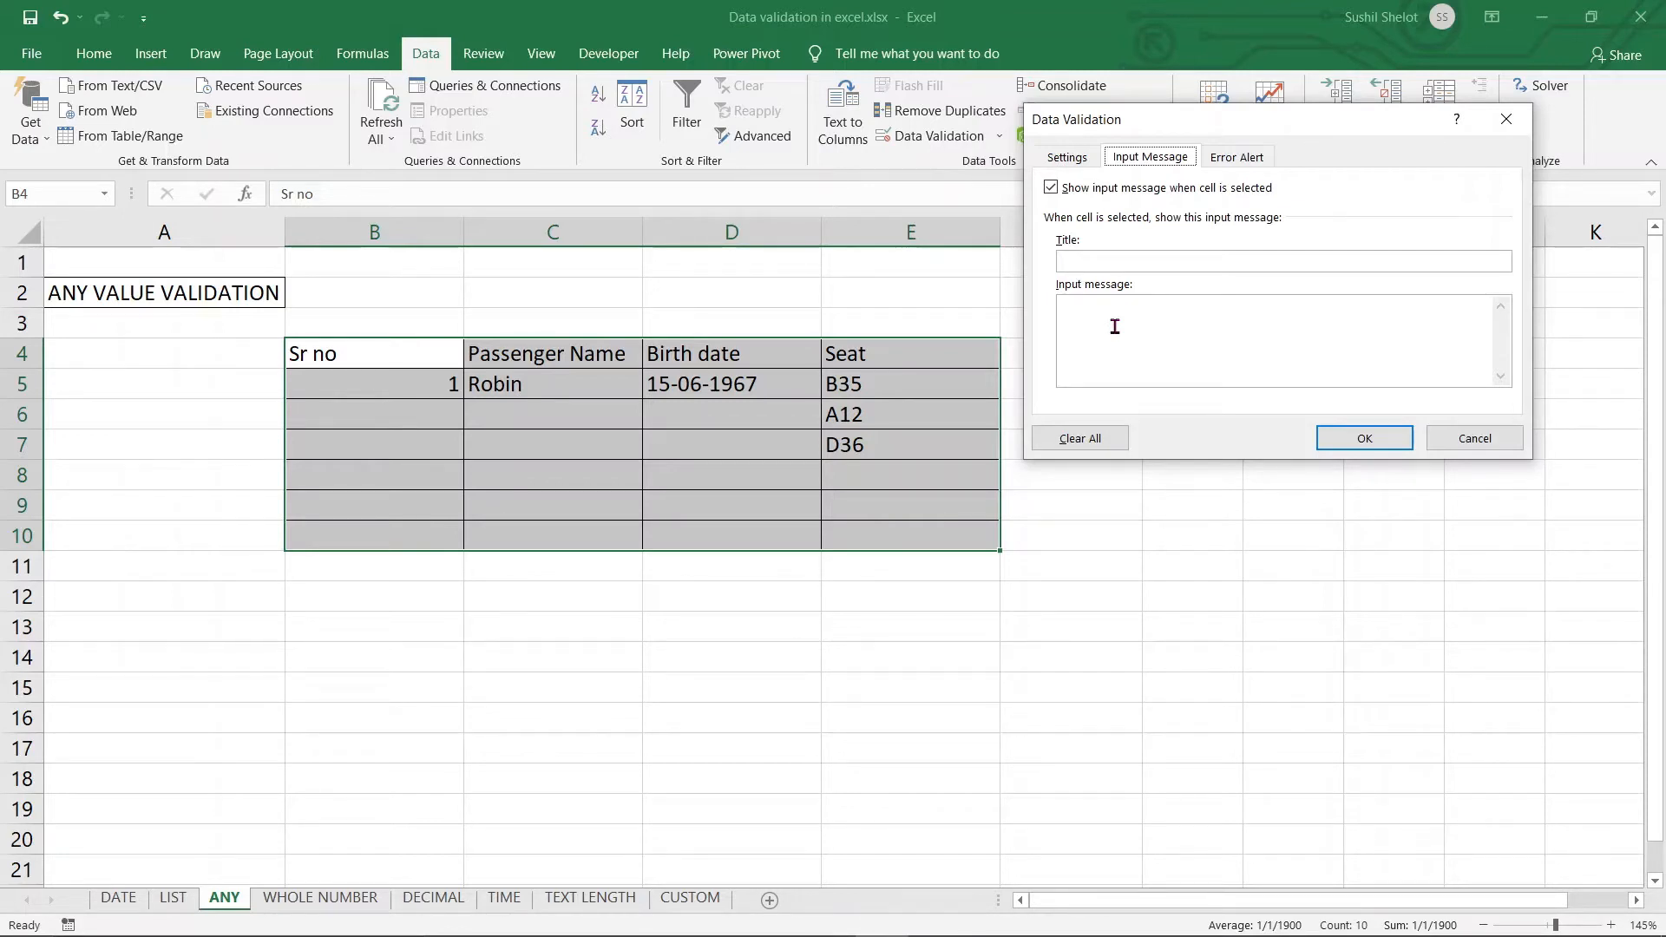
click(1457, 441)
click(1214, 587)
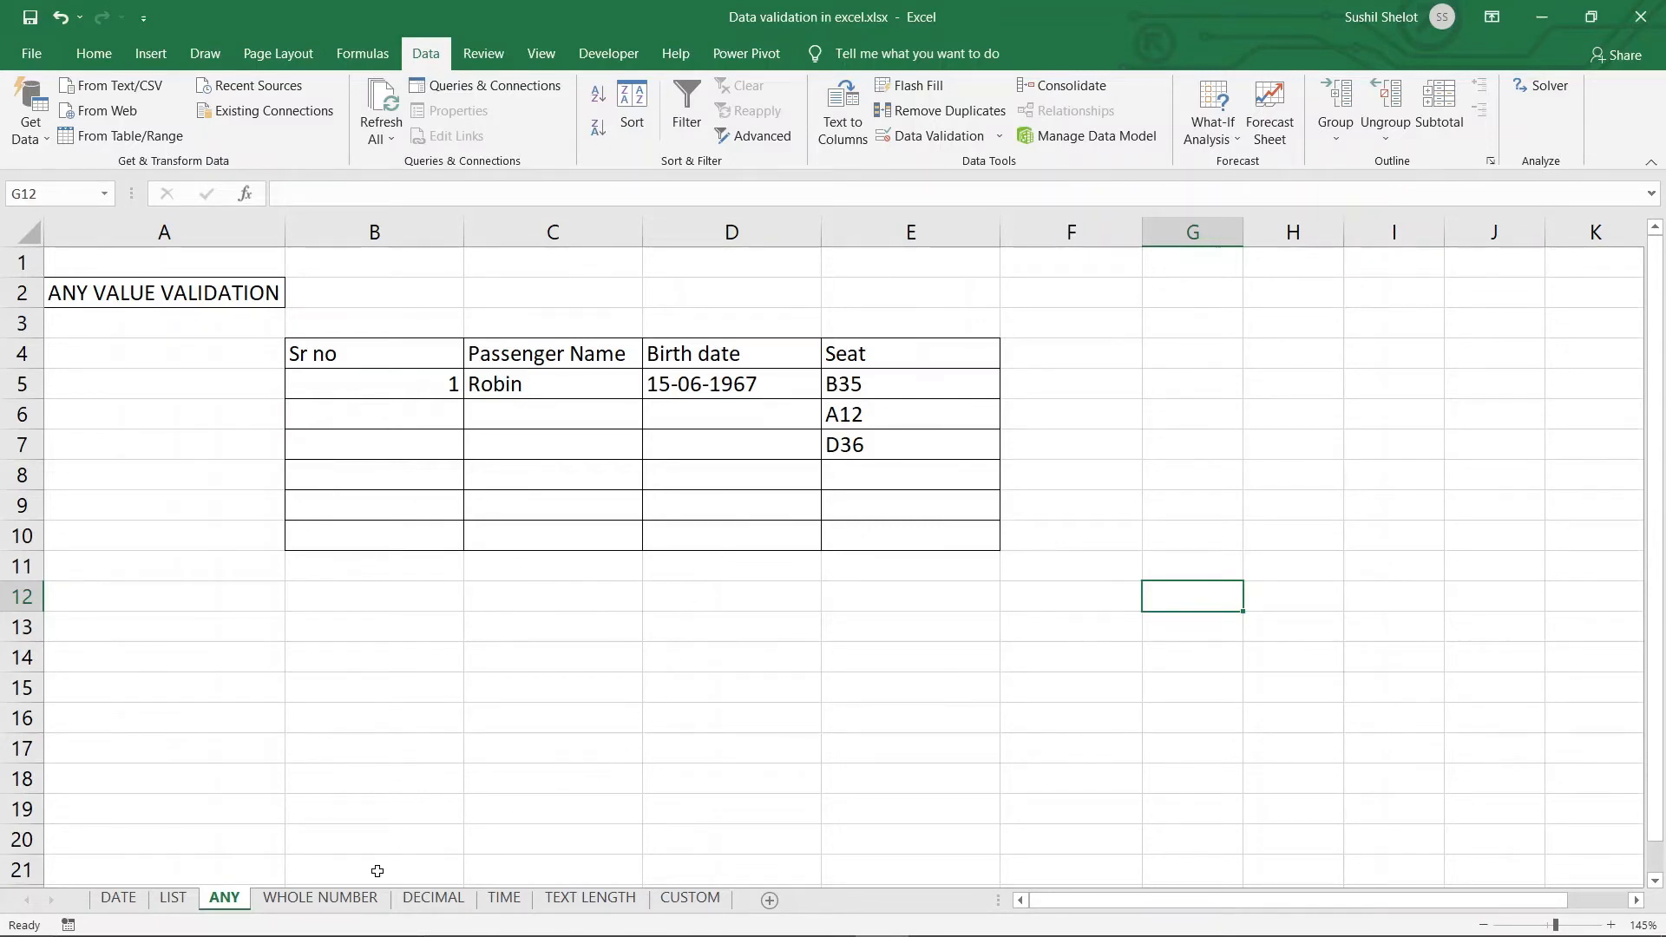
Go to the WHOLE NUMBER sheet and select the monthly sale cells C3:C5
click(349, 907)
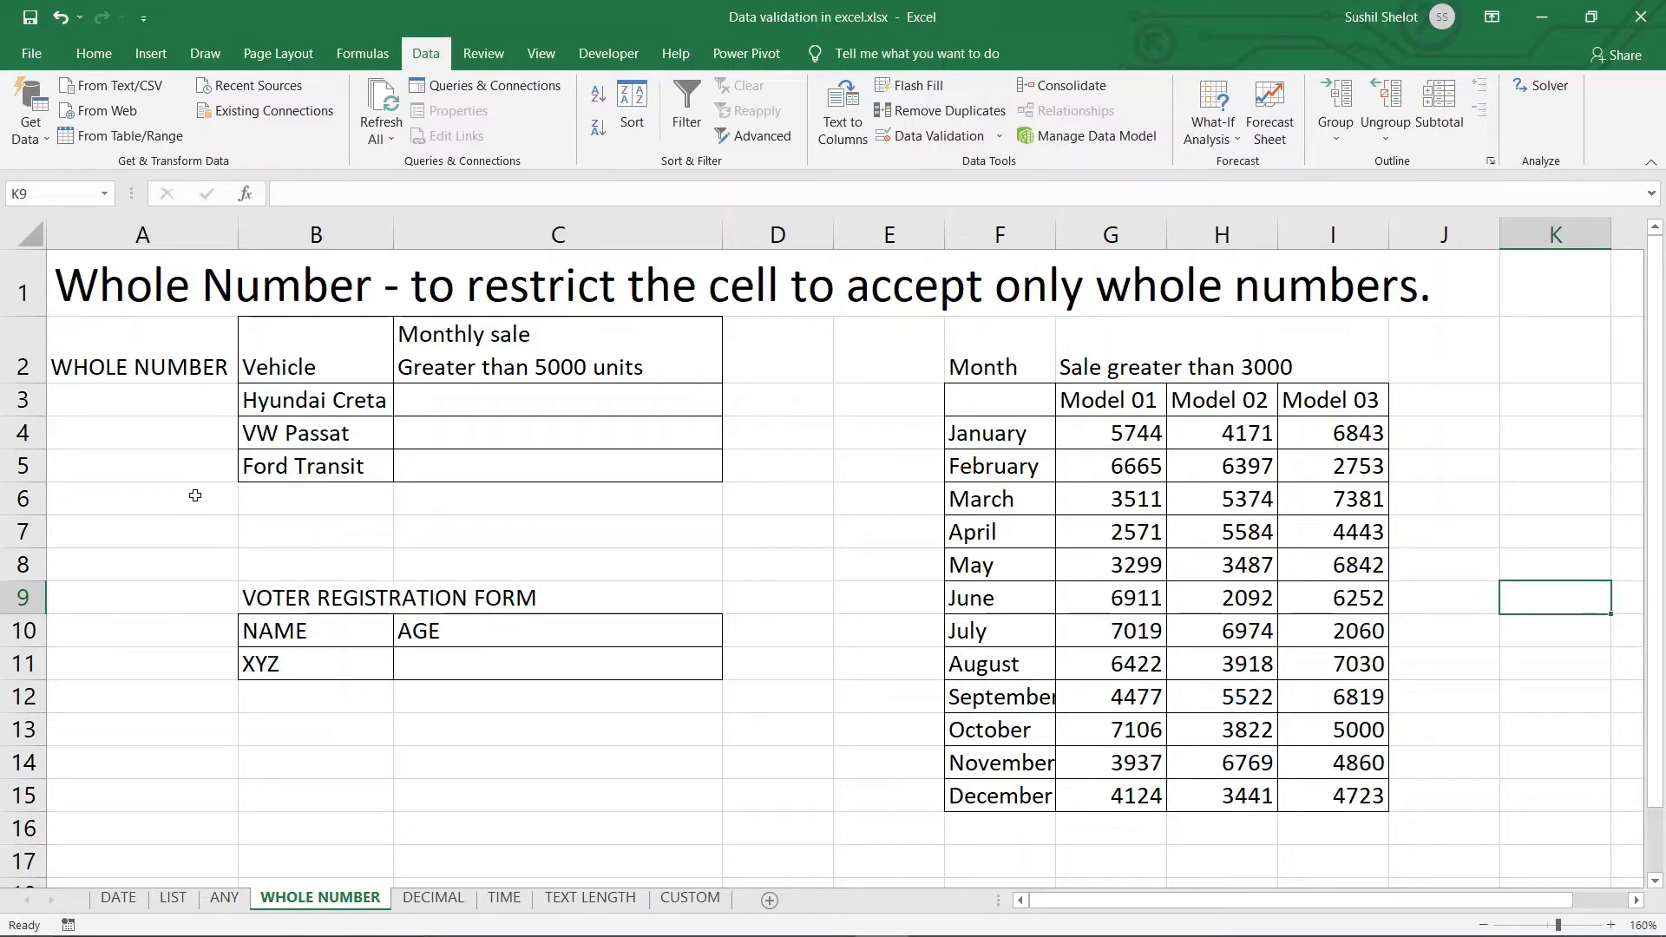
click(556, 409)
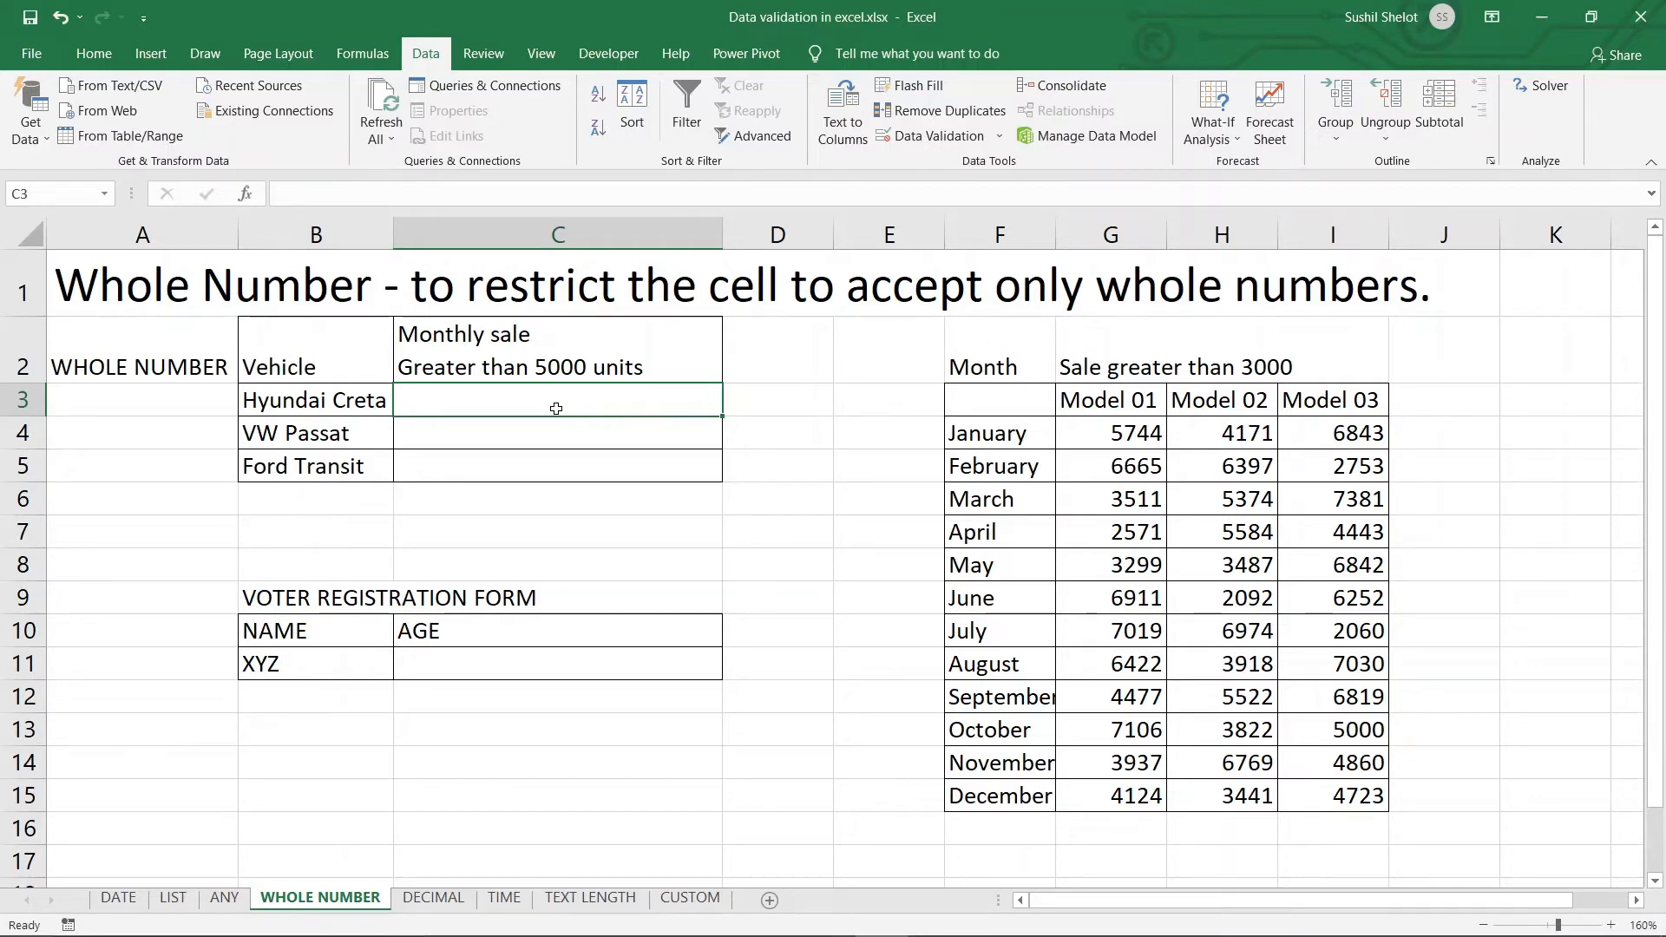
drag(556, 402, 556, 471)
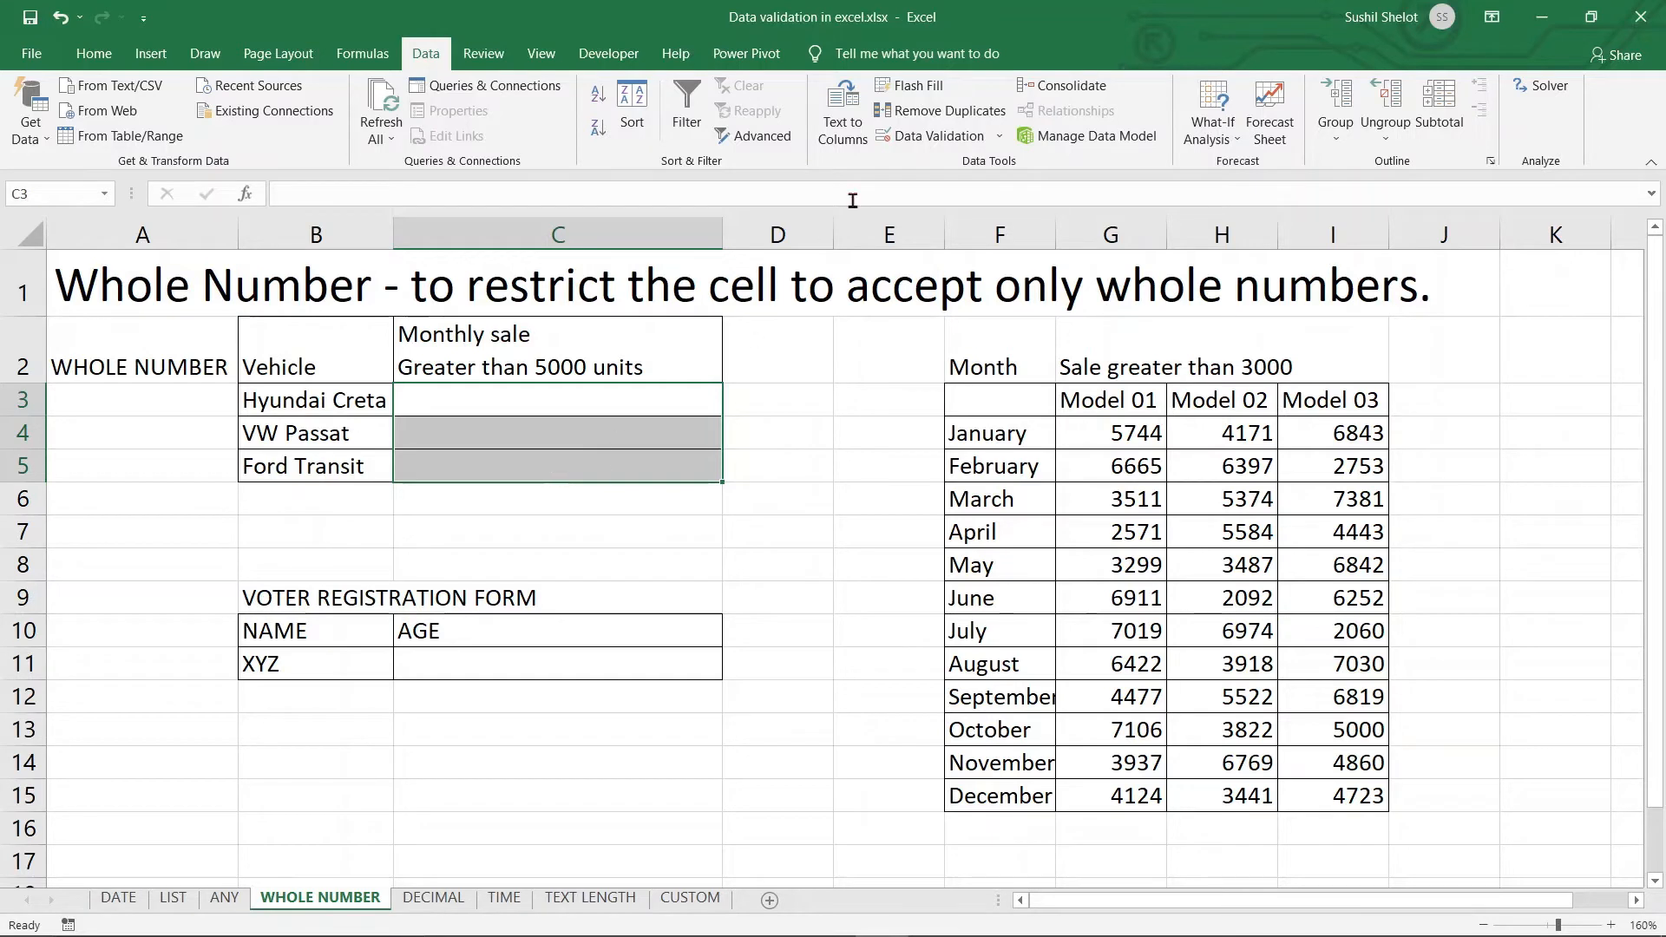
Set C3:C5 validation to Whole number, greater than, minimum 5000
click(941, 137)
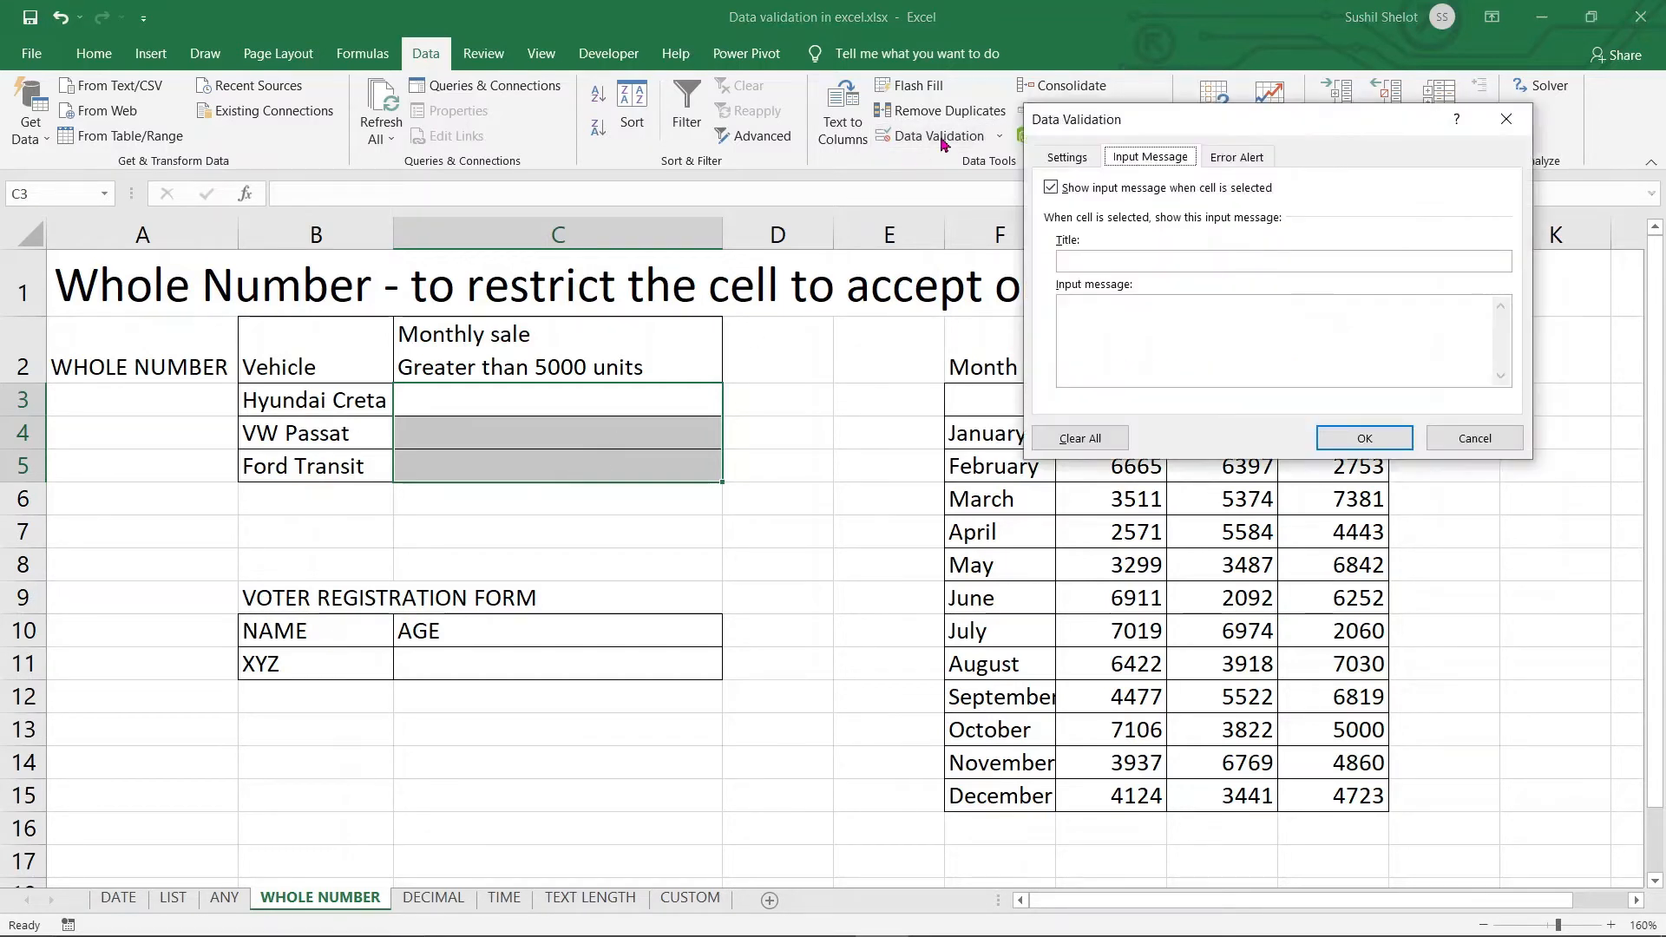
click(1082, 160)
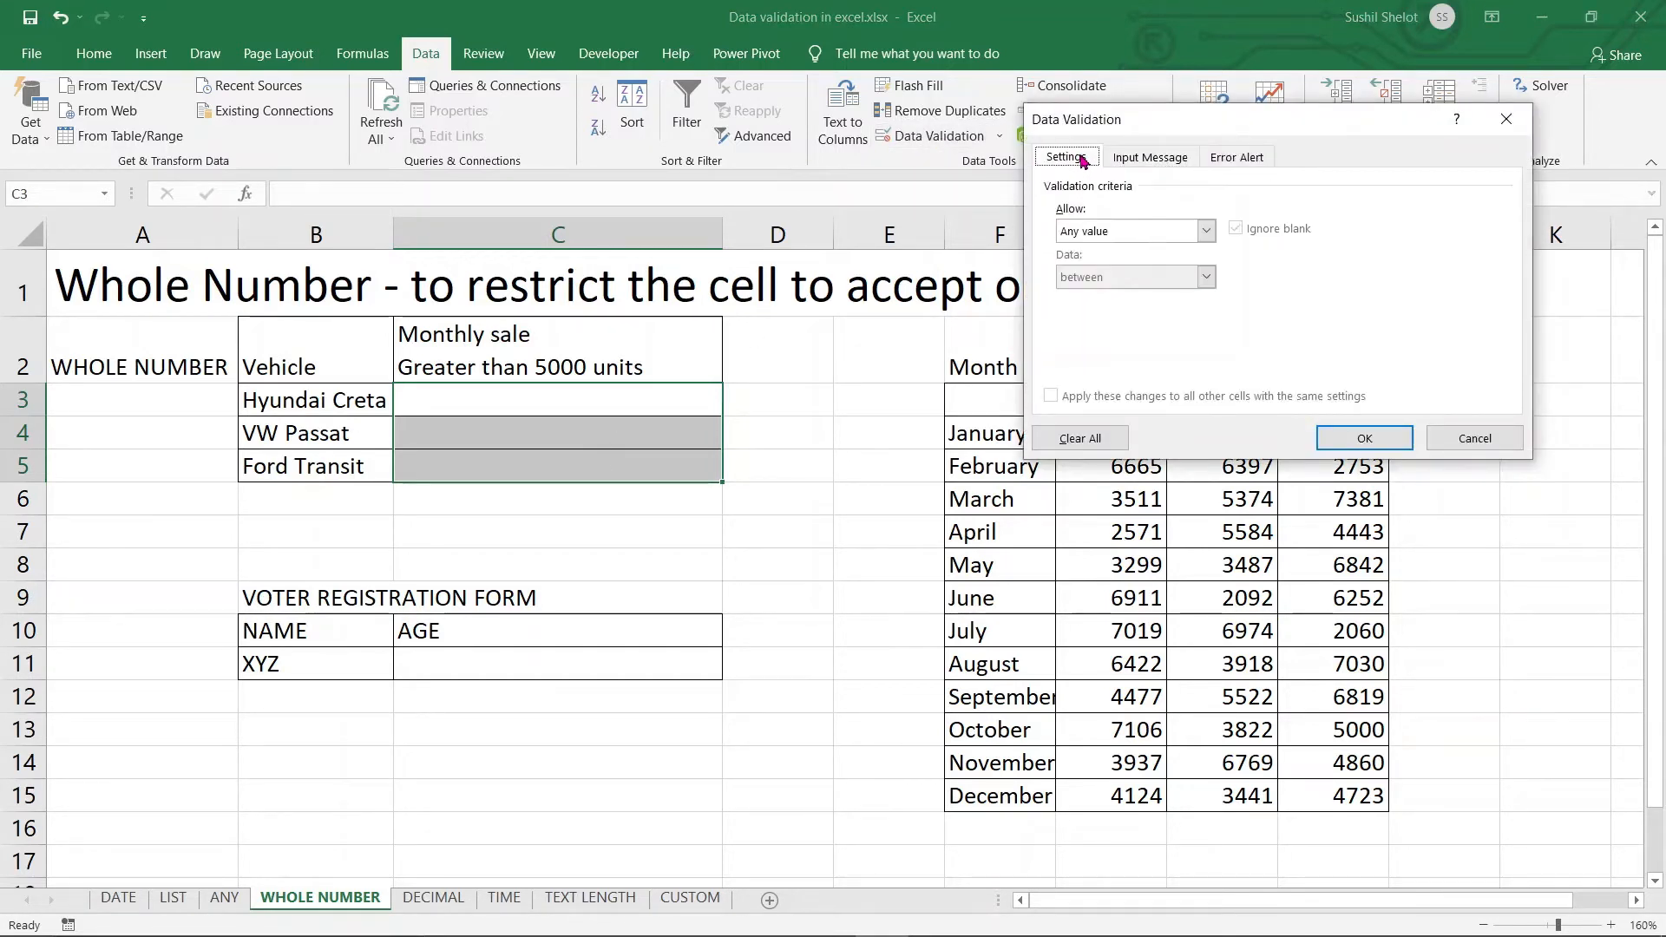
click(1206, 231)
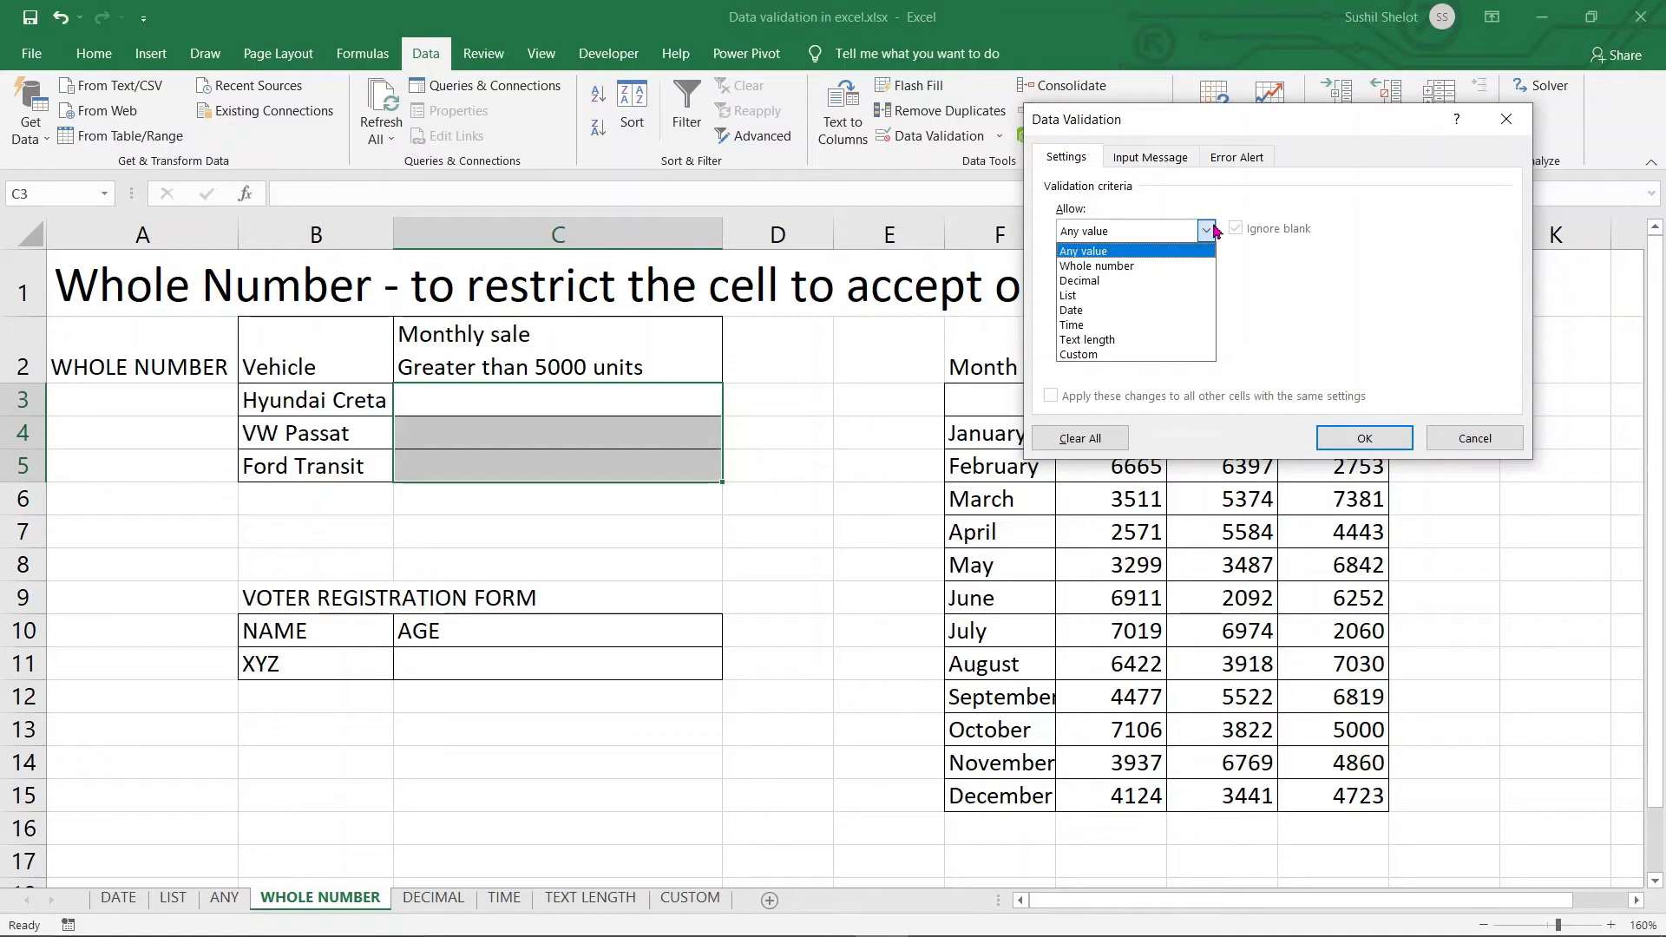
click(1187, 267)
click(1206, 278)
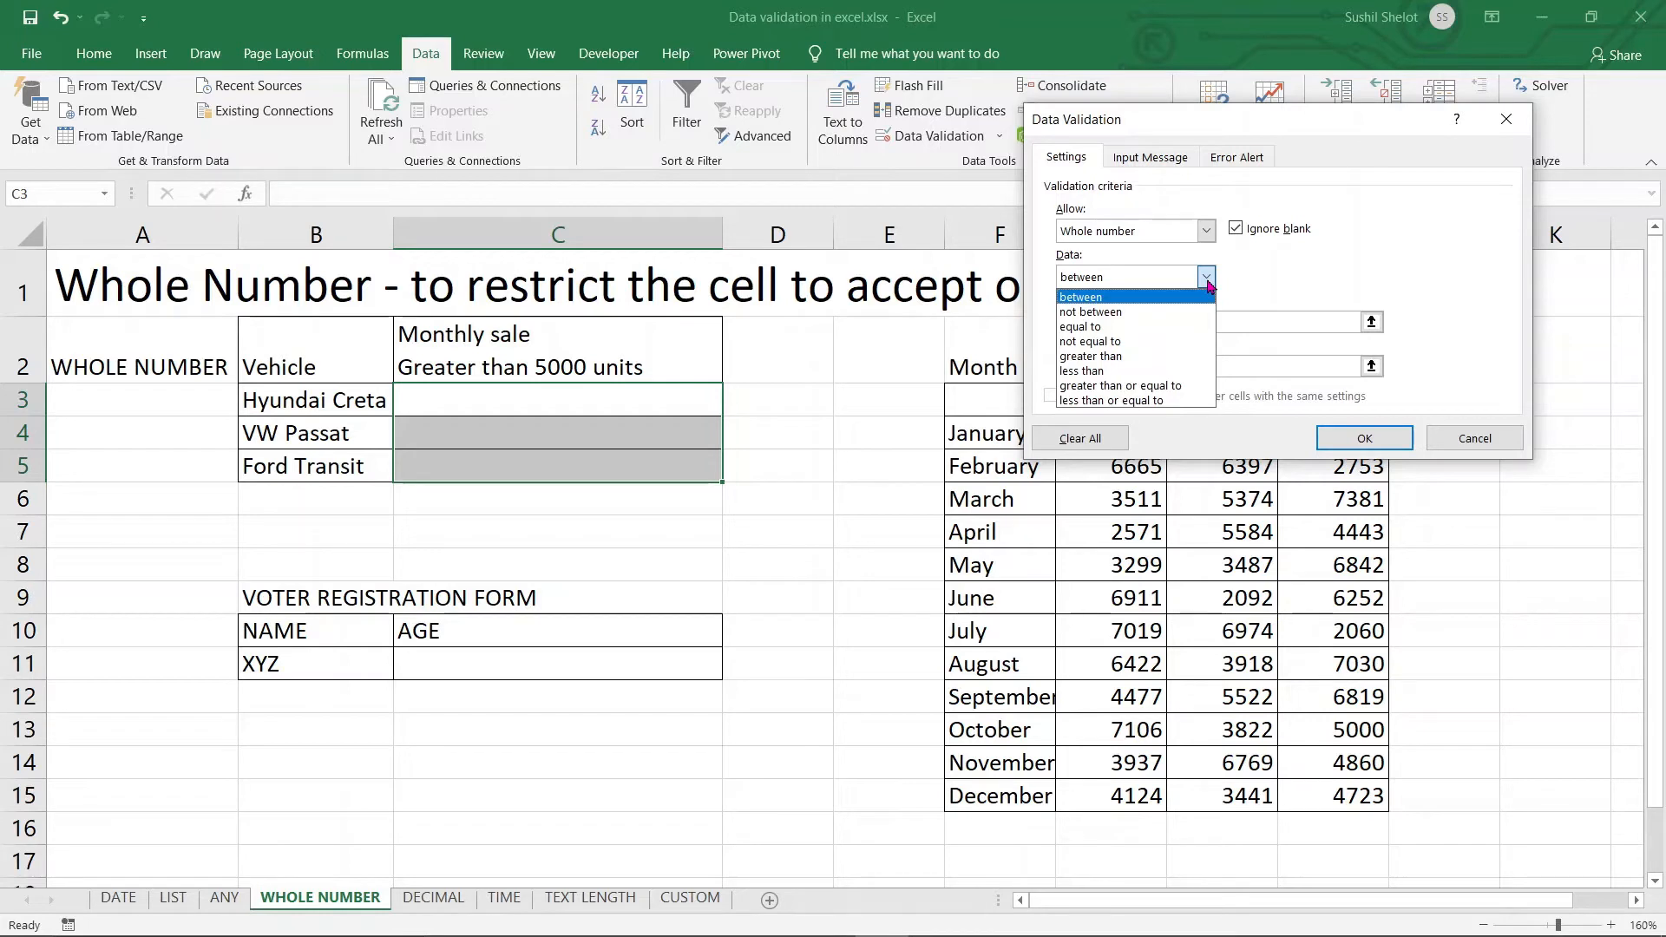
click(1108, 360)
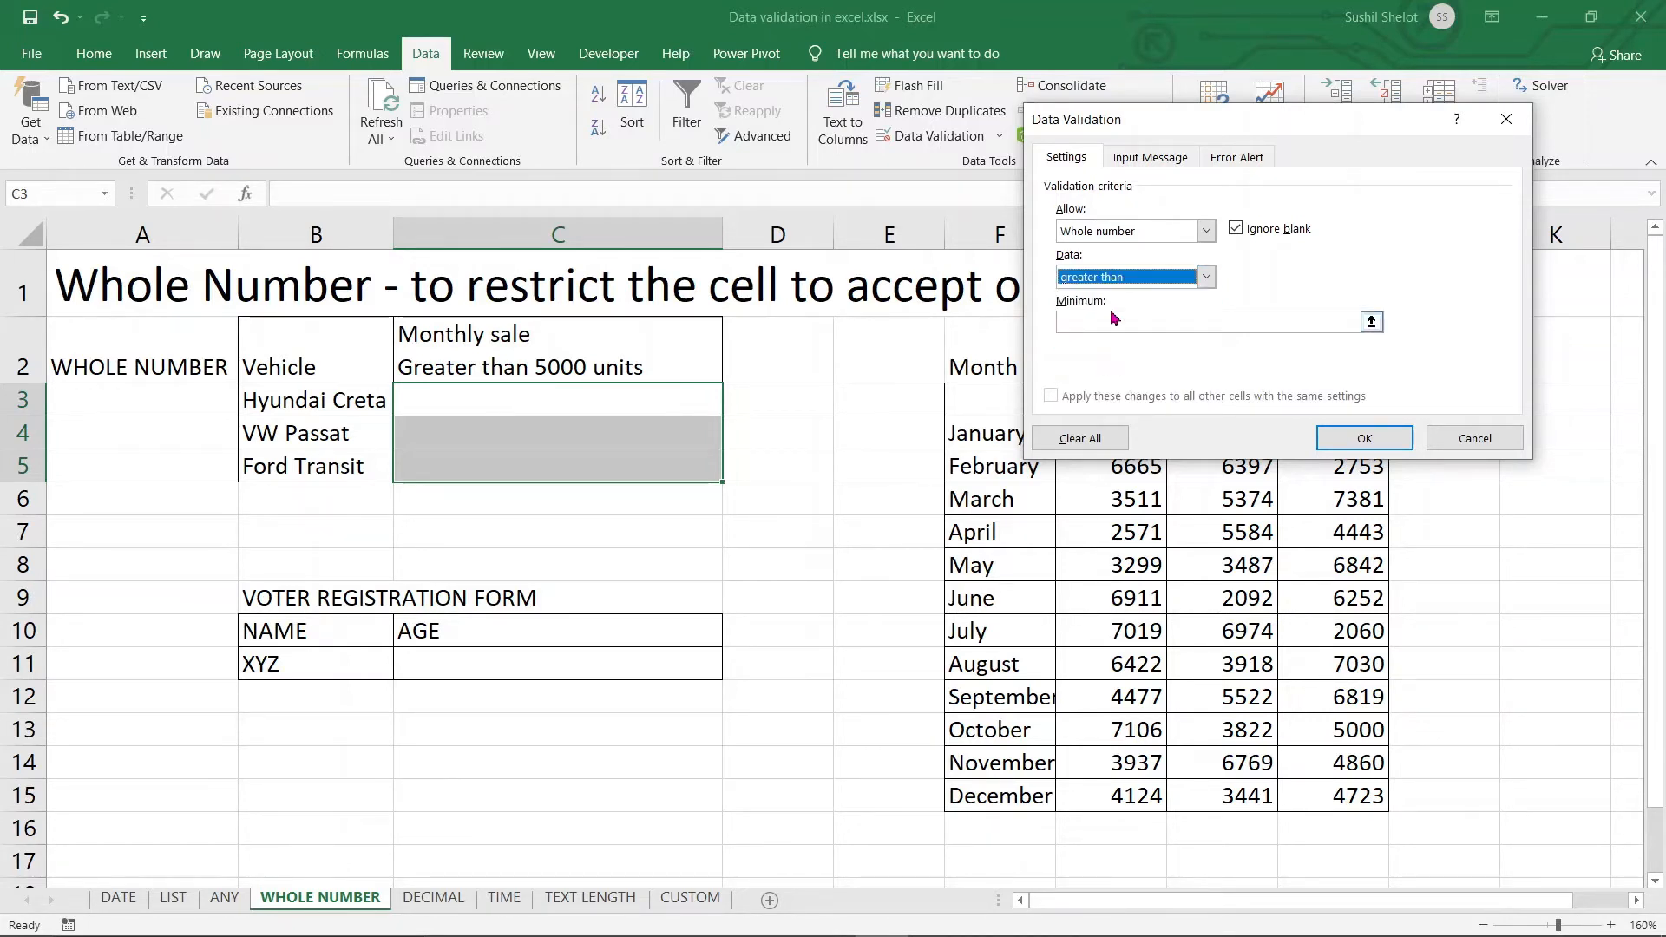
click(1111, 321)
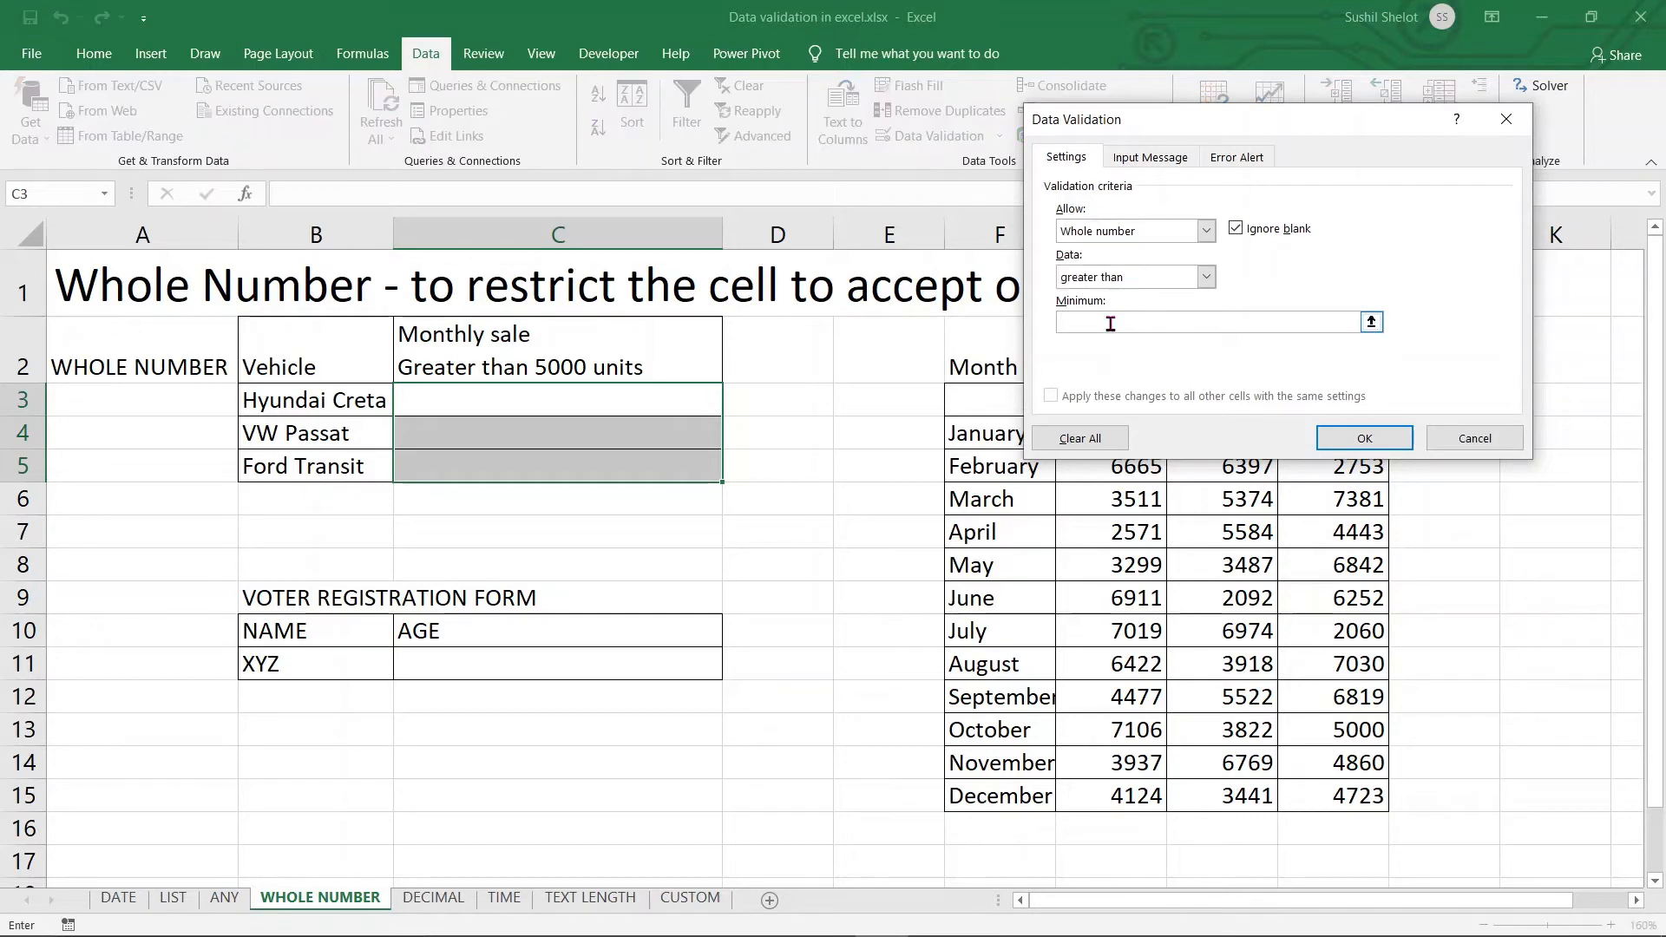
text(5000)
click(1365, 438)
click(836, 453)
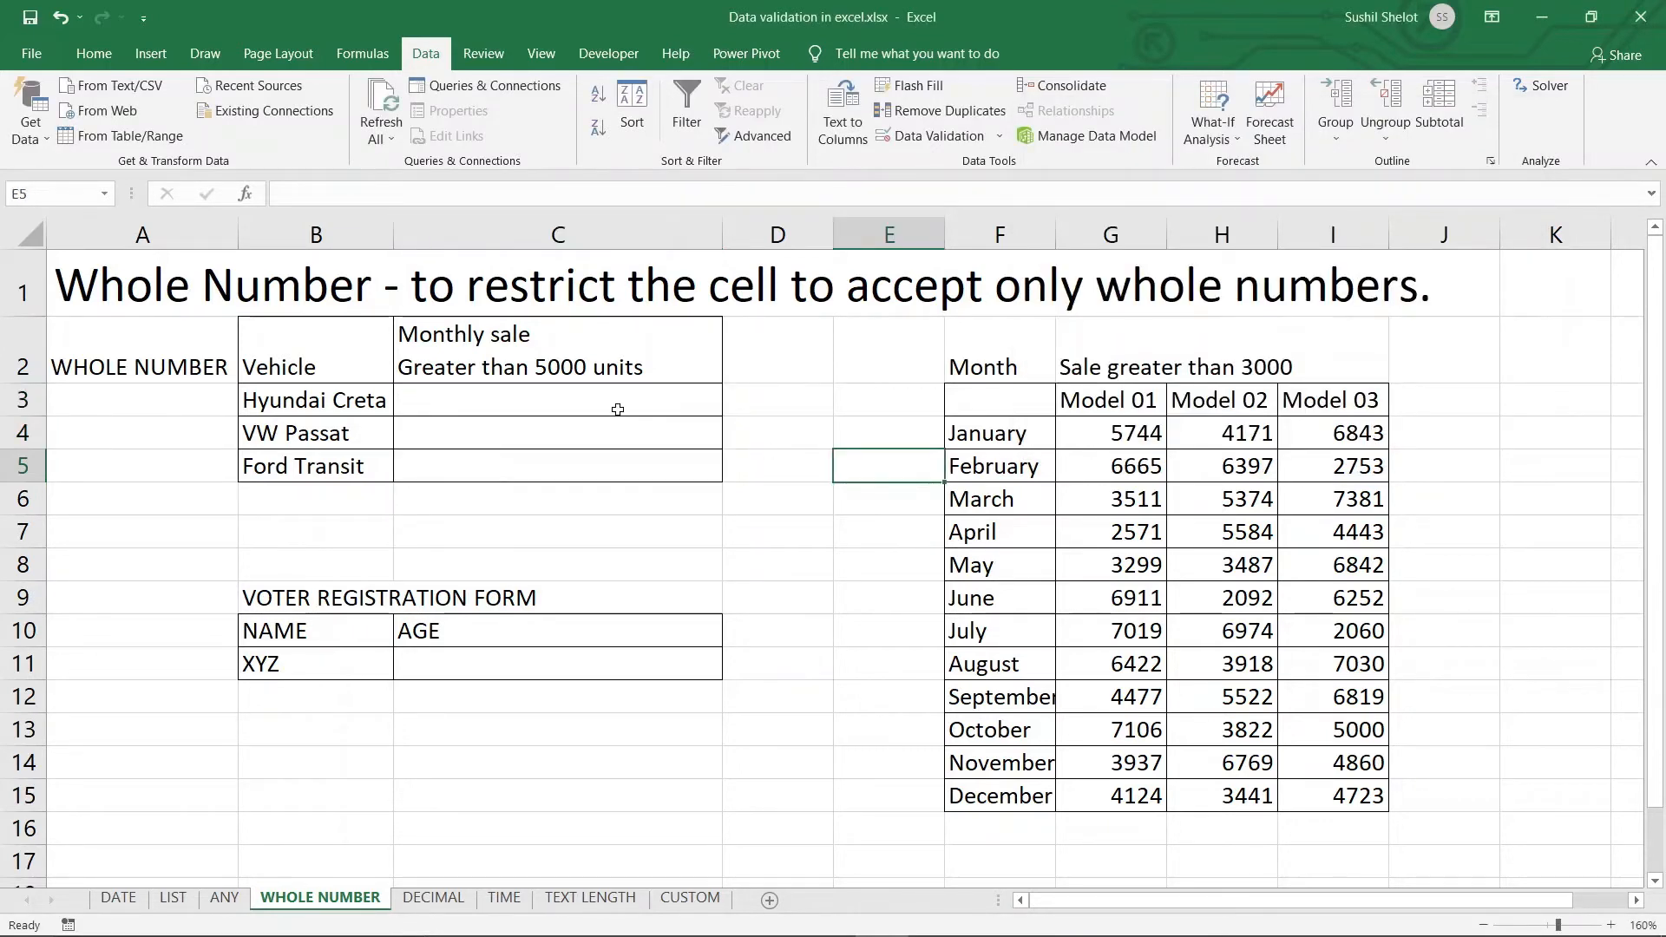
Test C3's rule by entering 3000 and 5000, both rejected
click(618, 410)
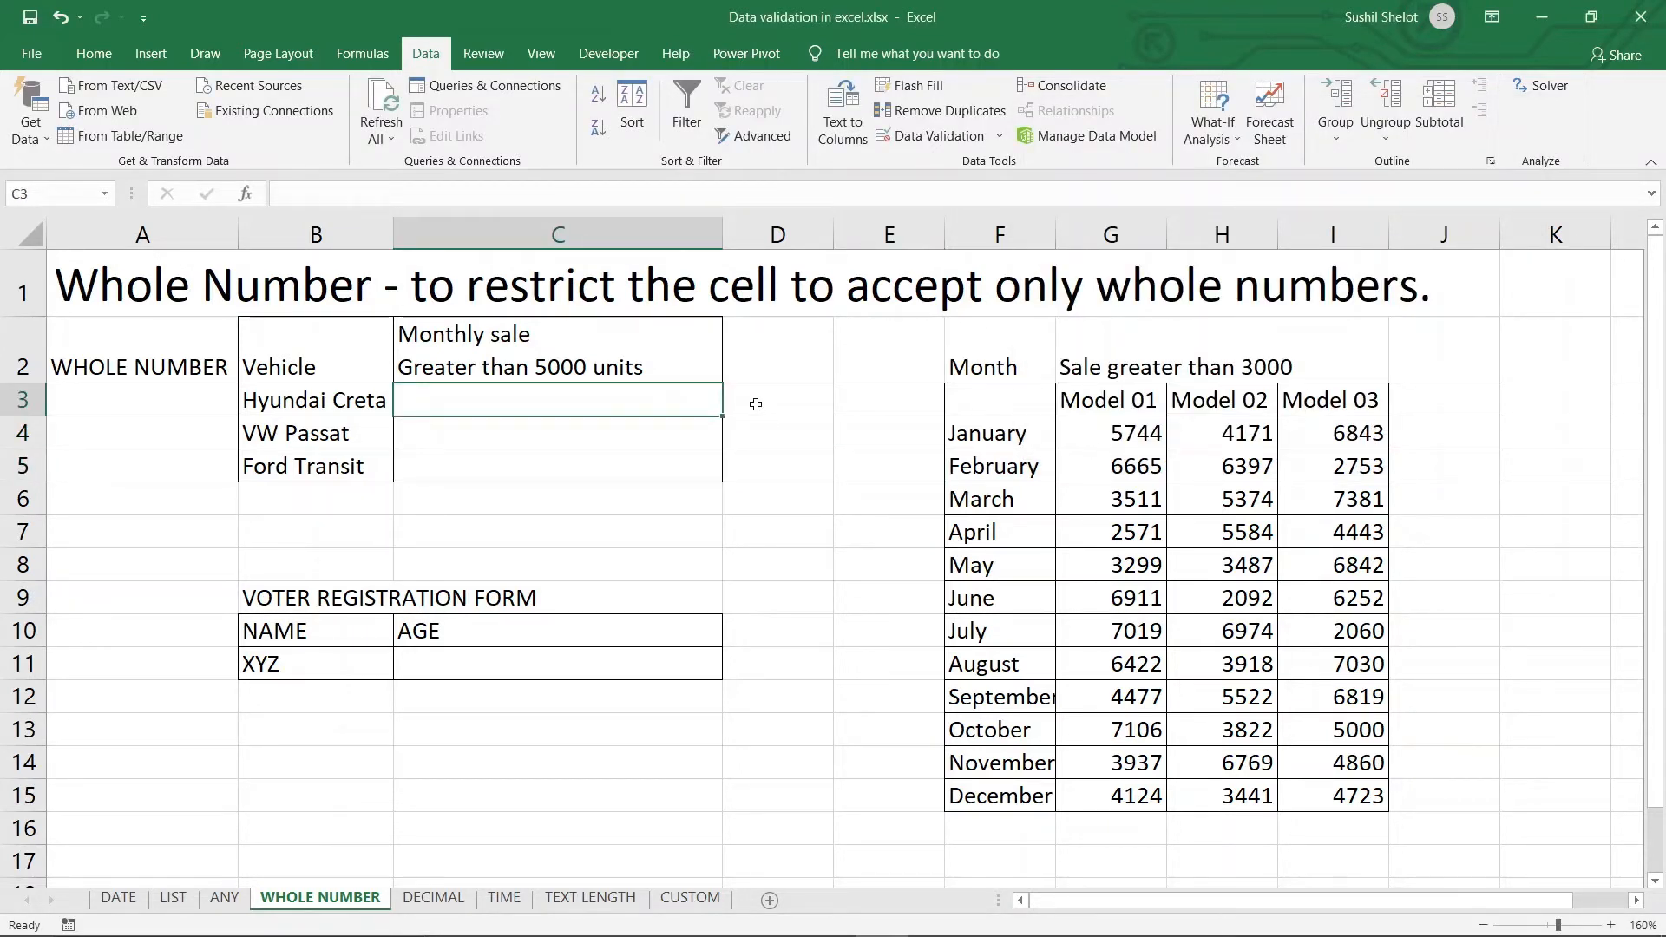
text(3000)
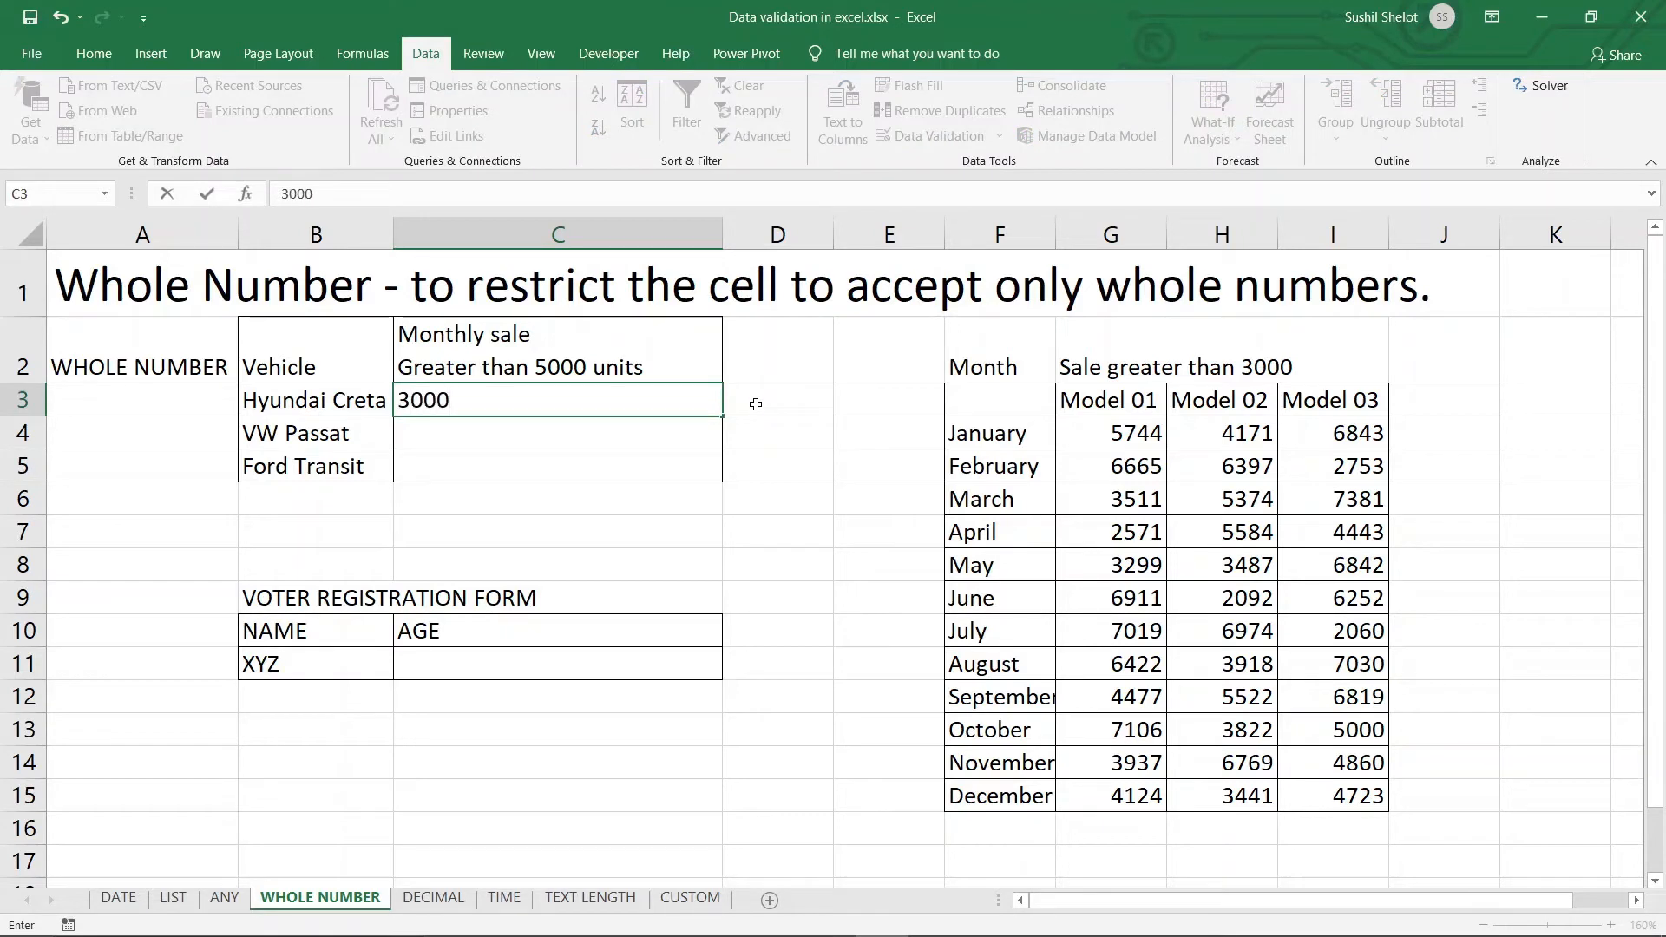
key(Return)
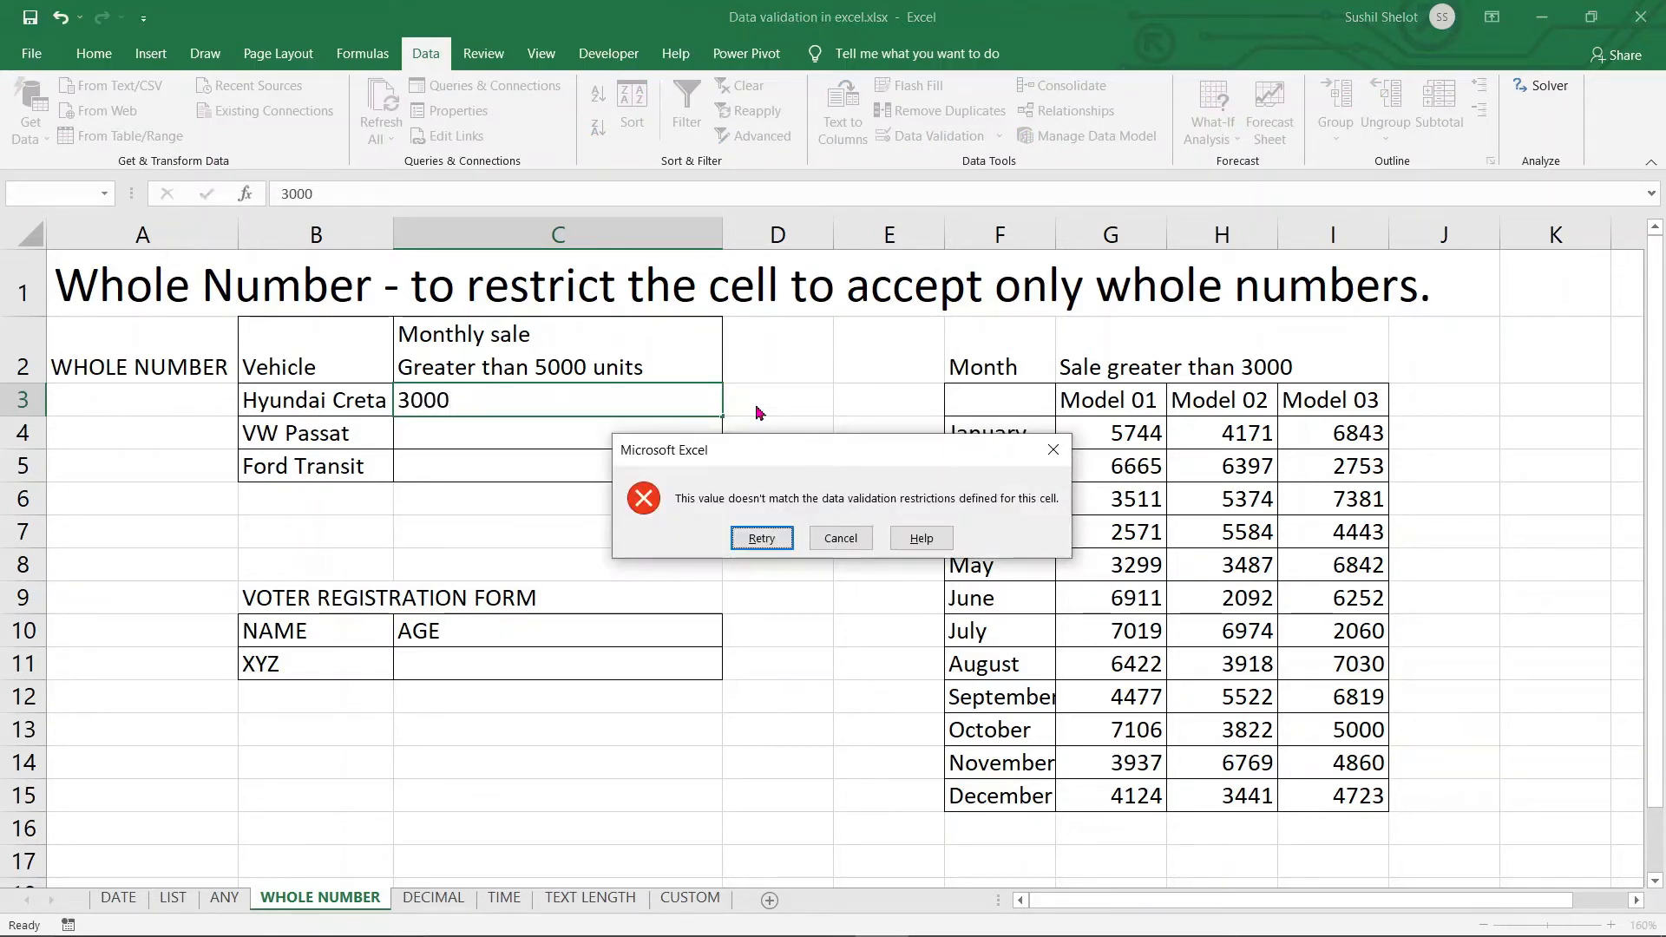
click(827, 539)
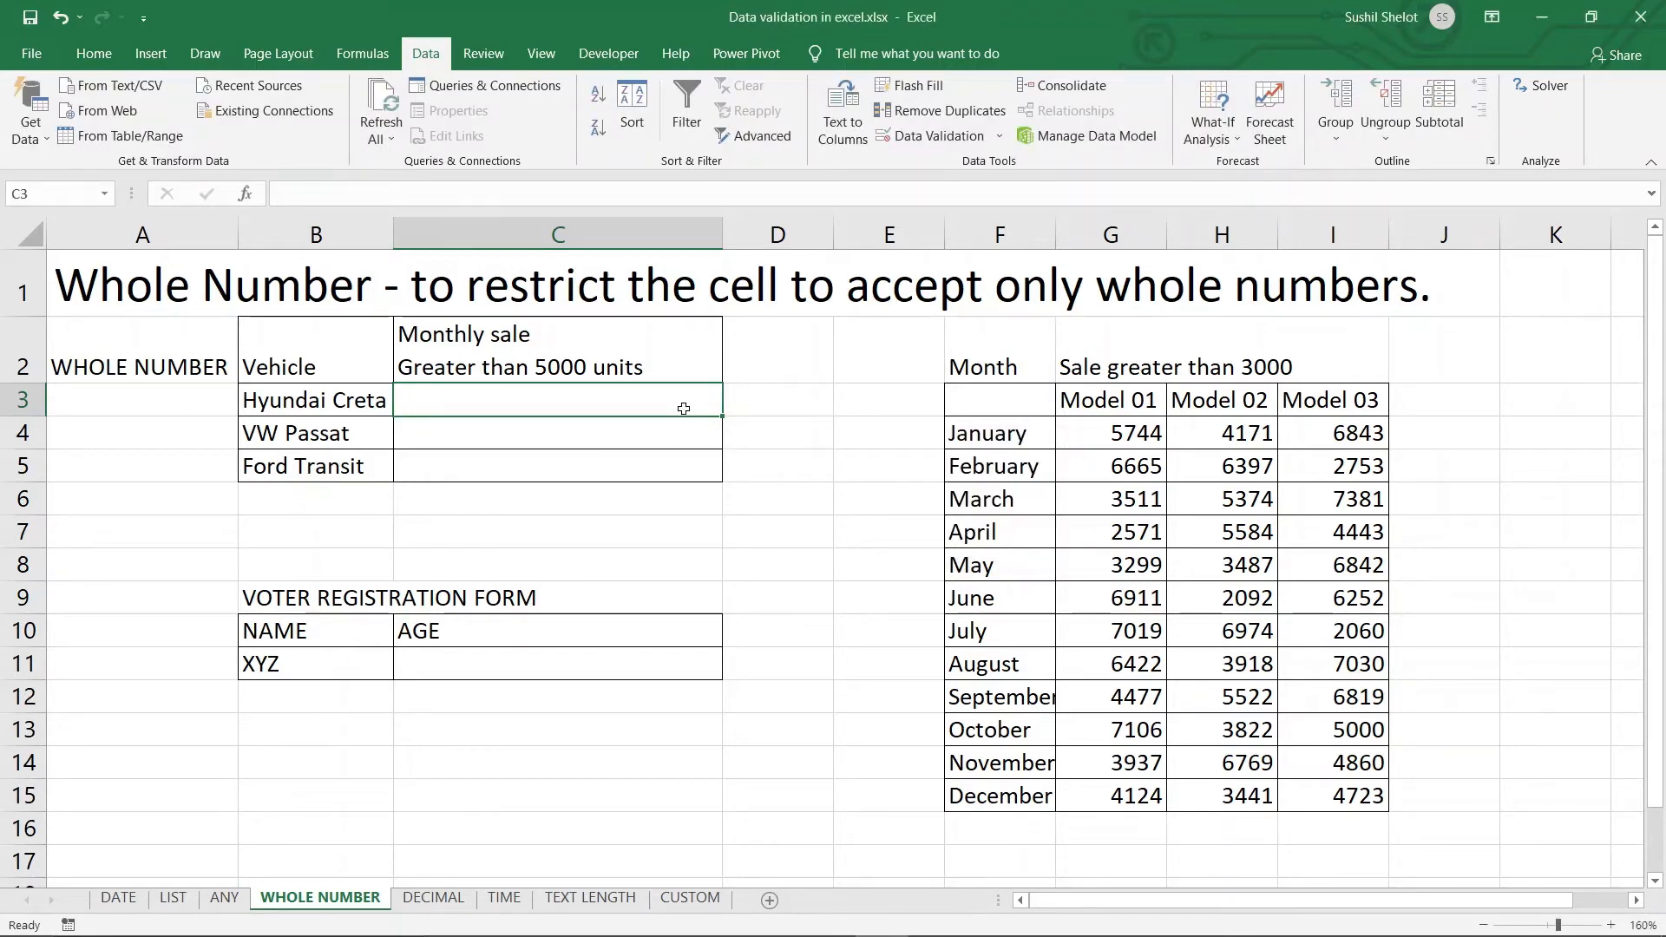
text(500)
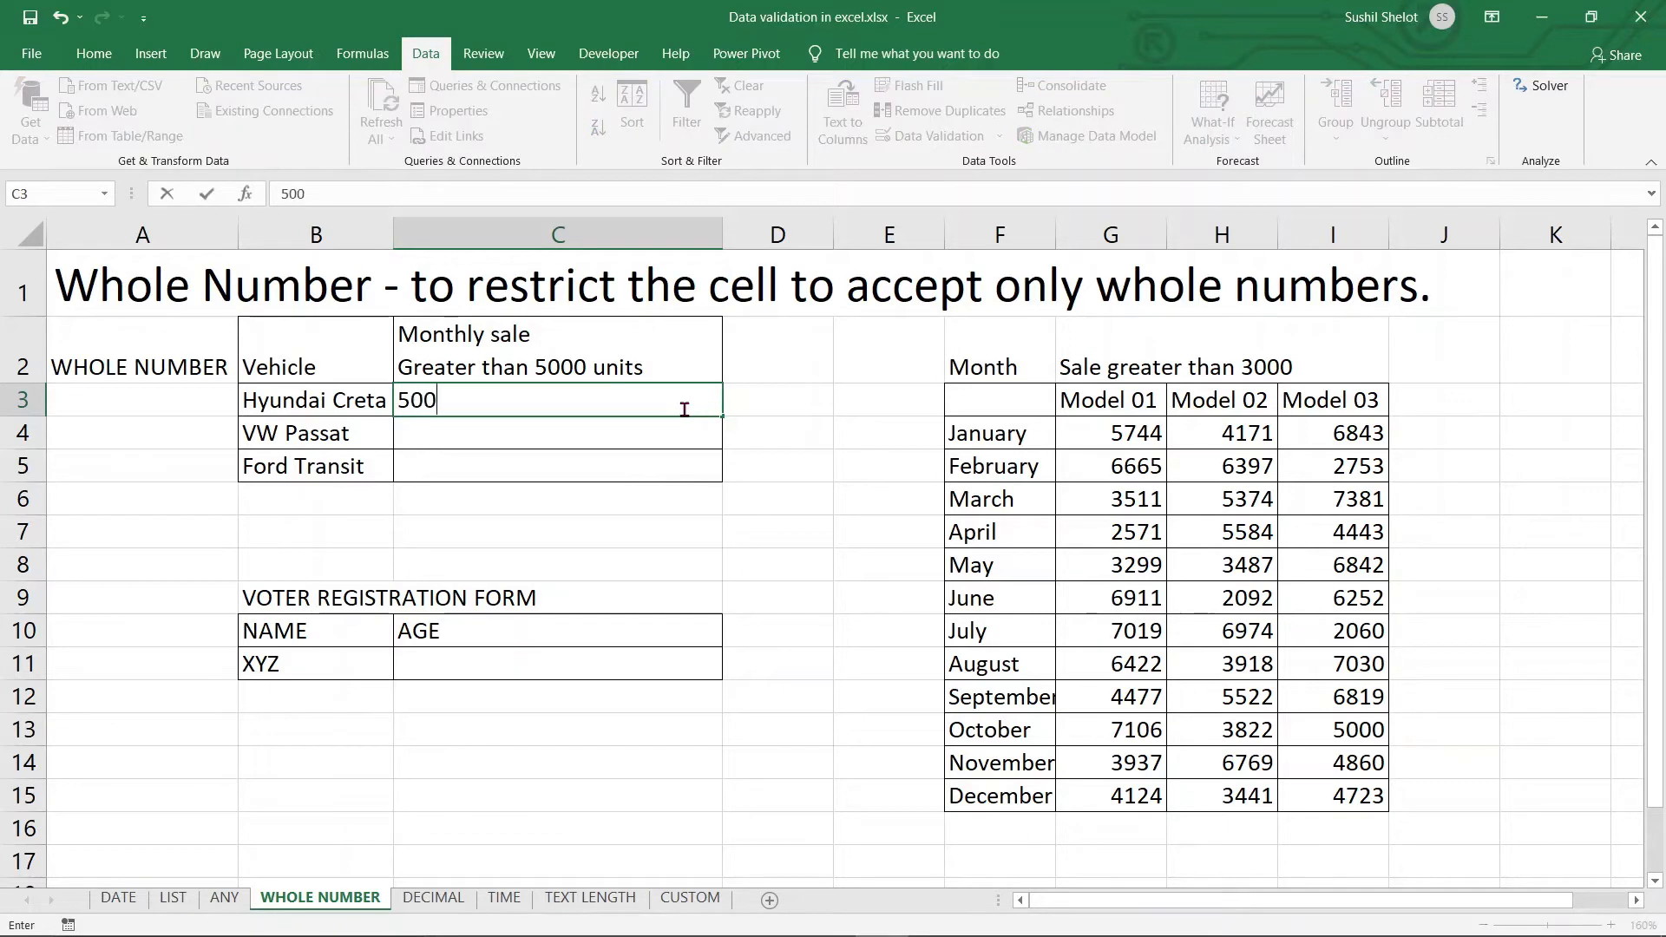
text(0)
key(Return)
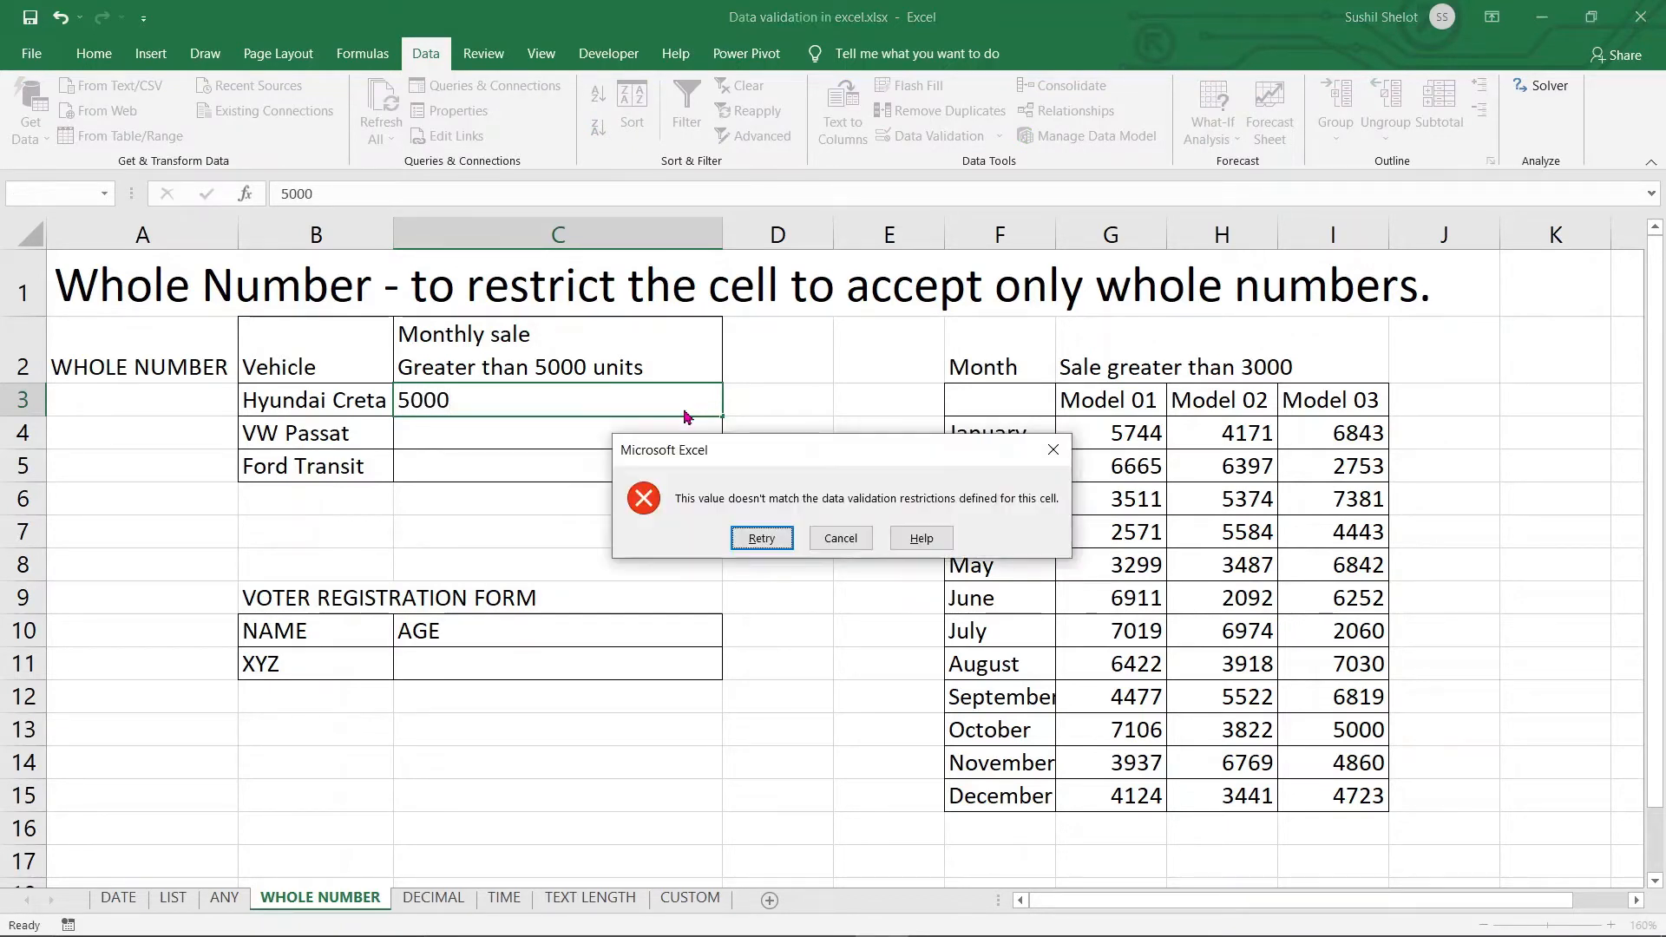
click(834, 538)
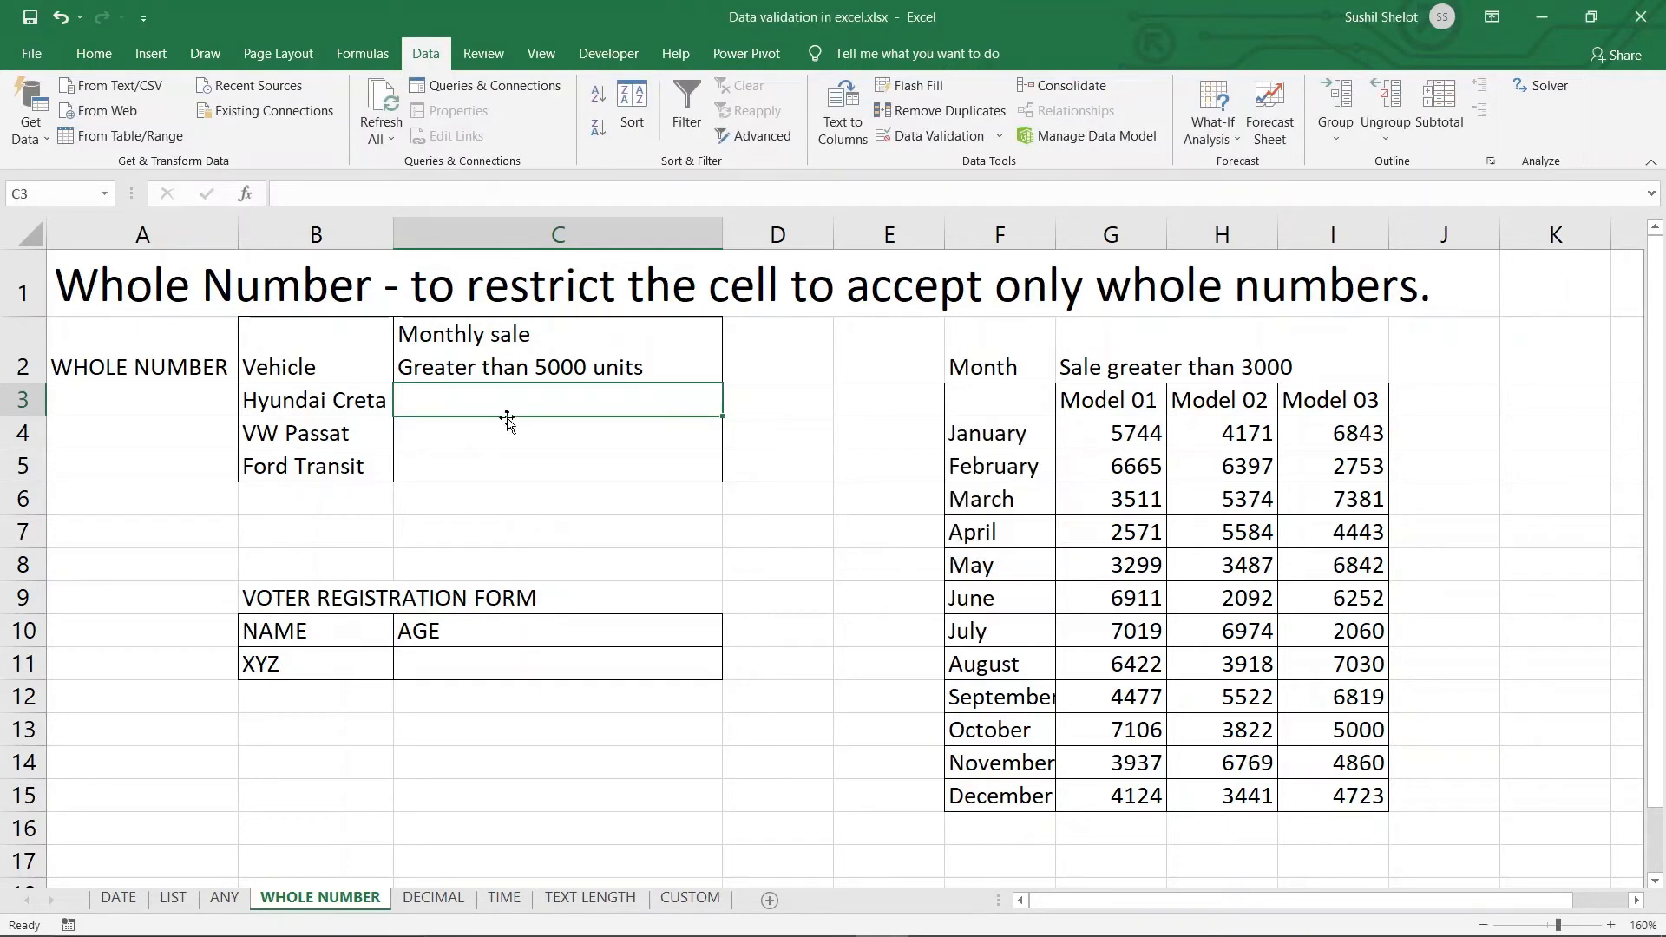
Enter 5001 in C3 as the accepted Hyundai Creta monthly sale
text(2)
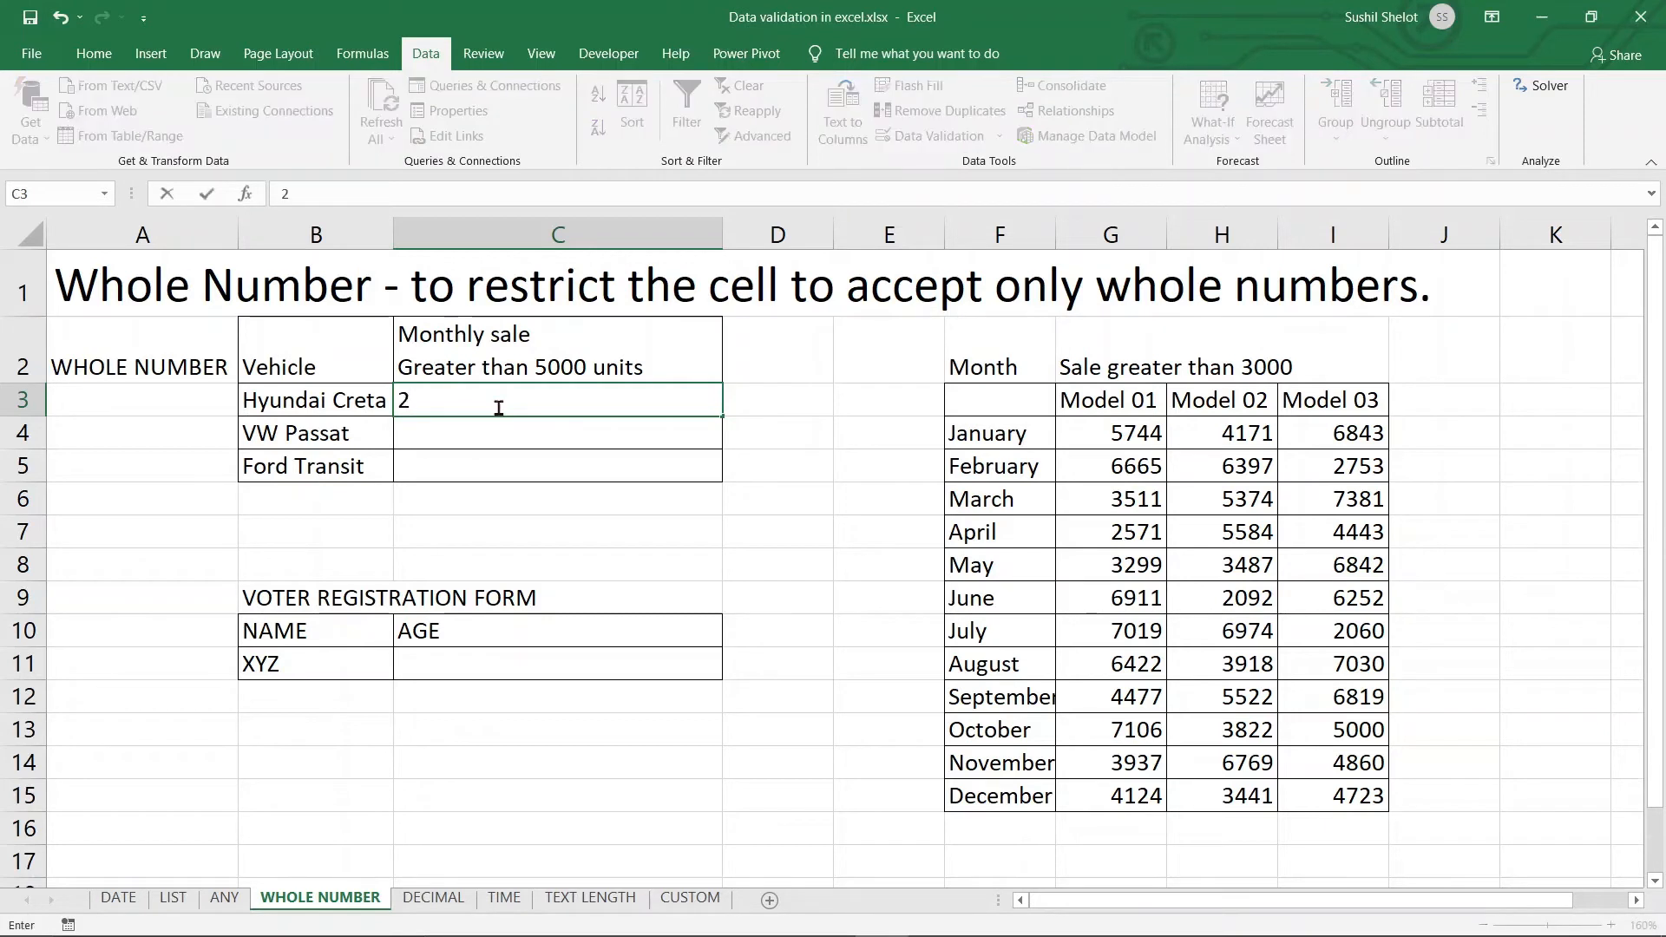
key(BackSpace)
text(5001)
key(Return)
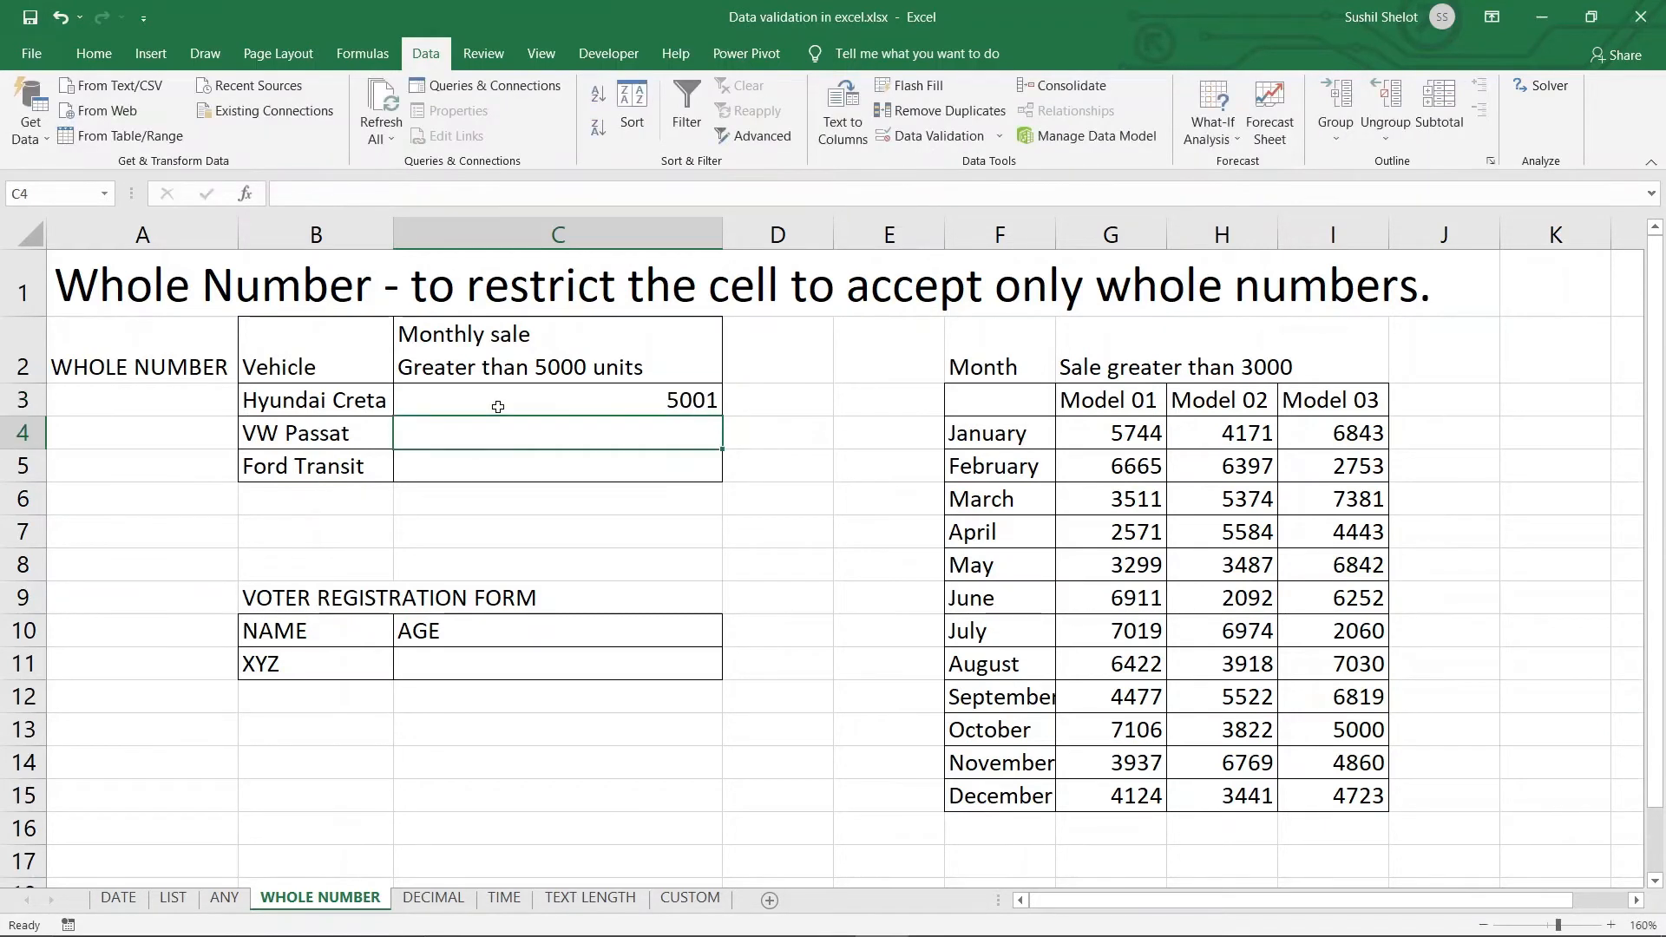
click(645, 408)
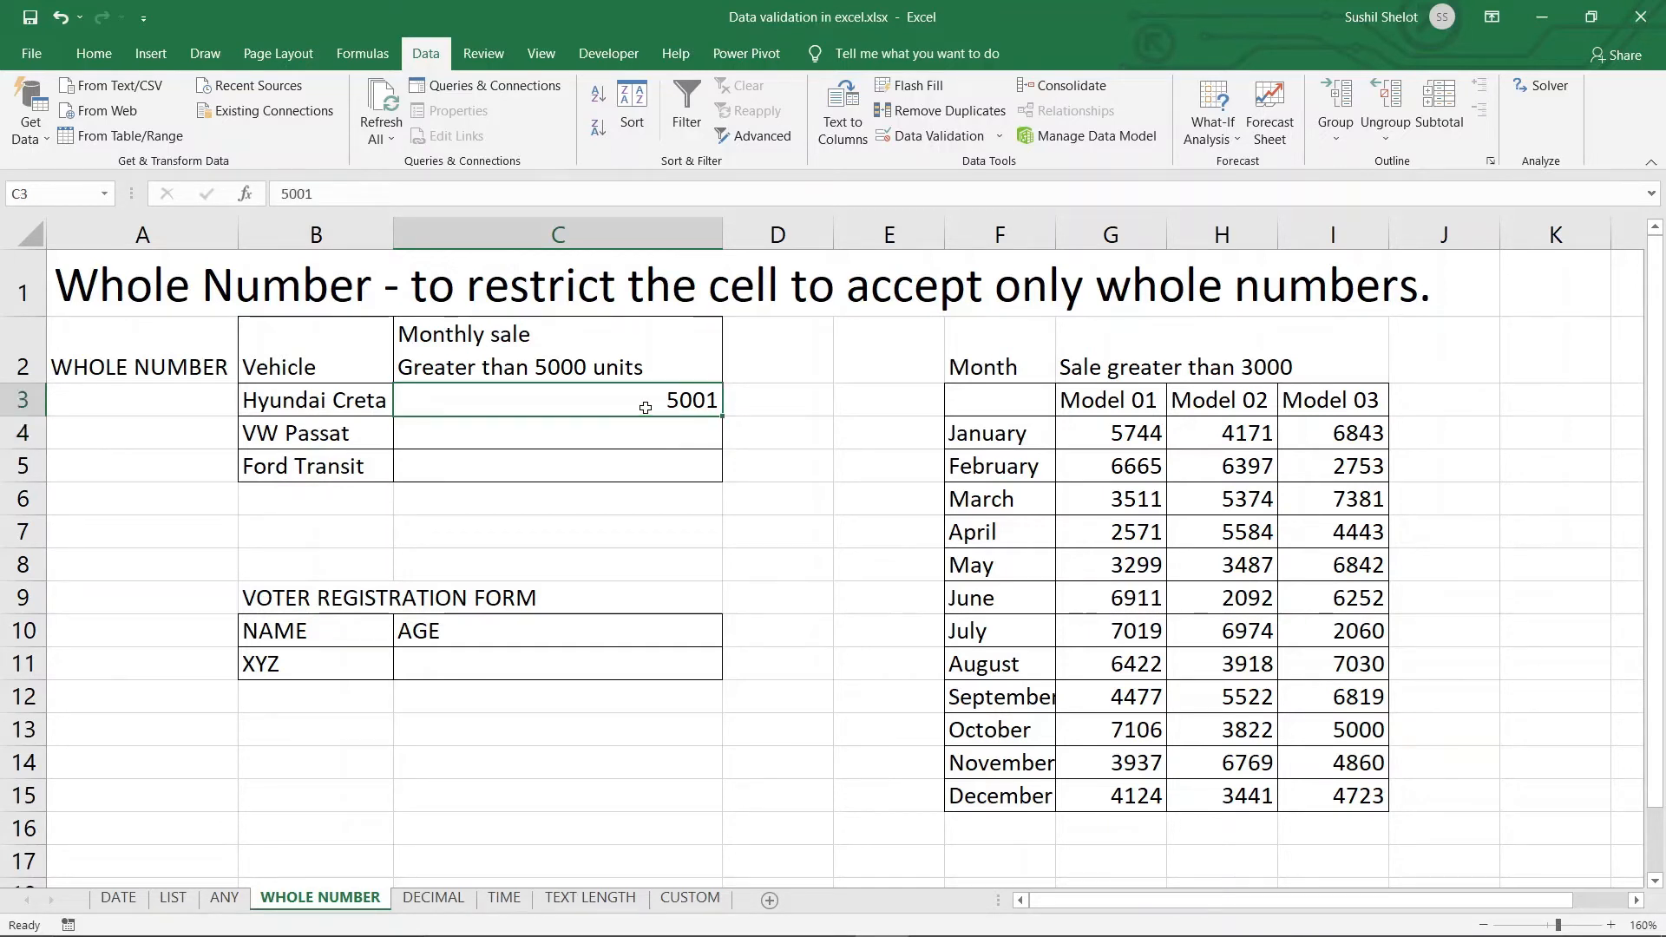
Change the sale rule's minimum from 5000 to 3000 and apply it to every cell sharing the rule
click(932, 140)
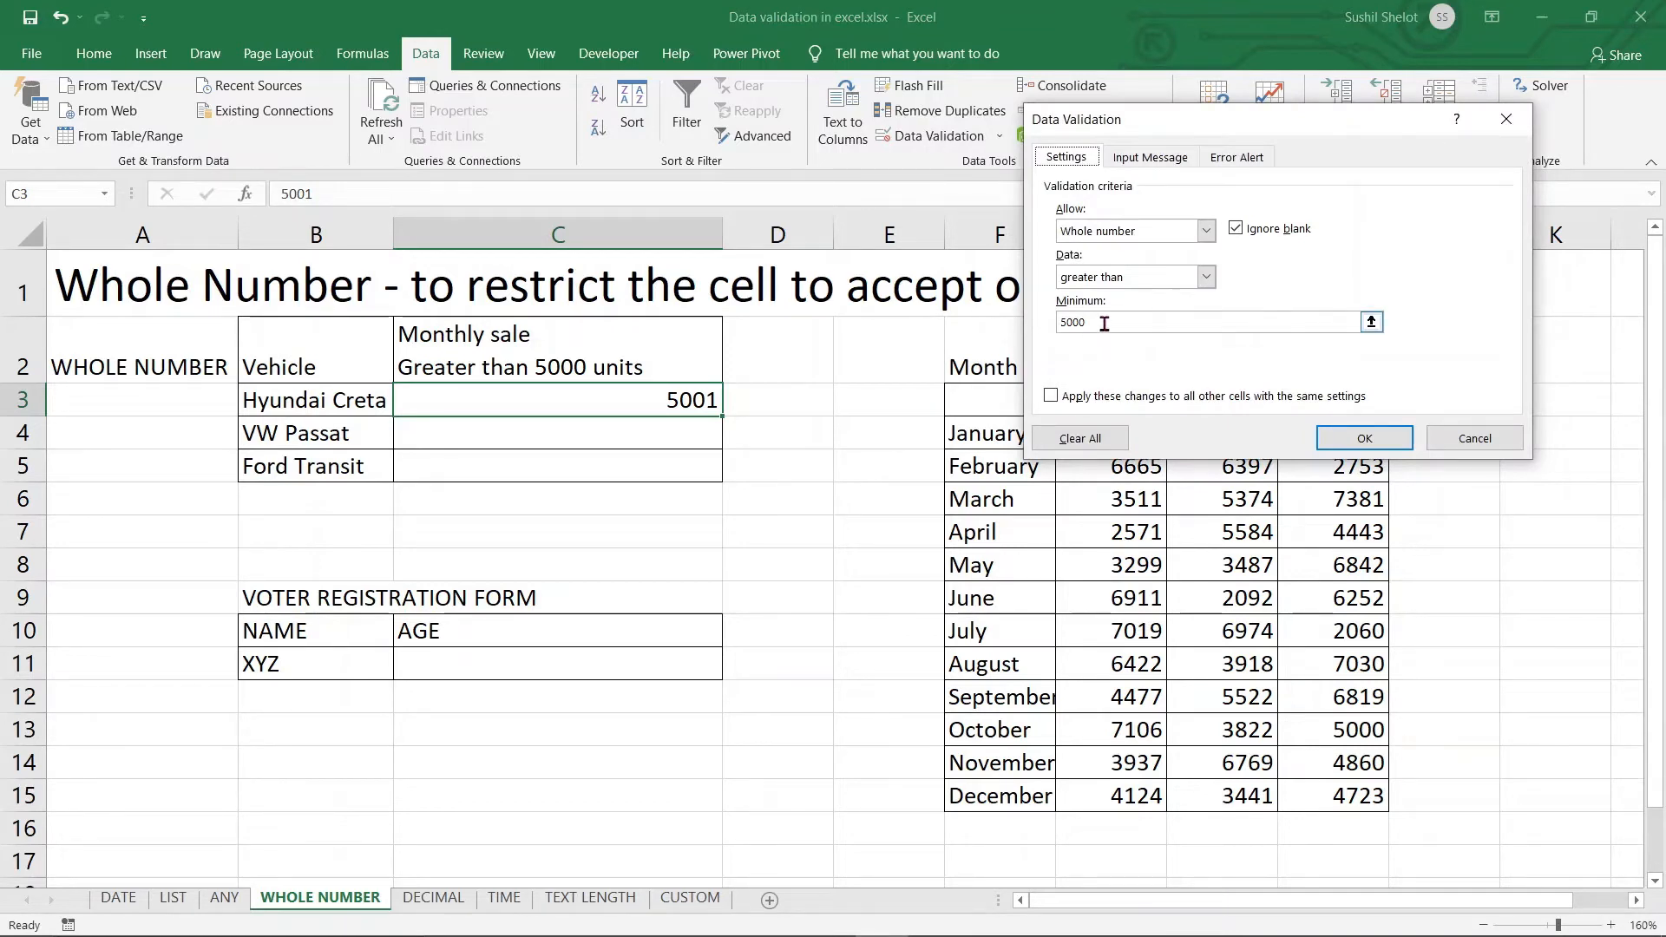
click(1059, 323)
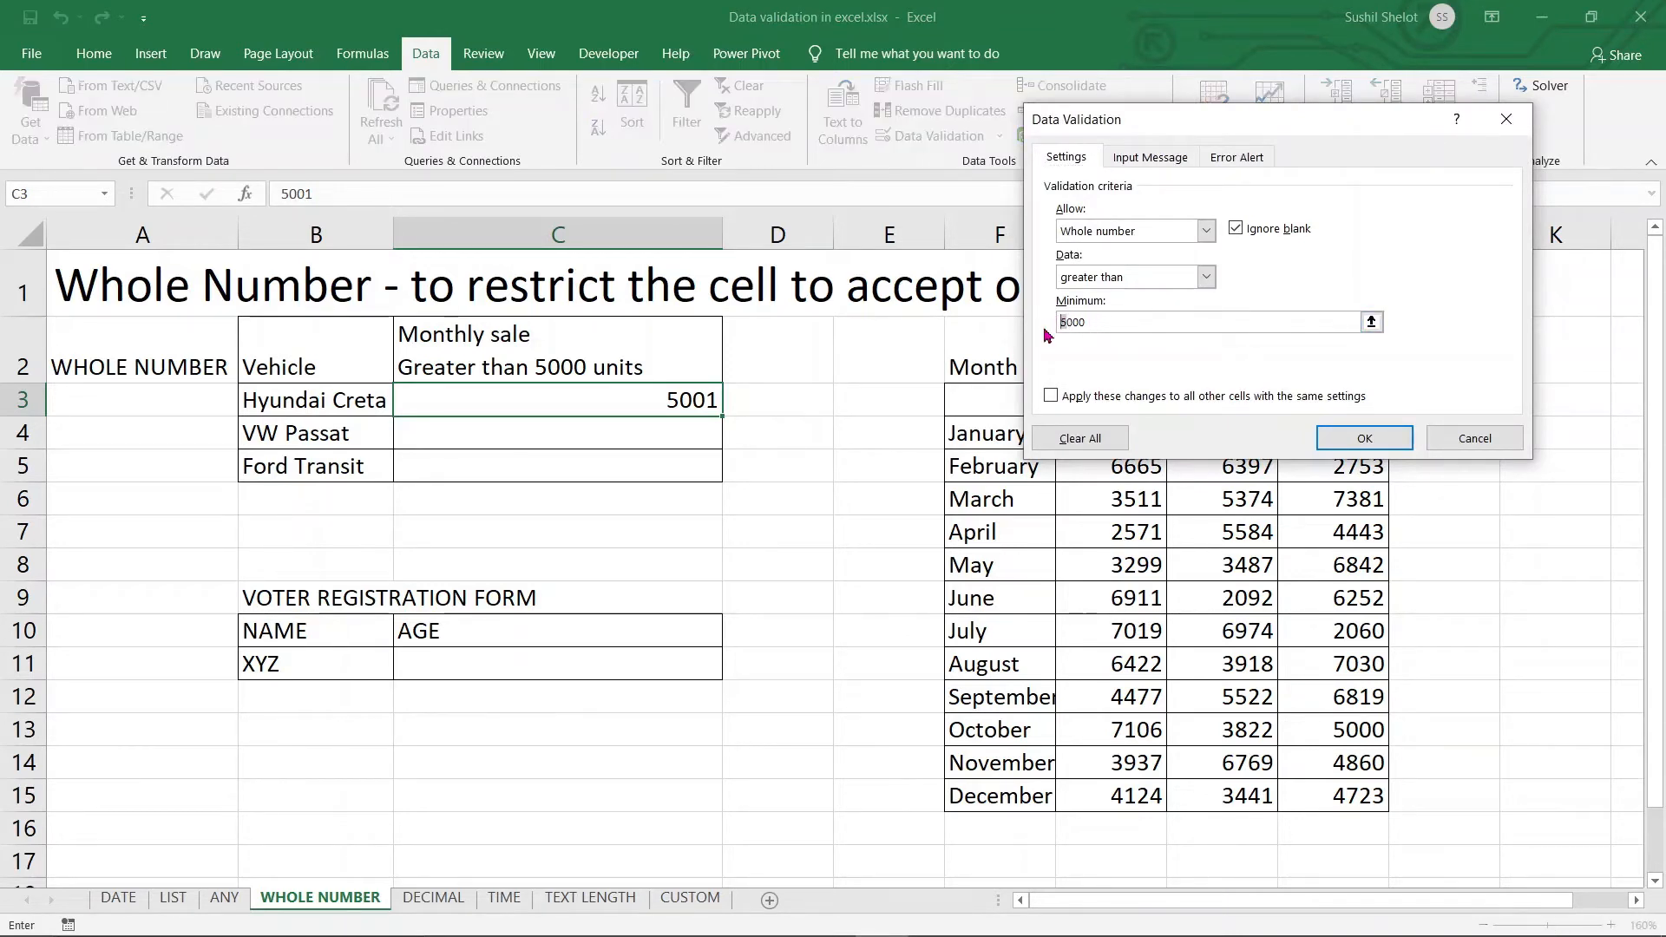
key(Delete)
text(3)
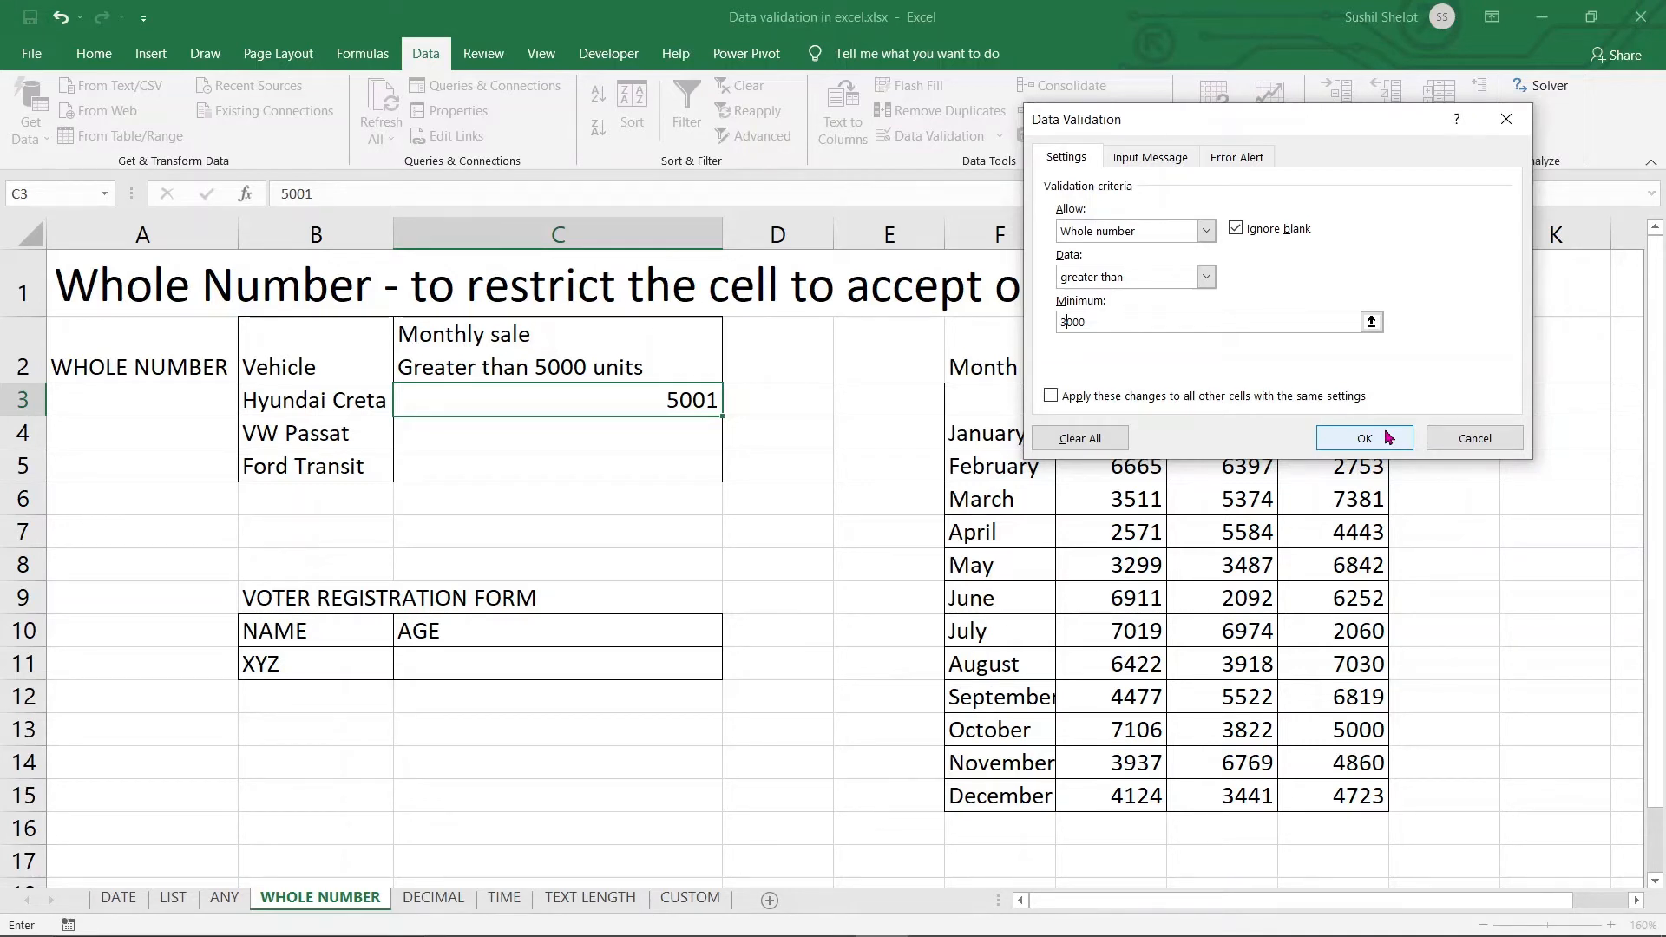
click(1051, 397)
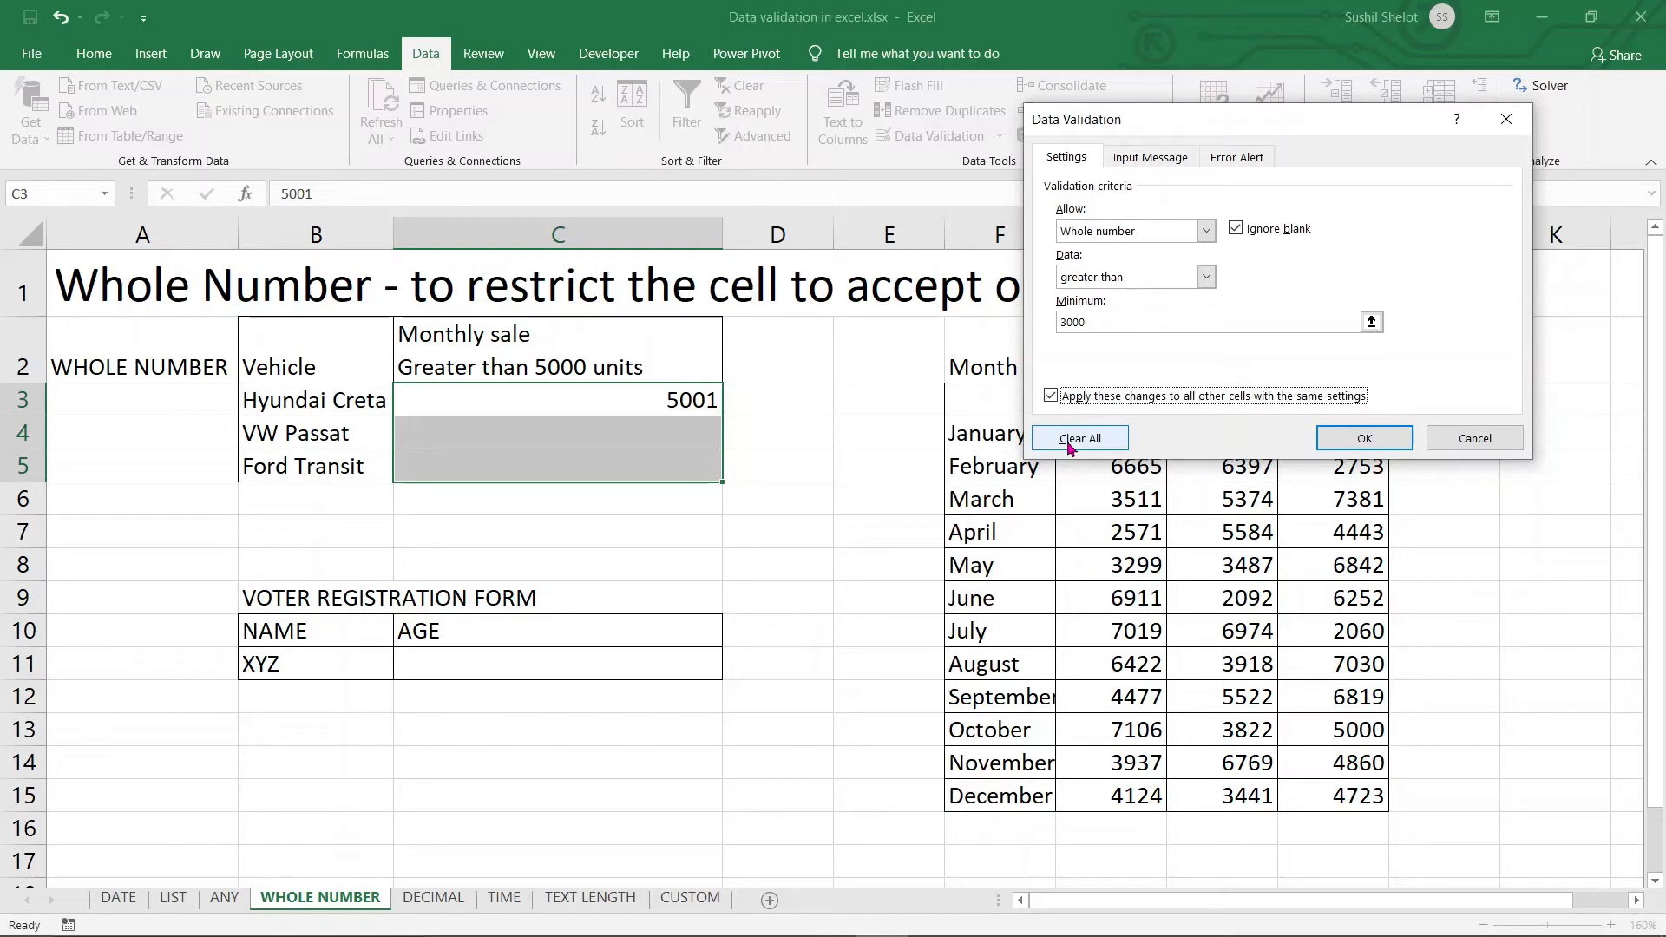
click(1354, 437)
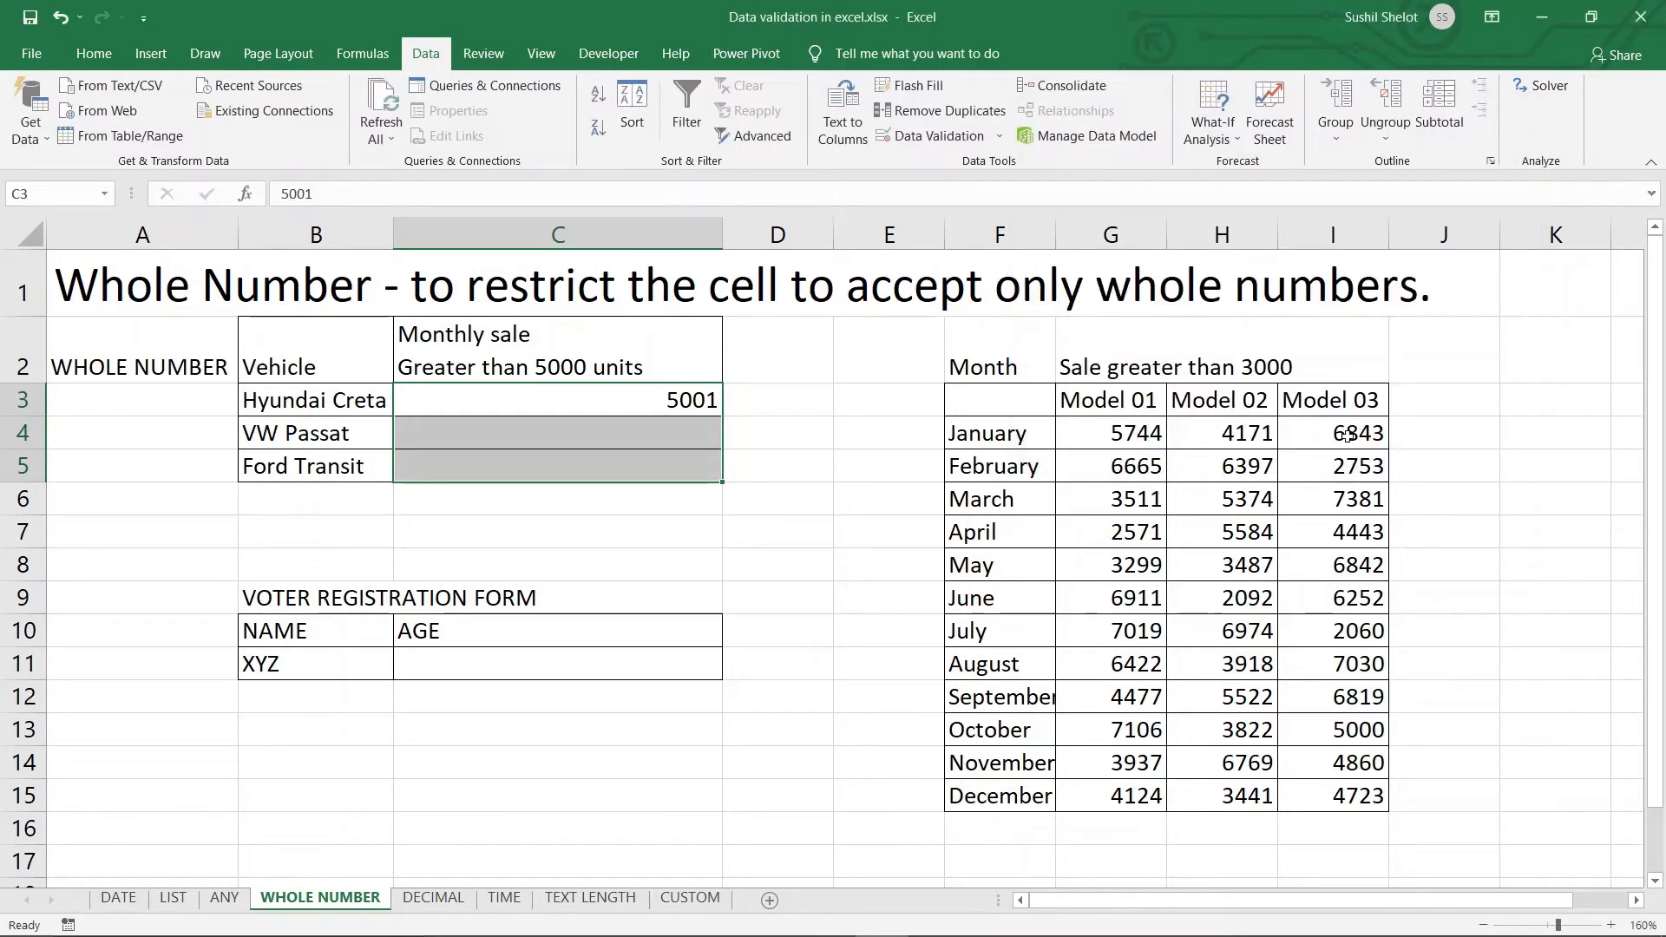
Enter 3500 for VW Passat in C4 and 4900 for Hyundai Creta in C3
click(658, 435)
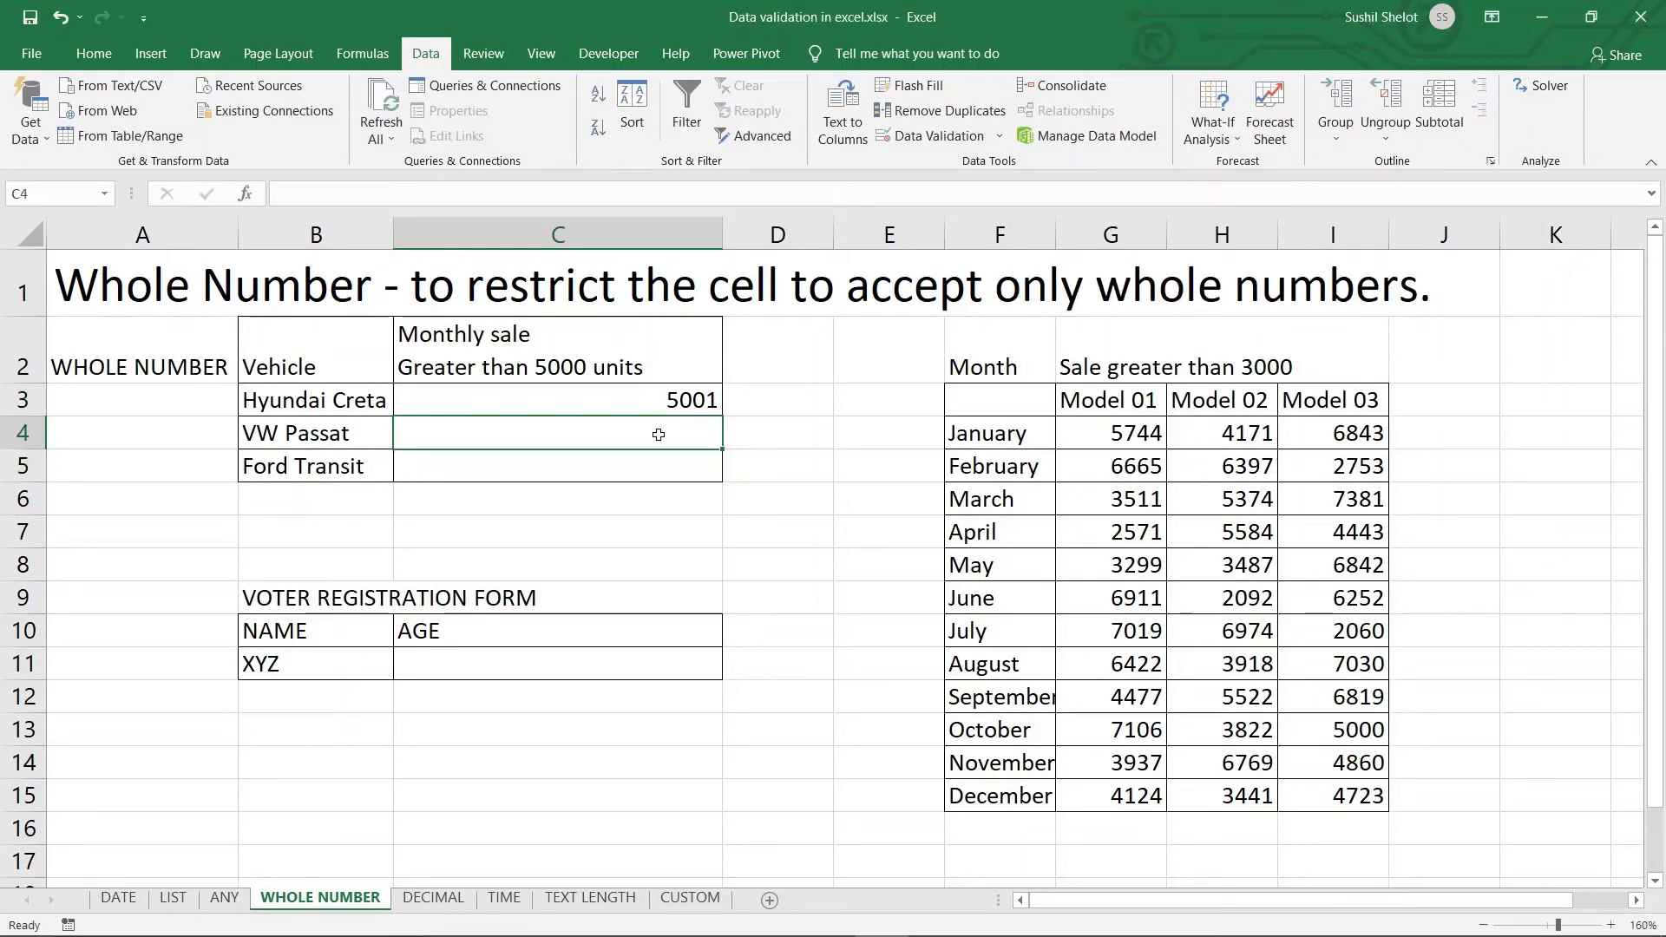
text(3500)
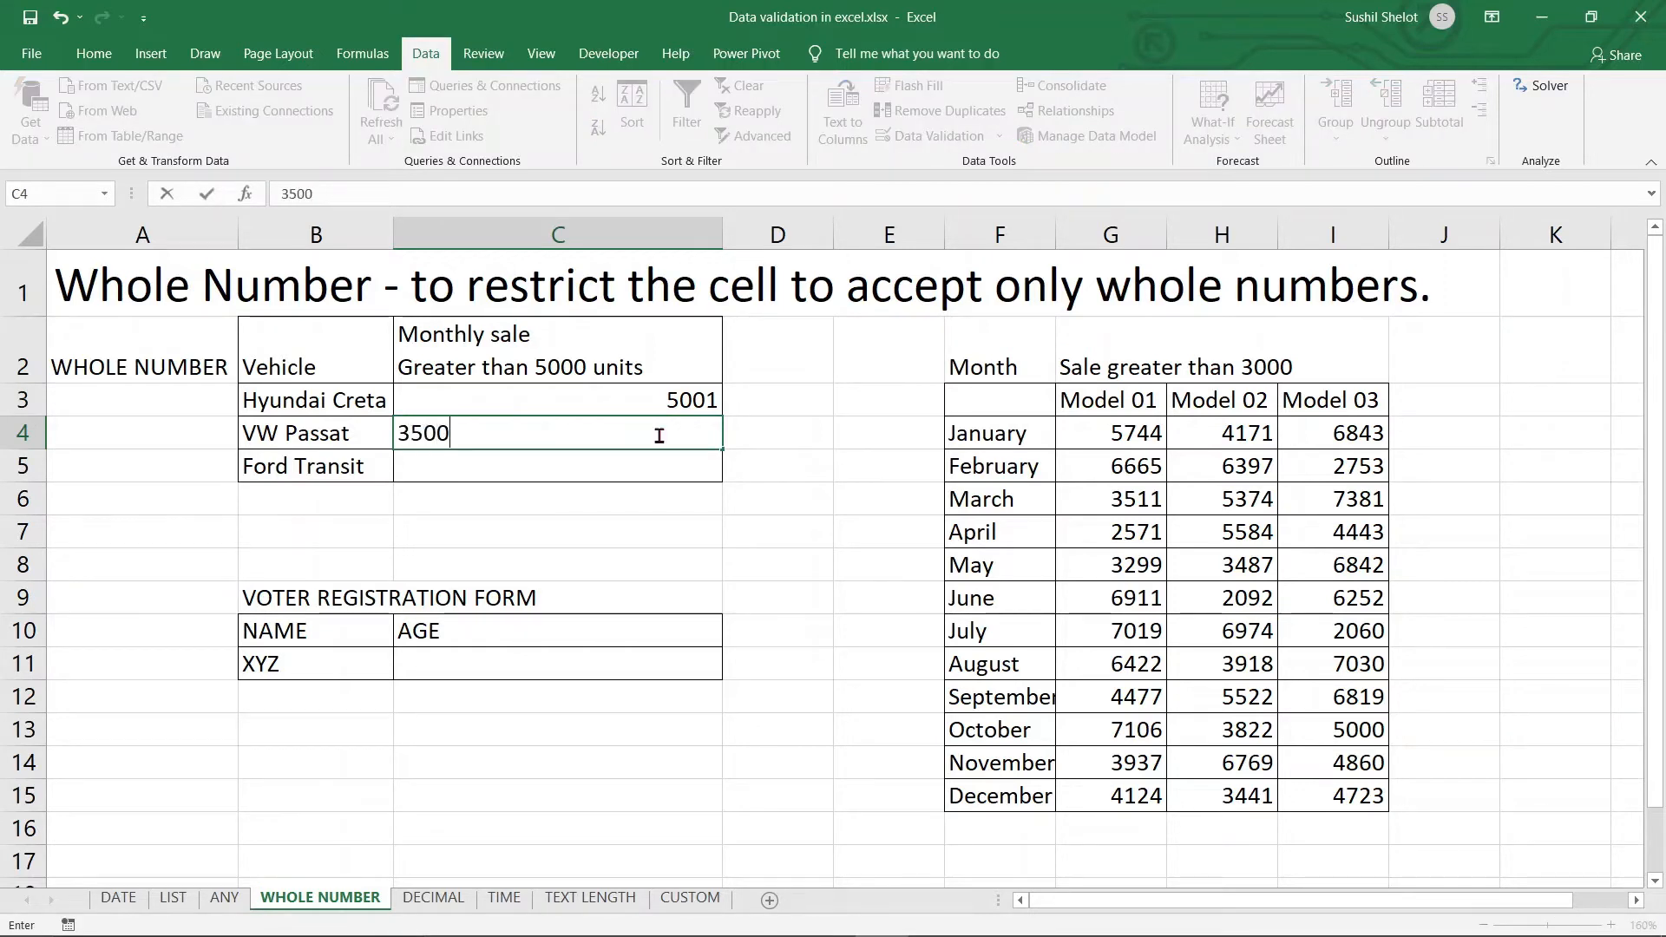
key(Return)
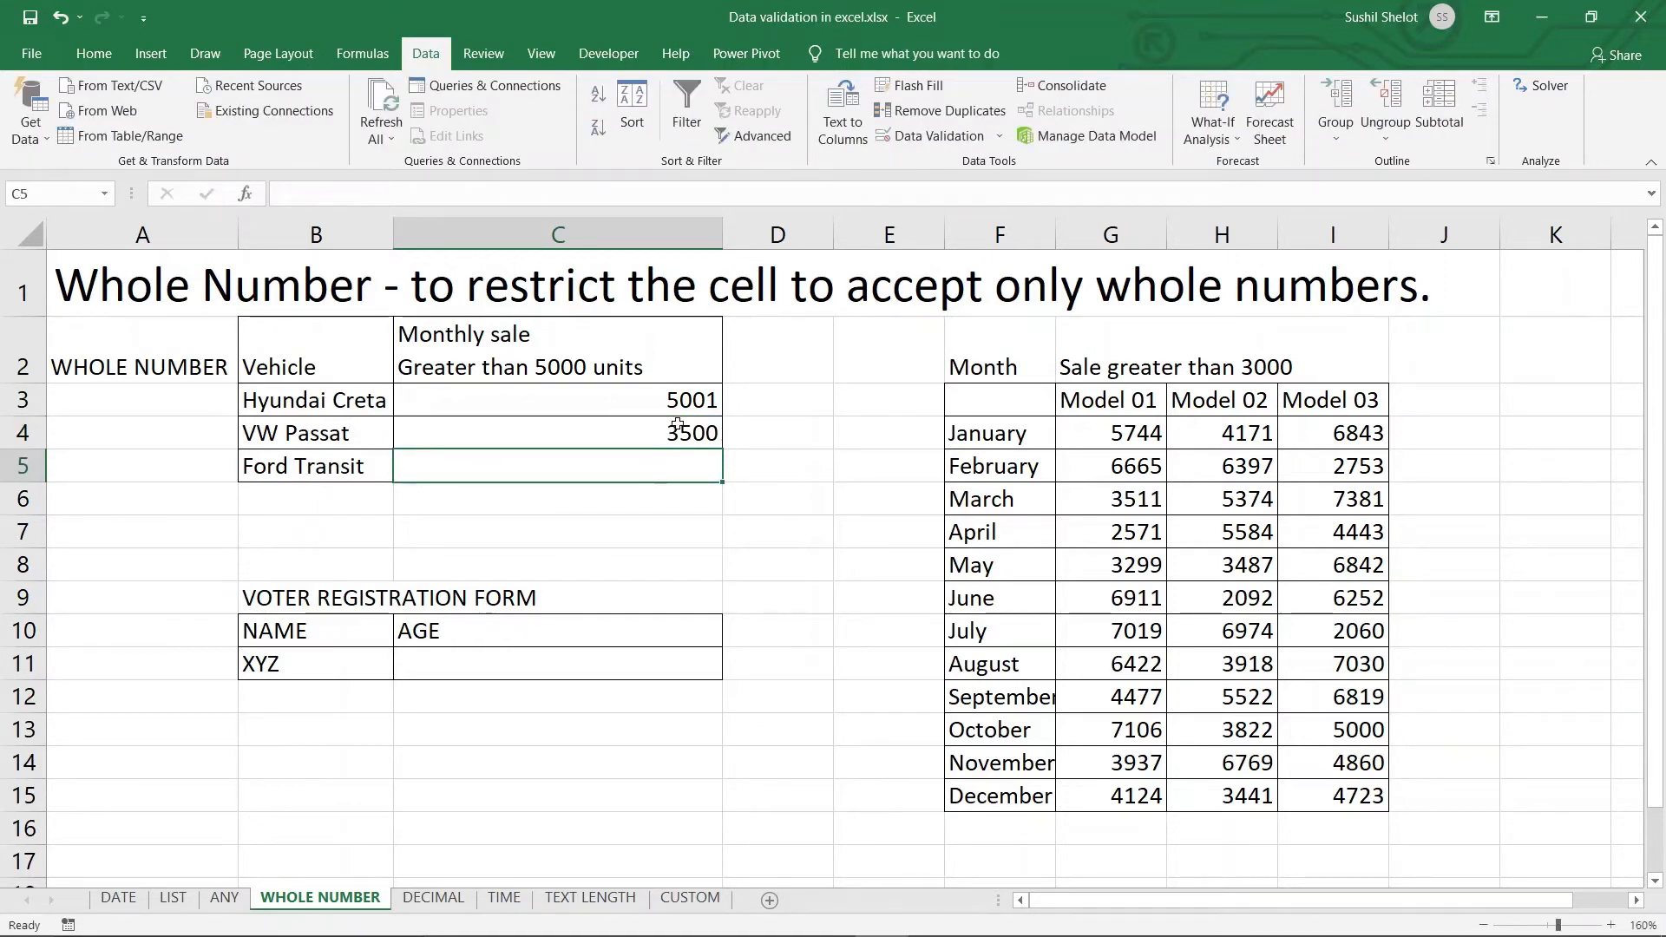
click(682, 408)
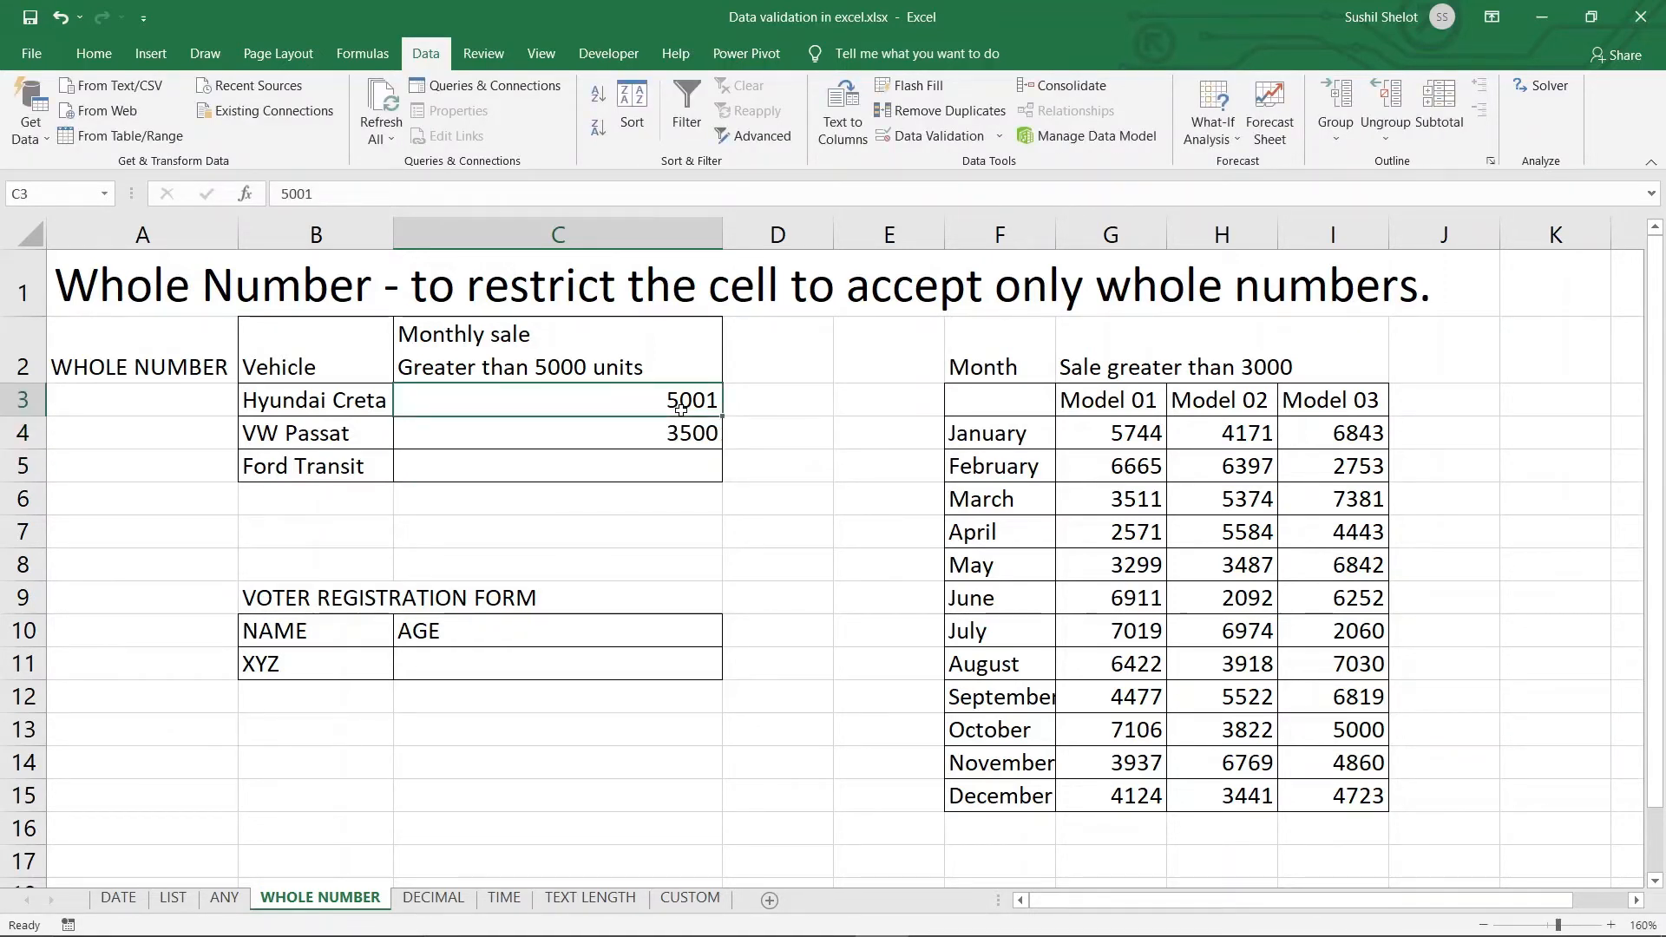
text(4900)
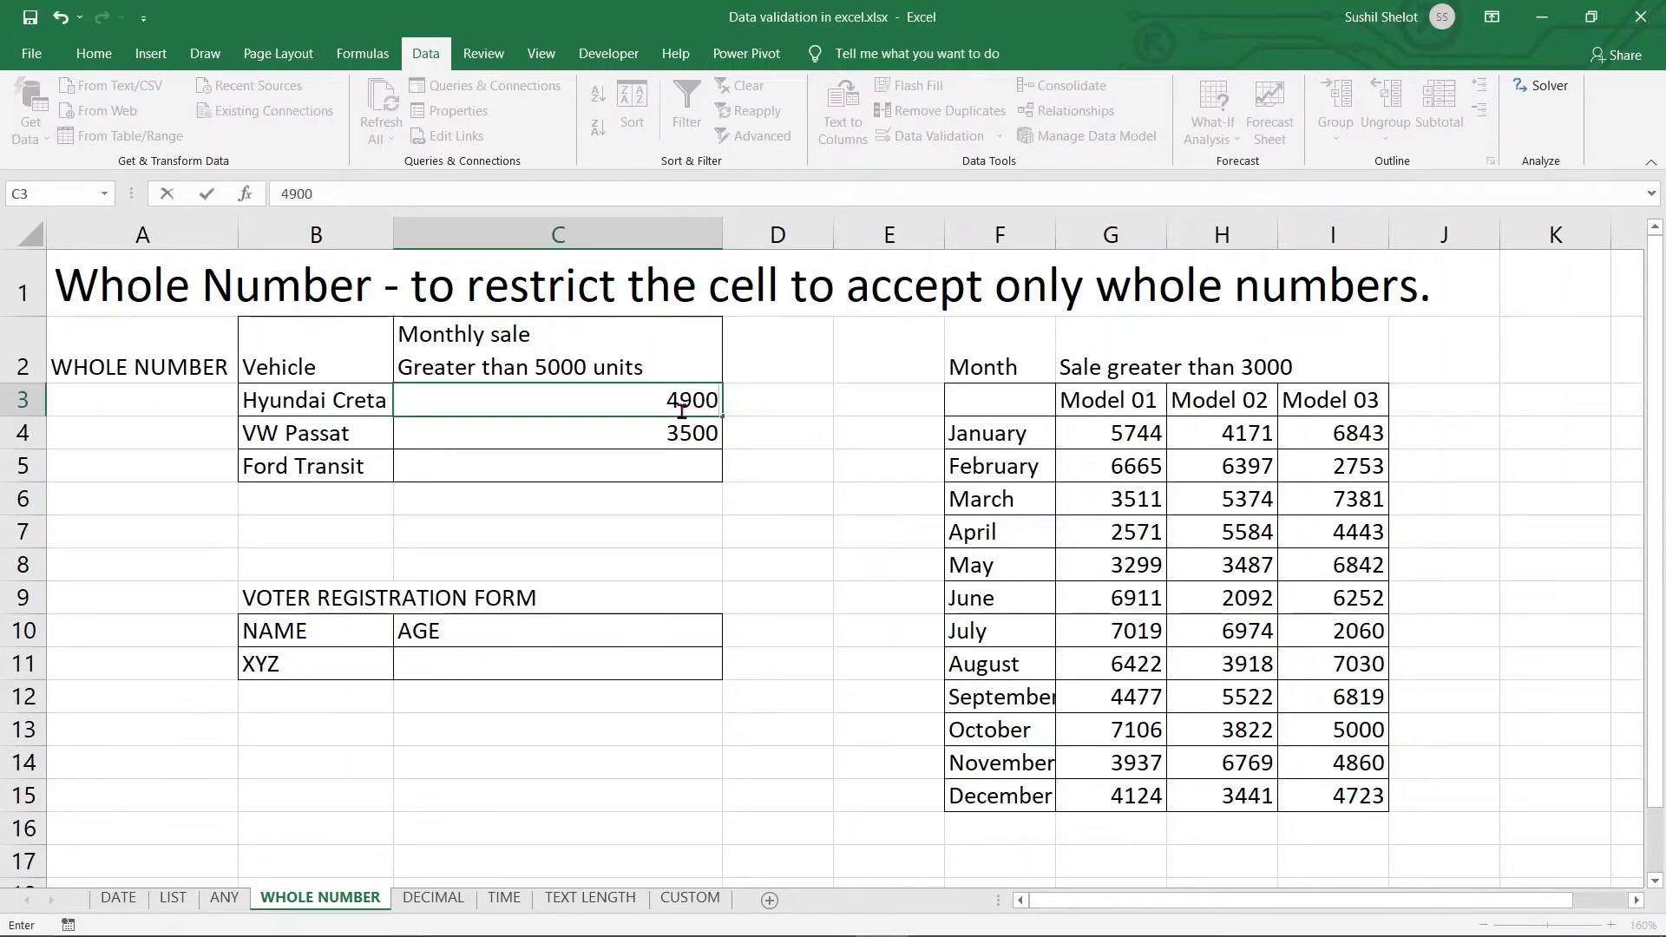
key(Return)
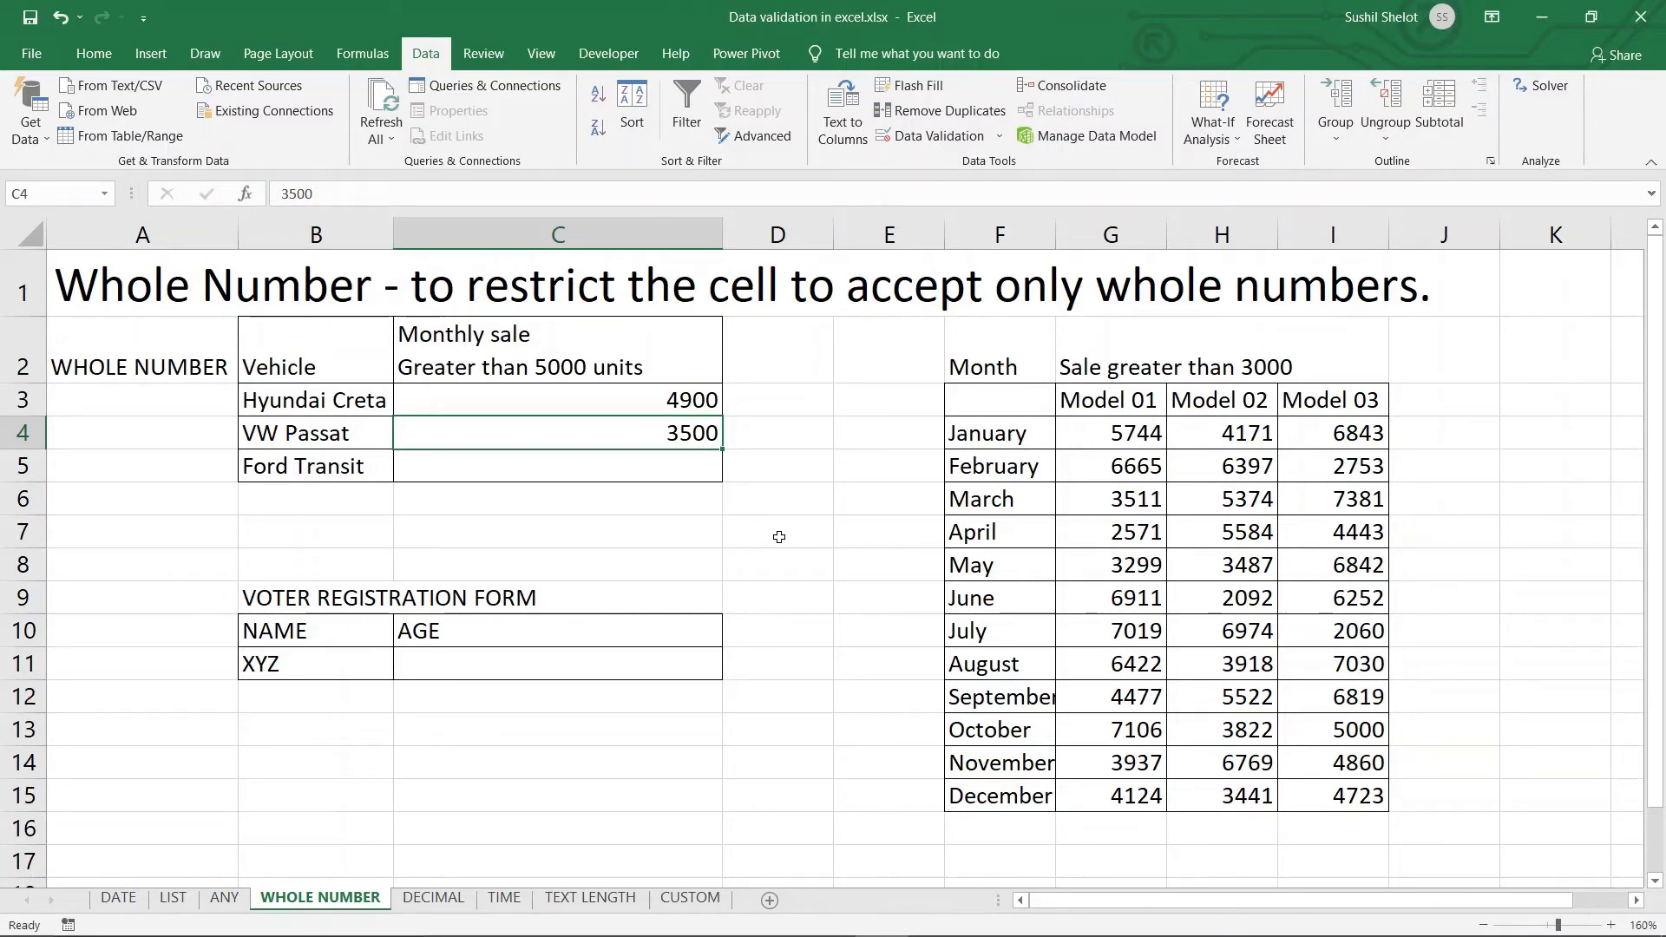
click(282, 596)
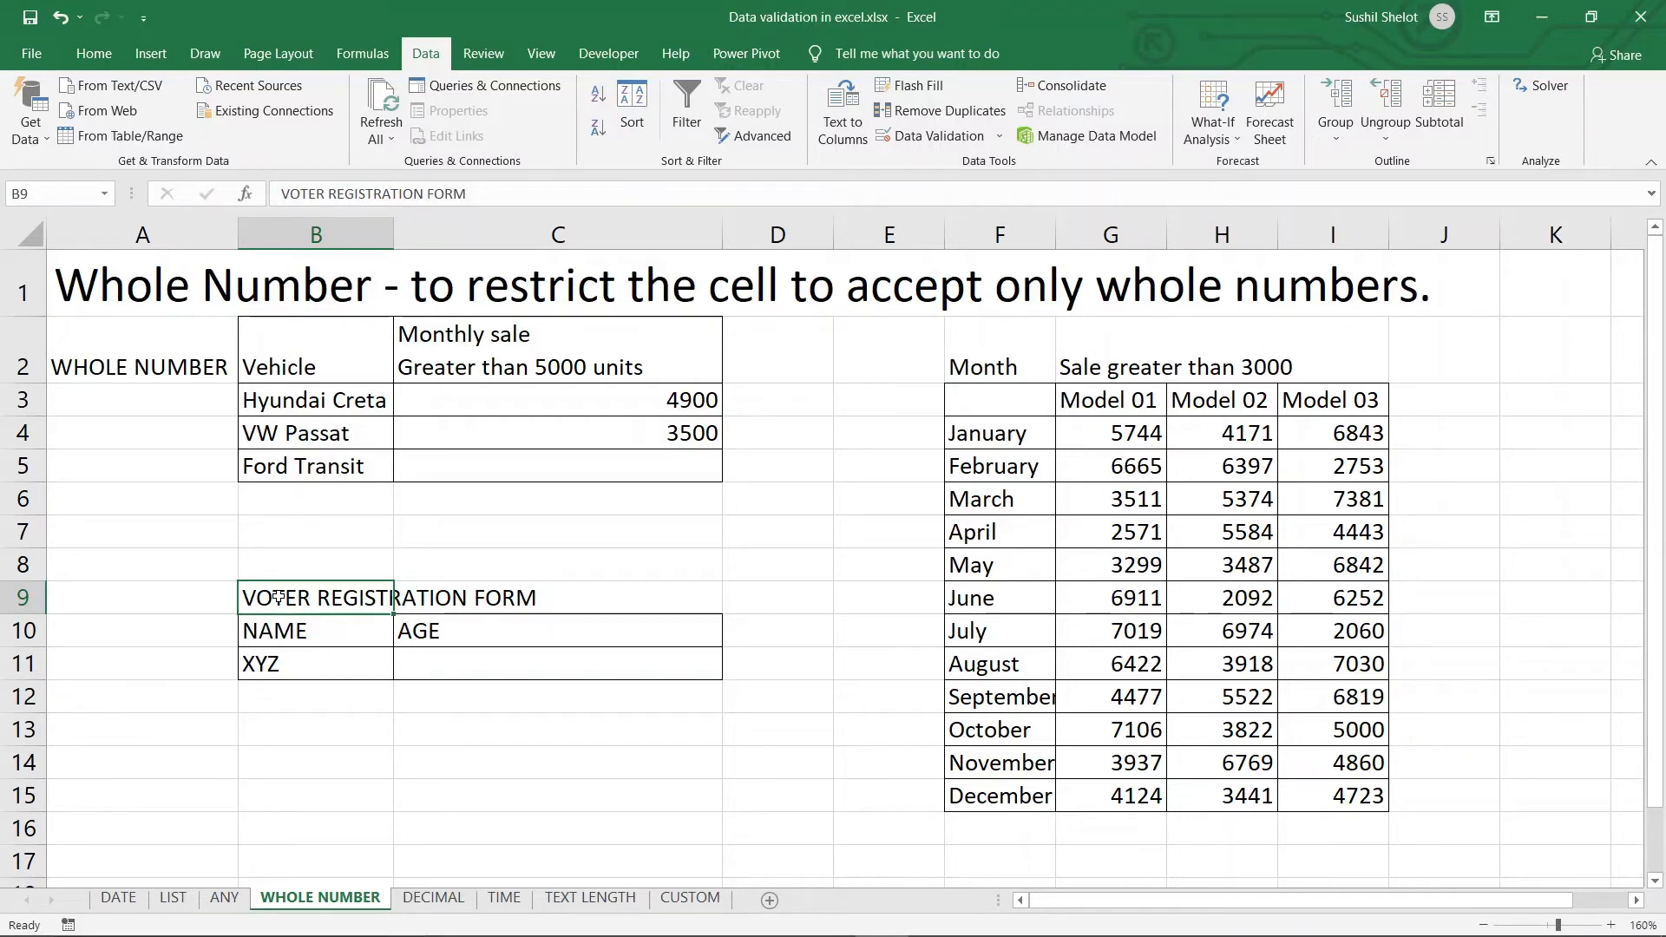
Limit C11 to whole numbers greater than 18, then test the rule by entering 17
click(469, 669)
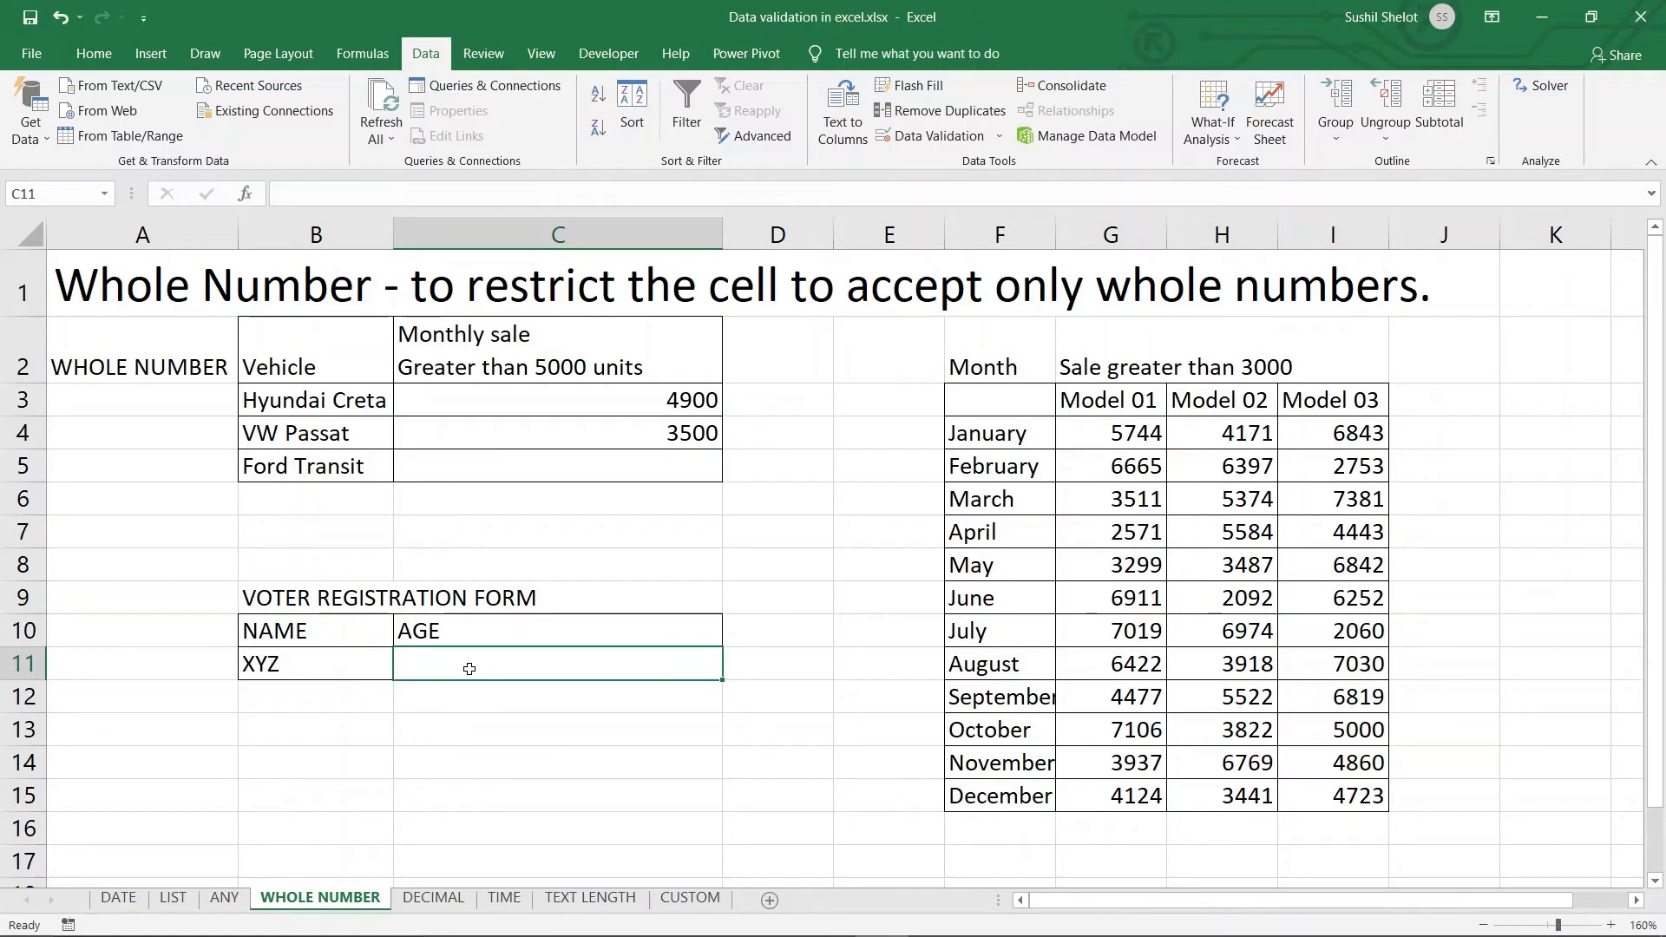
click(985, 139)
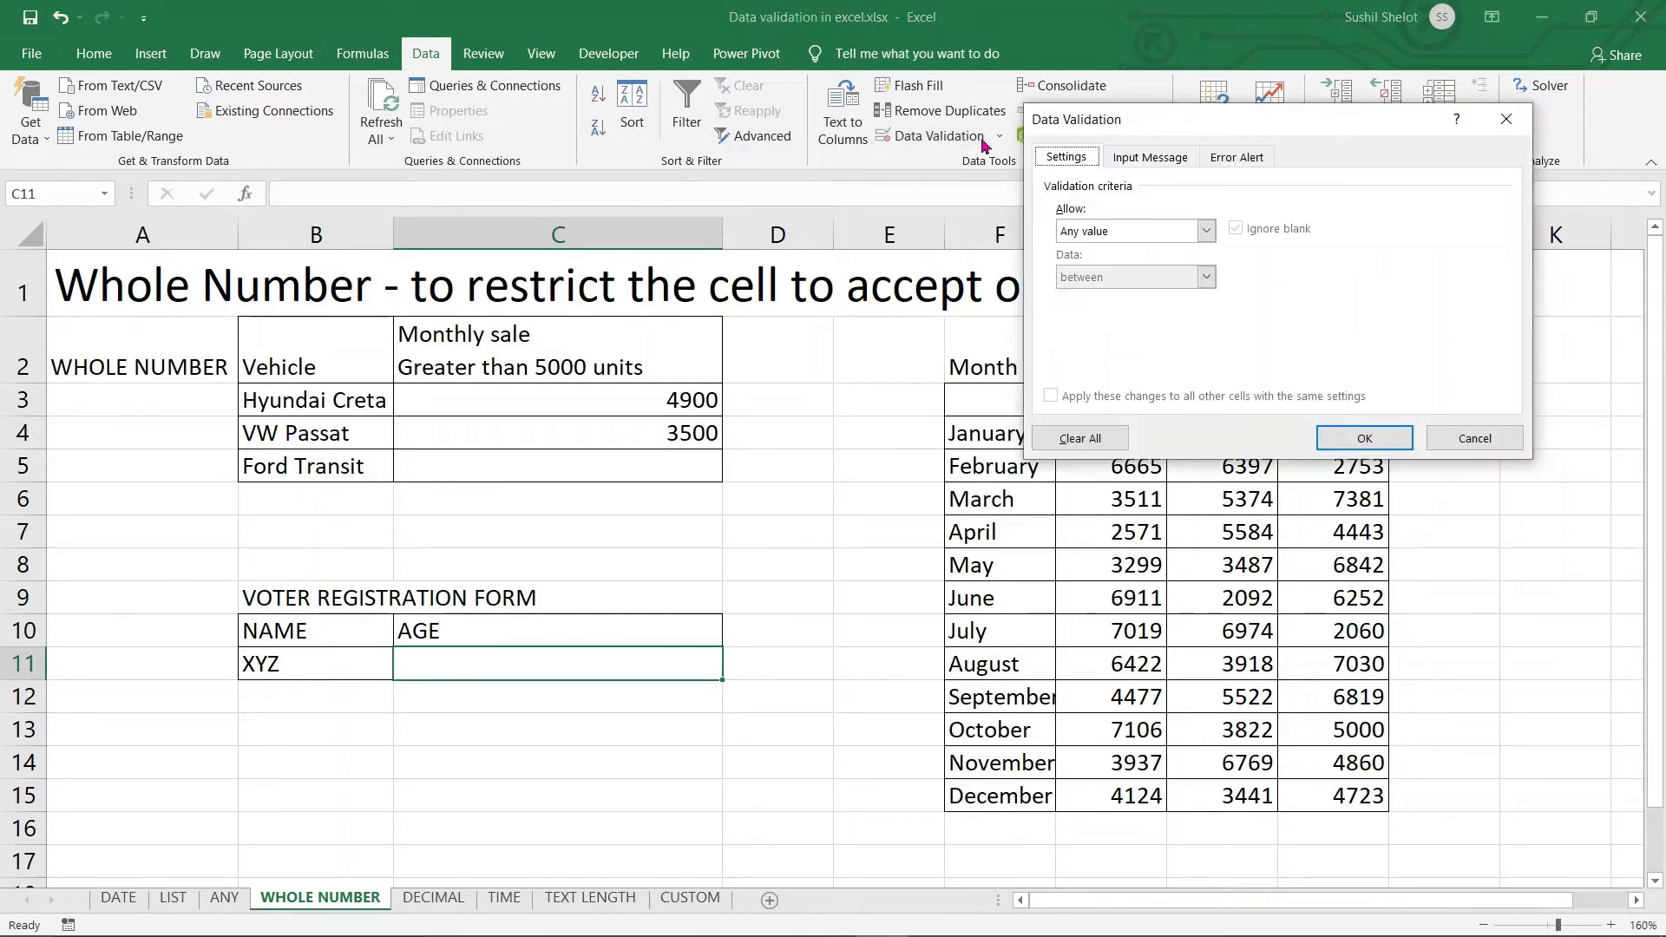
click(1207, 231)
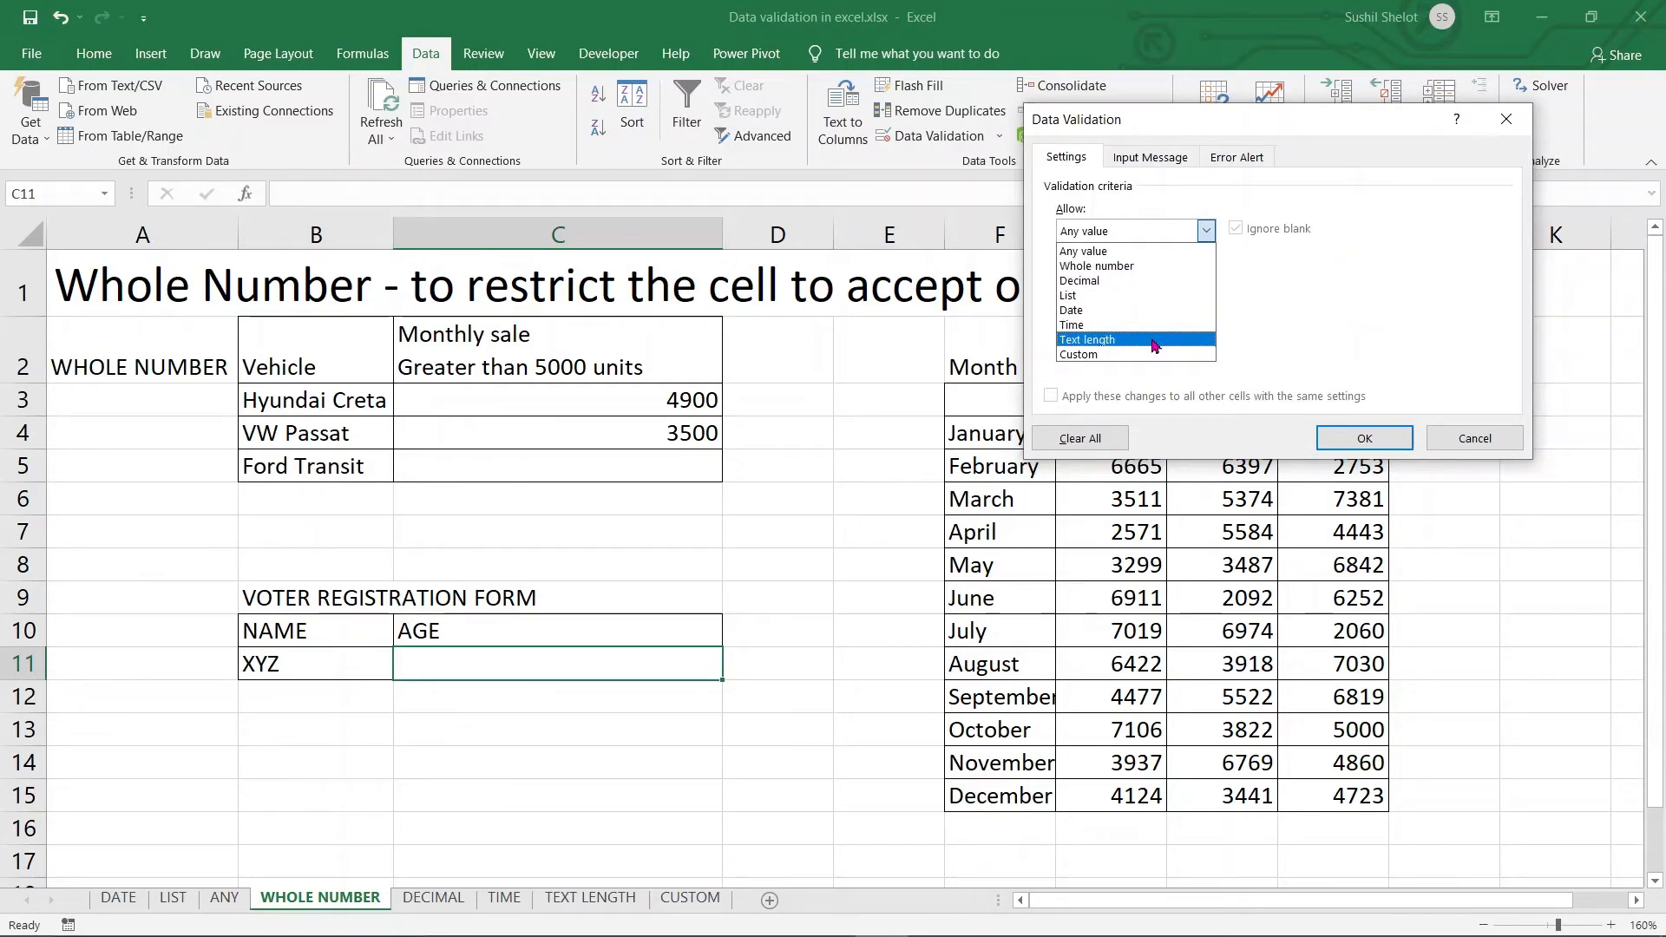
click(1128, 265)
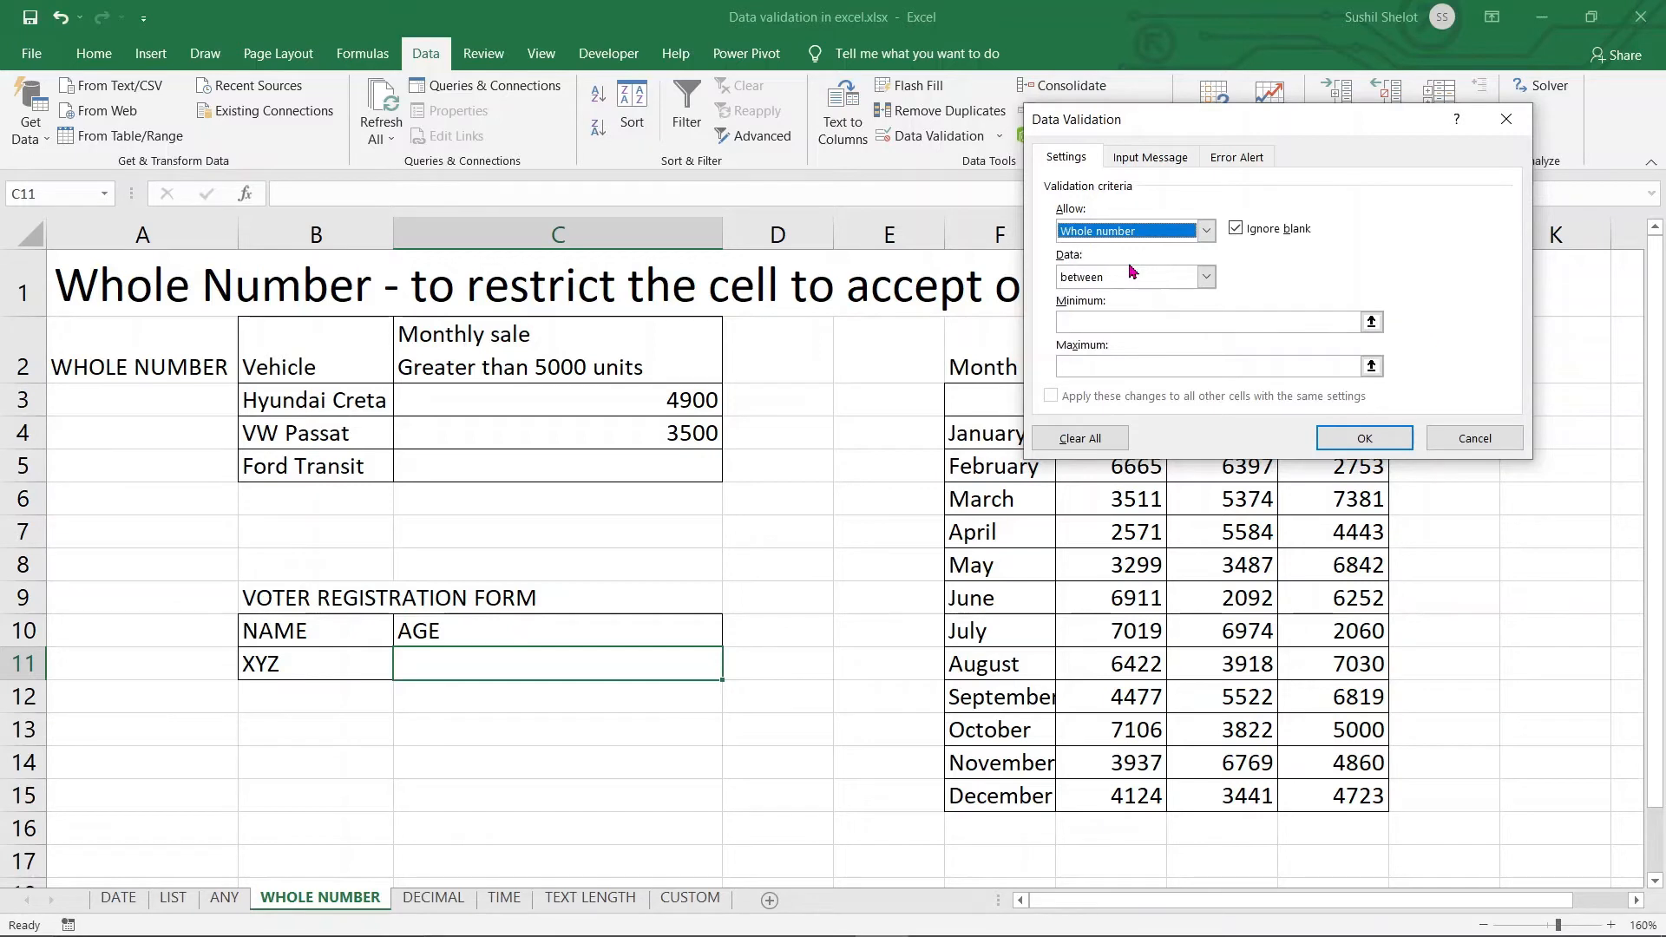
click(1206, 277)
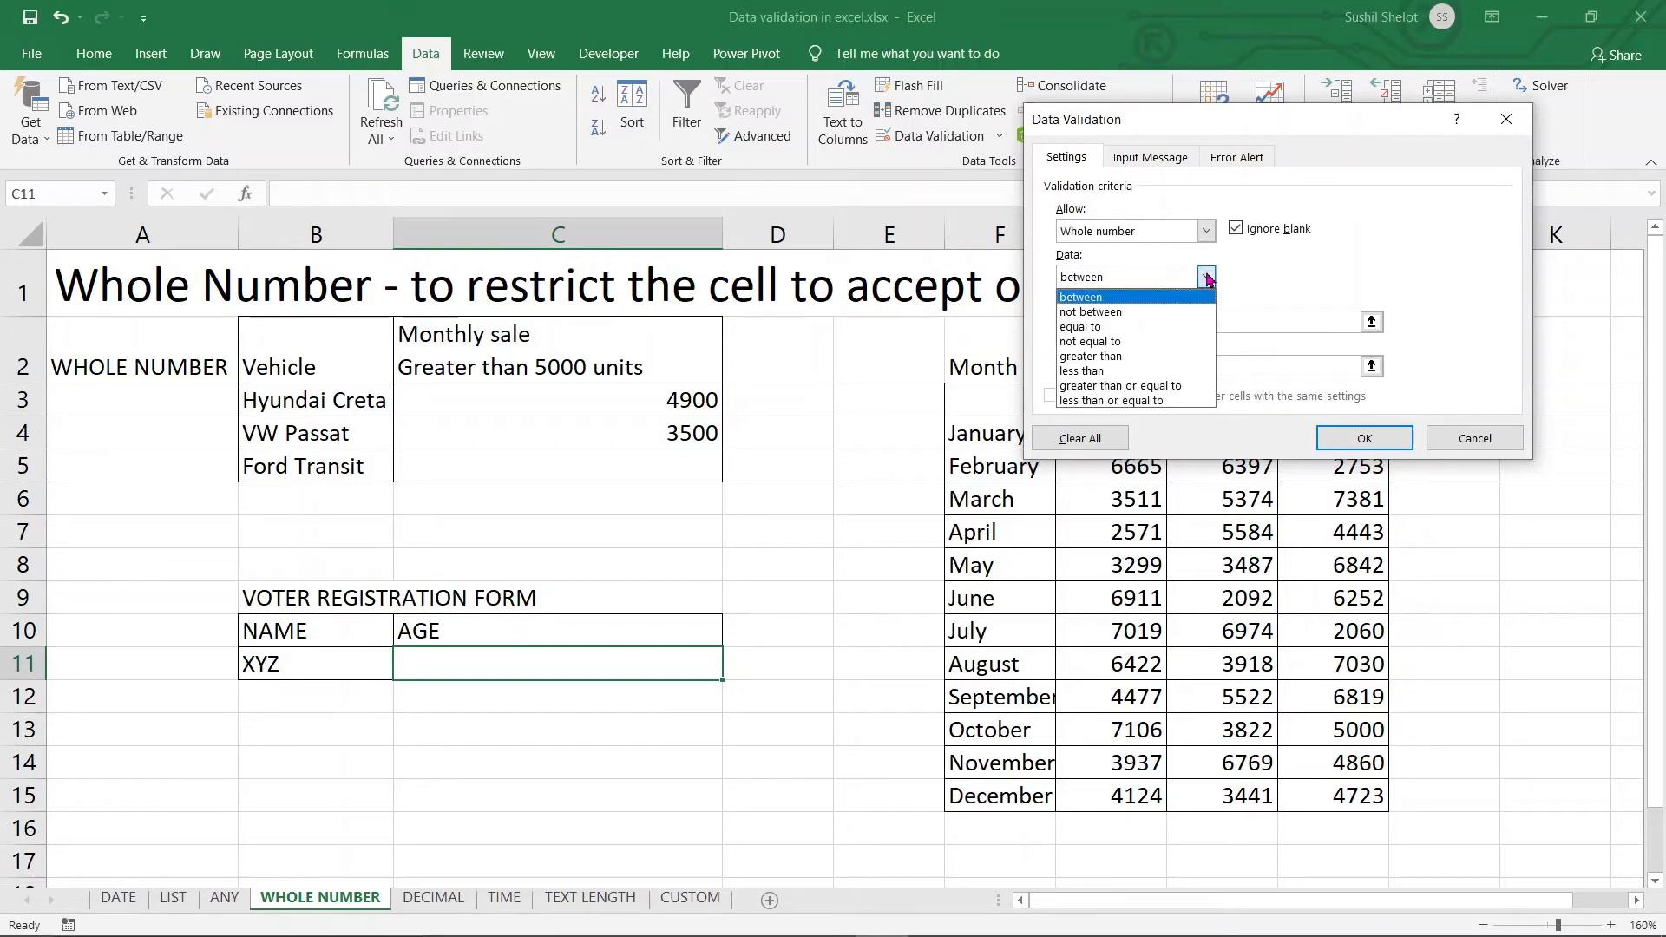
click(1131, 357)
click(1143, 323)
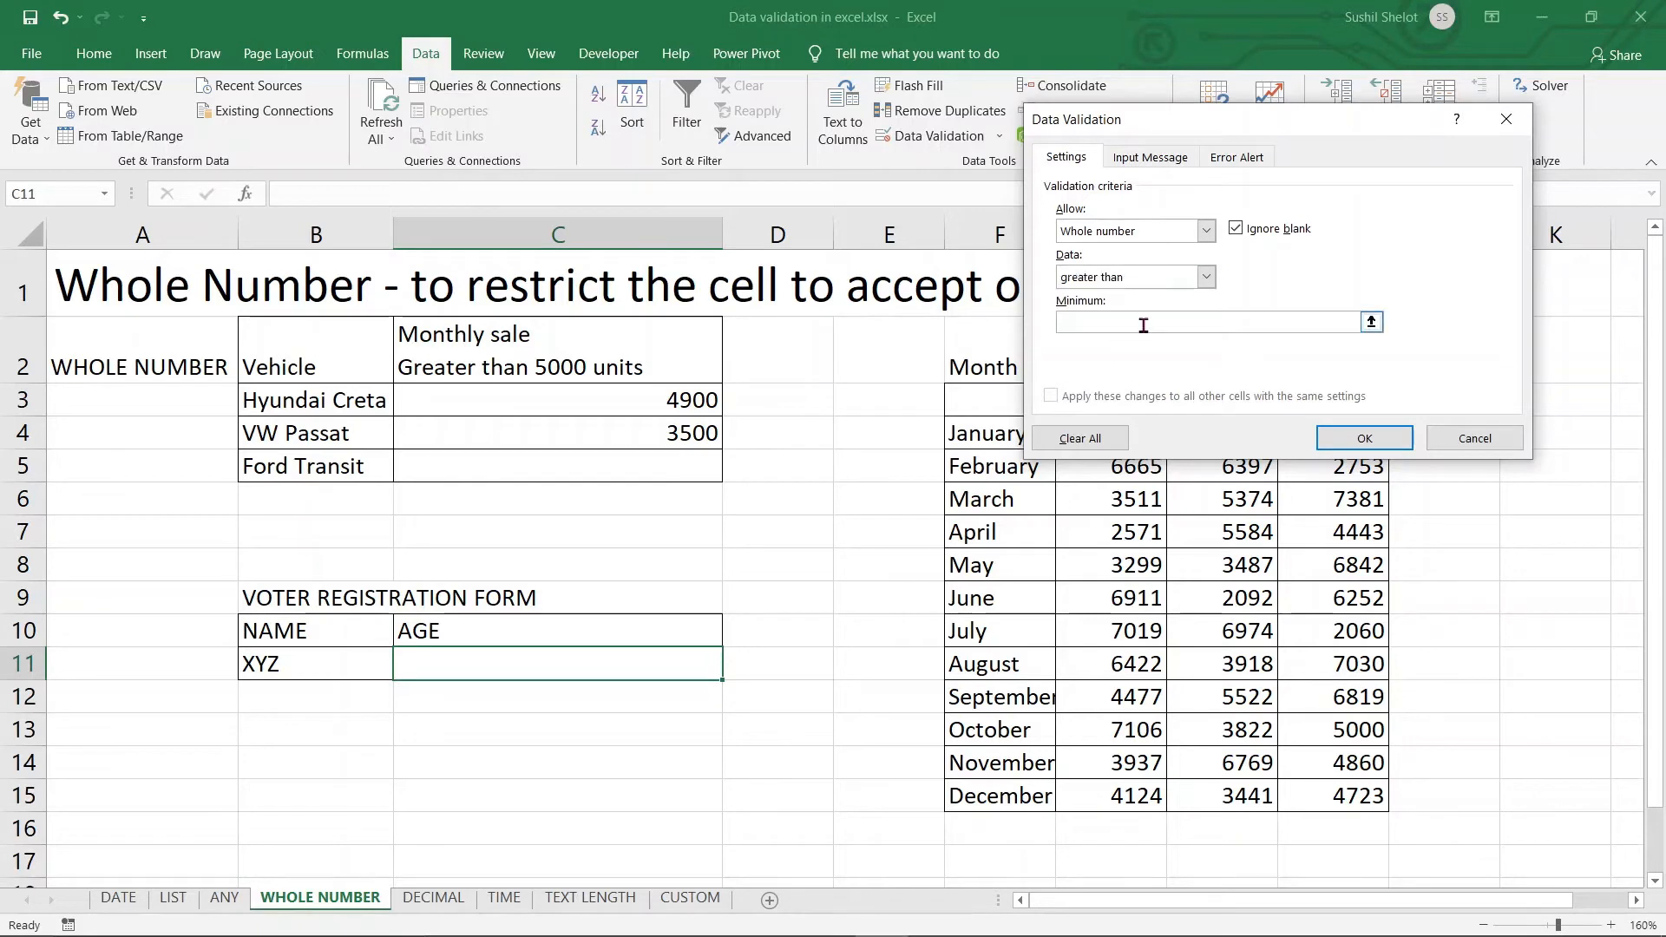
text(18)
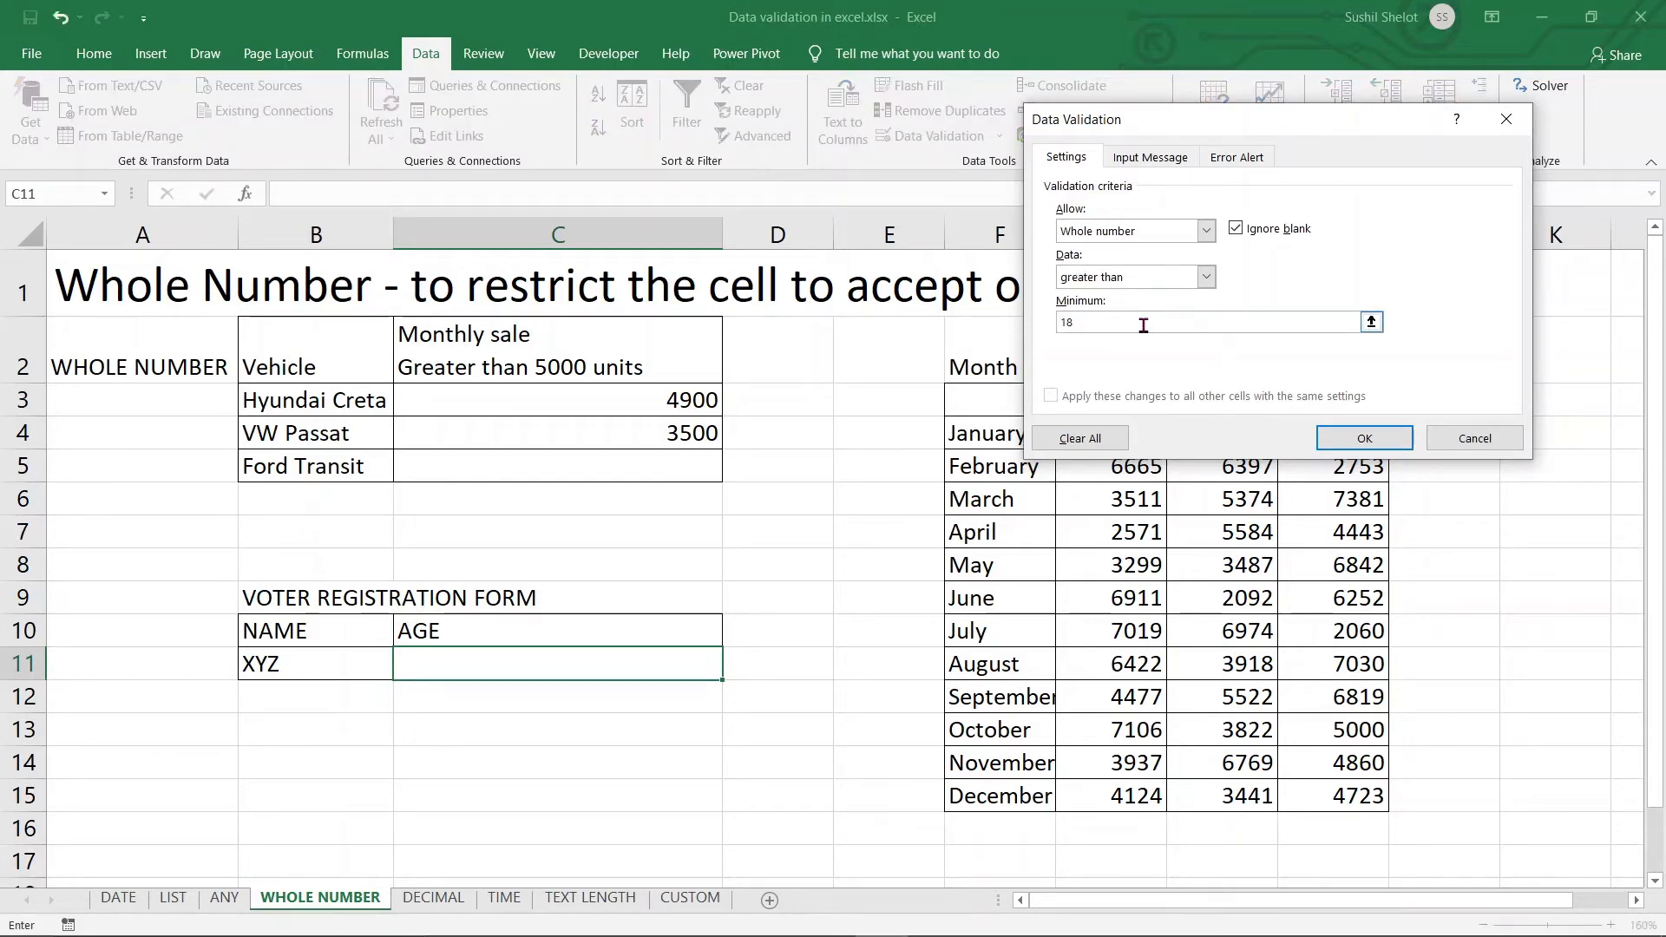
click(1364, 441)
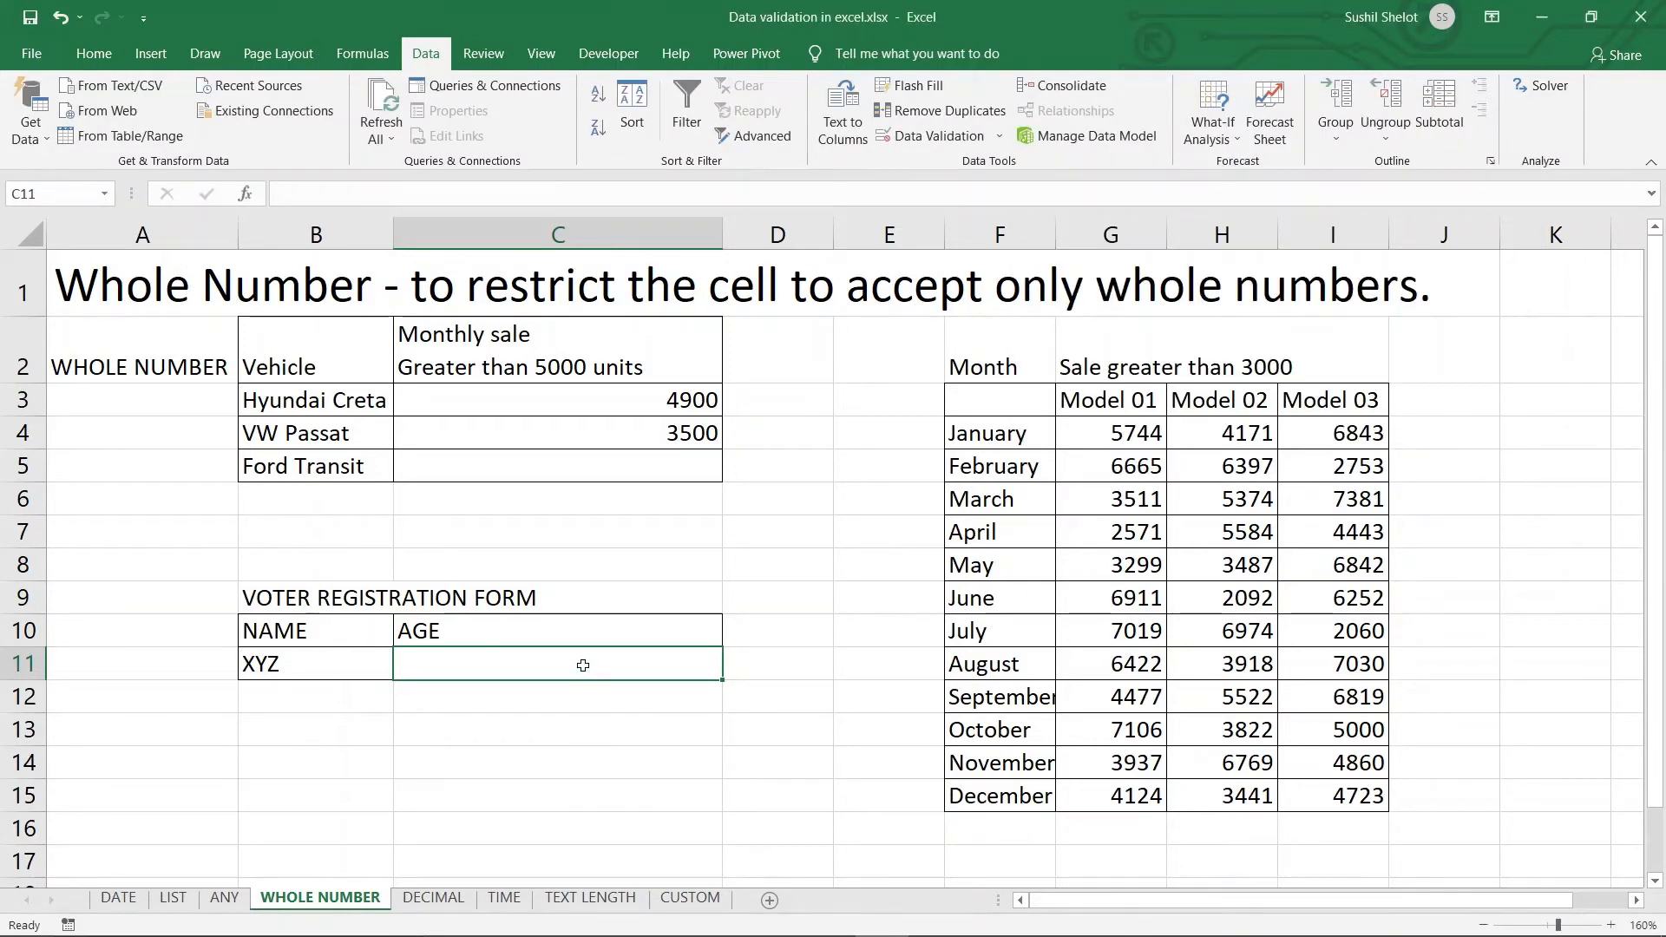
text(17)
key(Return)
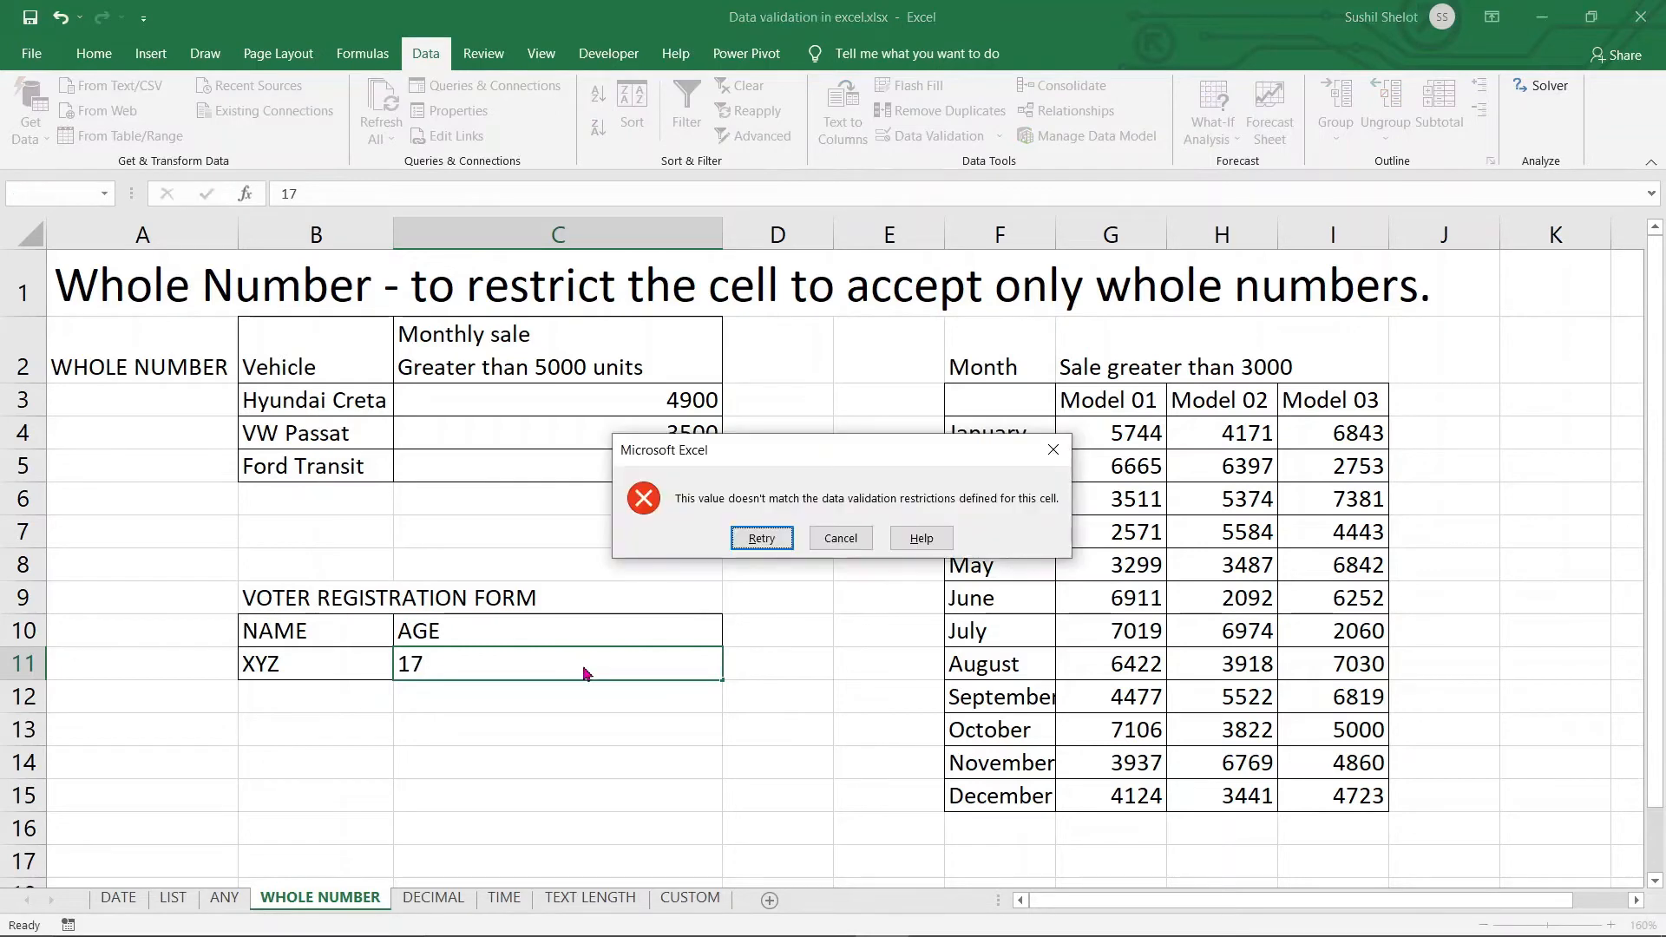
Cancel the rejected 17 and enter 19 as the voter's age in C11
click(841, 539)
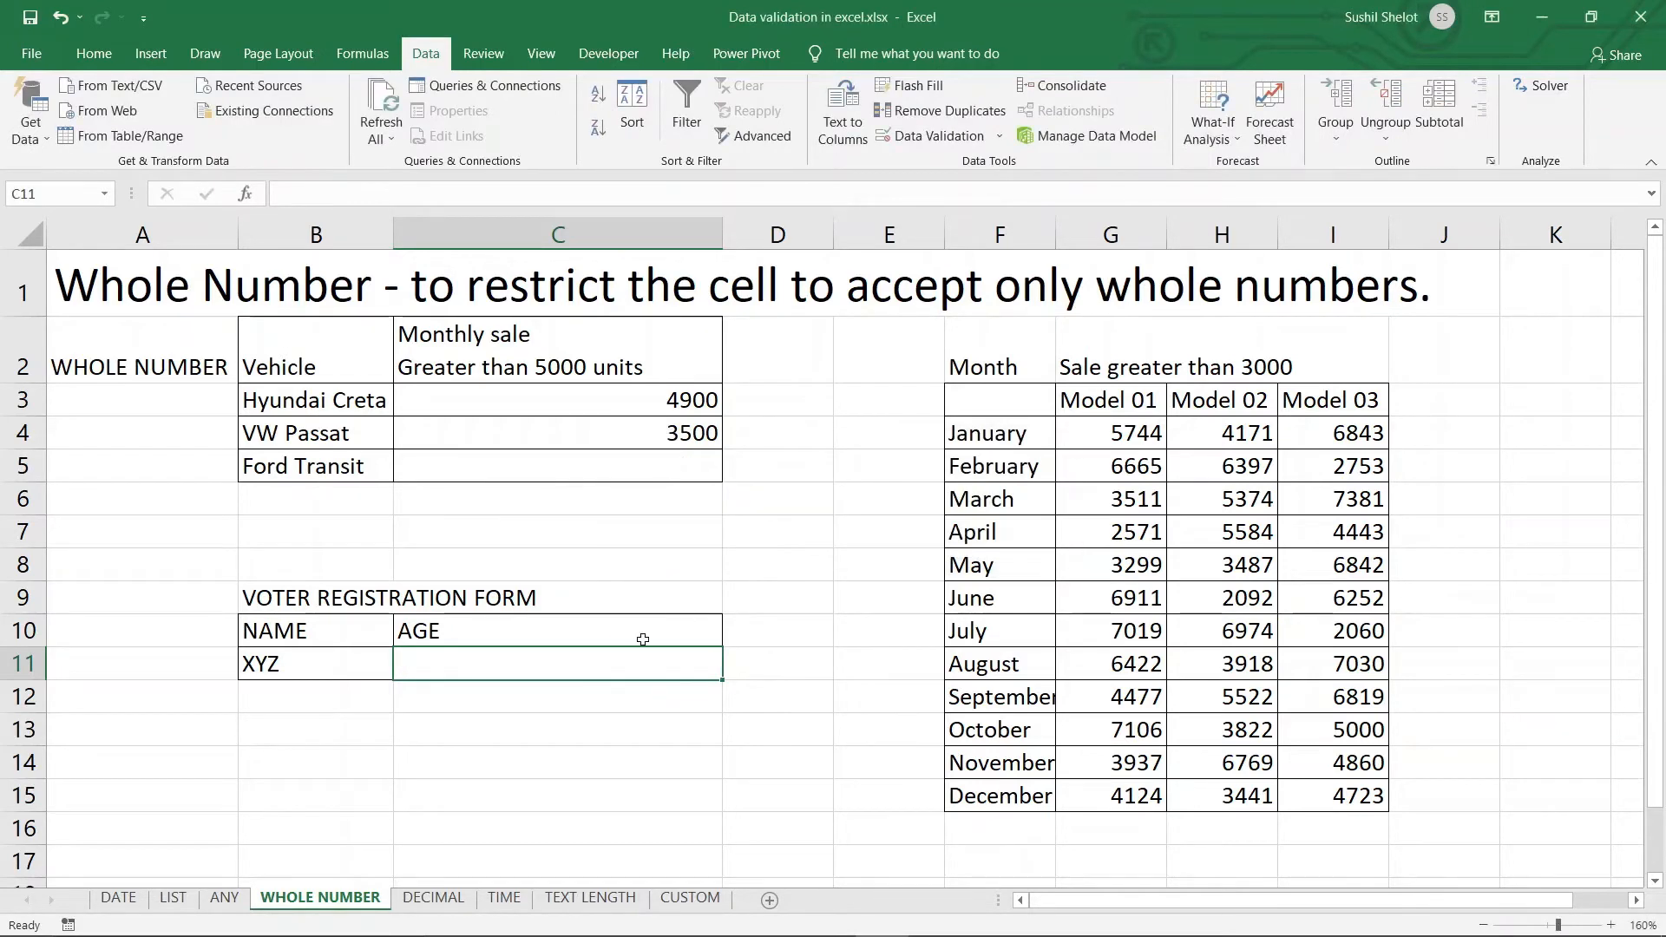
text(19)
key(Return)
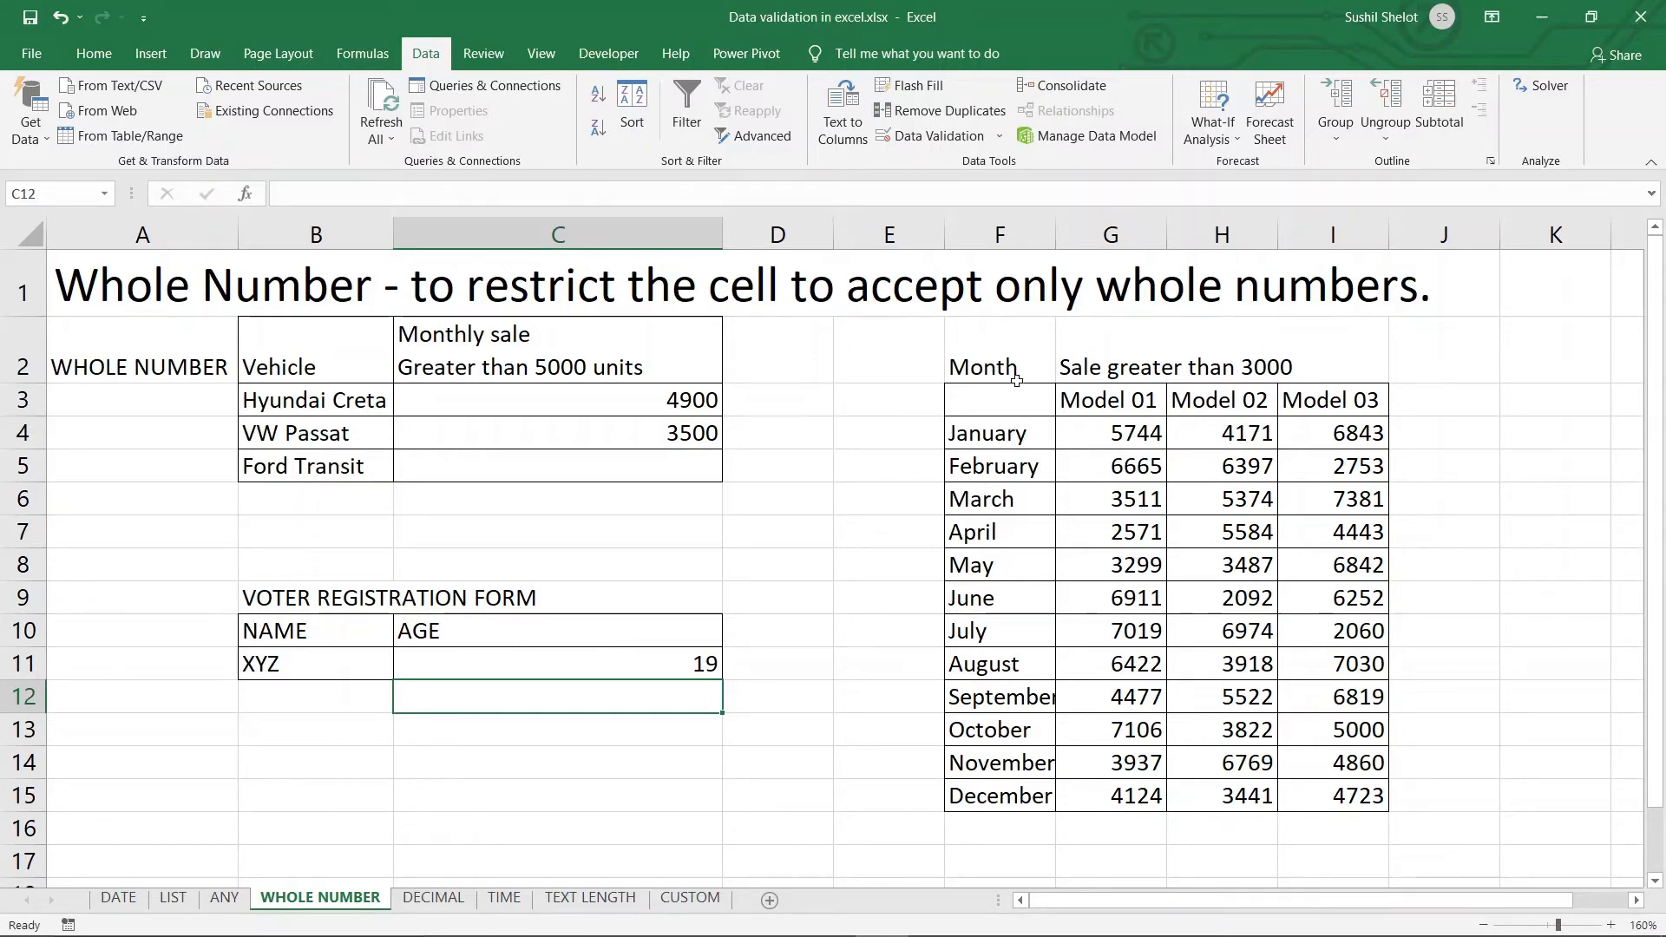
Select the twelve-month sales figures G4:I15 for Models 01 to 03
drag(1013, 367, 965, 781)
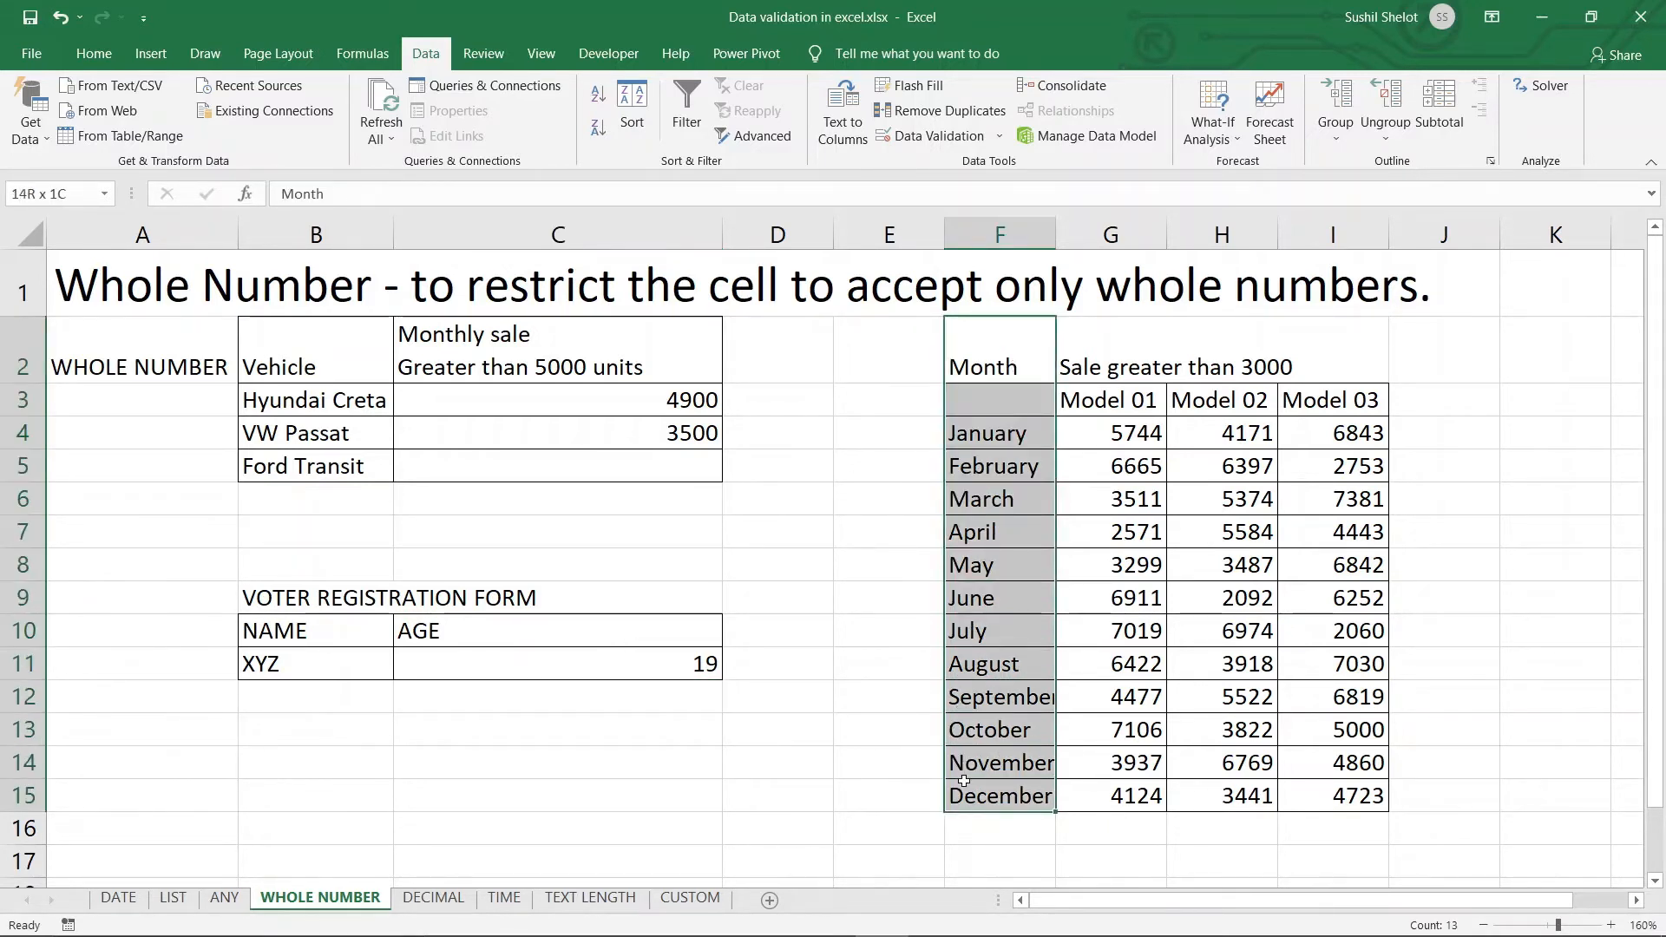
click(1103, 362)
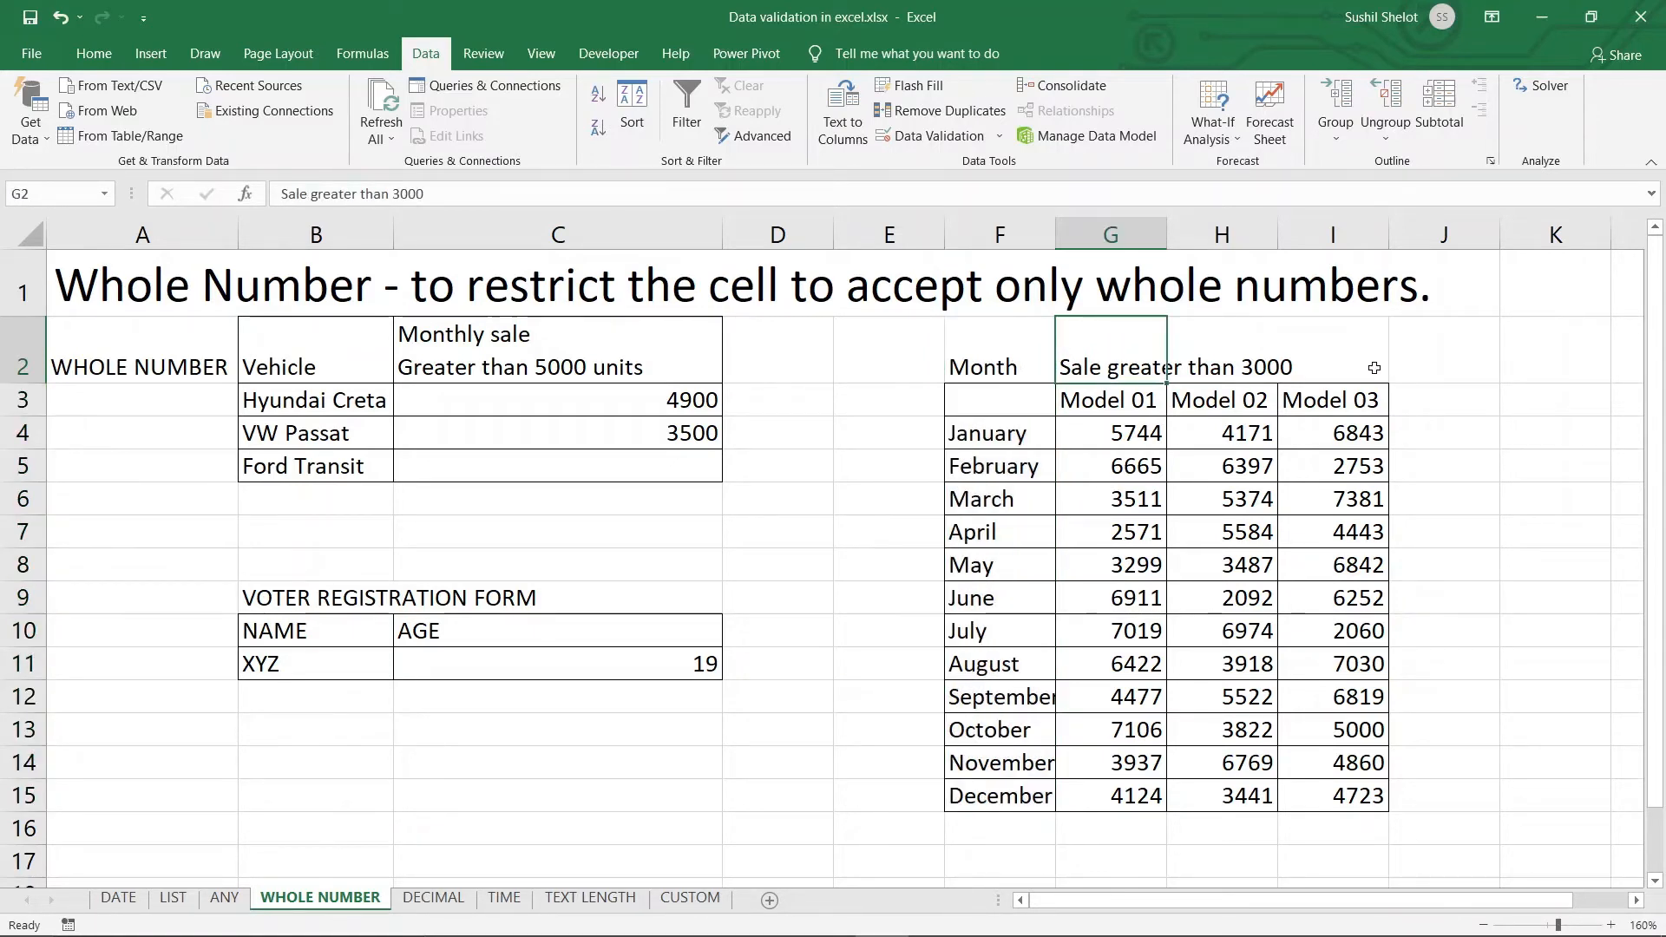
click(1135, 413)
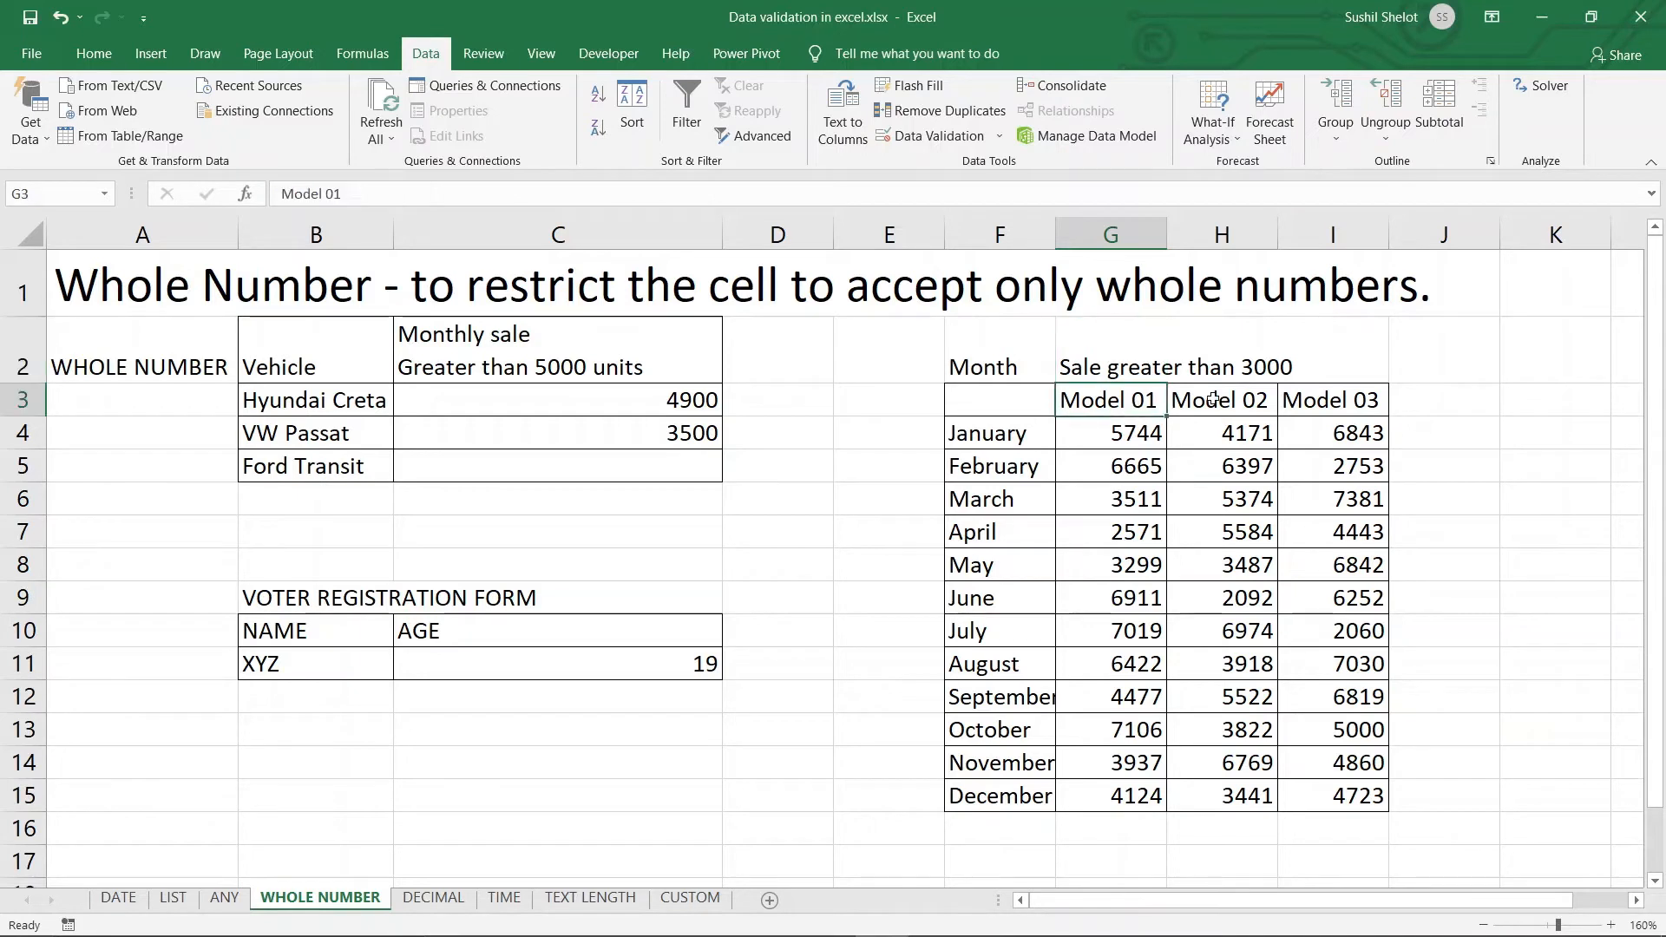
click(1211, 399)
click(1326, 398)
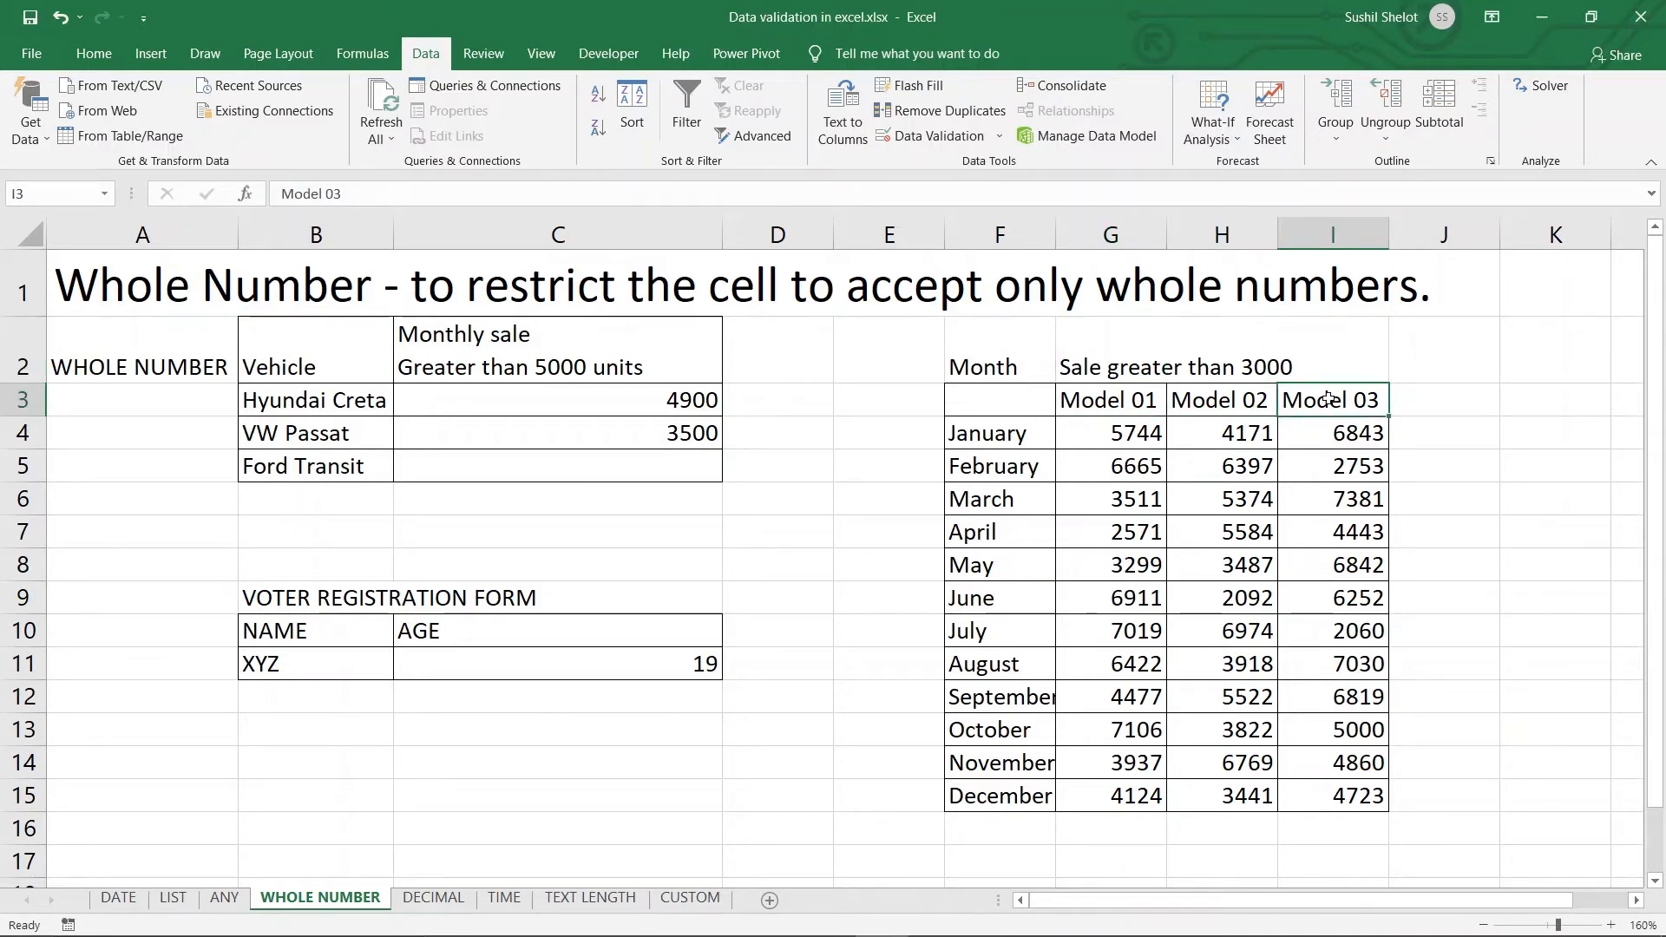
drag(1128, 438, 1353, 794)
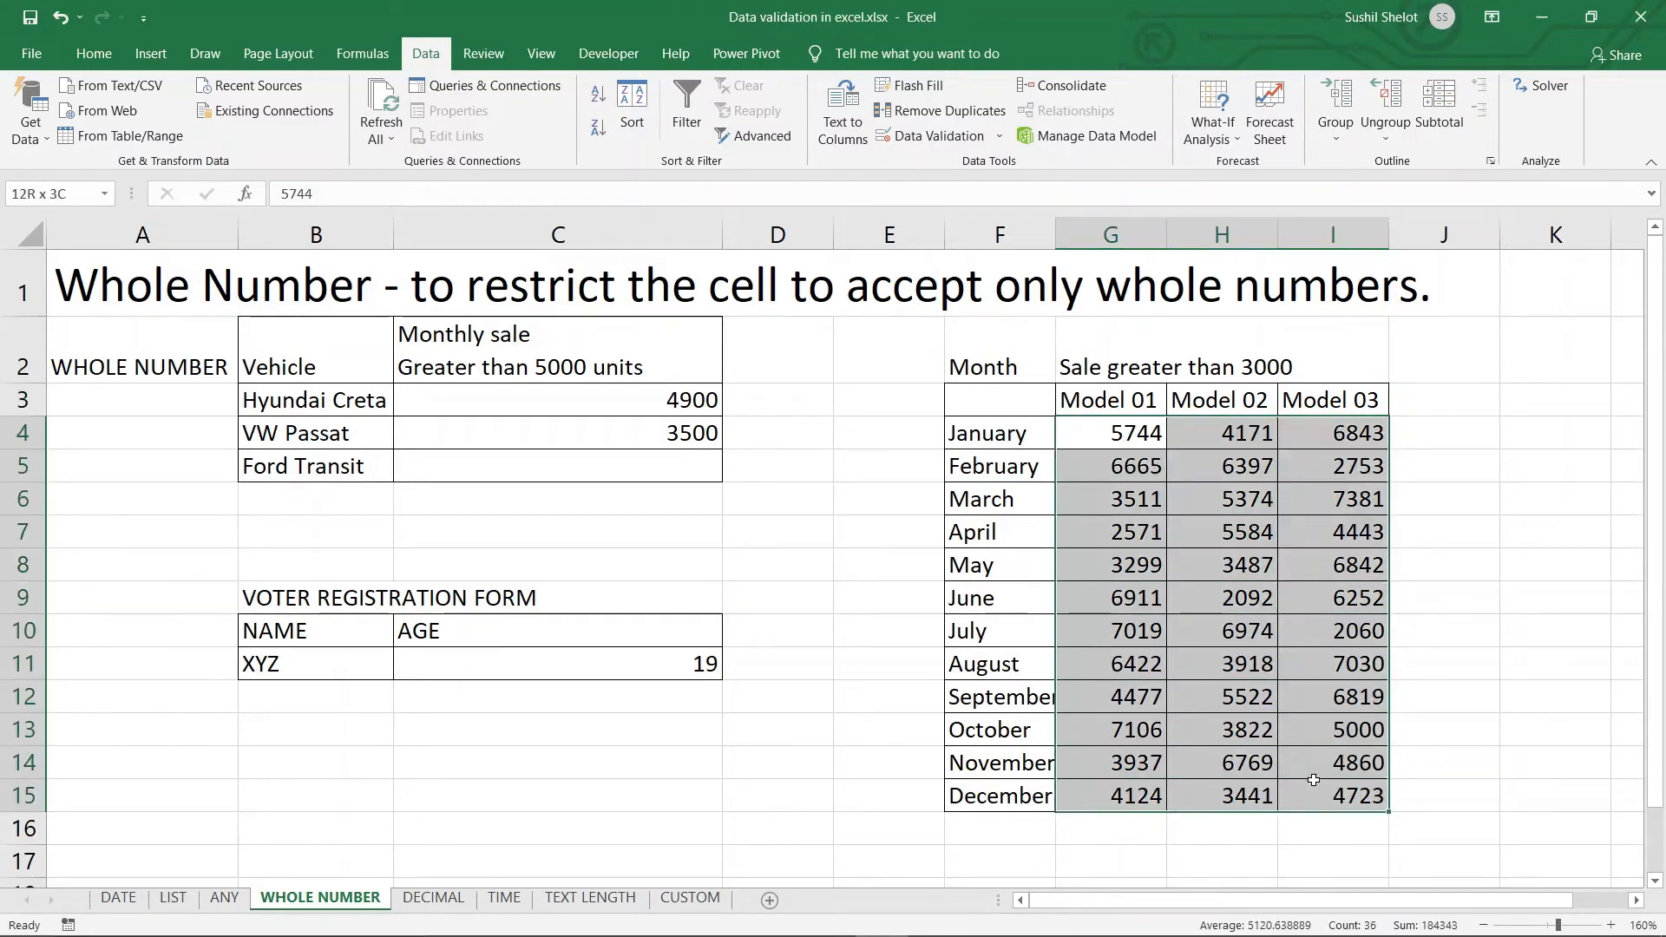
Allow only whole numbers greater than 4500 in the selected sales figures
click(926, 136)
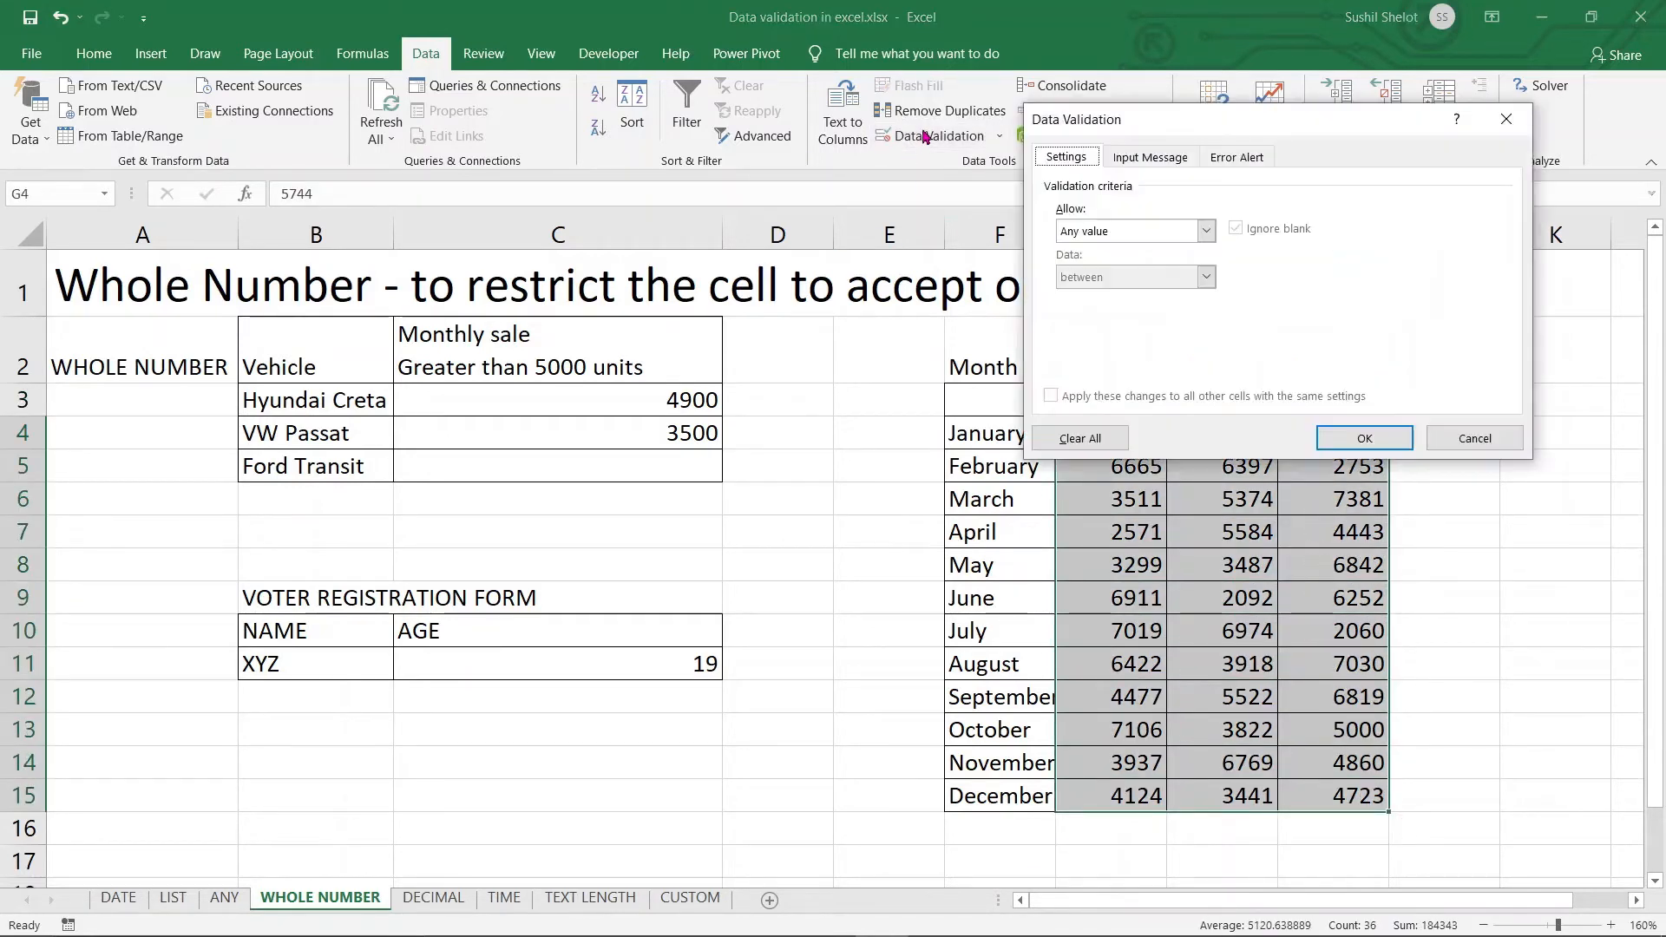
click(1206, 232)
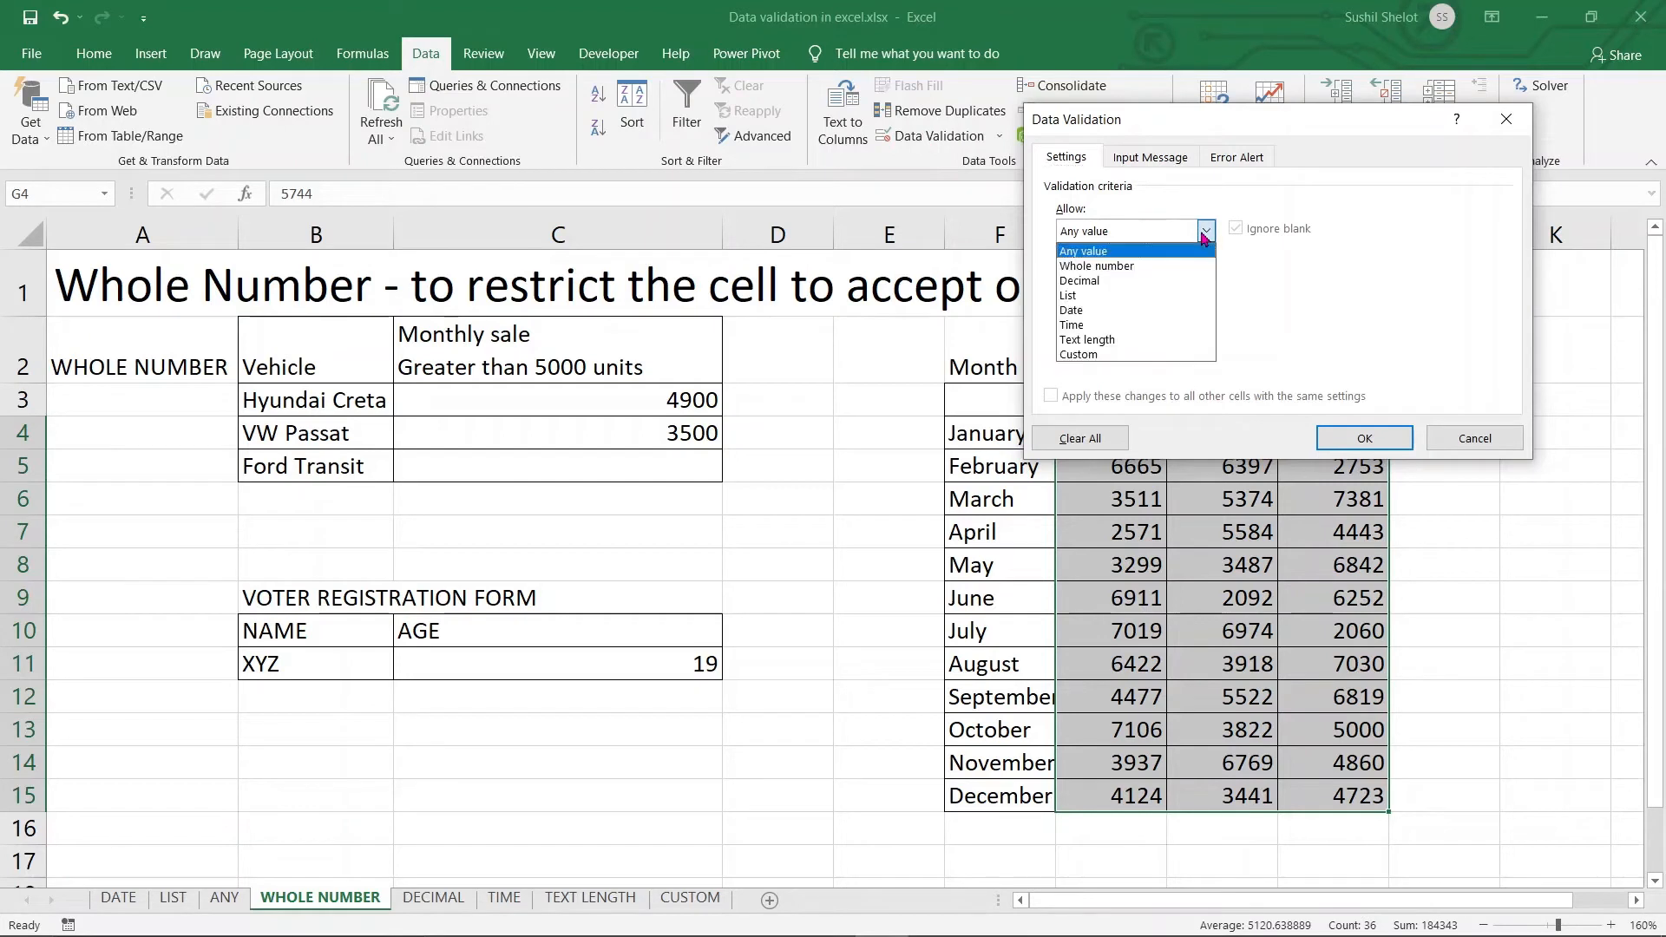
click(1145, 266)
click(1206, 278)
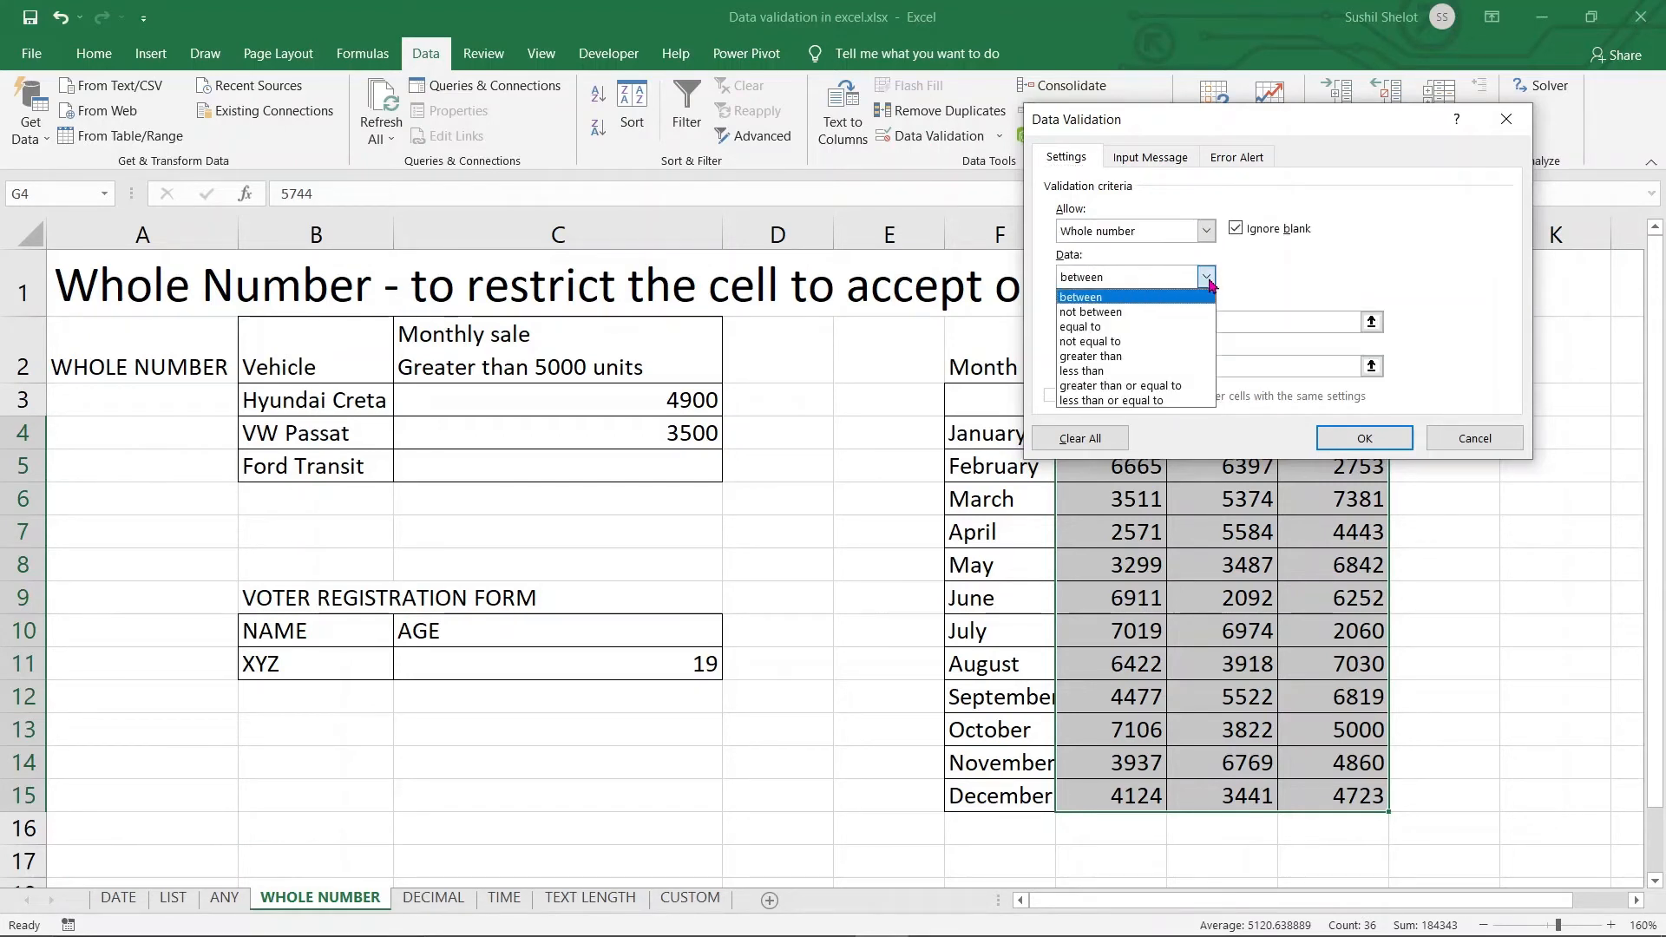
click(1118, 359)
click(1146, 323)
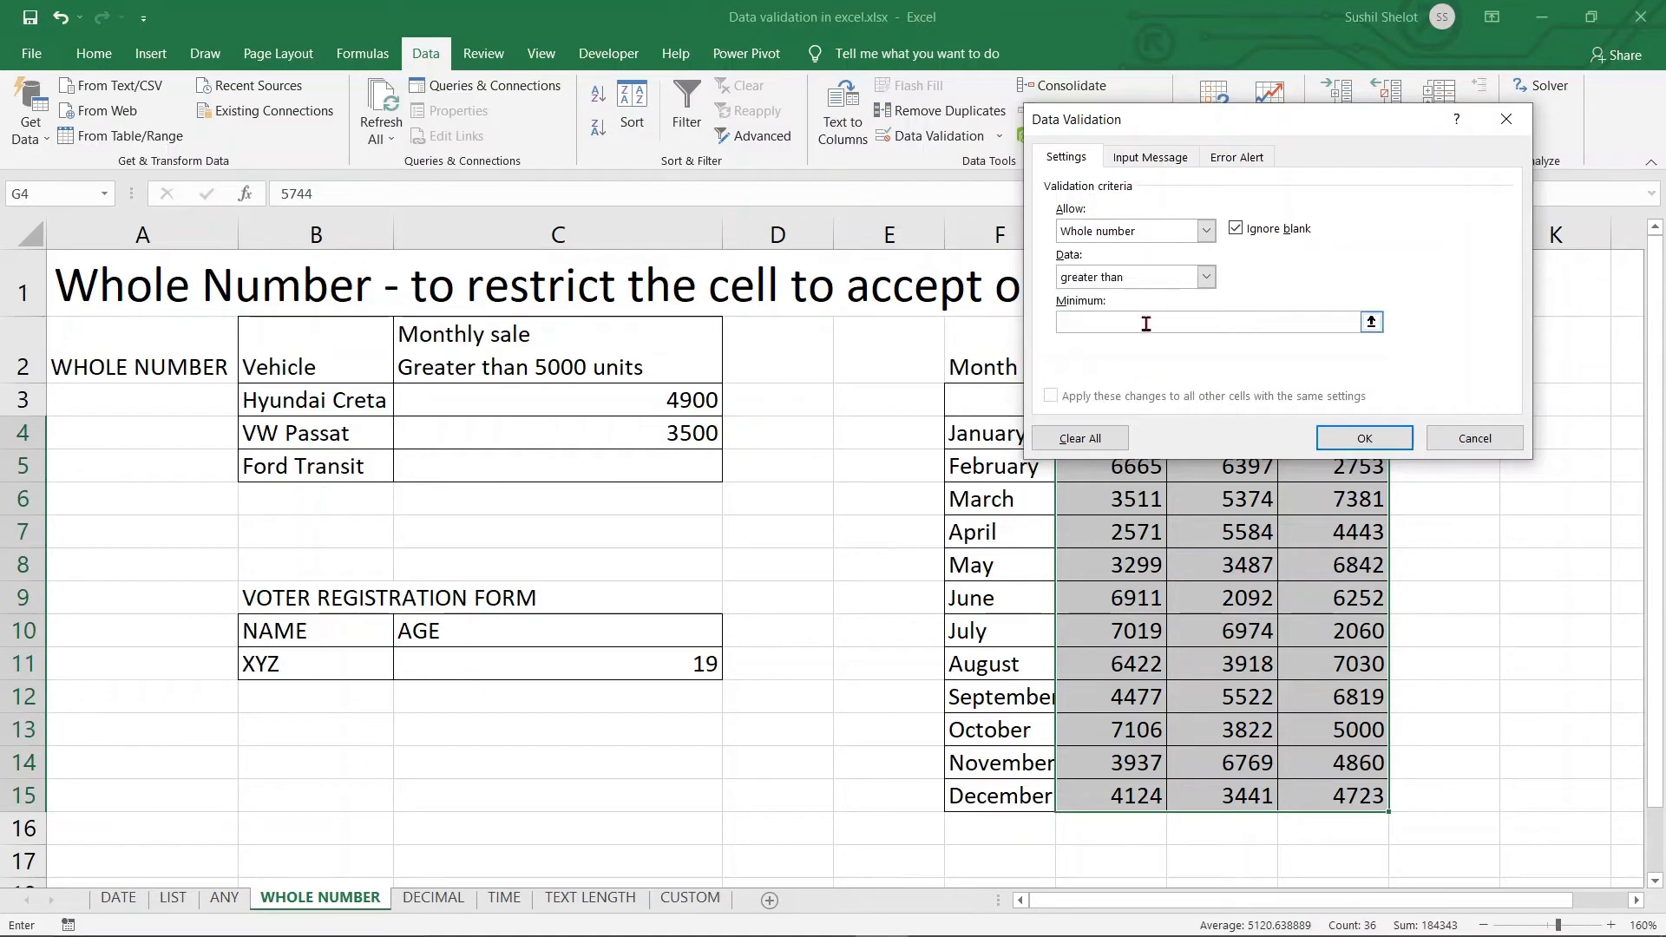
text(4500)
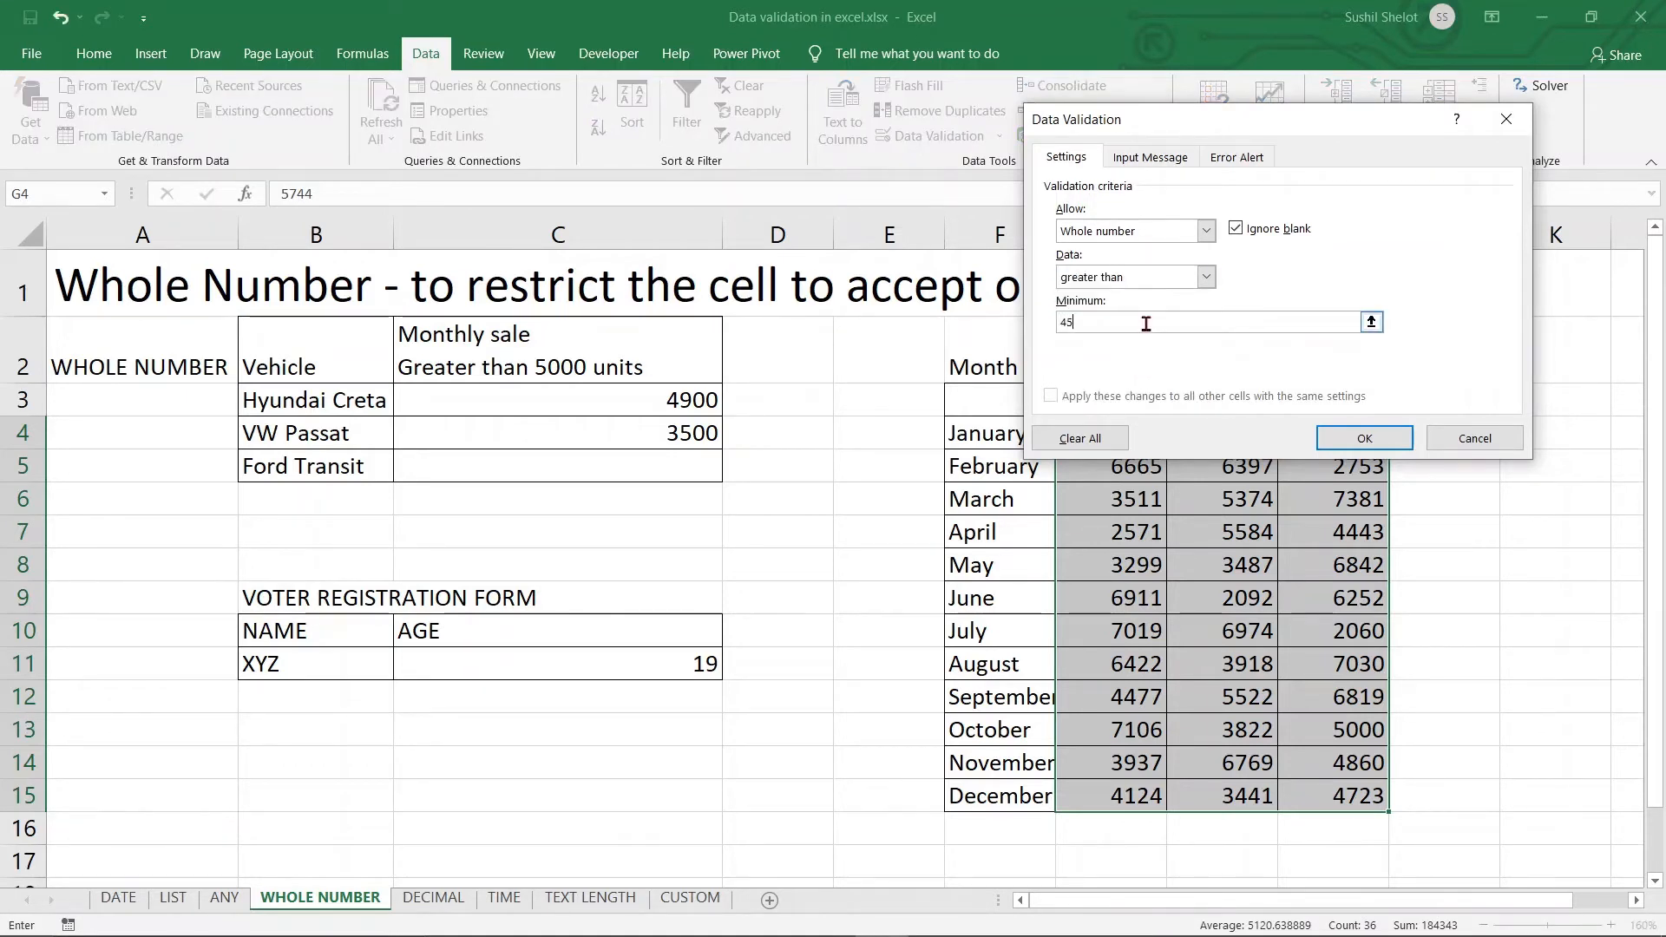
click(1350, 440)
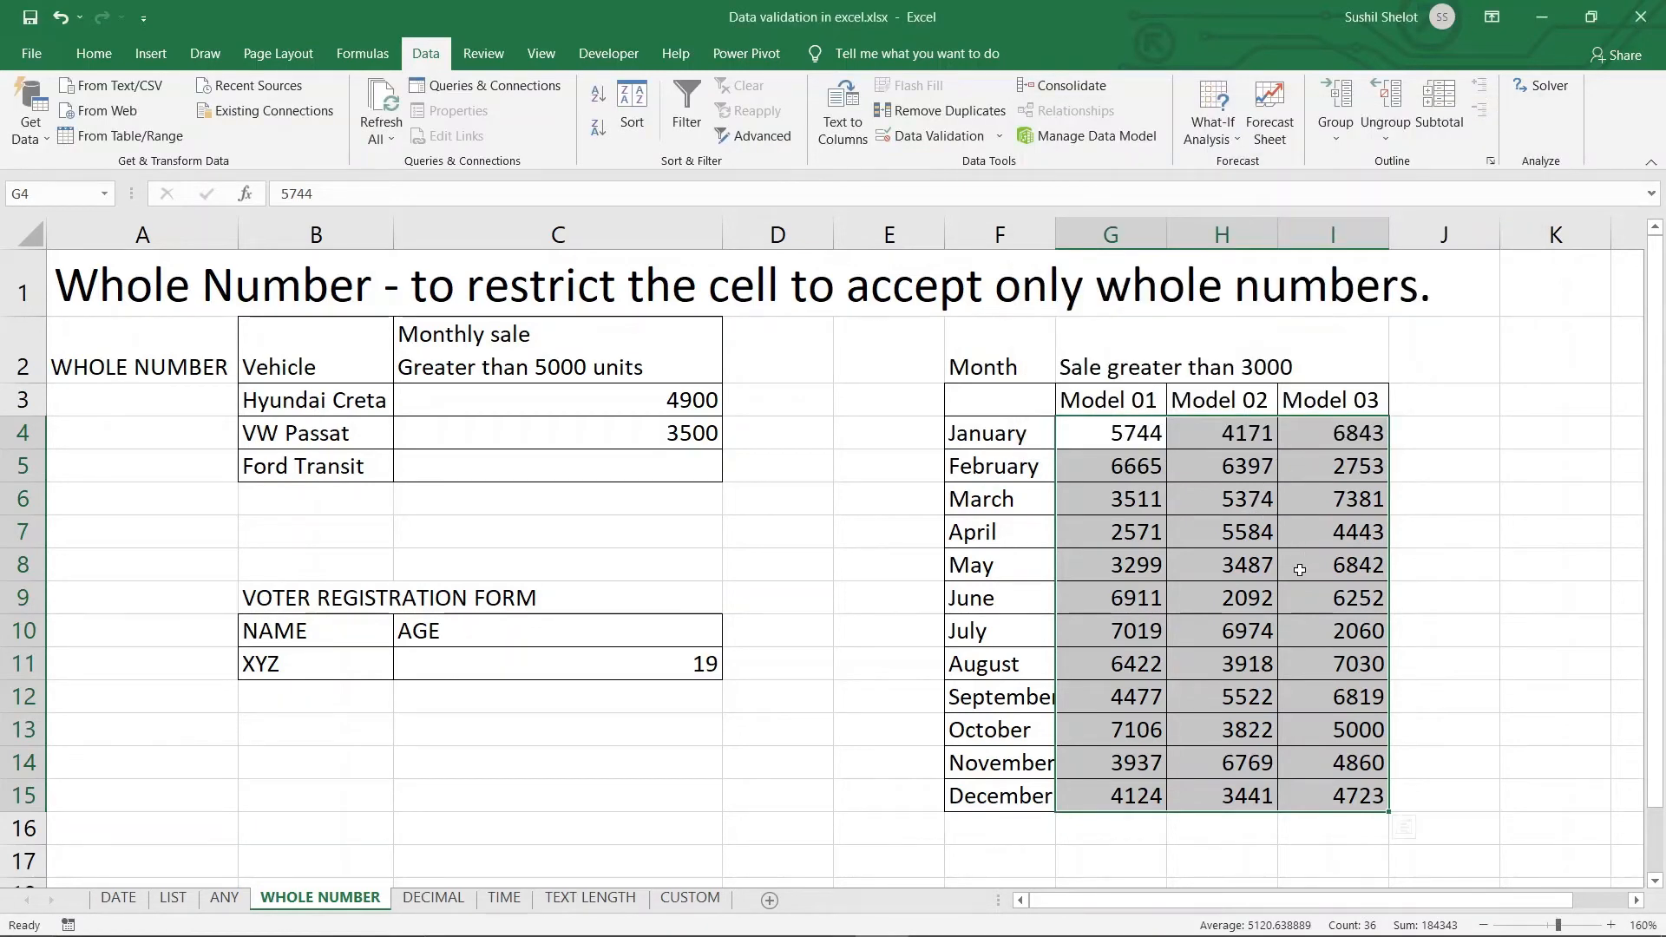
click(1115, 444)
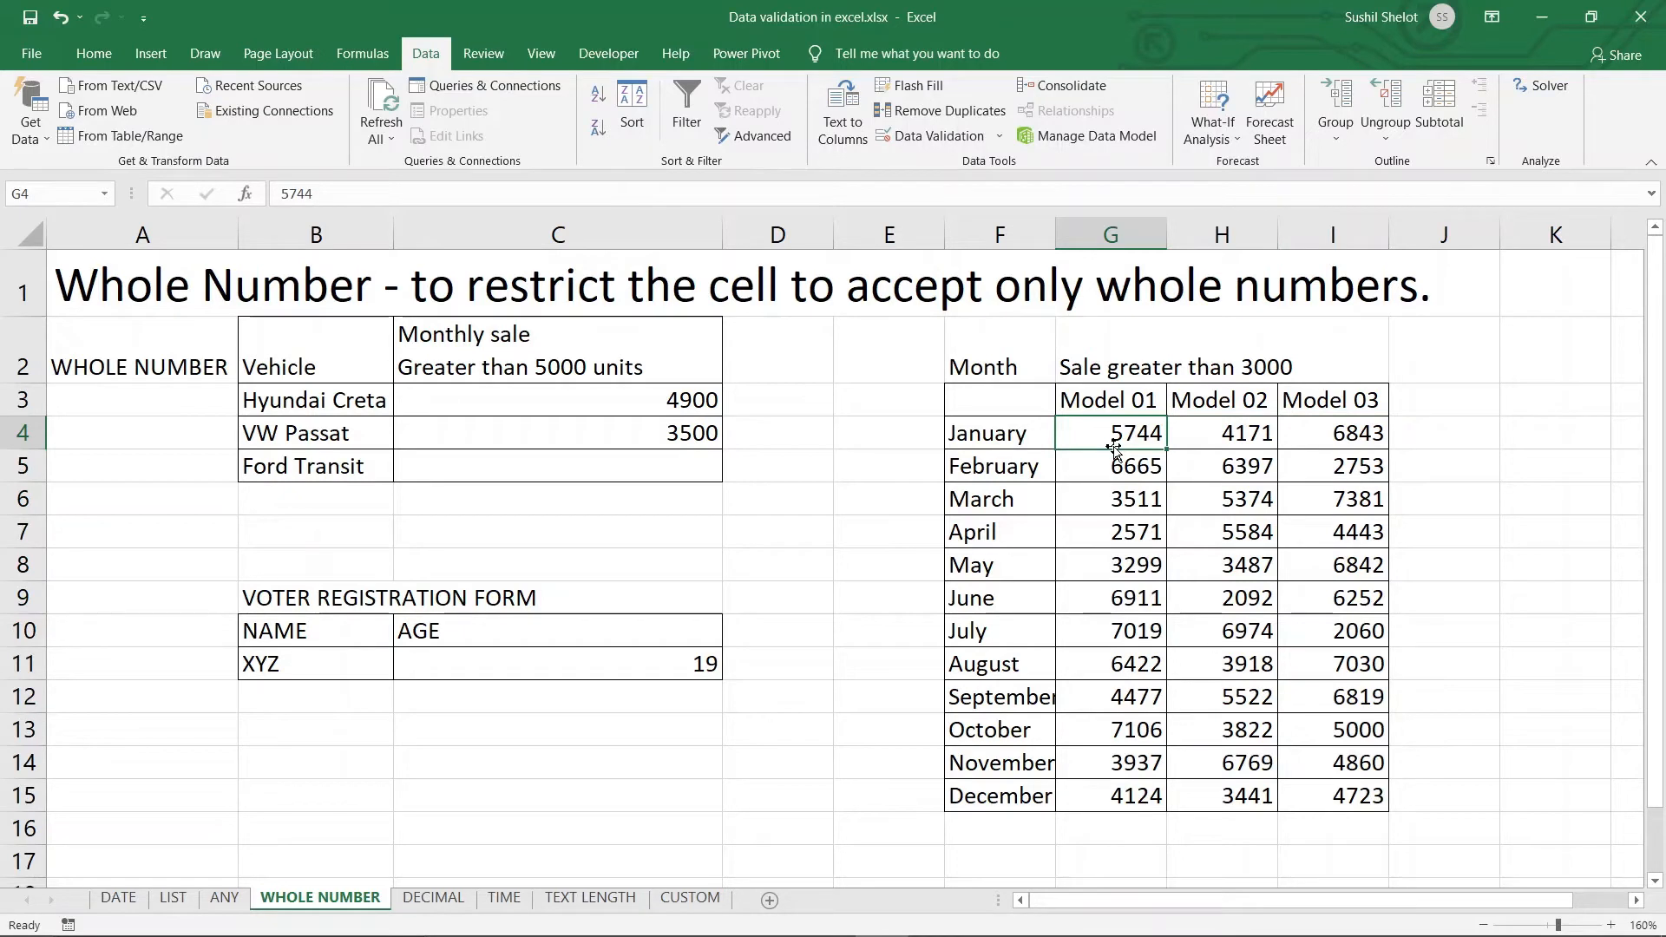
click(955, 137)
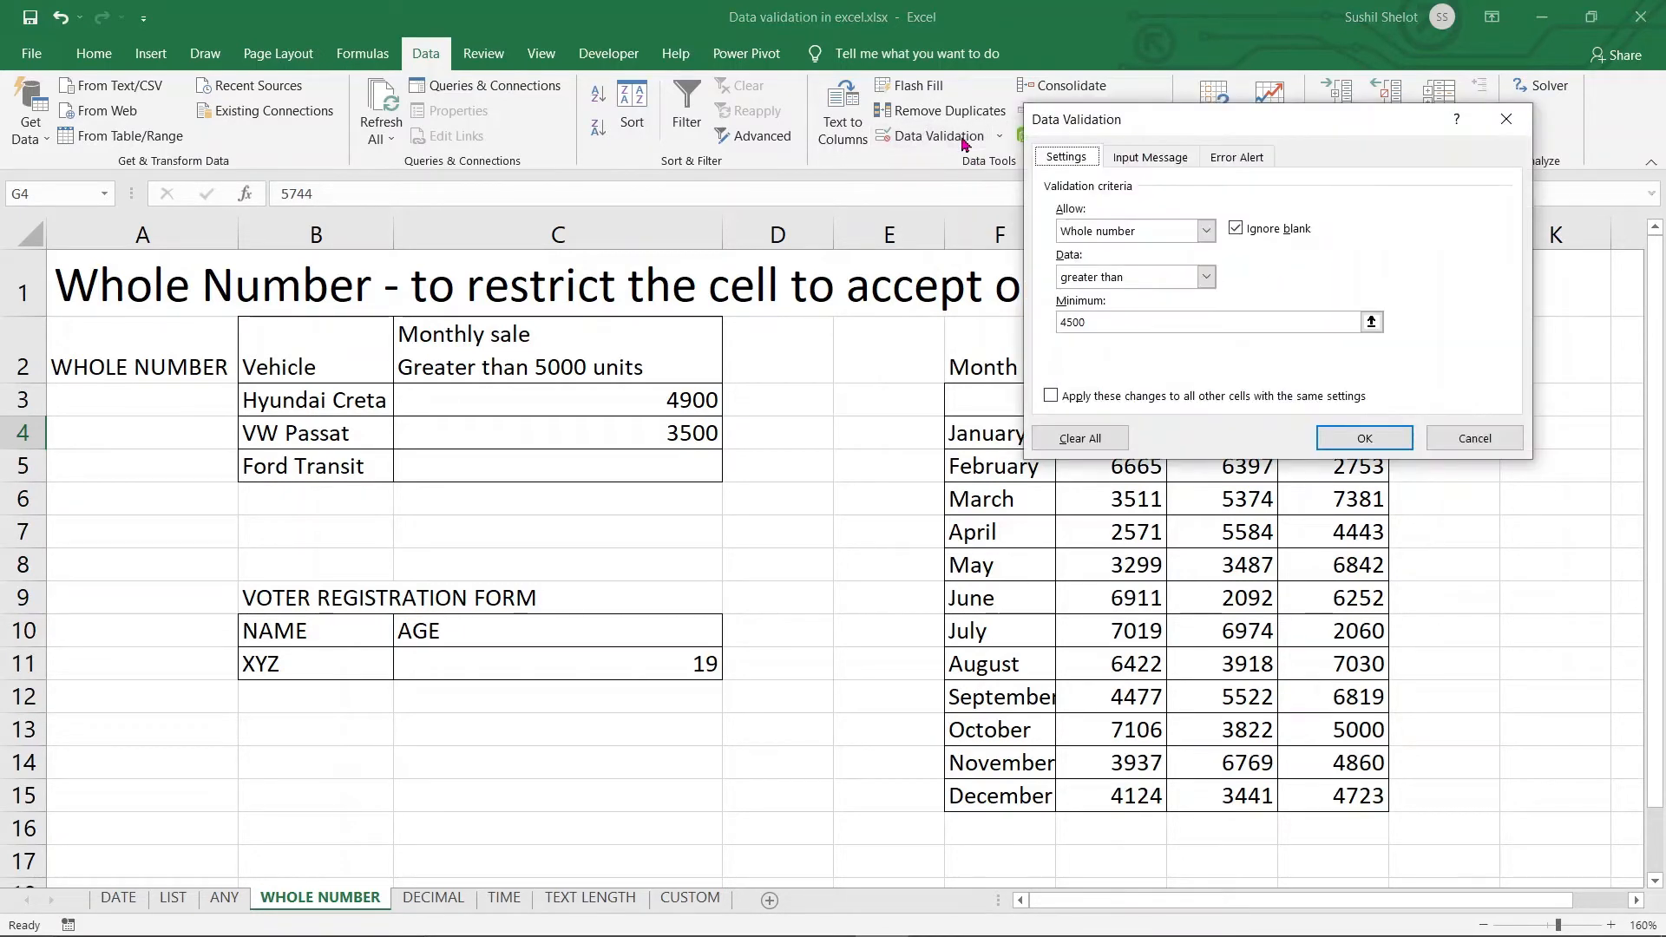
click(1474, 439)
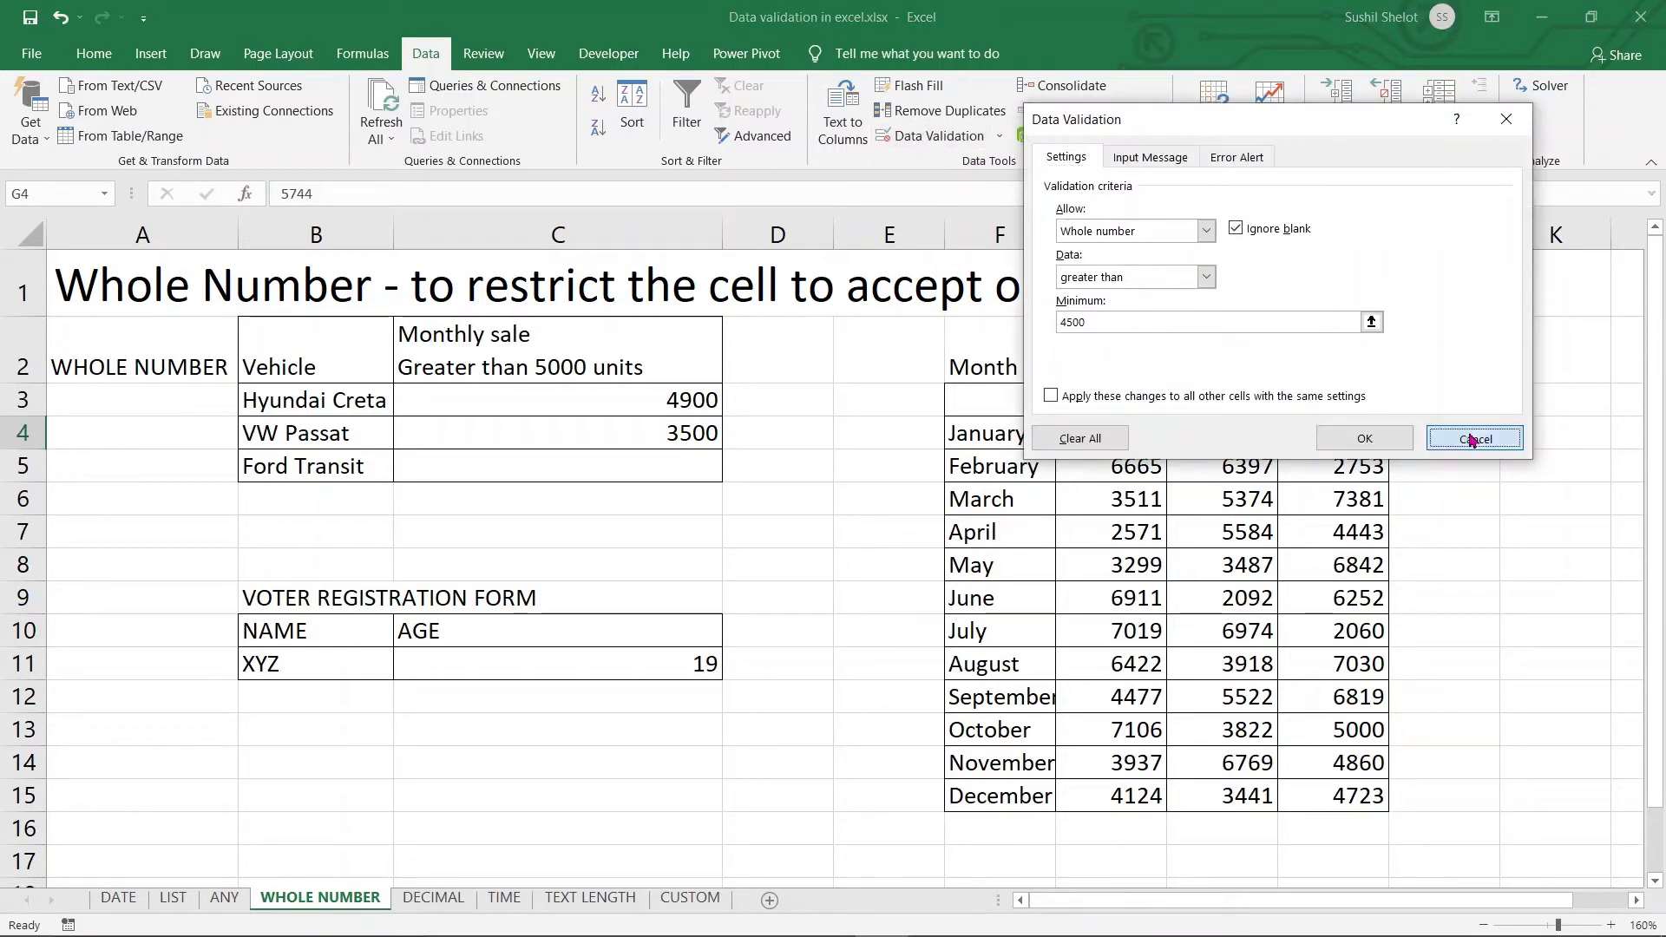
click(1000, 139)
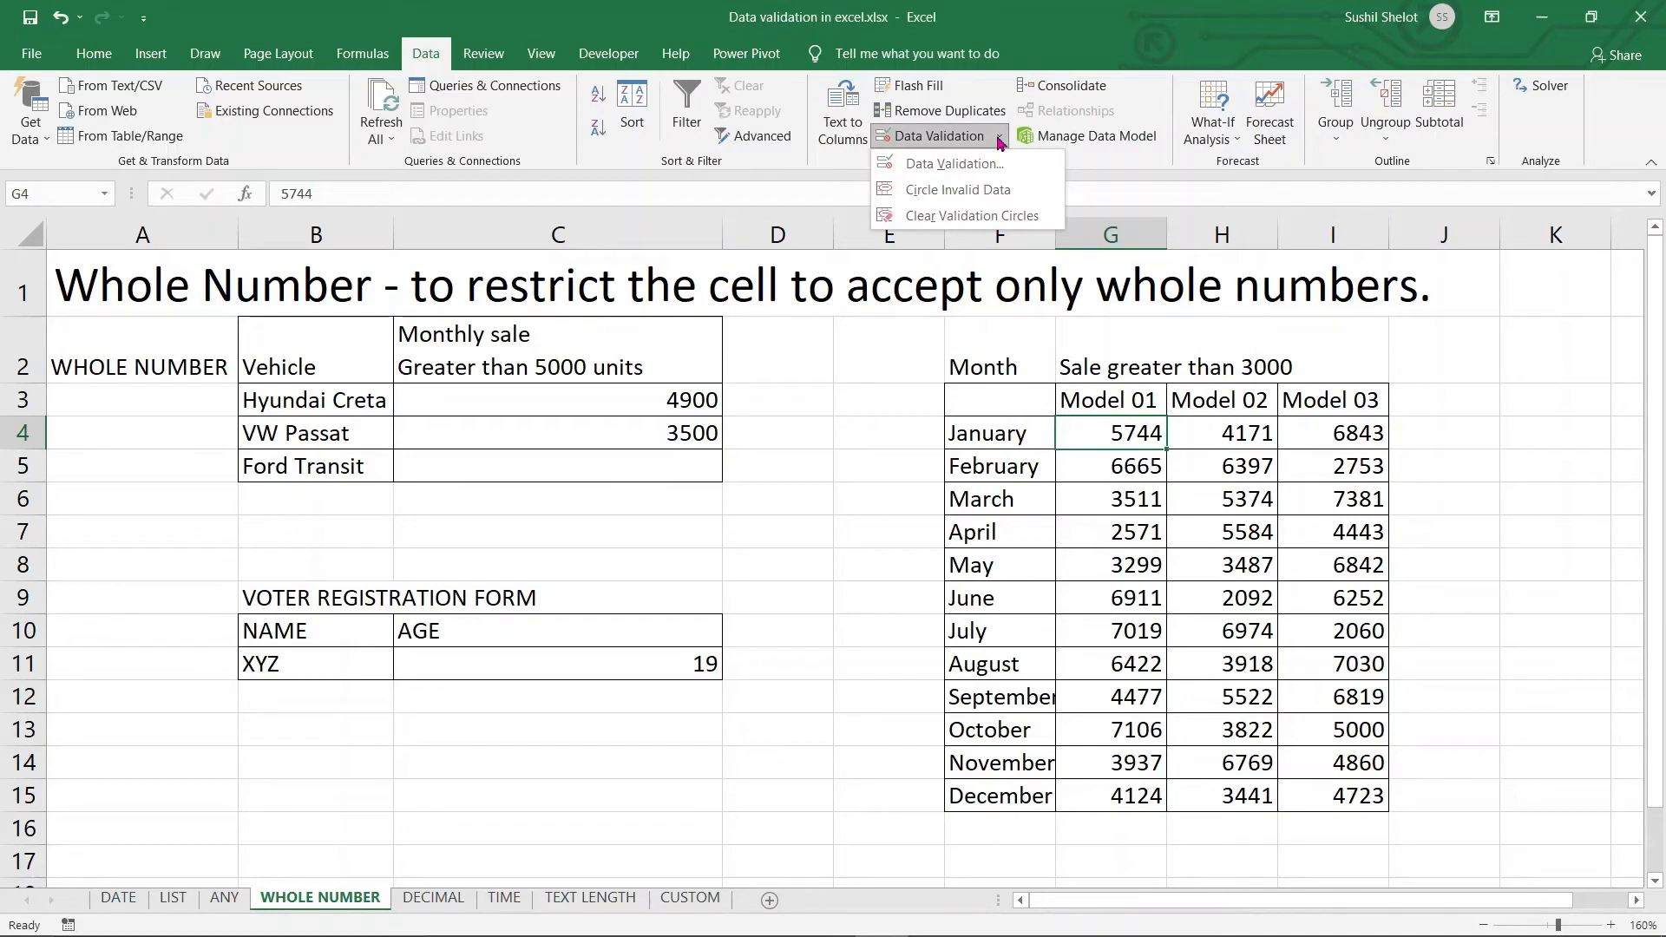
click(987, 217)
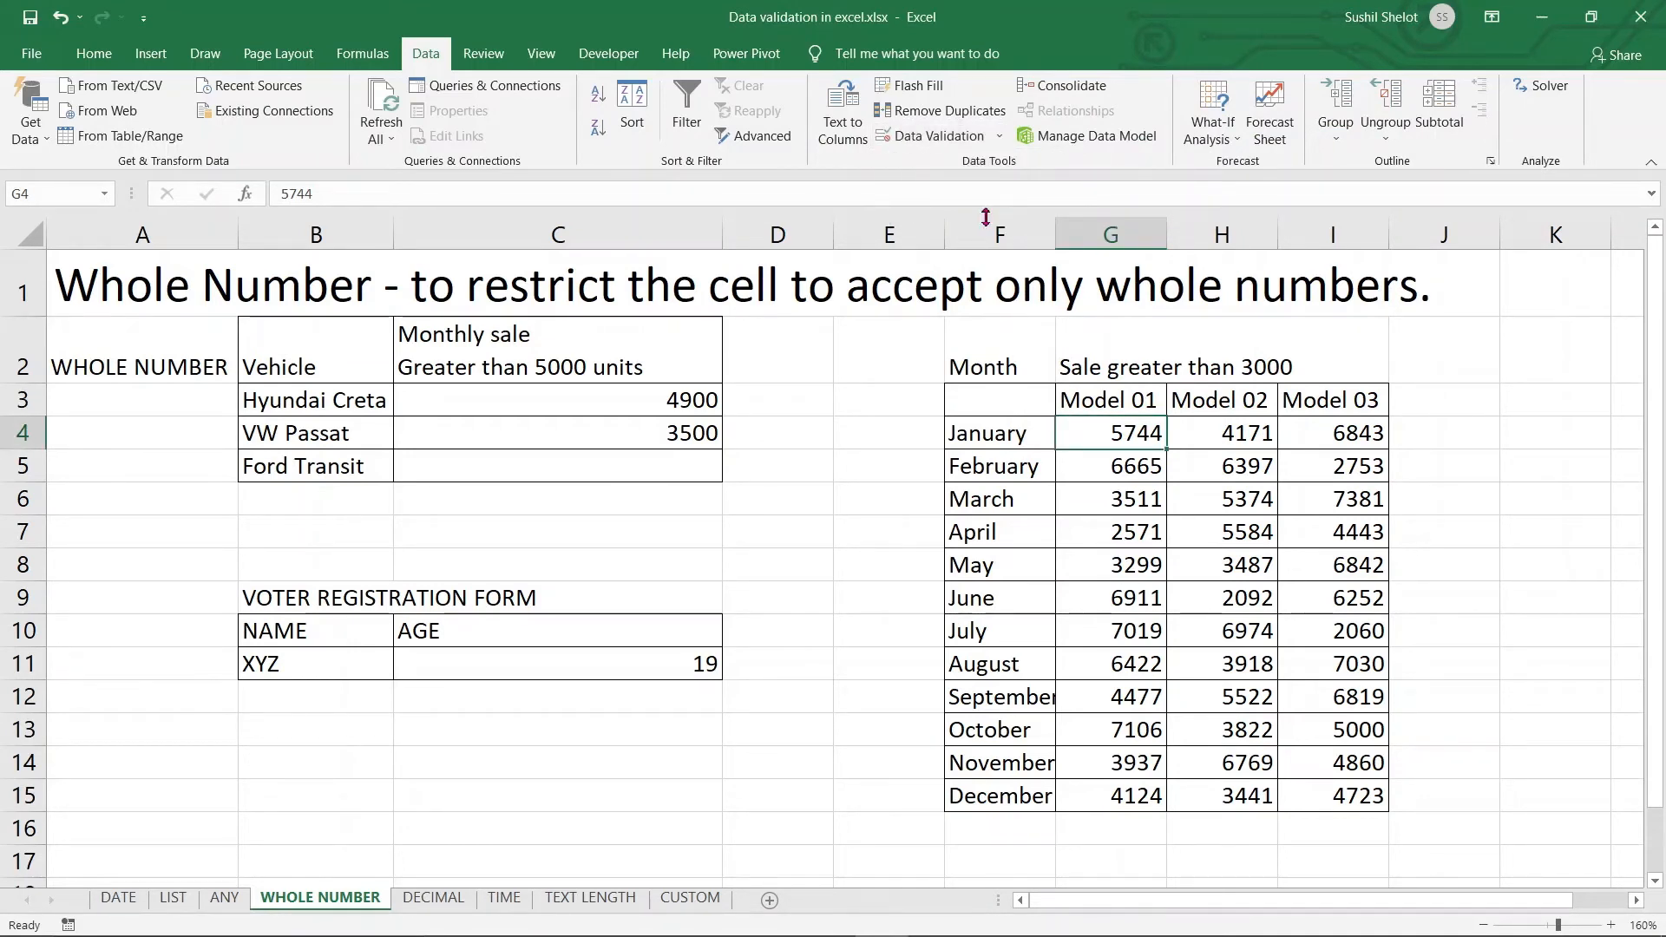
click(998, 141)
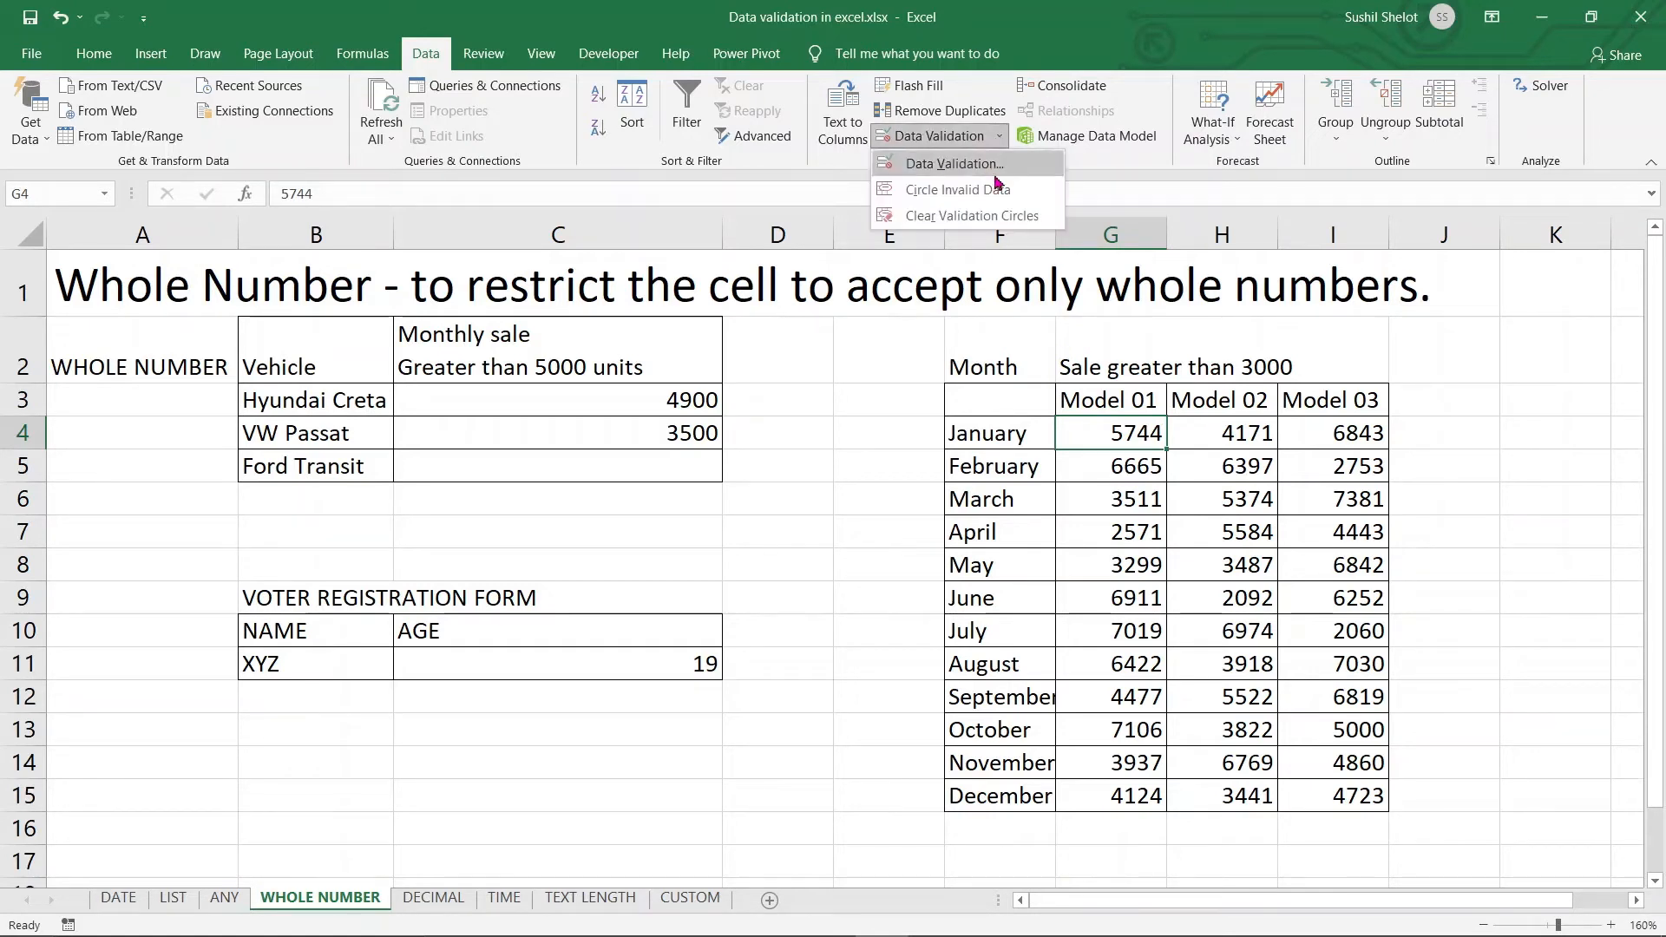
click(997, 192)
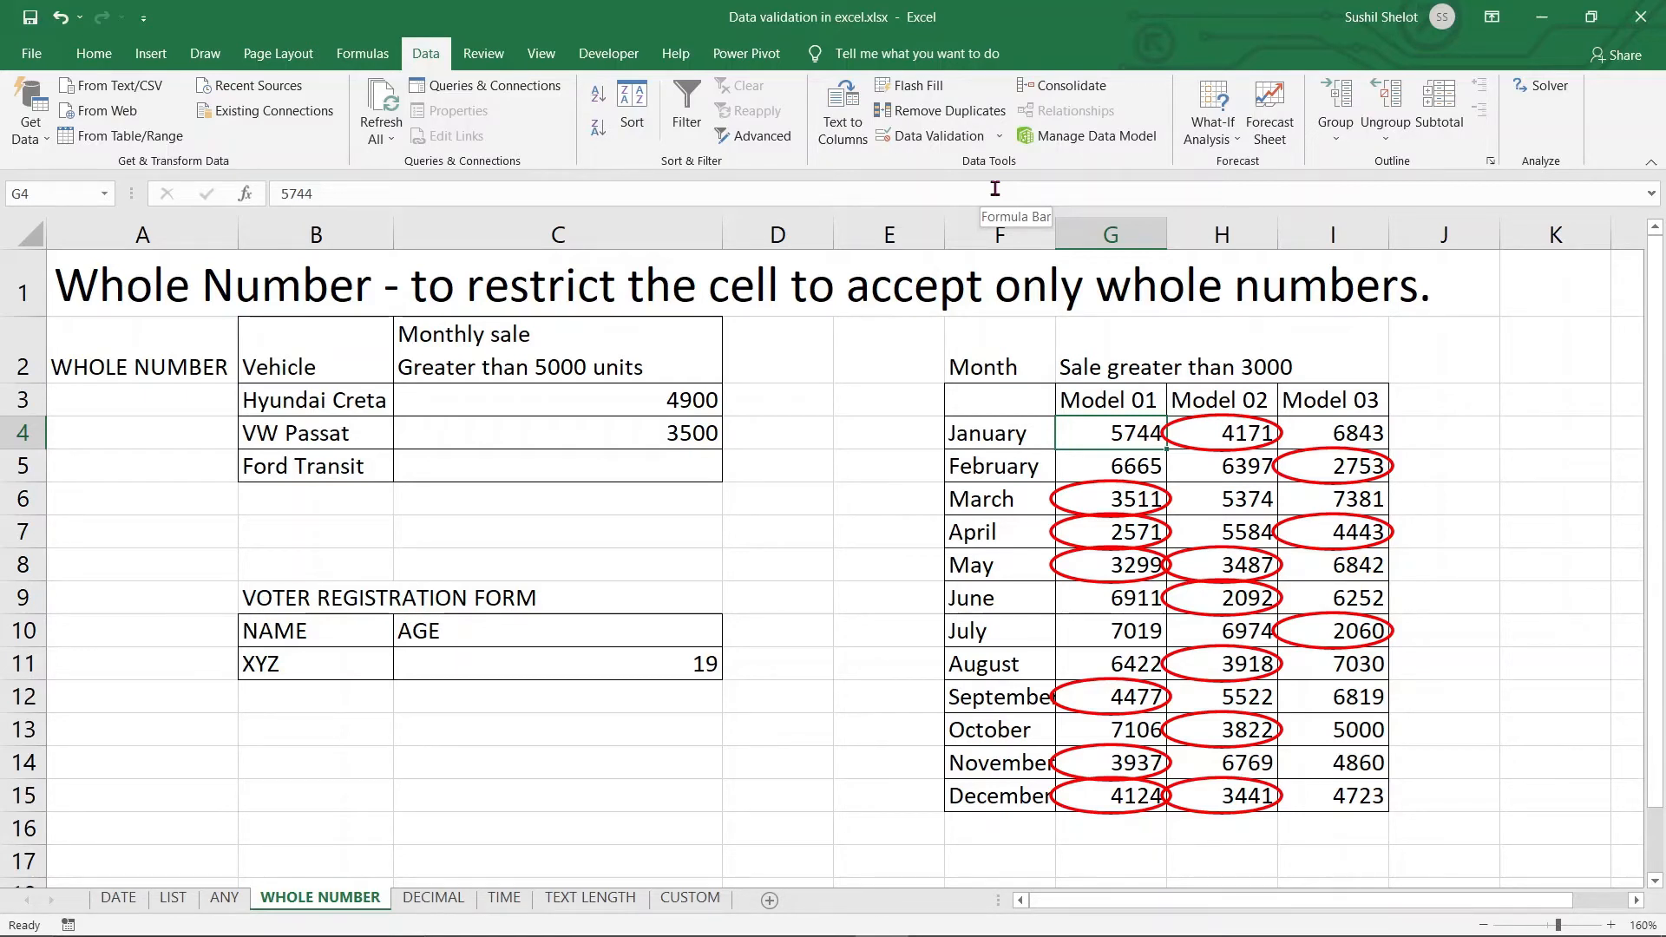
click(998, 136)
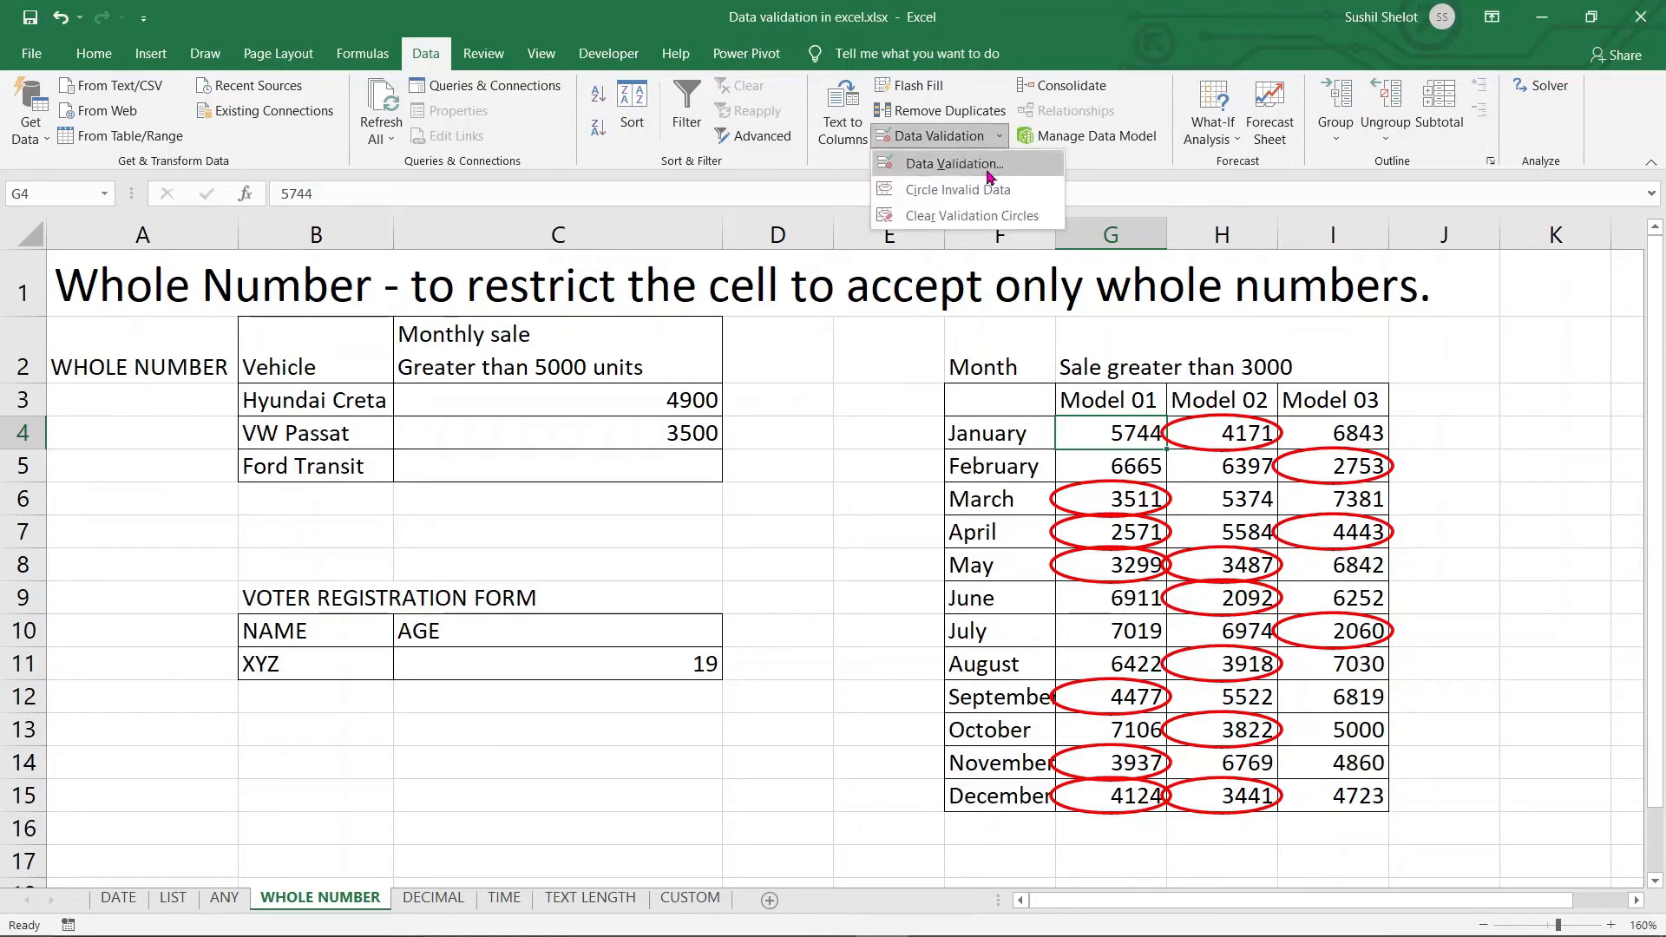
click(976, 216)
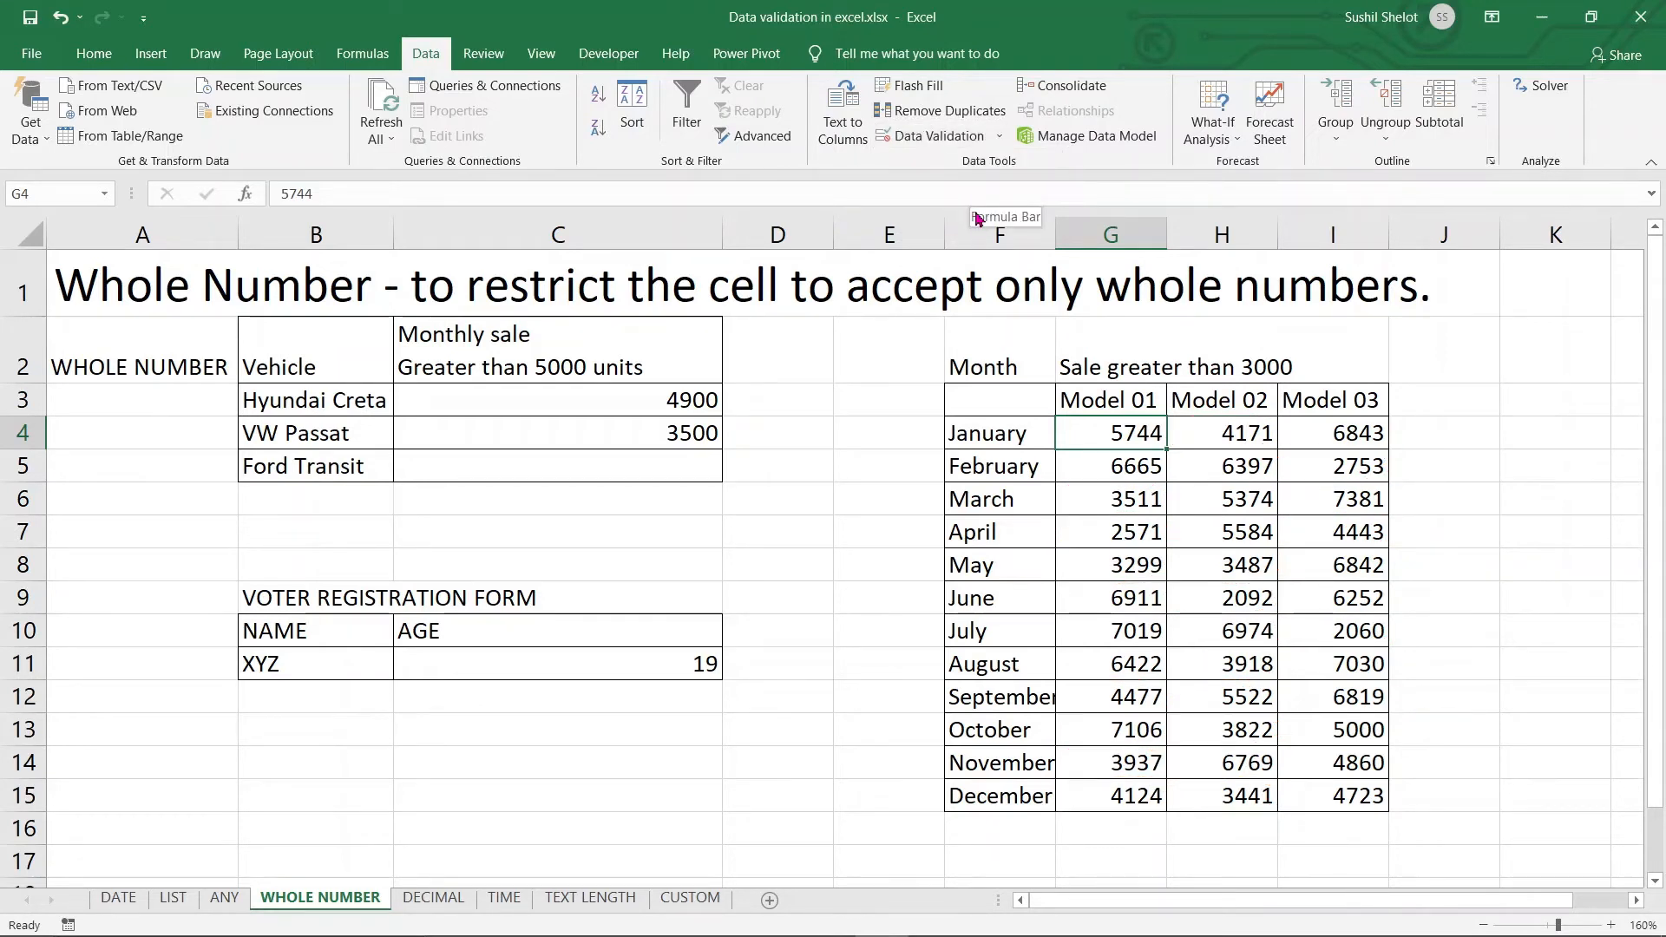
click(1000, 139)
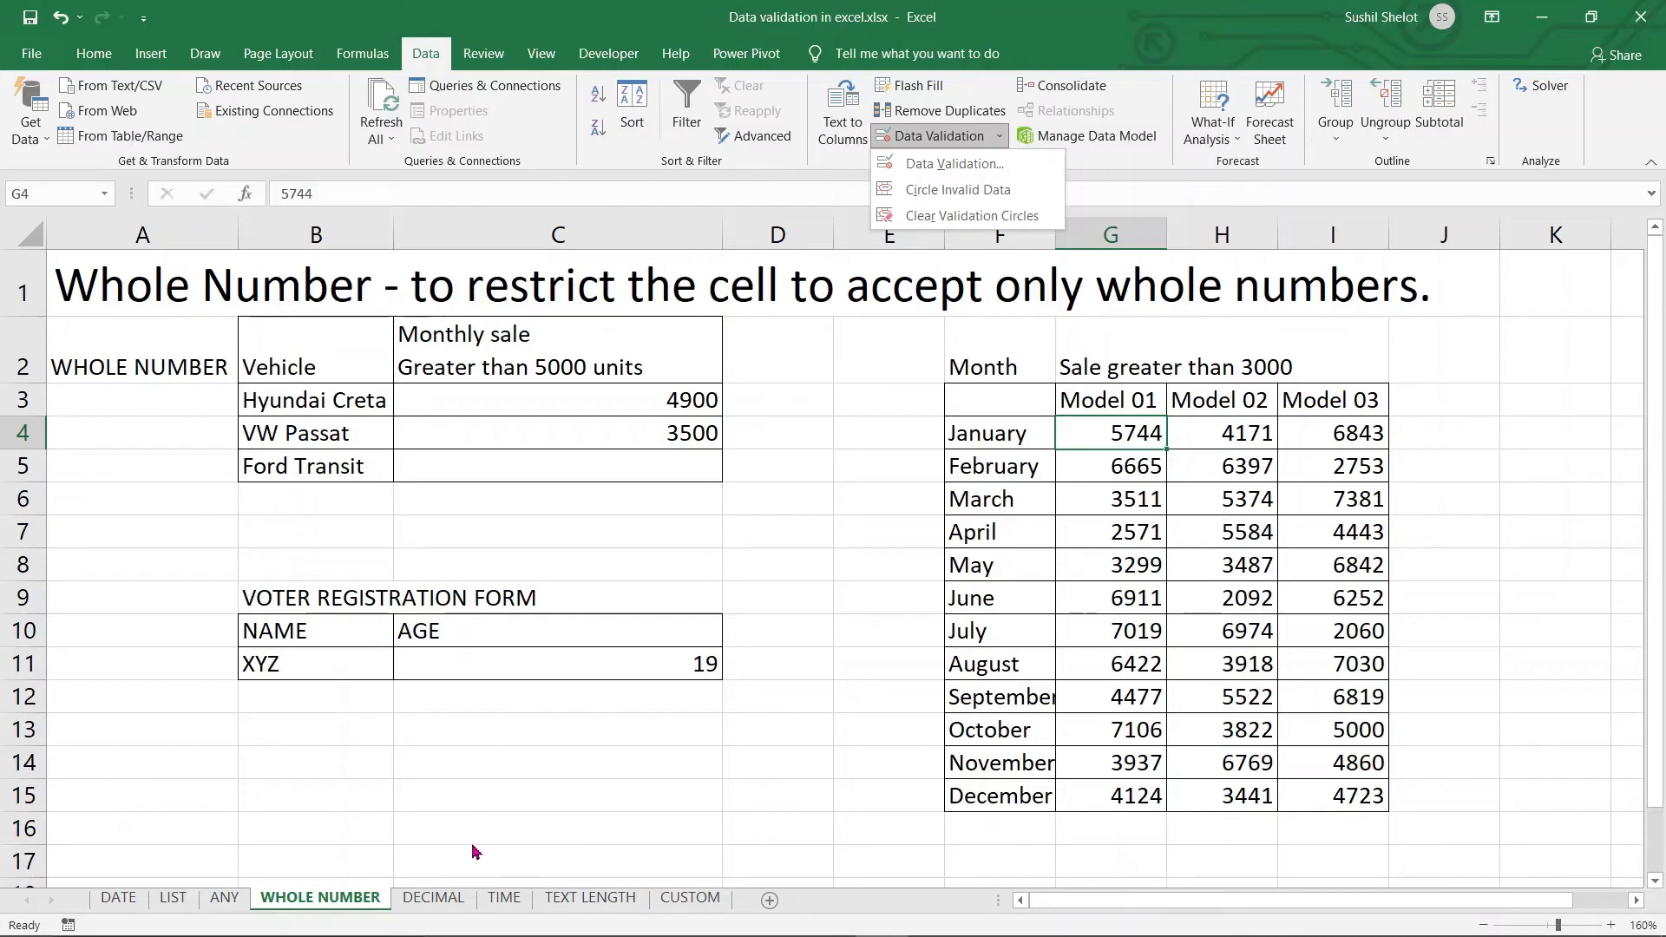
Switch to the DECIMAL sheet and select revenue cell C3 to show its Sale revenue prompt
click(432, 900)
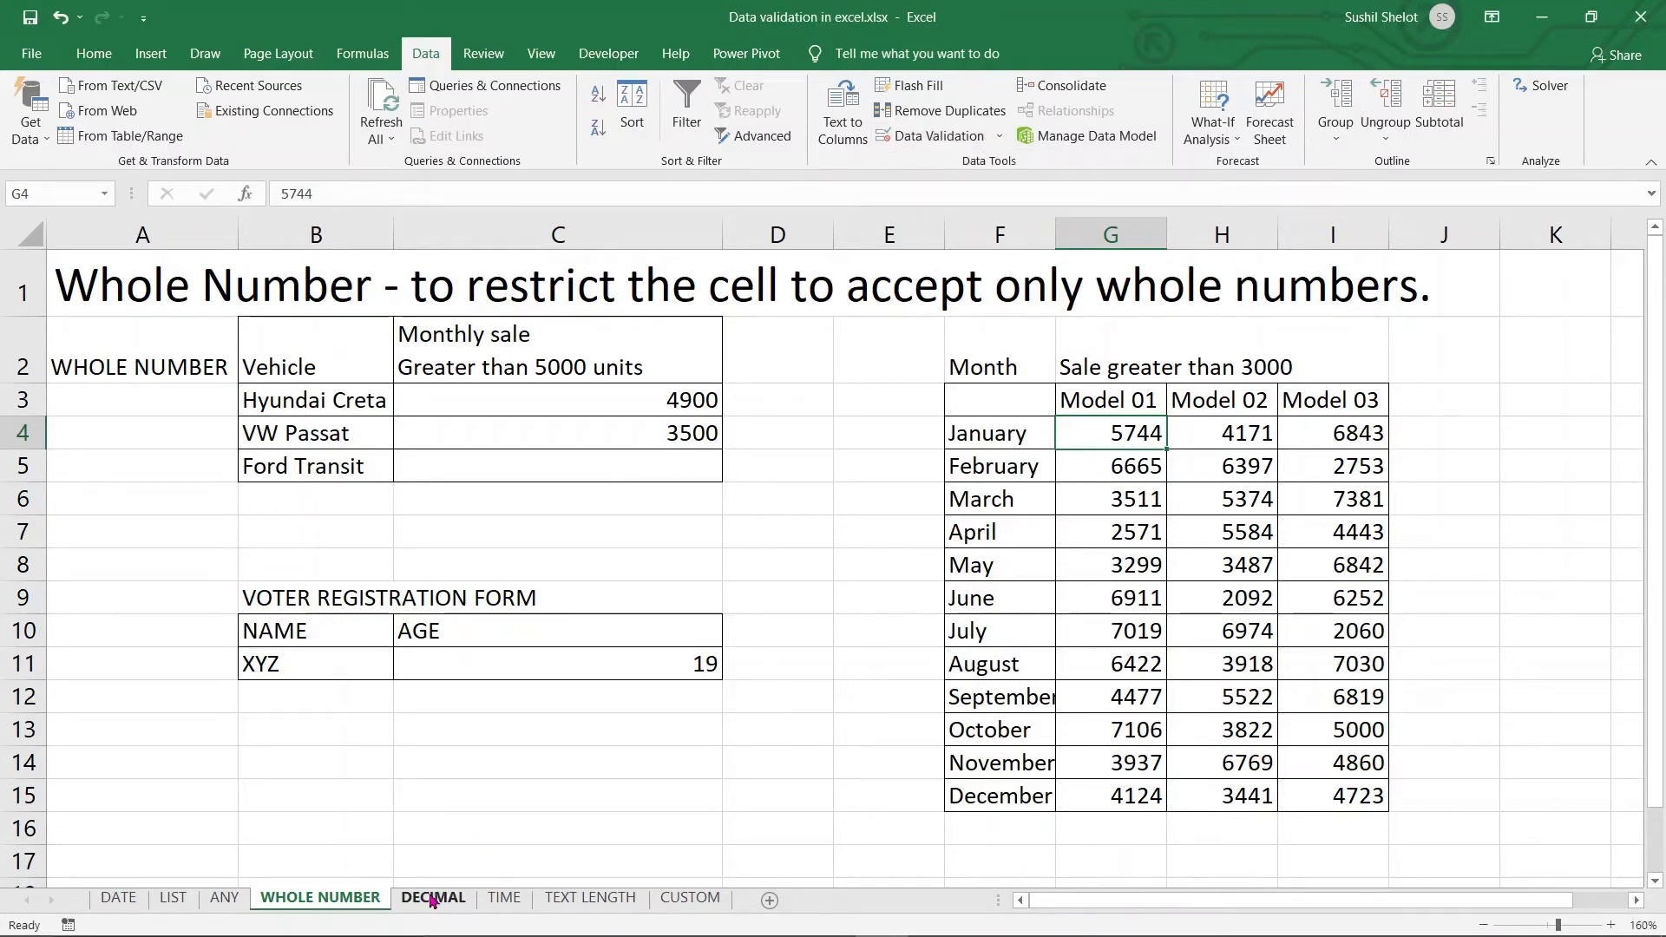
click(433, 900)
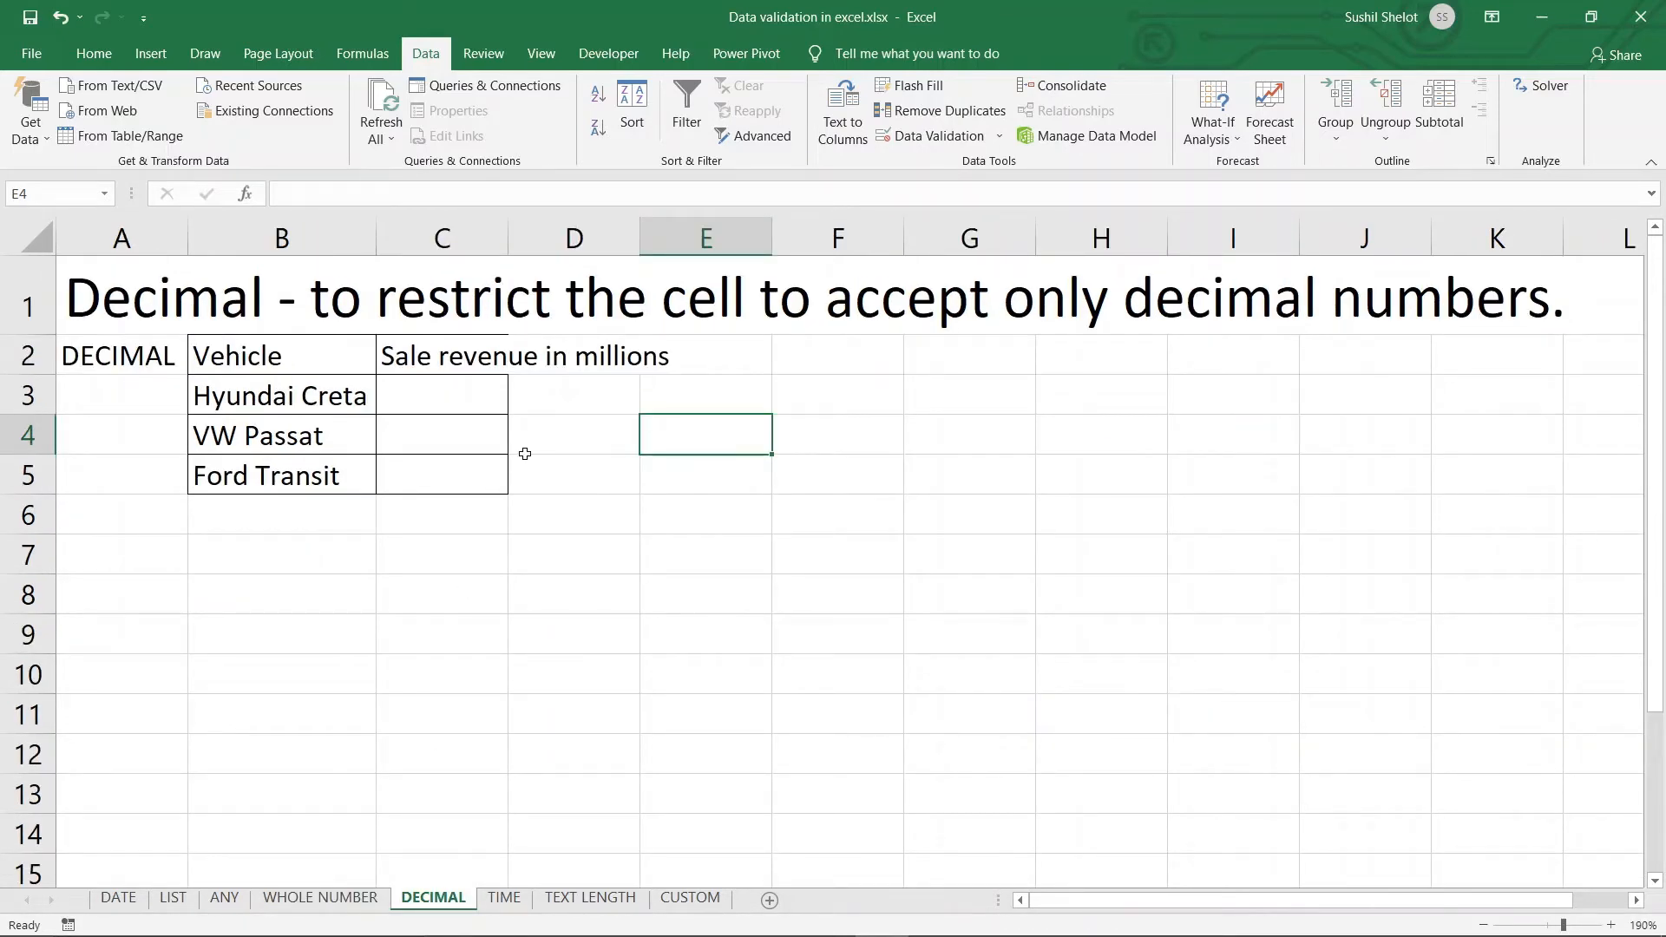
click(482, 409)
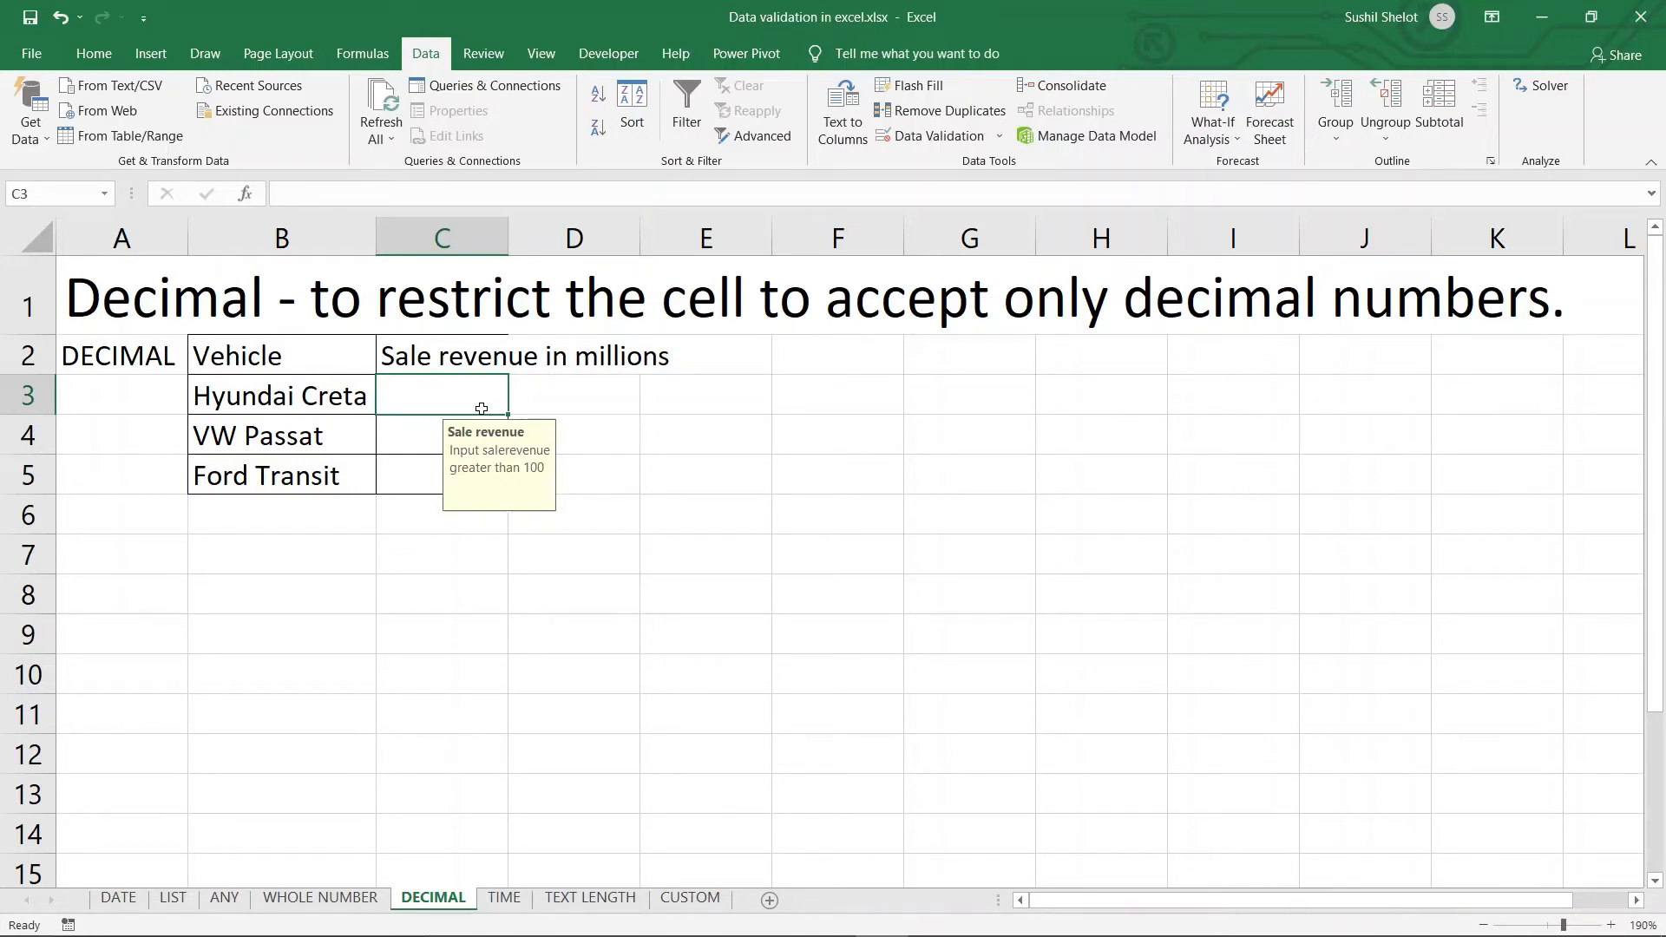
Change the revenue rule's decimal minimum to 100.01 and apply it to all cells sharing it
click(968, 139)
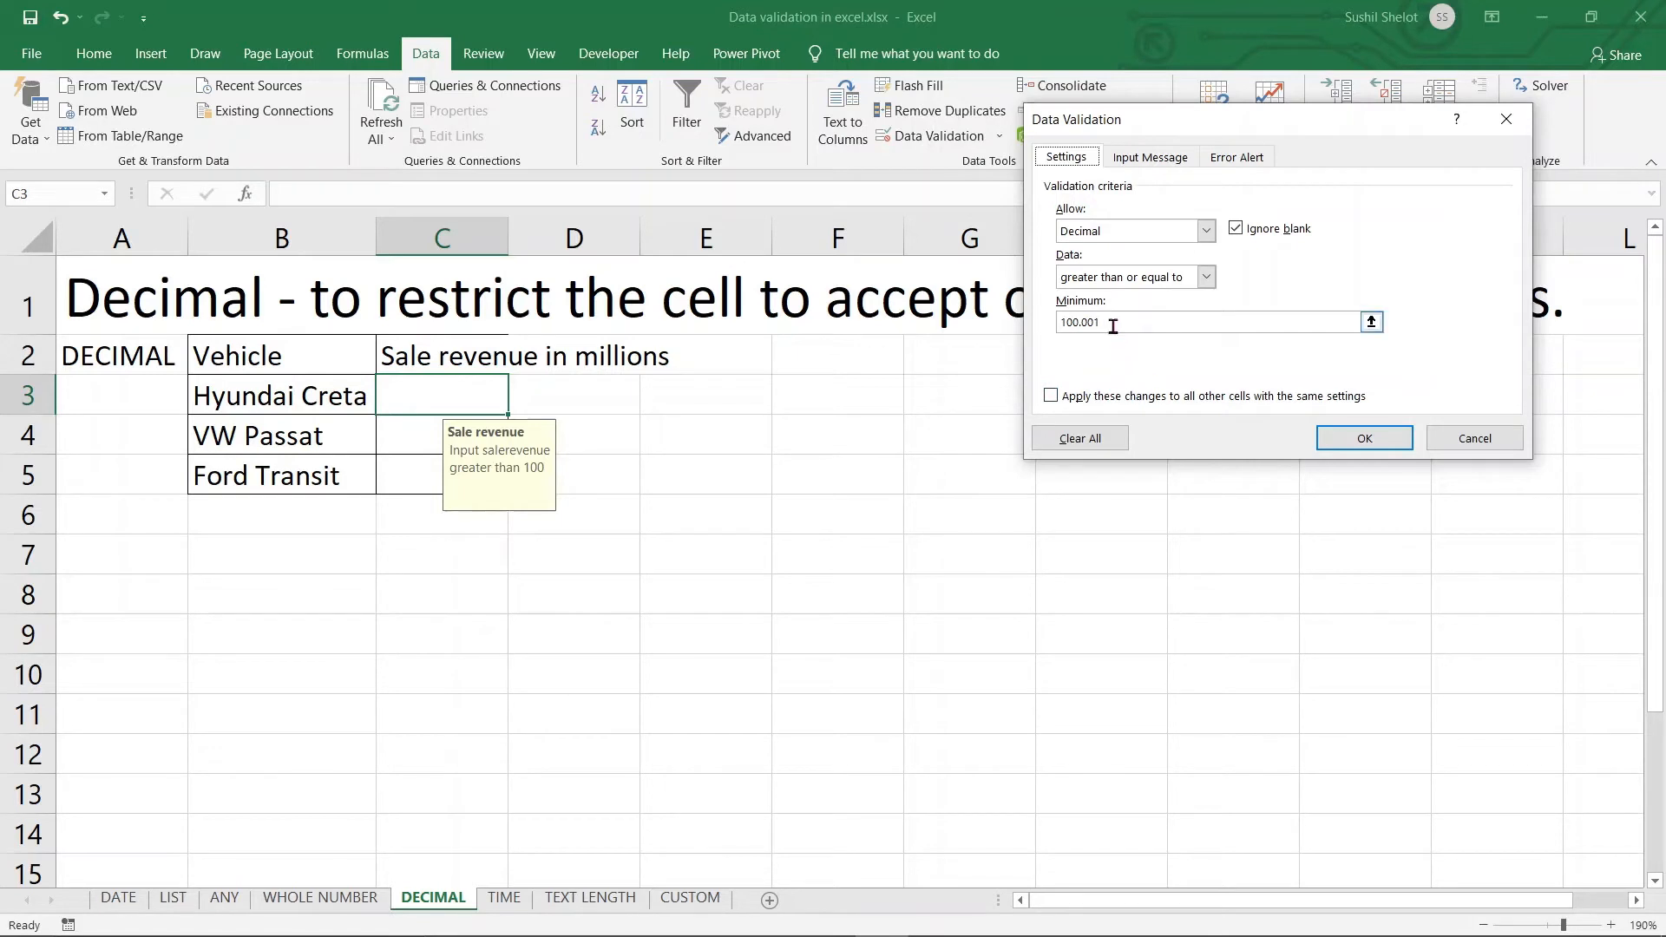
drag(1108, 322, 1089, 323)
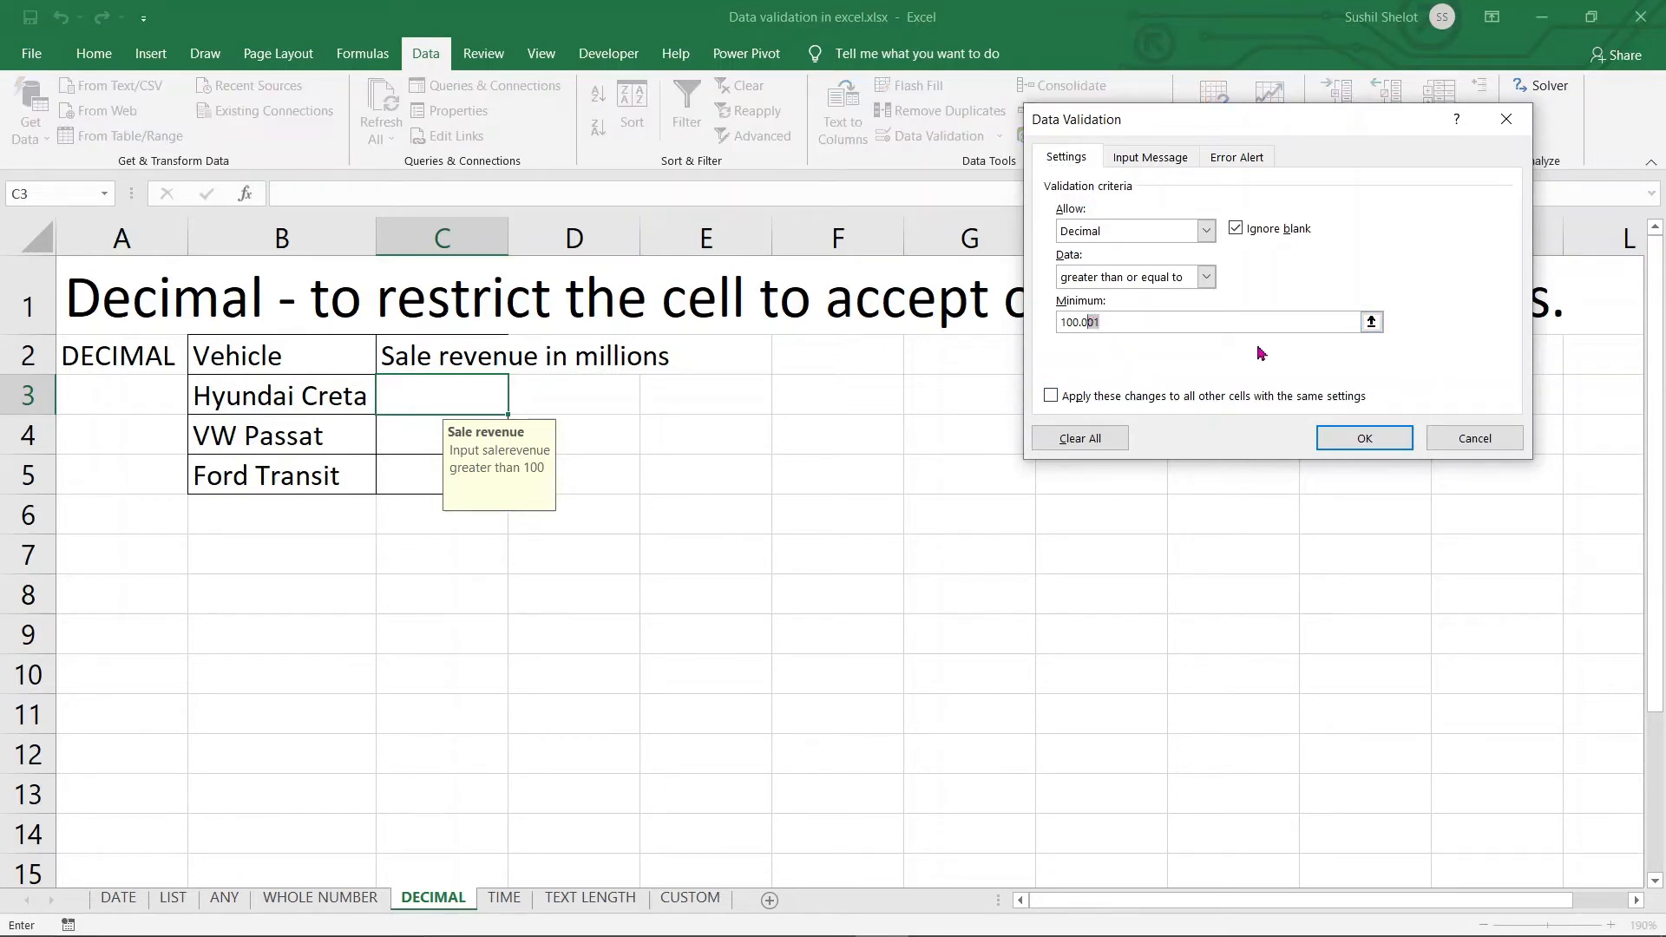
text(1)
click(1051, 398)
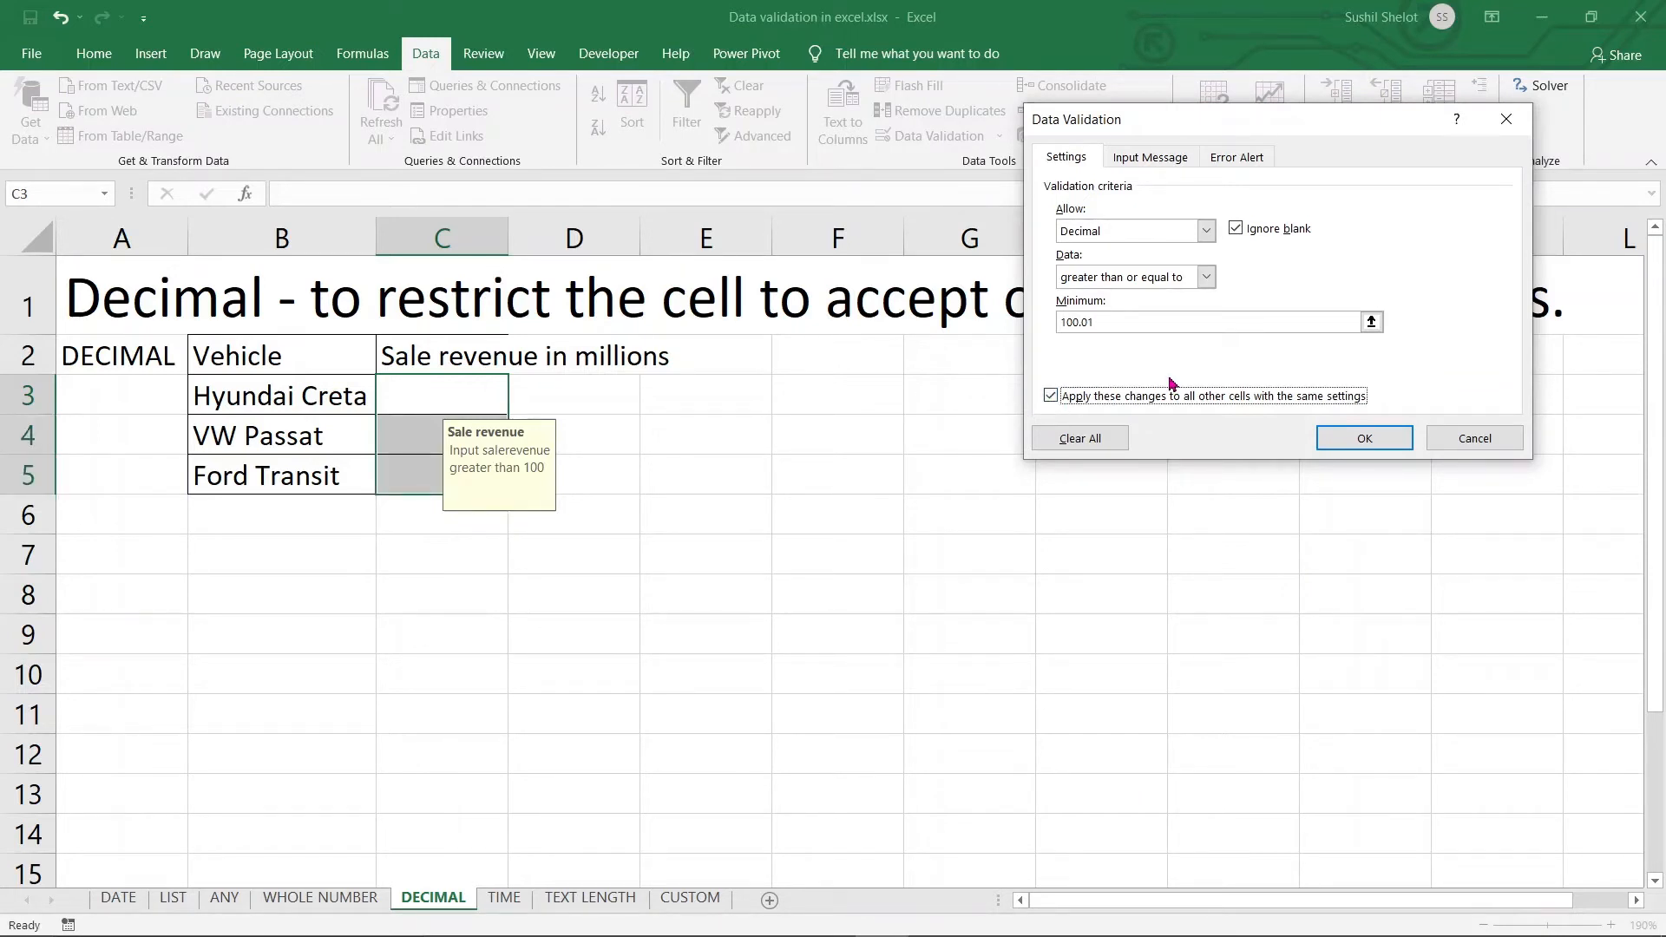
click(1357, 443)
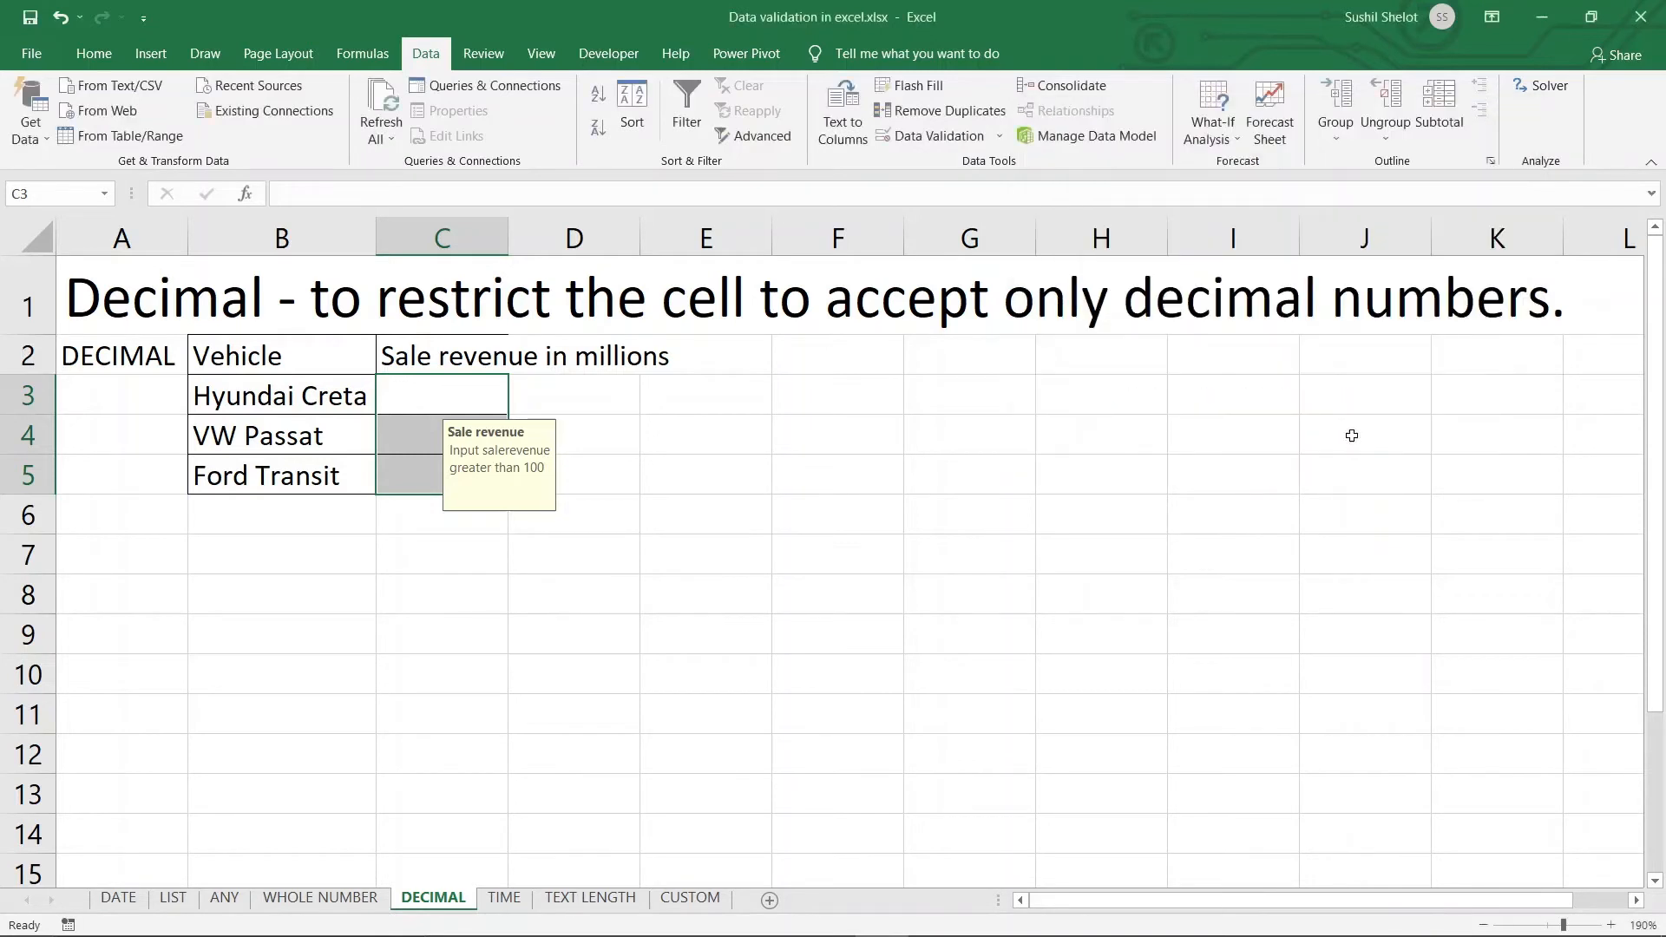
Try 100.001 in C3, cancel the rejection, and enter 100.02 instead
click(436, 398)
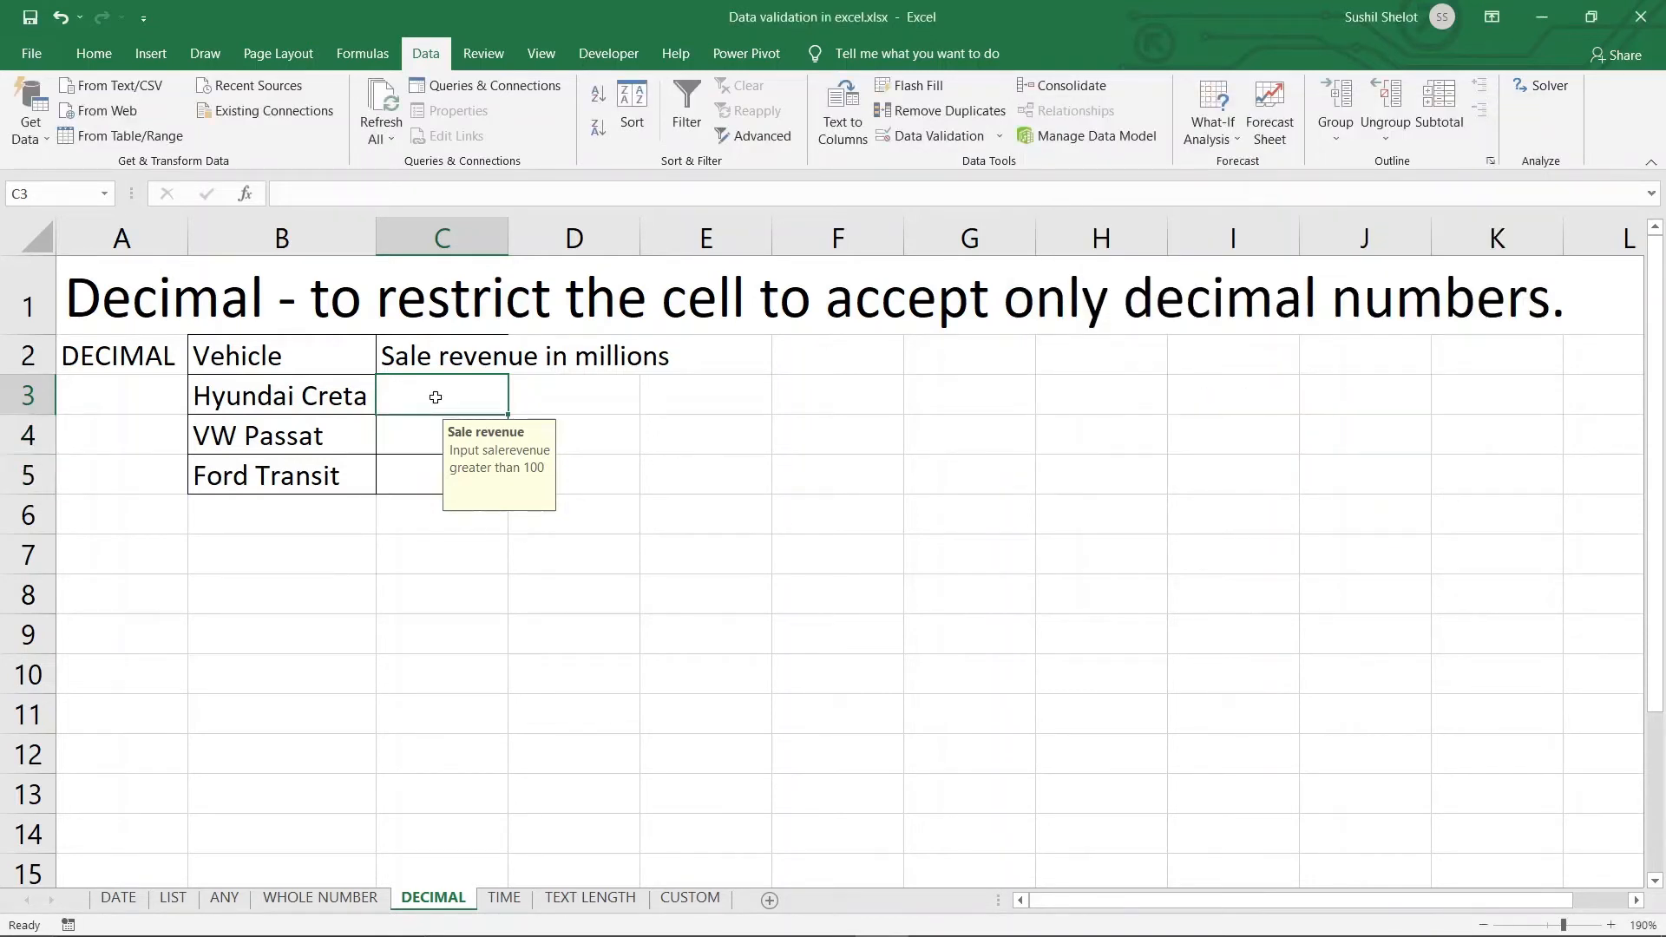
text(100.)
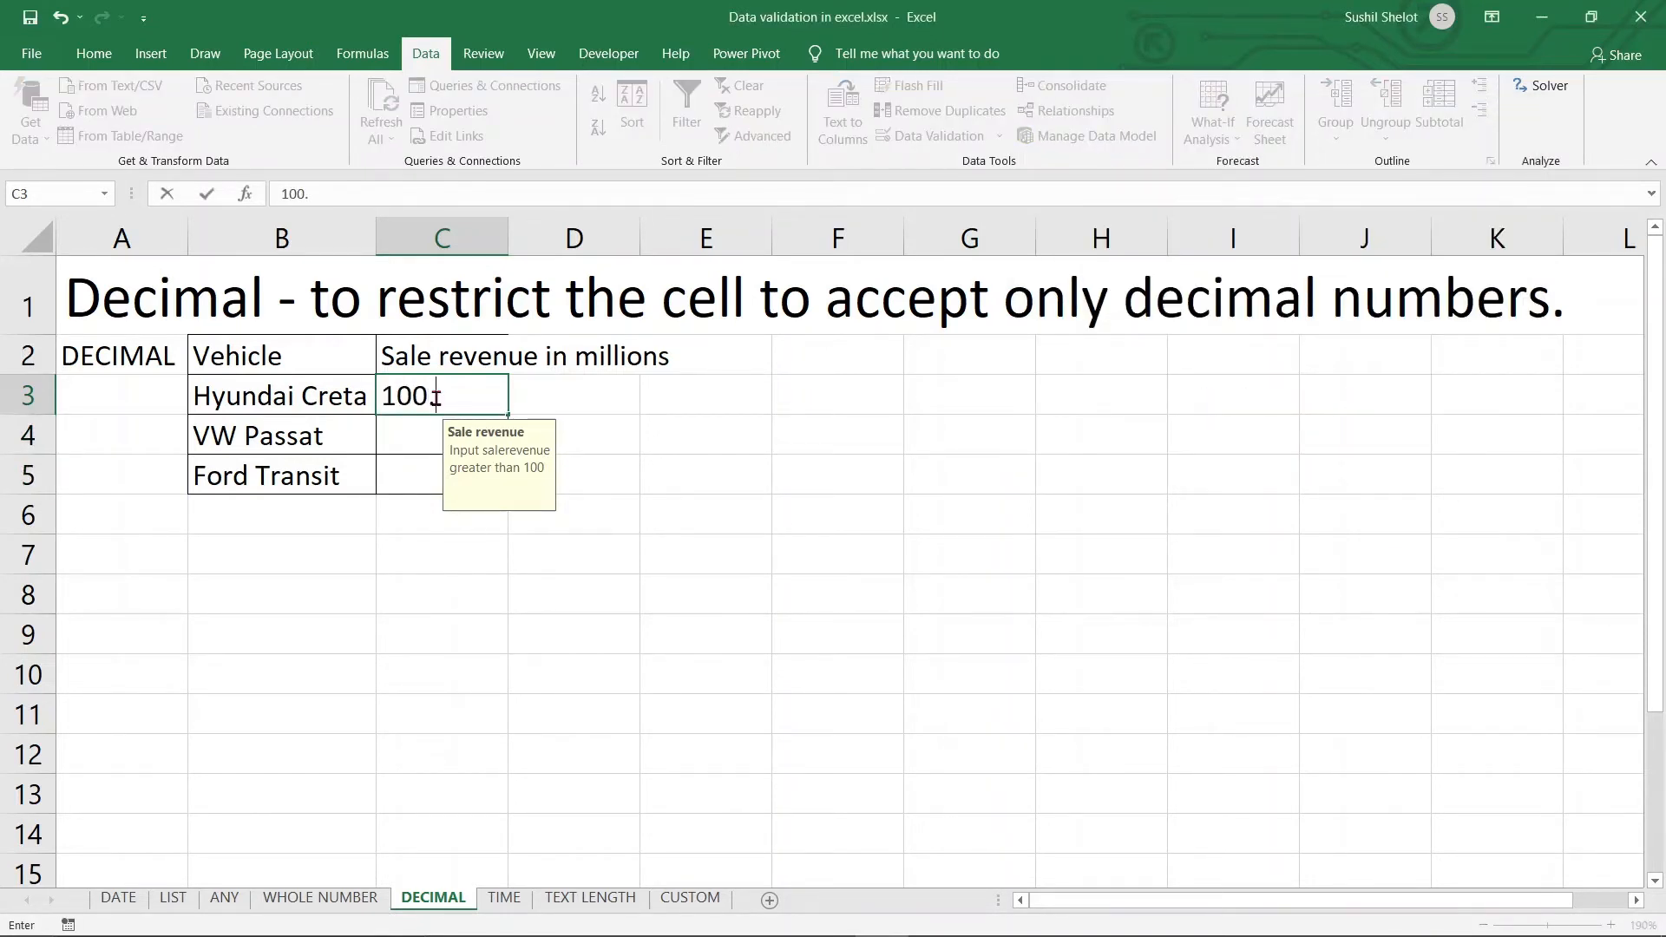
text(001)
key(Return)
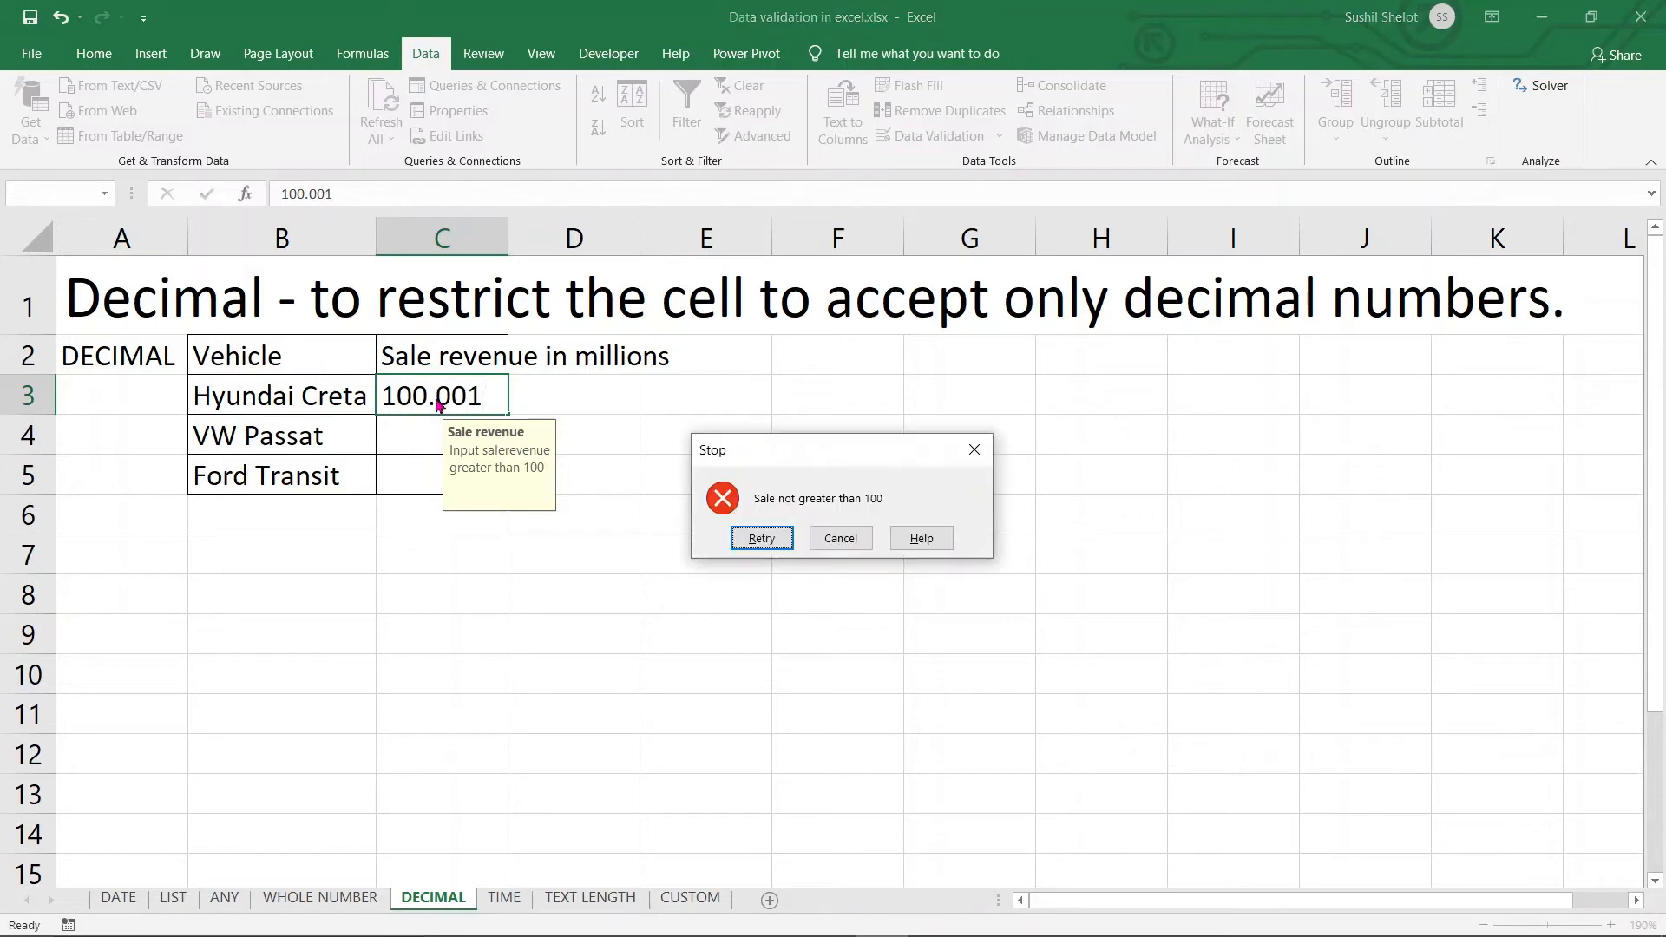
click(859, 543)
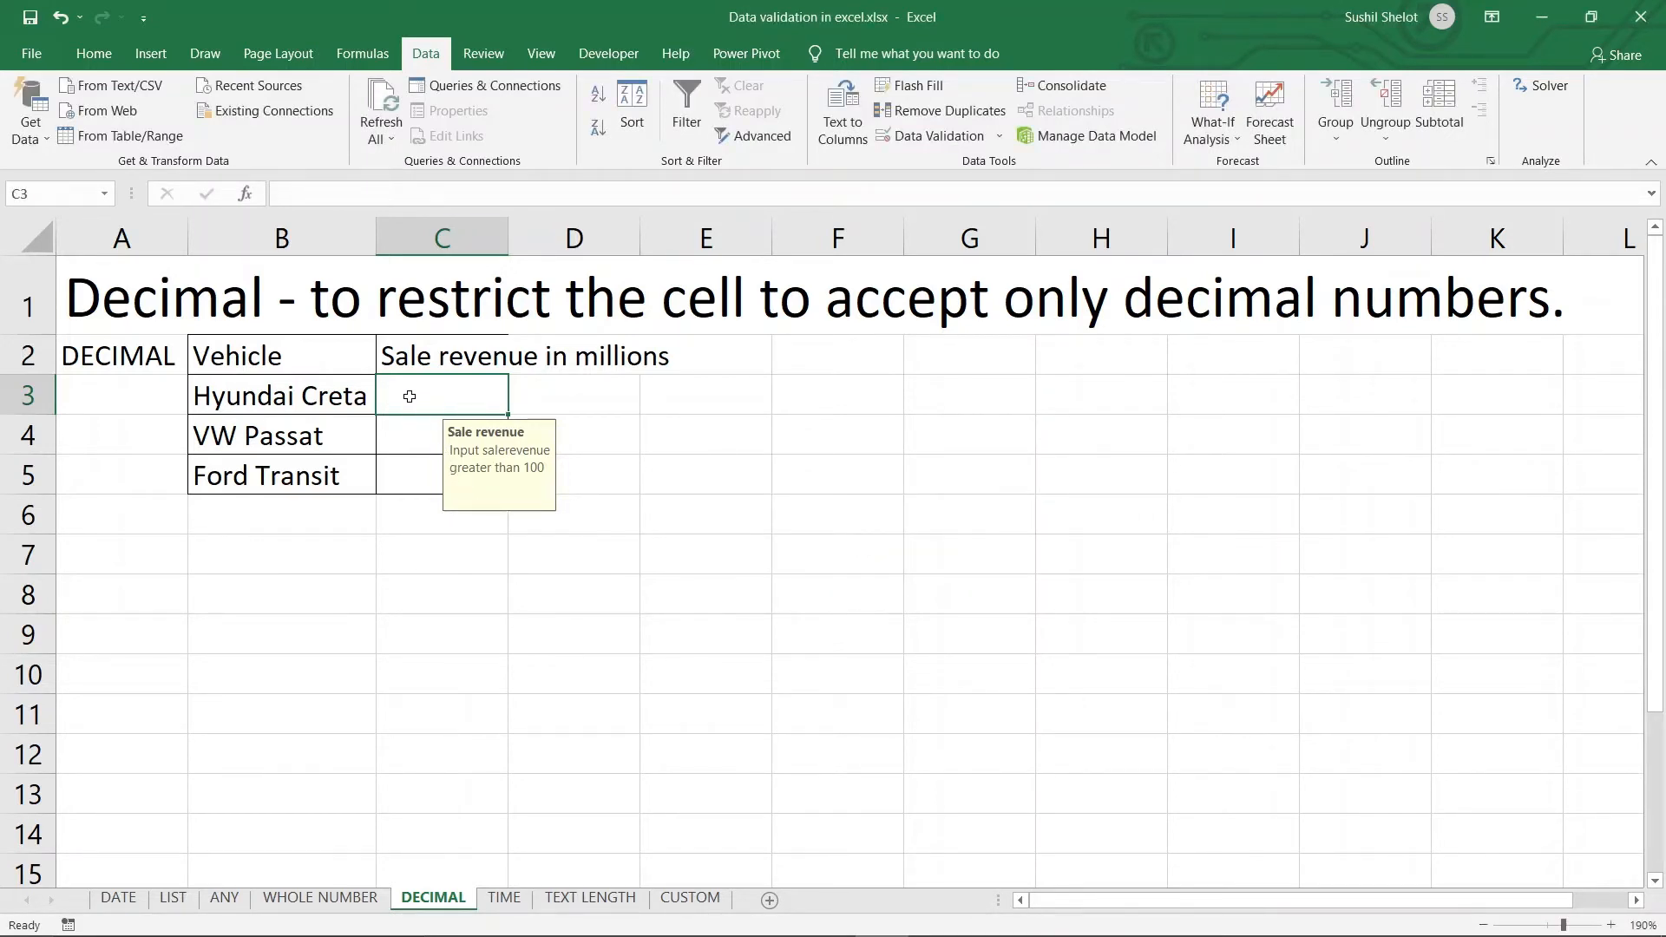
text(100.02)
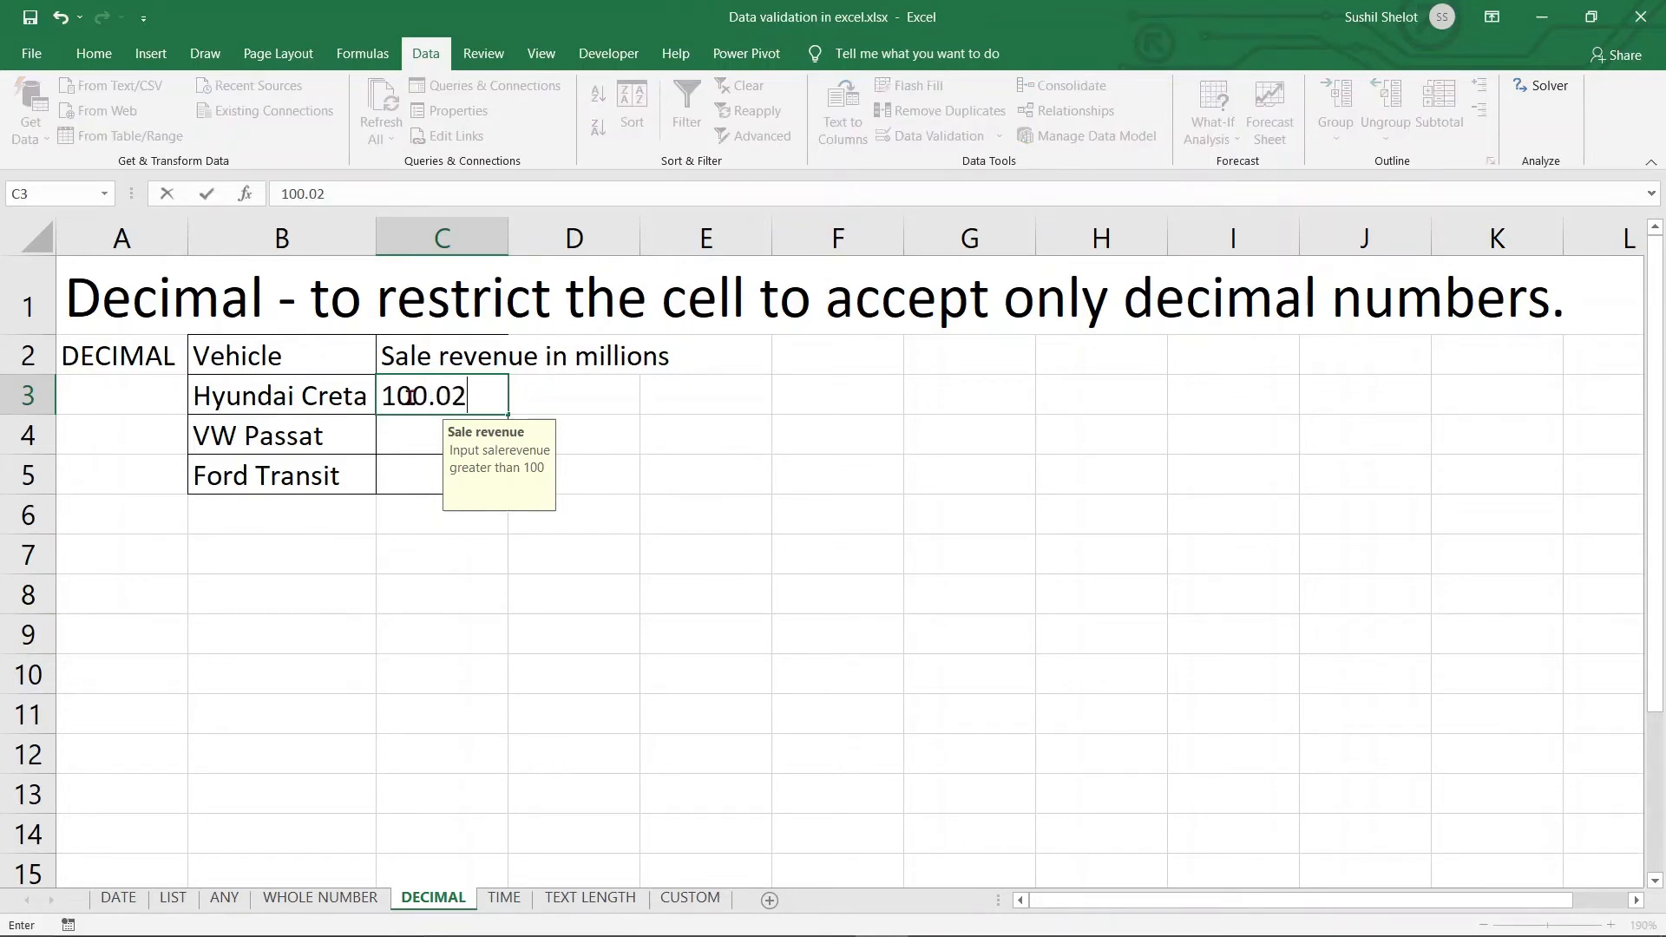
key(Return)
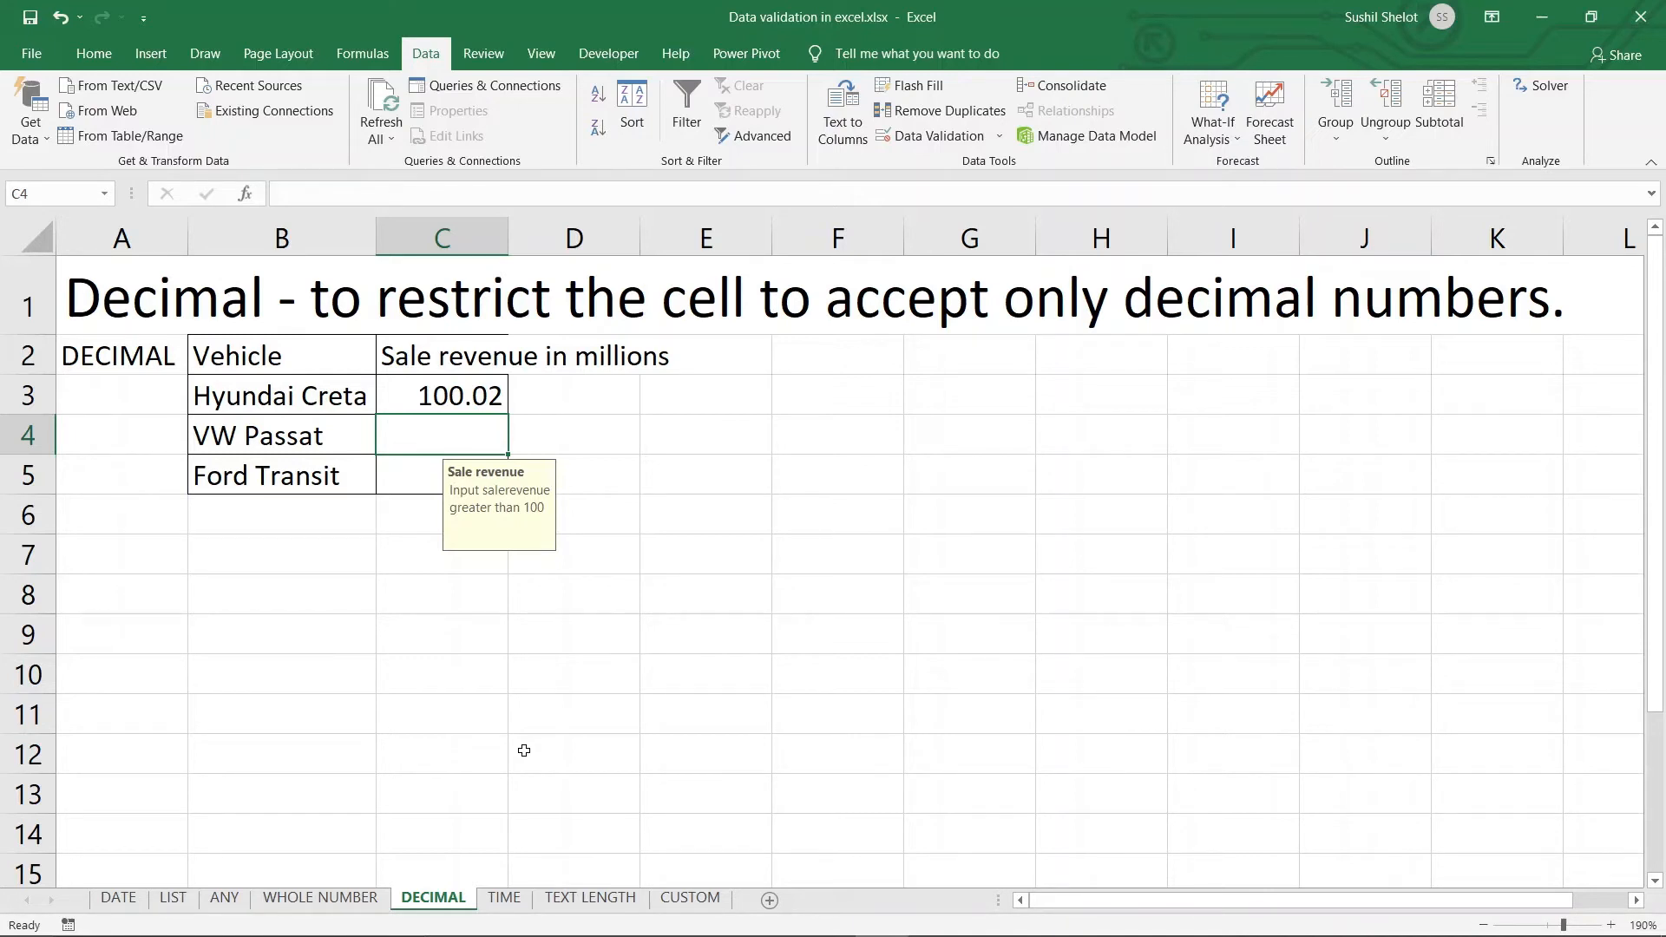
On the TIME sheet, choose MONDAY for A4 from its weekday dropdown list
click(503, 899)
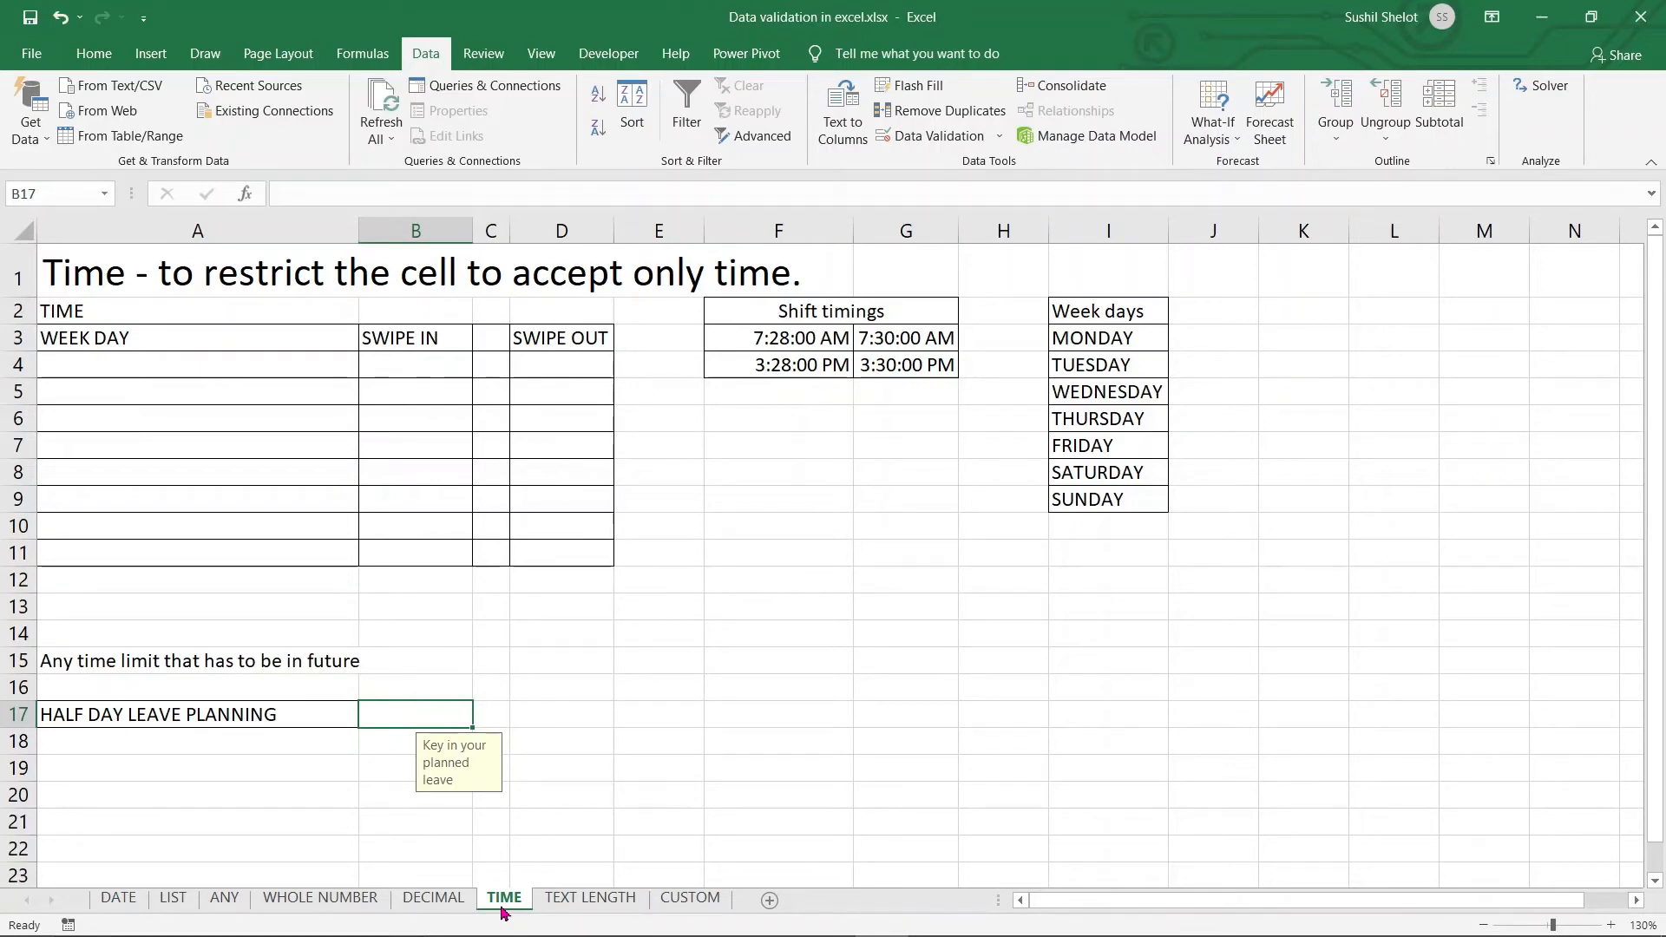
click(109, 368)
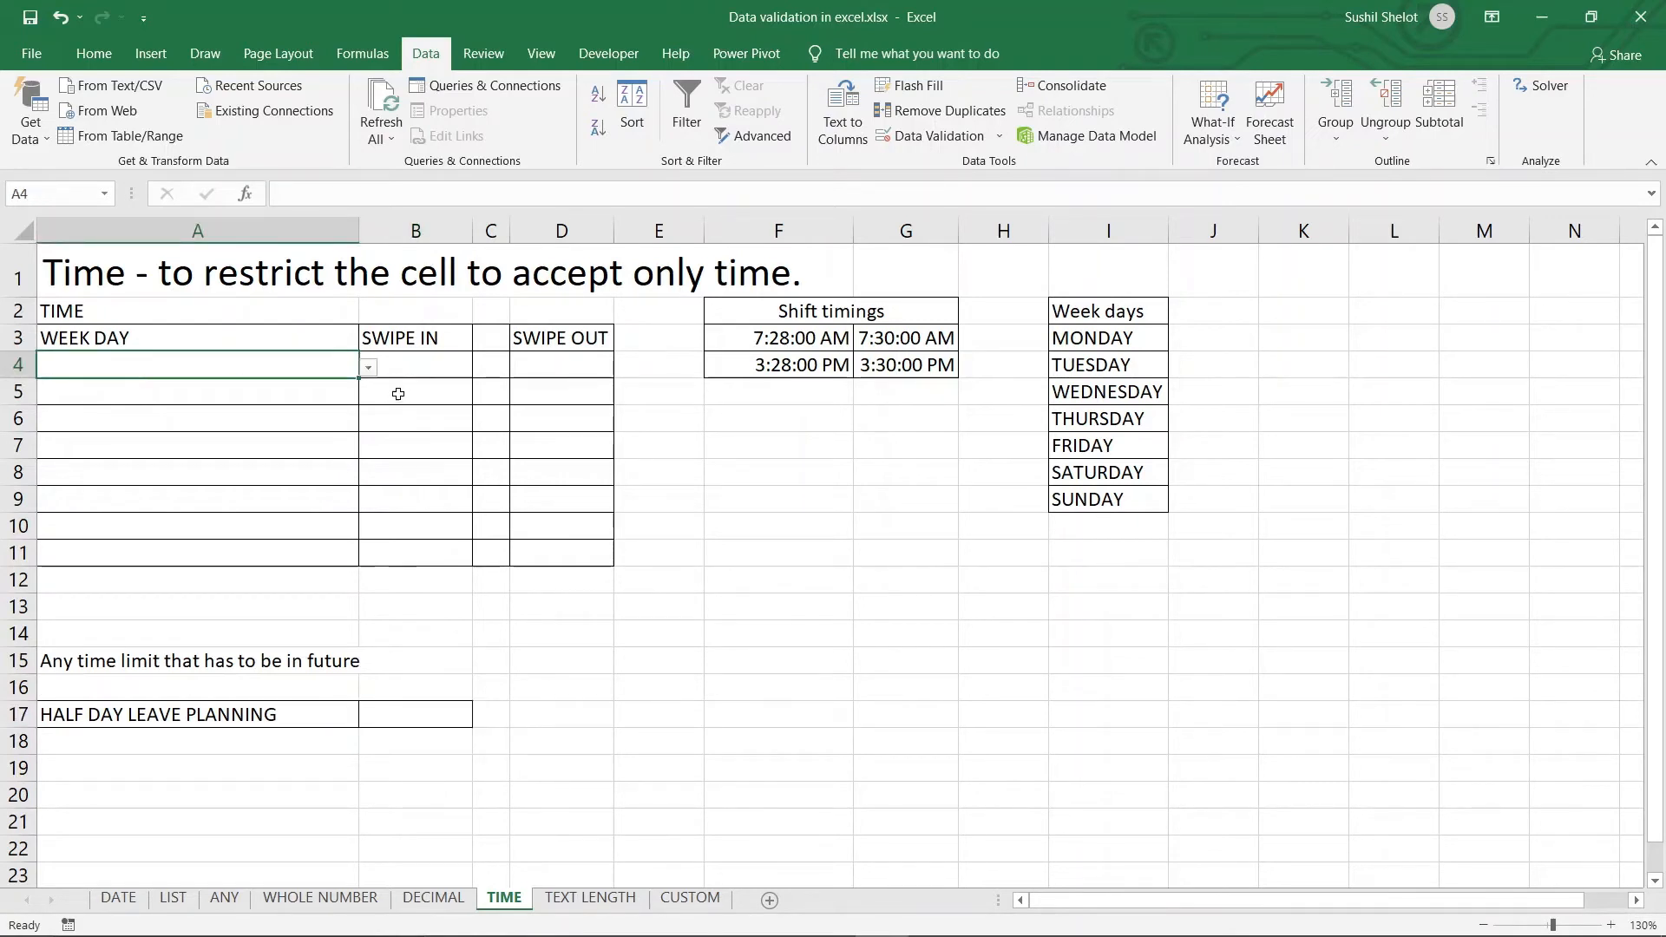
click(368, 371)
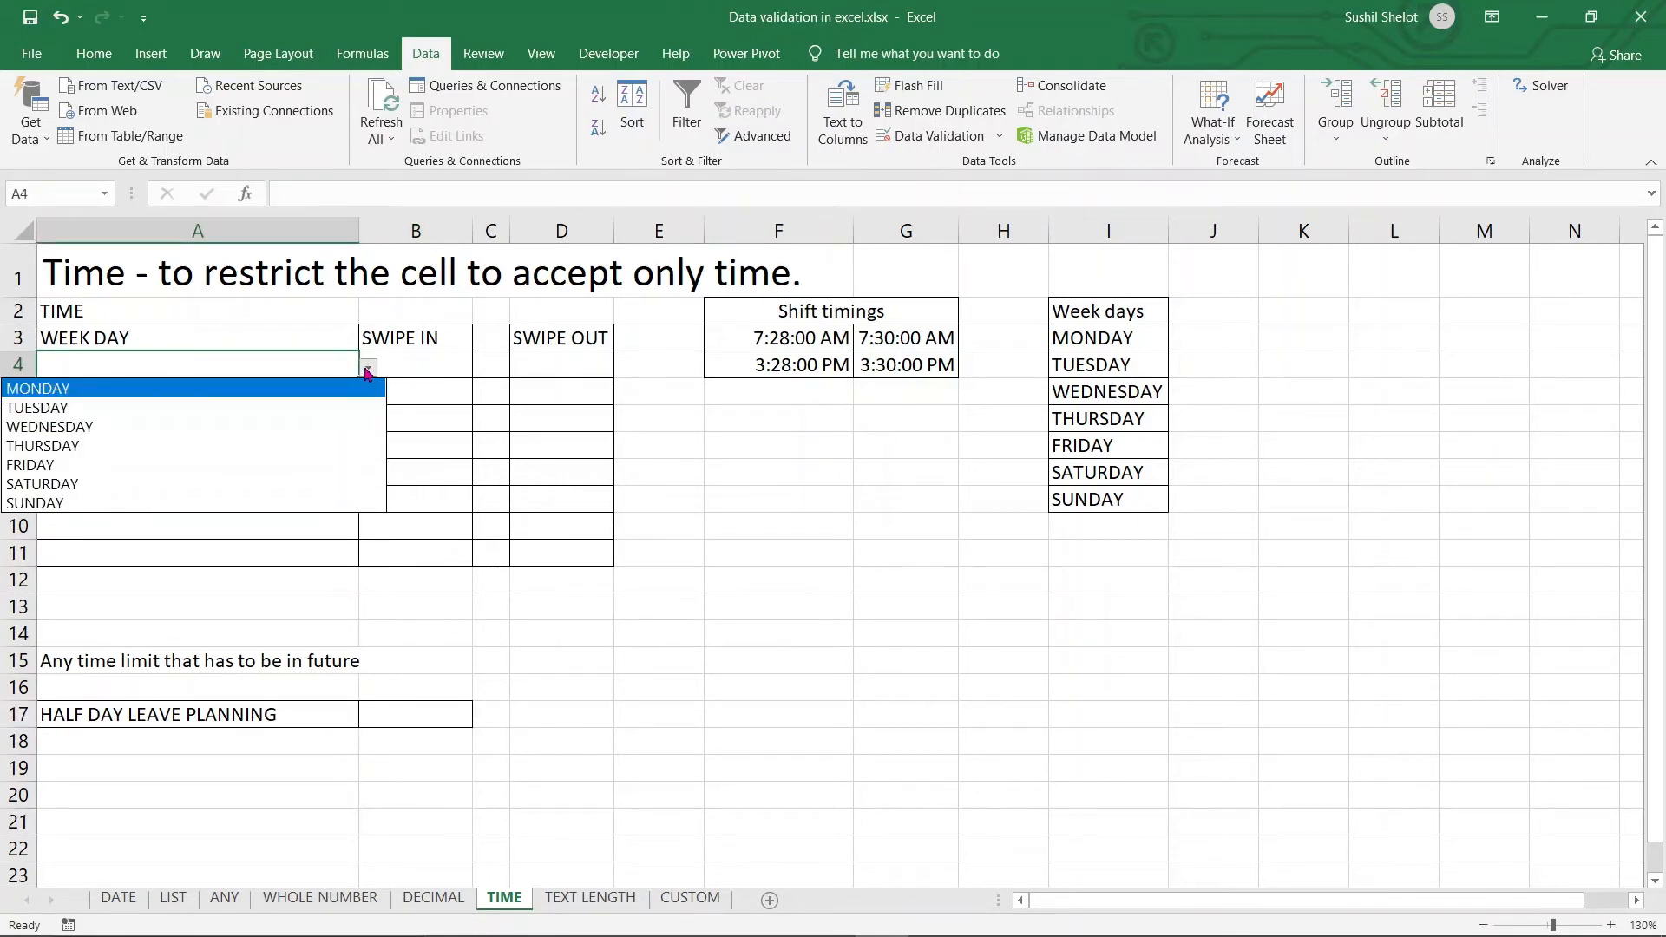
click(111, 390)
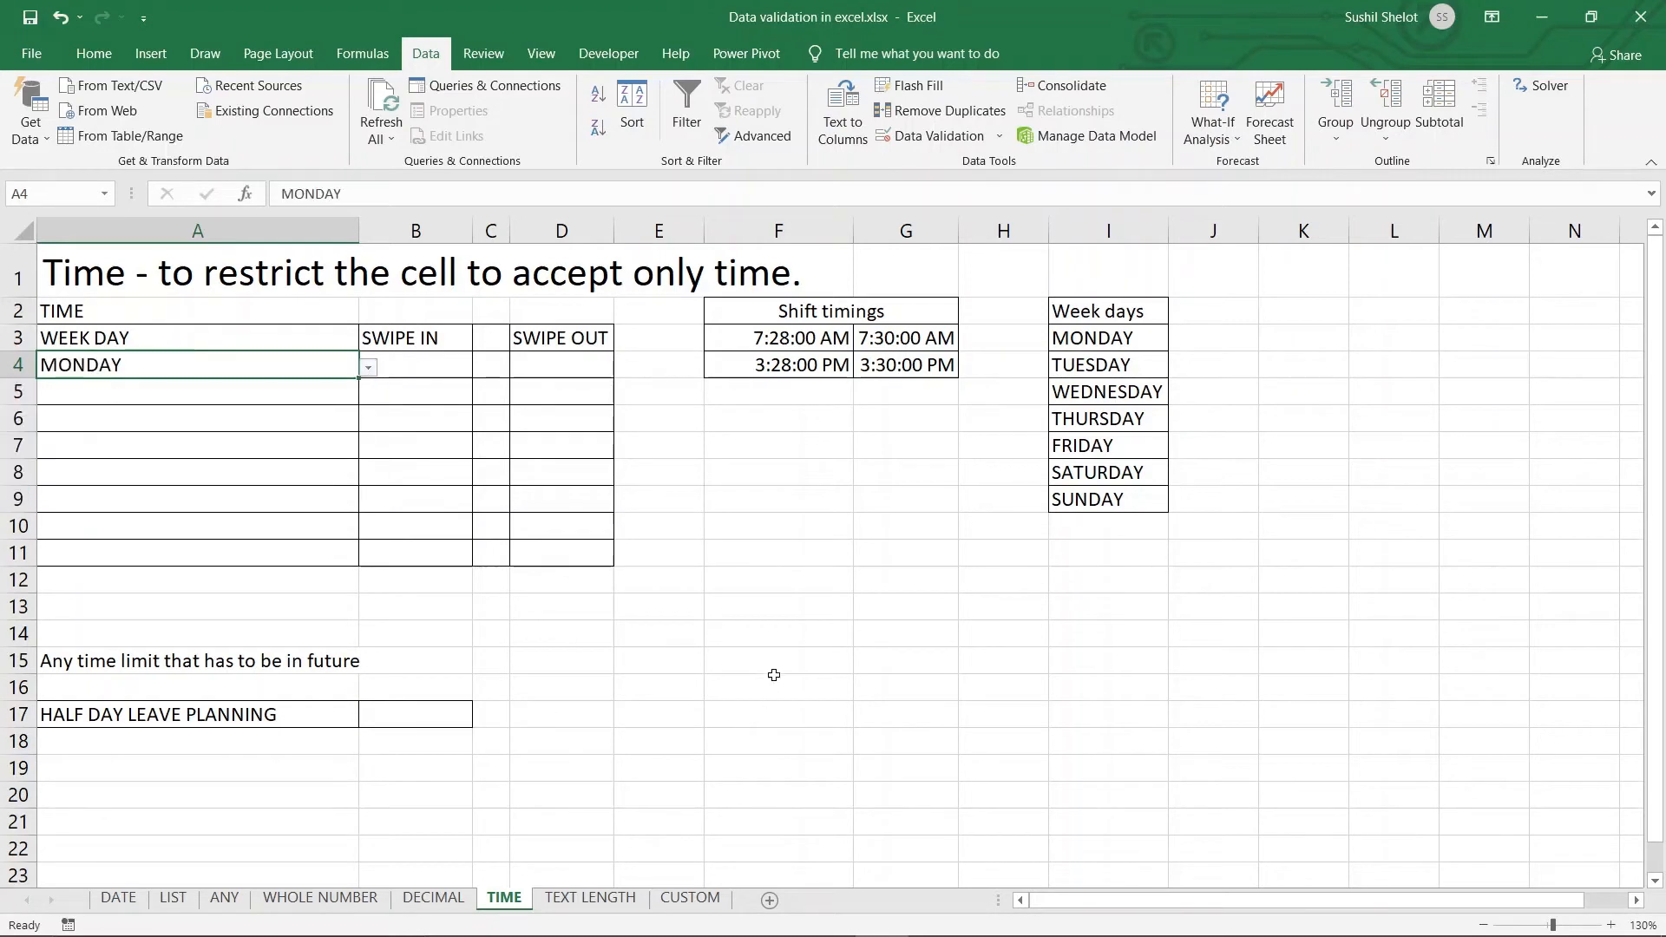
click(446, 370)
click(524, 363)
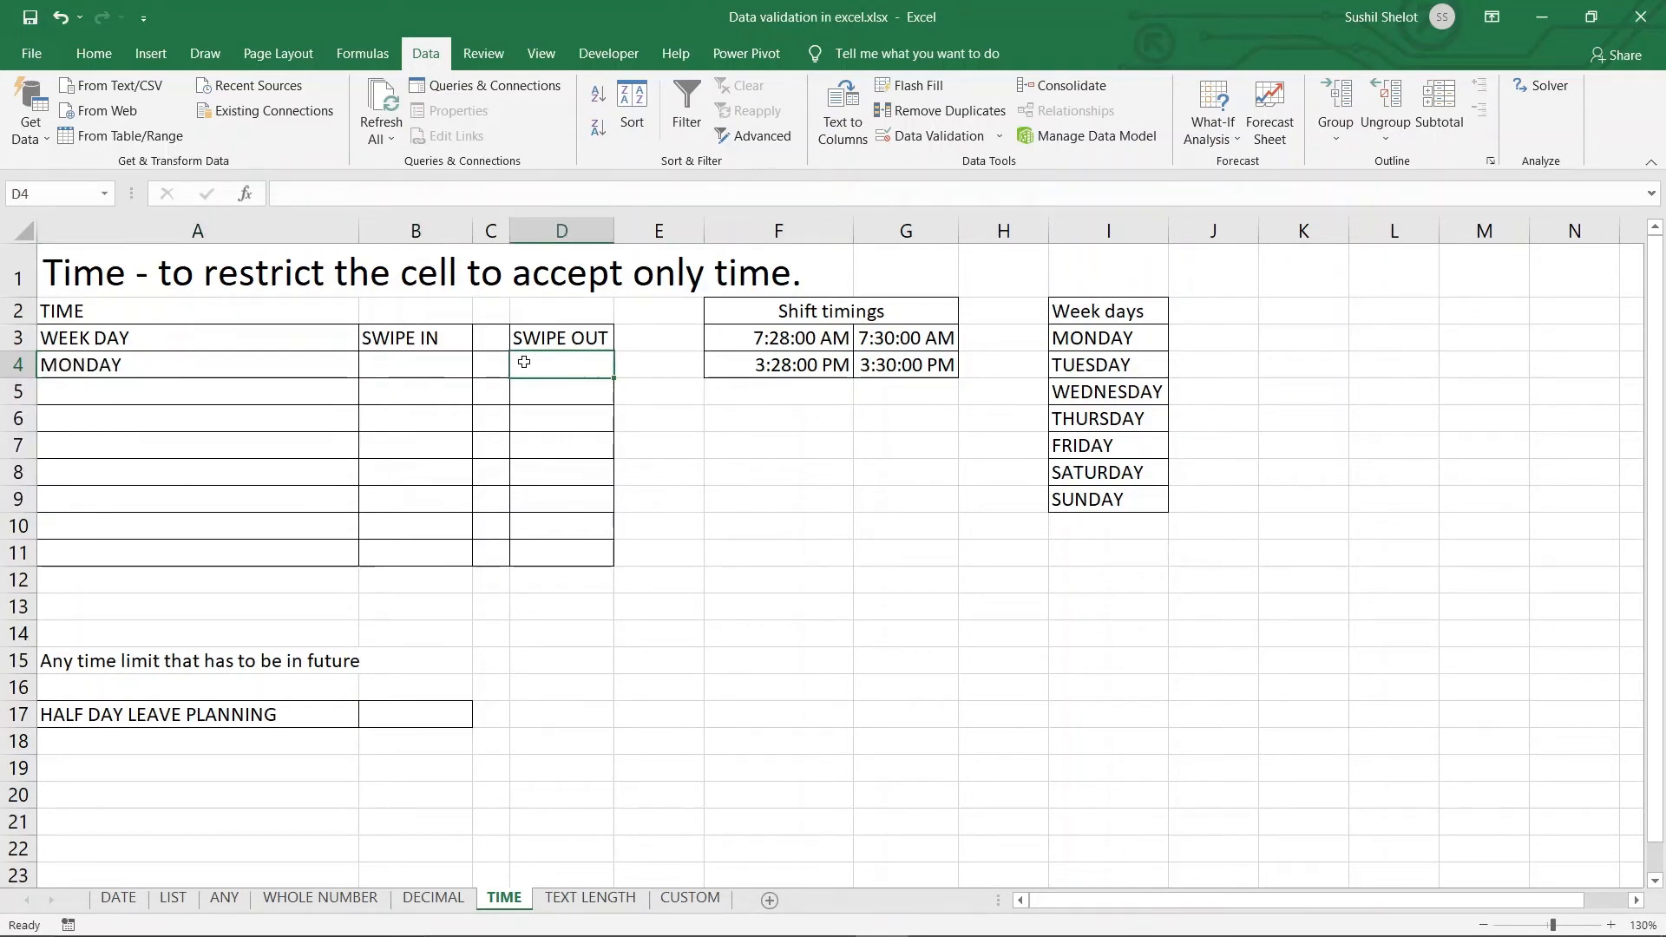
click(435, 371)
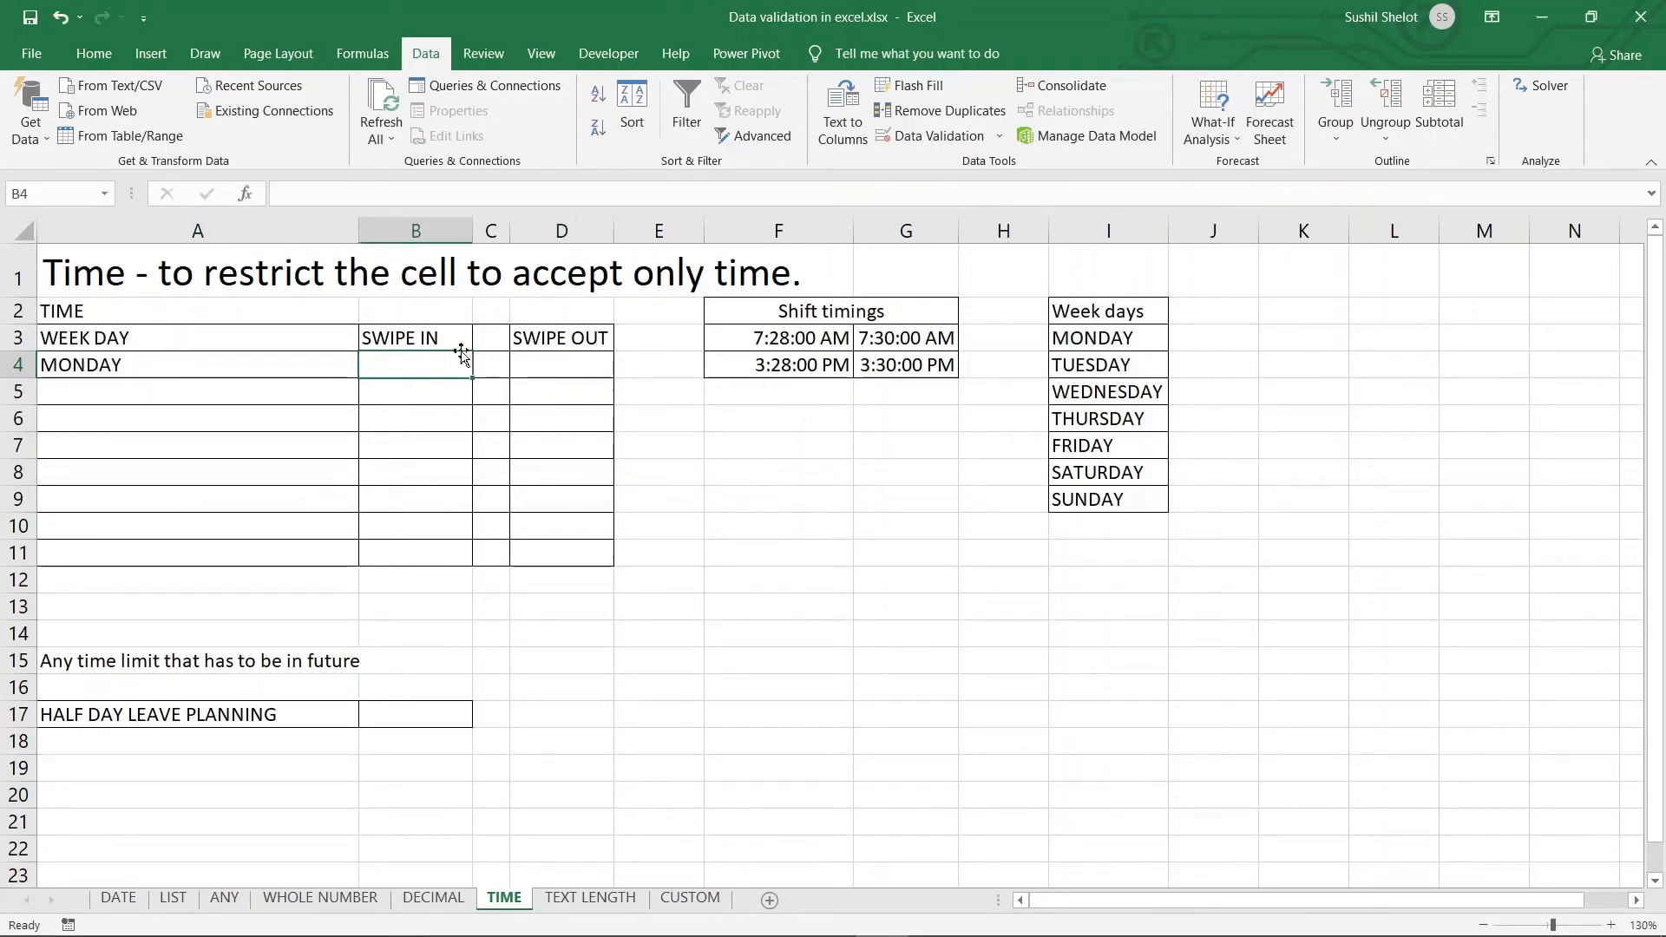
click(954, 135)
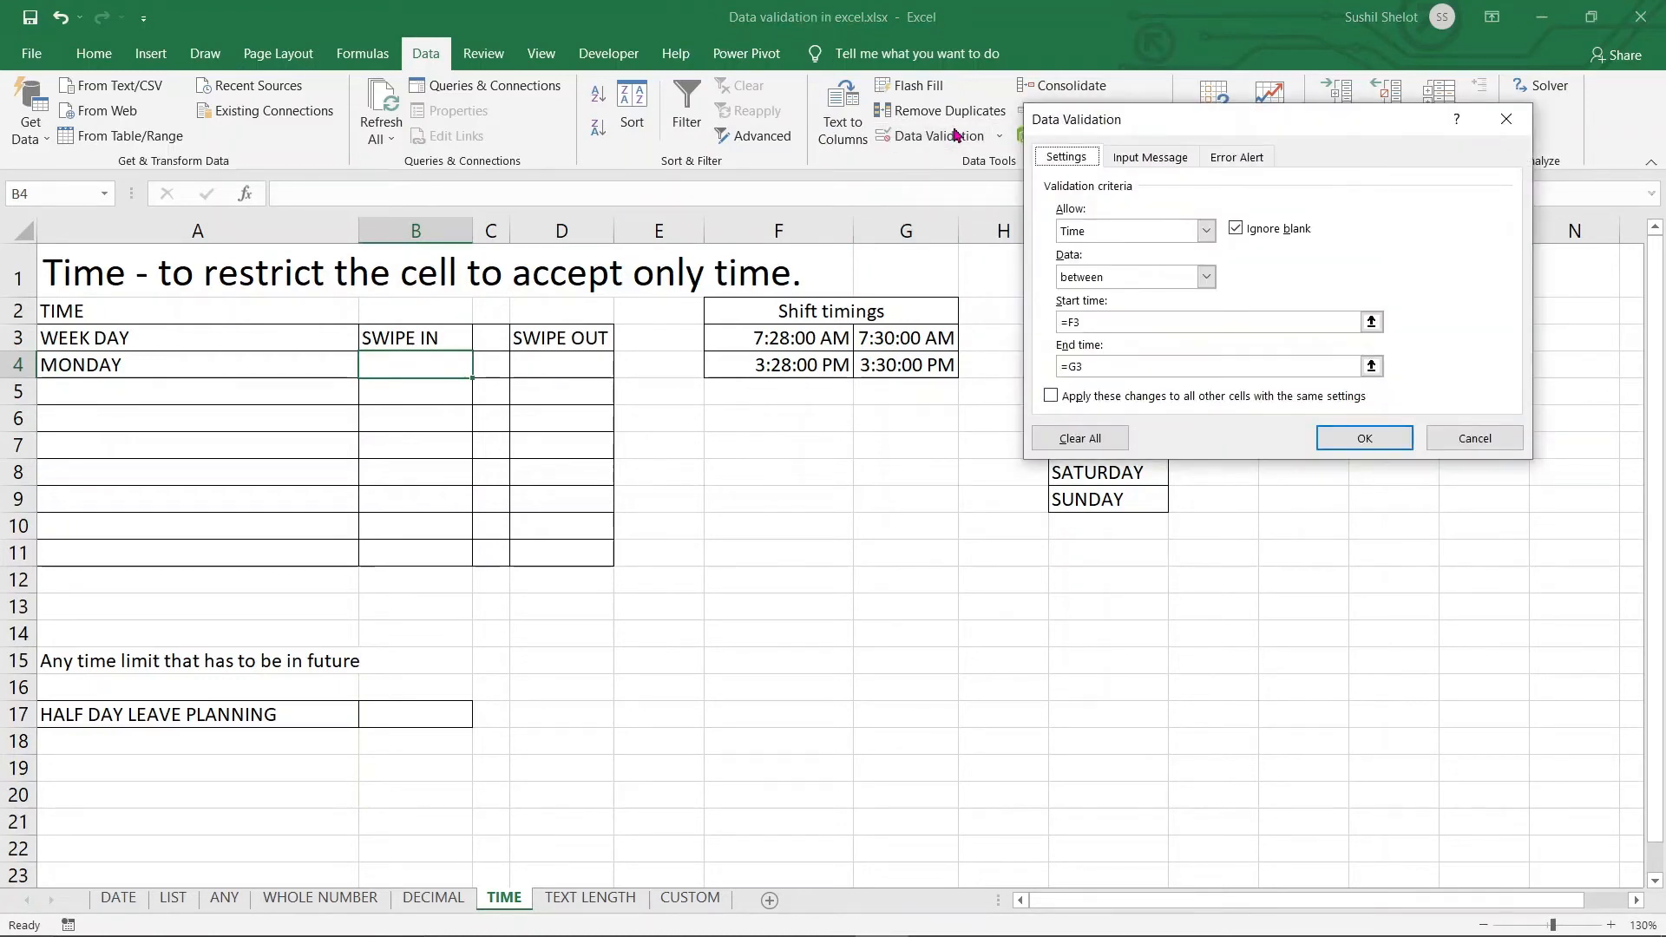
click(1207, 232)
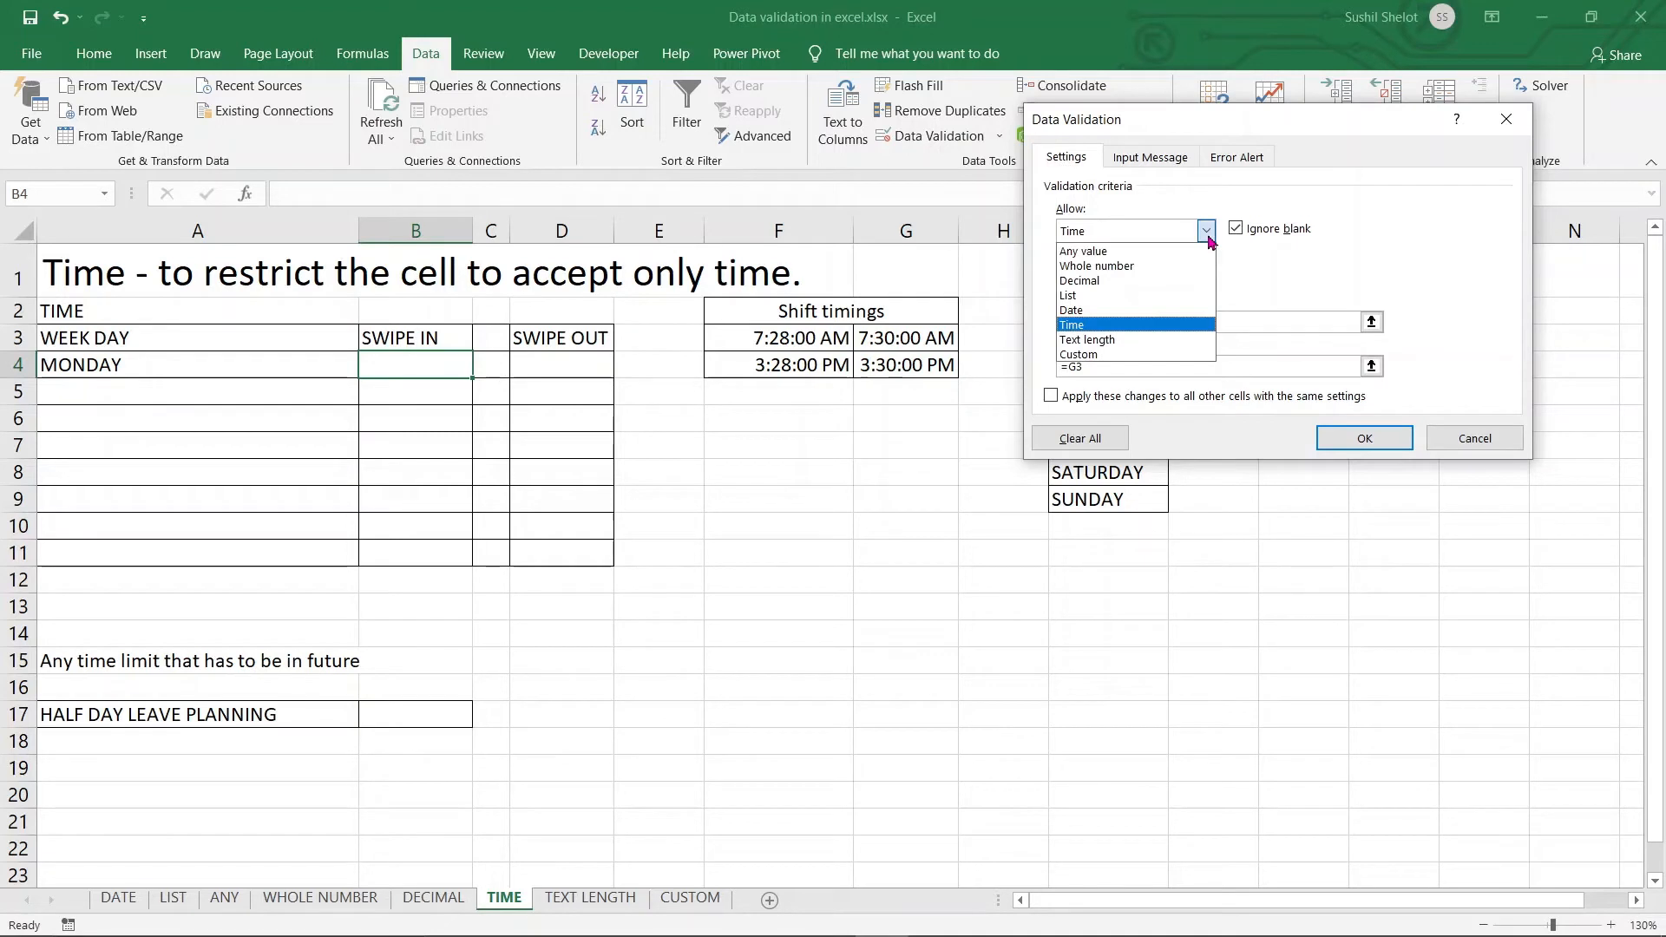
click(1454, 240)
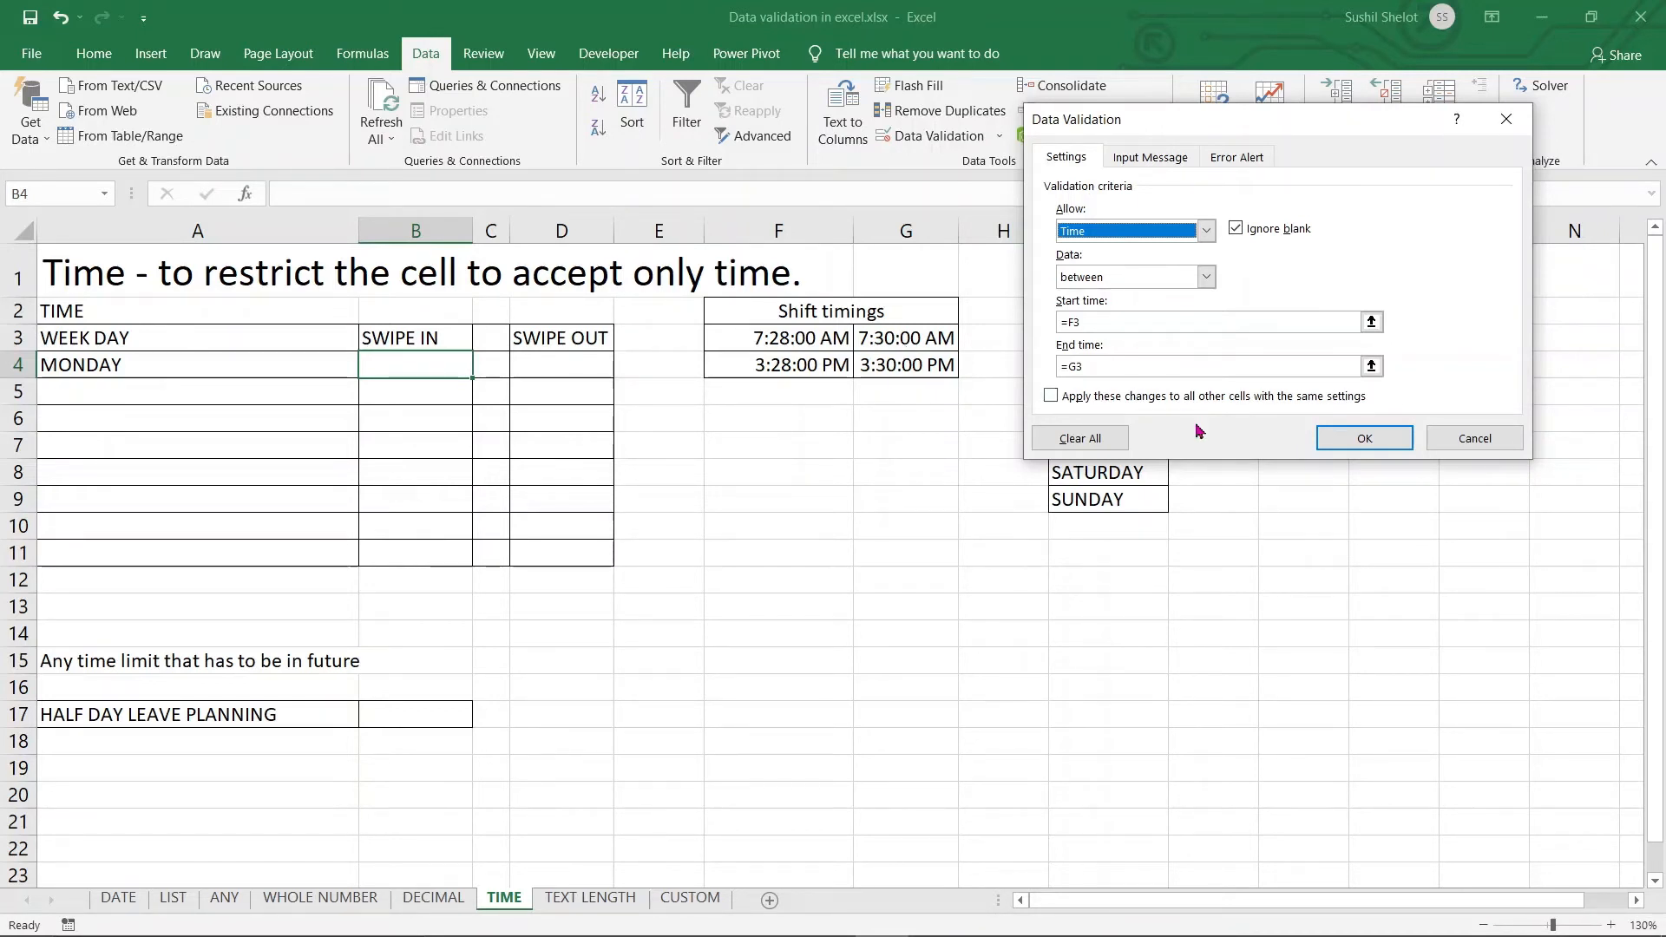
click(1473, 438)
click(550, 361)
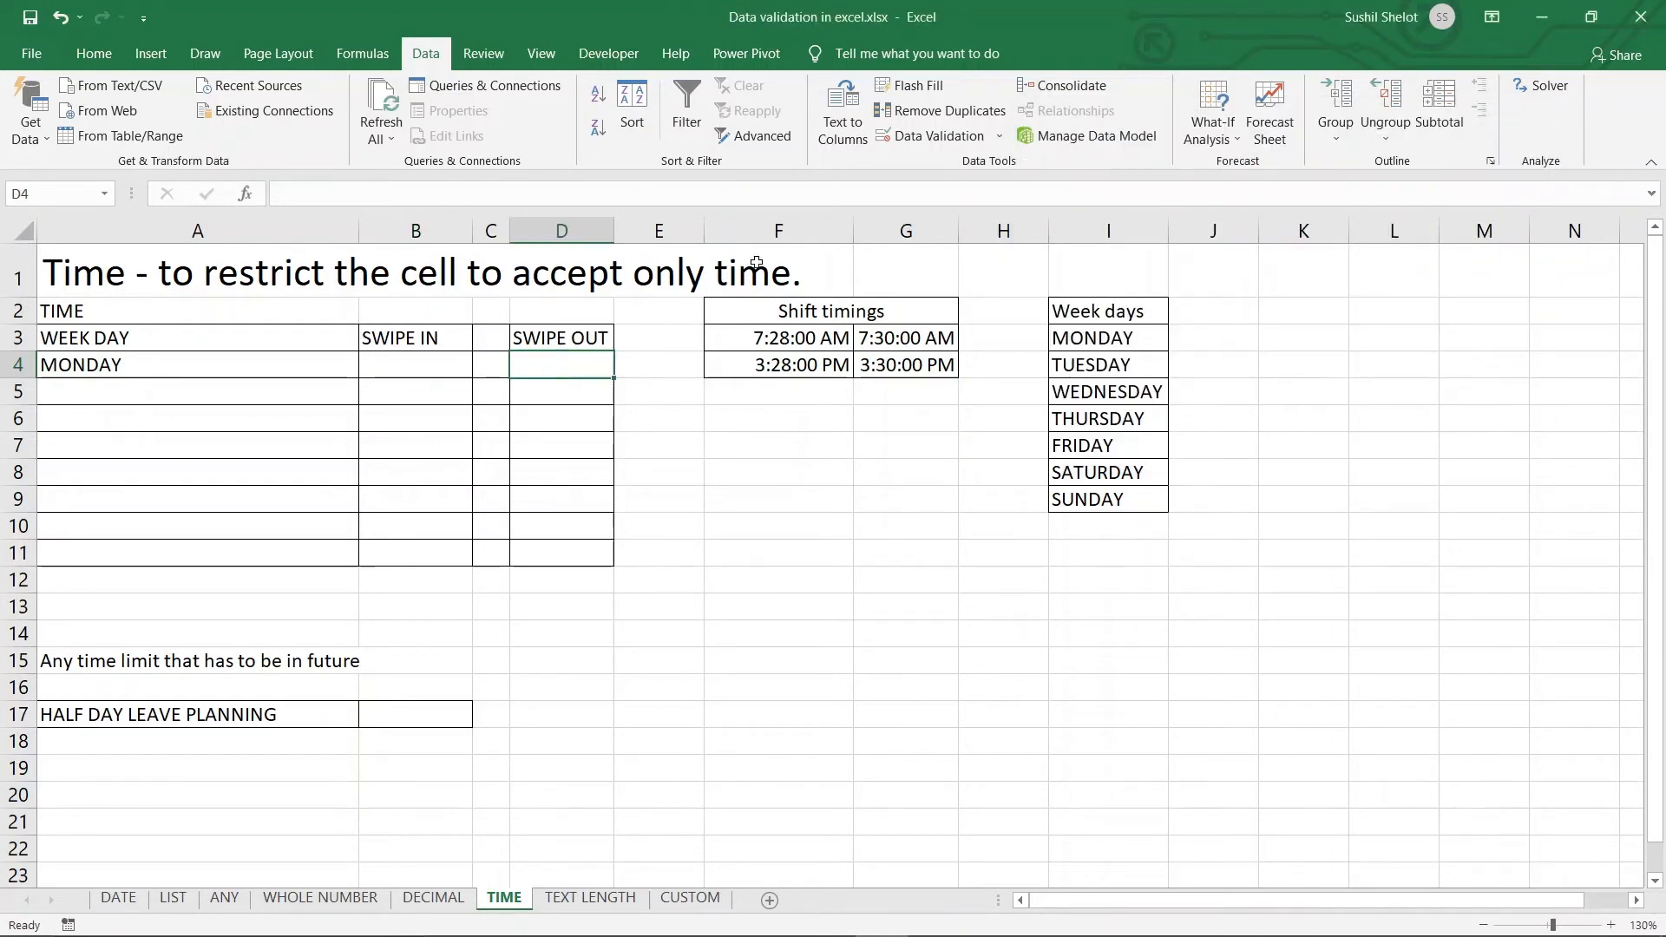
click(930, 142)
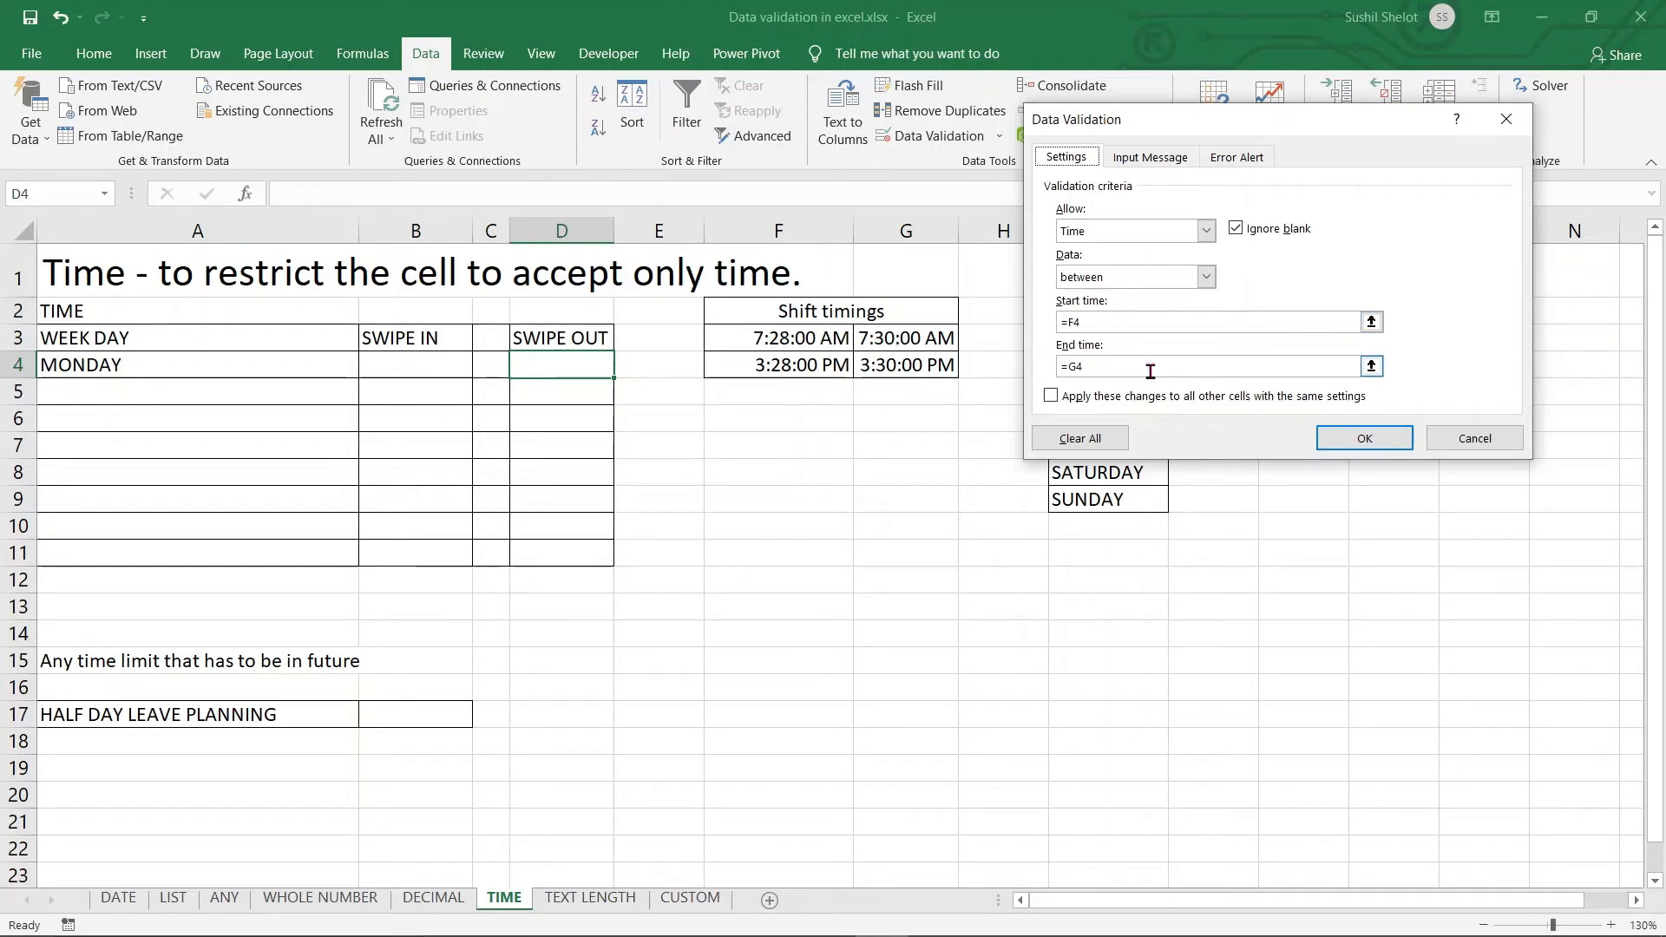
click(1357, 436)
click(428, 364)
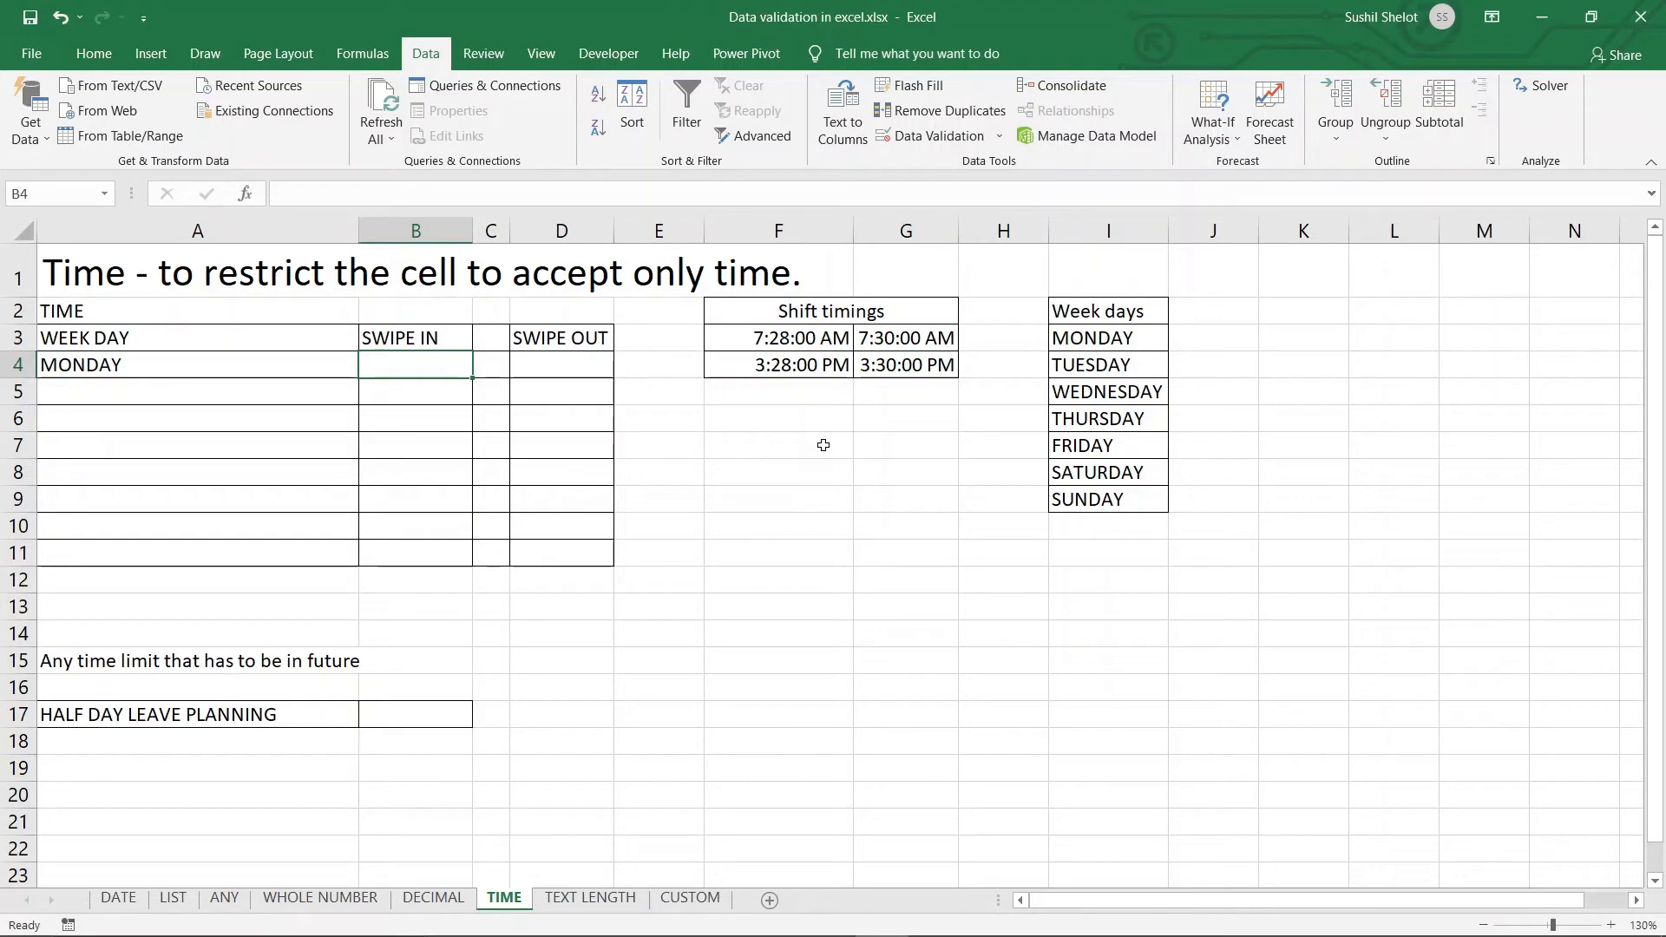
Enter 7:25 as Monday's swipe-in time in B4, keeping it despite the warning
text(7:)
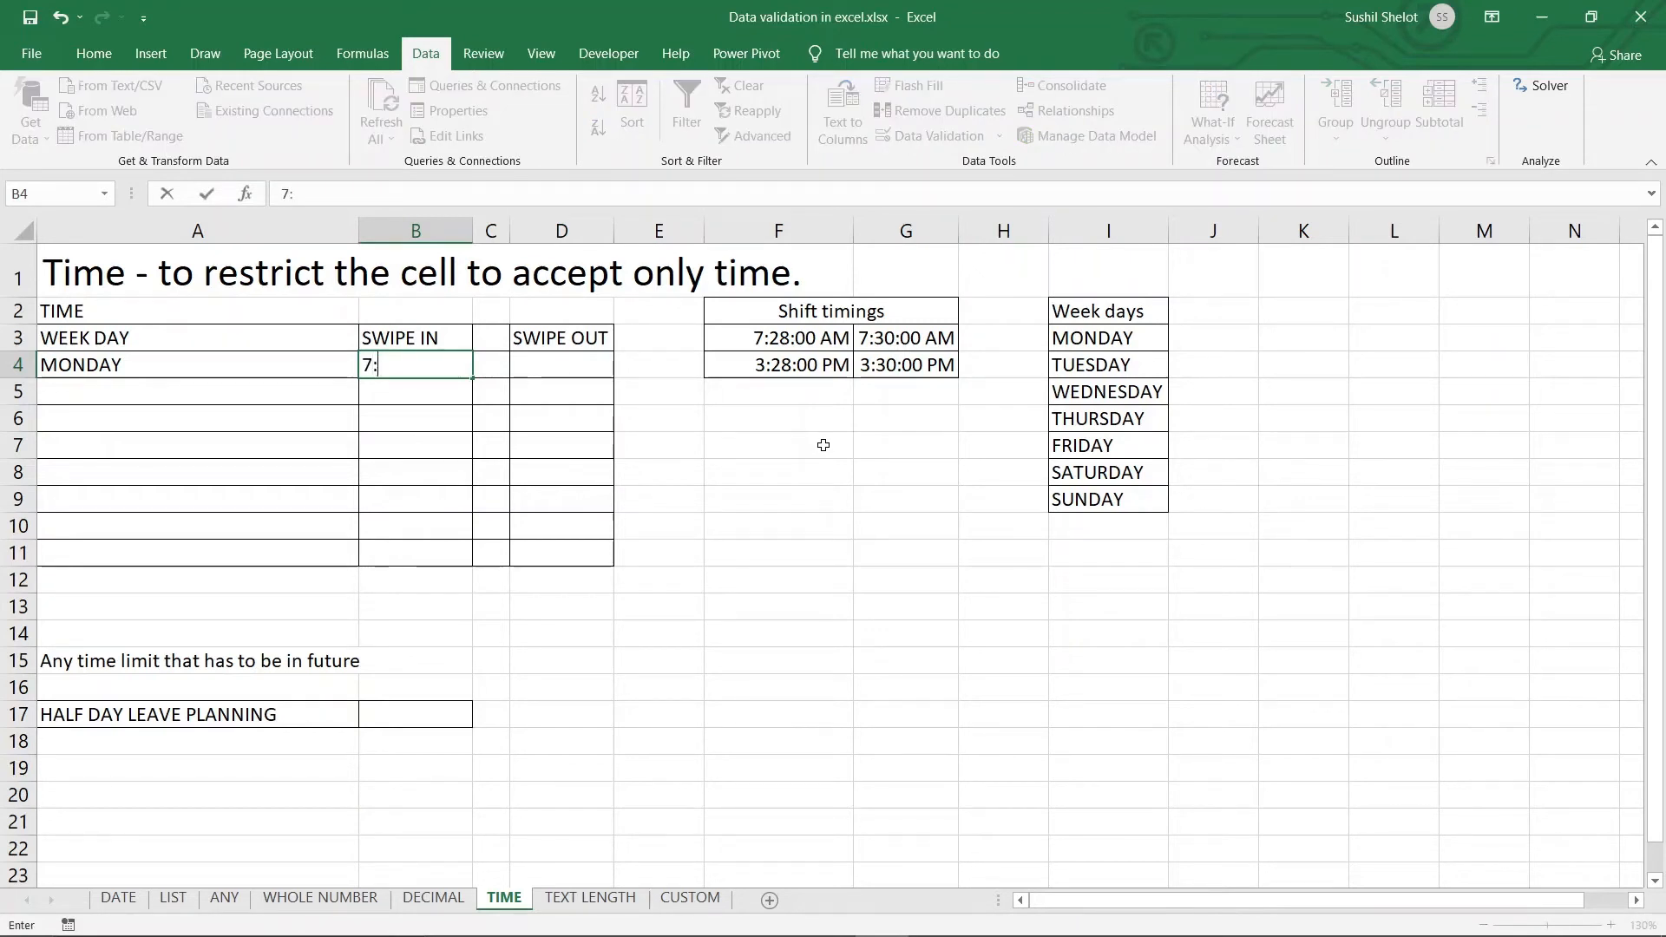
text(25)
key(Return)
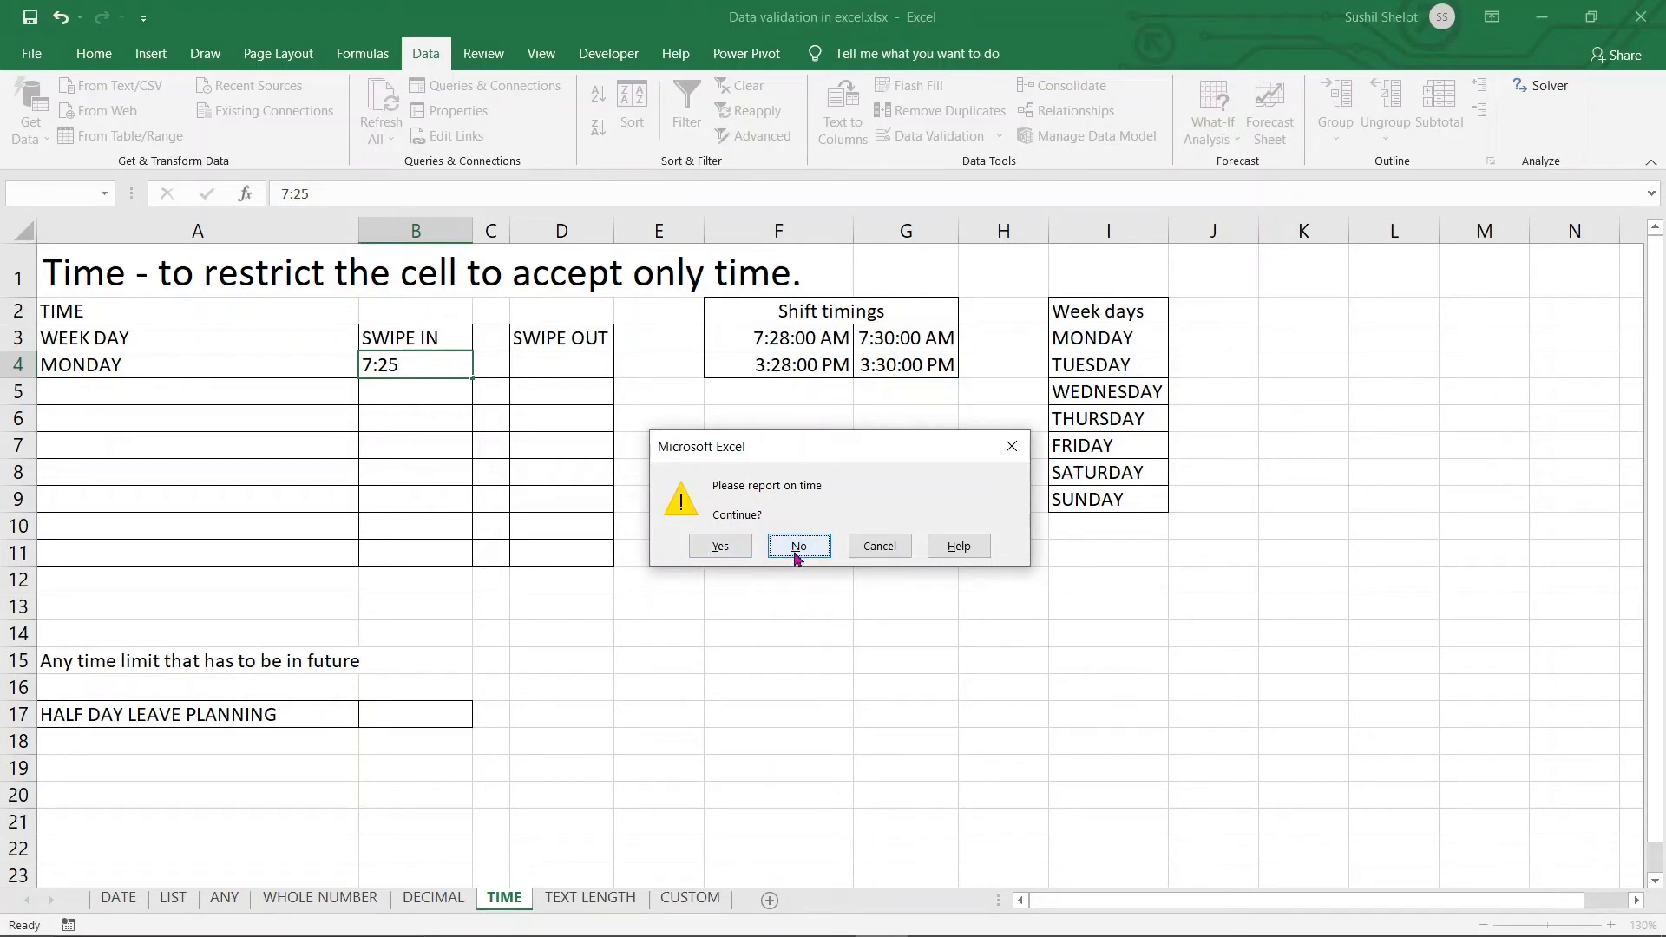
click(721, 546)
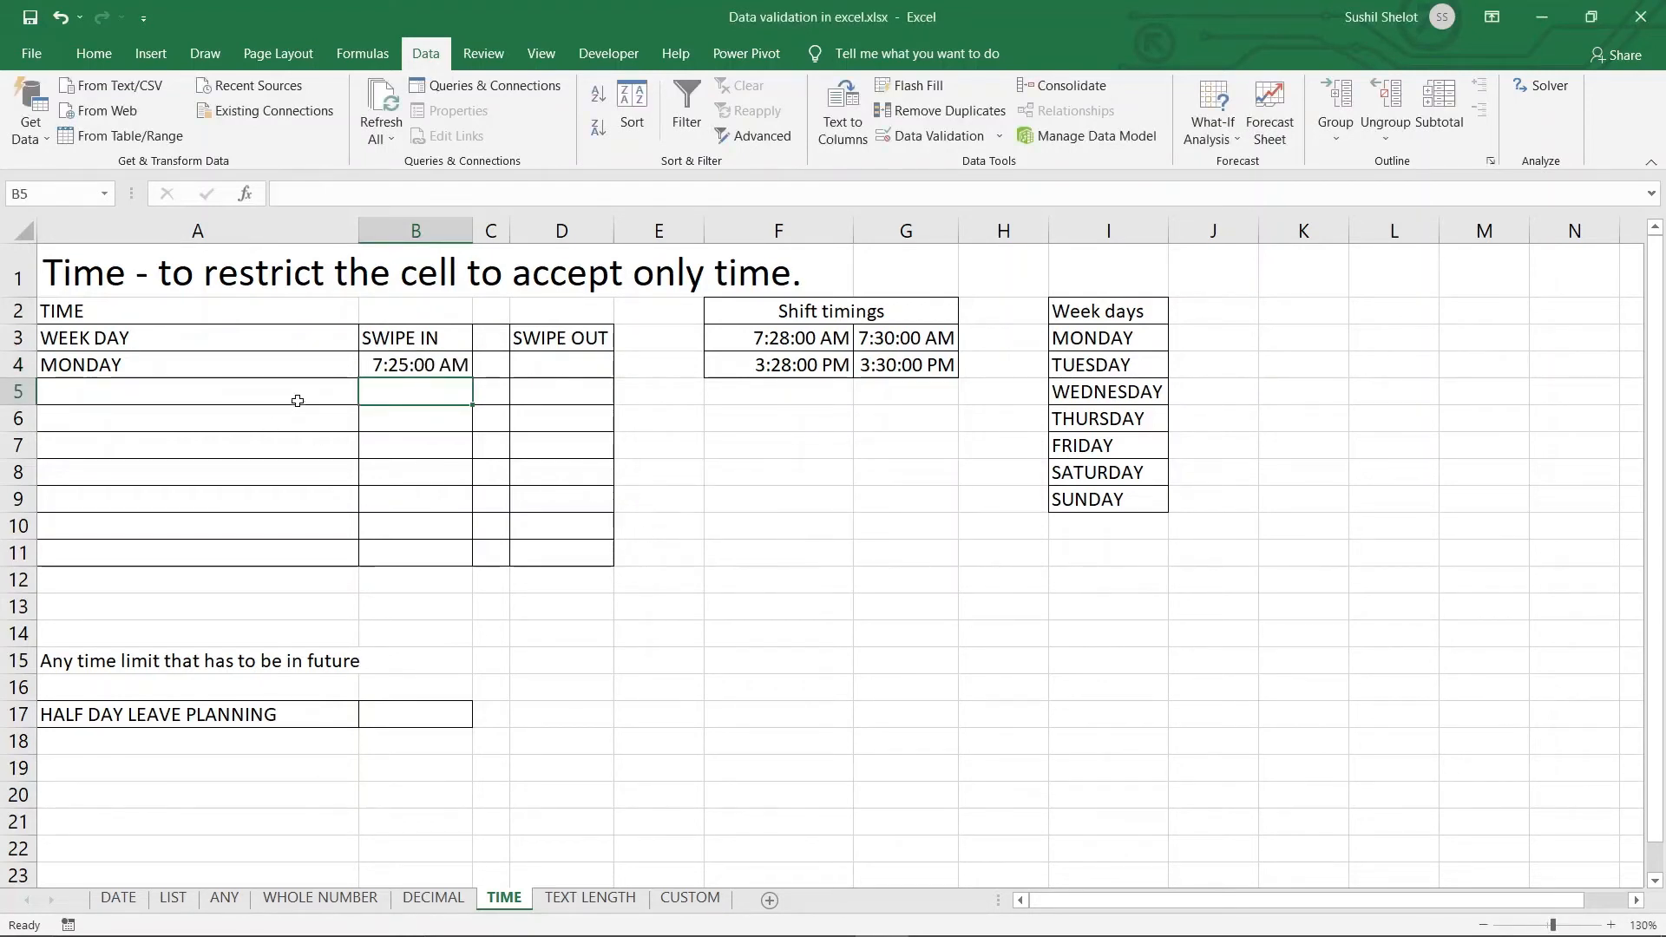
click(518, 366)
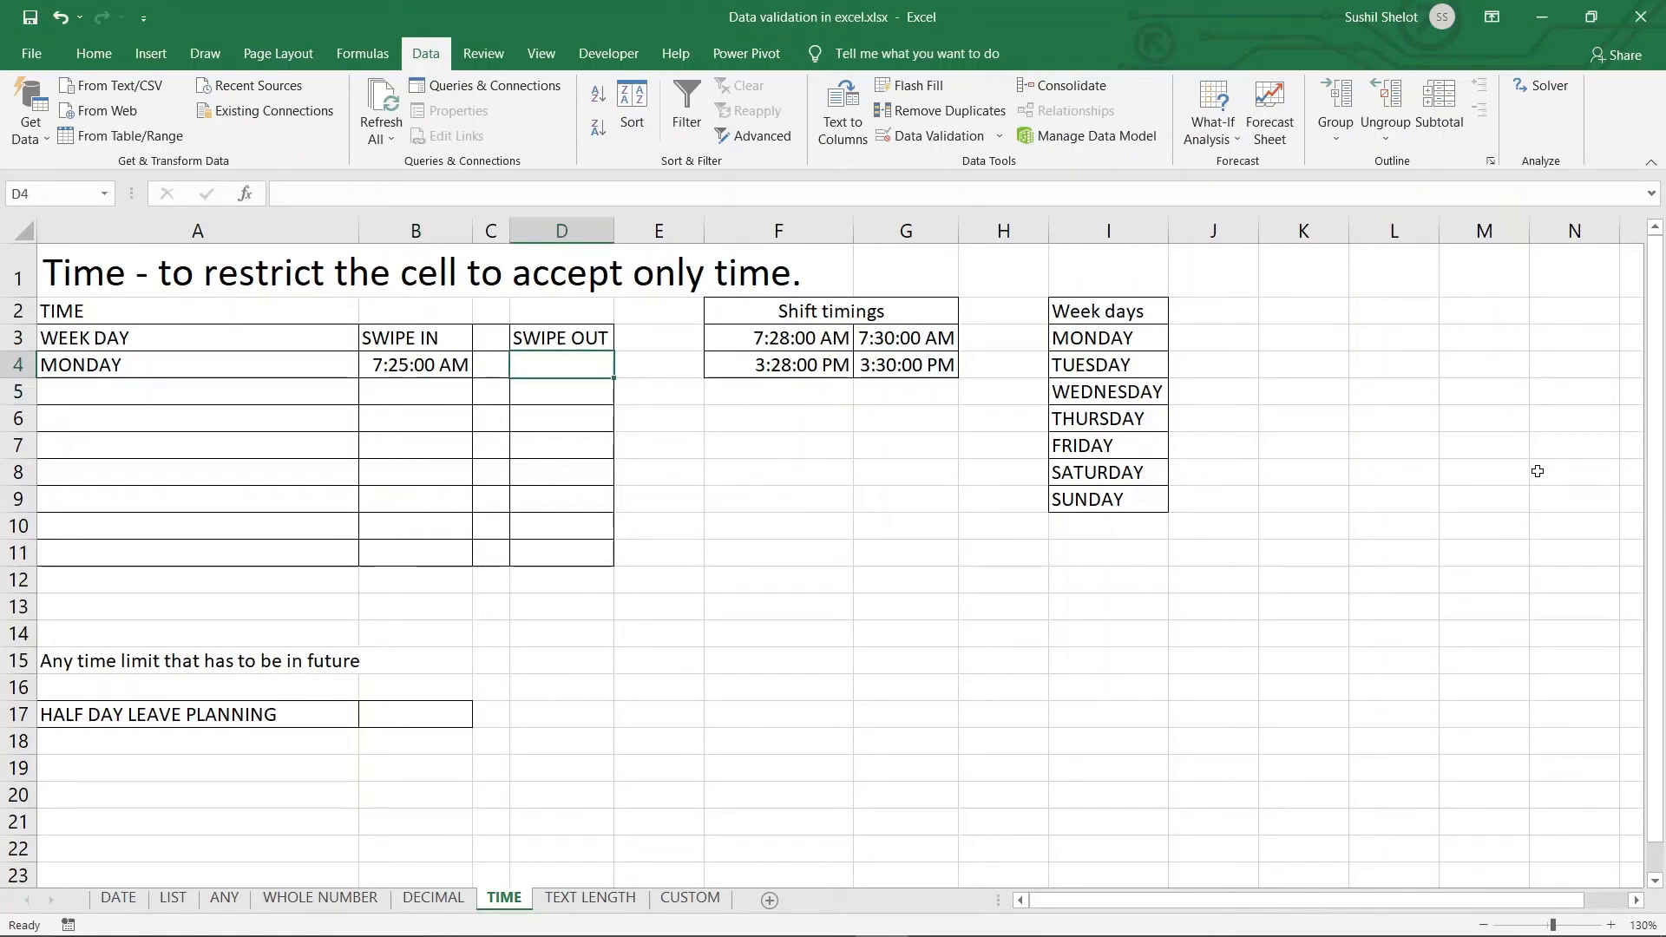
text(3)
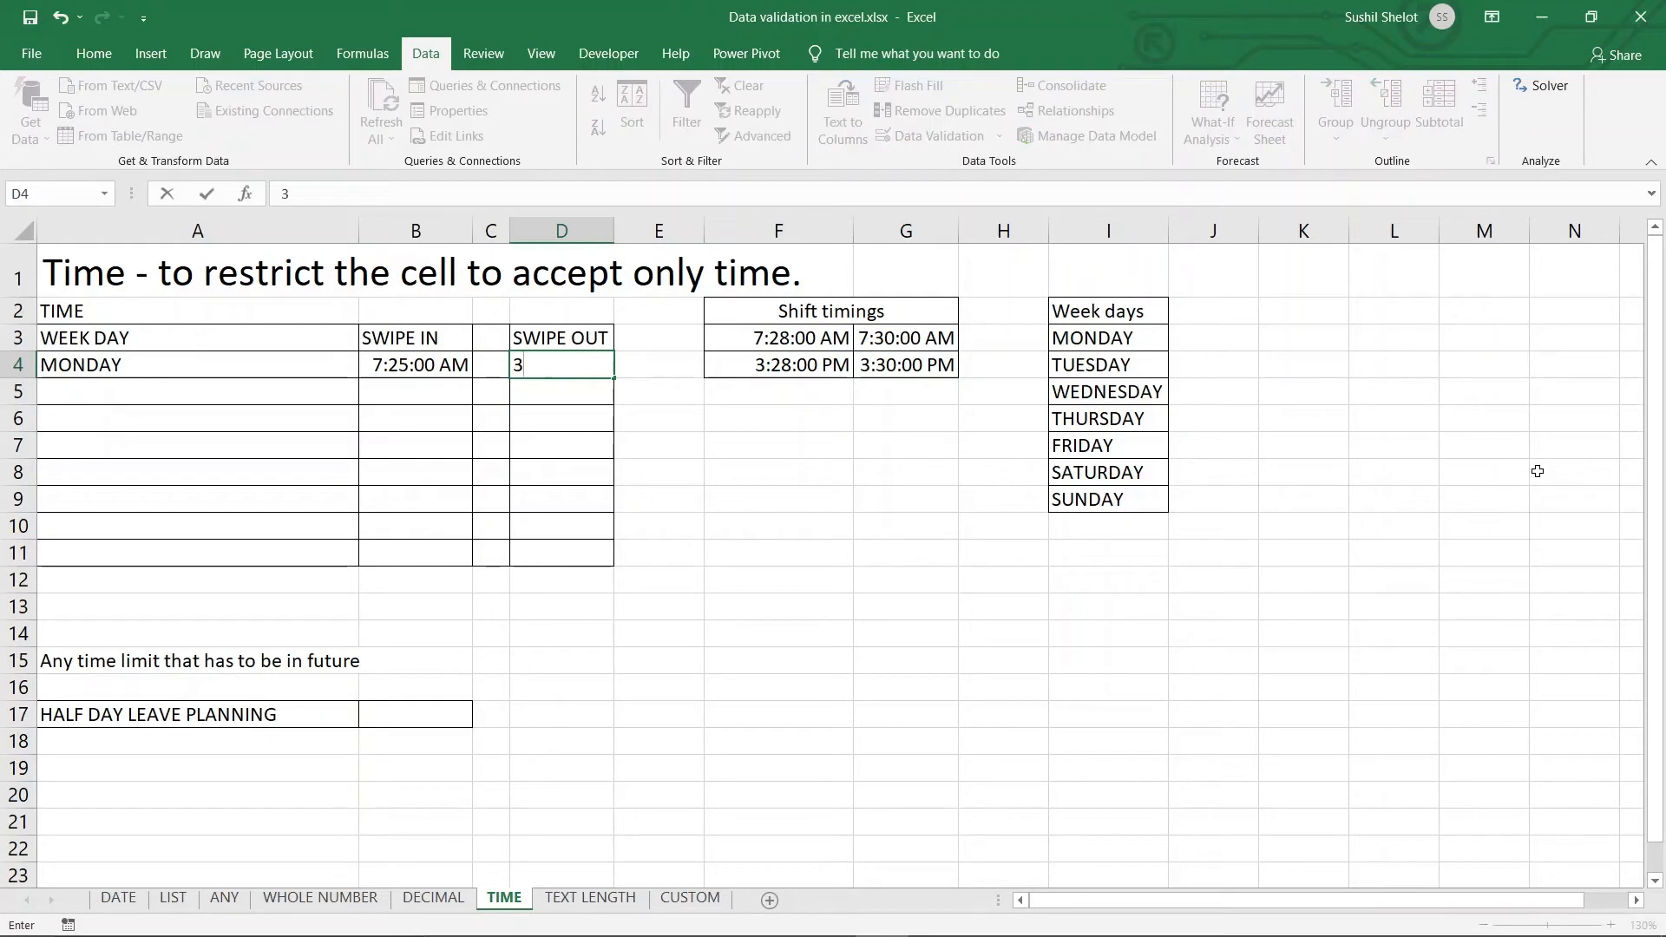
text(:00)
key(Return)
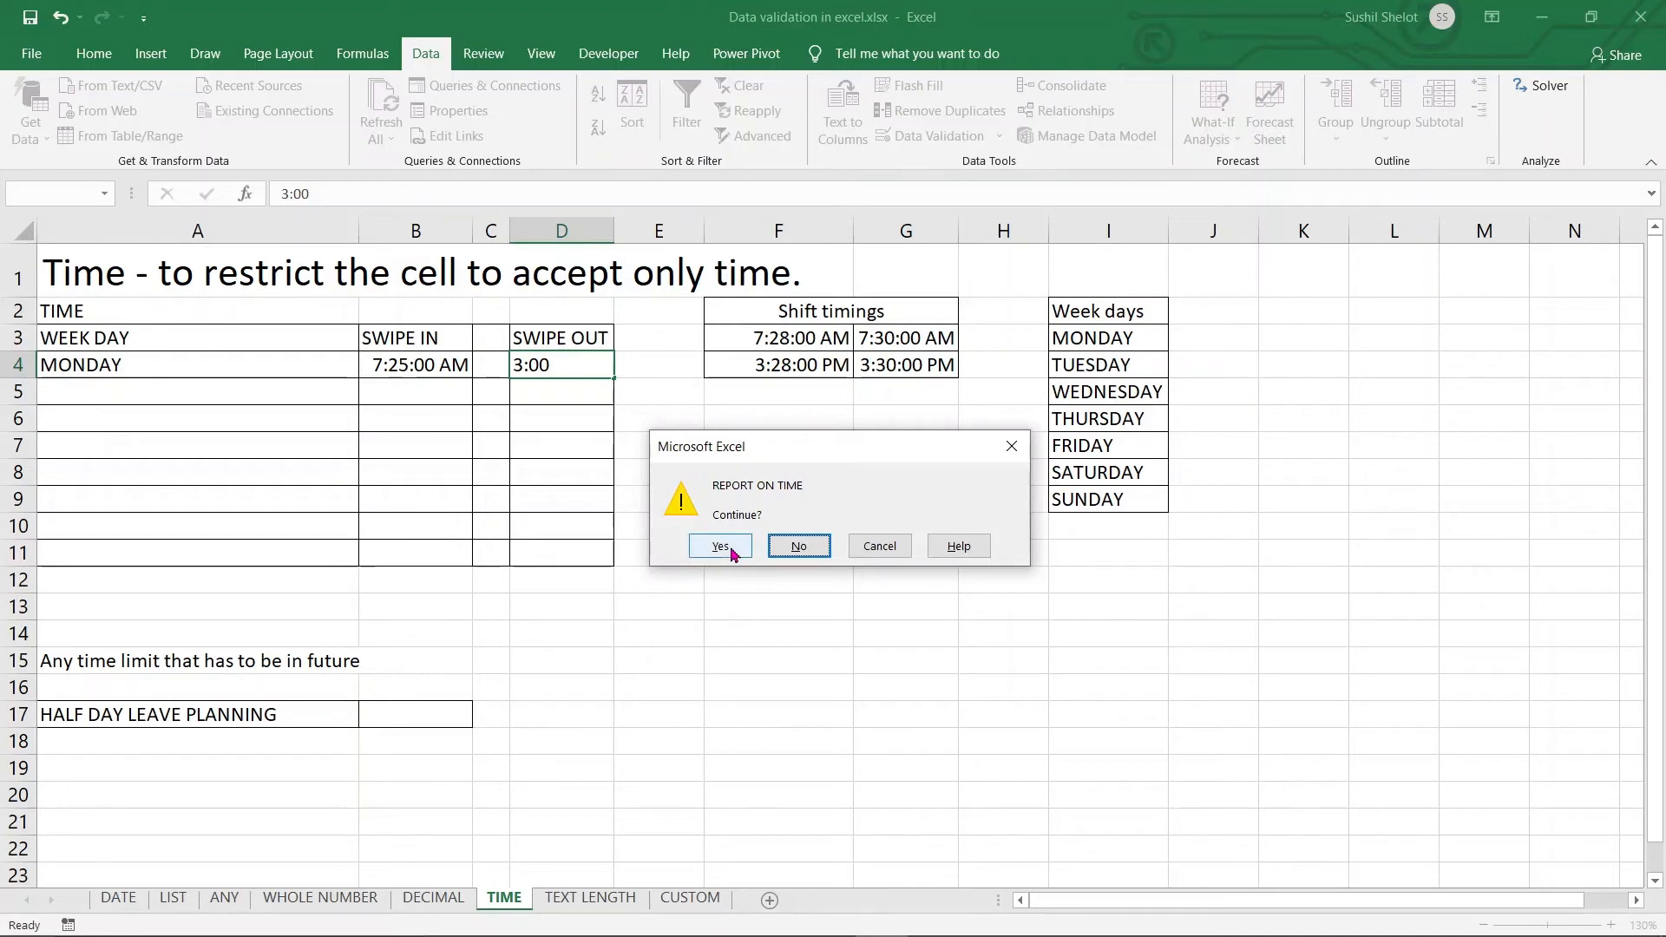
click(879, 546)
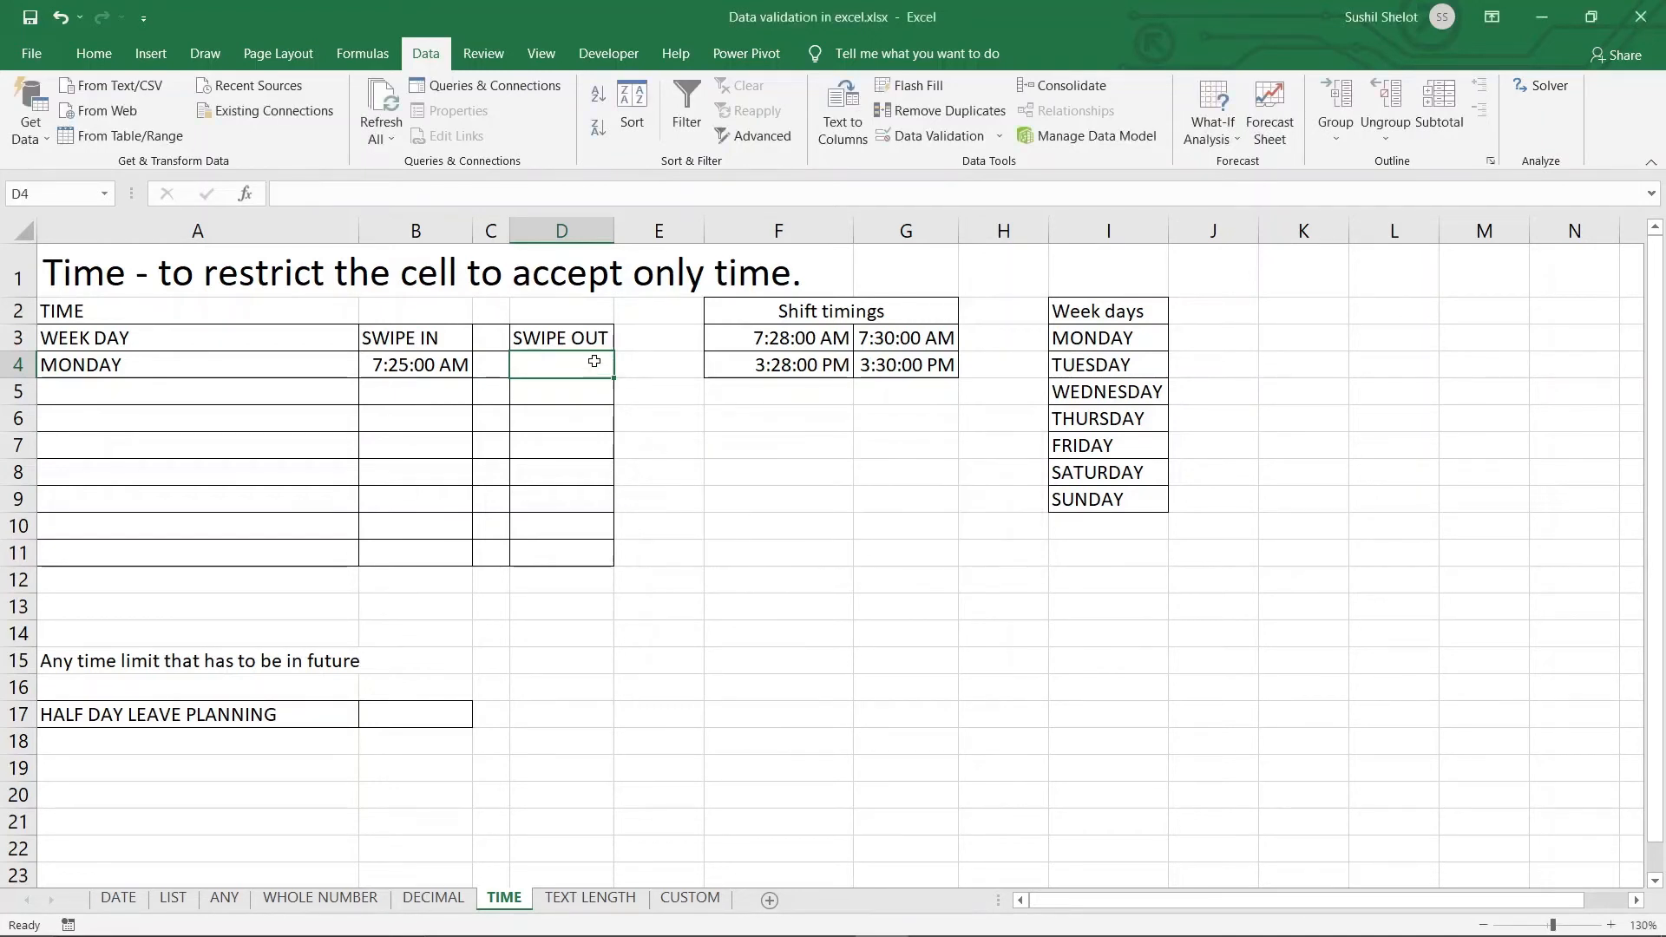
text(15:)
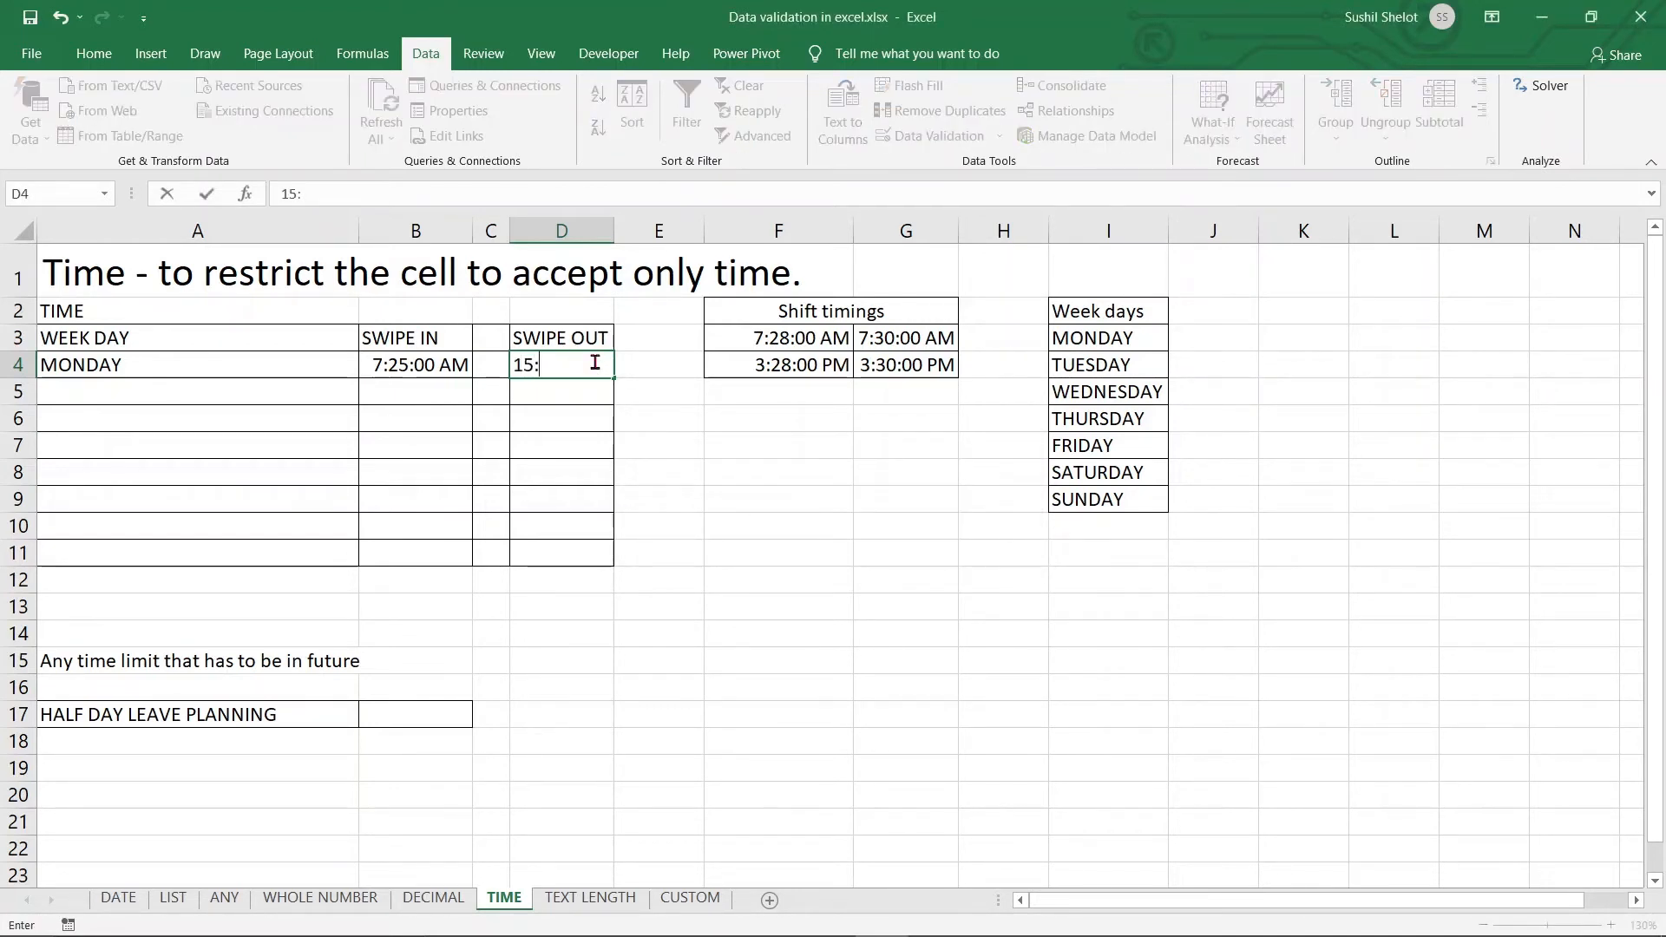
text(00)
key(Return)
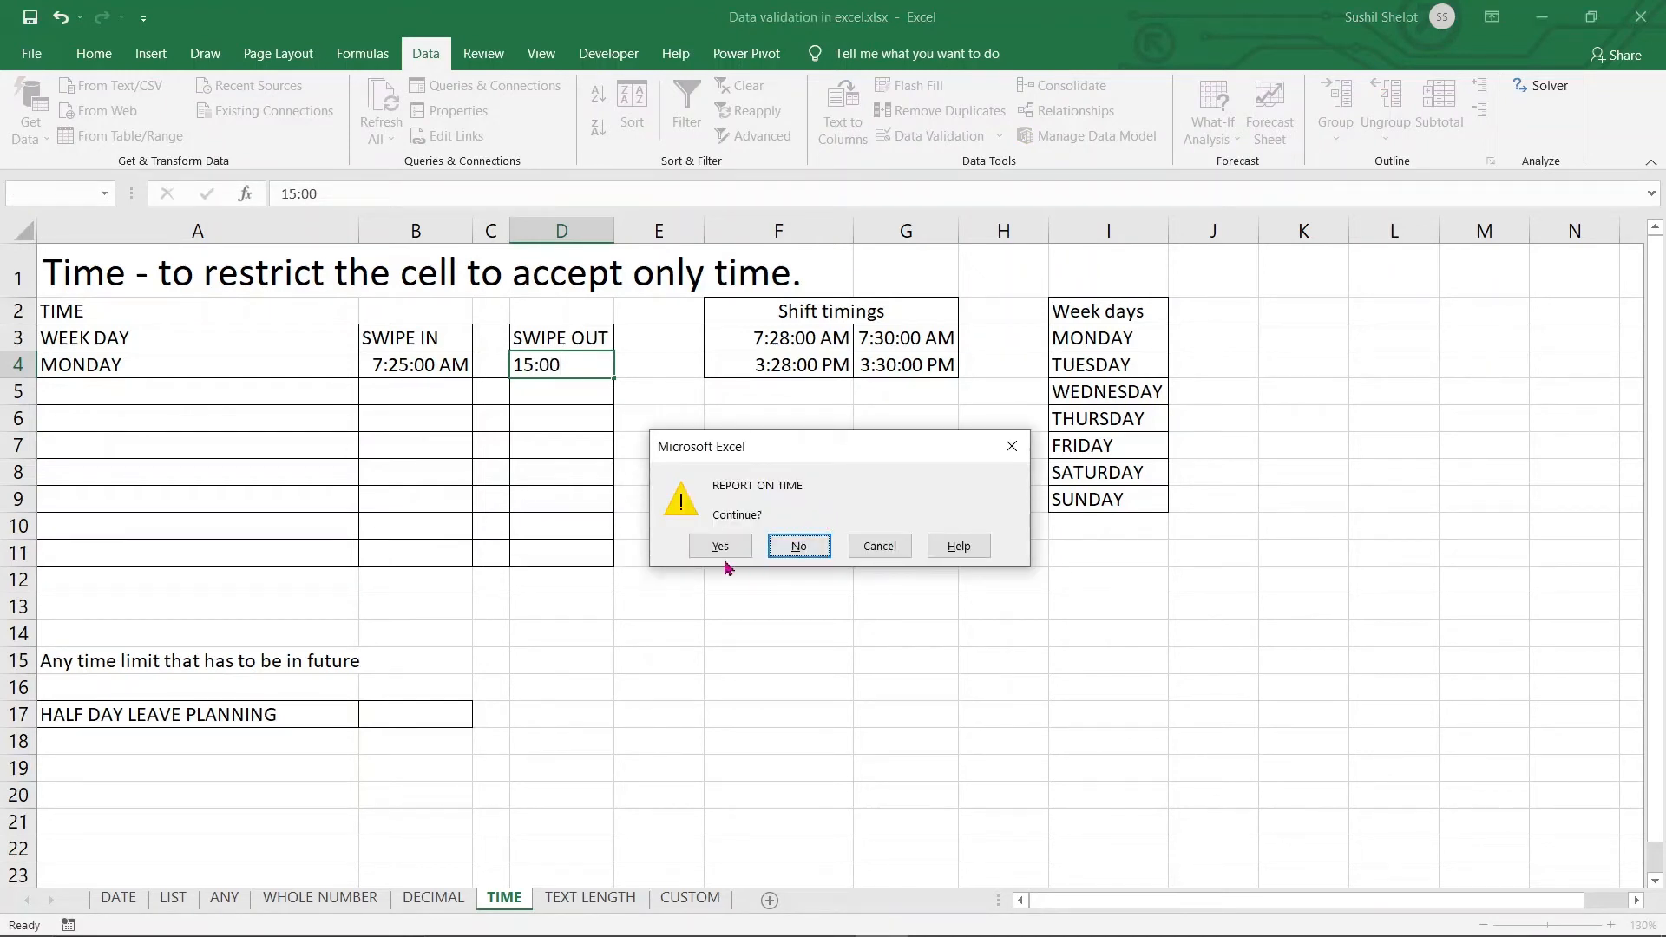
click(798, 546)
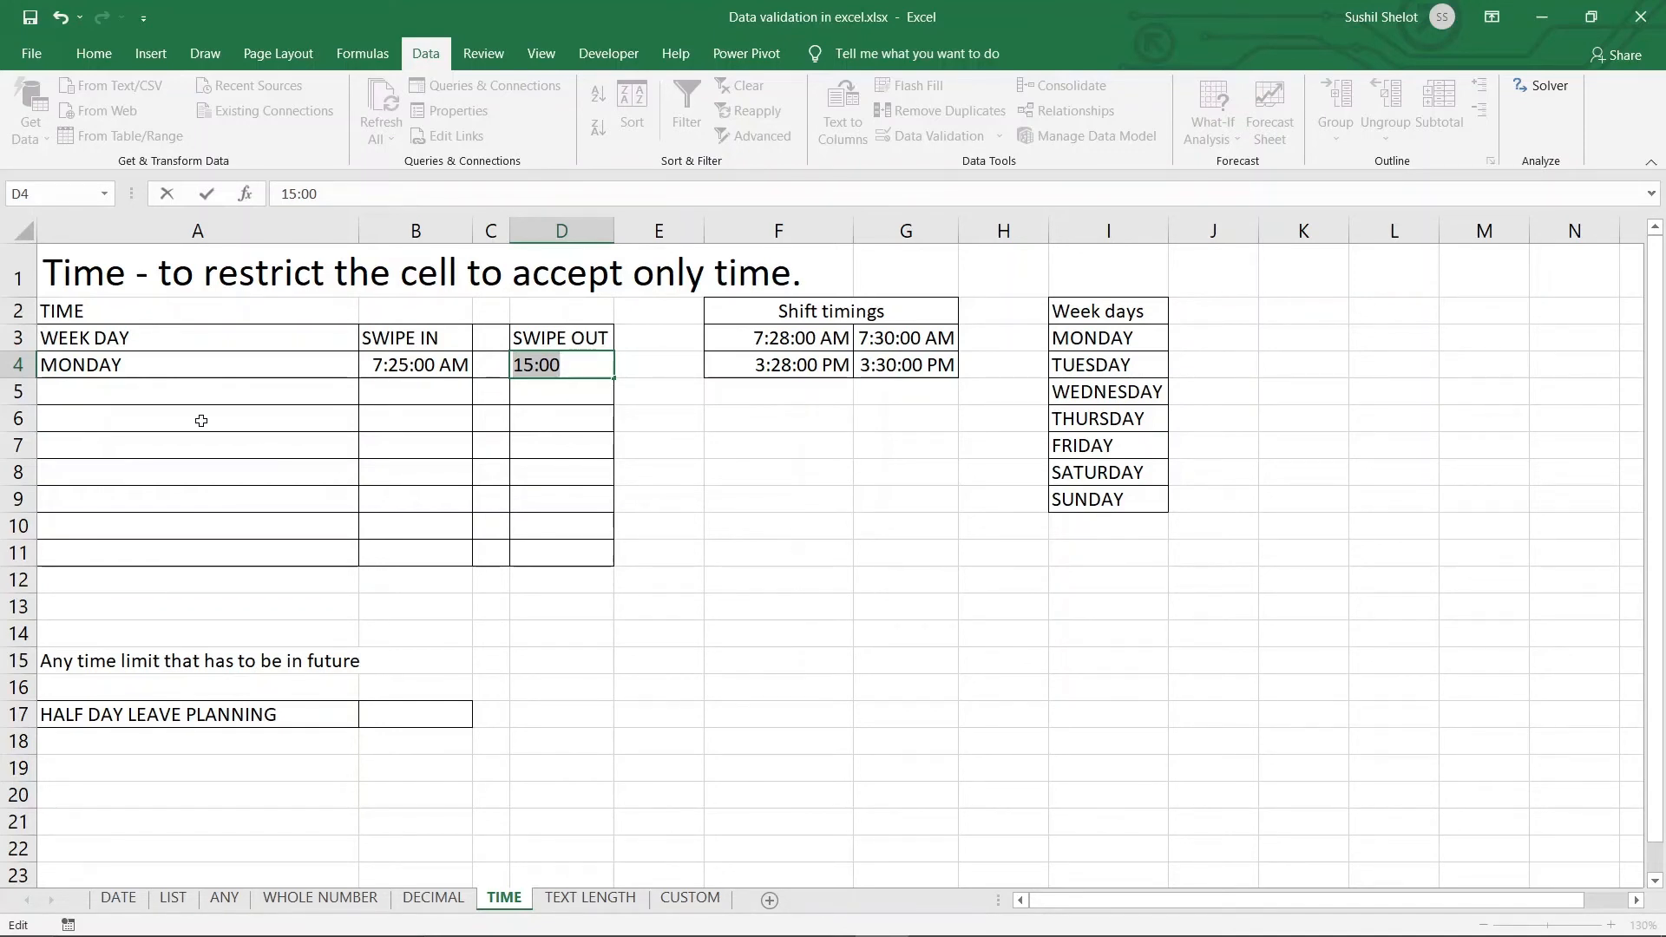
click(210, 727)
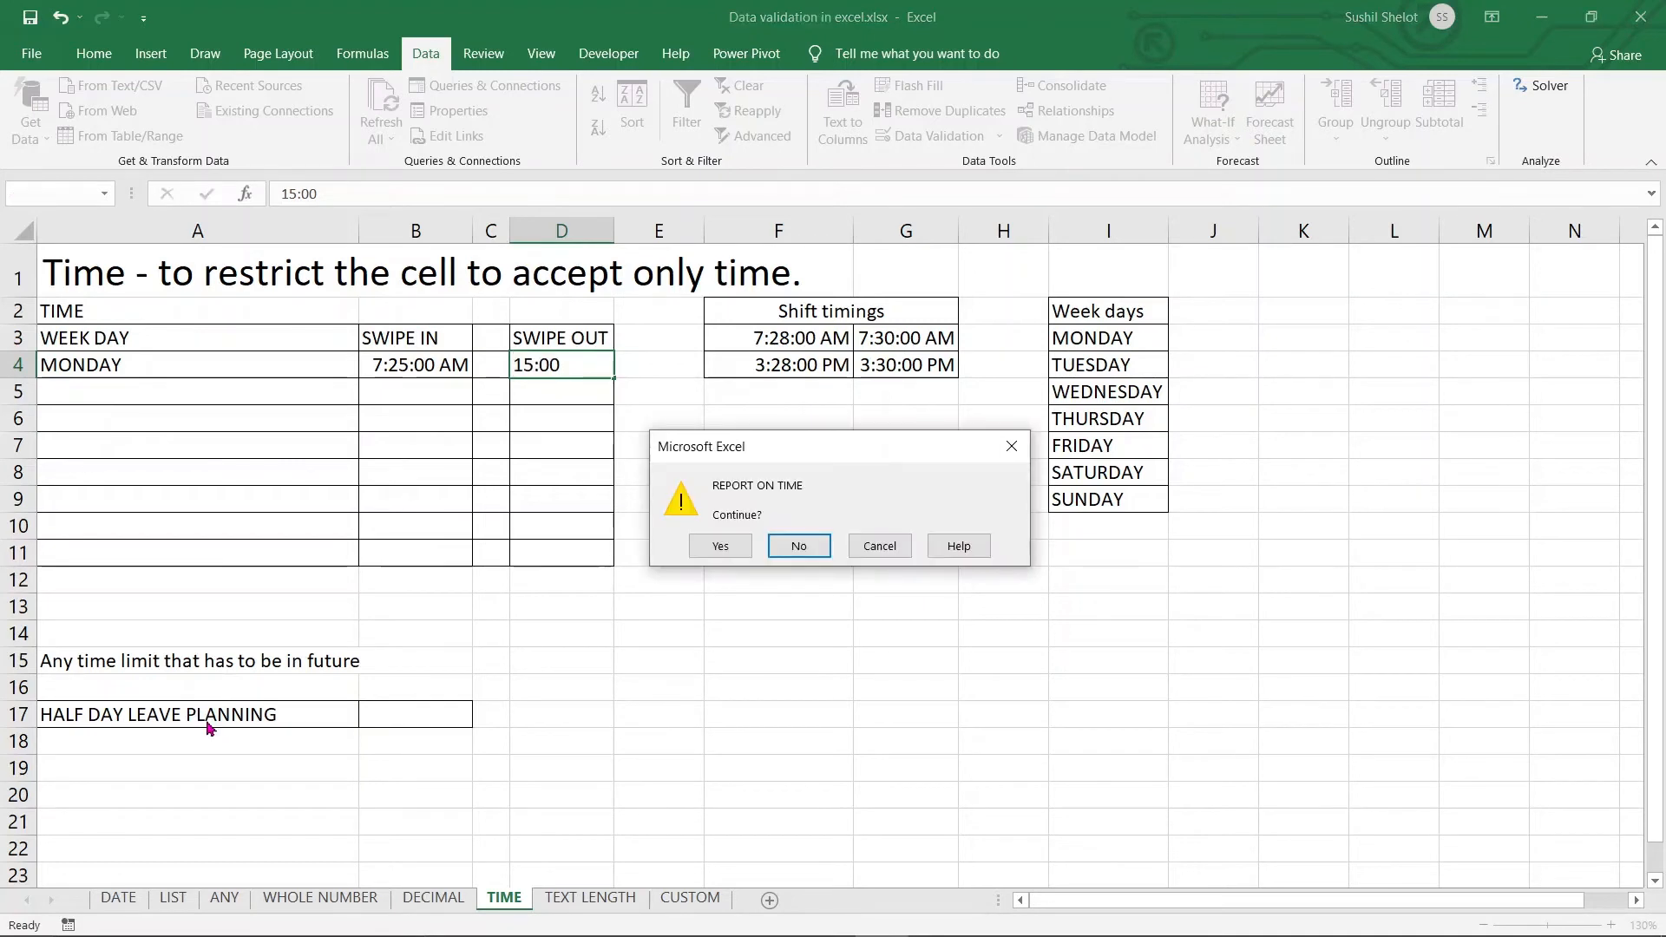
click(880, 545)
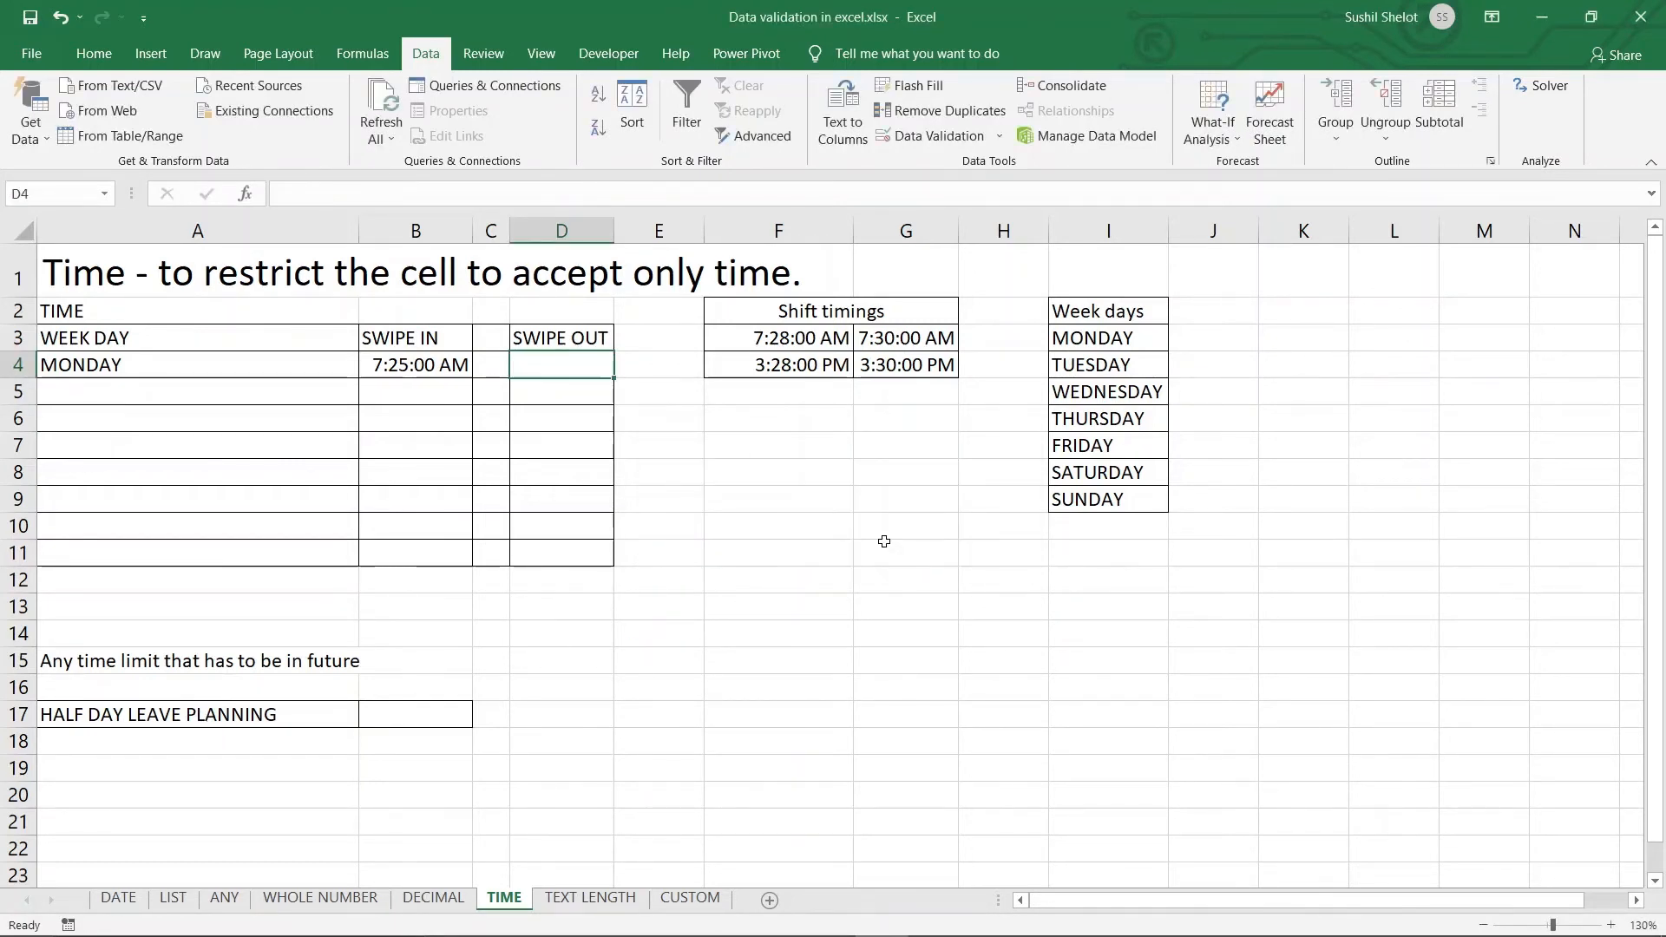
click(187, 714)
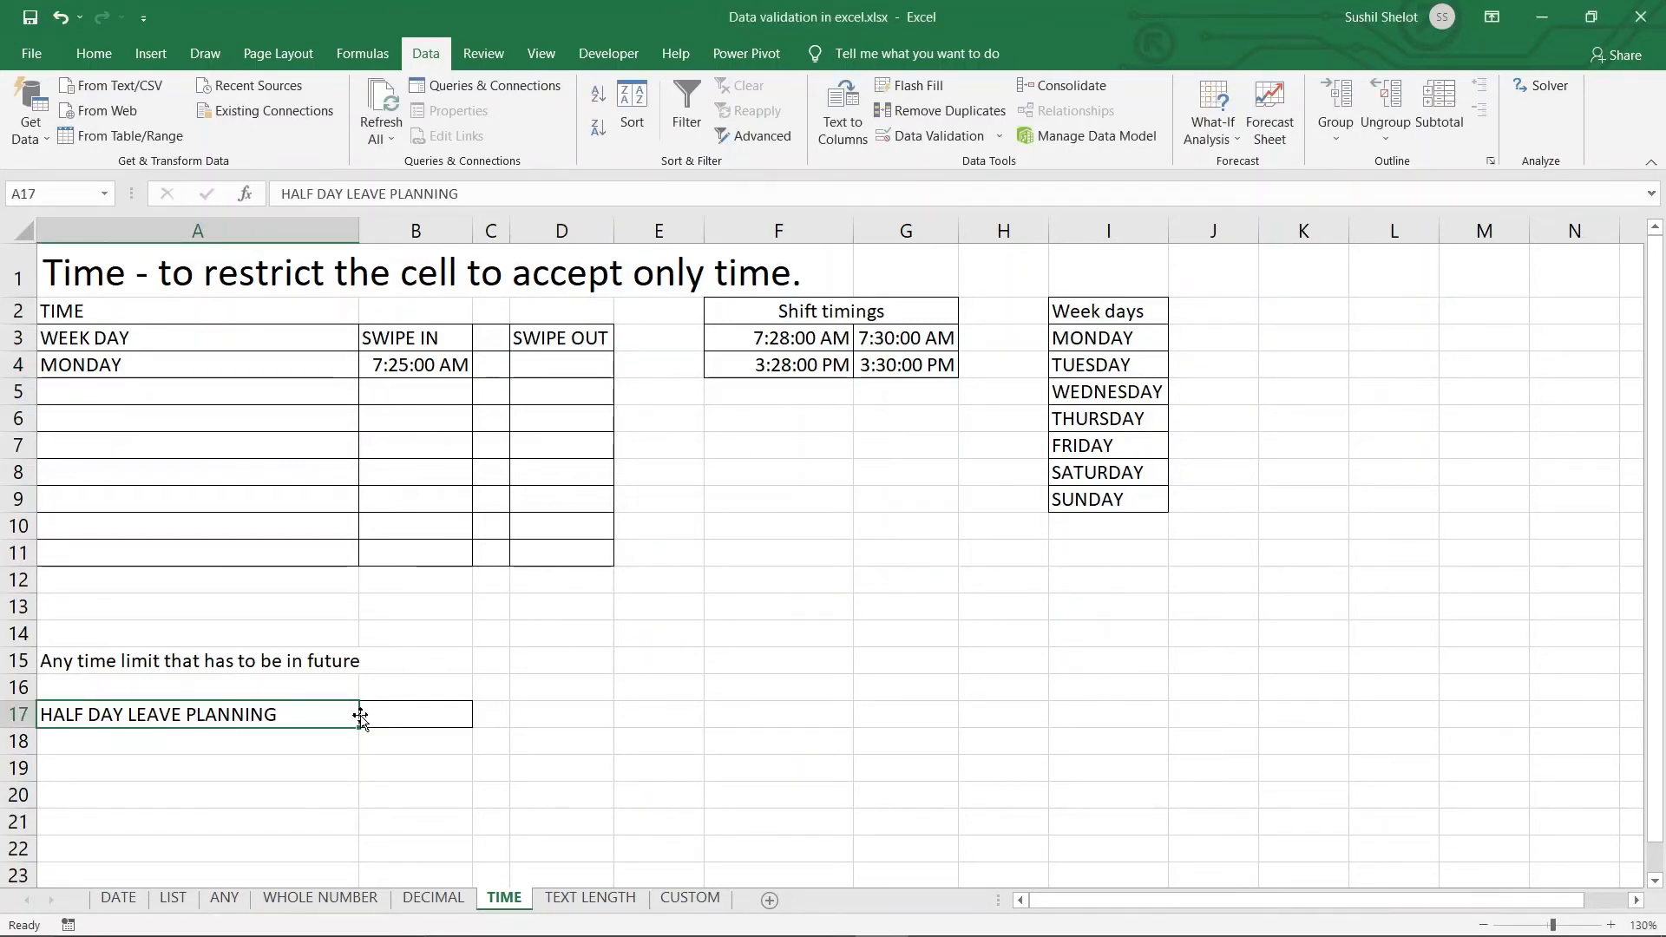
click(410, 712)
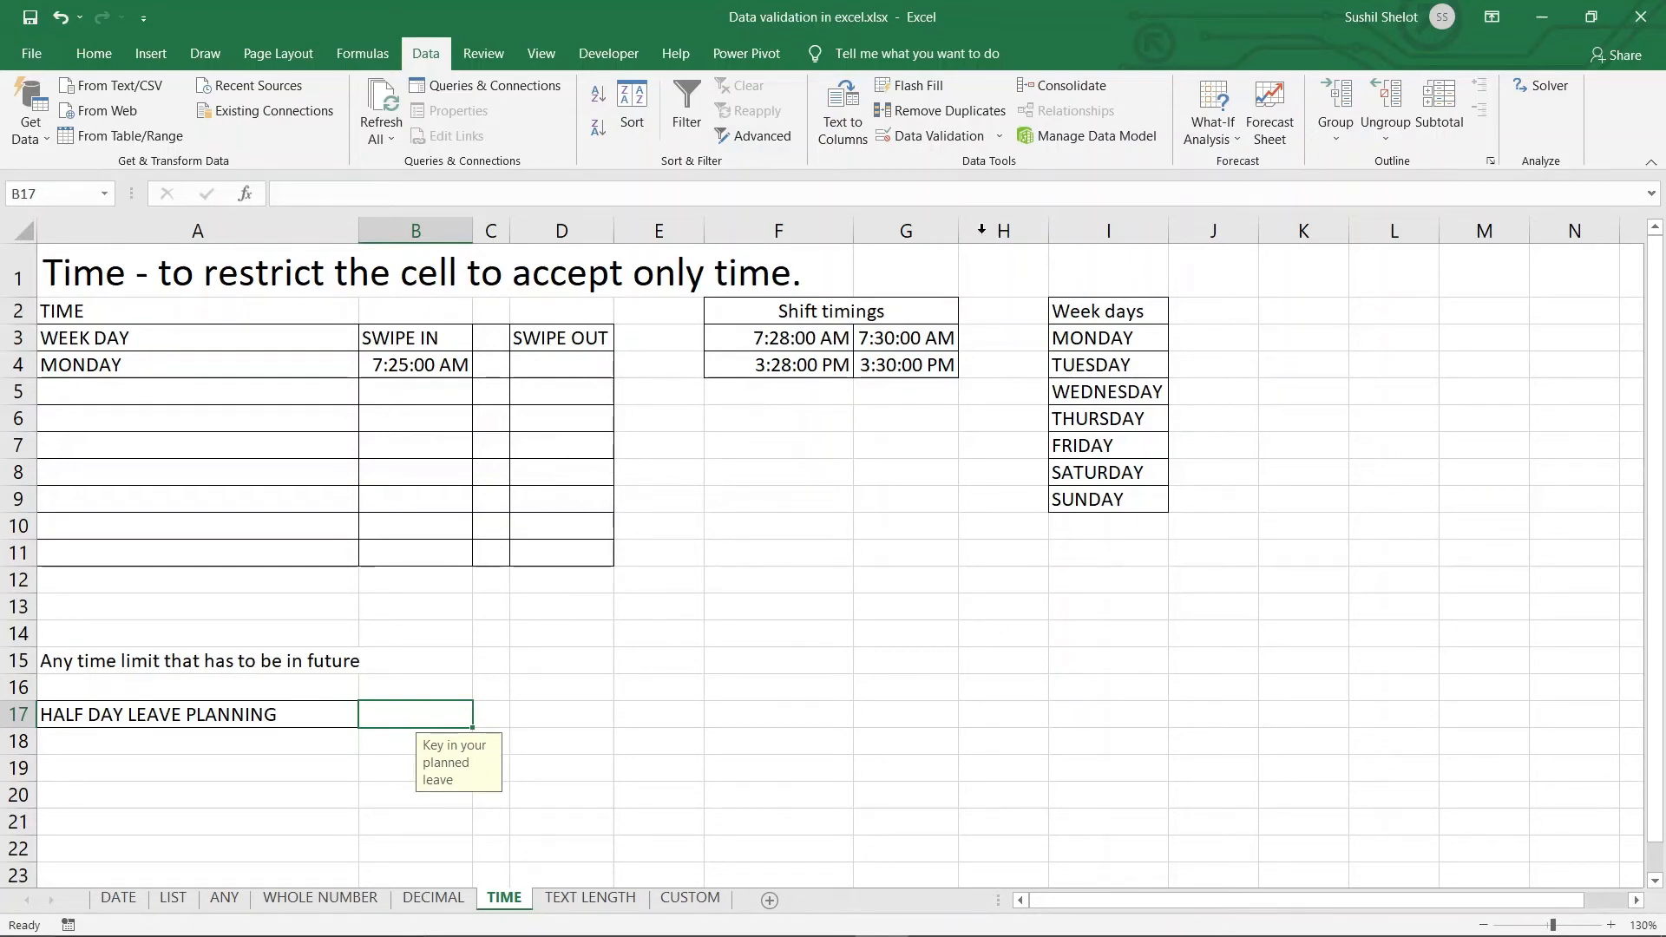
click(977, 145)
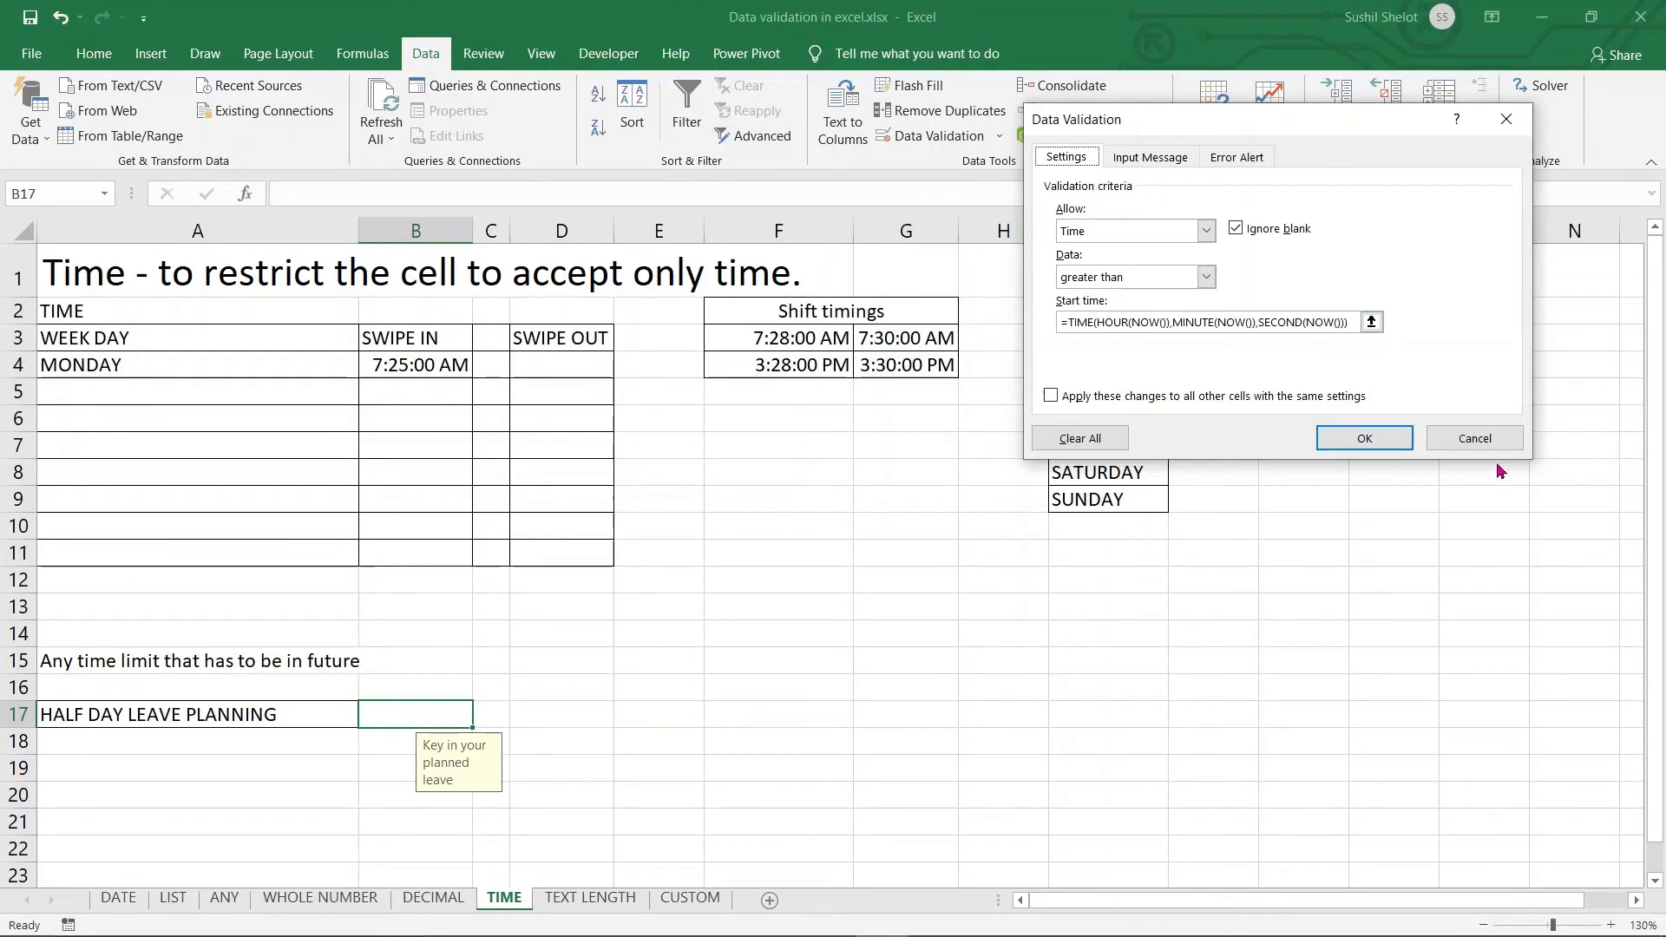
click(1475, 438)
click(674, 712)
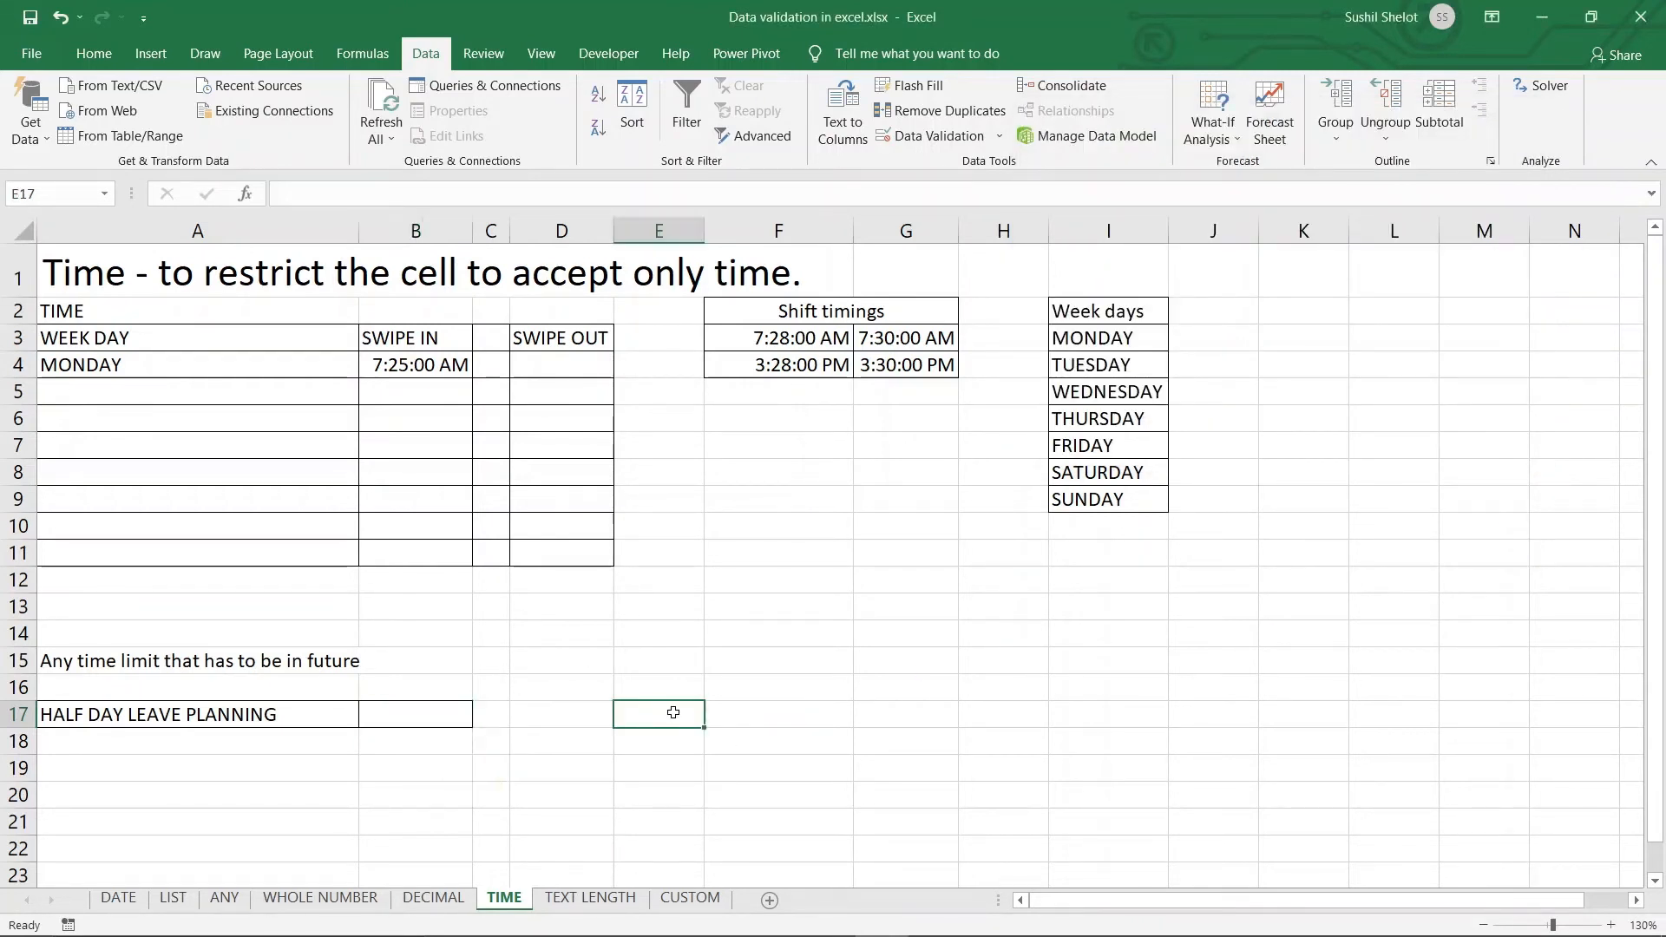
Enter =NOW() in E17 so it shows 6/1/2021 21:44, then select B17
text(=no)
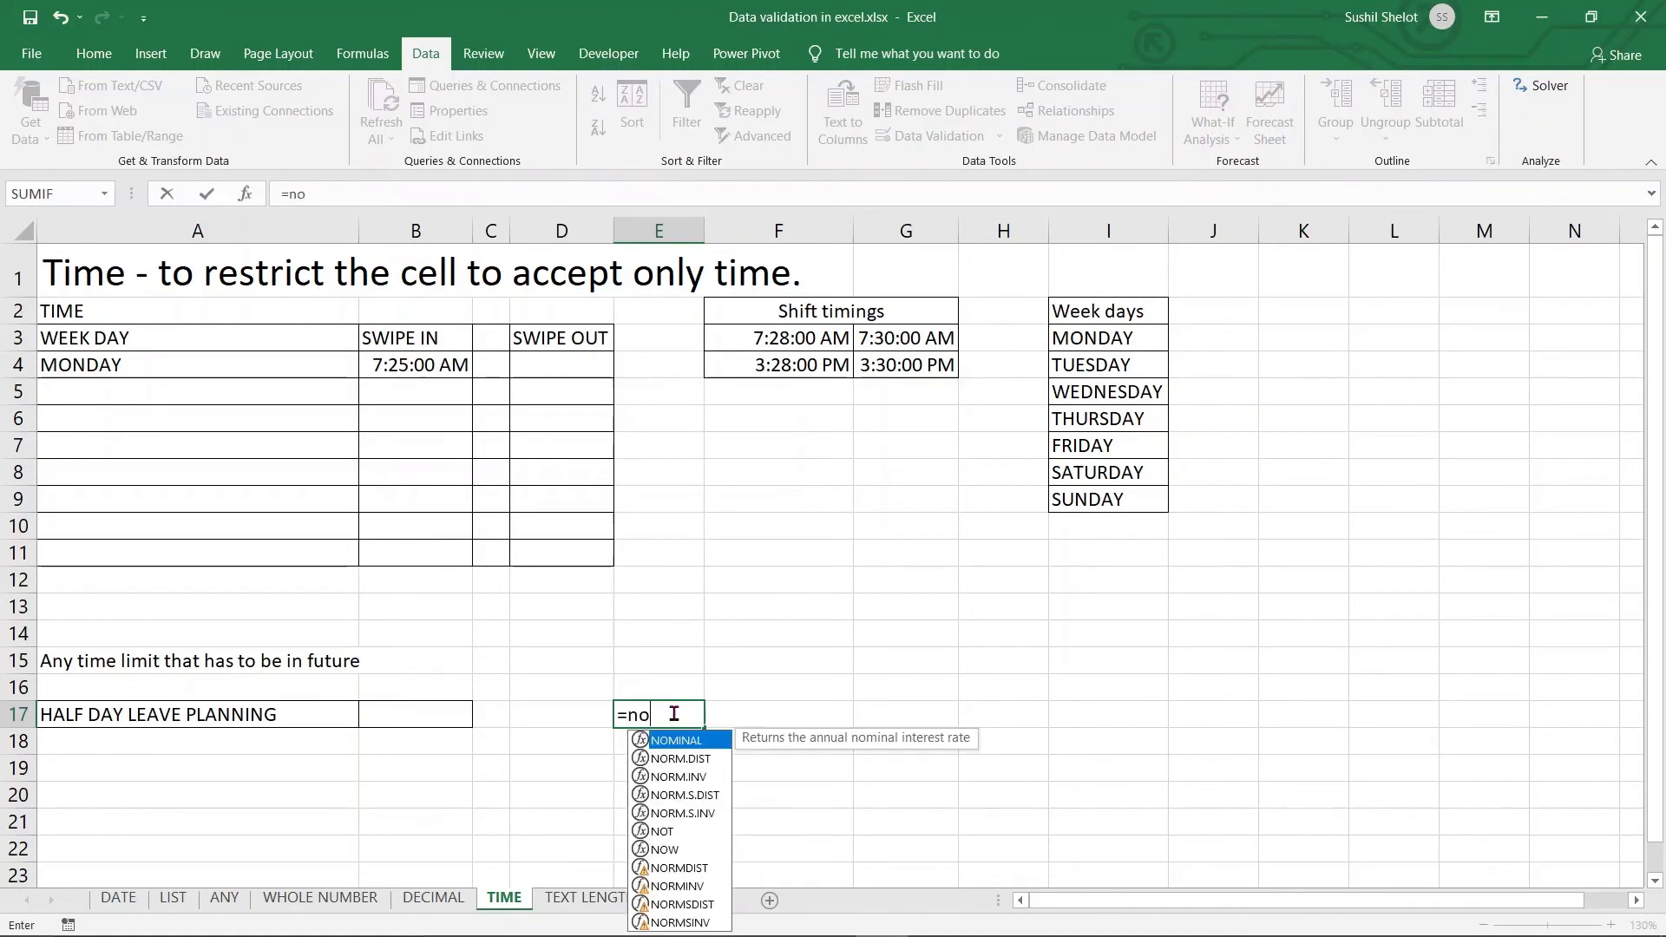
text(w())
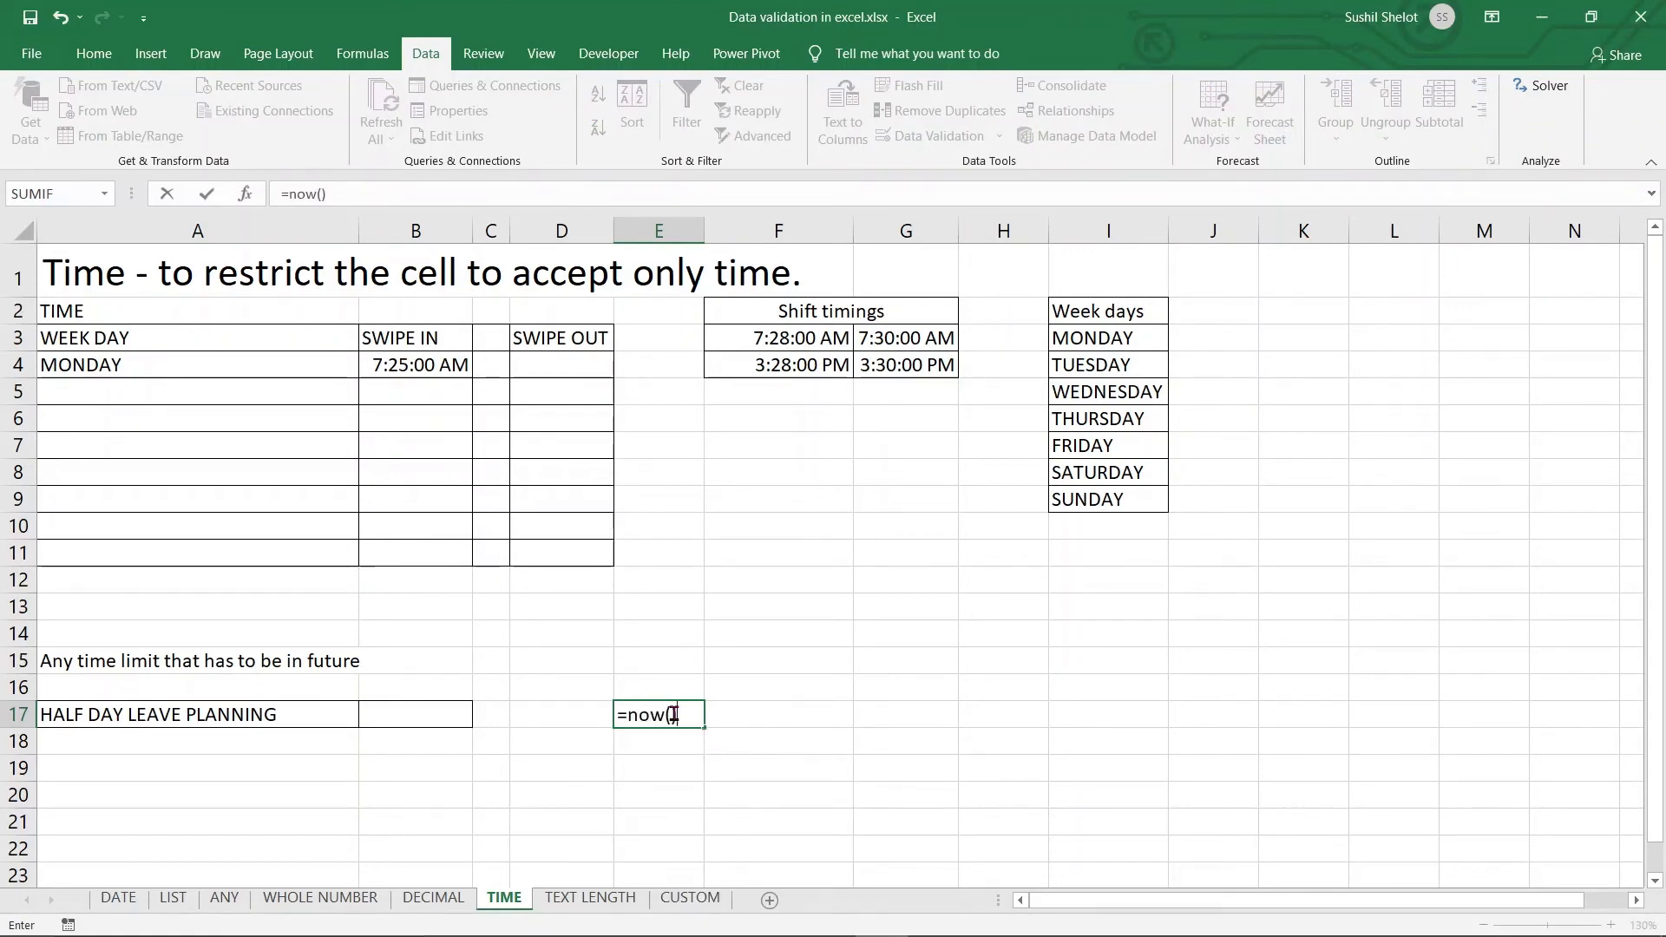
key(Return)
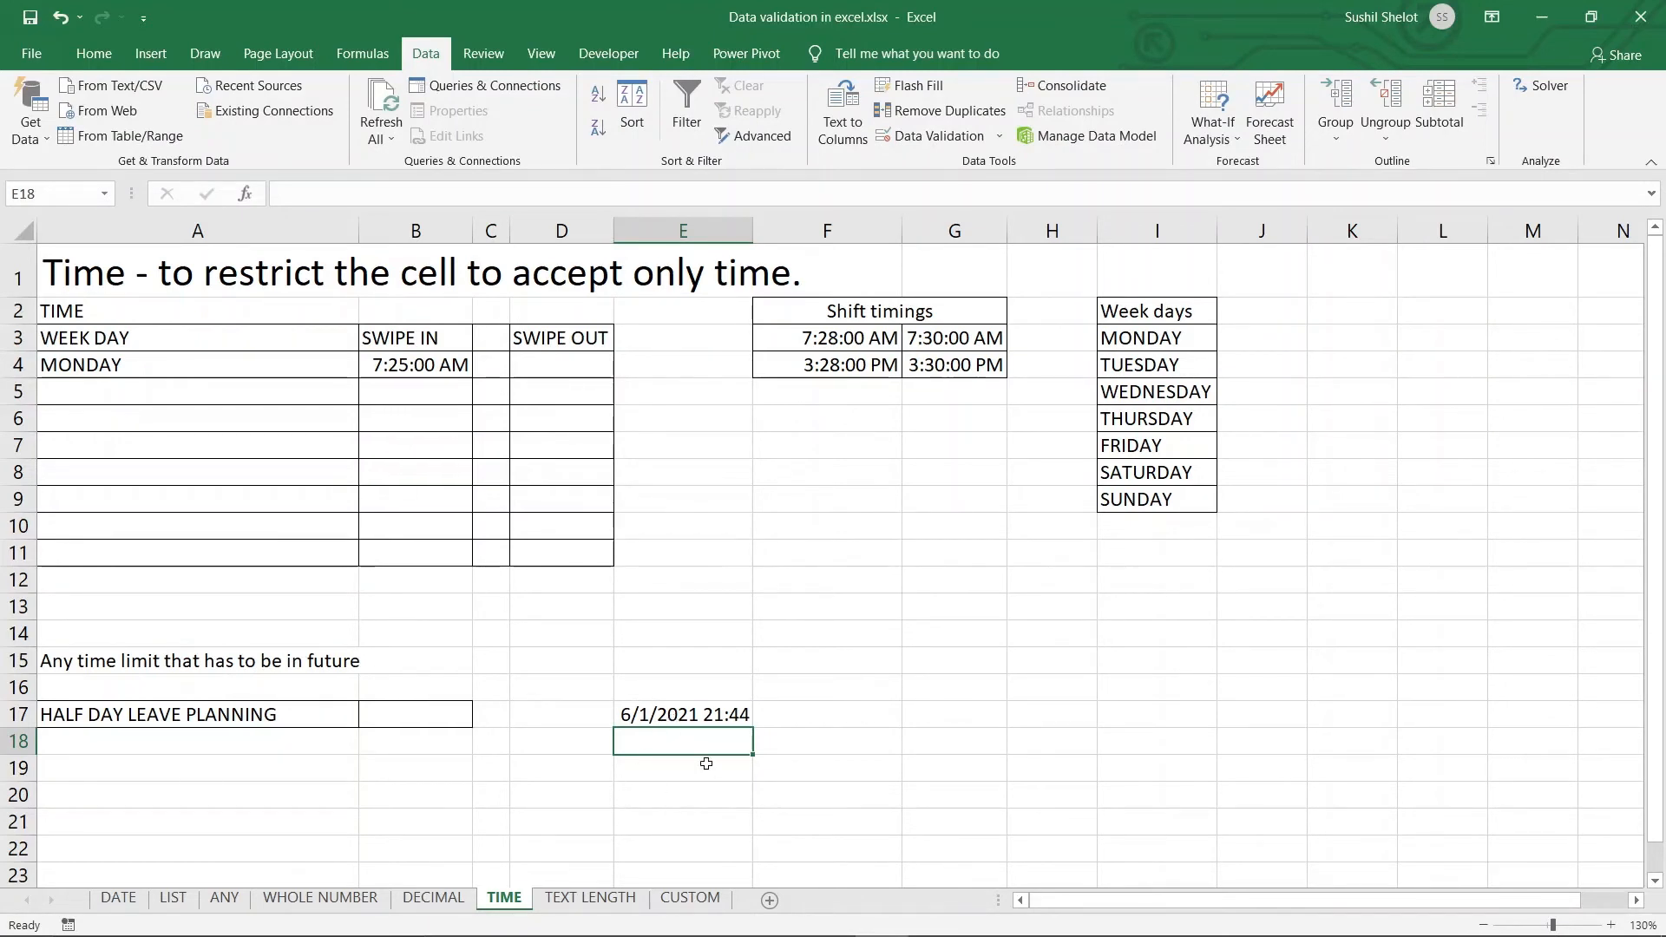
click(736, 721)
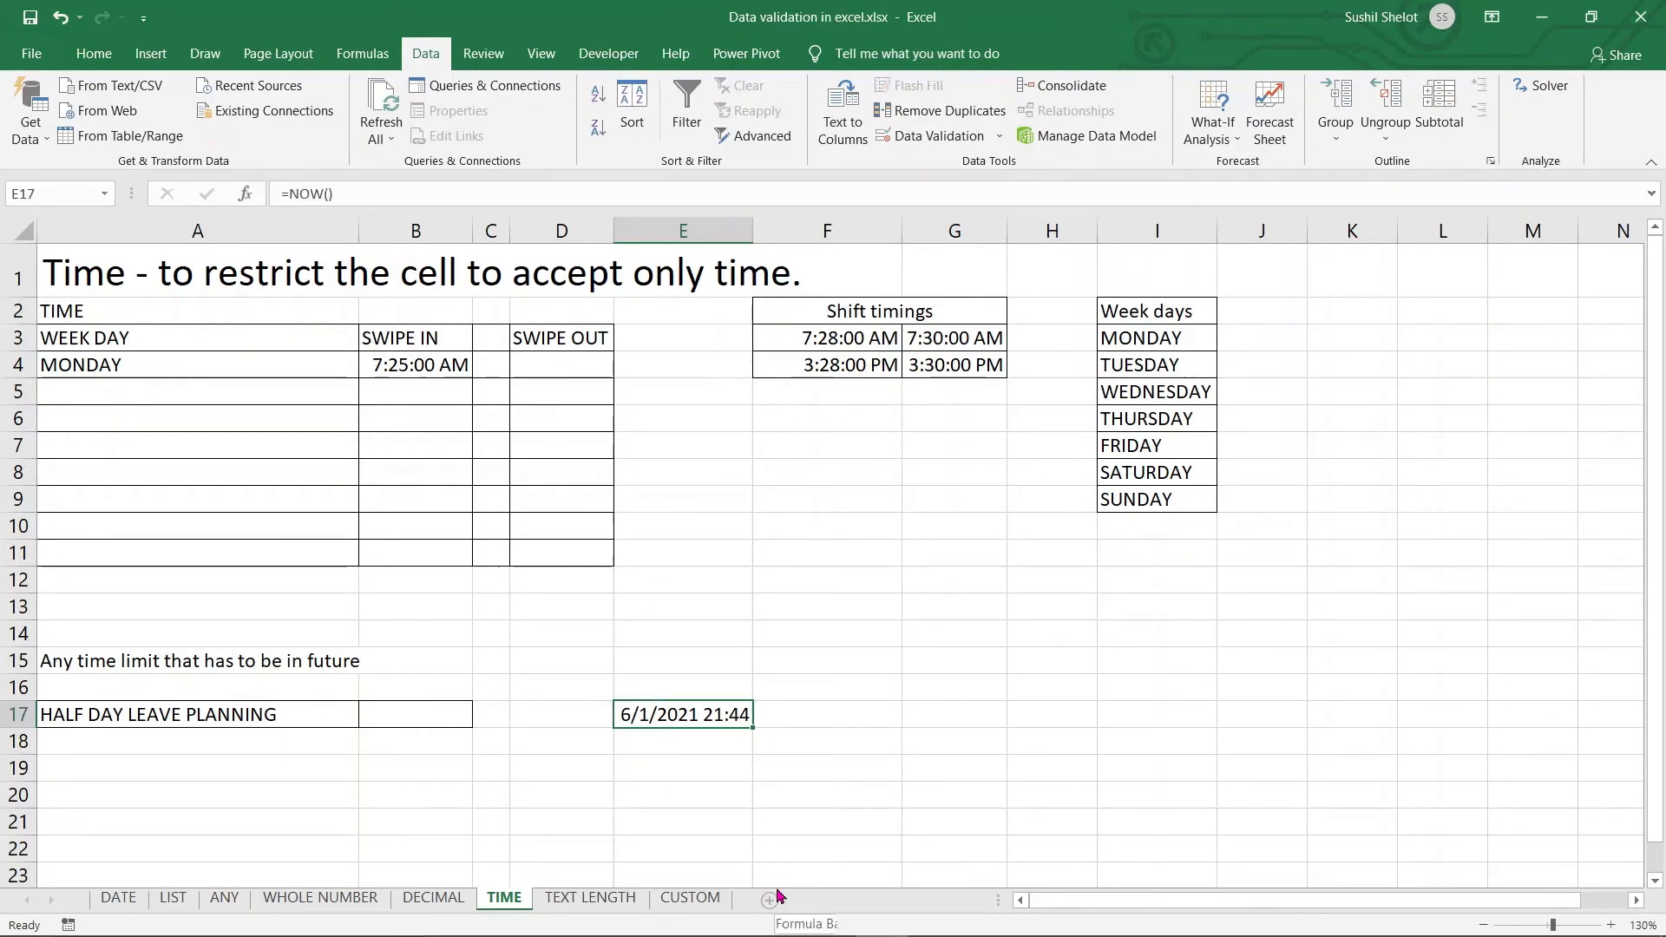
click(437, 711)
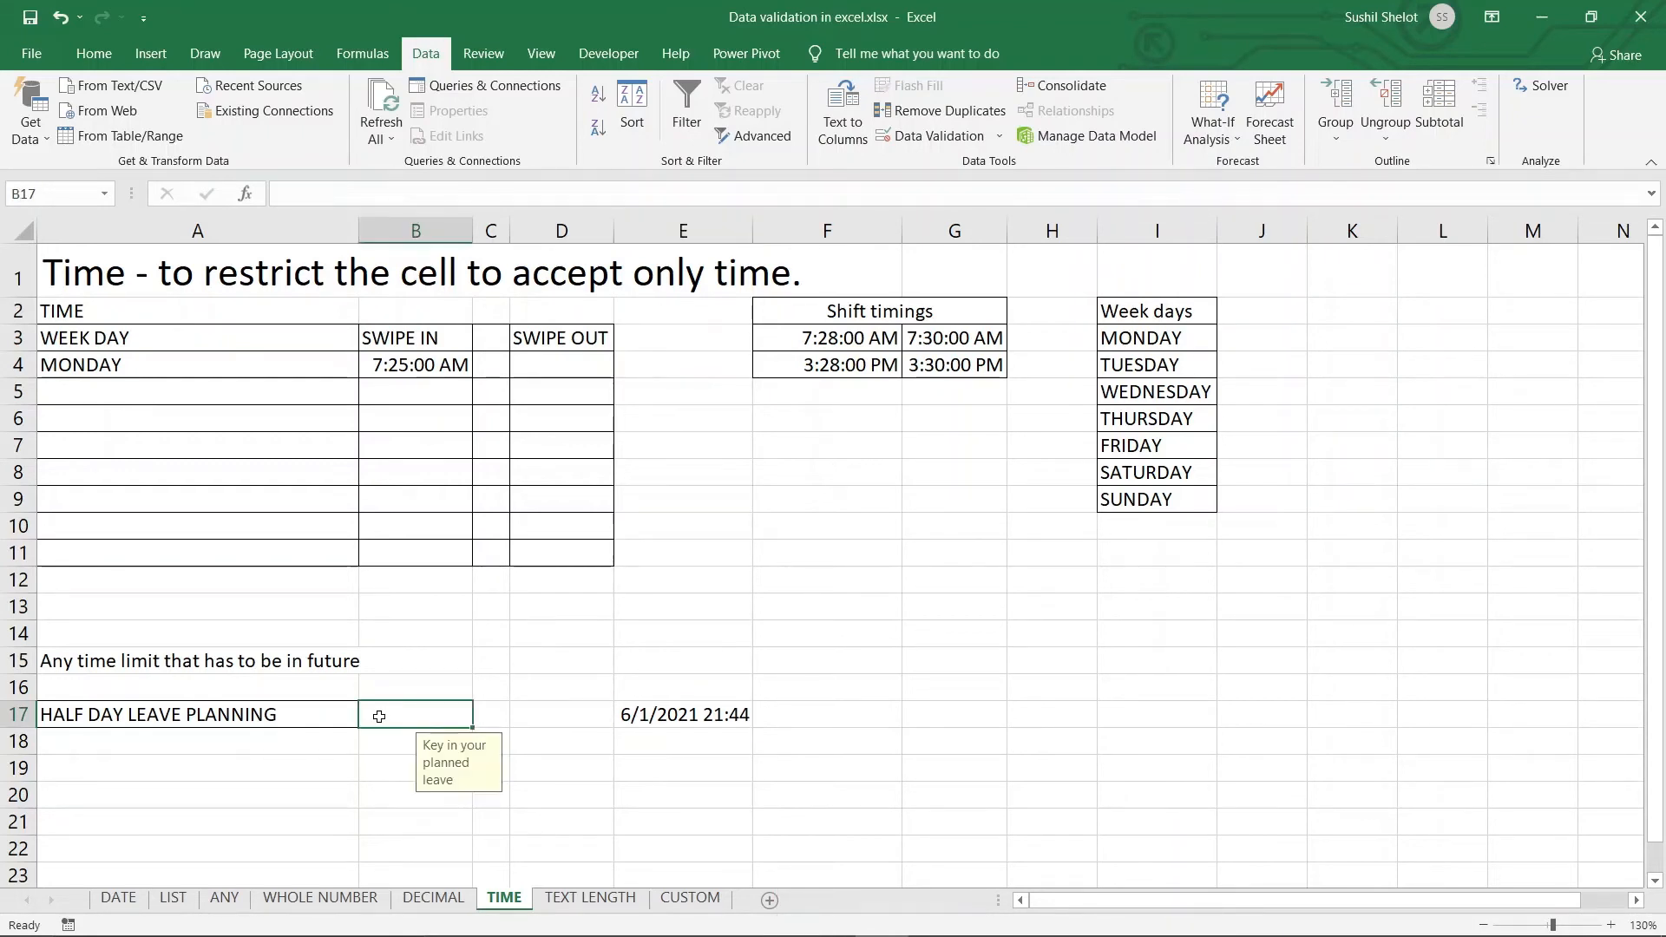
Inspect B18's validation settings with Allow set to Time, then discard without saving
click(383, 748)
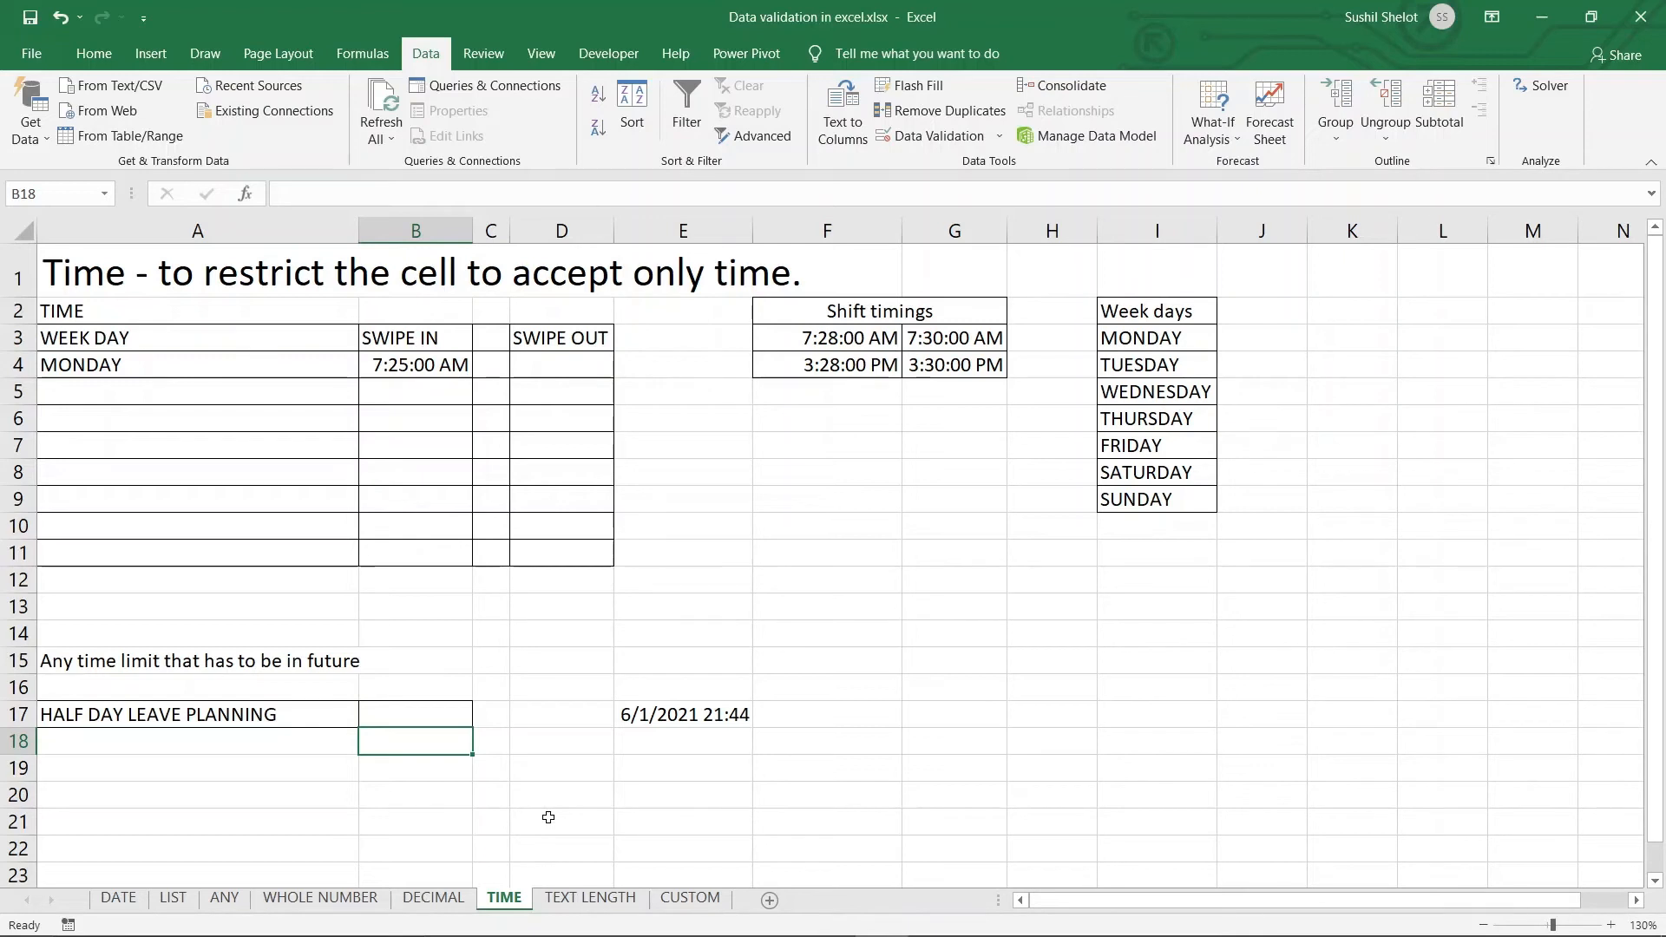
click(926, 138)
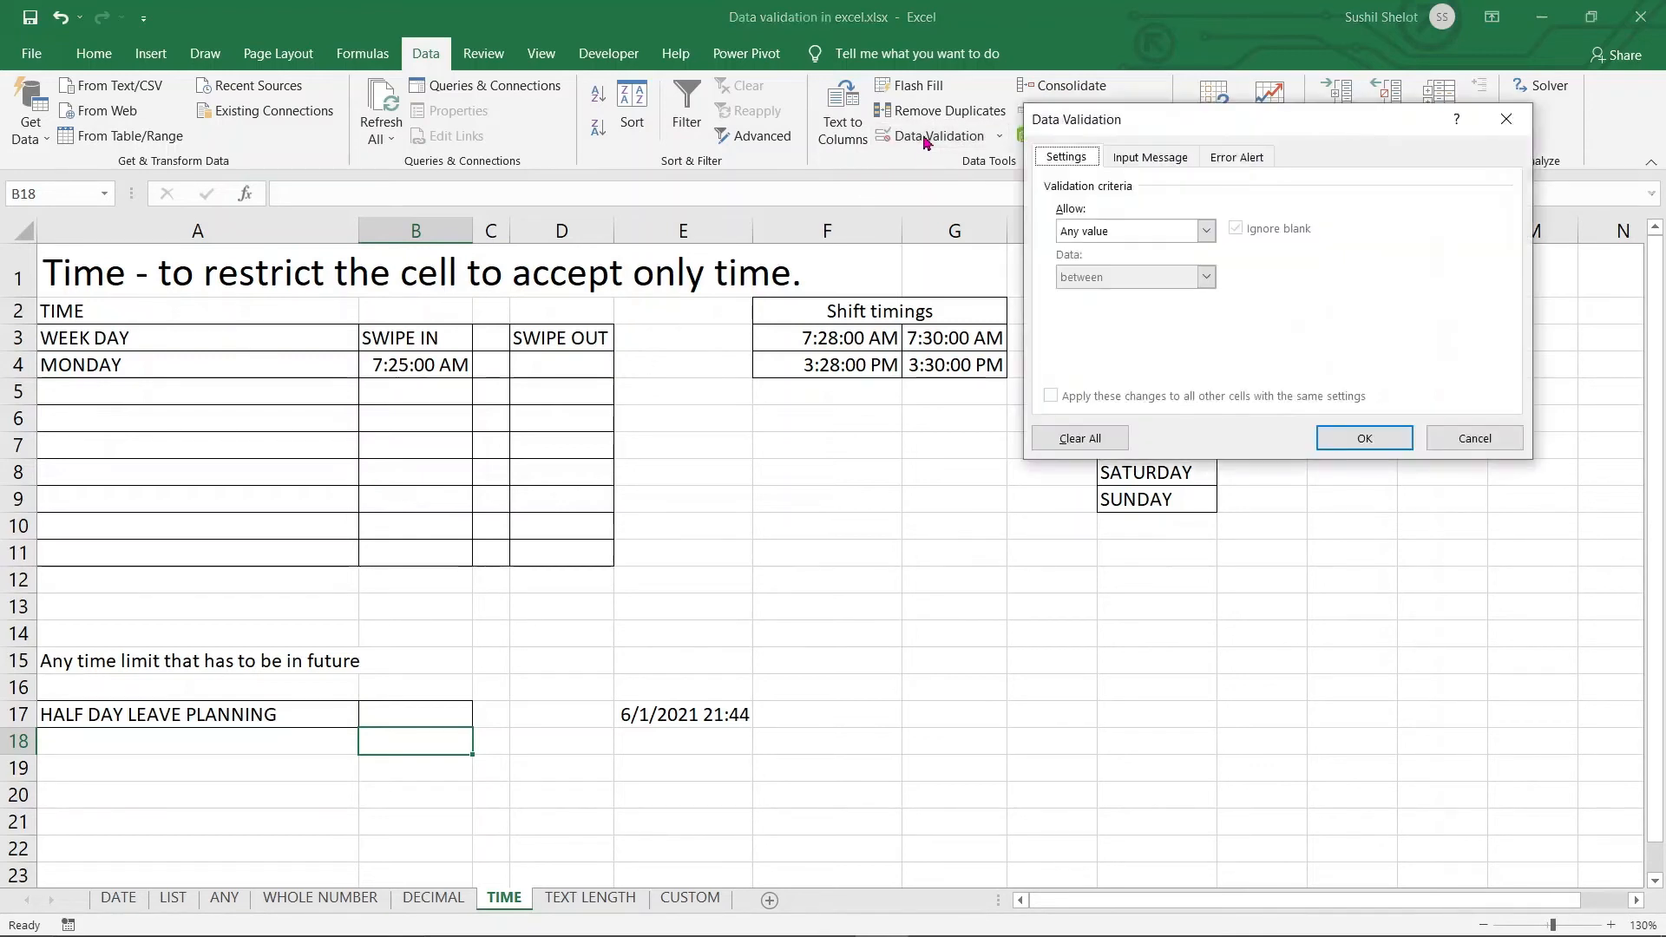
click(1202, 233)
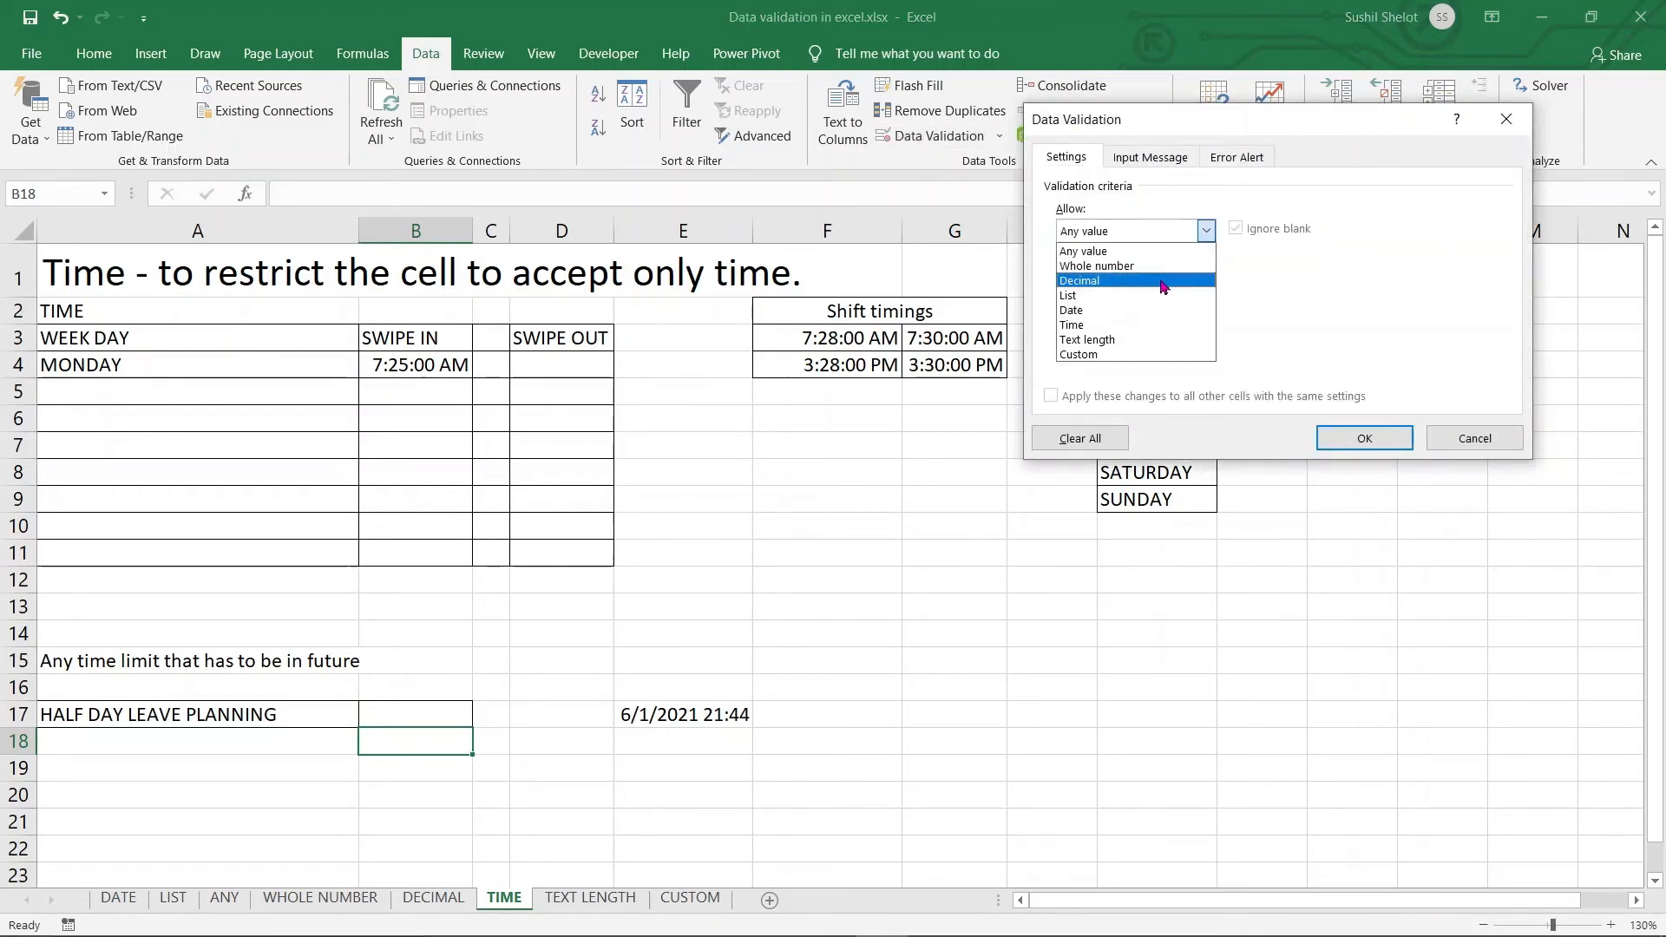
click(1155, 325)
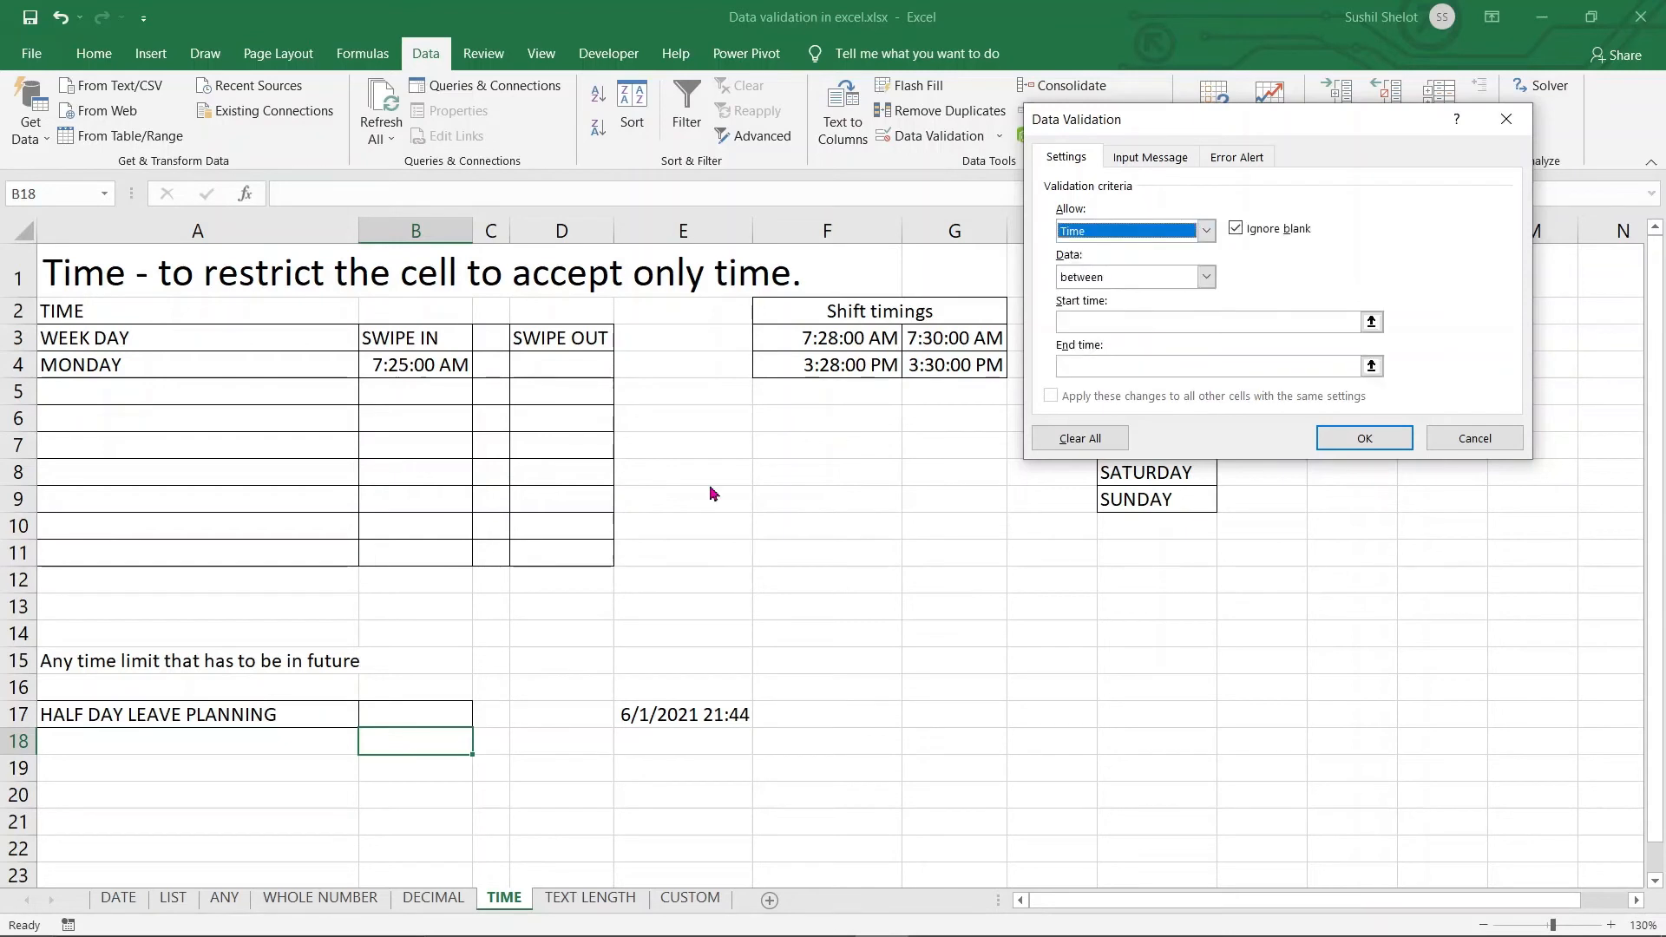
key(Escape)
Confirm B17's rule: Time greater than =TIME(HOUR(NOW()),MINUTE(NOW()),SECOND(NOW()))
click(432, 717)
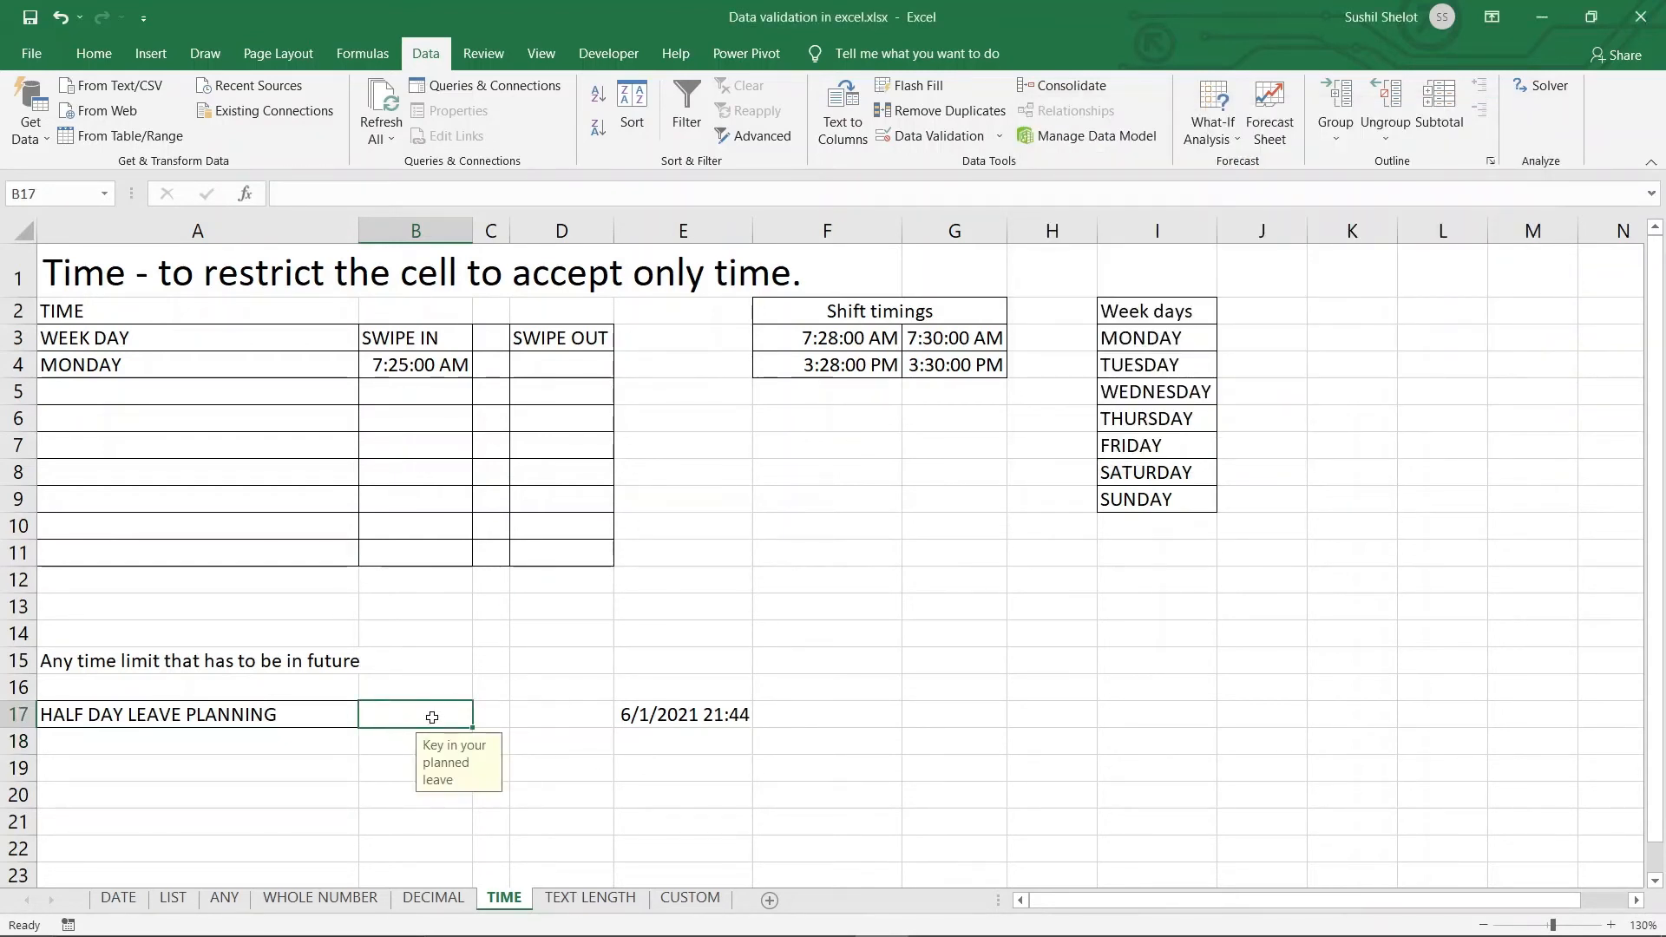
click(911, 136)
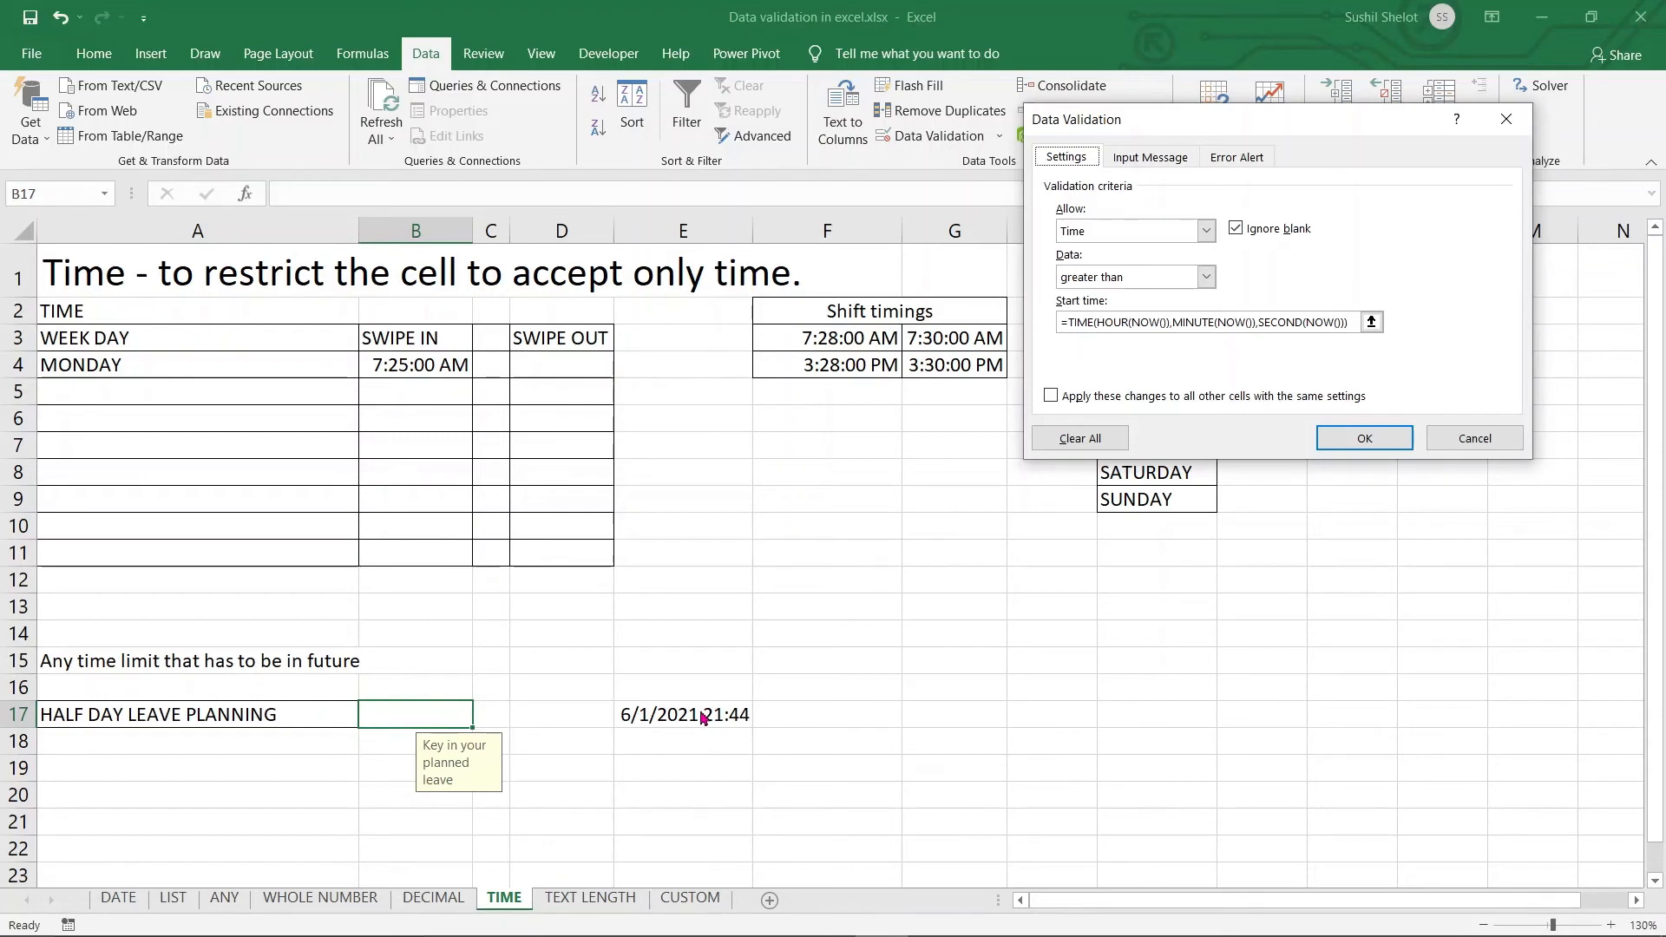
click(1365, 438)
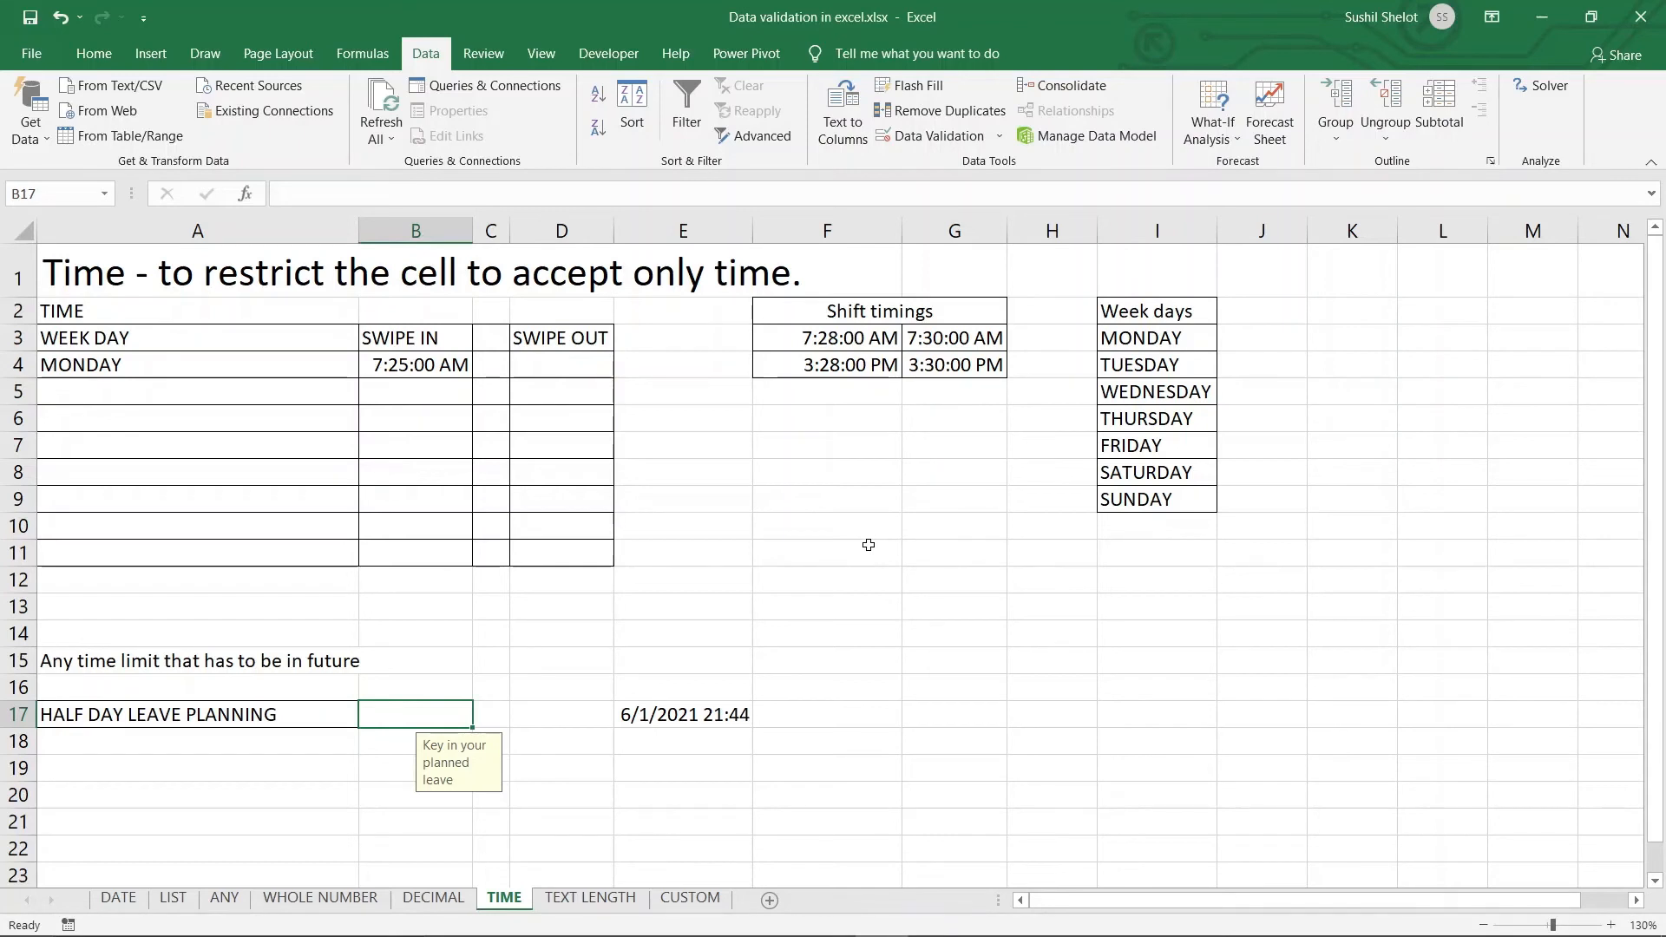
Enter 21:50 in B17, accepted as 9:50:00 PM
text(21)
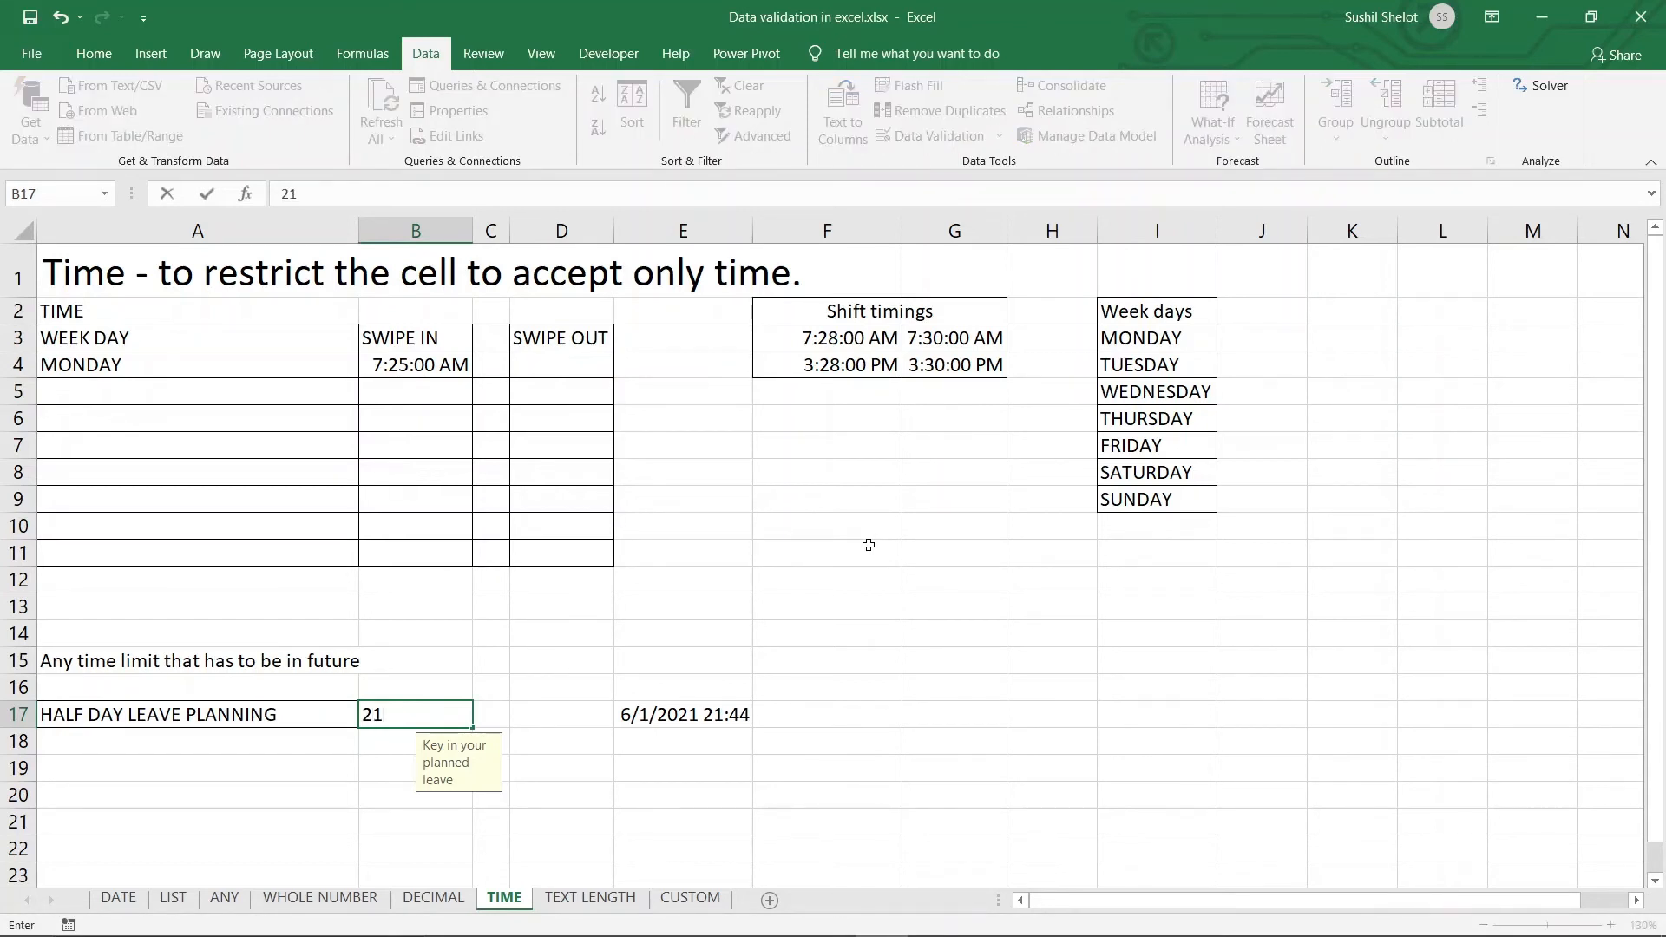
text(:50)
key(Return)
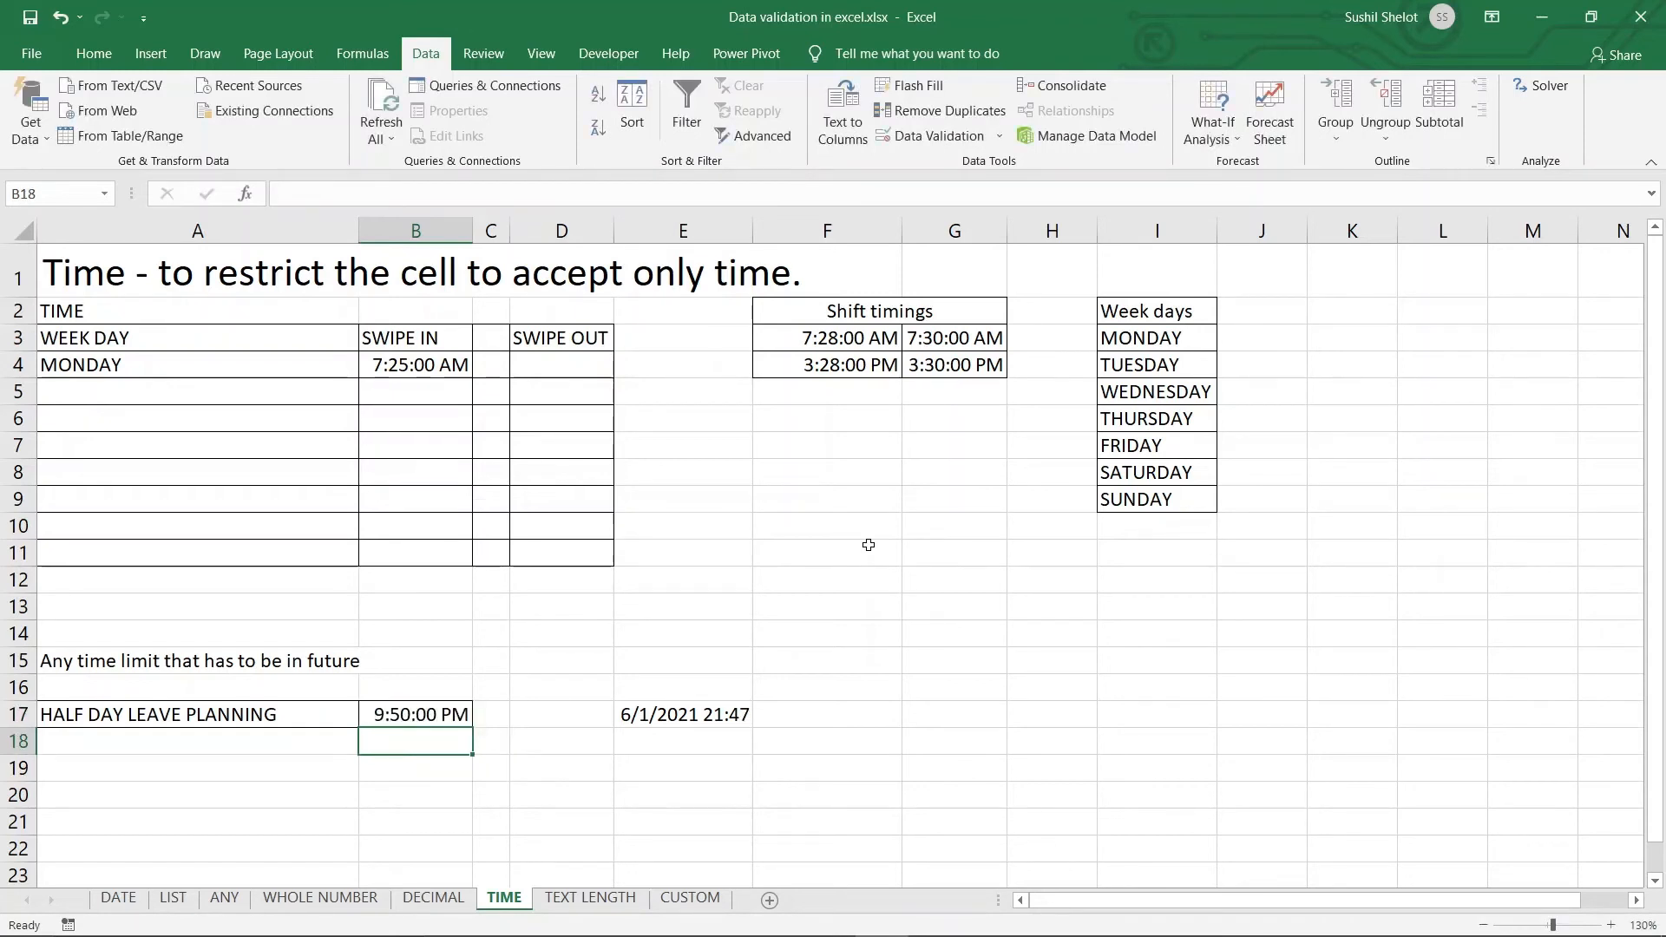
click(442, 714)
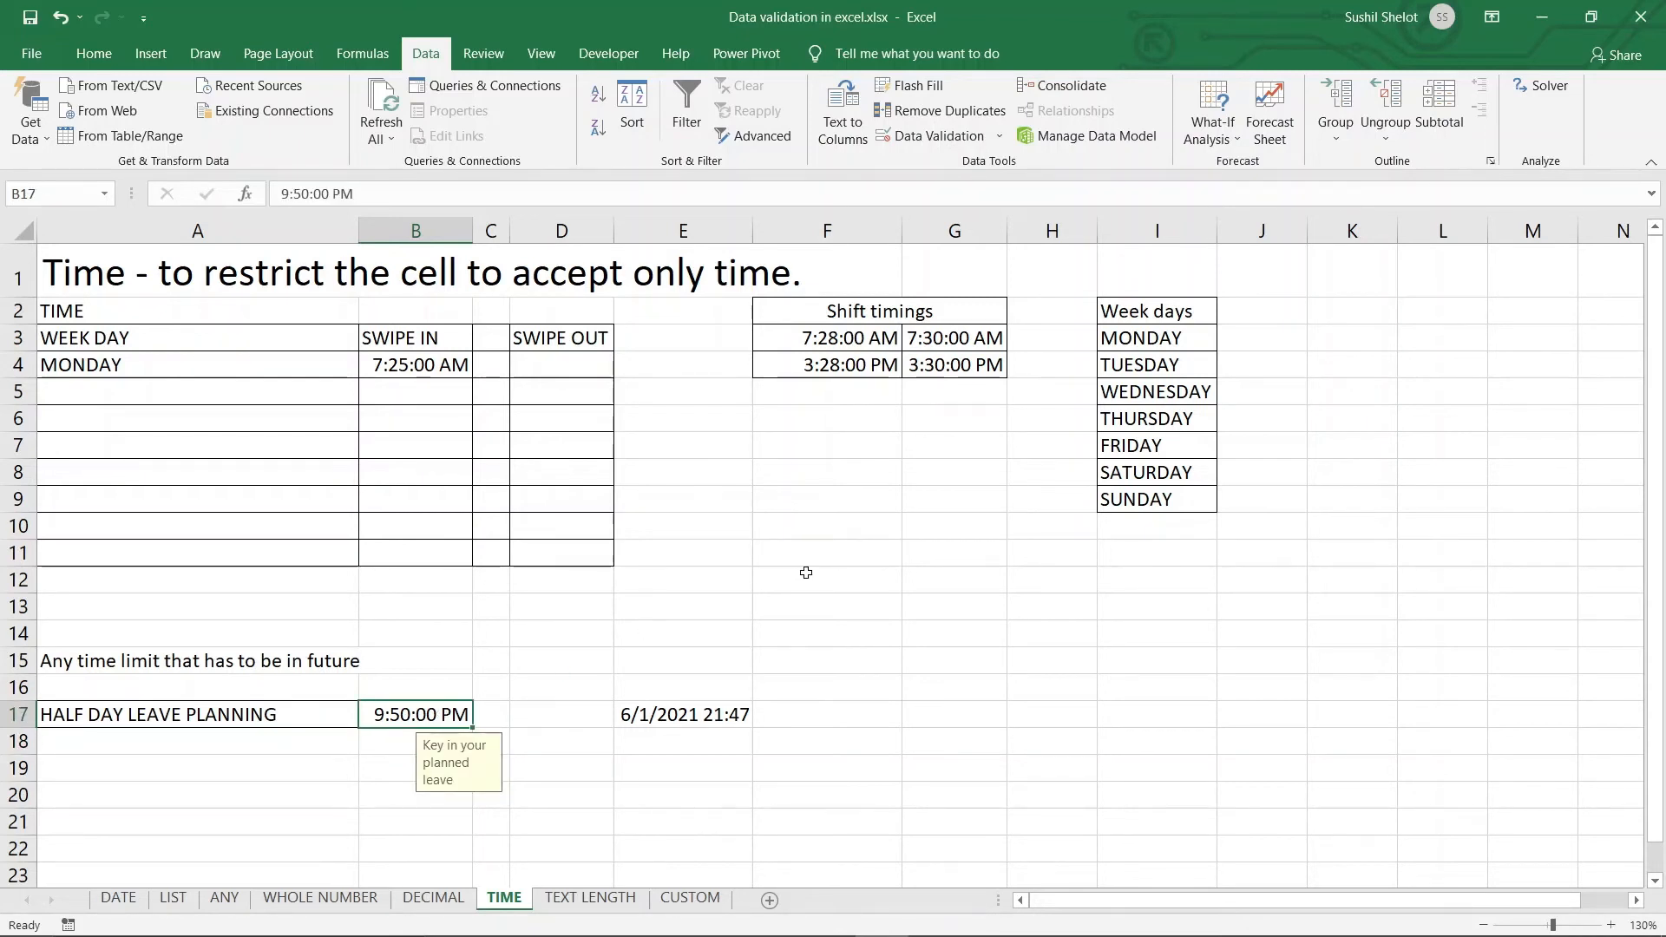
Try the past time 21:45 in B17 and cancel the rejection error
text(21)
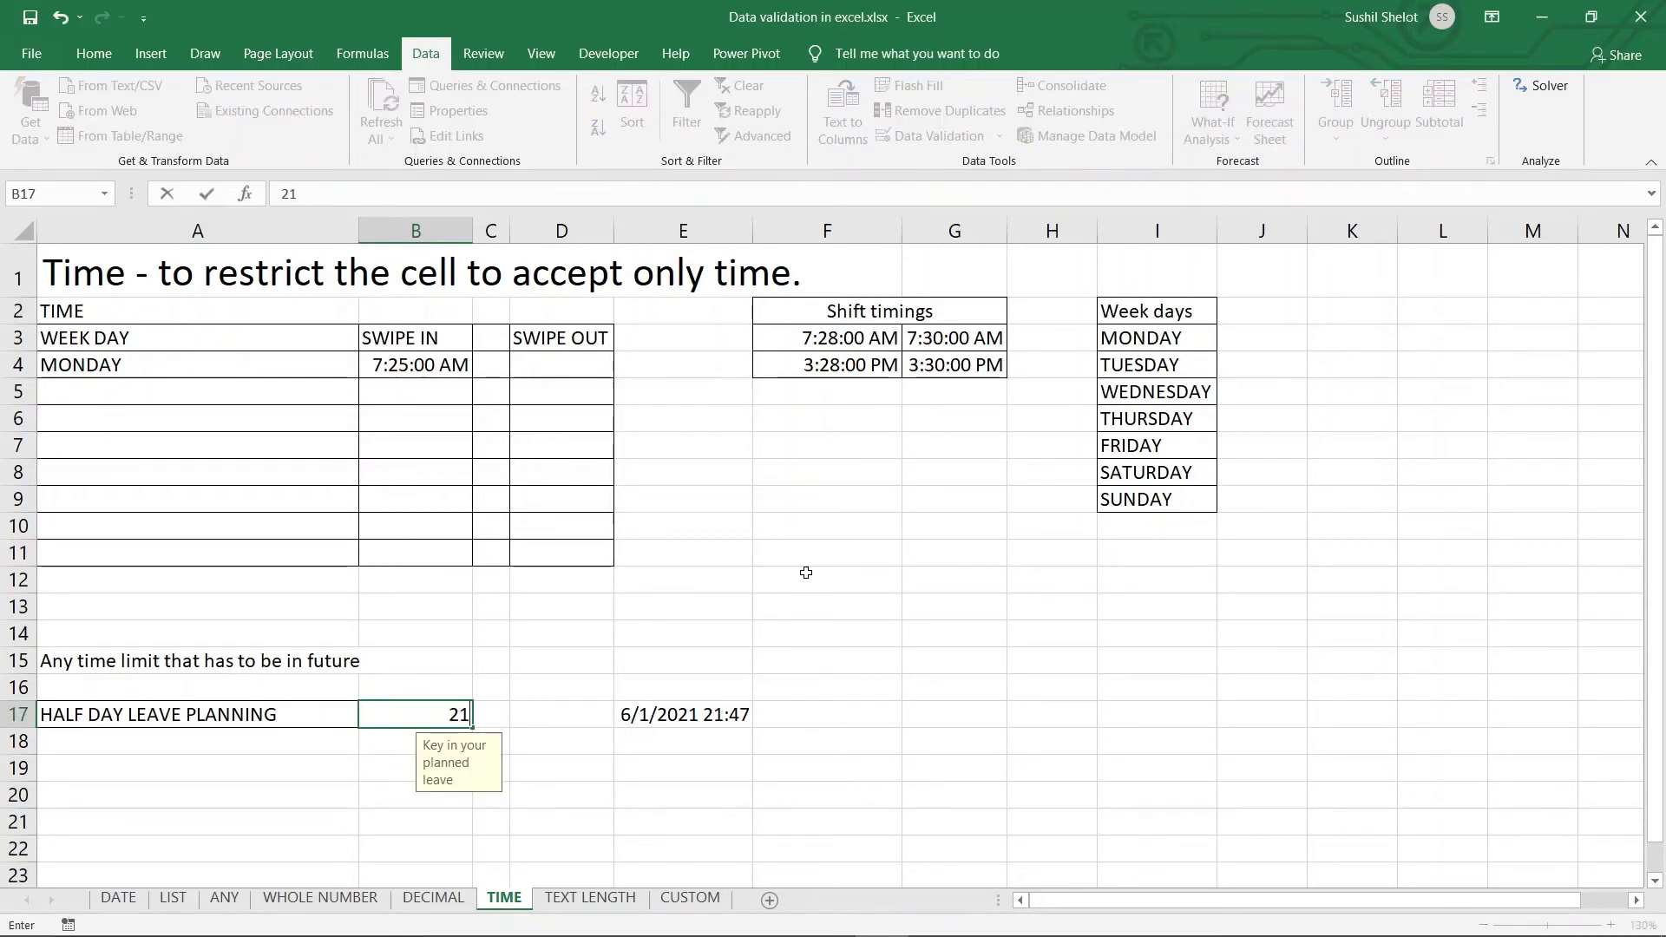
text(:45)
key(Return)
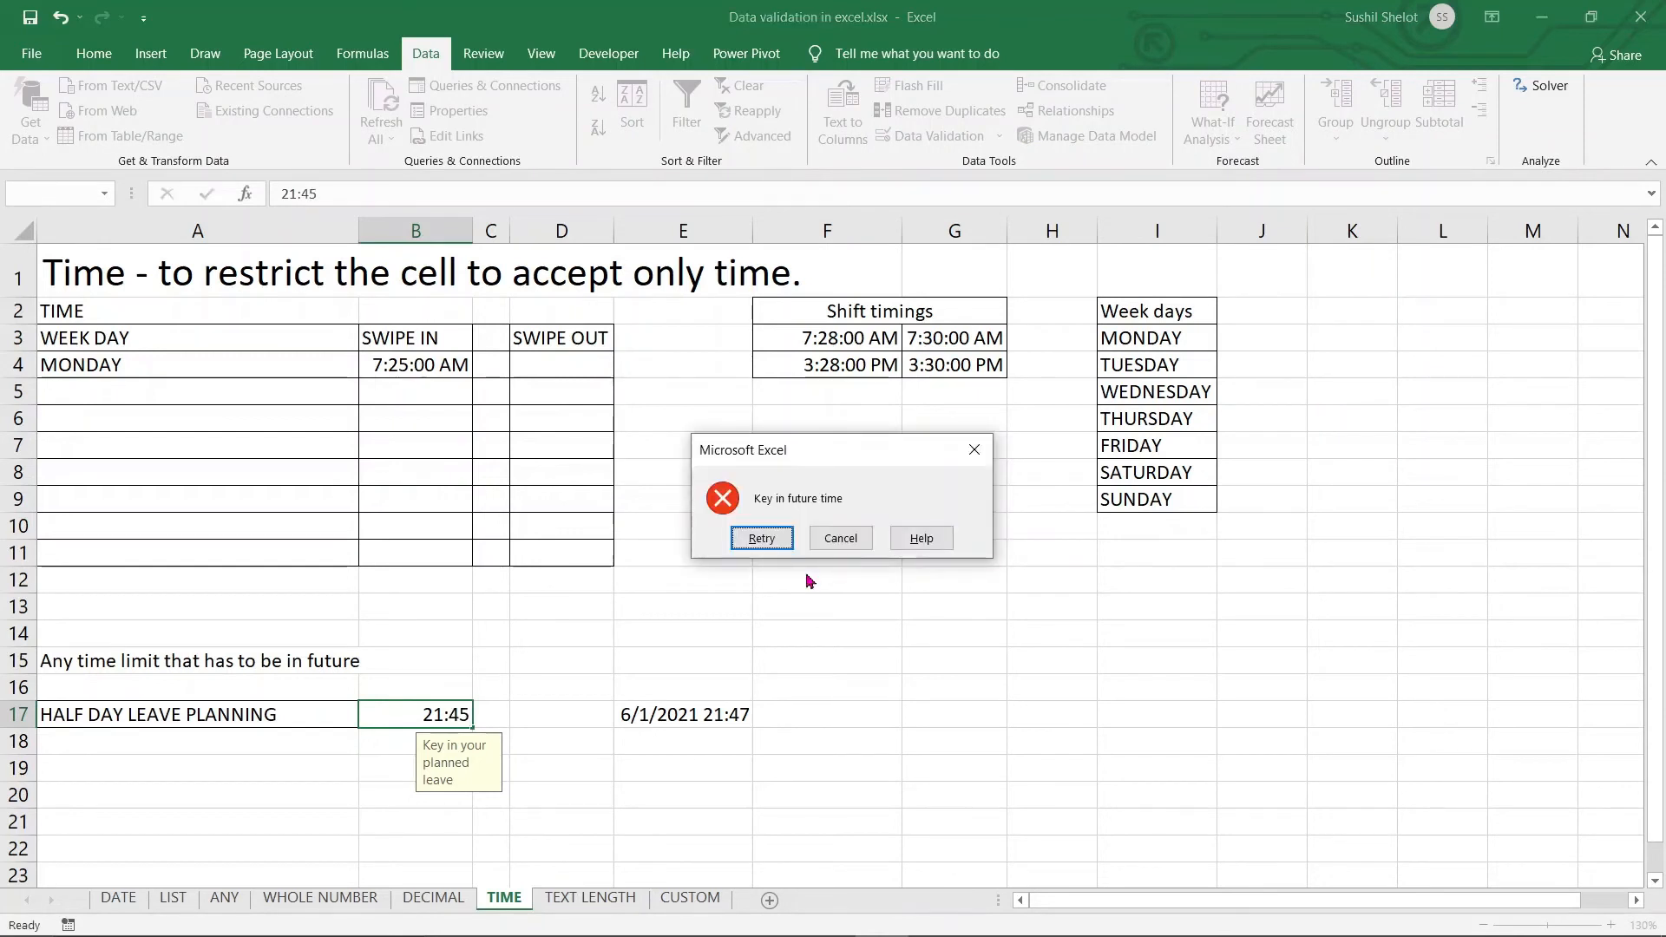
click(847, 549)
click(989, 636)
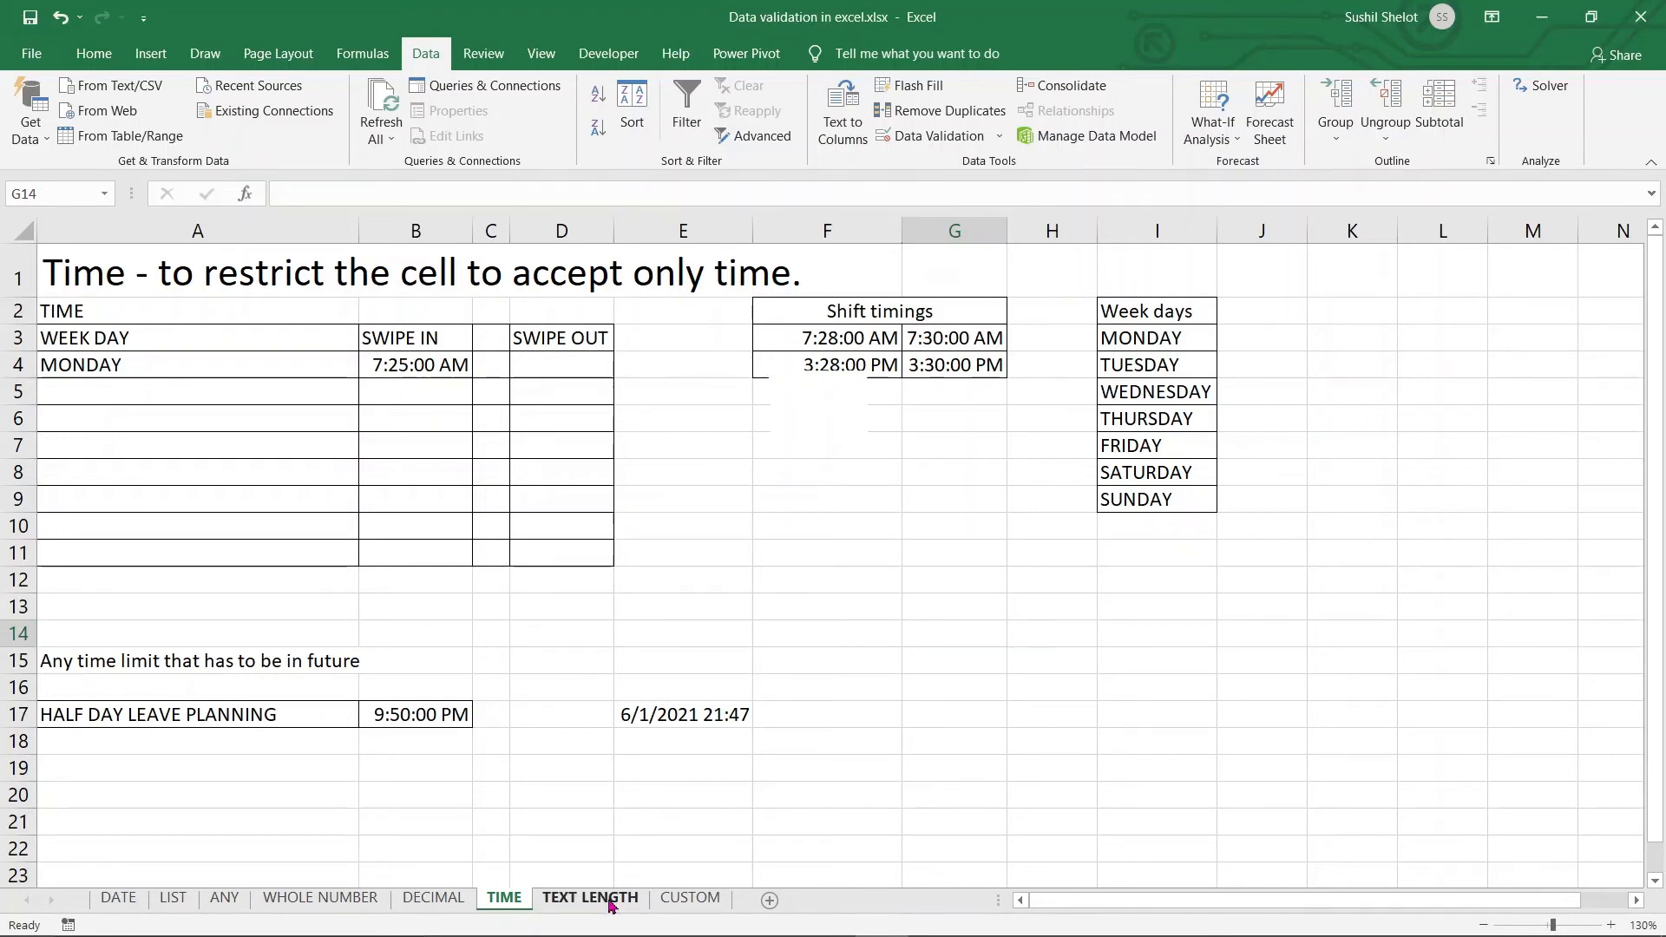
On the TEXT LENGTH sheet, view C5's 0–12 character text-length rule and cancel
click(610, 899)
click(301, 376)
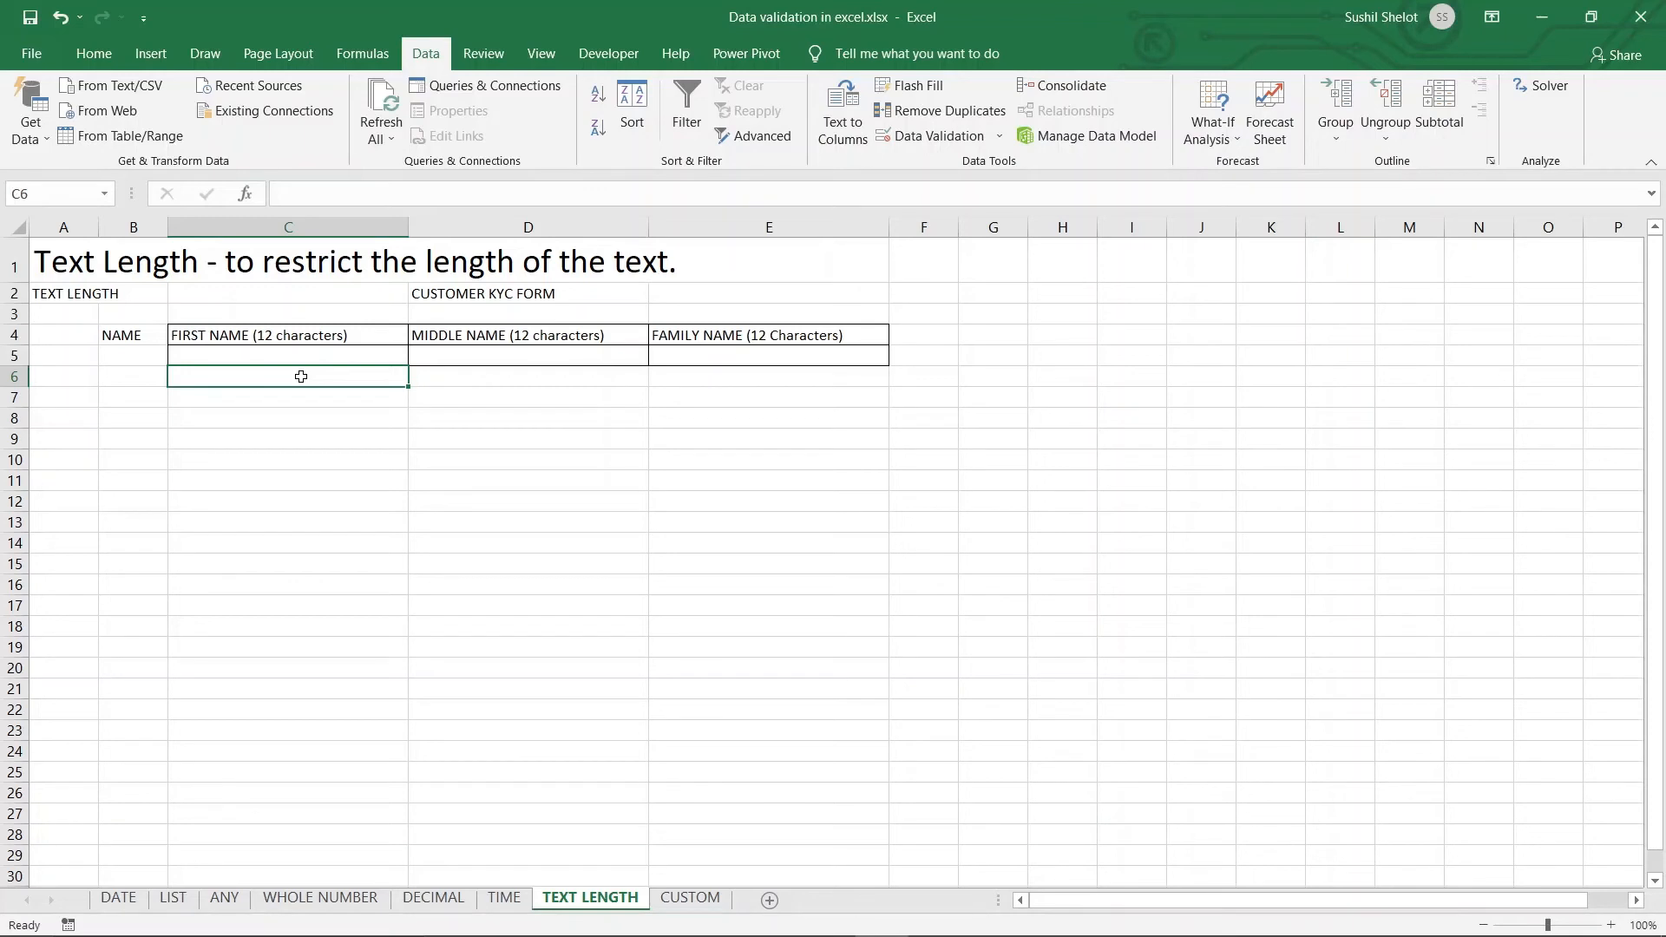
click(310, 359)
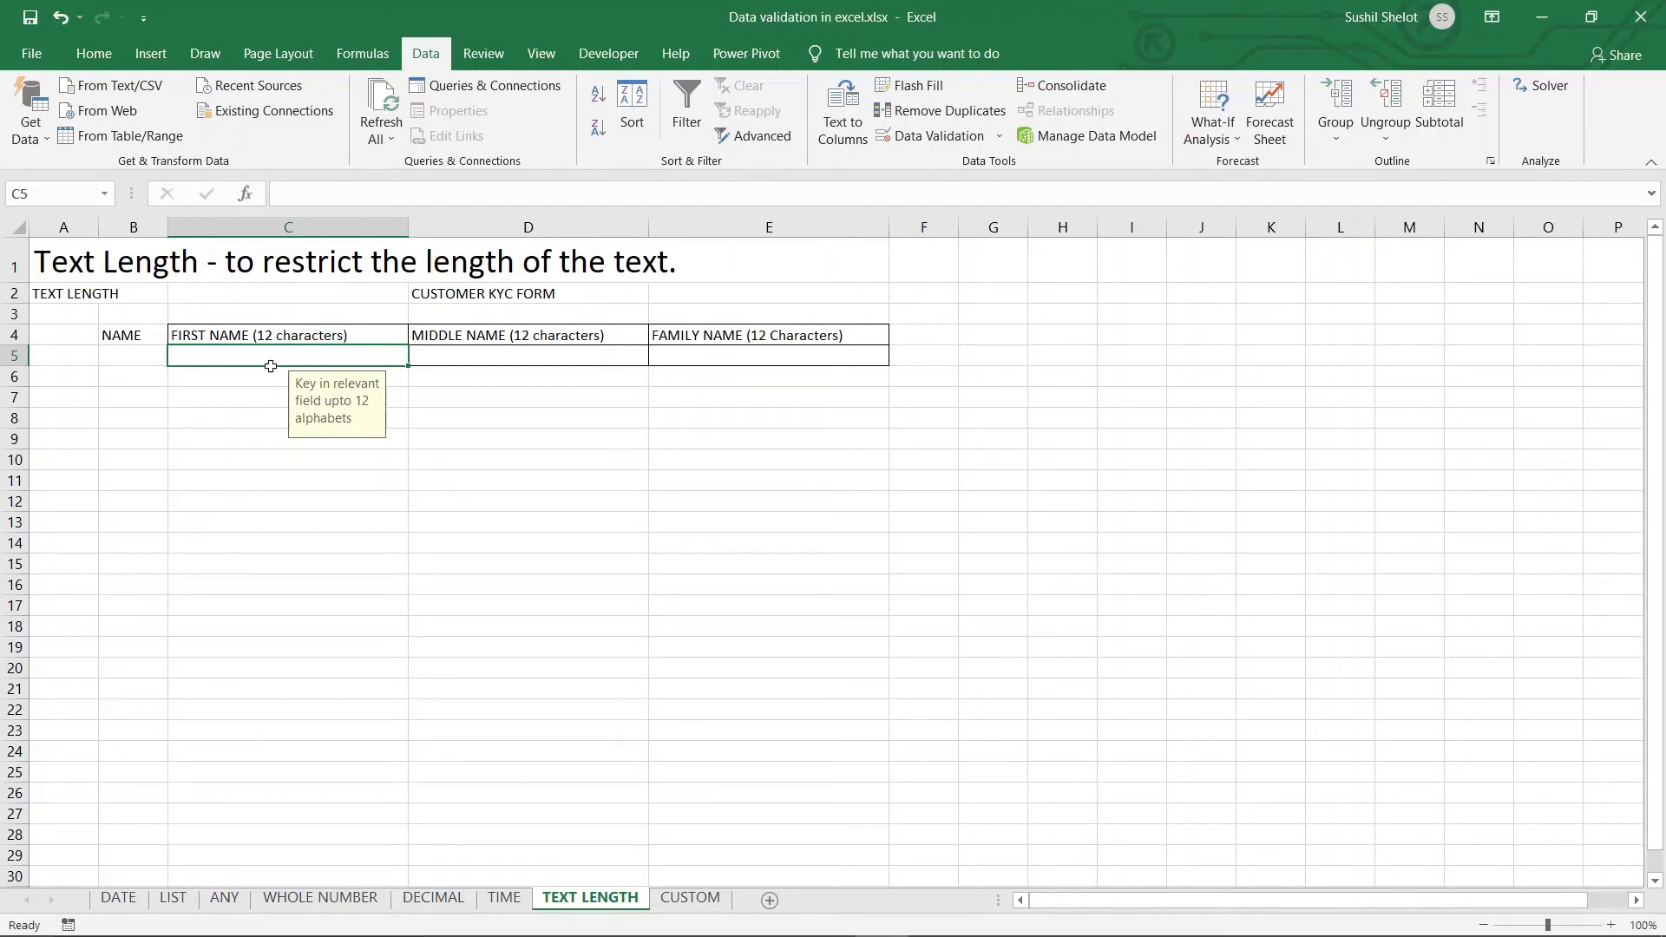
click(933, 136)
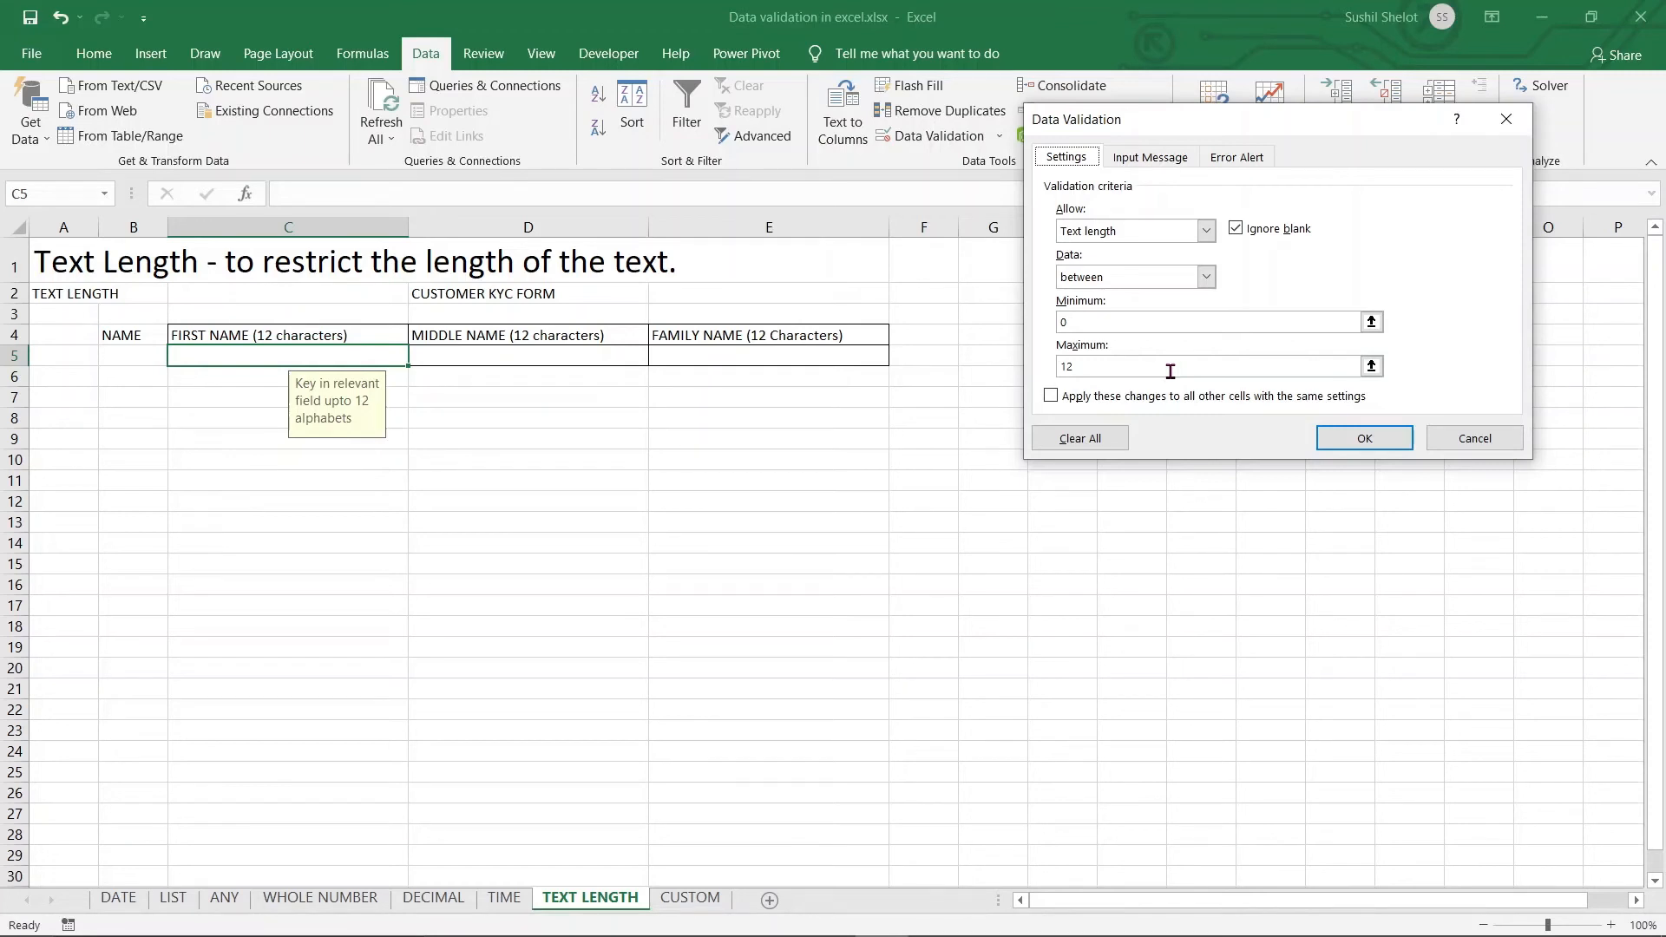
click(1474, 438)
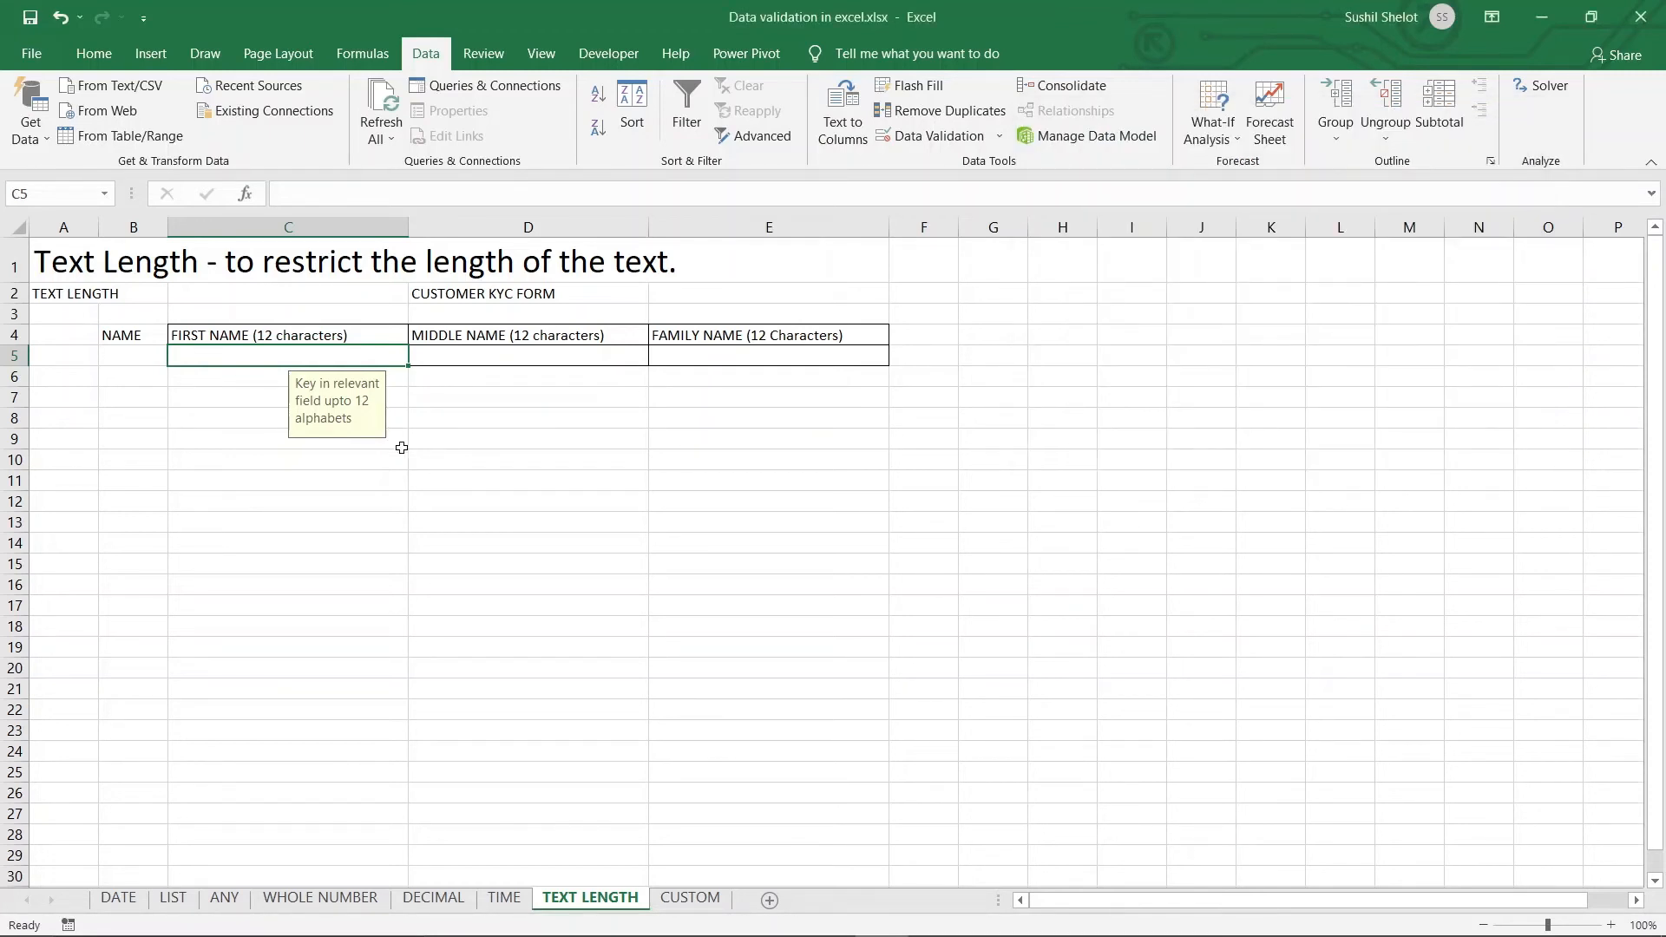
Give C12 a Text length validation rule between 0 and 15 characters
click(259, 502)
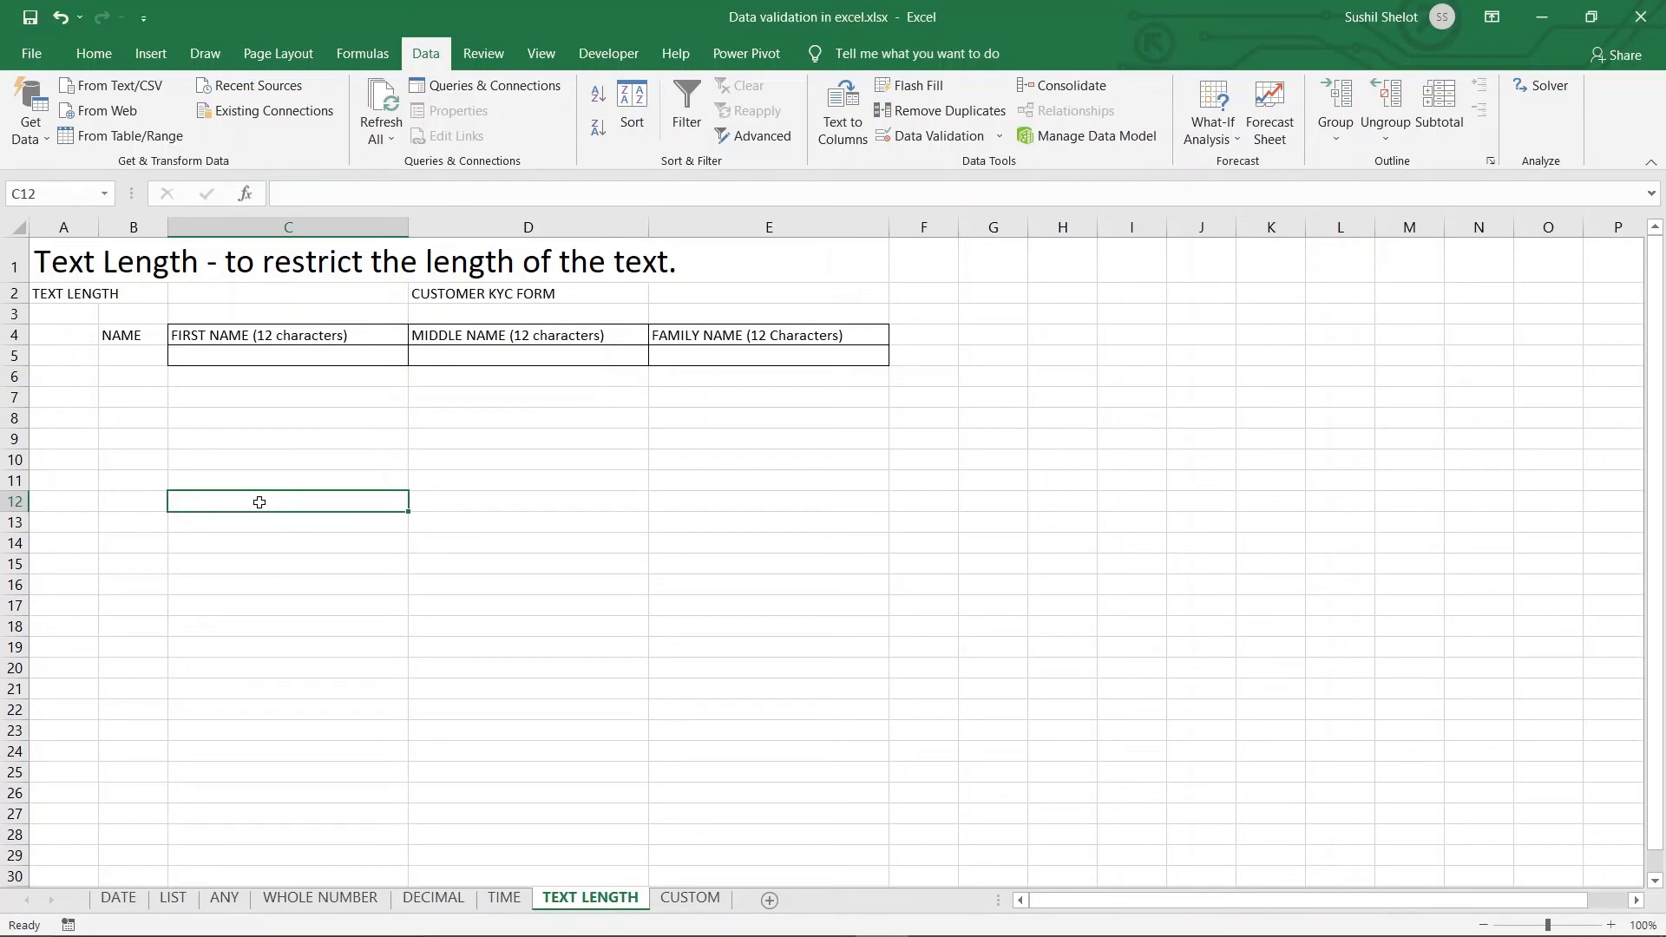
click(942, 137)
click(1205, 230)
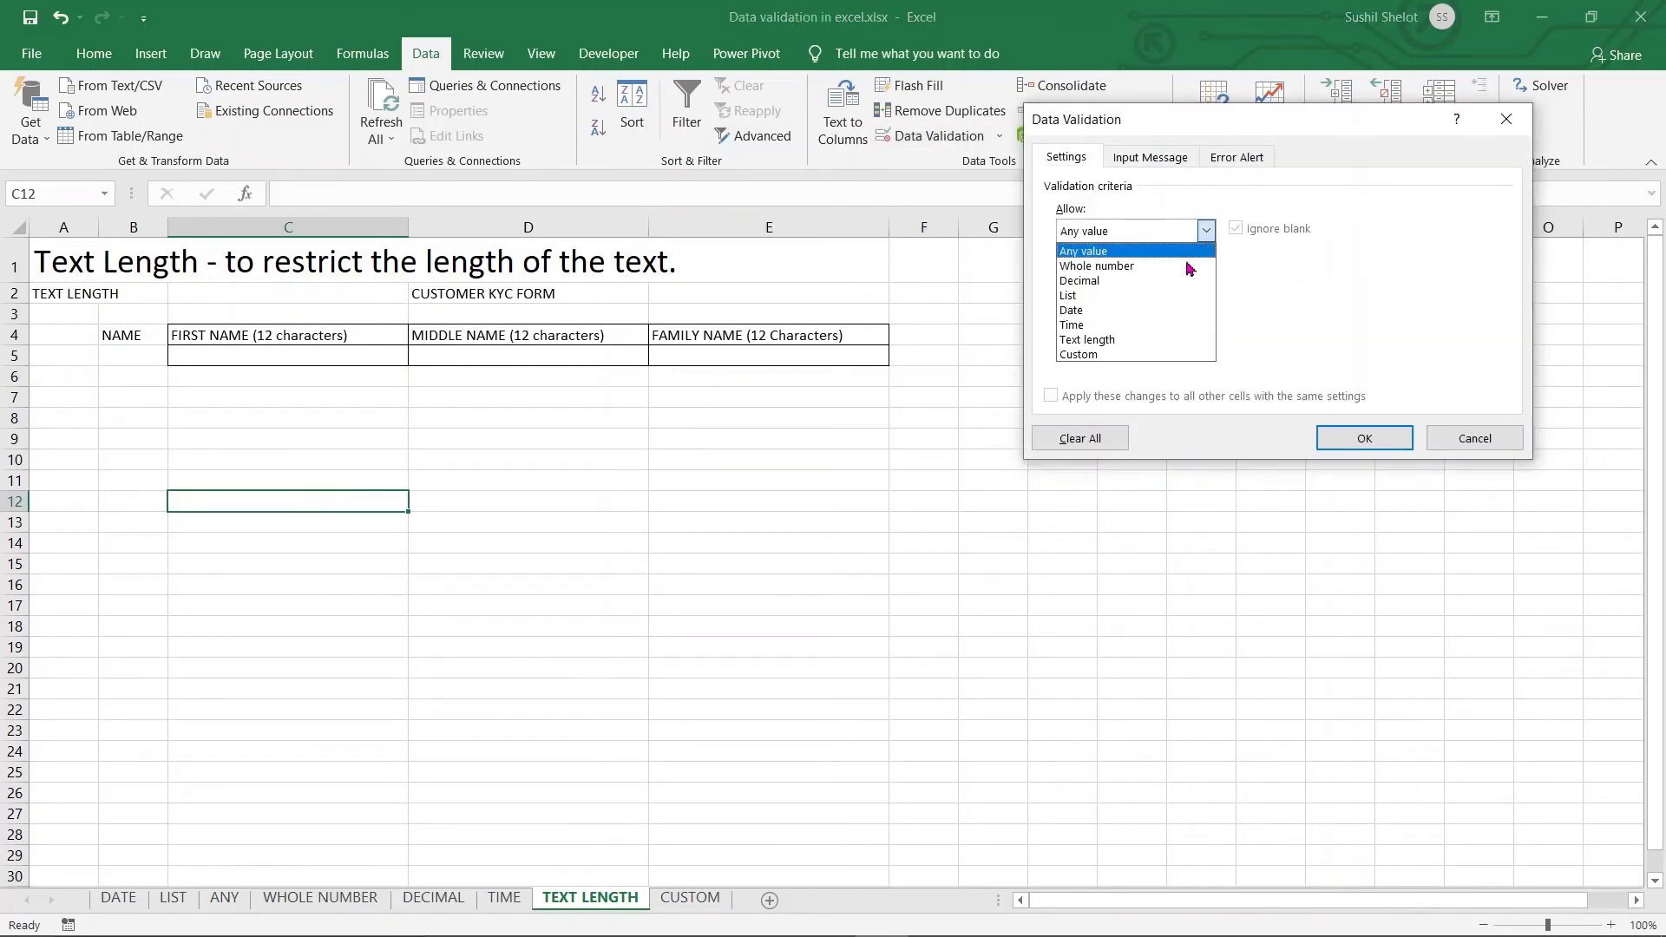
click(1128, 340)
click(1128, 322)
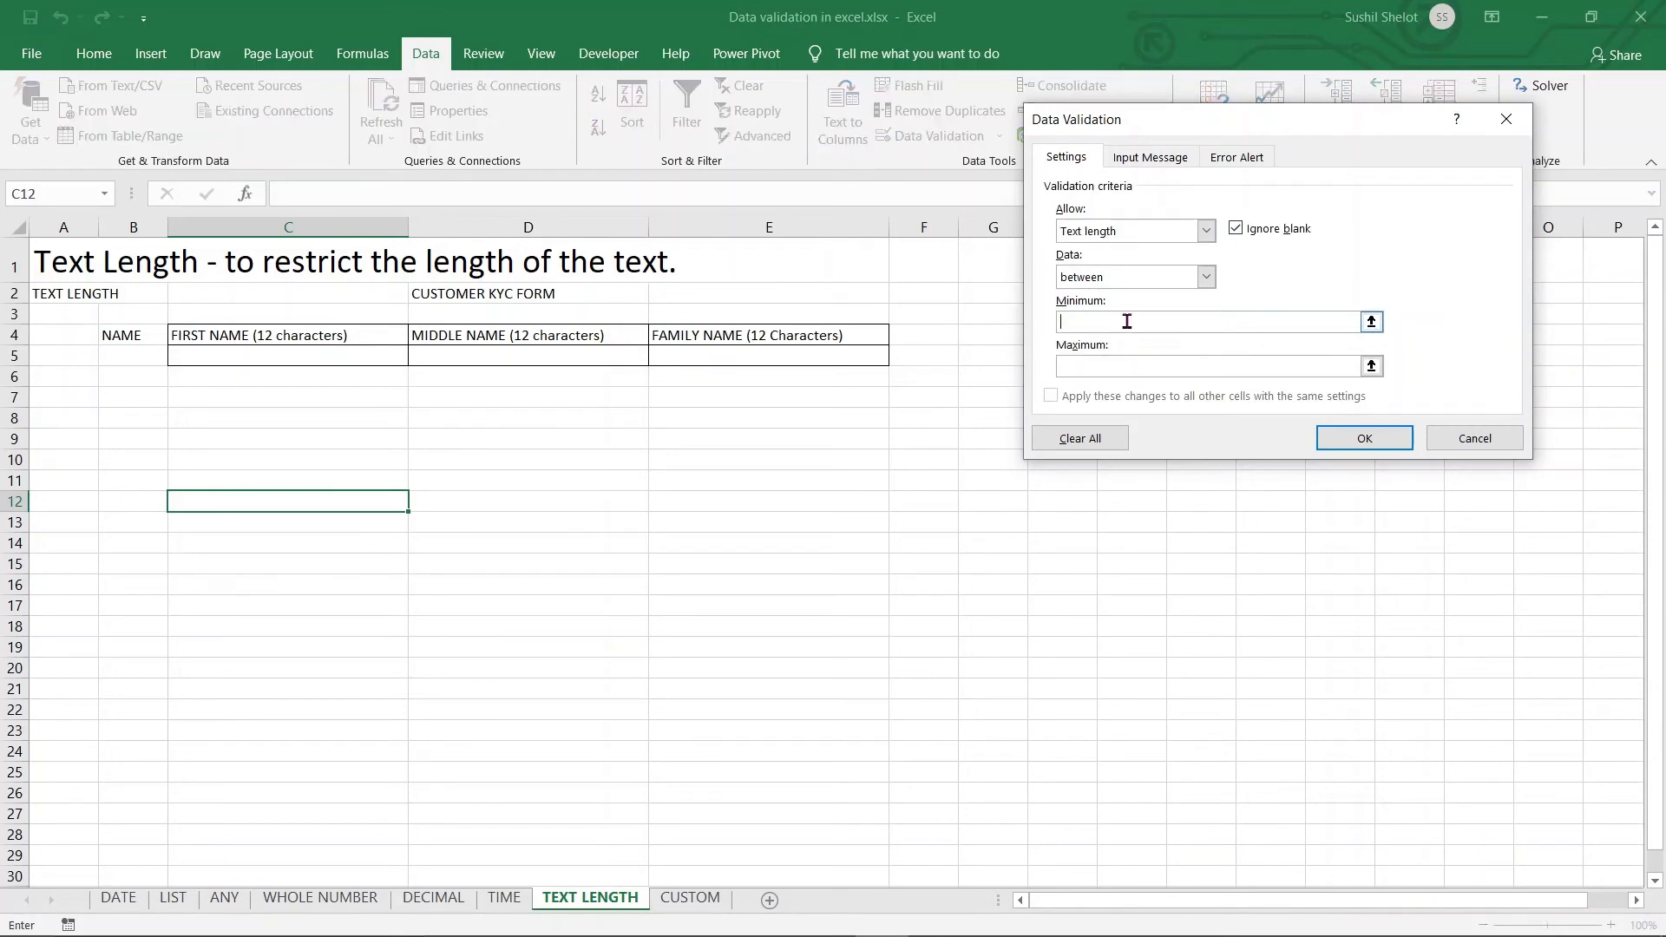
text(0)
click(1152, 367)
text(15)
key(Return)
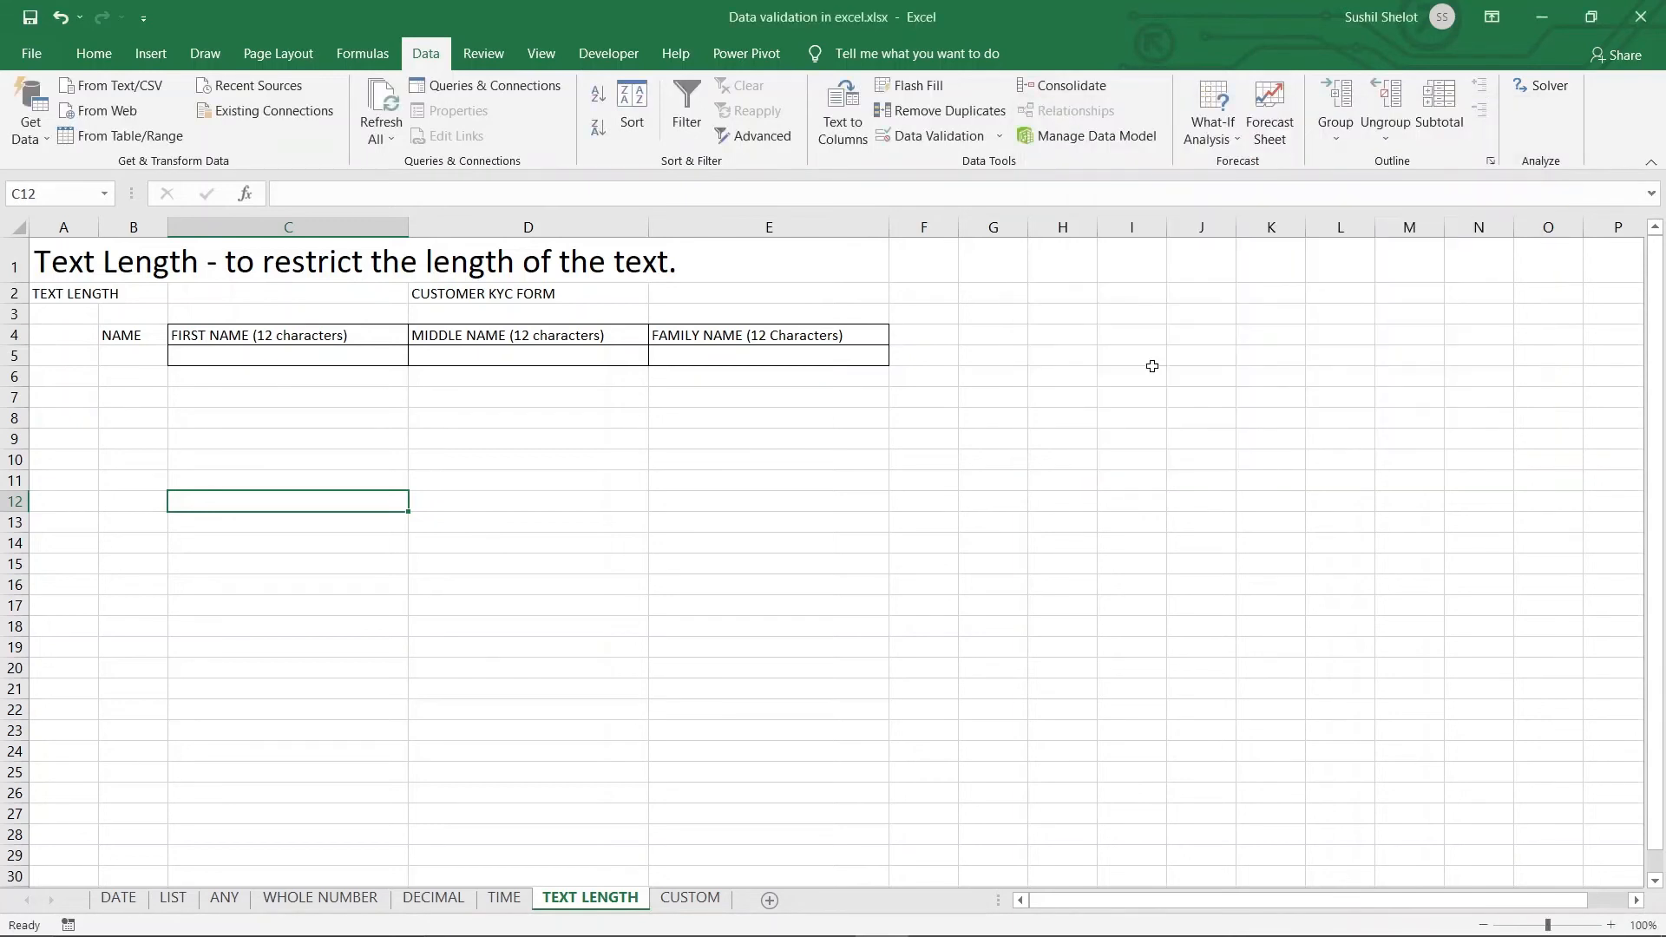
Confirm an overlong string is rejected in C12, then enter Robert
double_click(345, 499)
text(wahagjhasgjhgsajfgssfaf)
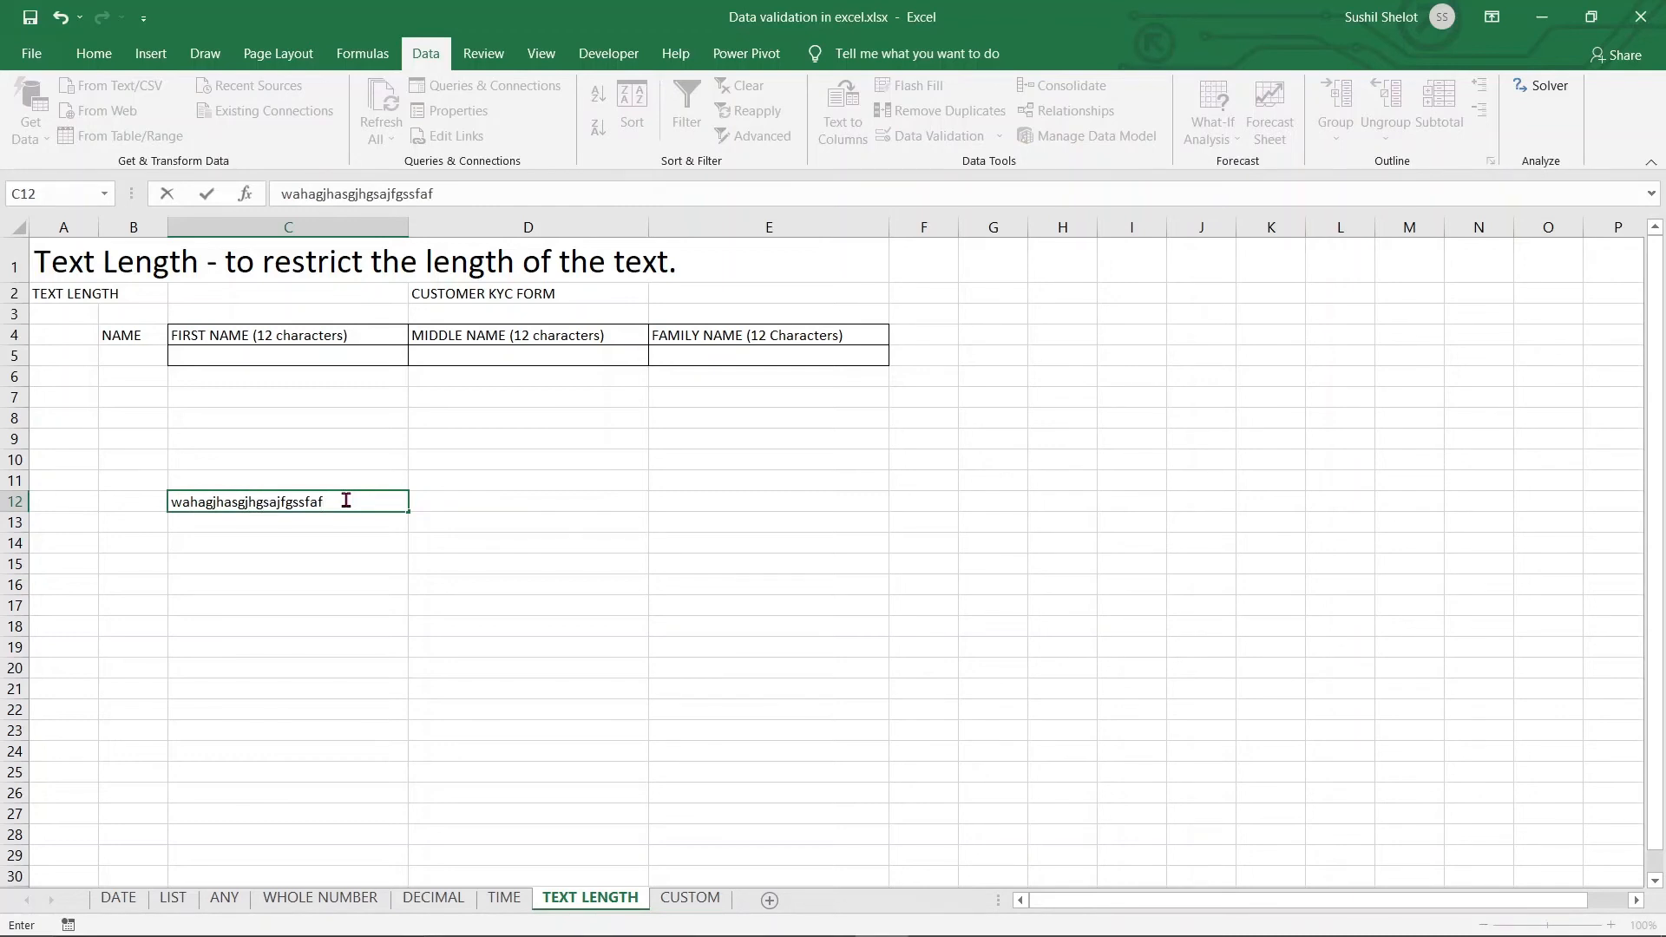
key(Return)
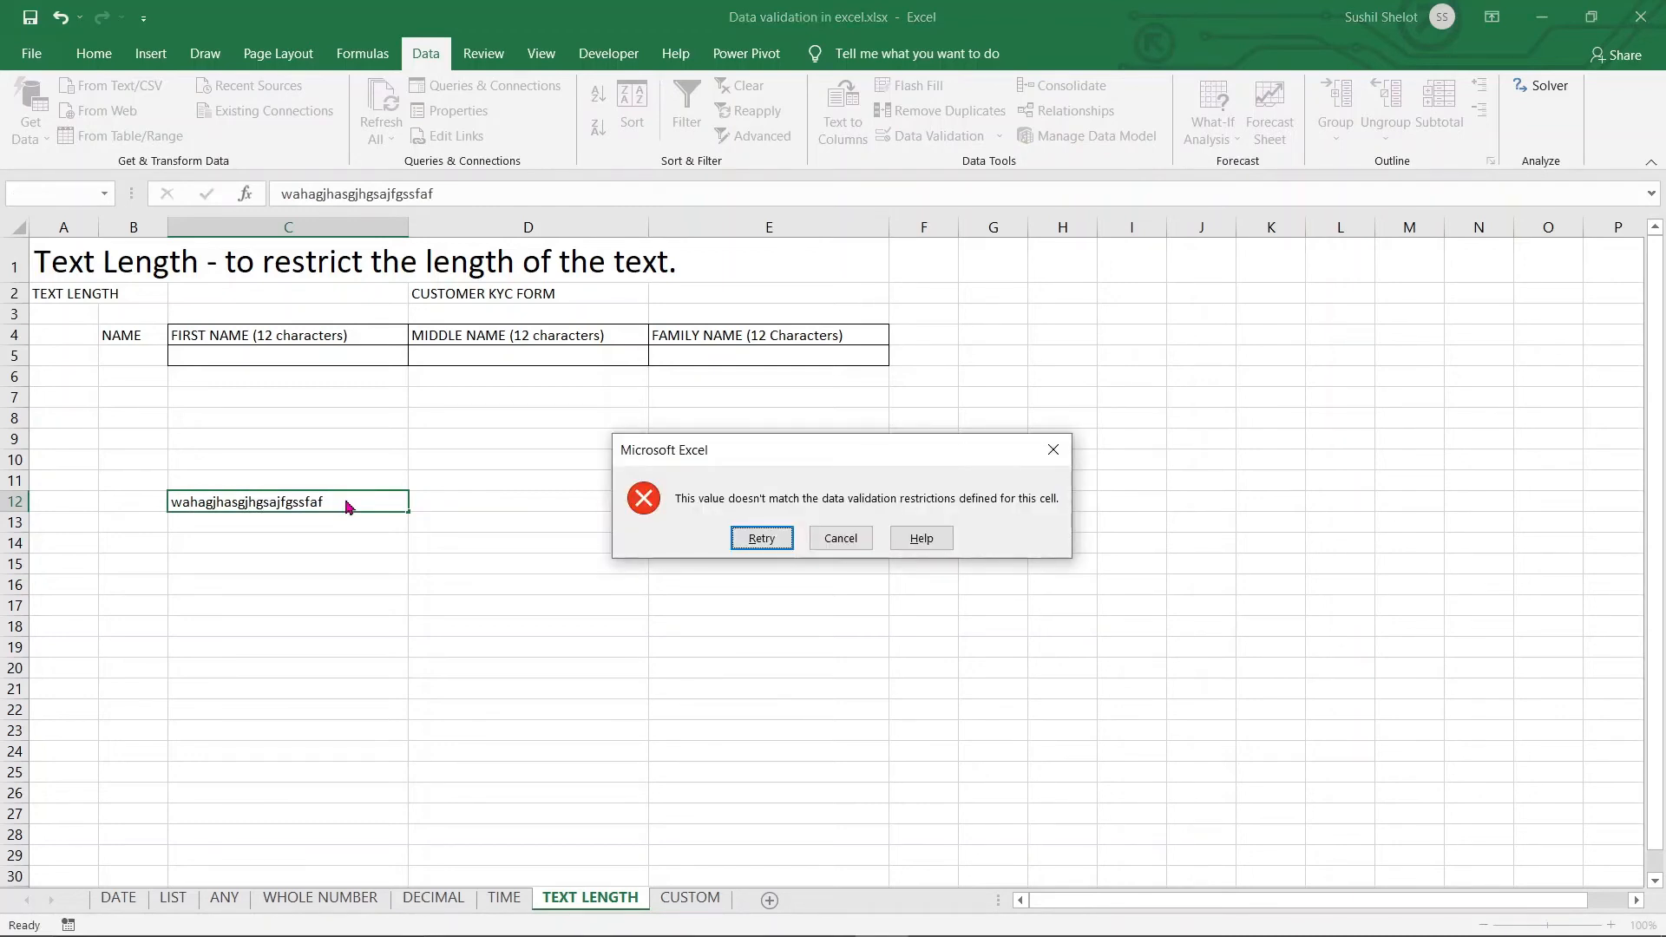
click(816, 538)
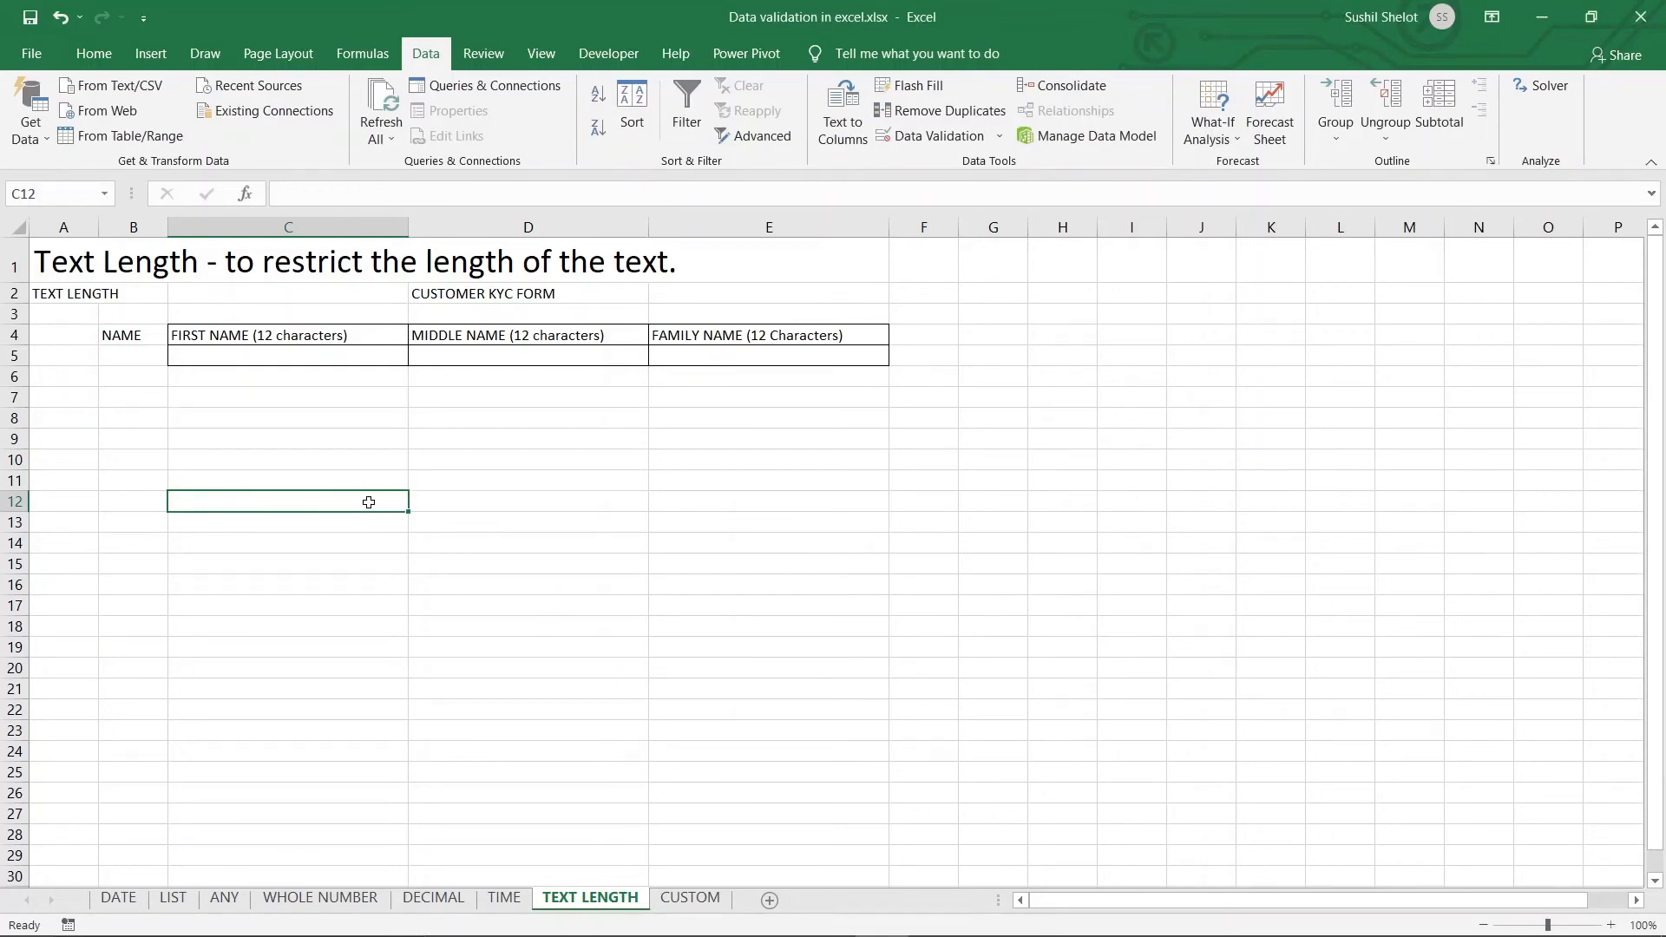
text(Robert)
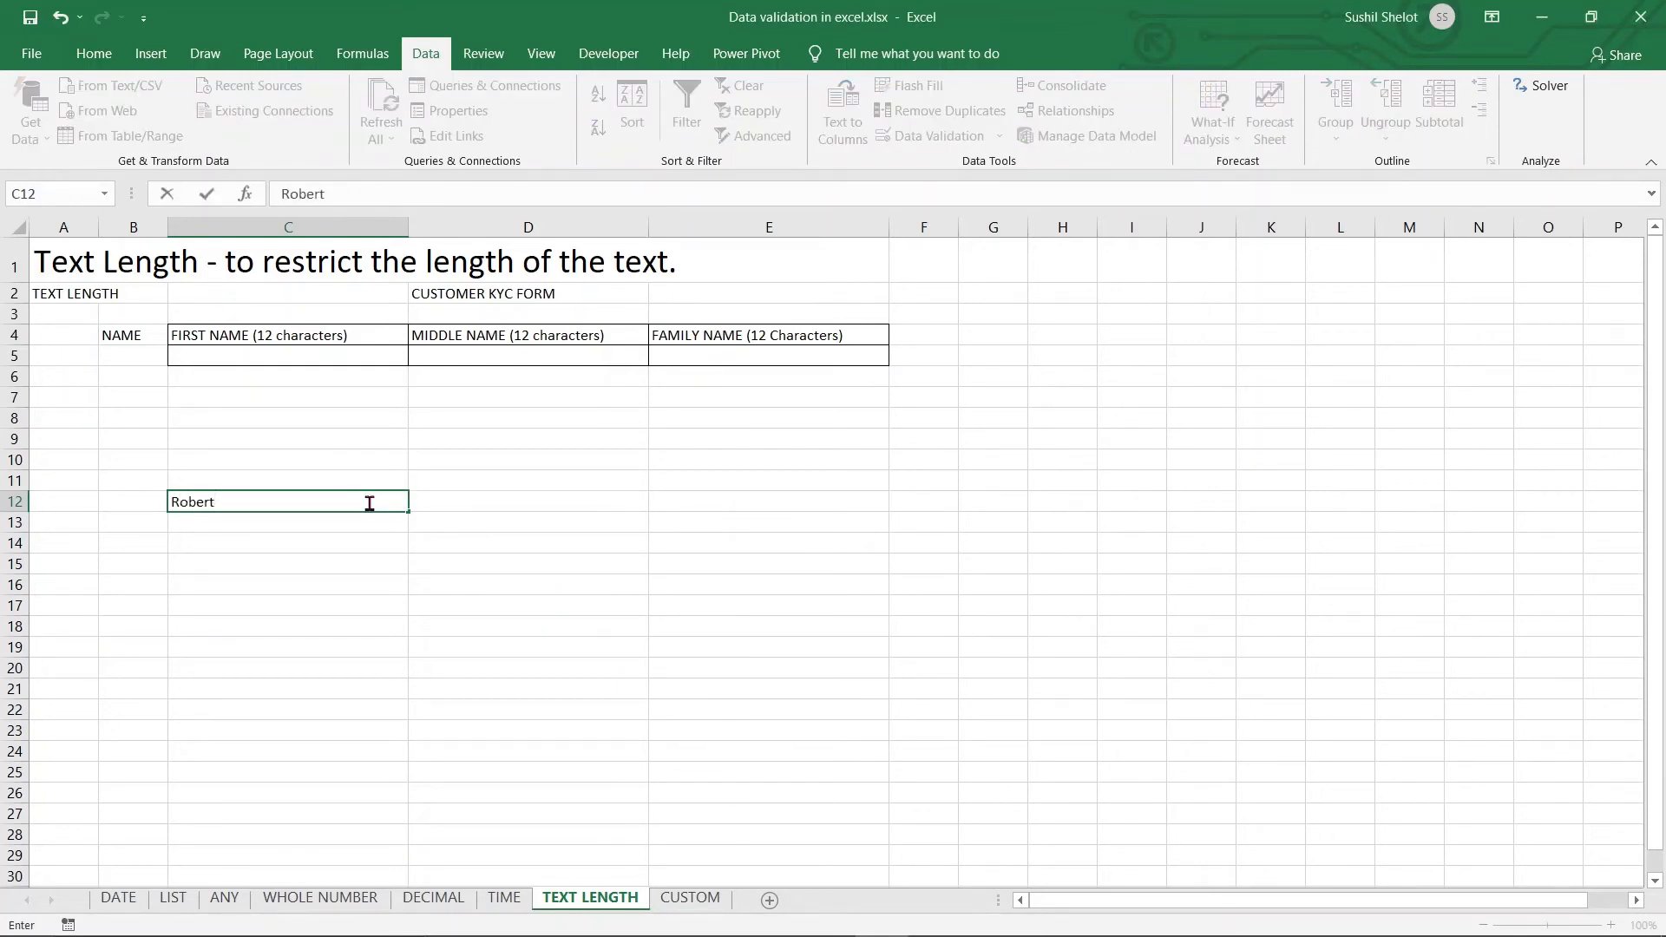
key(Return)
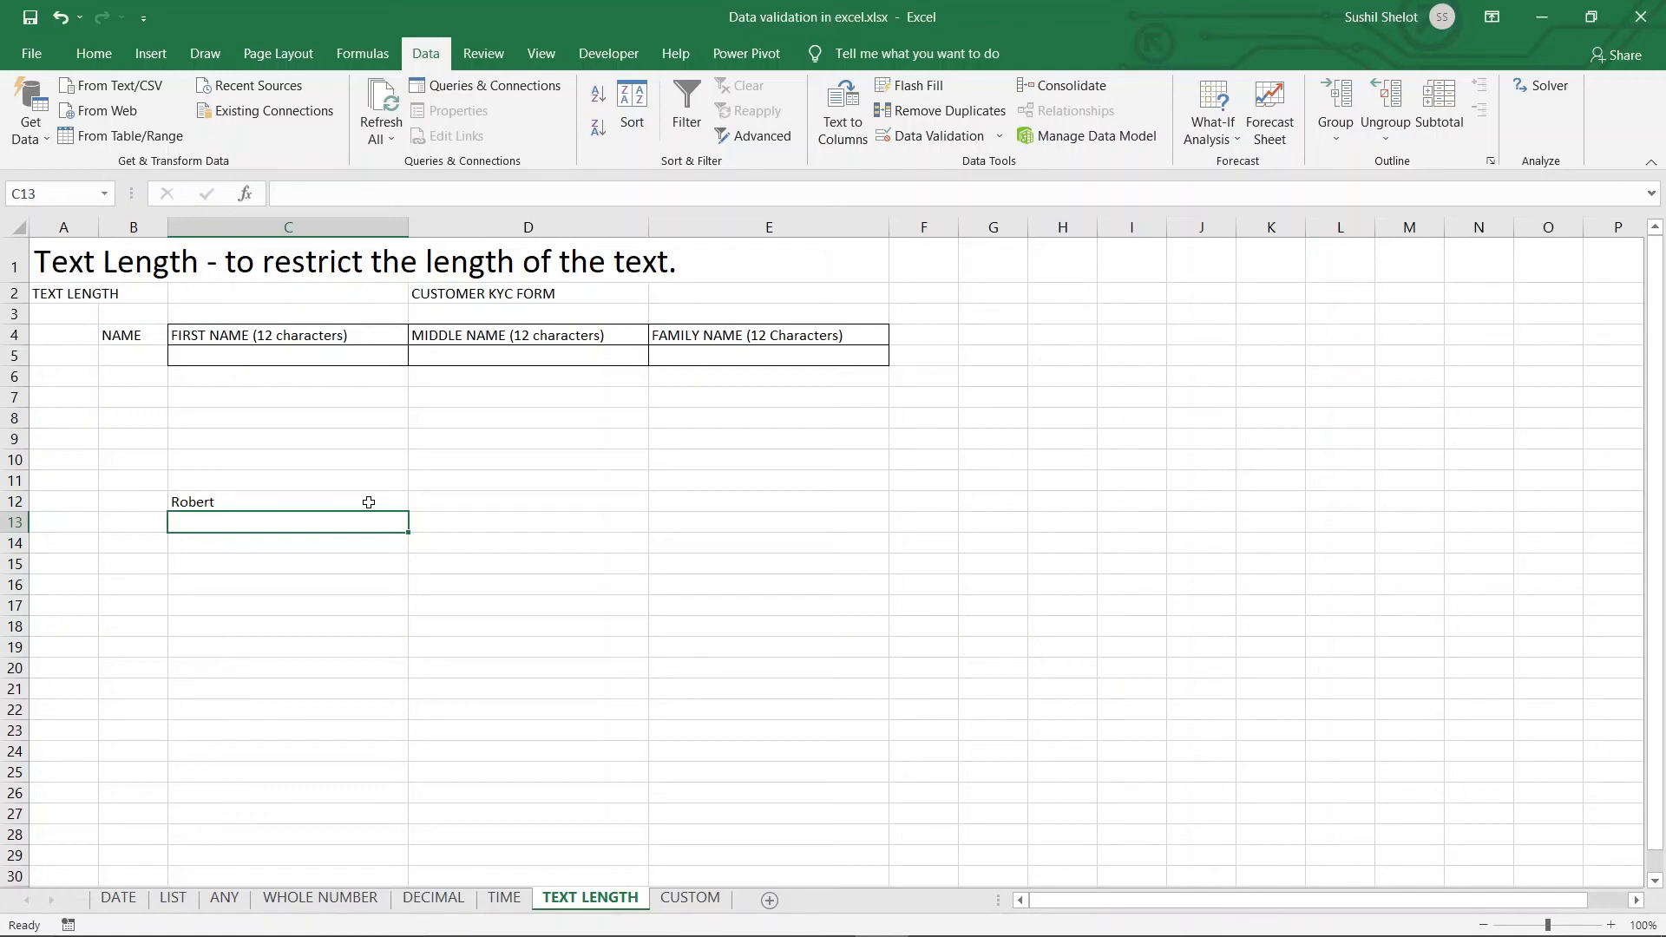
On the CUSTOM sheet, set C3's validation Allow to Custom, ready for a formula
click(690, 899)
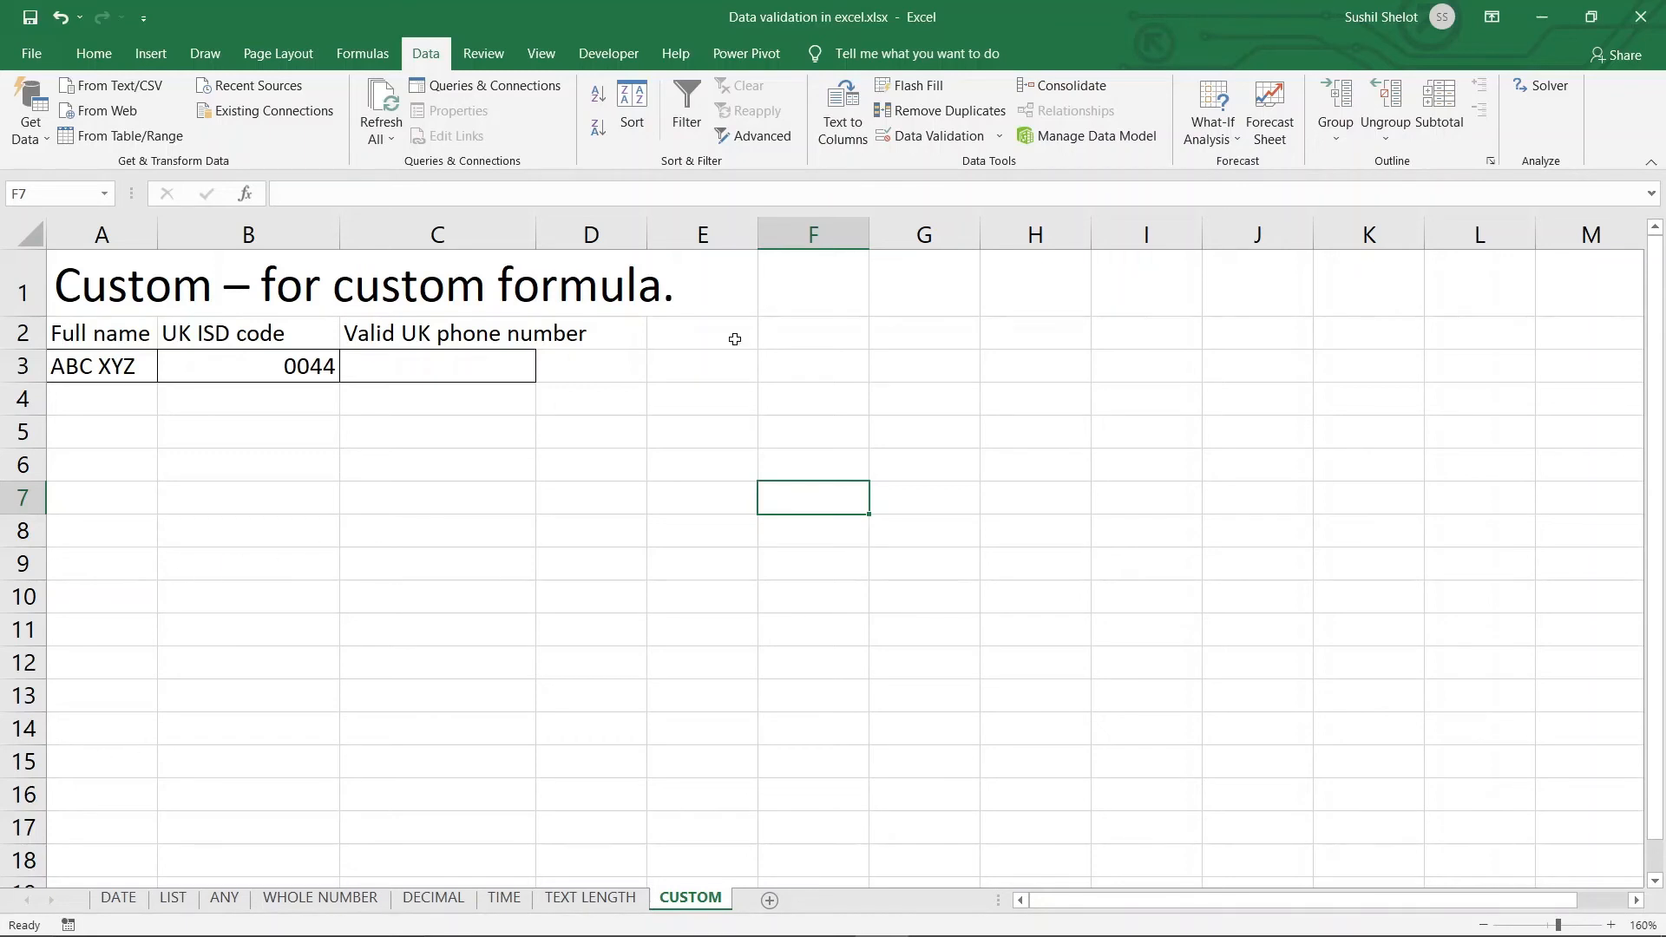
click(240, 405)
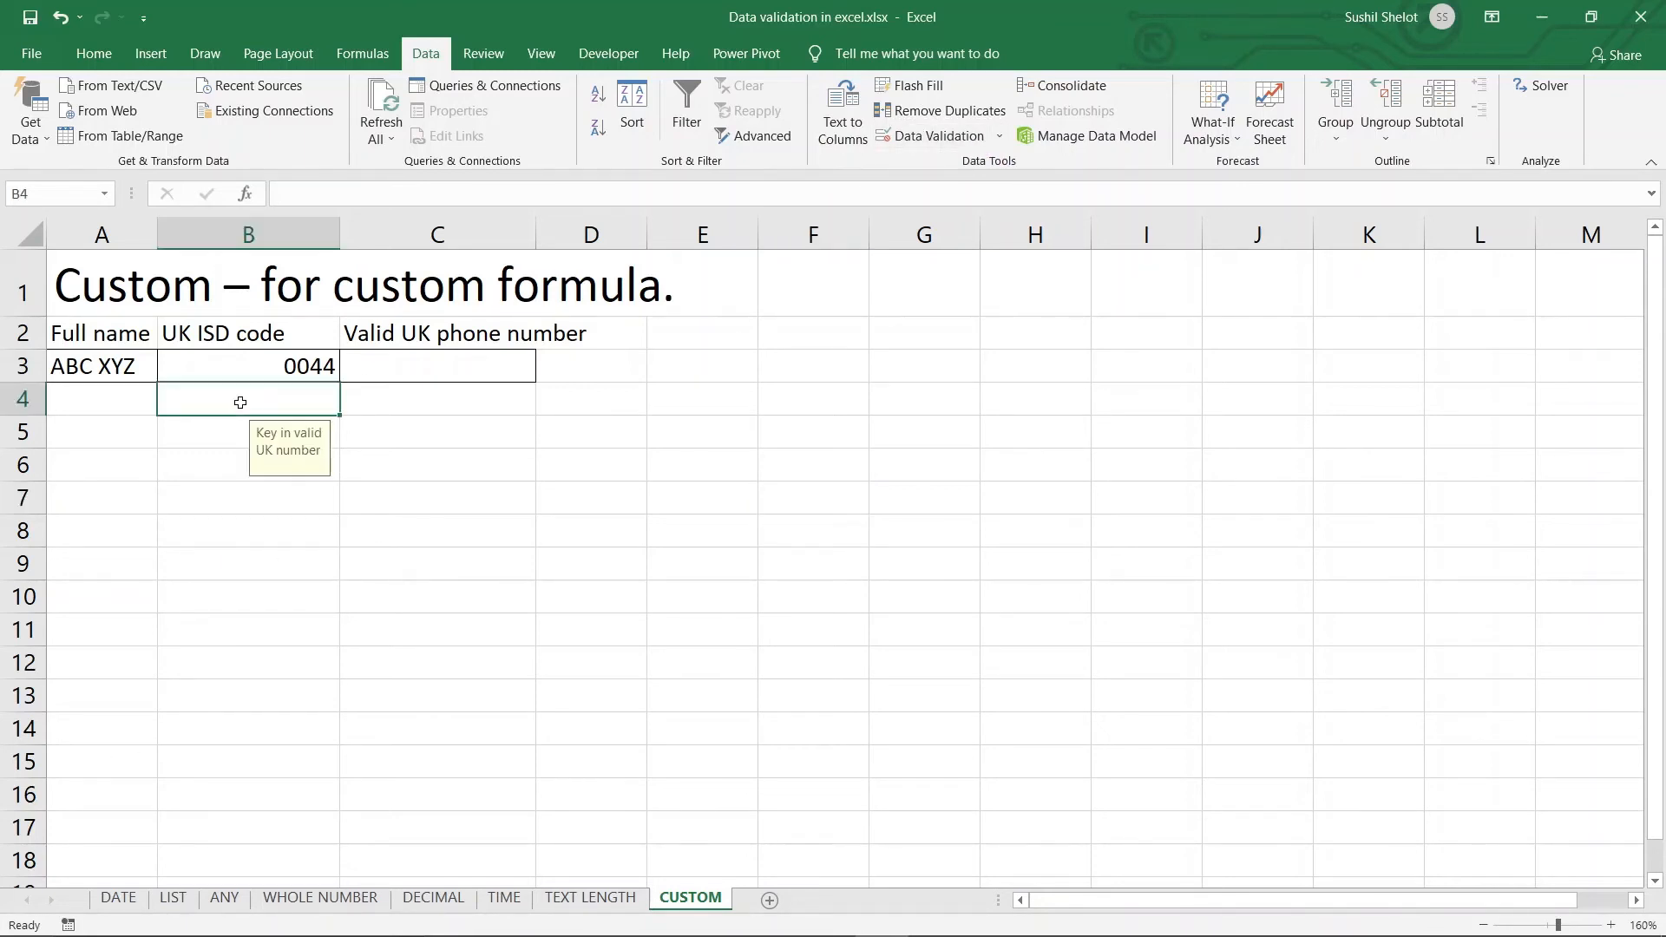
click(435, 373)
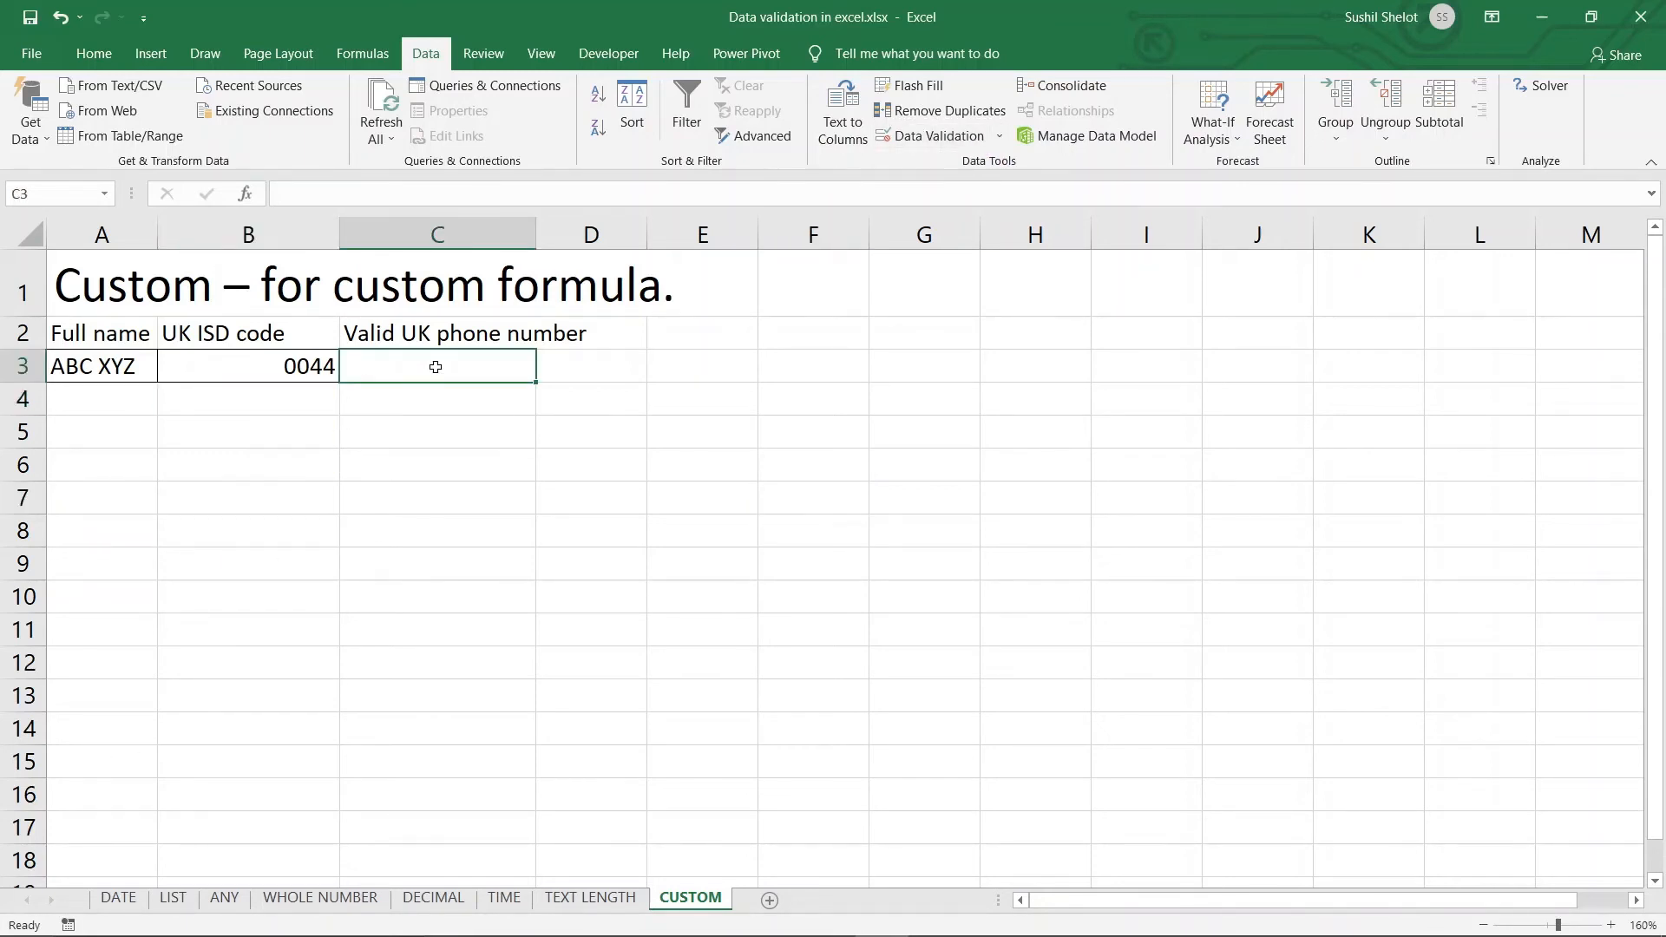
click(921, 139)
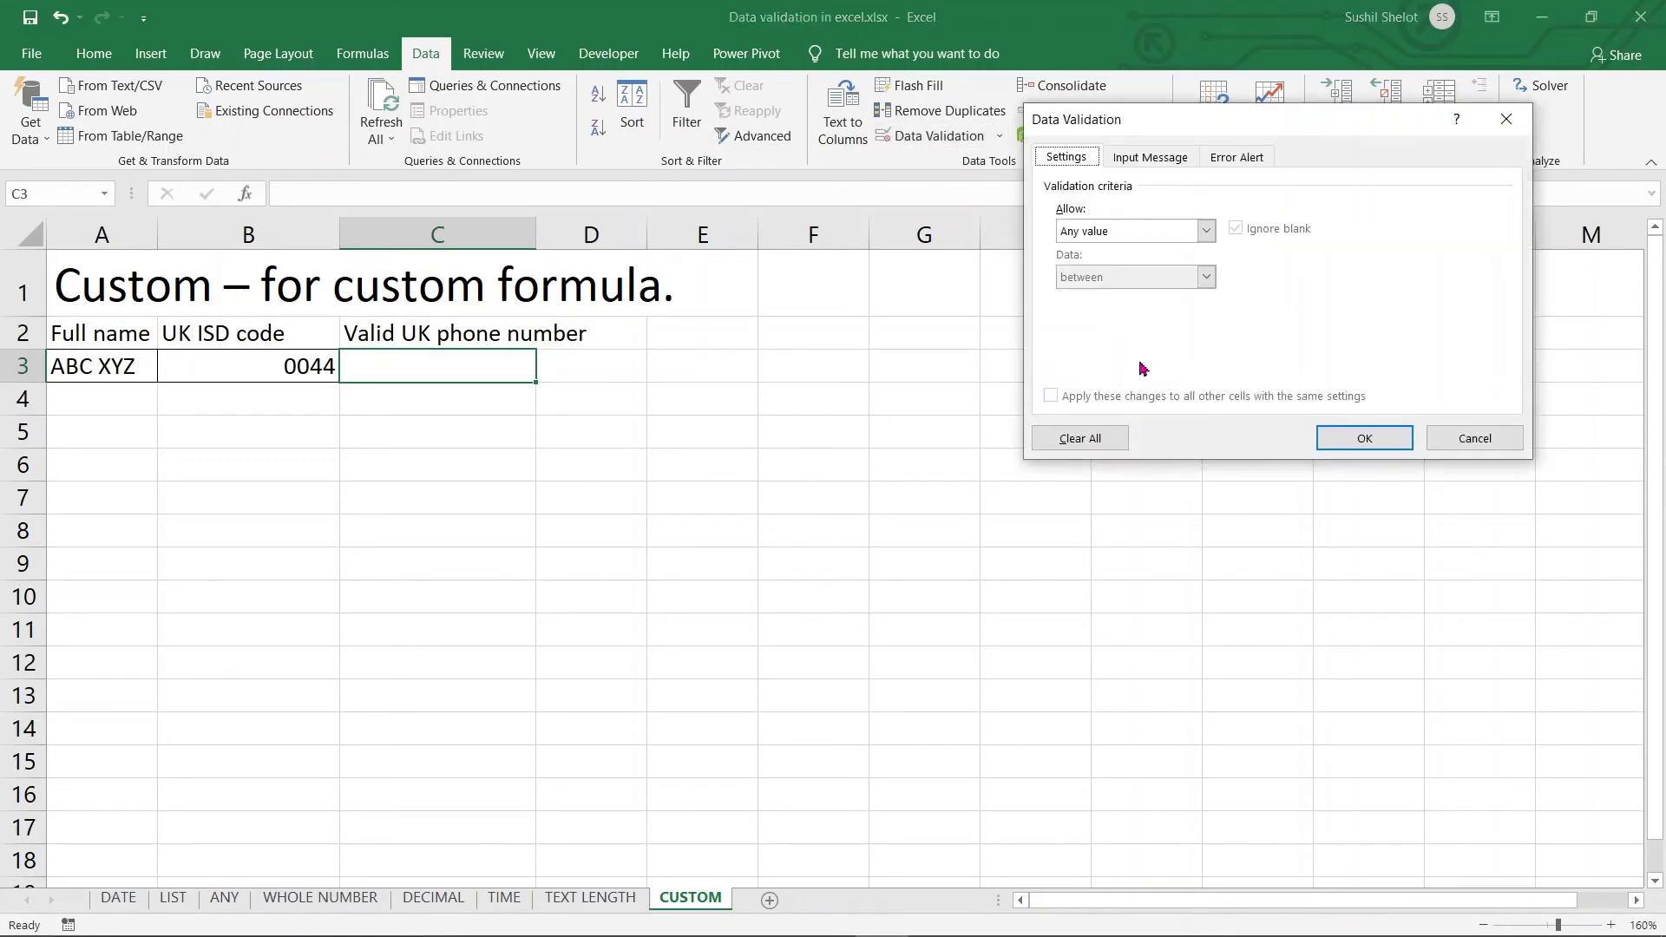
click(1208, 230)
click(1120, 356)
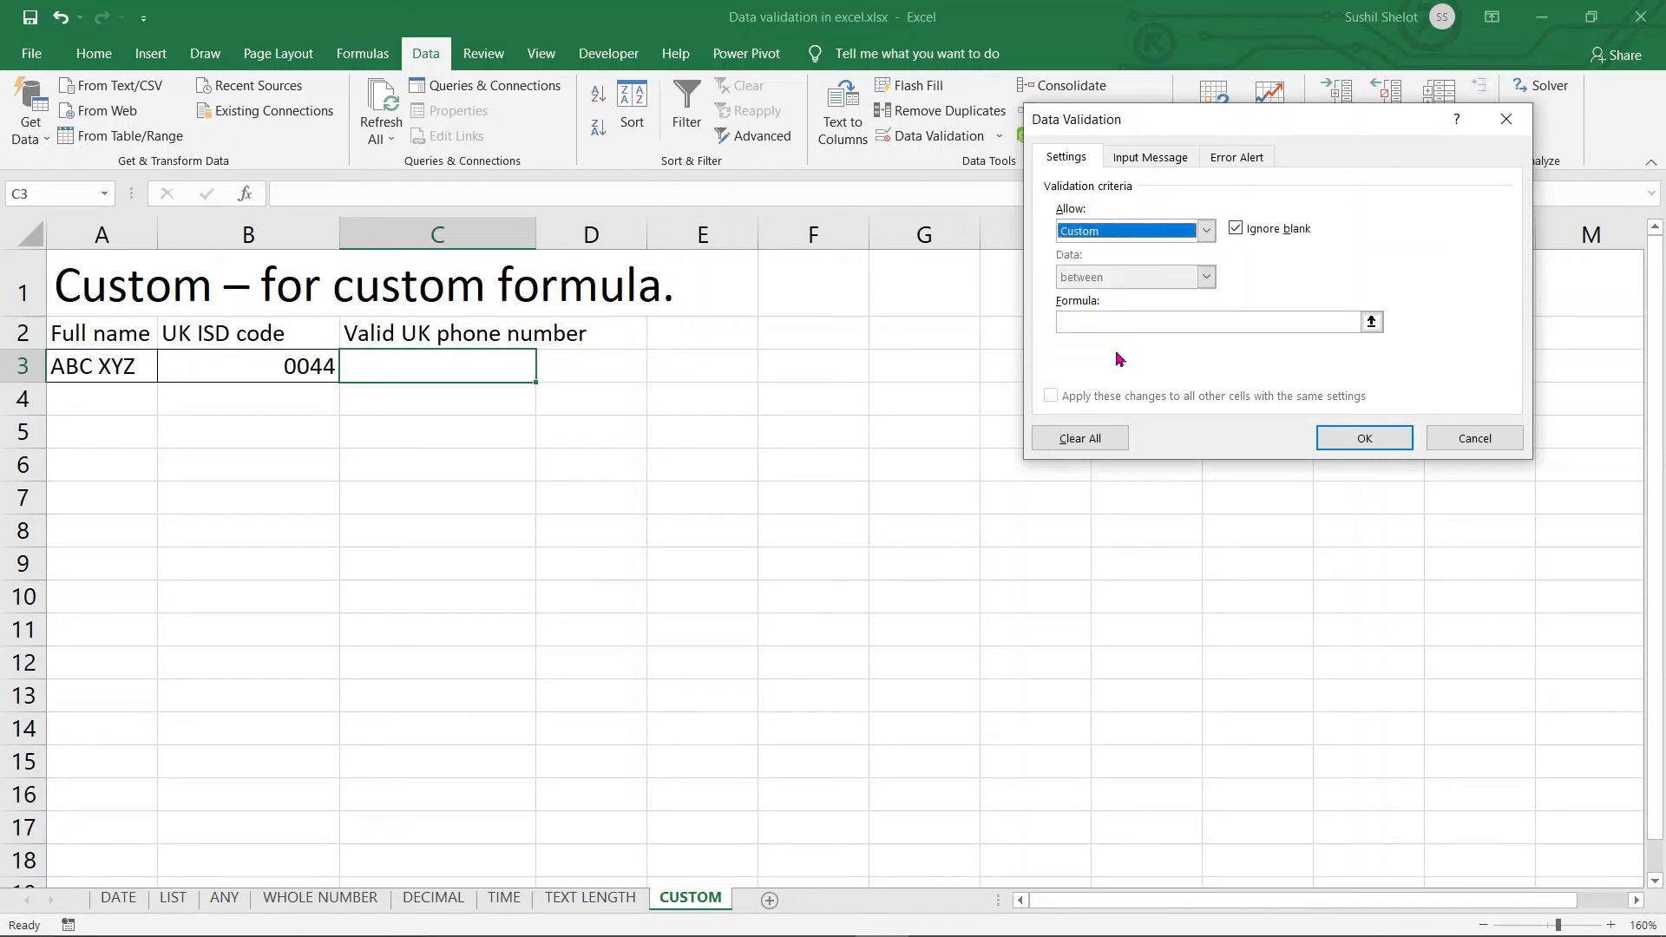
click(1109, 323)
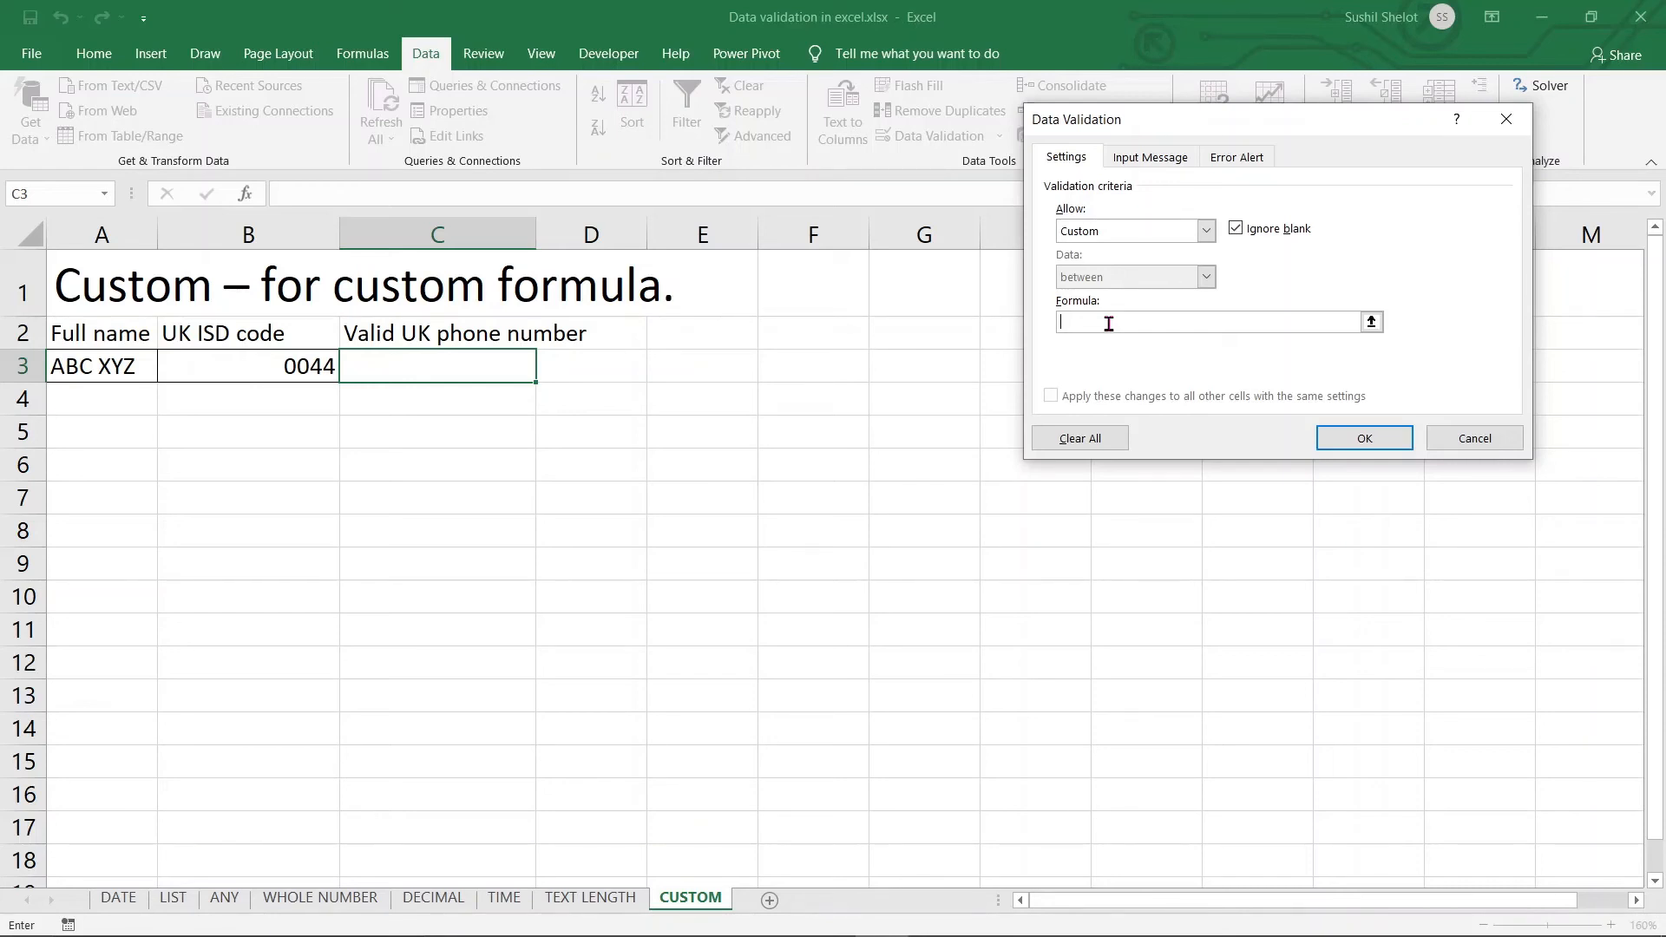
Cancel the Data Validation dialog for C3 without applying a custom formula
text(=)
click(1455, 440)
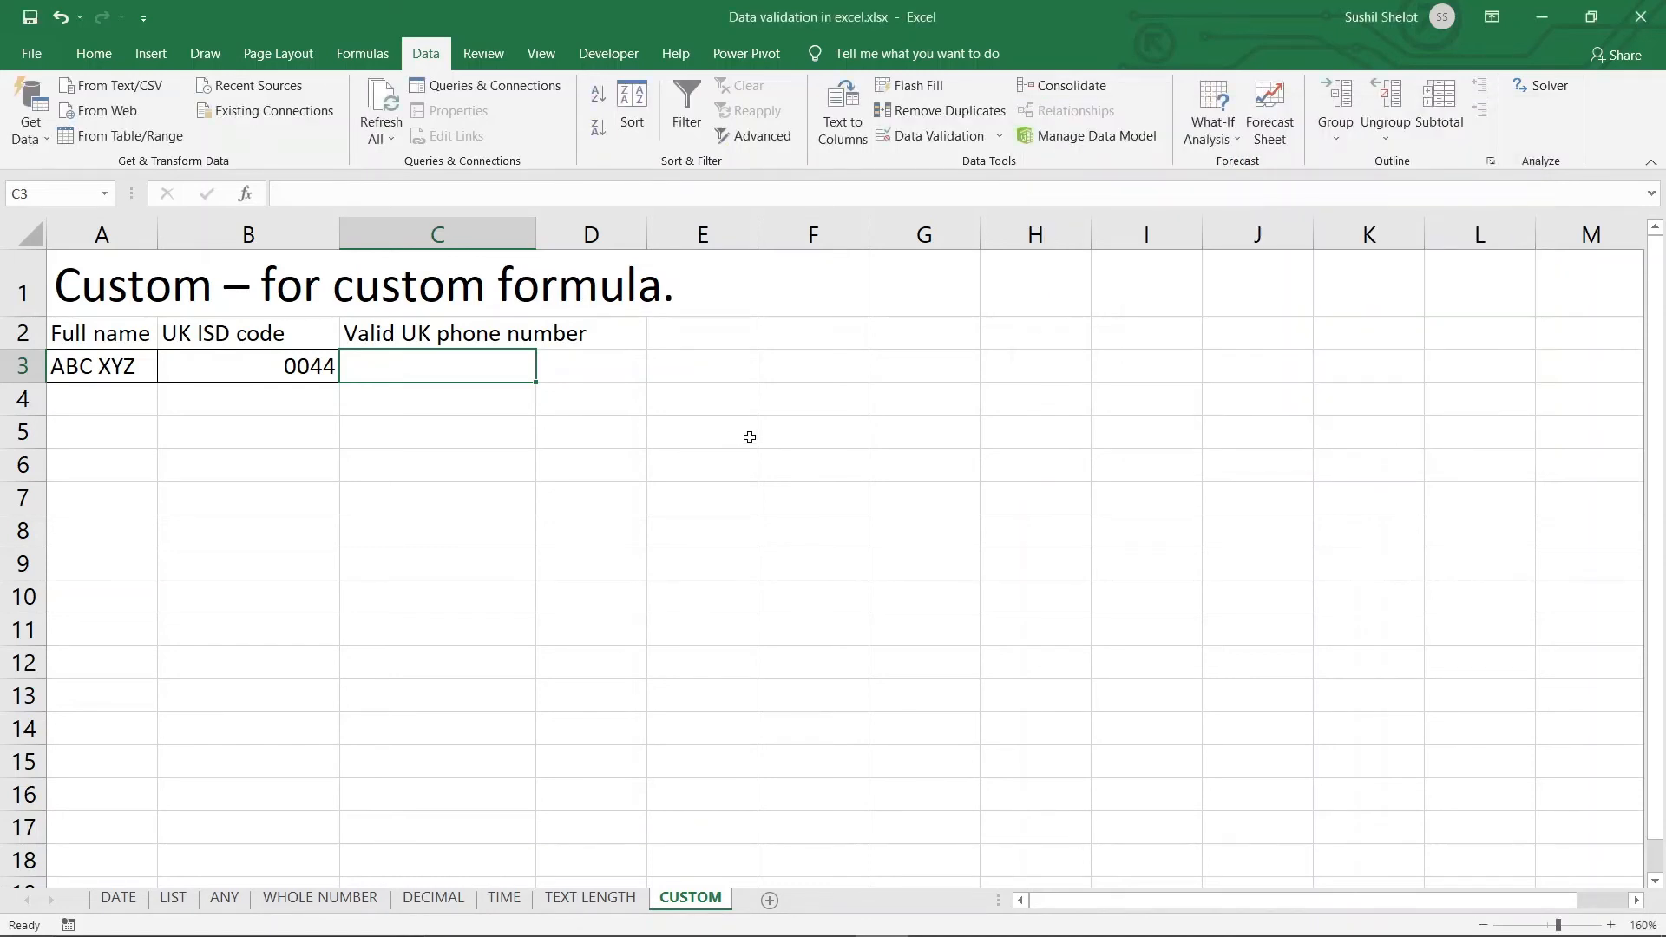
Enter the test formula =FIND("0044",C3) in F3
click(797, 370)
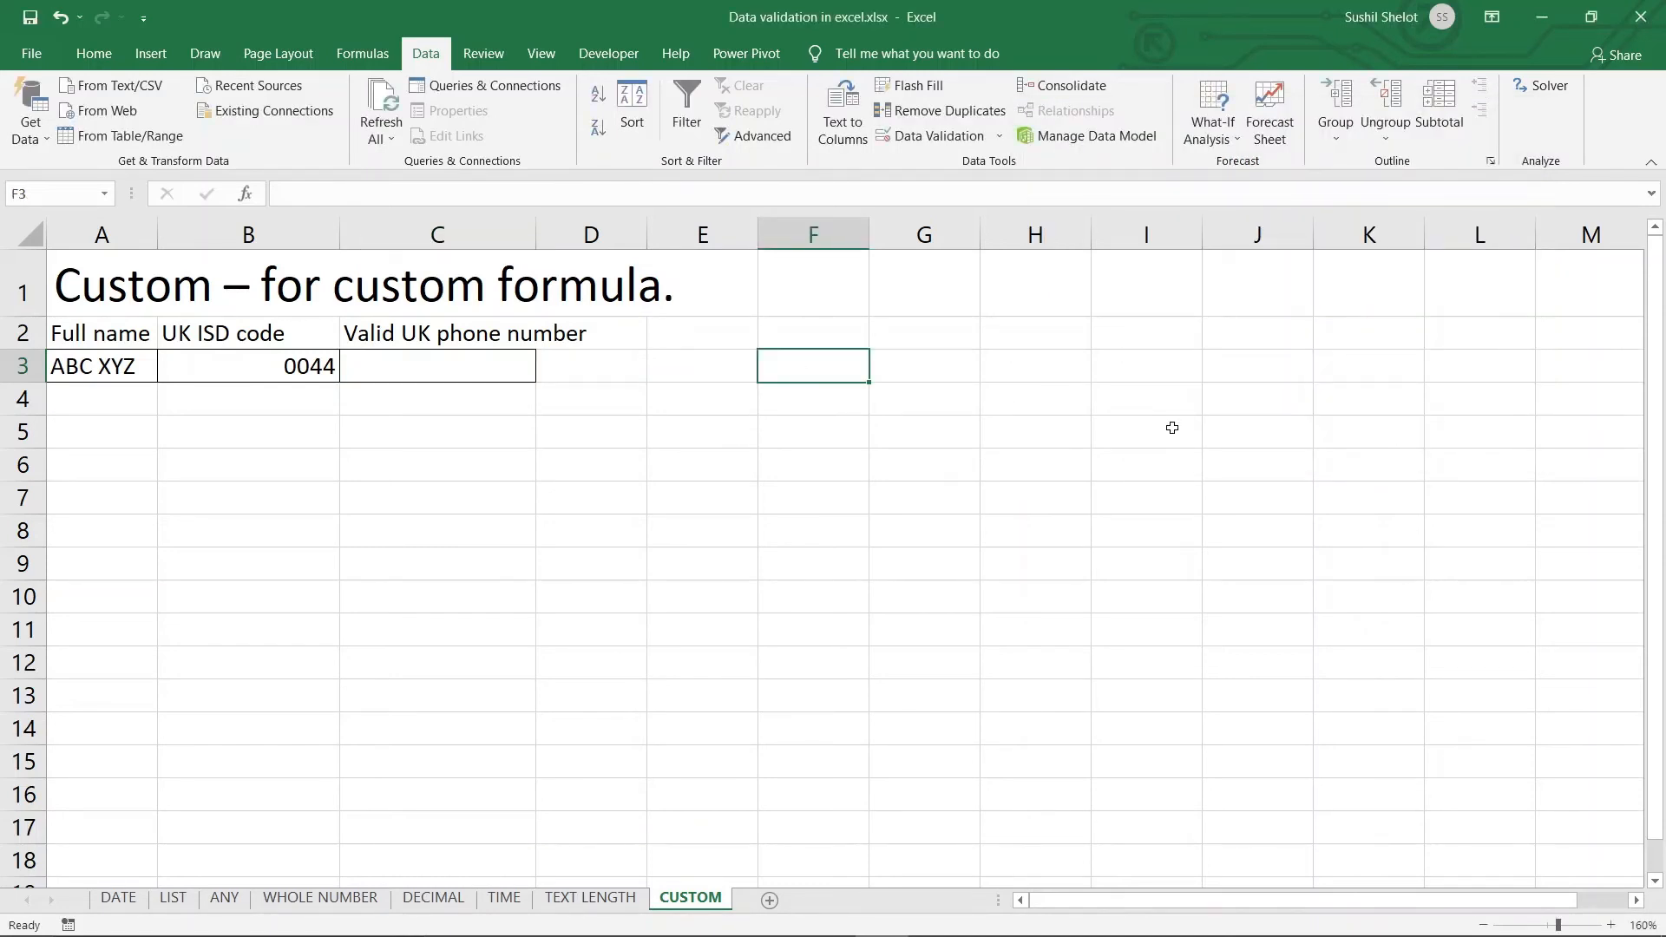
text(=fin)
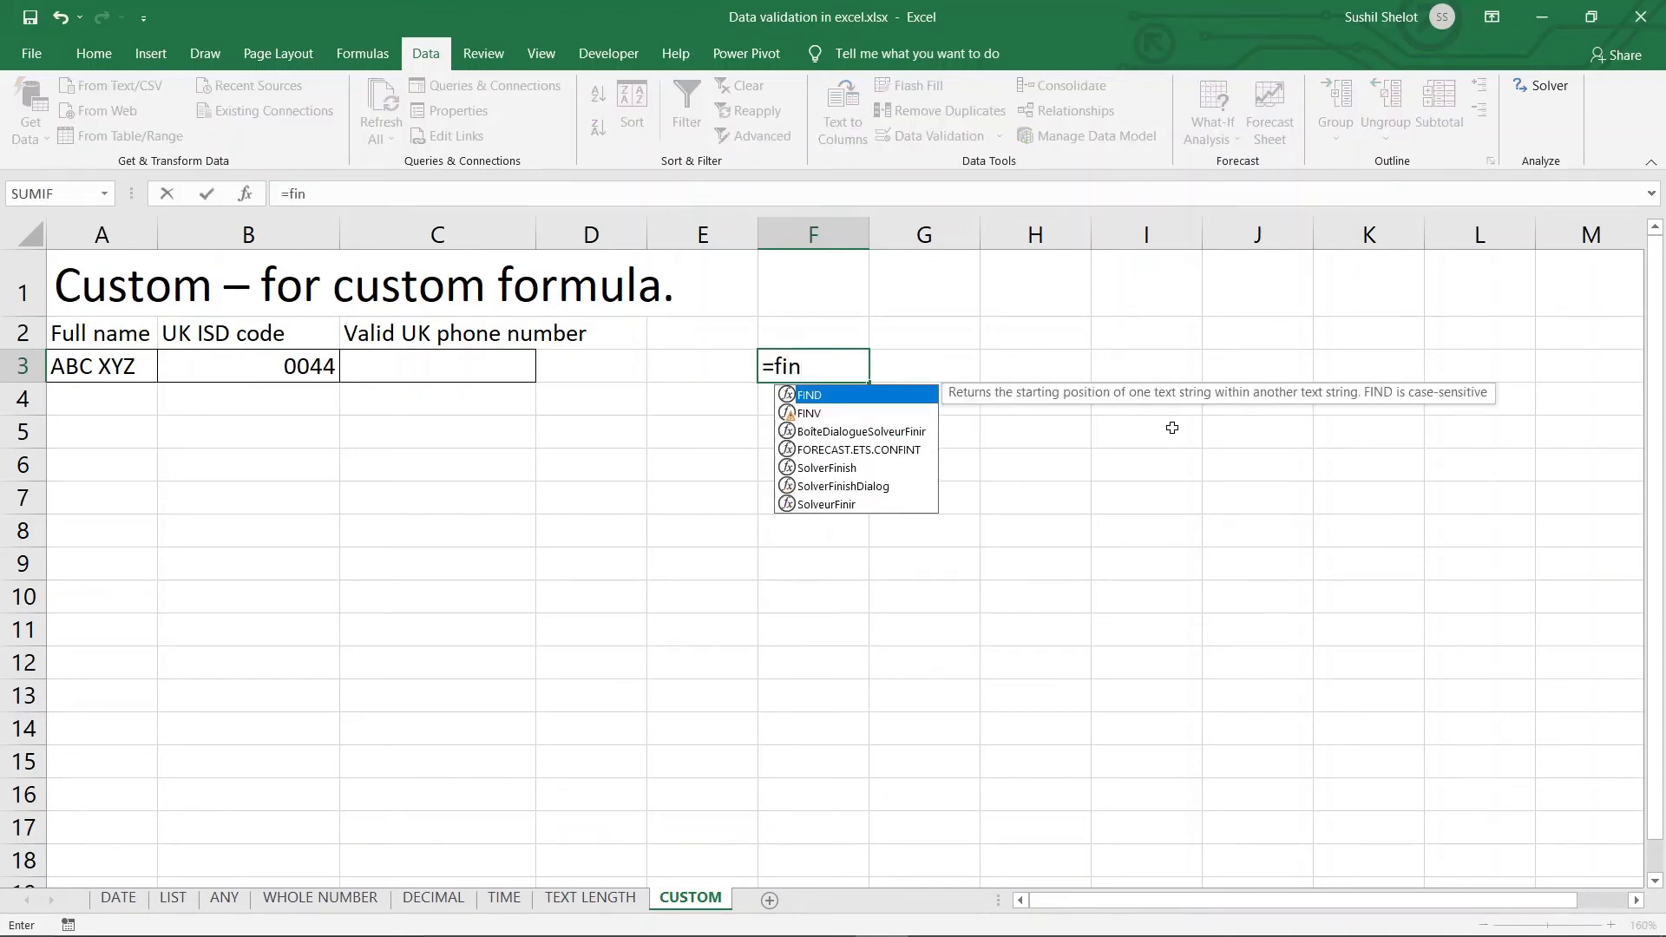
text(d)
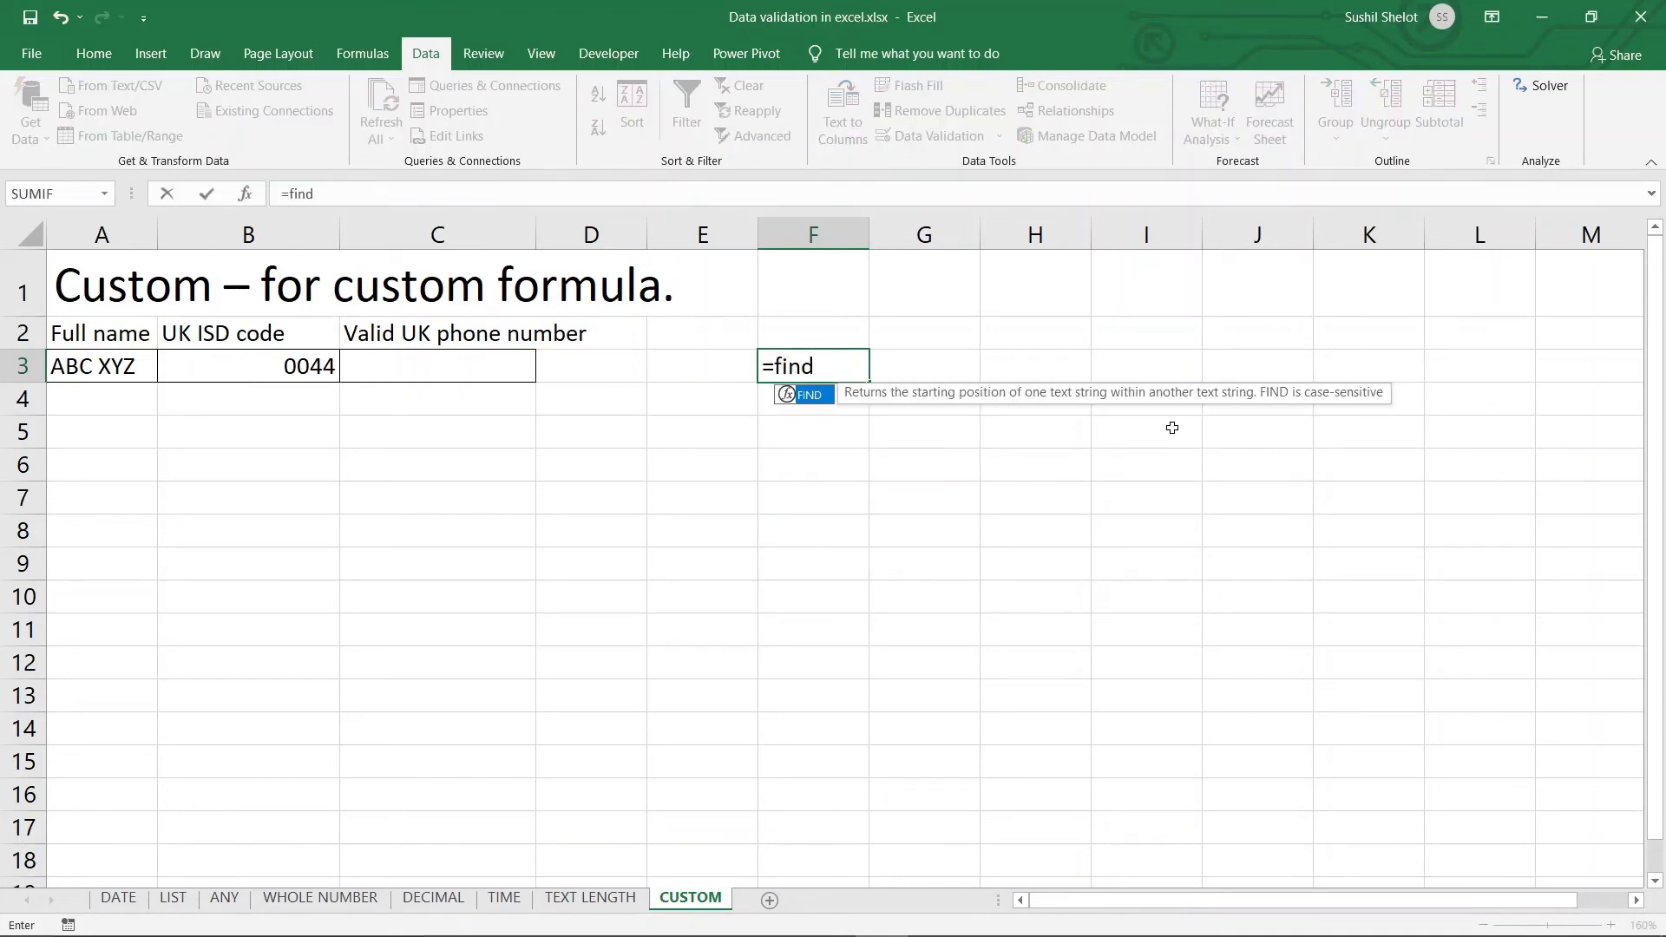
text(()
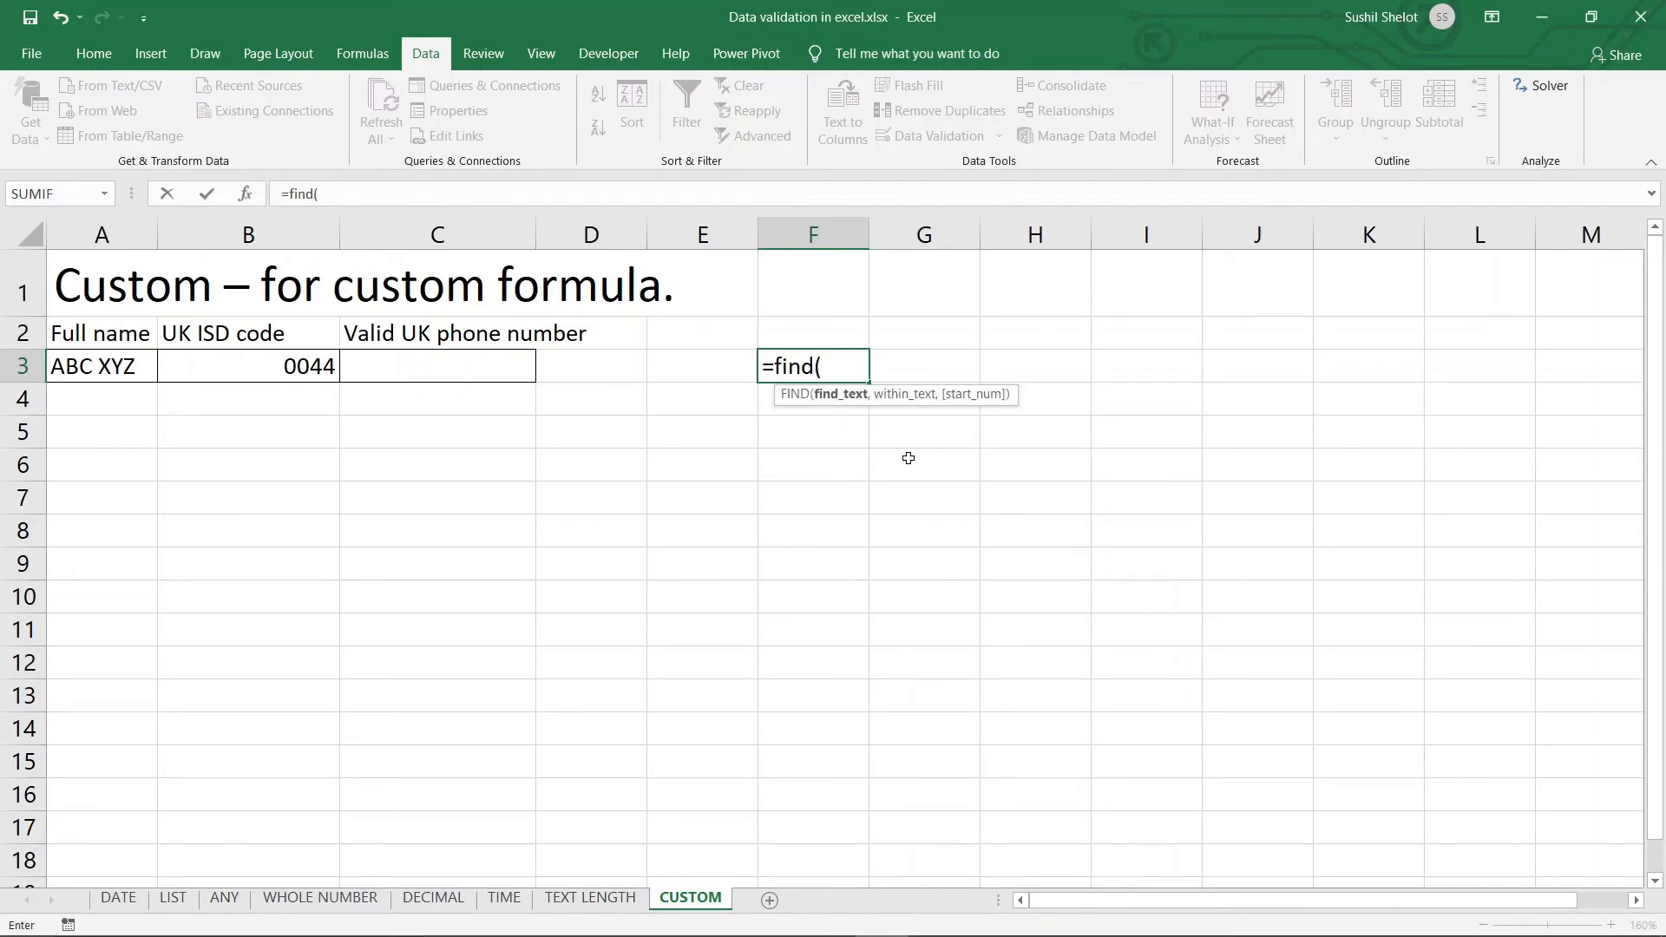
text("0044",)
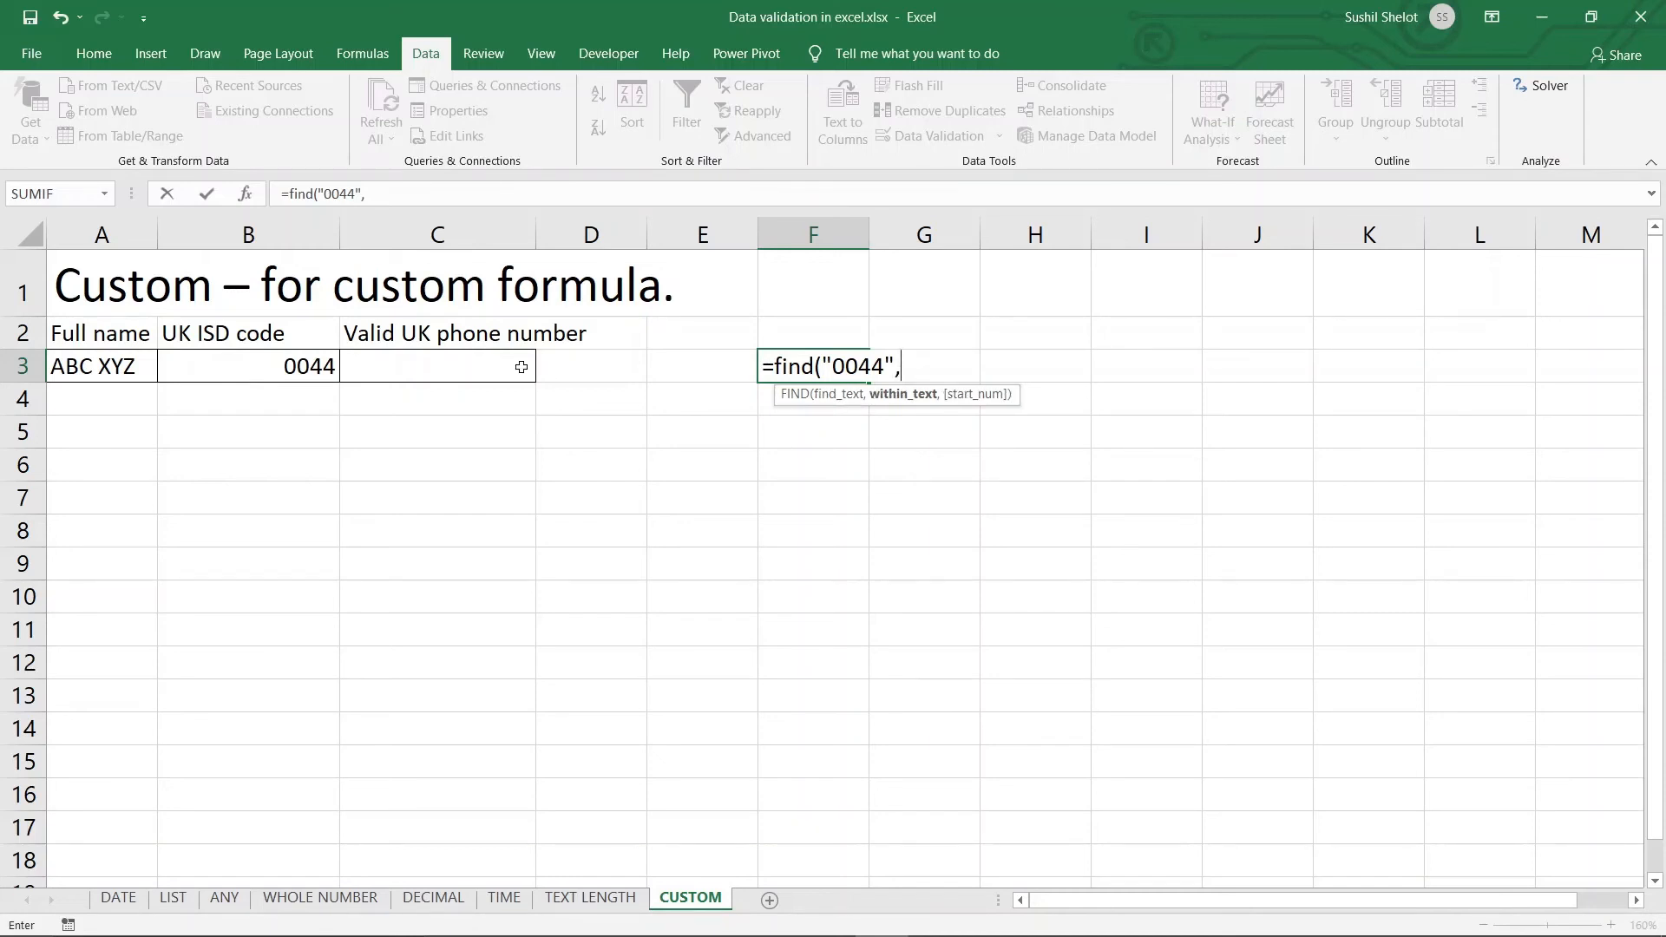
click(452, 369)
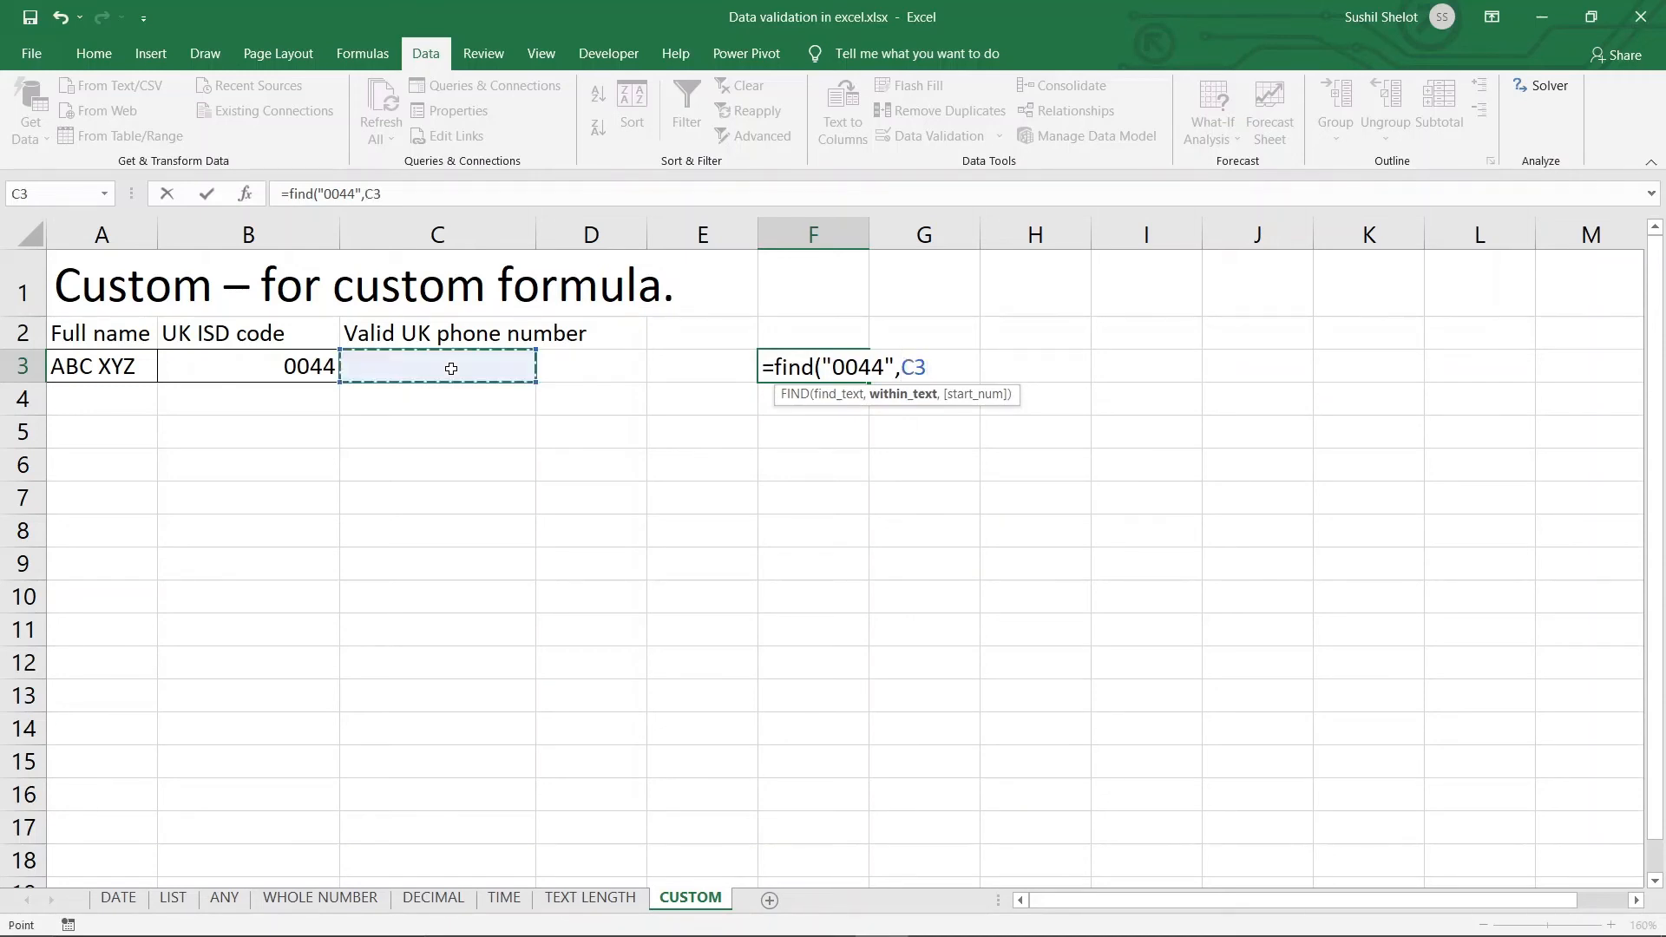
text())
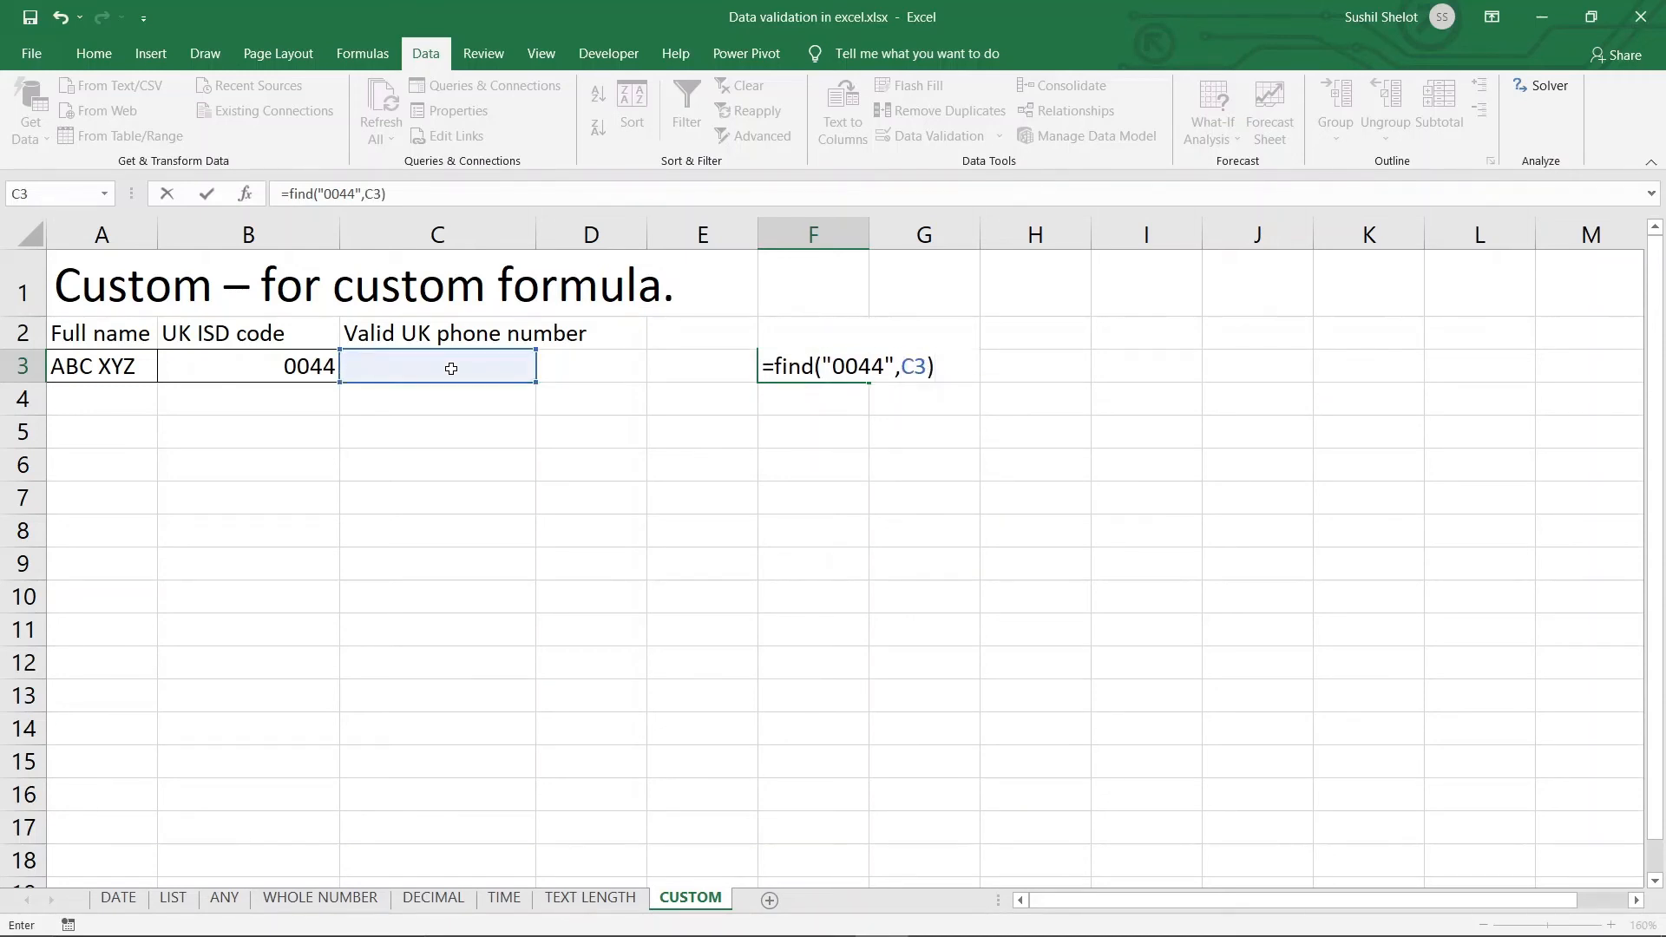
key(Return)
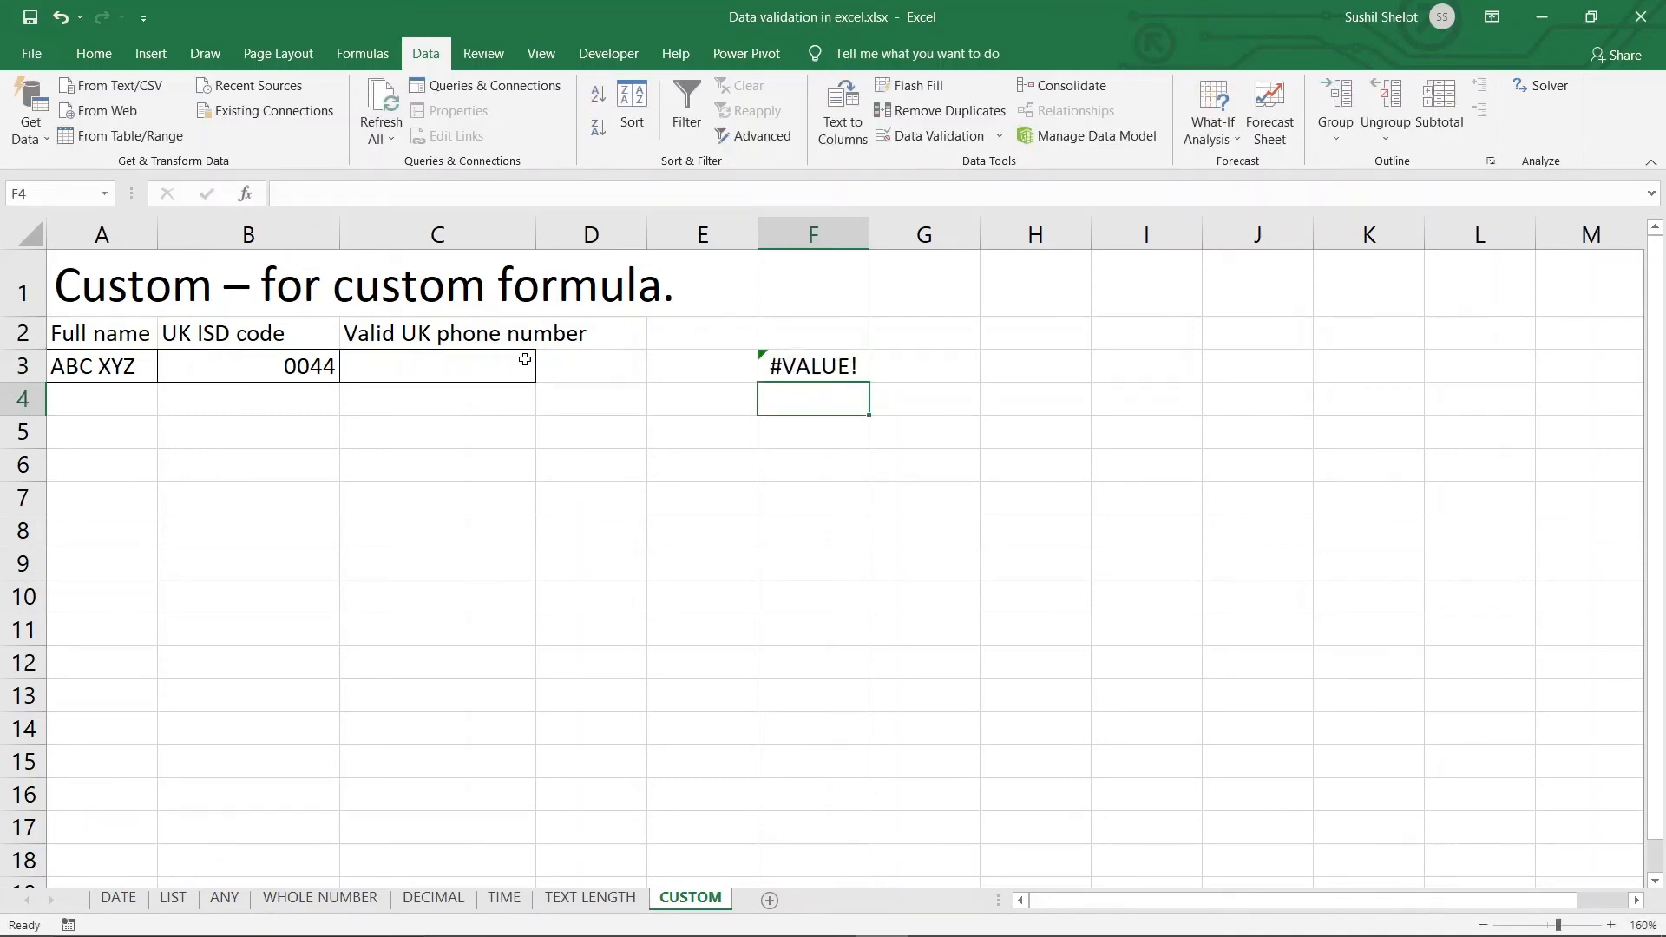
click(453, 366)
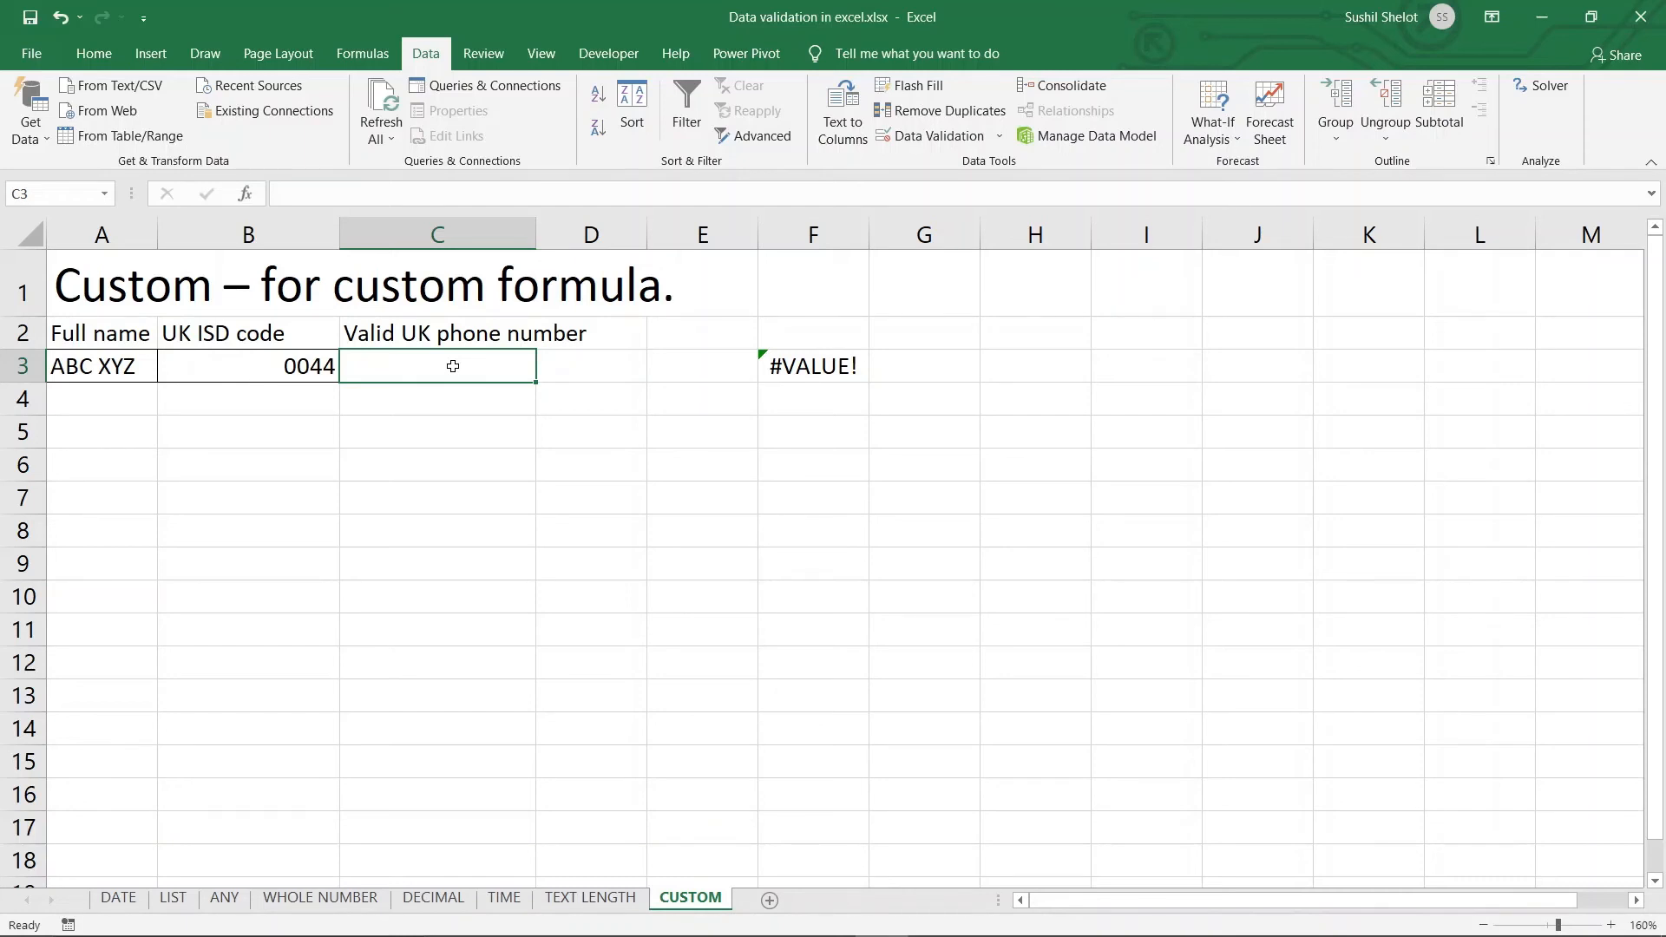
text(0044)
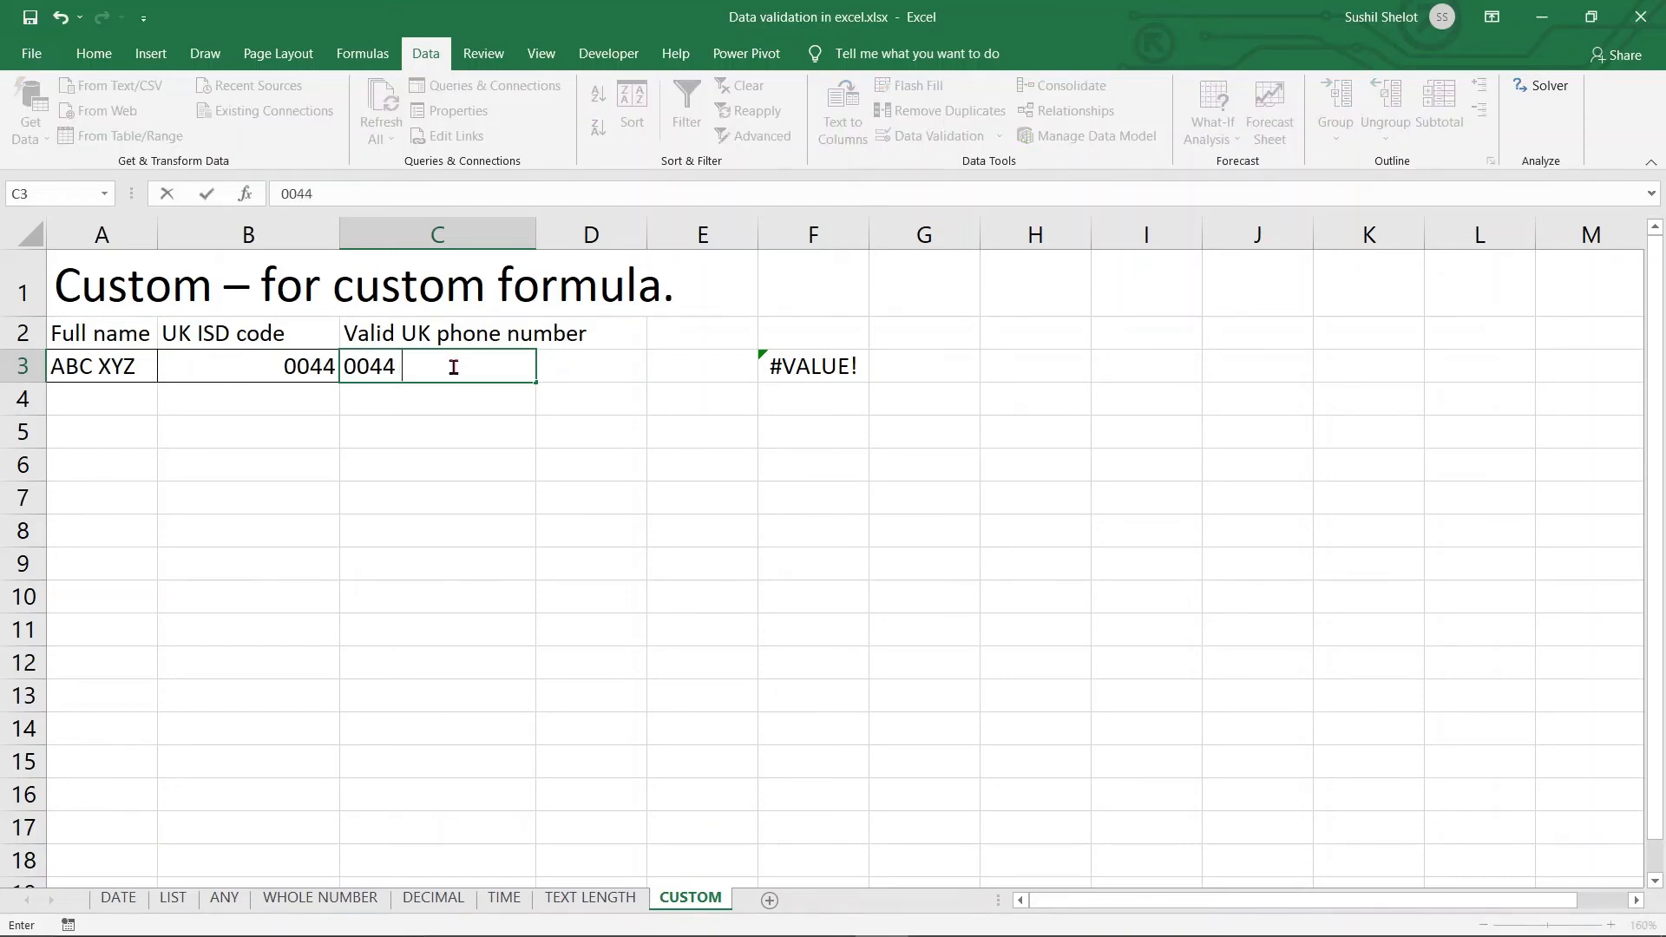
text( 123456789)
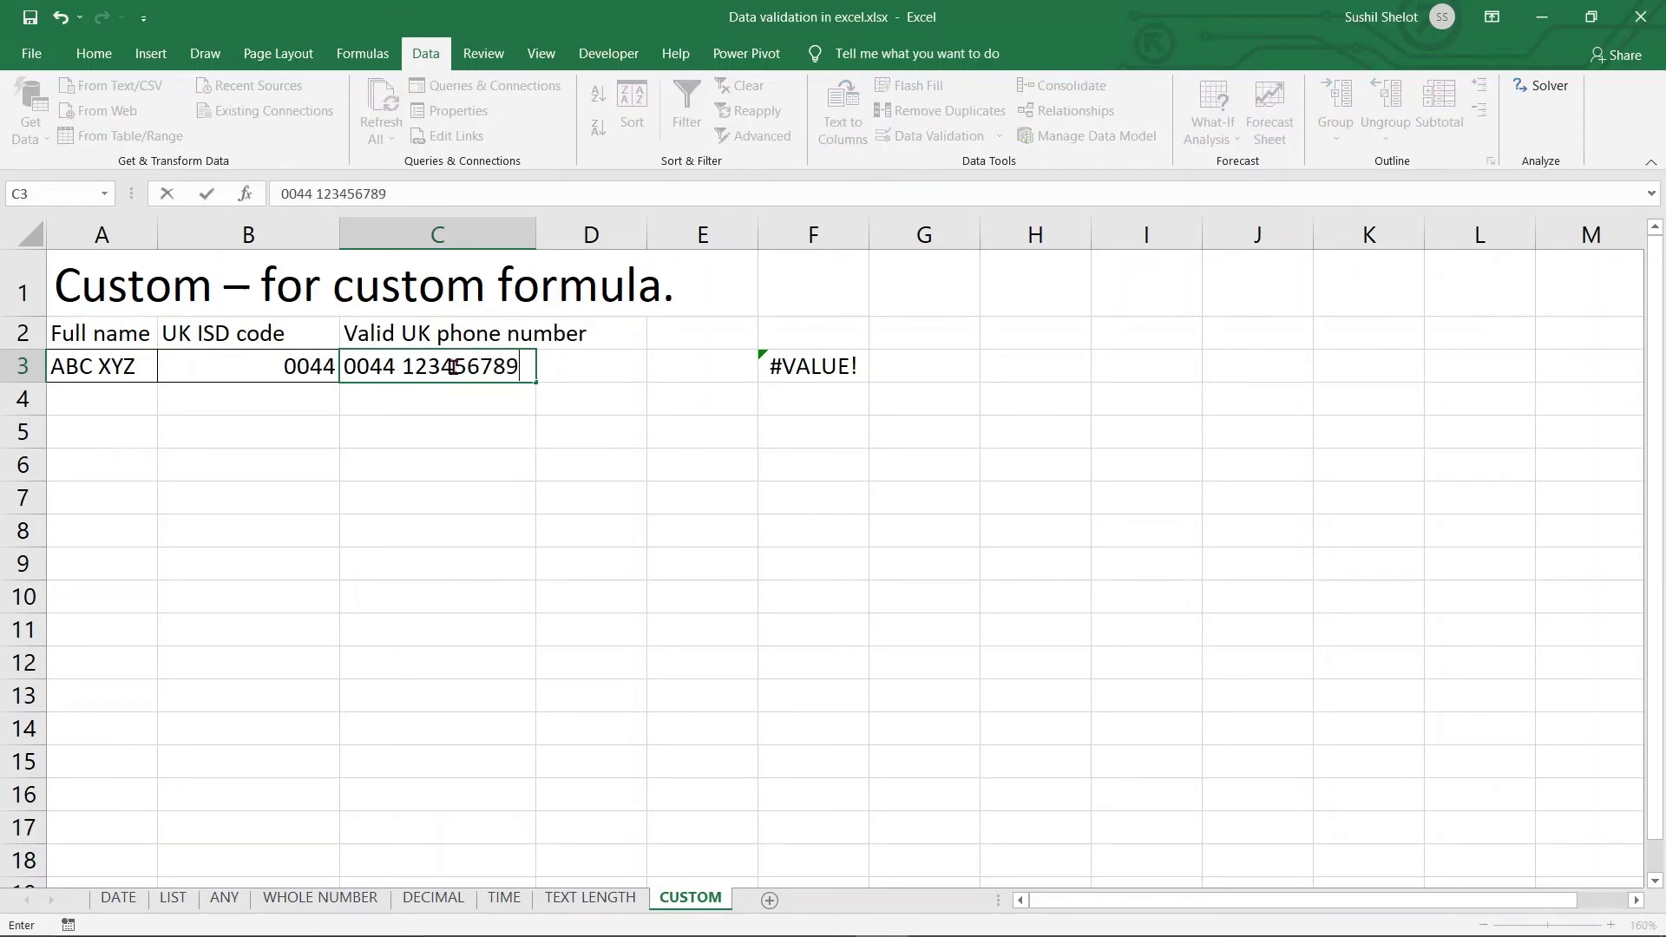
key(Return)
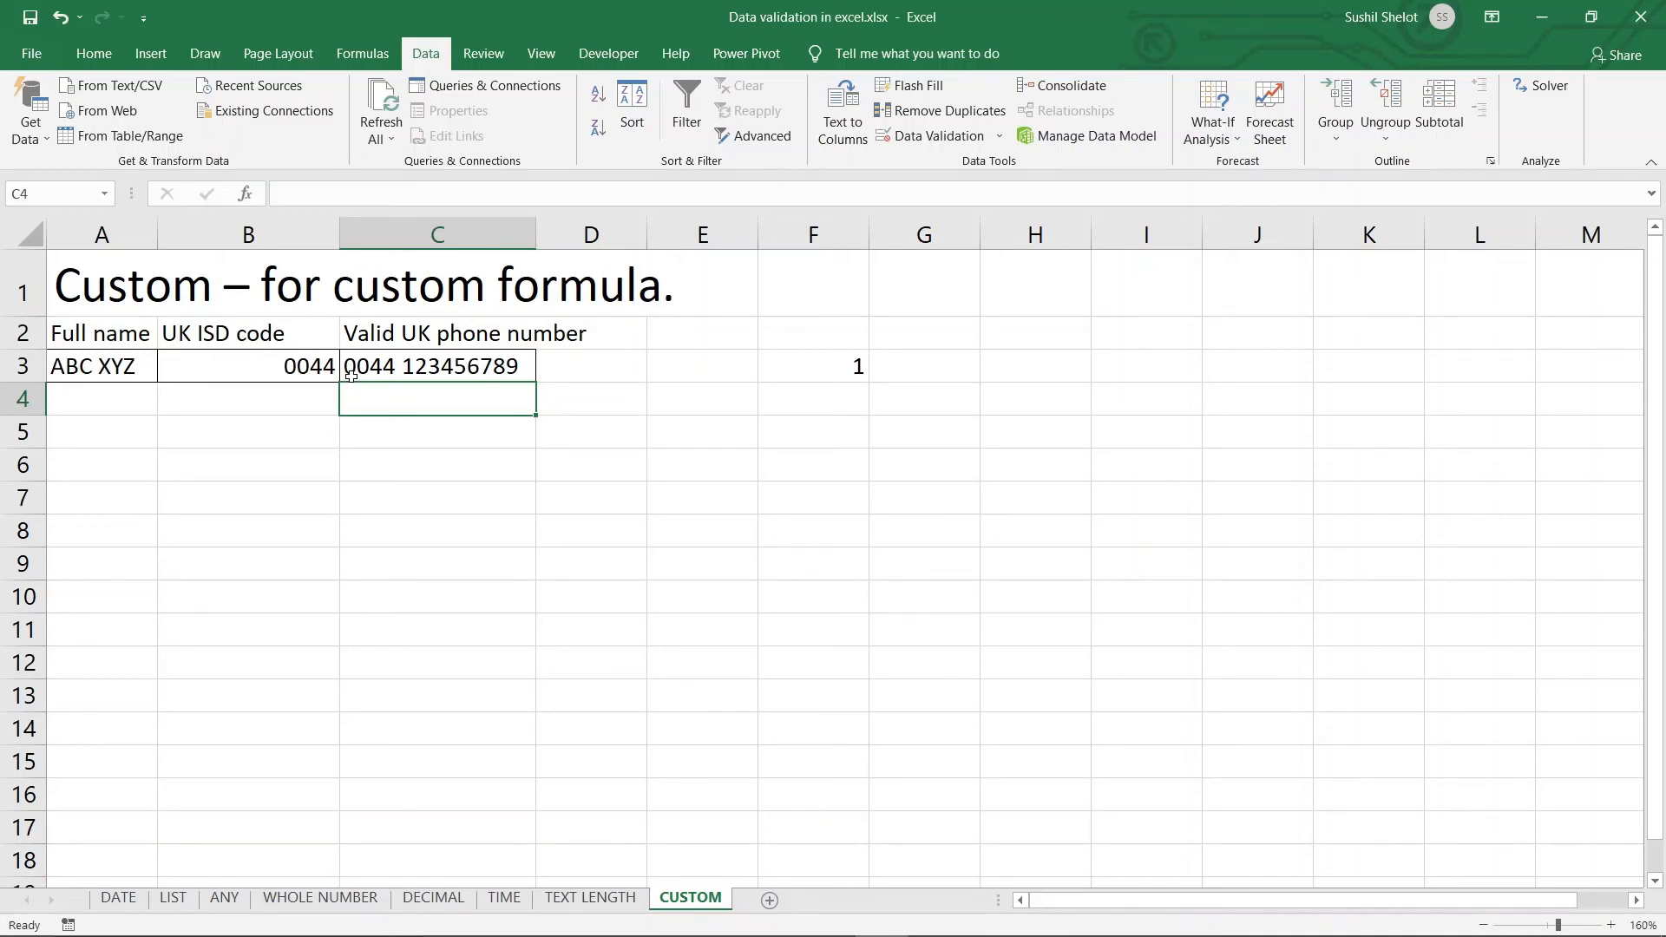
click(804, 364)
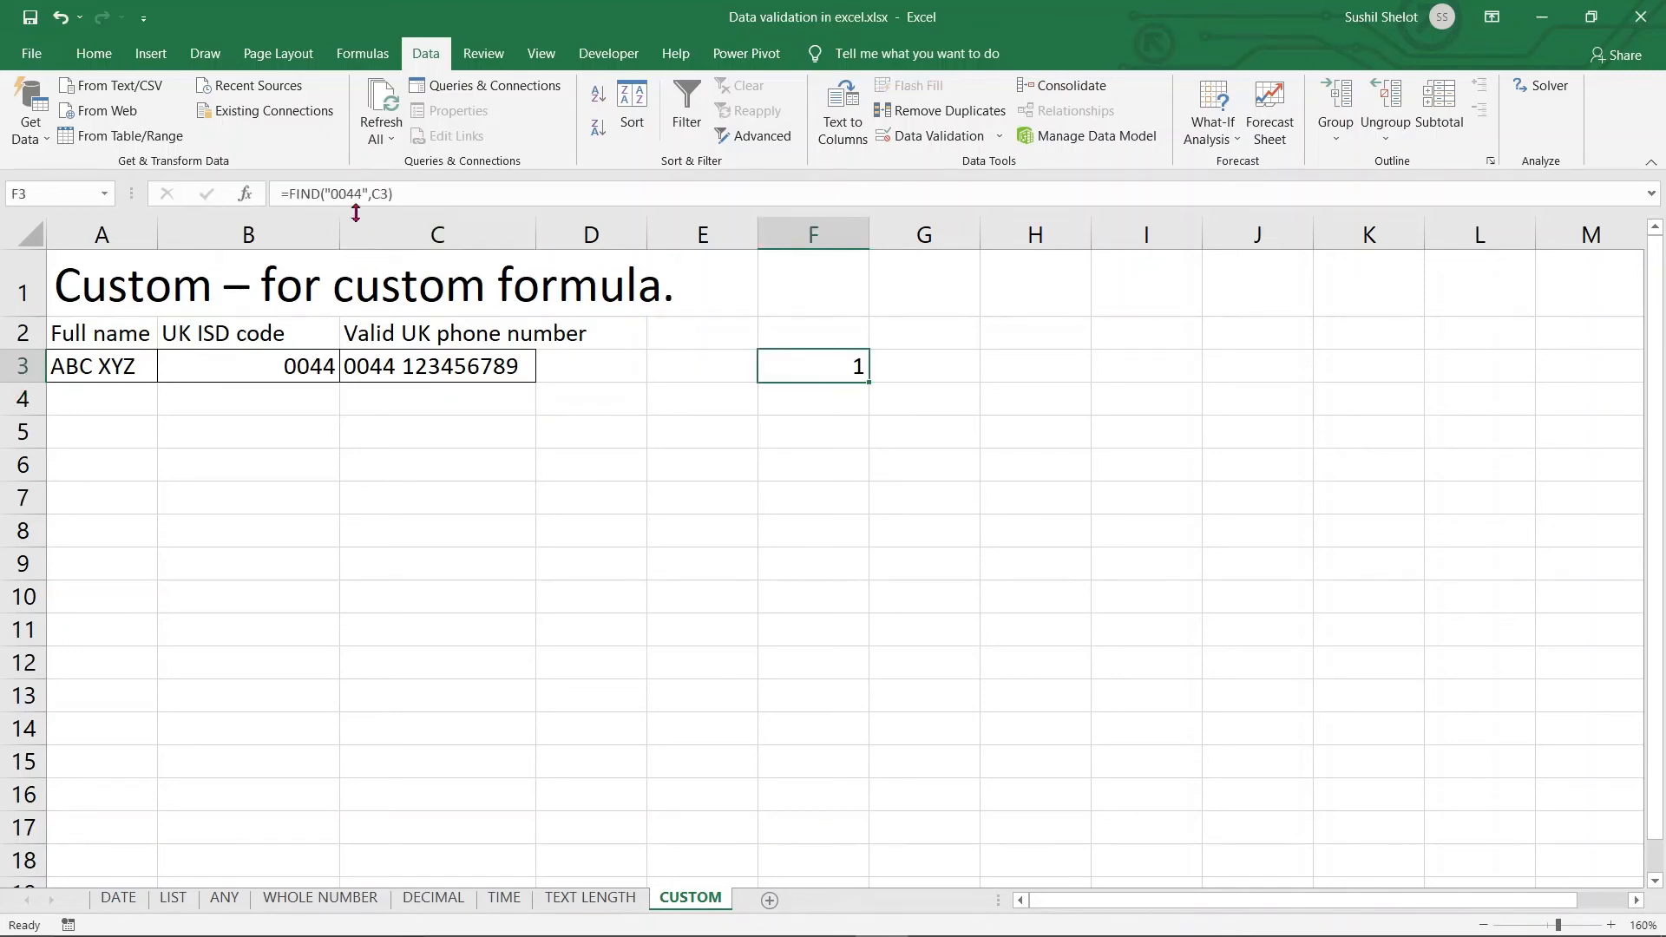
click(293, 194)
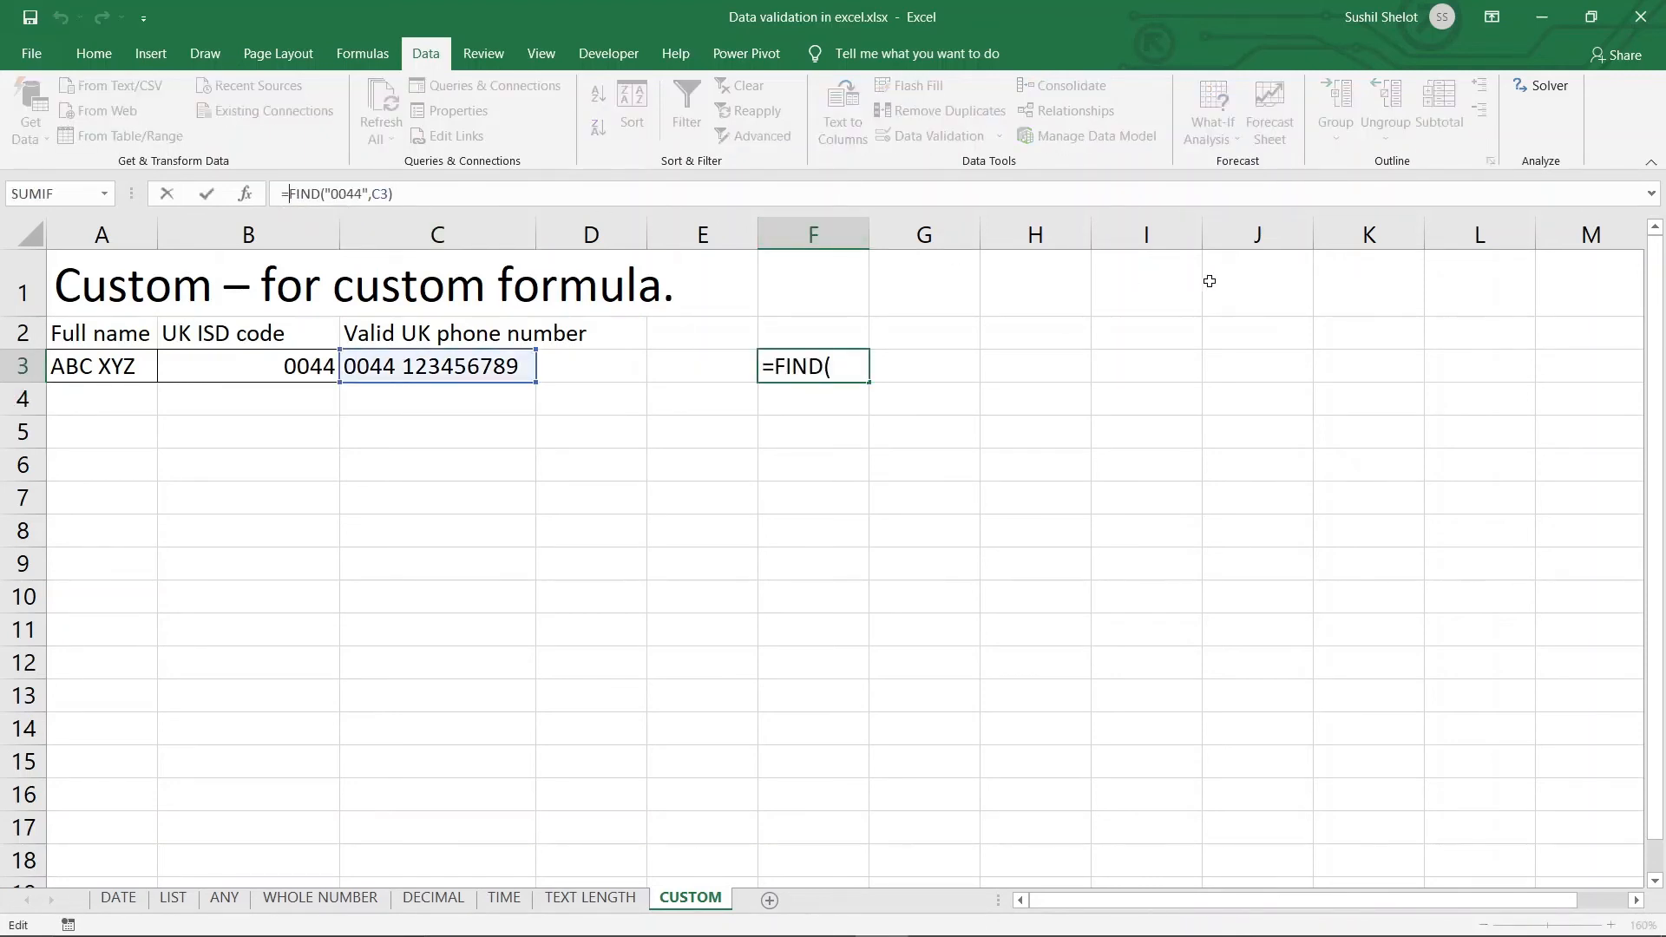
Wrap F3's formula as =ISNUMBER(FIND("0044",C3)) and select its text for reuse
text(is)
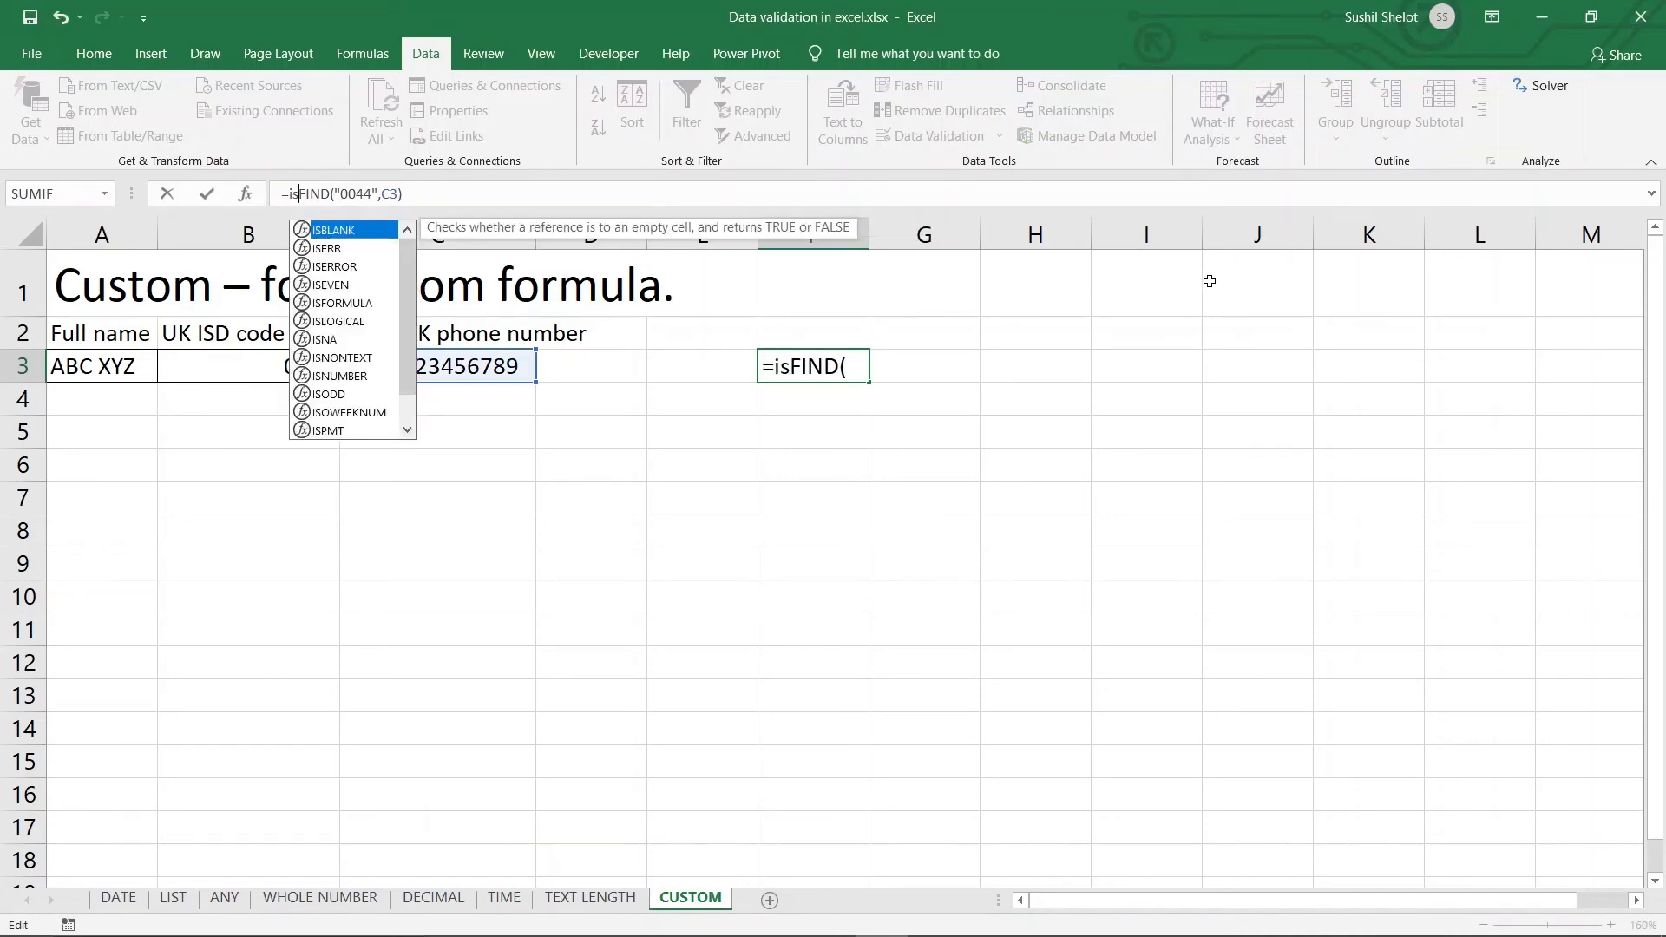
text(numbe)
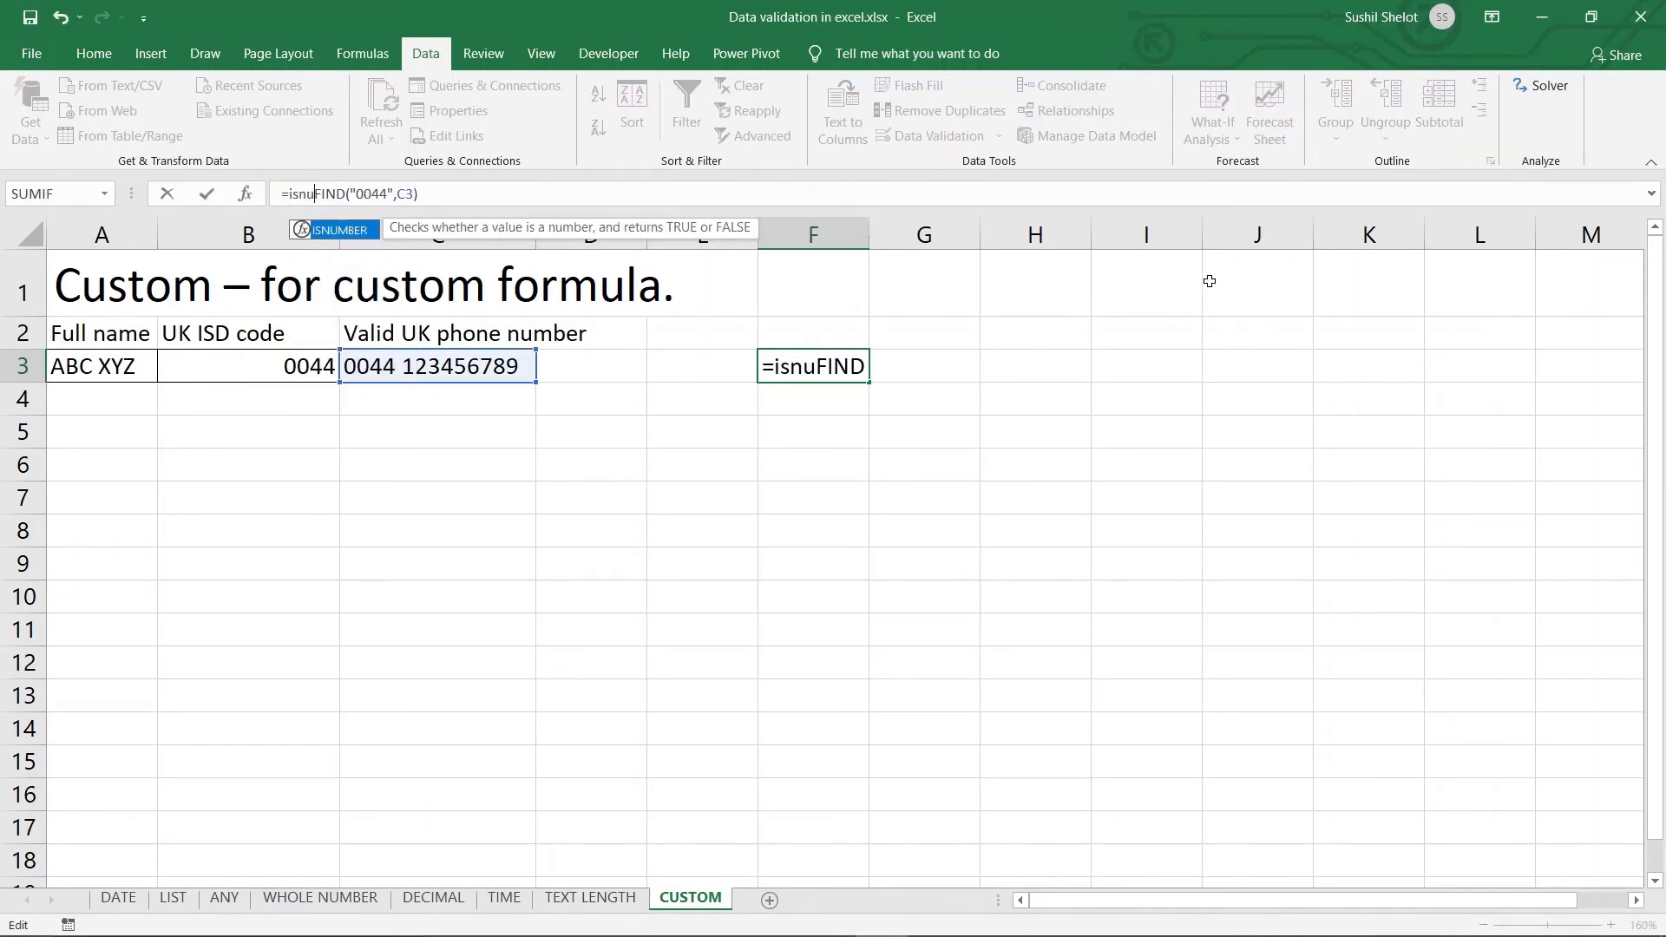
text(r)
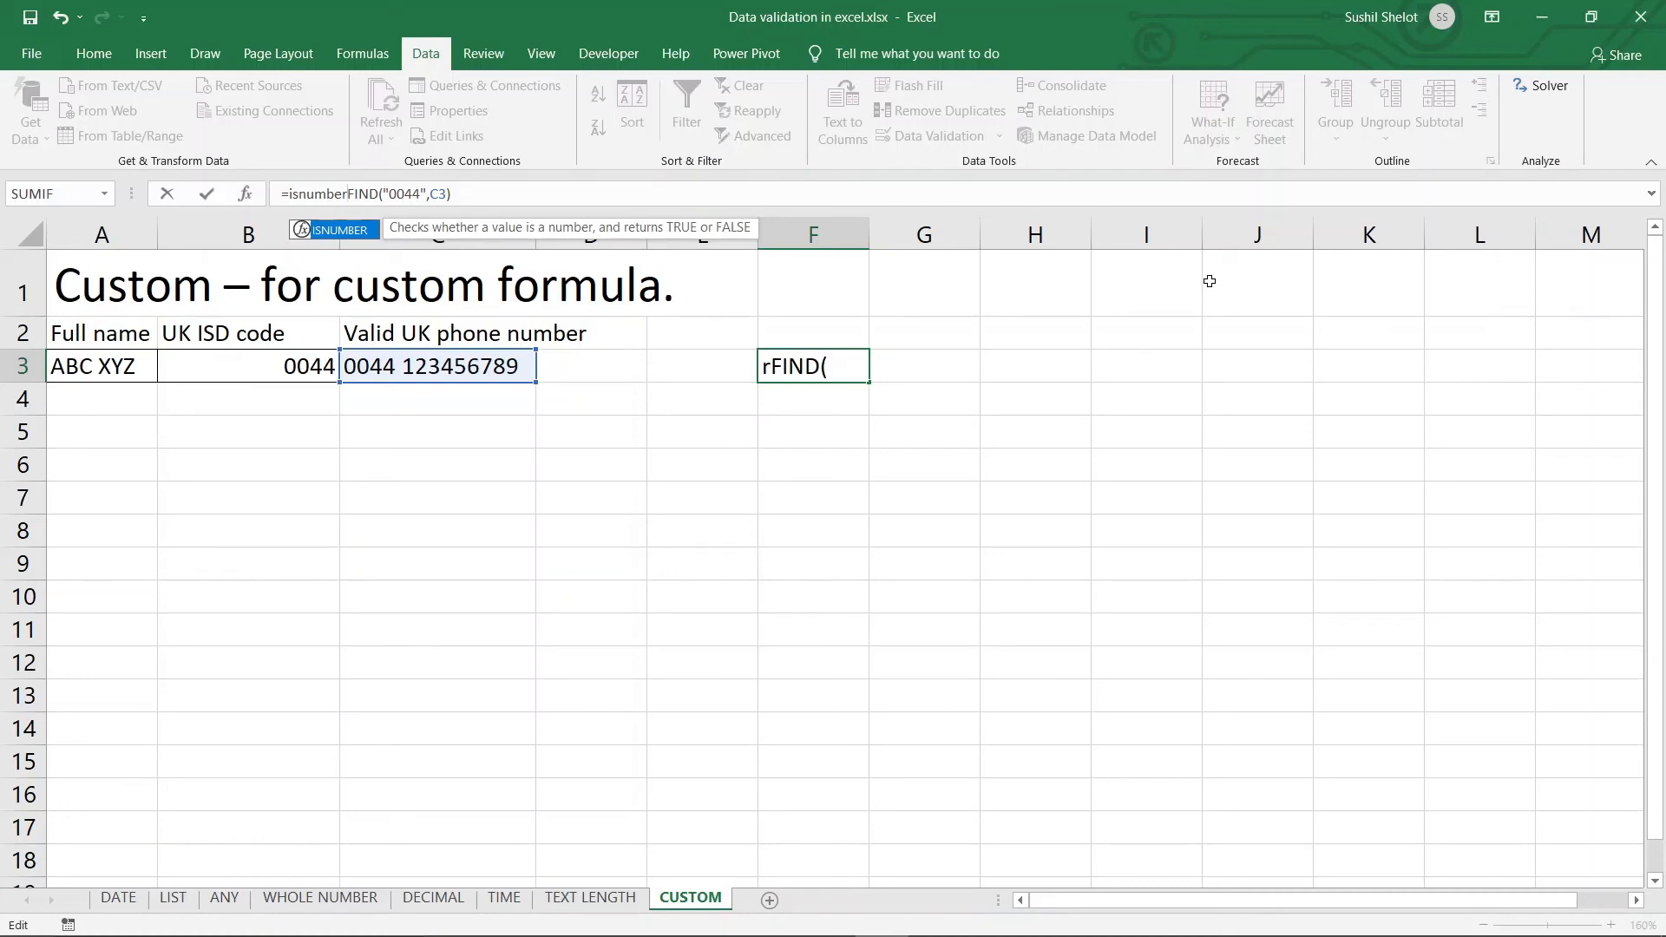
text(()
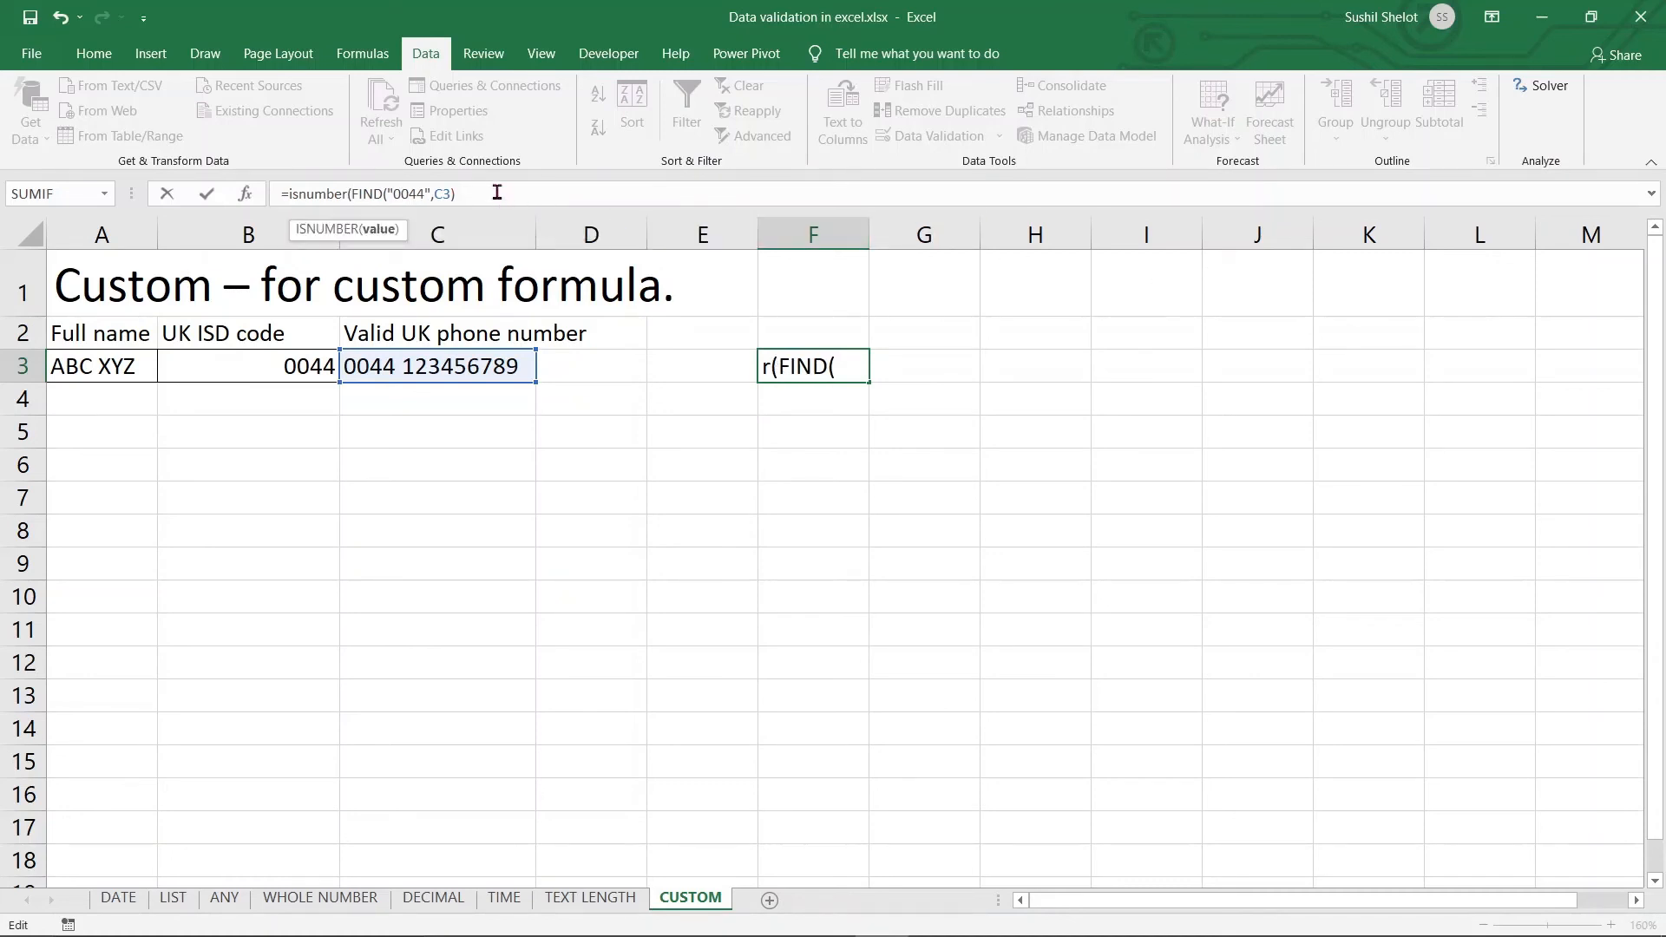
text()))
key(Return)
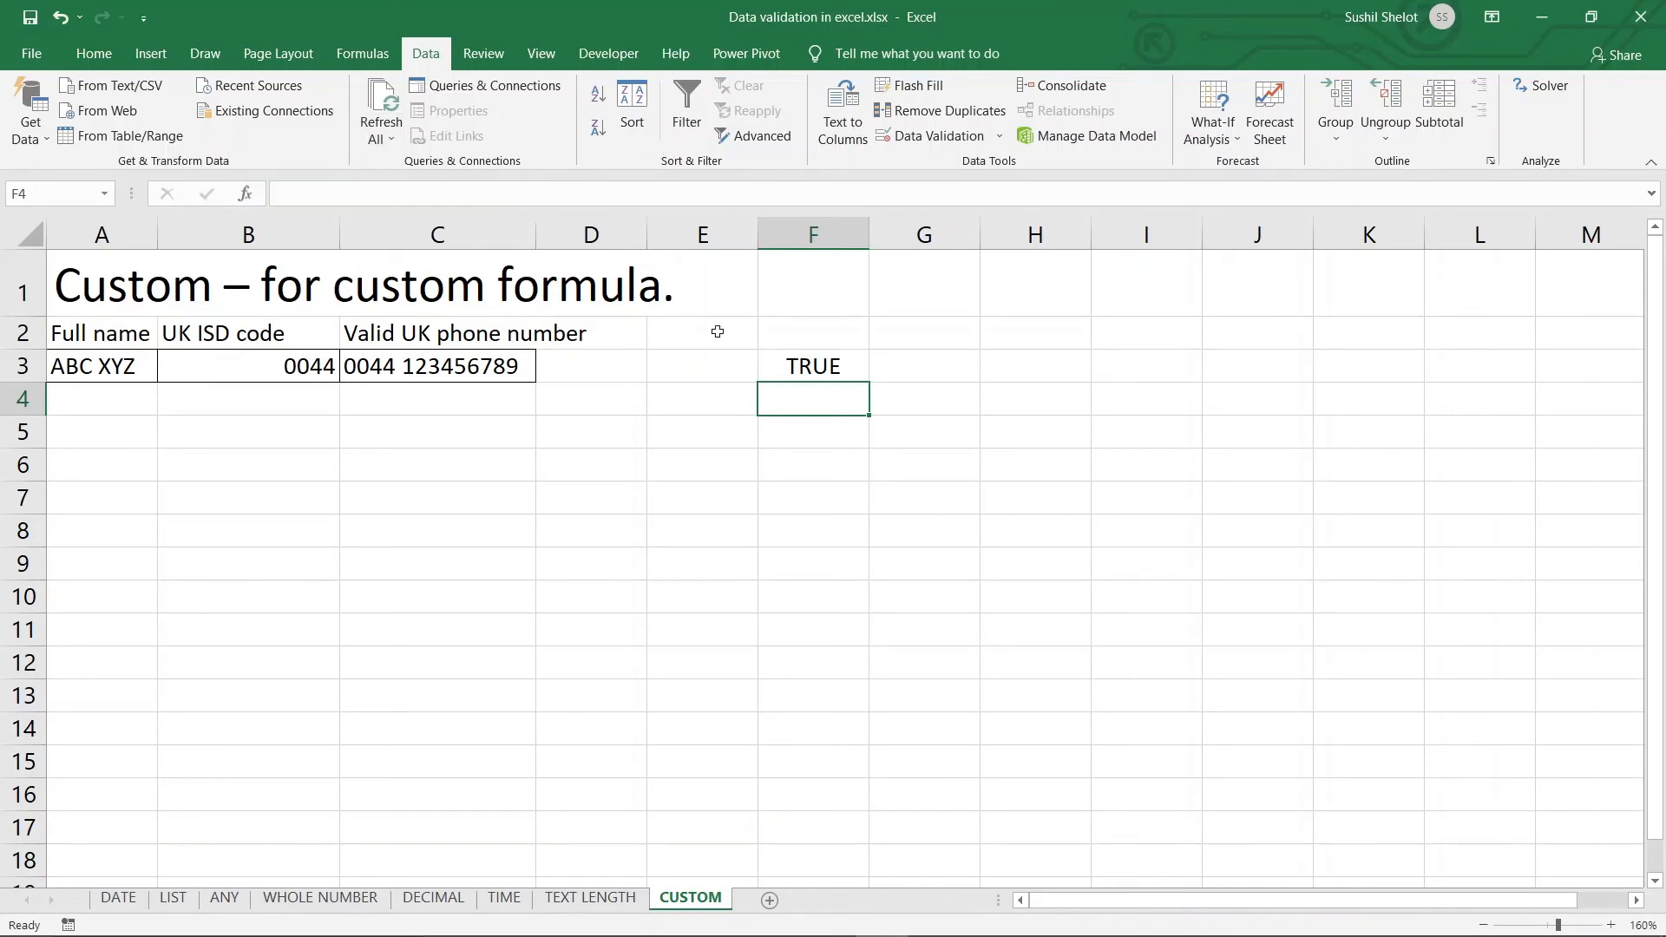
click(825, 372)
drag(498, 193, 280, 193)
key(ctrl+c)
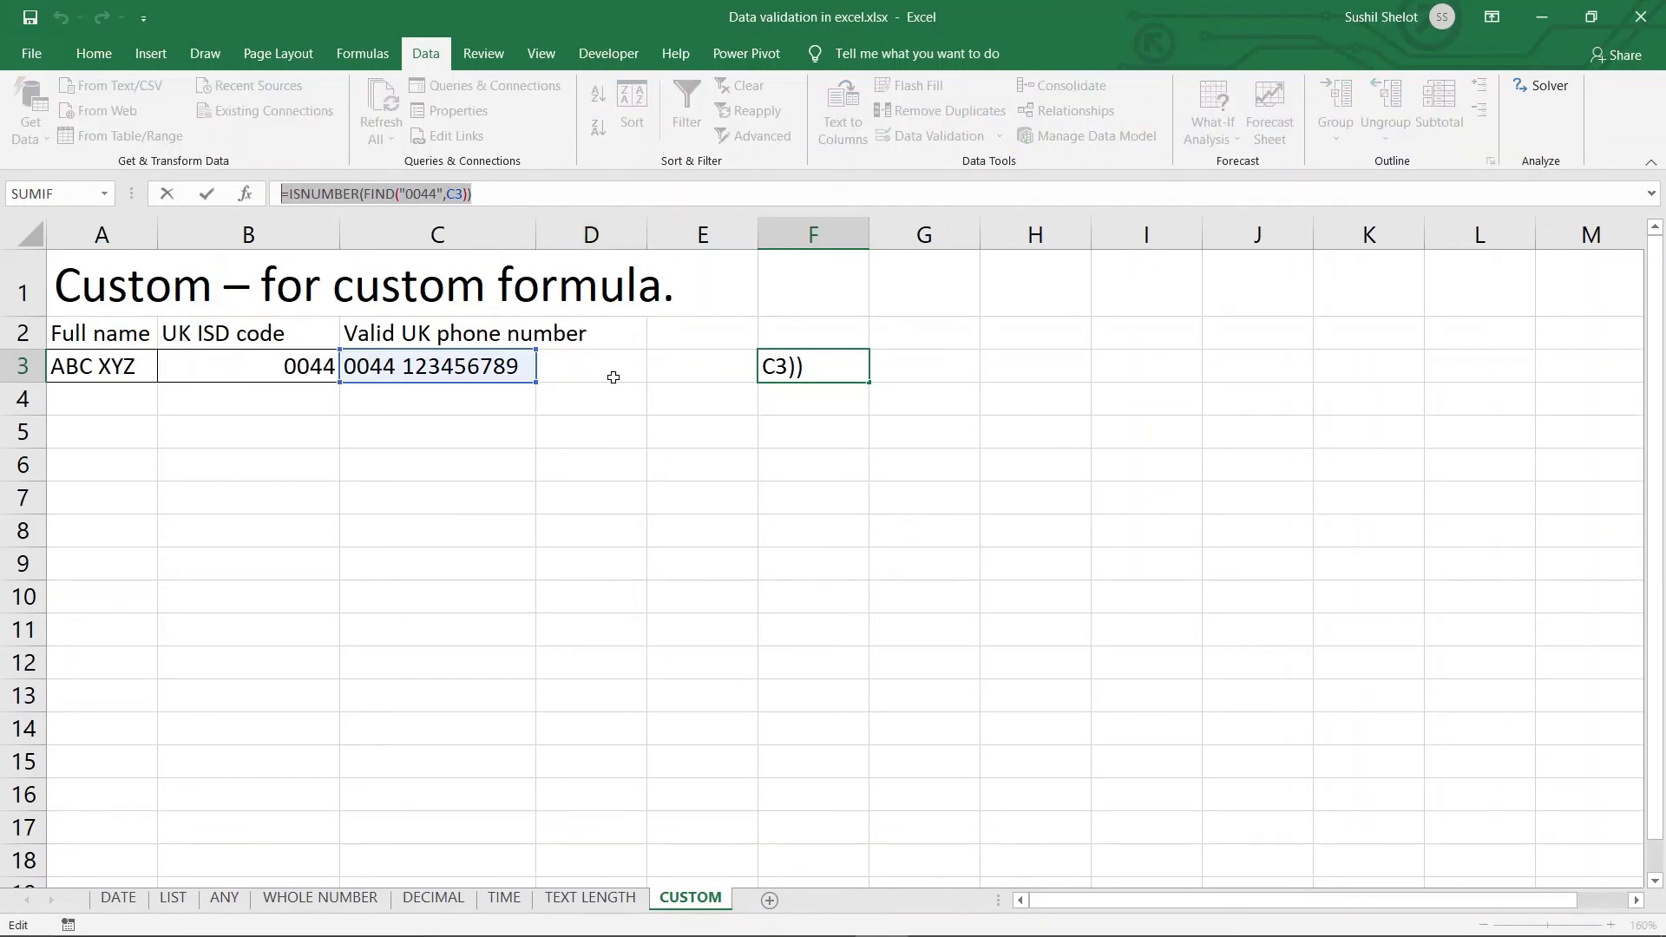
key(Escape)
click(469, 369)
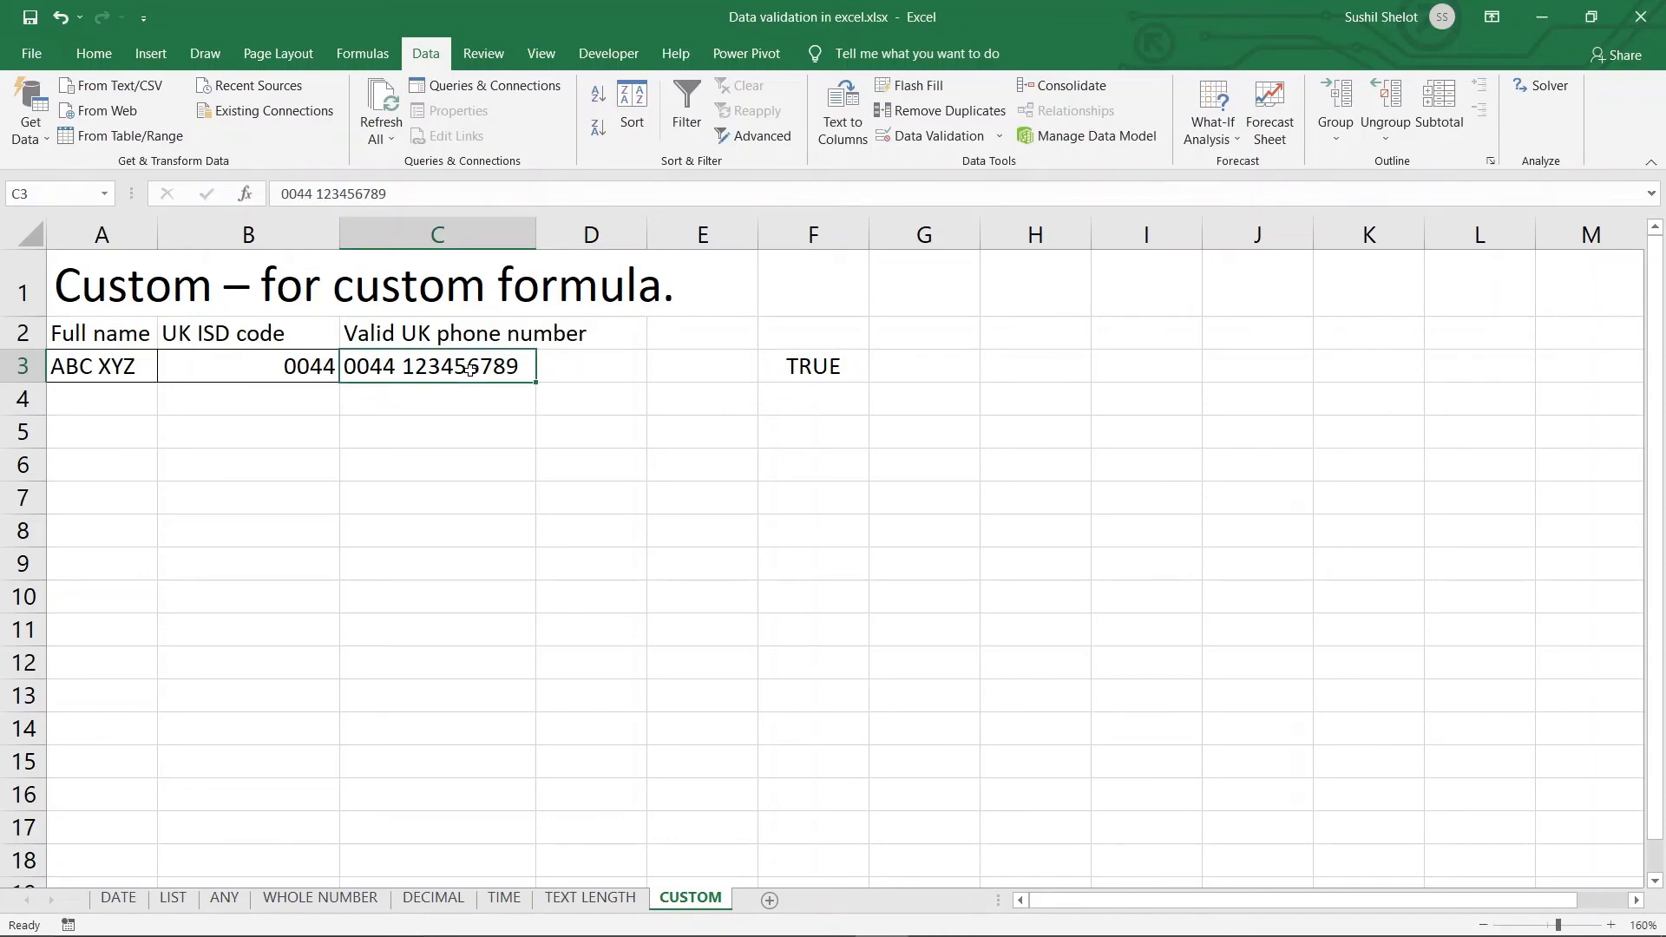
key(Delete)
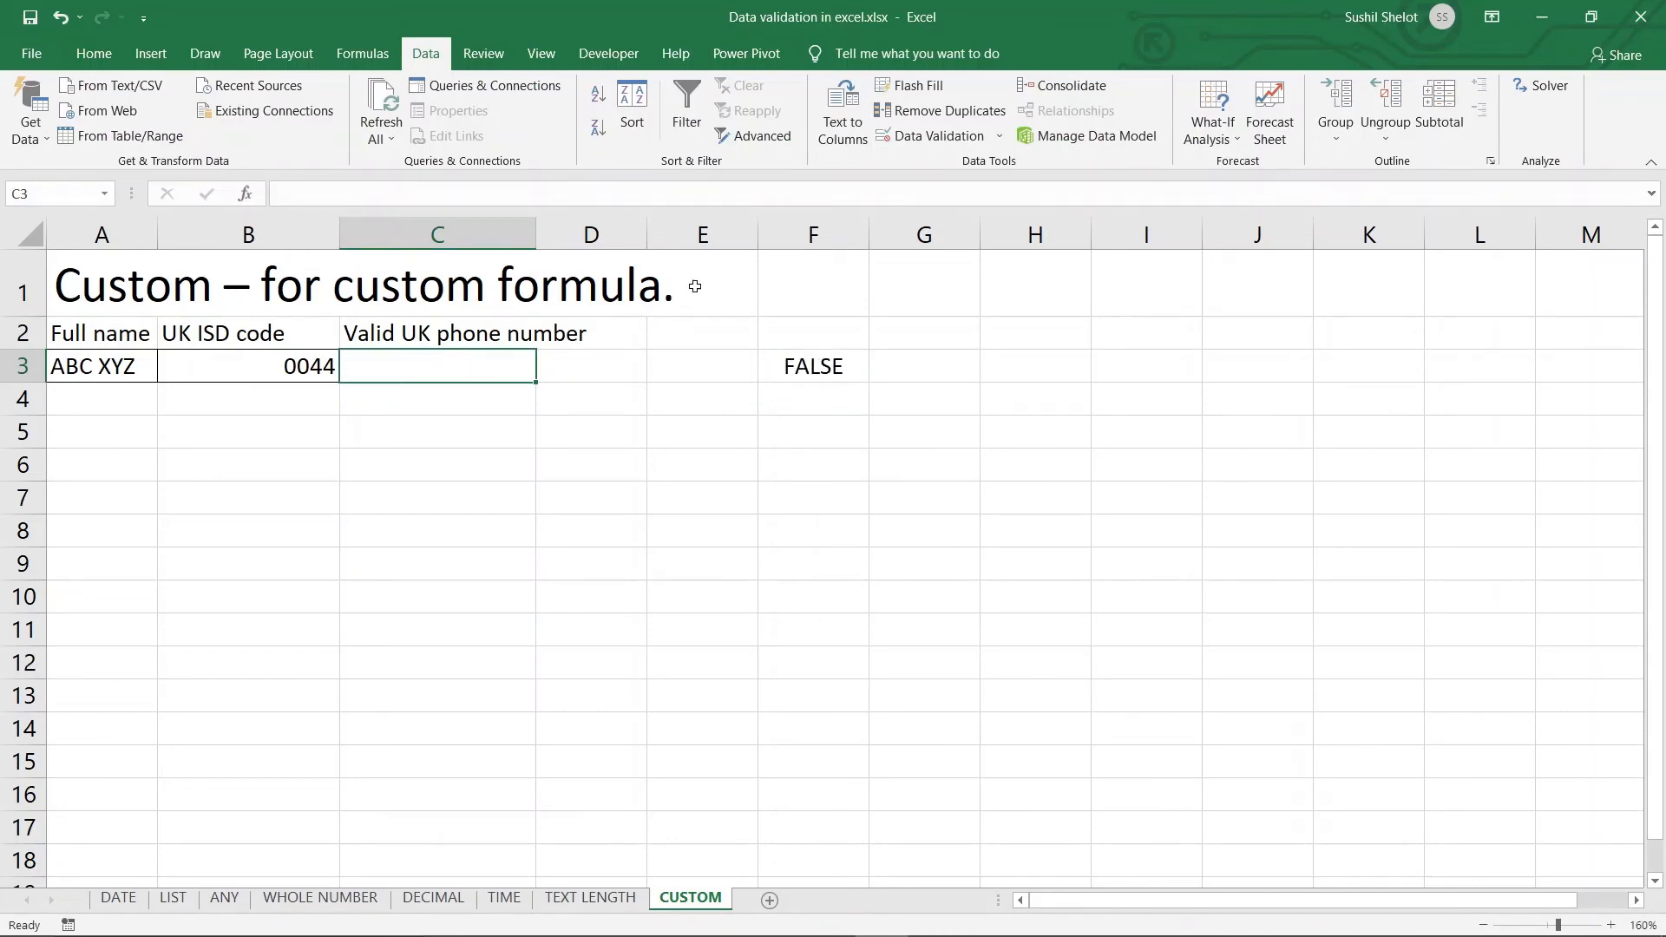
click(950, 137)
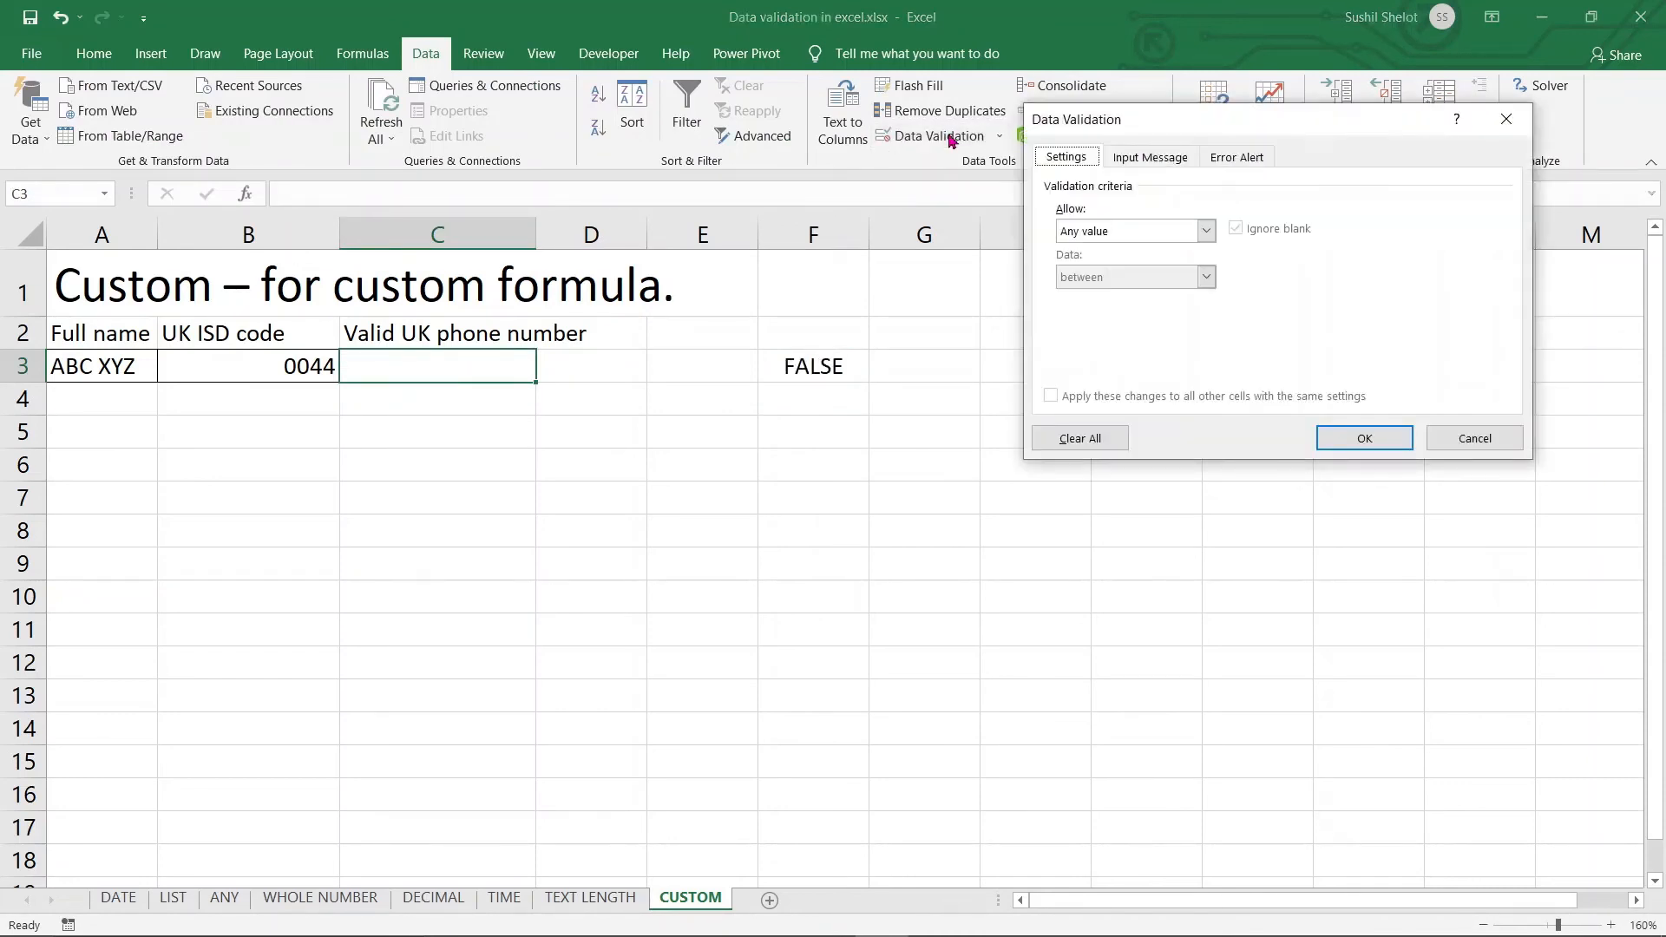
Give C3 a Custom validation rule with the formula =ISNUMBER(FIND("0044",C3))
click(1205, 231)
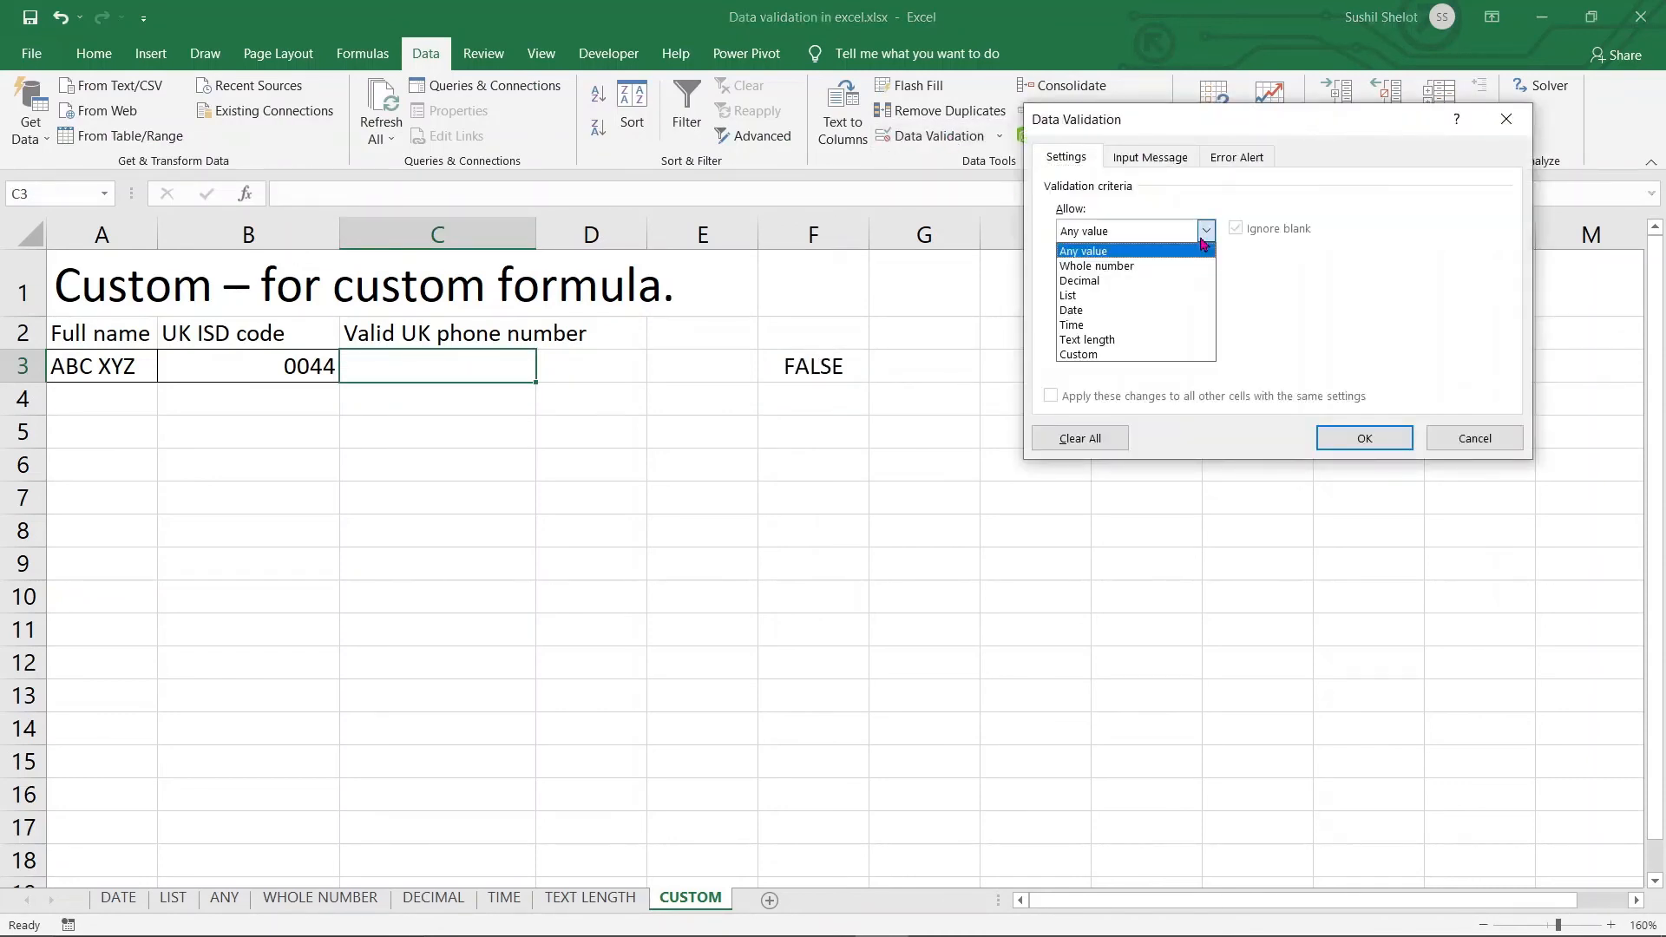
click(1146, 354)
click(1134, 323)
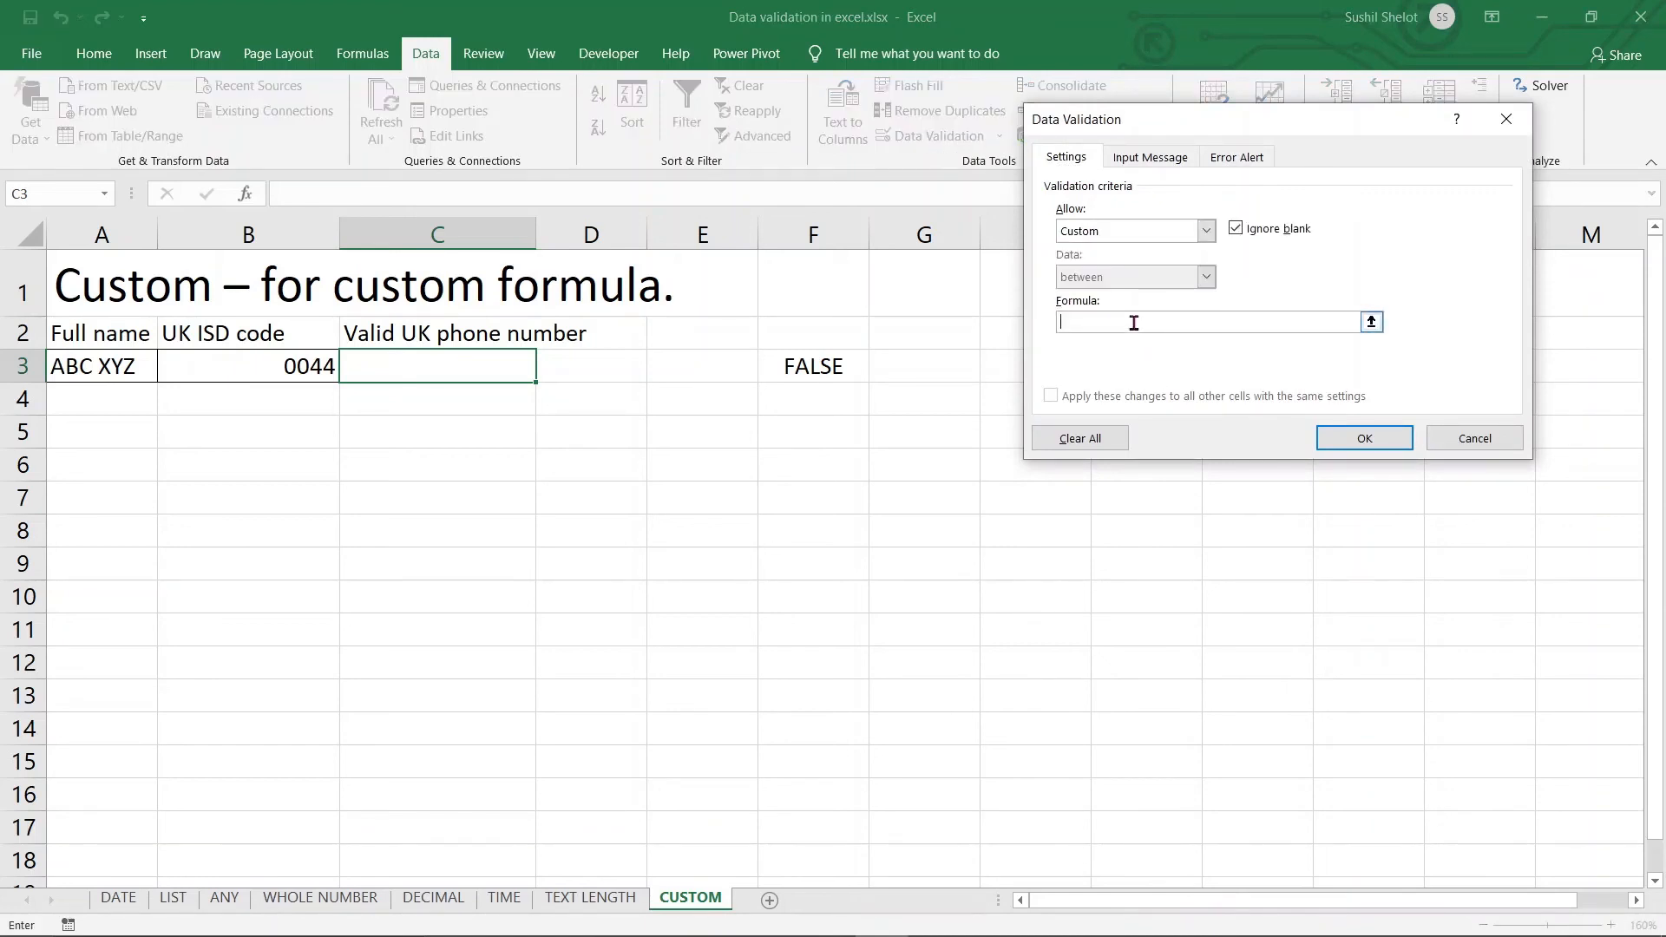
key(ctrl+v)
click(1365, 438)
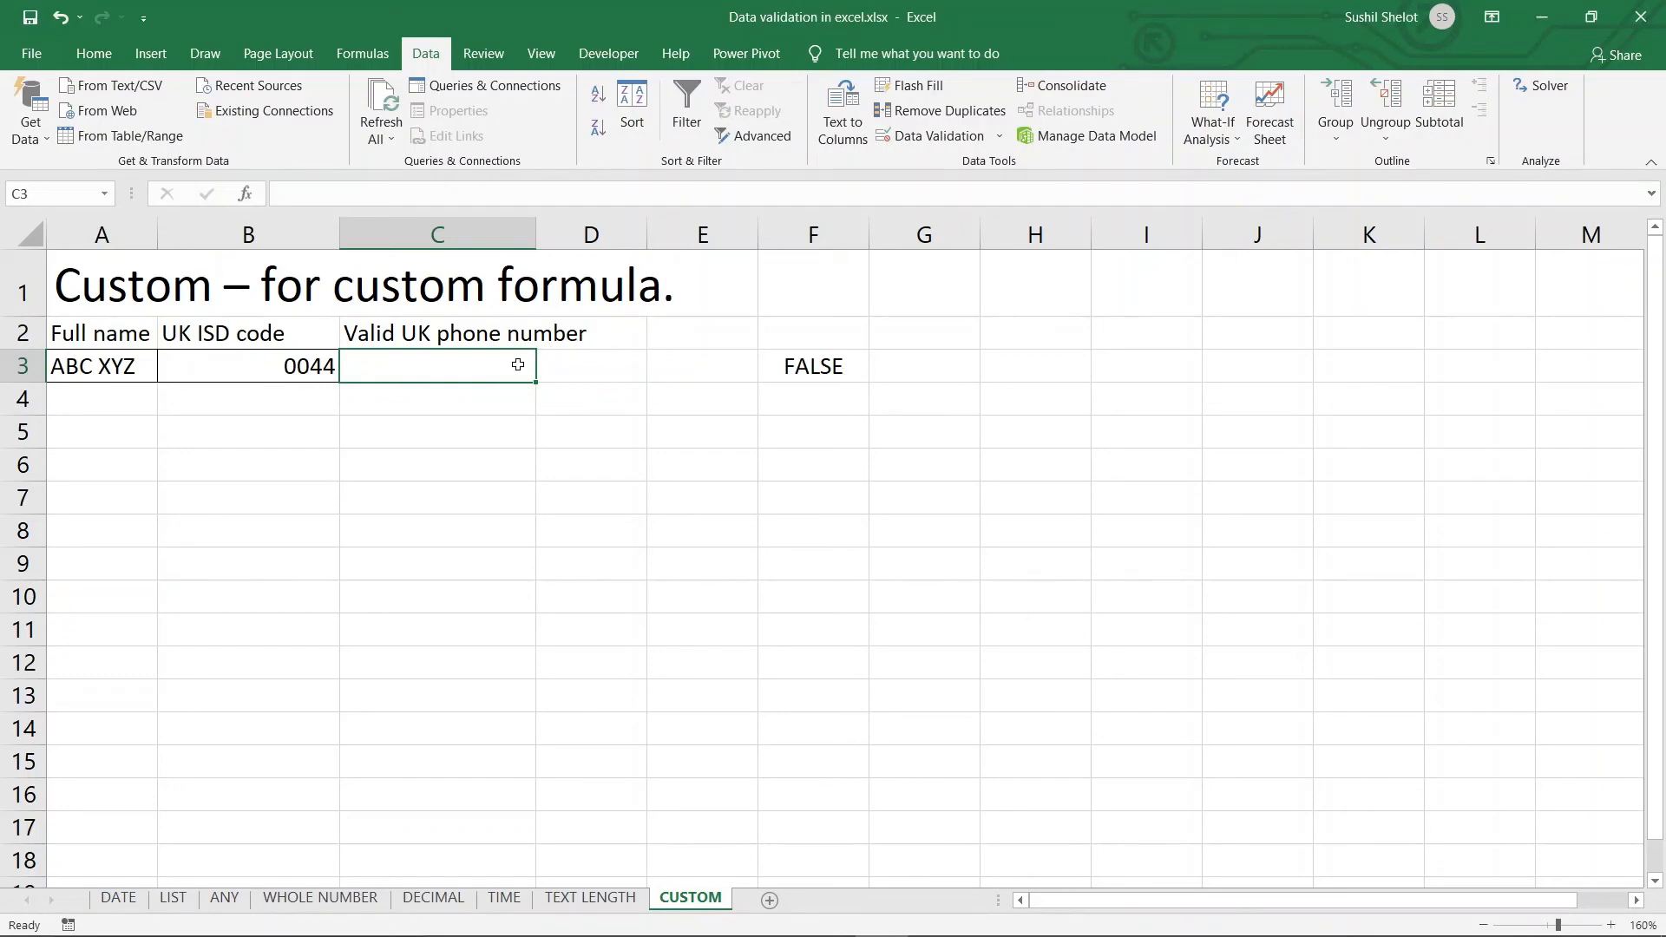
click(836, 368)
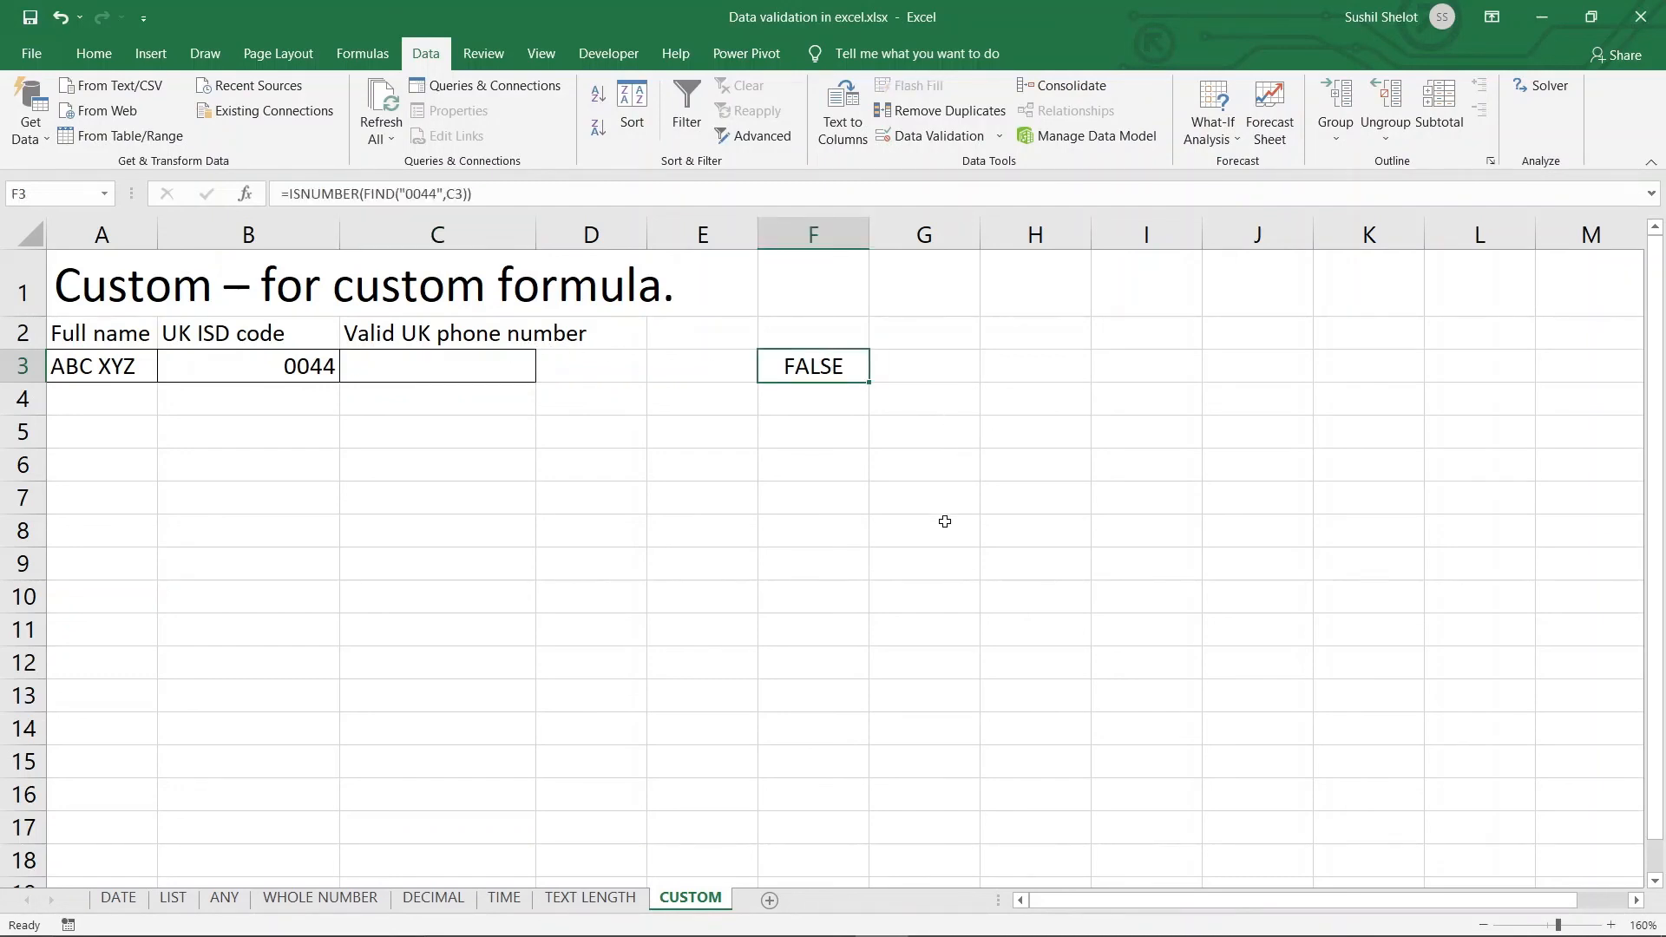
click(519, 371)
Set C3's error alert to Information style with message 'This is not valid UK number'
click(967, 138)
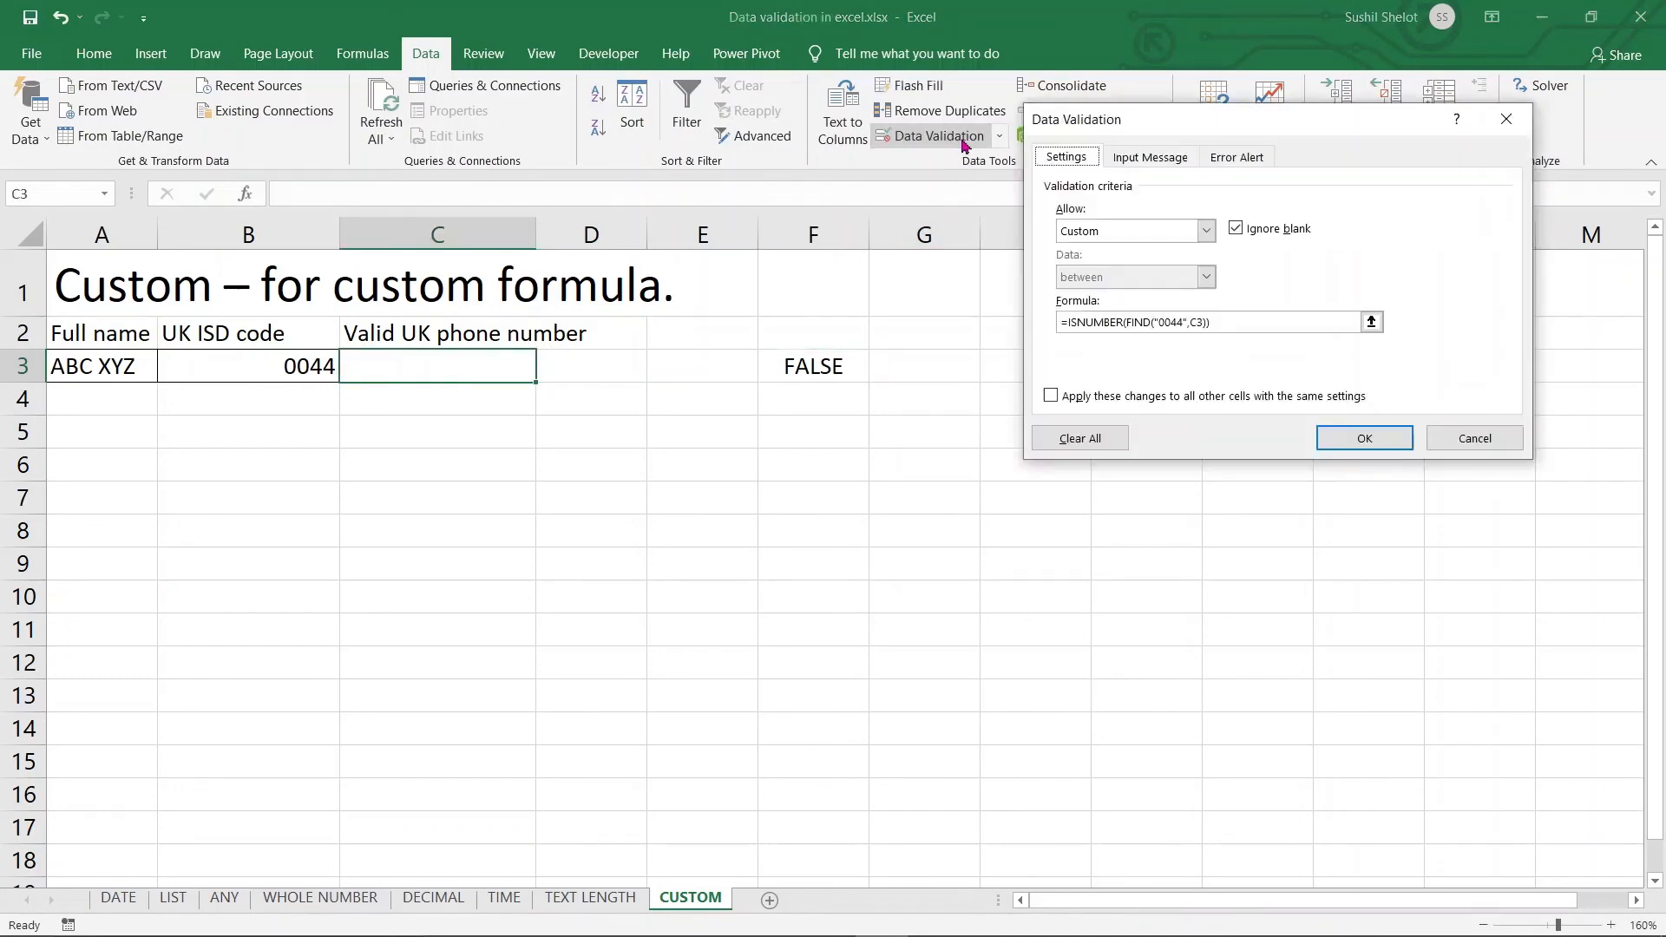
click(1246, 161)
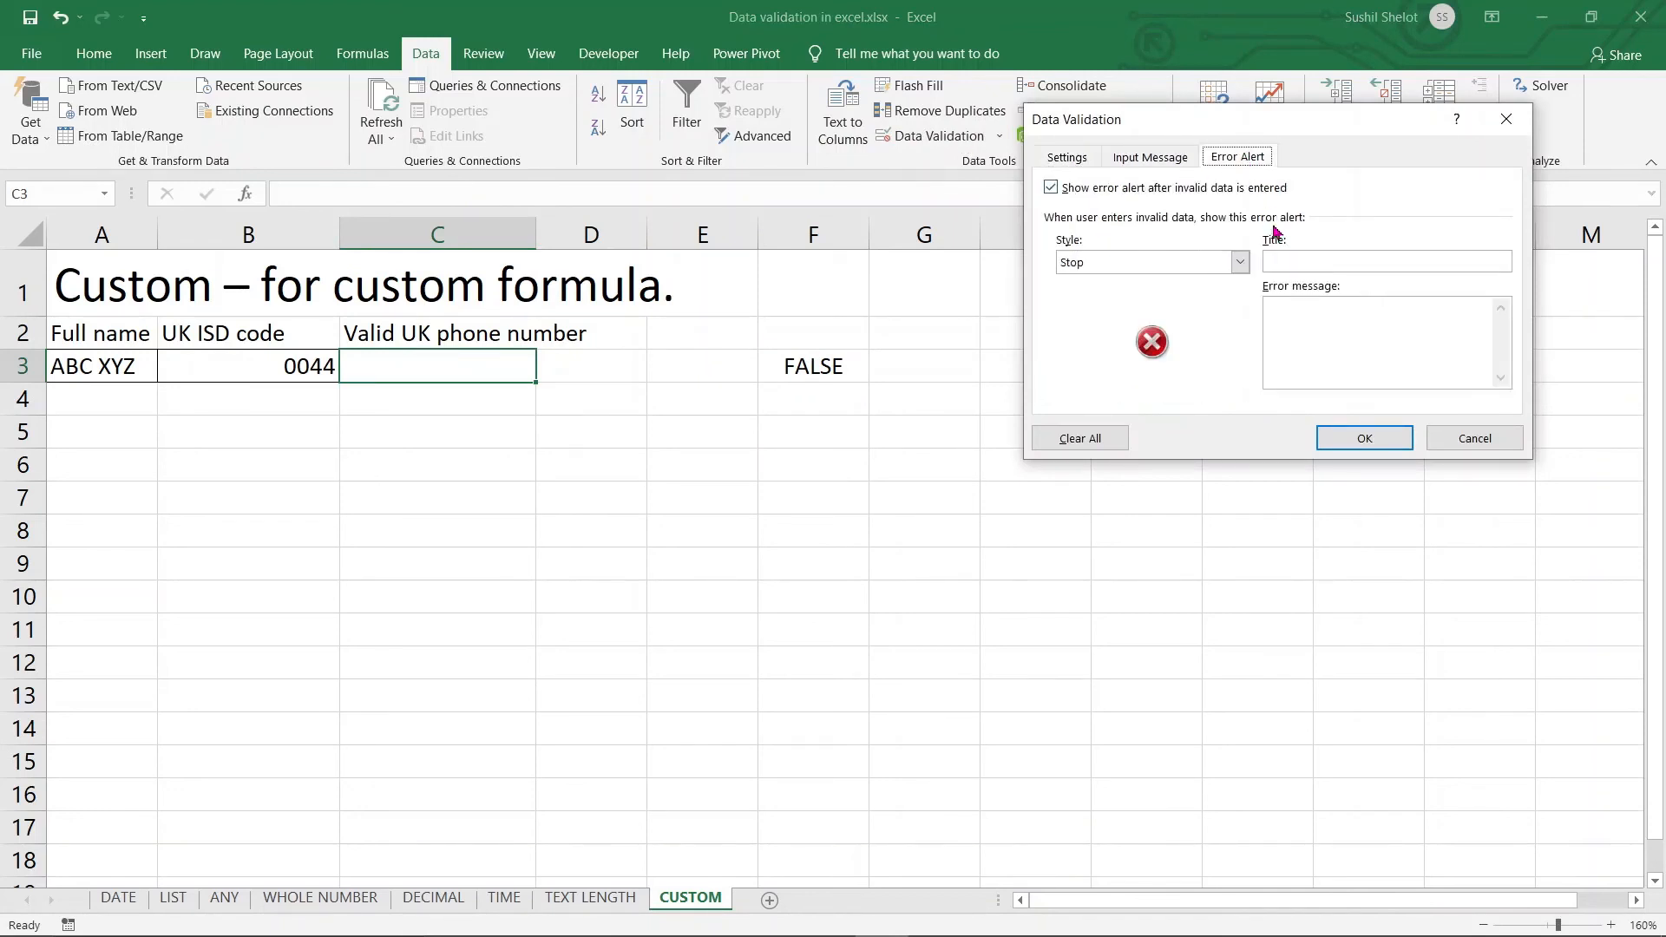
click(1240, 262)
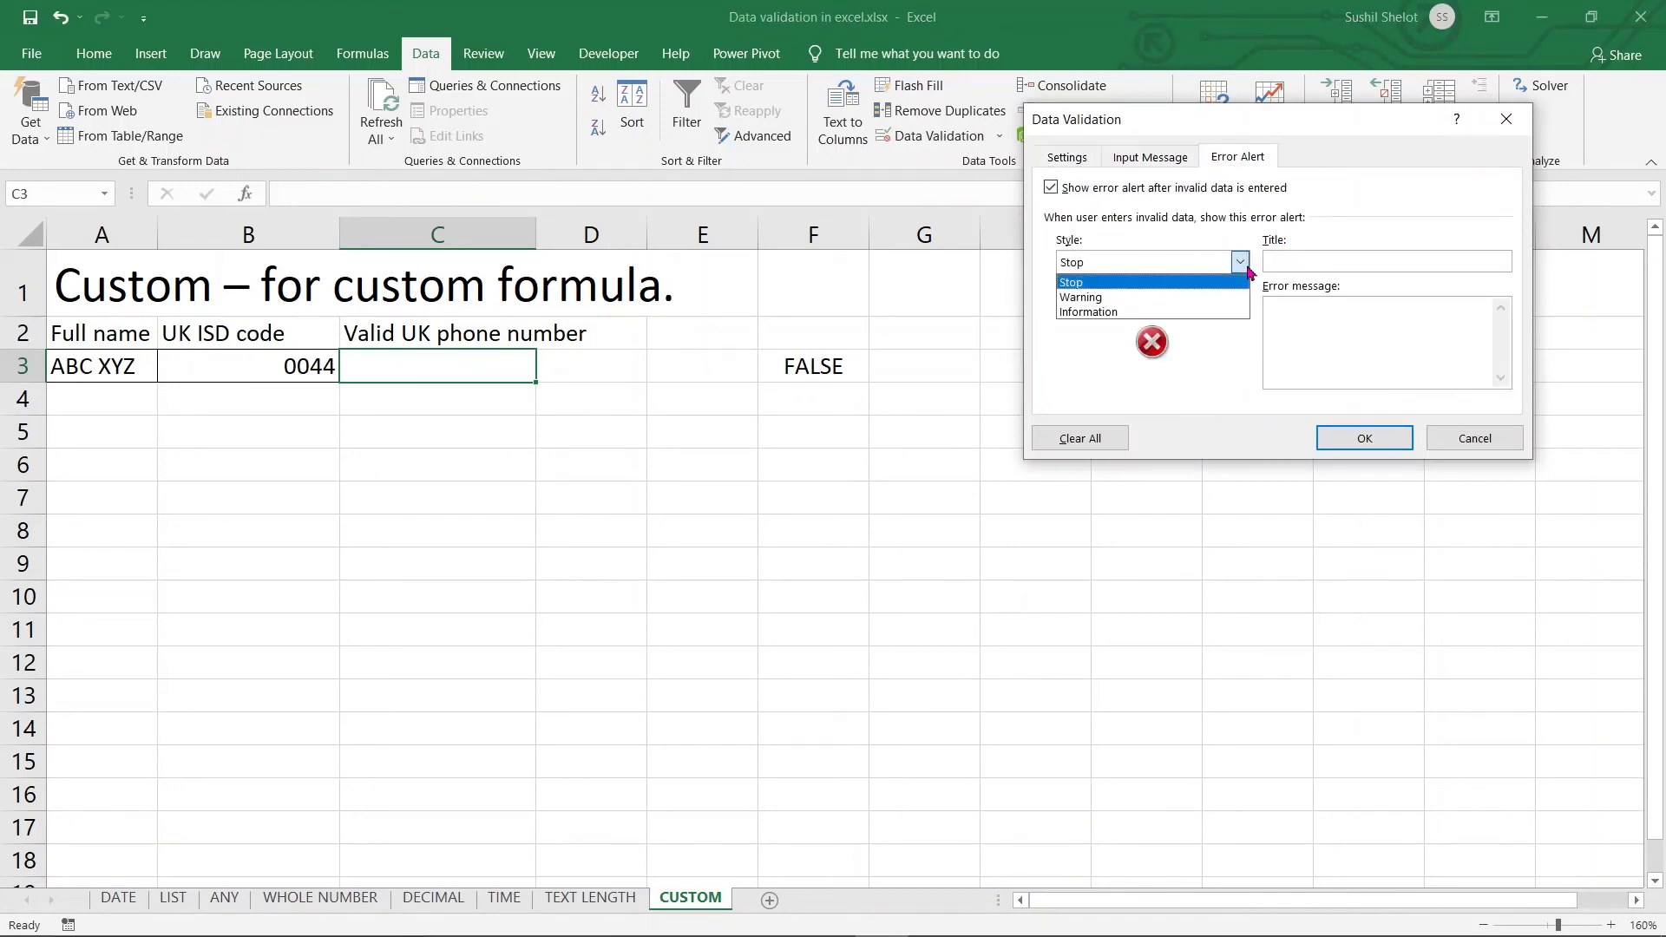
click(1133, 313)
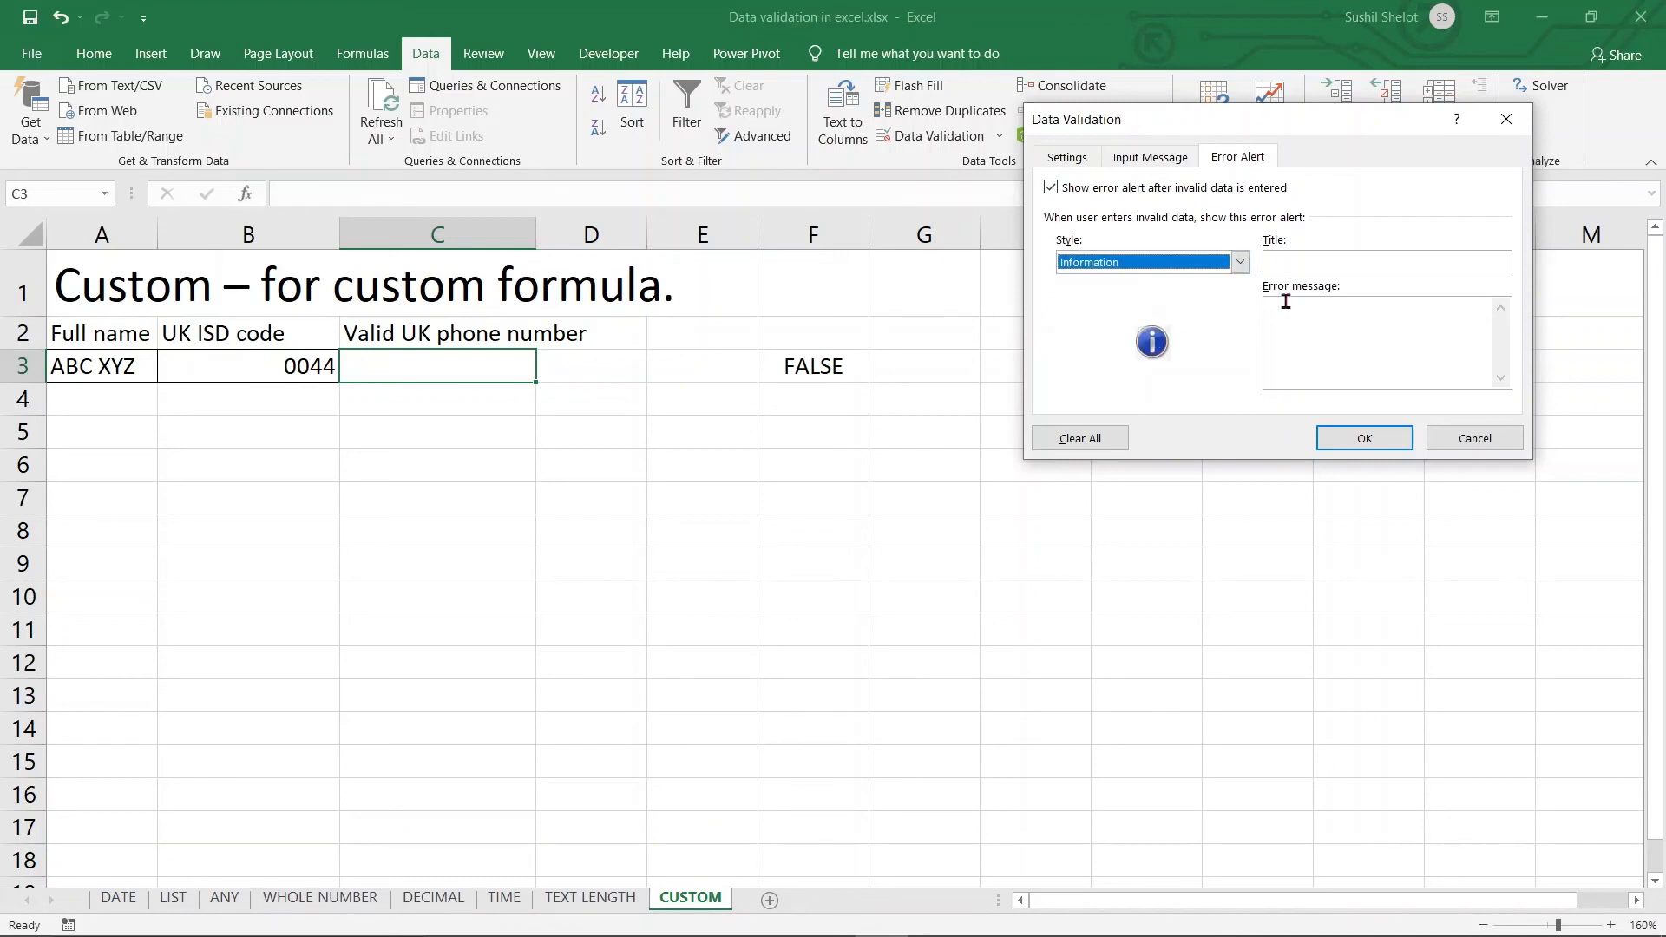
click(1304, 314)
text(T)
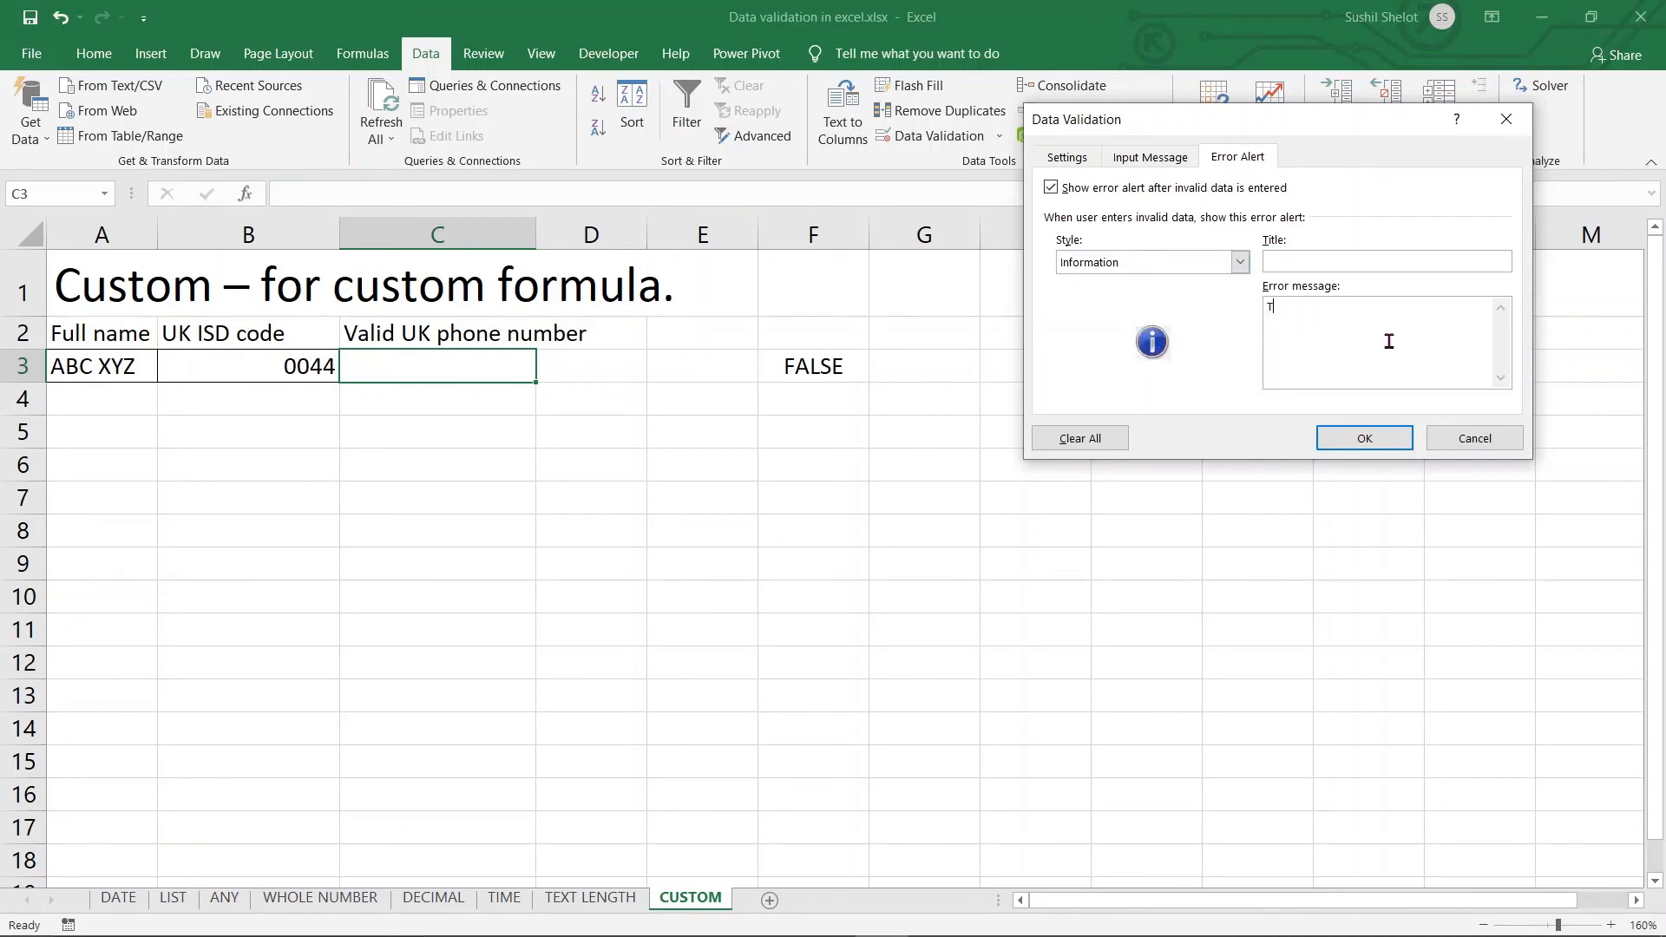
text(his is not valid UK number)
click(1367, 439)
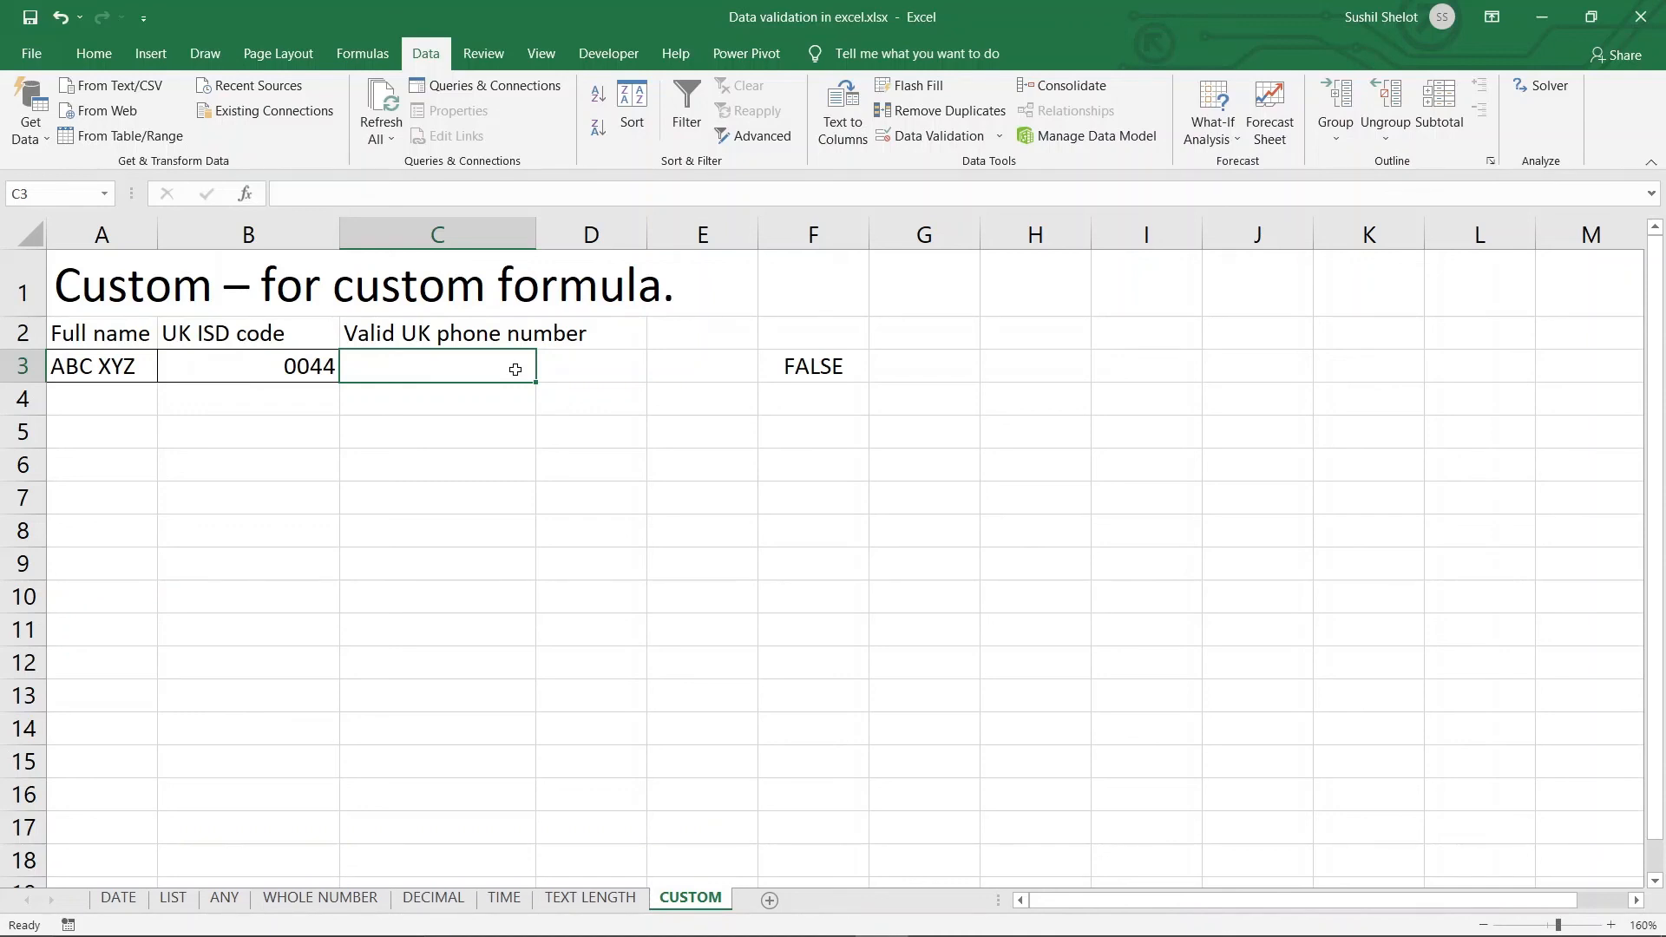
text(00)
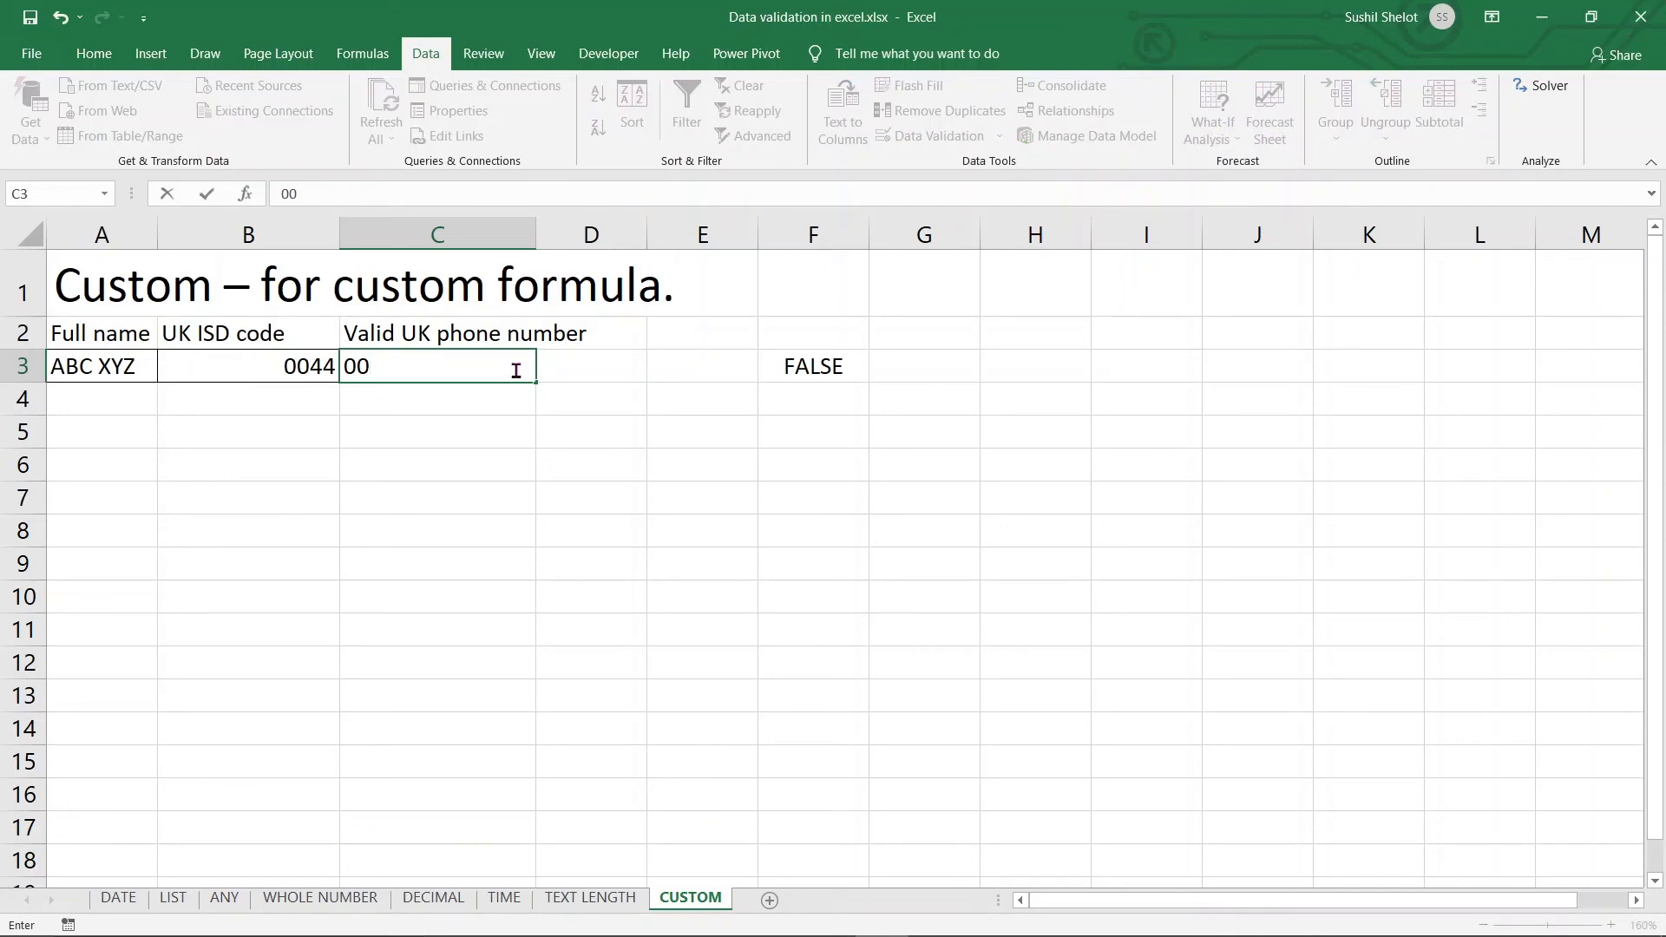
text(49 123456)
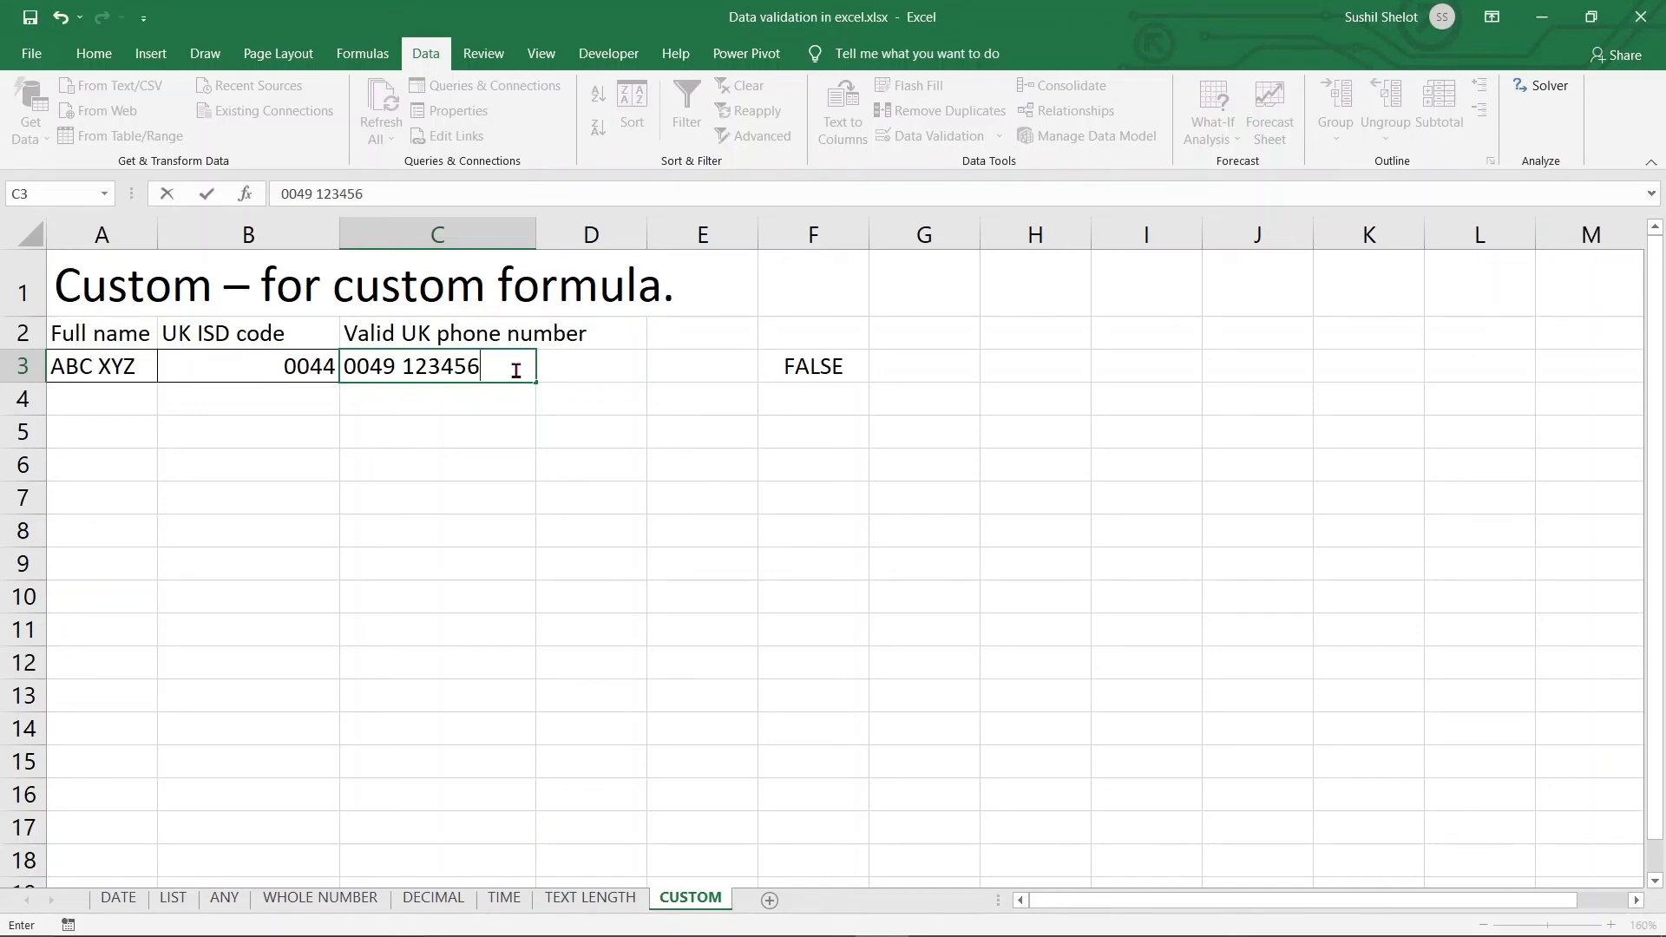
key(Return)
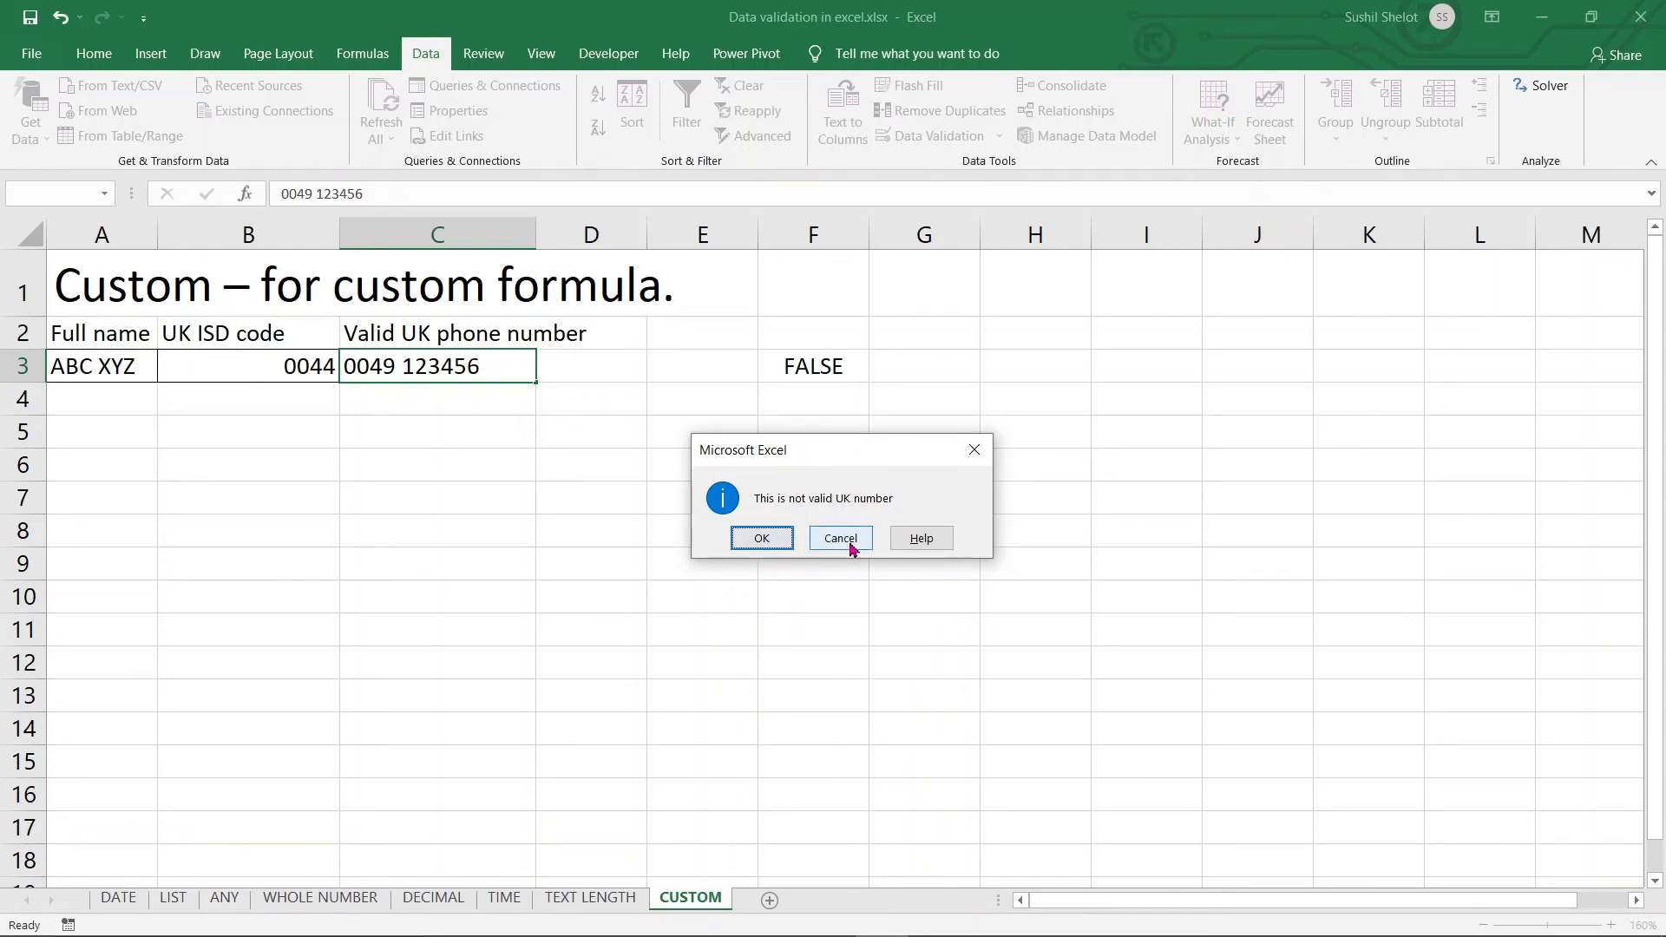
click(781, 540)
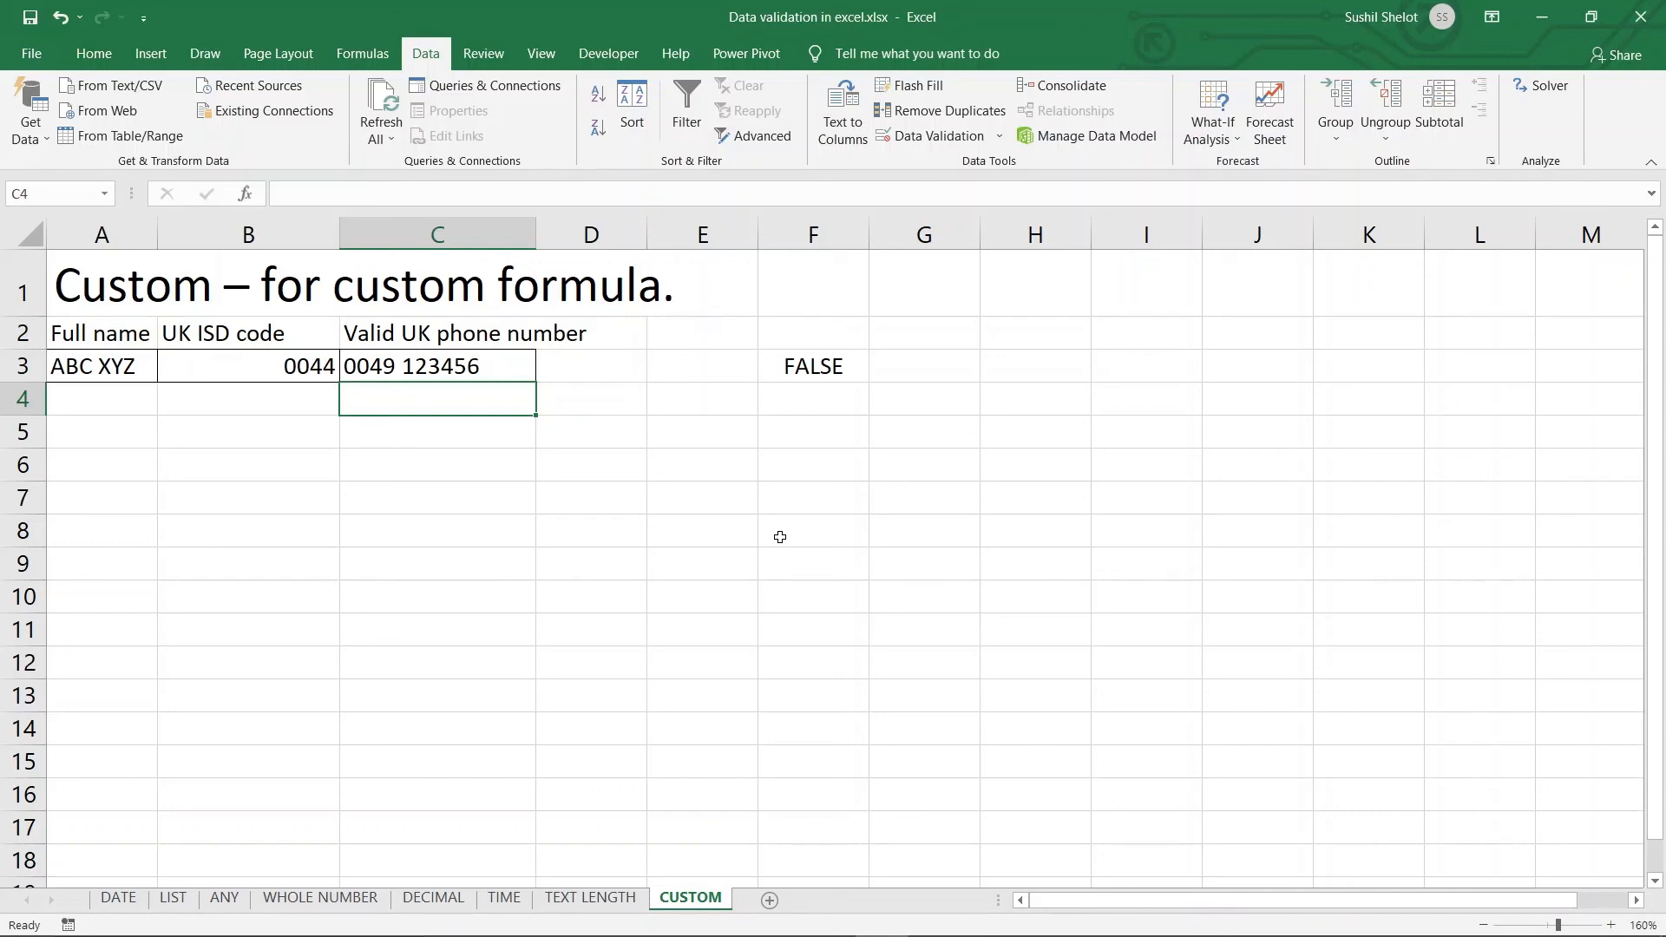
click(437, 366)
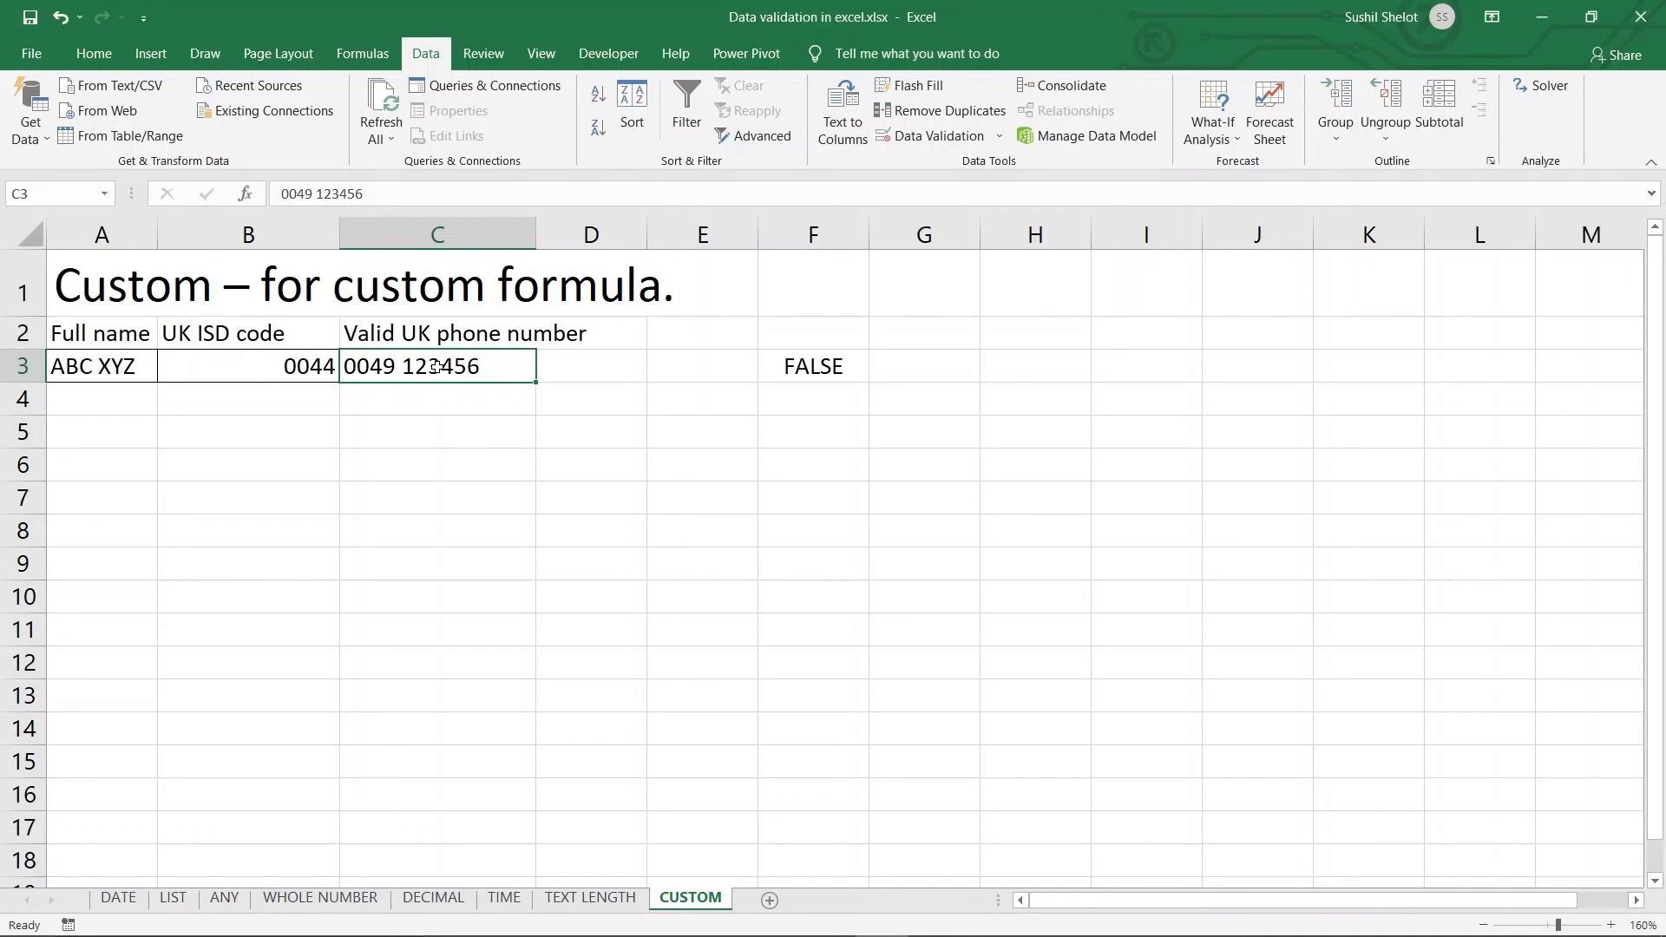
text(004)
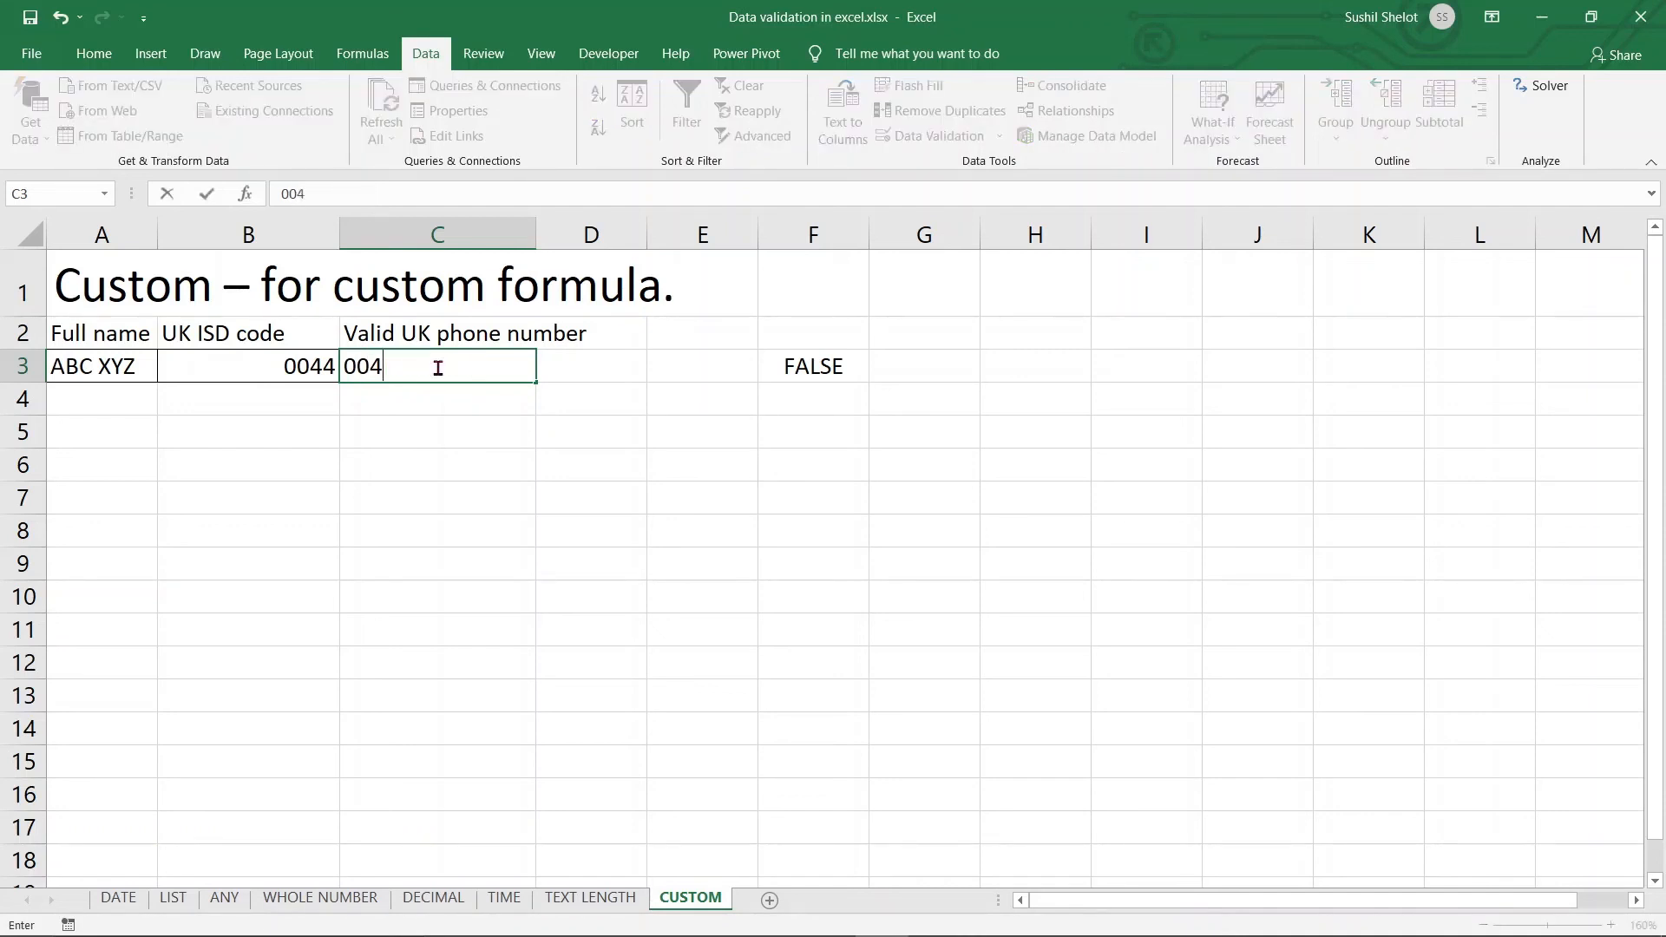
text(4 123456789)
key(Return)
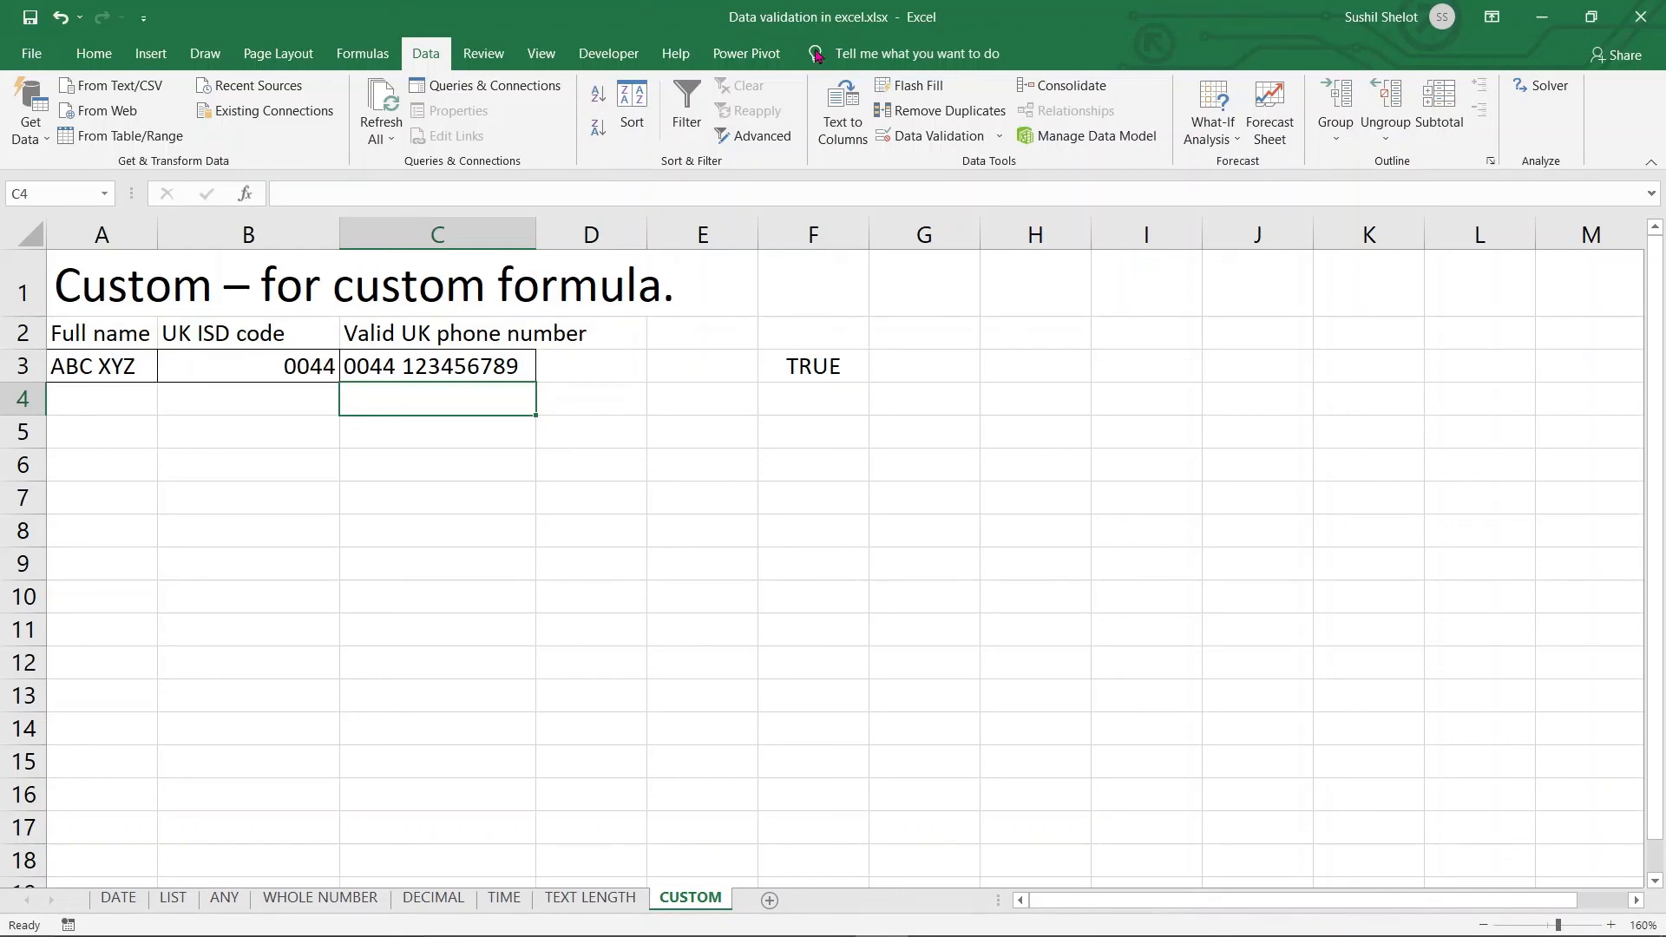
click(1000, 137)
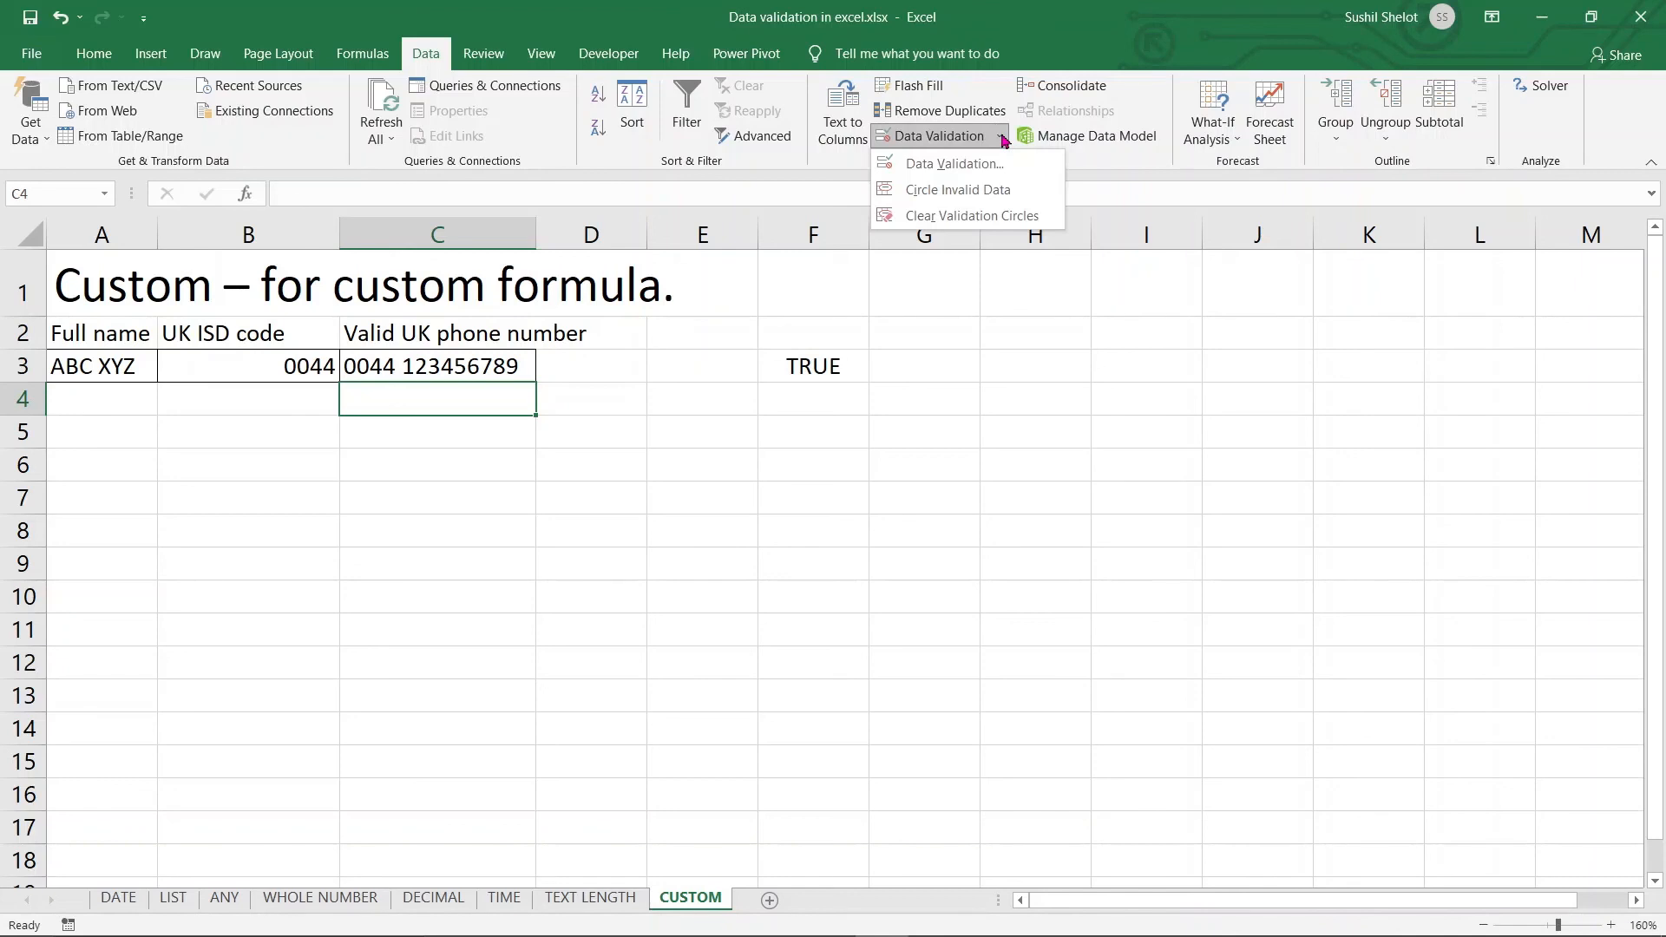